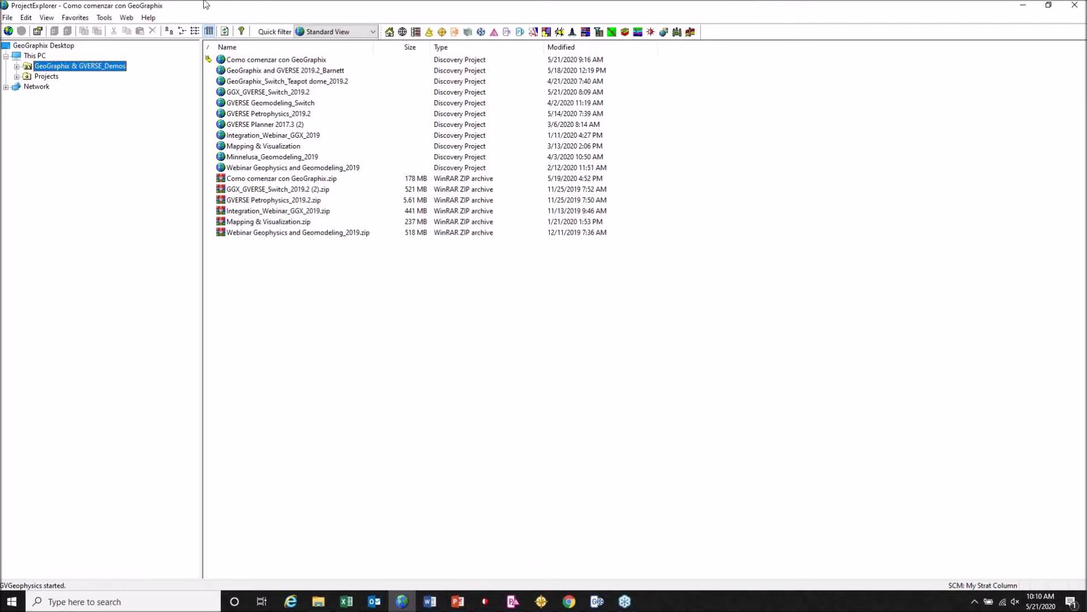
# - Launch the New Project wizard from File > New > Project, keeping GeoGraphix & GVERSE_Demos as project home
pyautogui.click(8, 18)
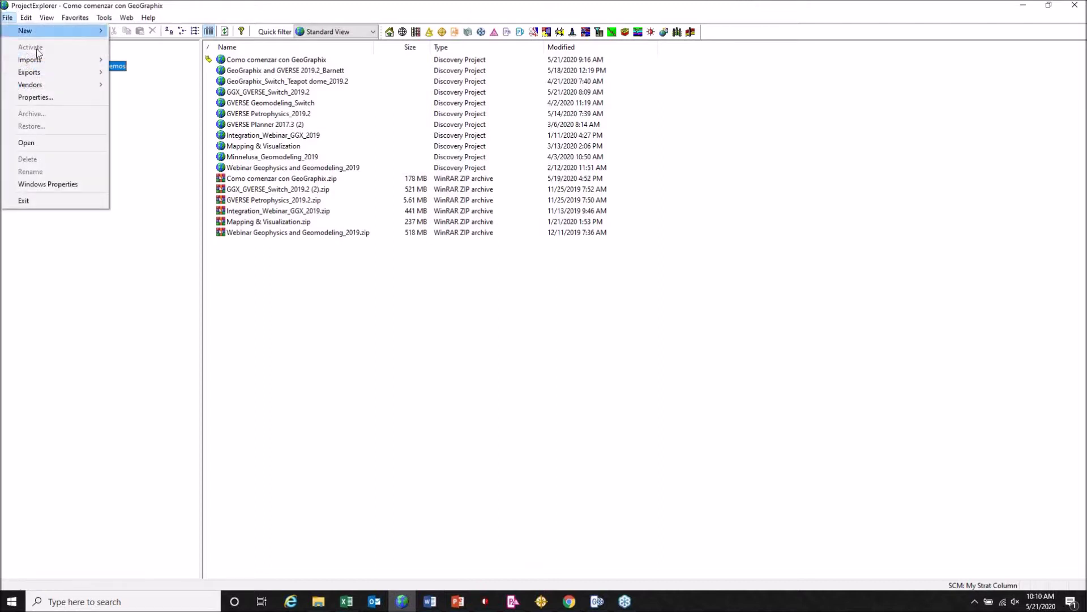
pyautogui.moveTo(57, 32)
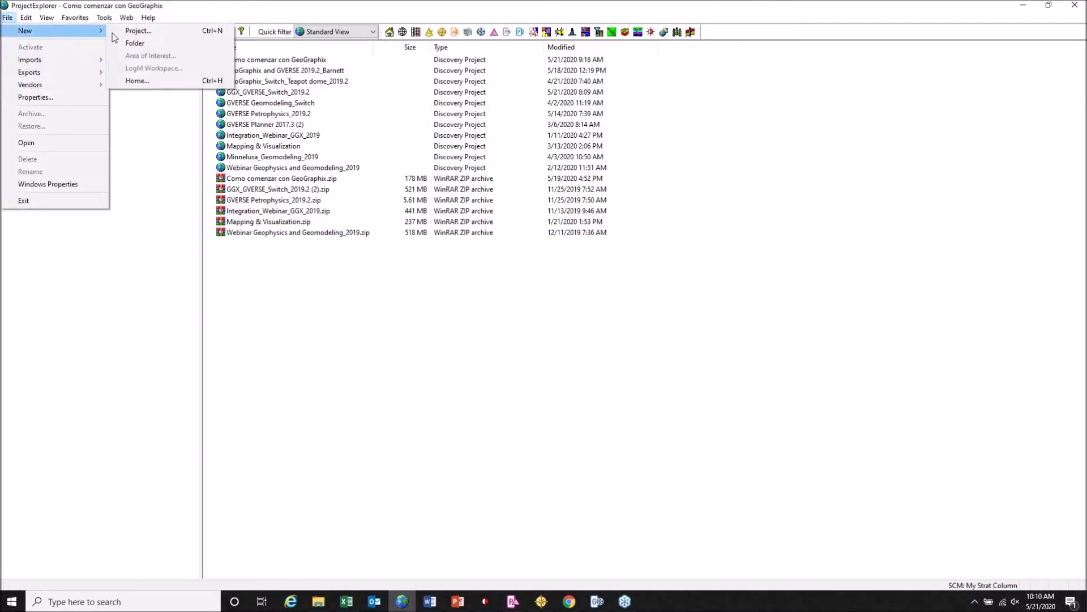
pyautogui.click(210, 32)
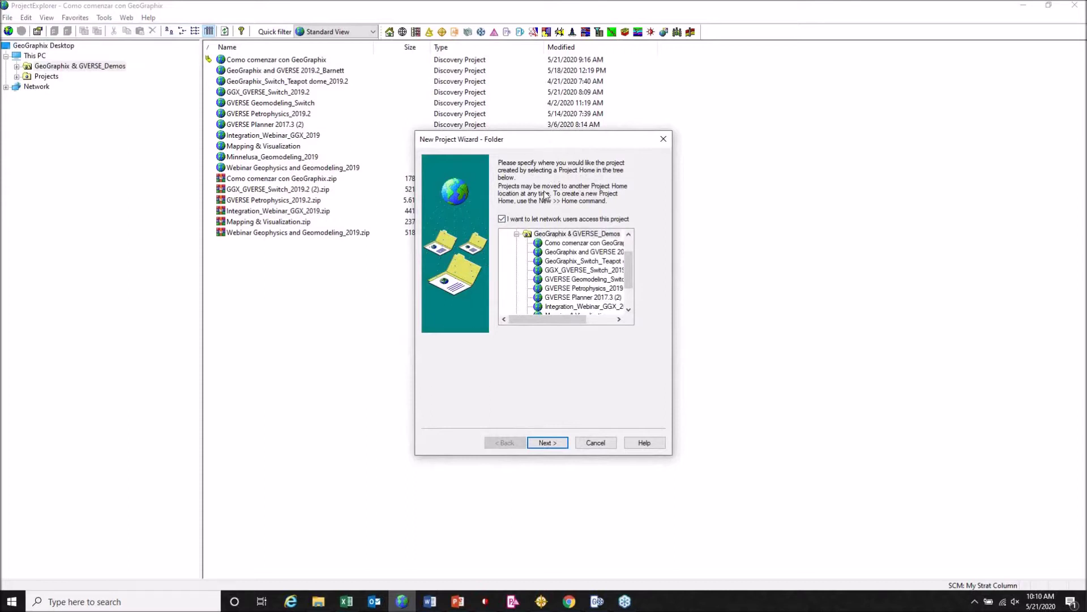
pyautogui.click(547, 443)
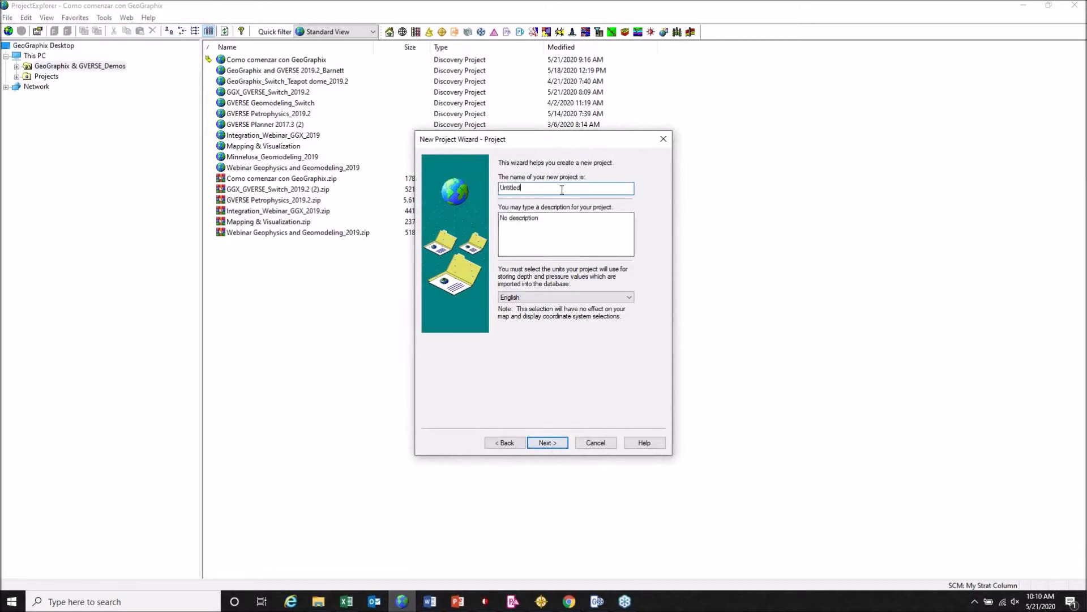
# - Name the project GeoGraphix, correcting the stray capital R, and keep English project units
pyautogui.write('GeoGRaphix')
pyautogui.click(522, 187)
pyautogui.press('BackSpace')
pyautogui.write('r')
pyautogui.click(558, 233)
pyautogui.click(614, 298)
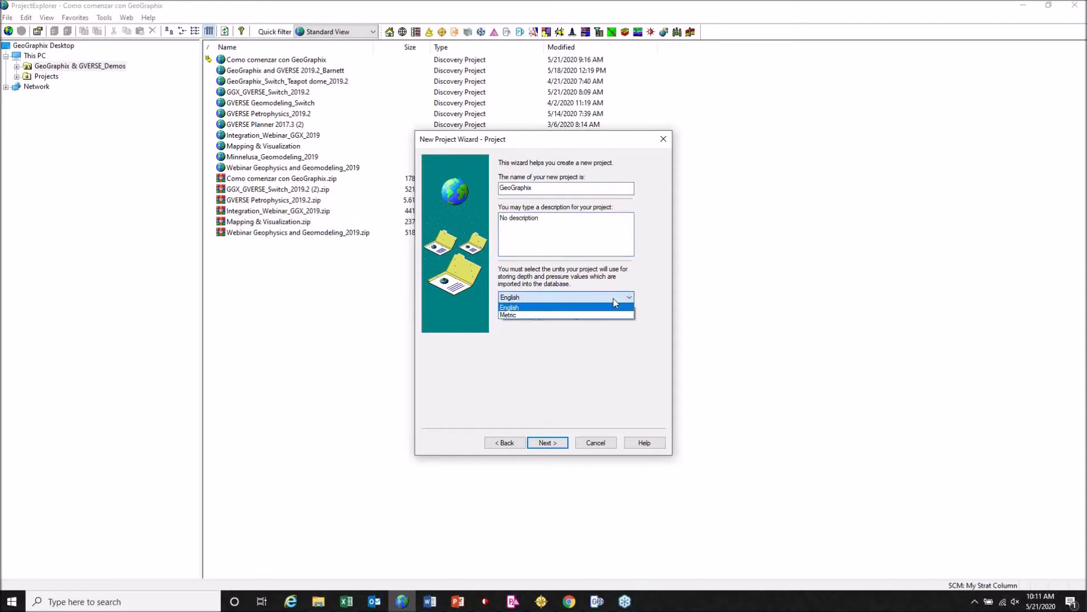
pyautogui.click(613, 298)
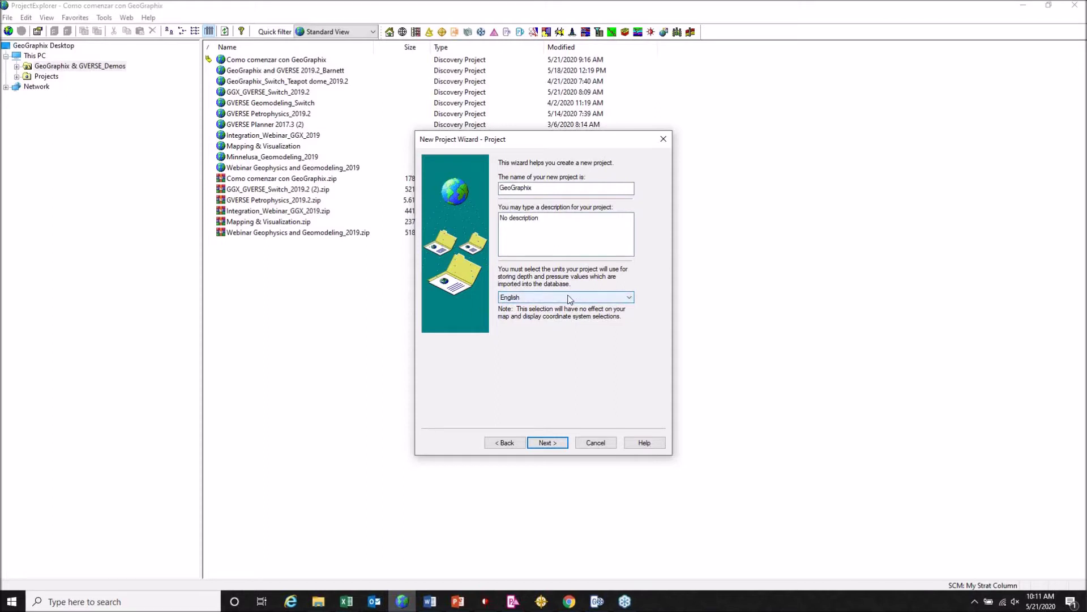
# - Advance to the coordinate system page and browse Africa and Argentina in the Region tree
pyautogui.click(558, 446)
pyautogui.moveTo(617, 147); pyautogui.dragTo(558, 149)
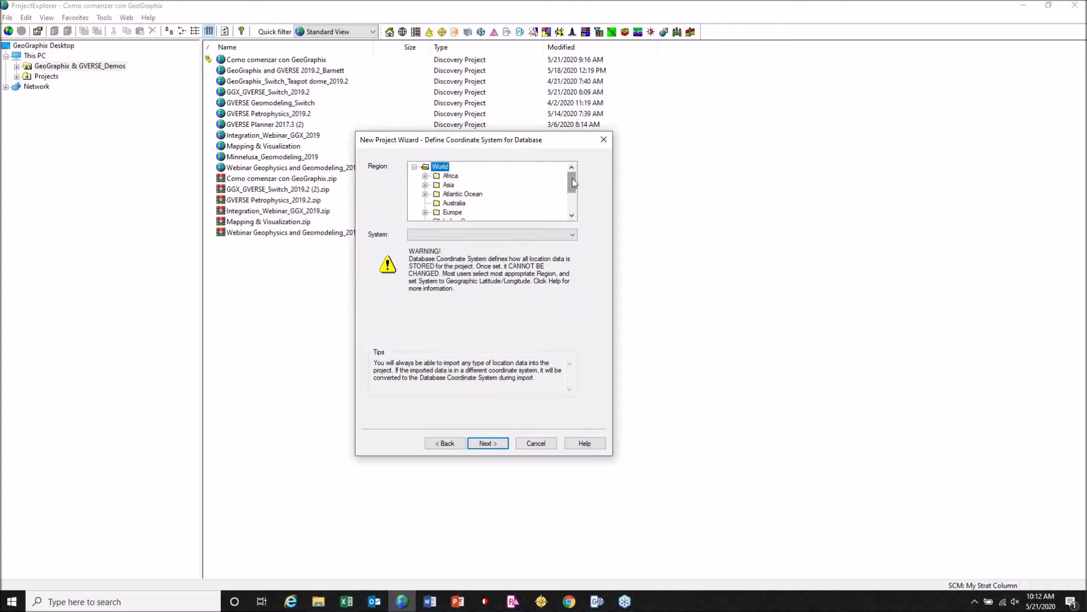
pyautogui.click(426, 176)
pyautogui.click(426, 166)
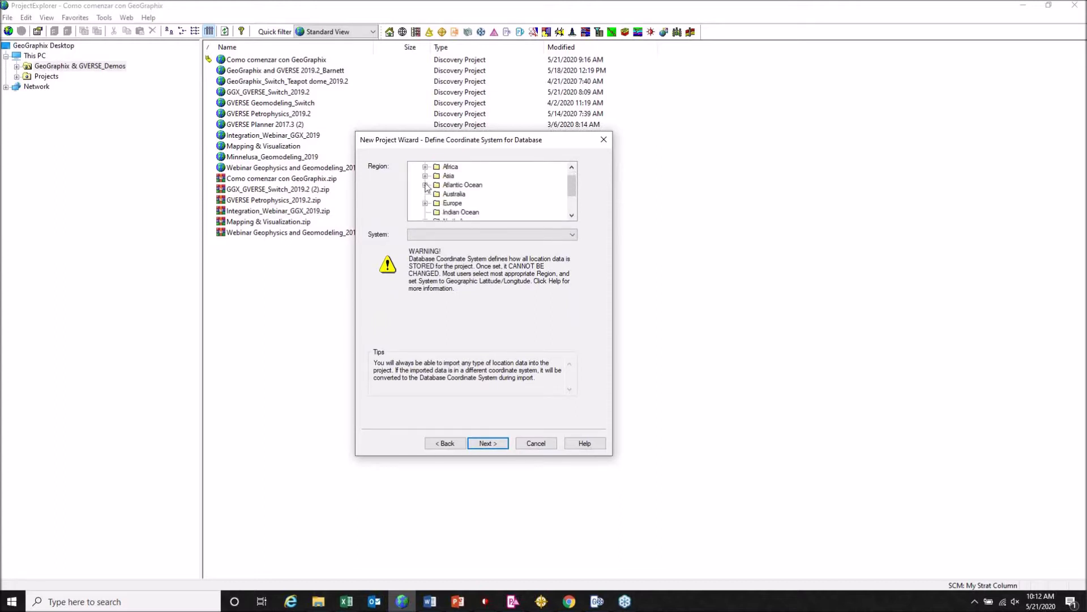
pyautogui.scroll(-2, 571, 188)
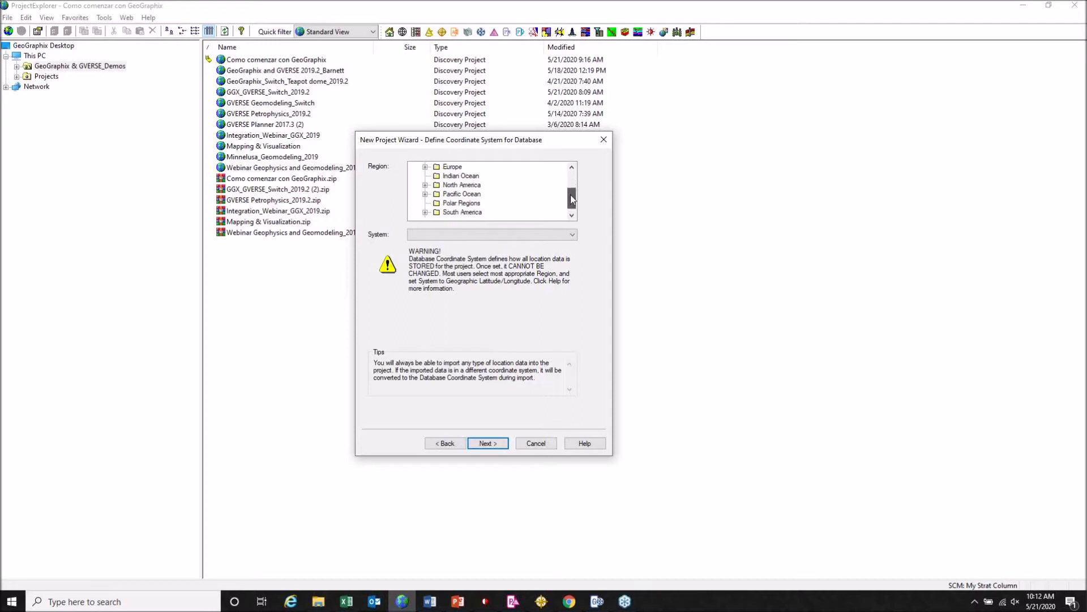
pyautogui.click(426, 213)
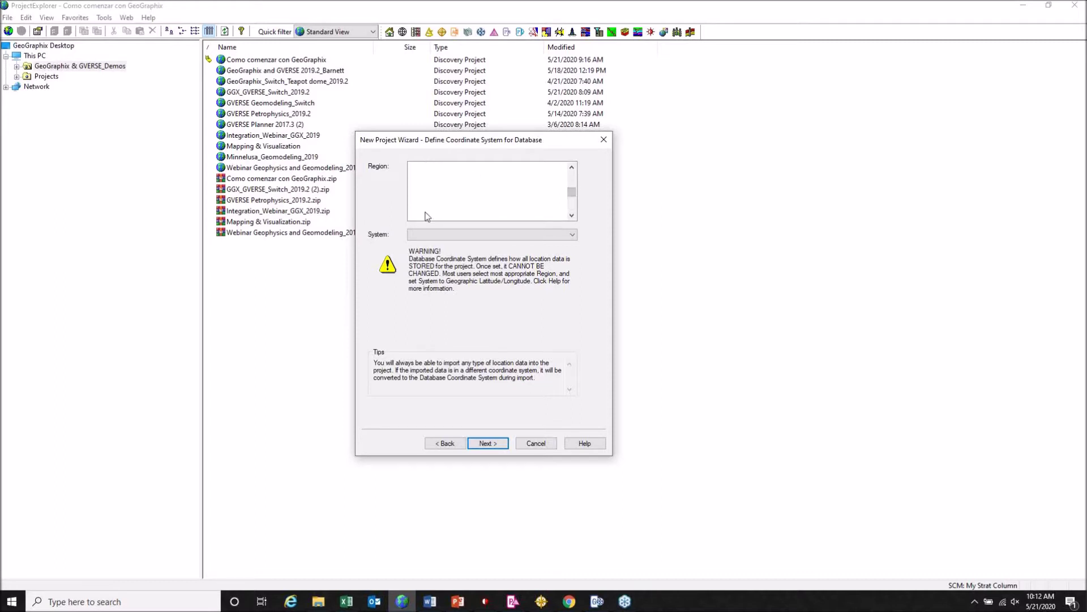
pyautogui.click(572, 215)
pyautogui.click(466, 166)
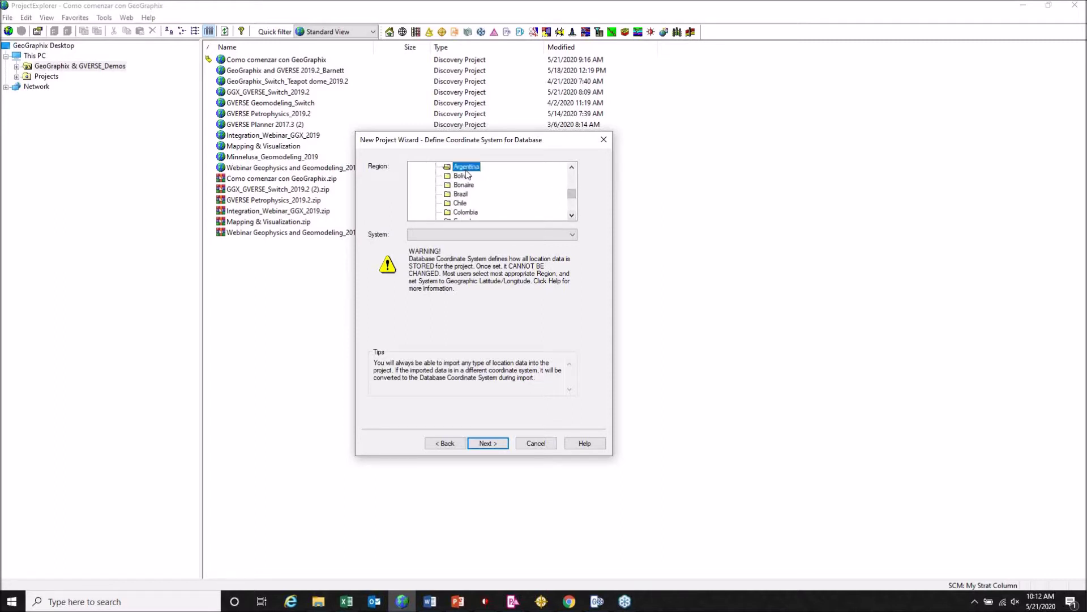
pyautogui.click(533, 237)
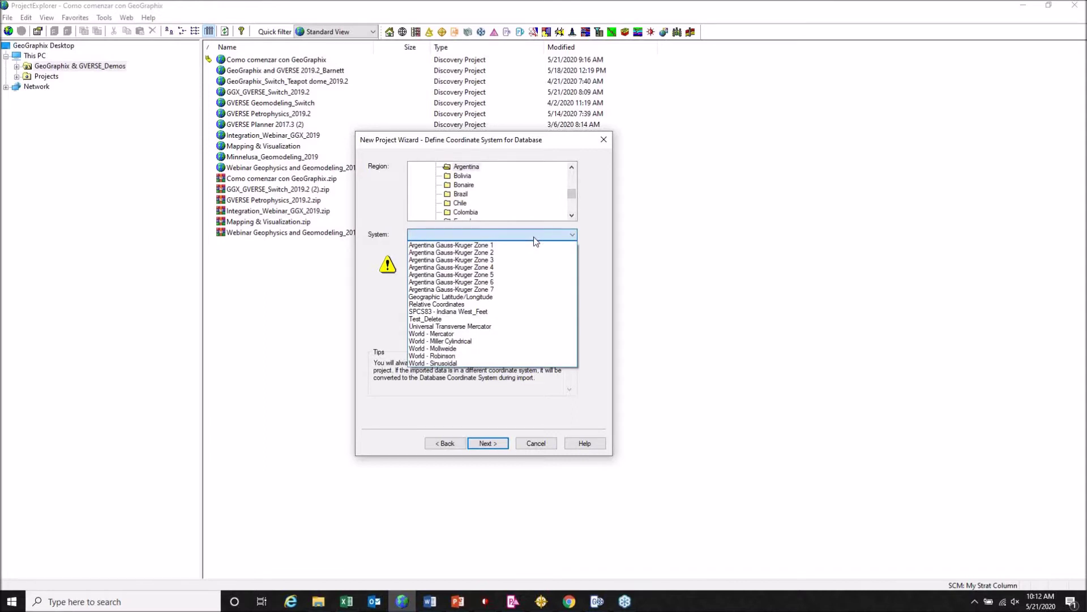
pyautogui.click(534, 237)
# - Select Colombia and inspect its available coordinate systems without choosing one
pyautogui.click(473, 213)
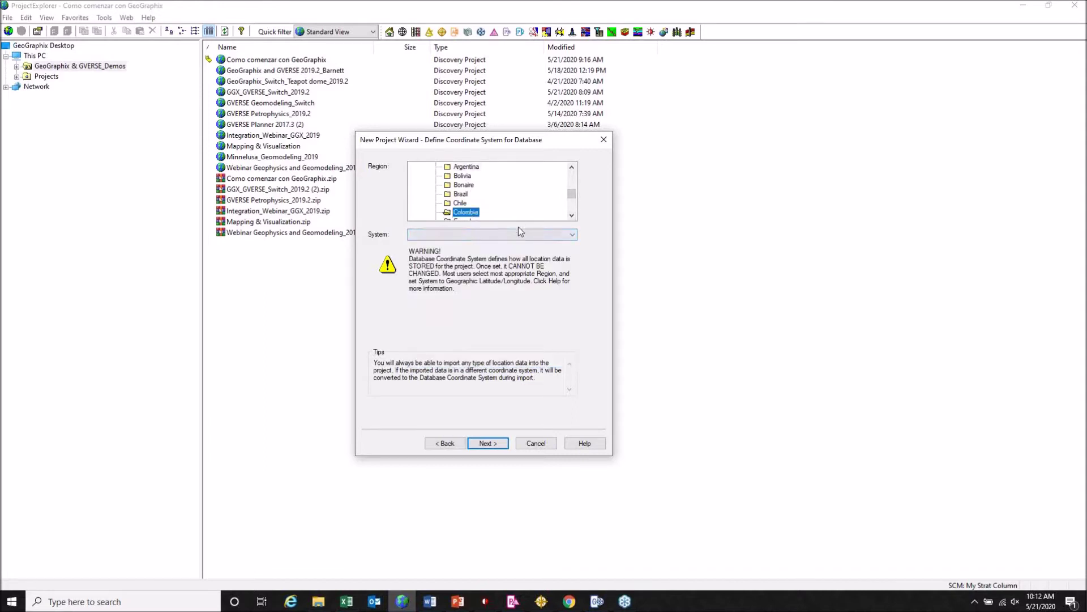
pyautogui.click(526, 234)
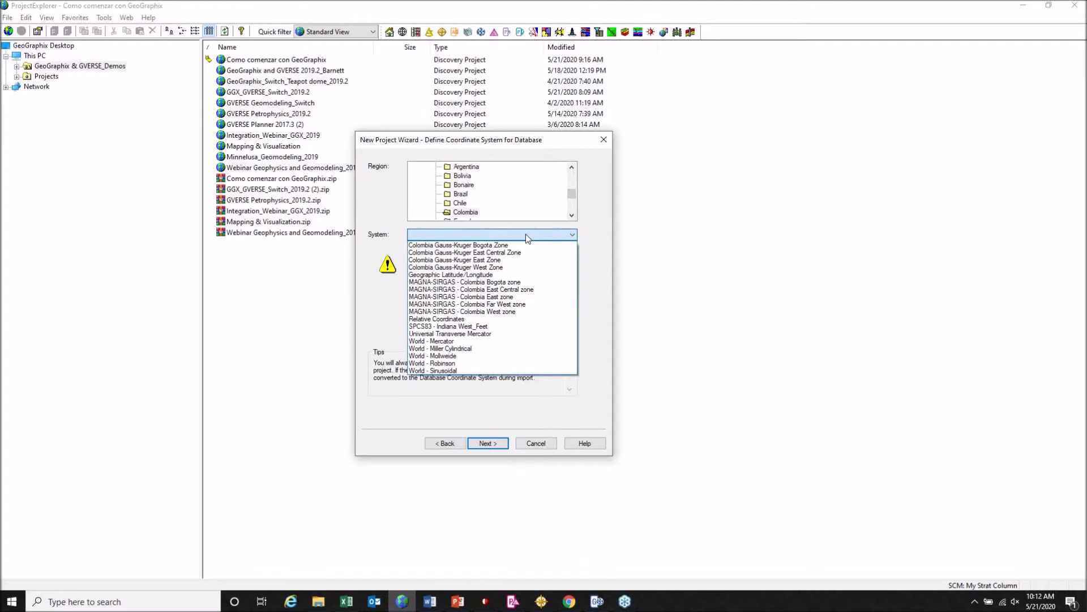
pyautogui.click(526, 234)
pyautogui.click(571, 215)
pyautogui.click(571, 215)
pyautogui.click(571, 216)
pyautogui.click(571, 215)
pyautogui.click(572, 215)
pyautogui.moveTo(571, 209)
pyautogui.mouseDown()
pyautogui.moveTo(573, 194)
pyautogui.moveTo(554, 196)
pyautogui.mouseUp()
# - Expand North America, check Mexico and Canada, and select United States as the region
pyautogui.click(425, 175)
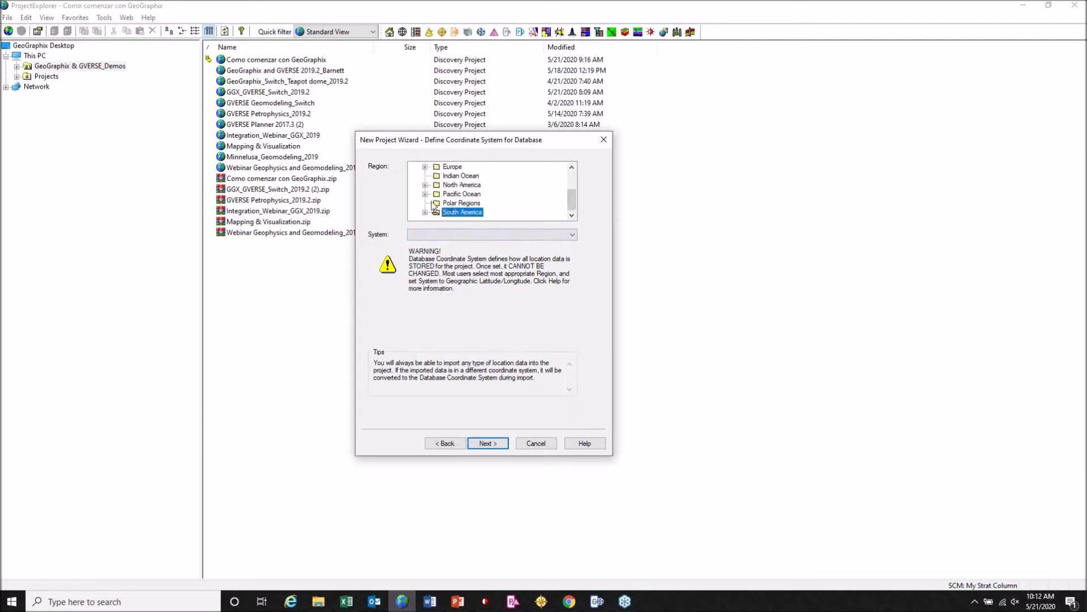
pyautogui.click(425, 185)
pyautogui.click(463, 203)
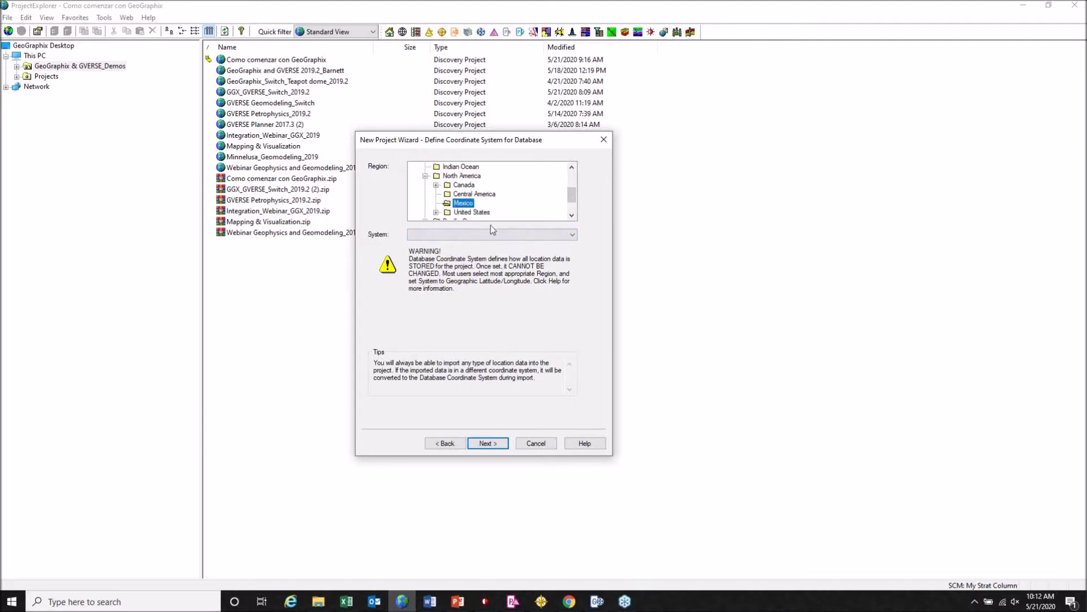
pyautogui.click(488, 234)
pyautogui.click(488, 235)
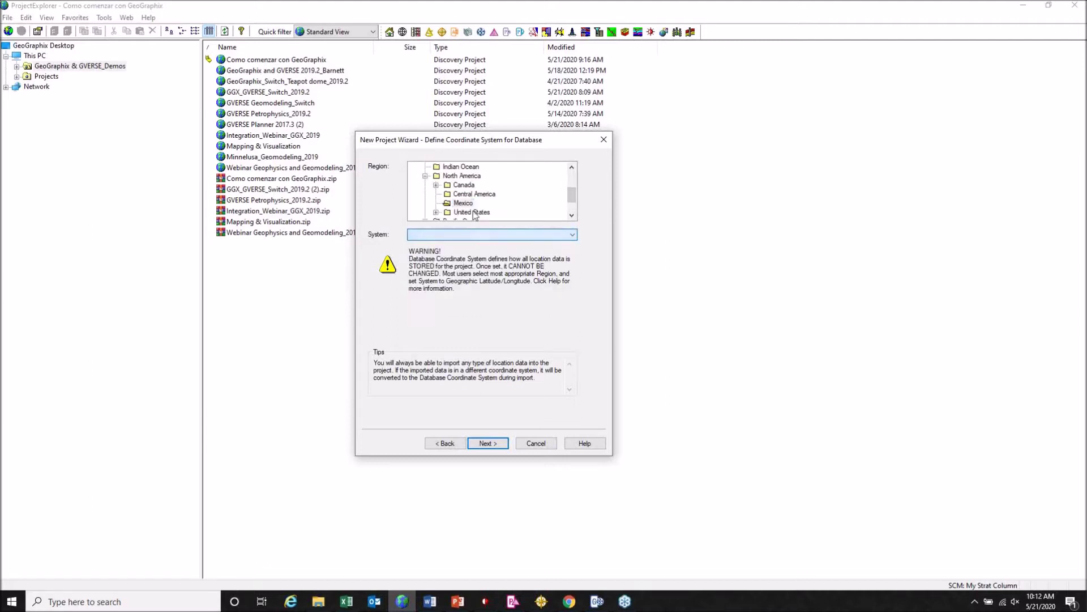
pyautogui.click(436, 185)
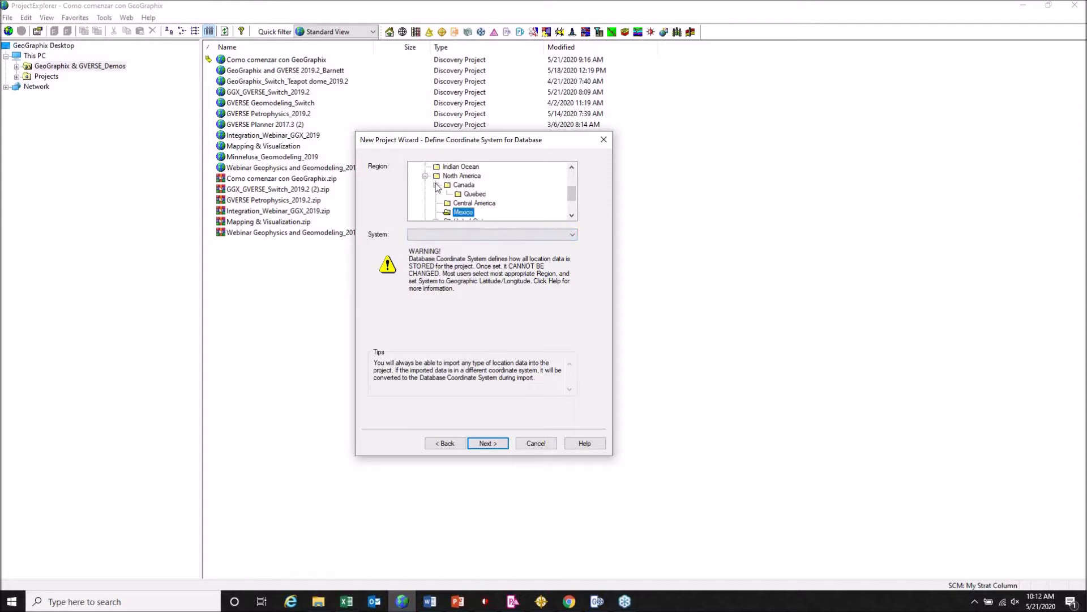
pyautogui.click(436, 185)
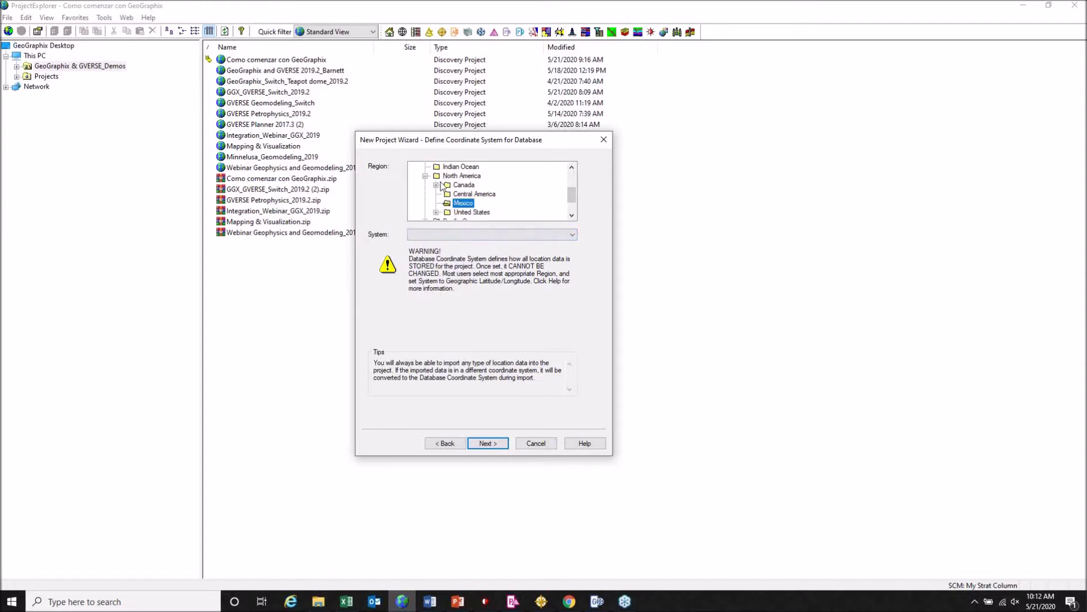
pyautogui.click(468, 213)
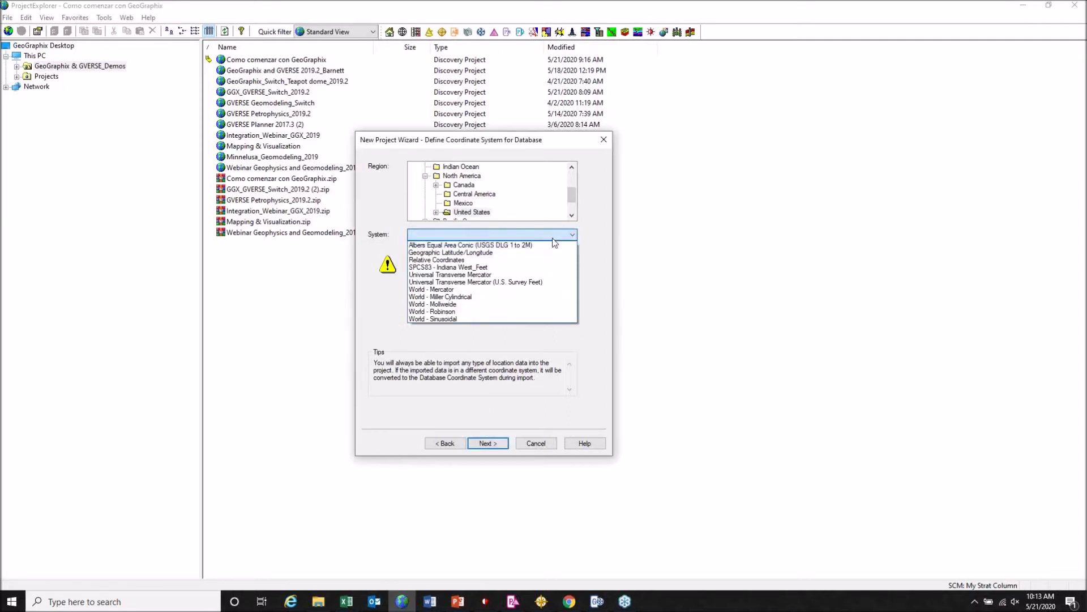
# - Store locations in Geographic Latitude/Longitude on the NAD 1927 (Mean) datum
pyautogui.click(495, 254)
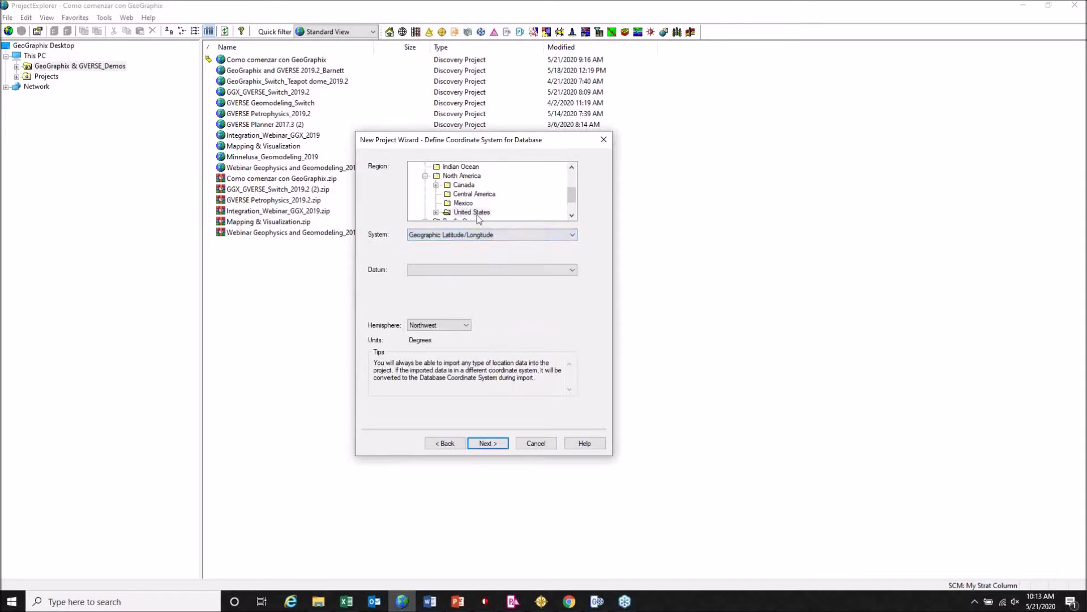
pyautogui.click(469, 270)
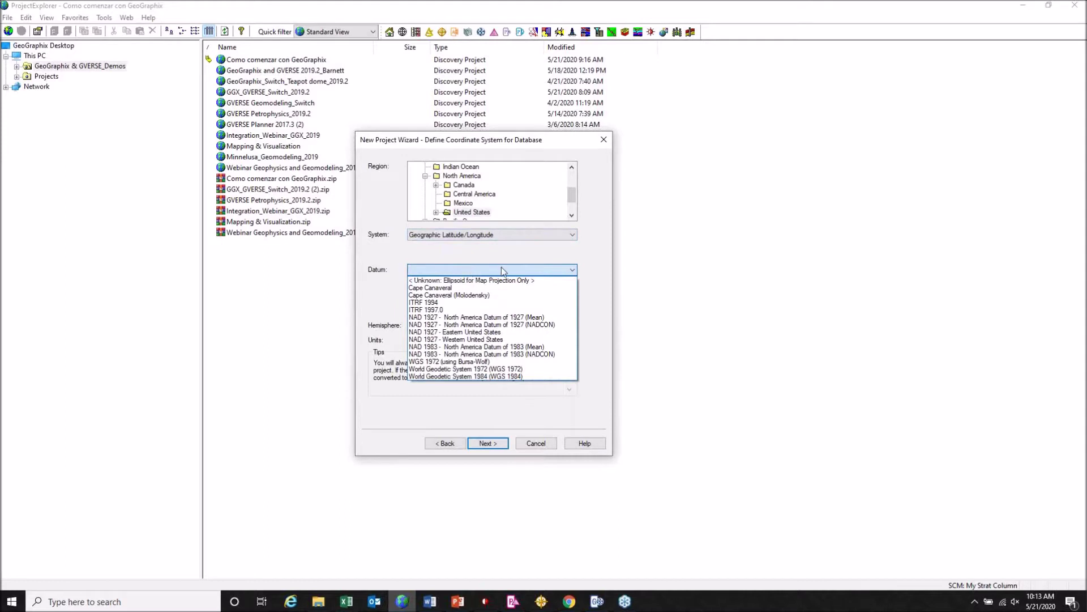
pyautogui.click(548, 317)
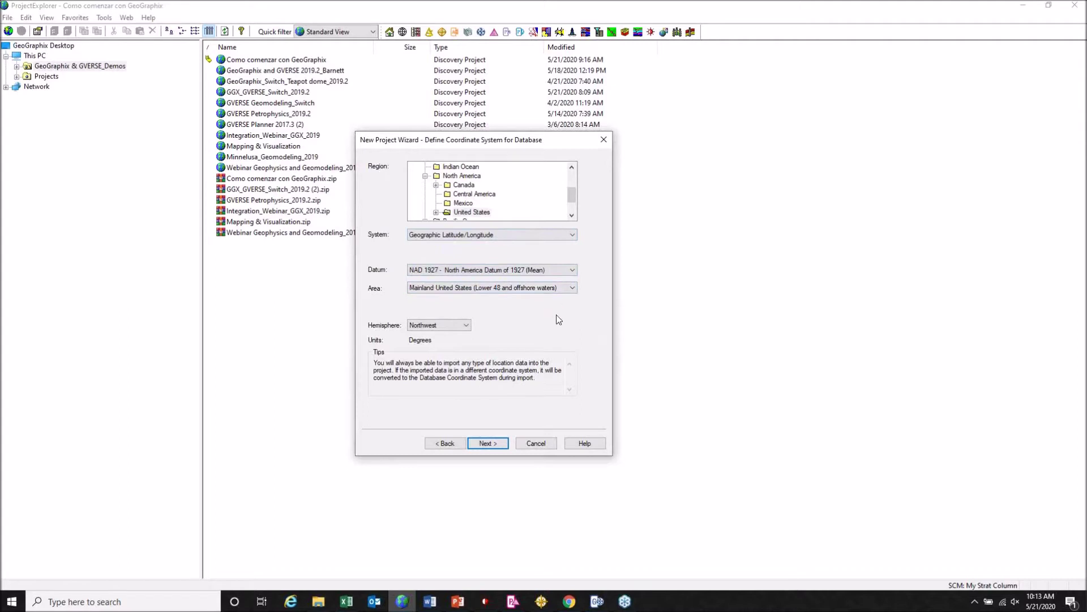
pyautogui.click(491, 444)
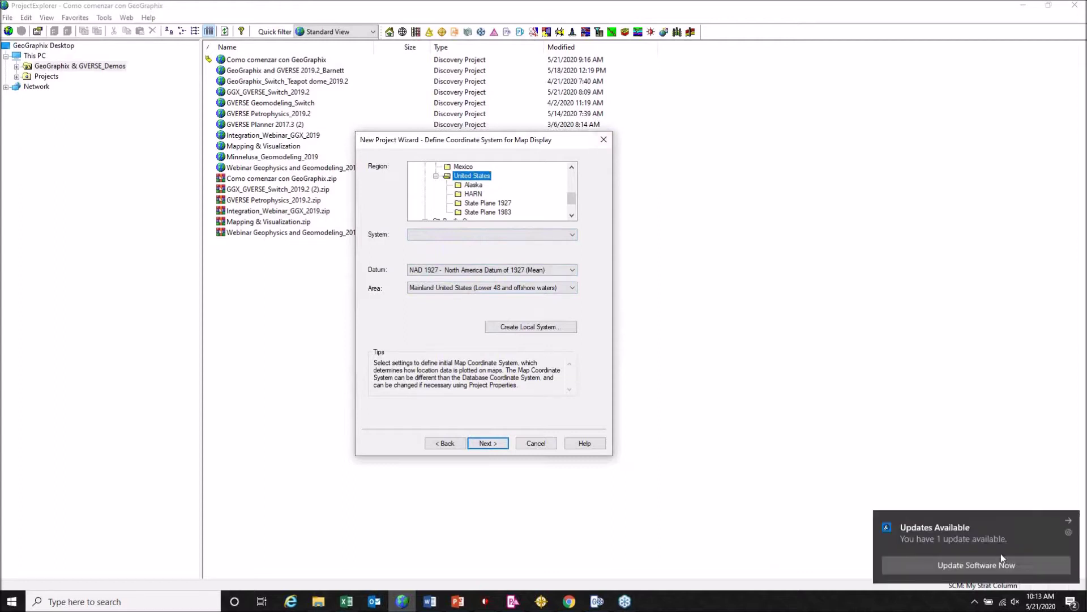
# - Dismiss the update notice and use Universal Transverse Mercator zone 13 (108 W - 102 W) for map display
pyautogui.click(1069, 520)
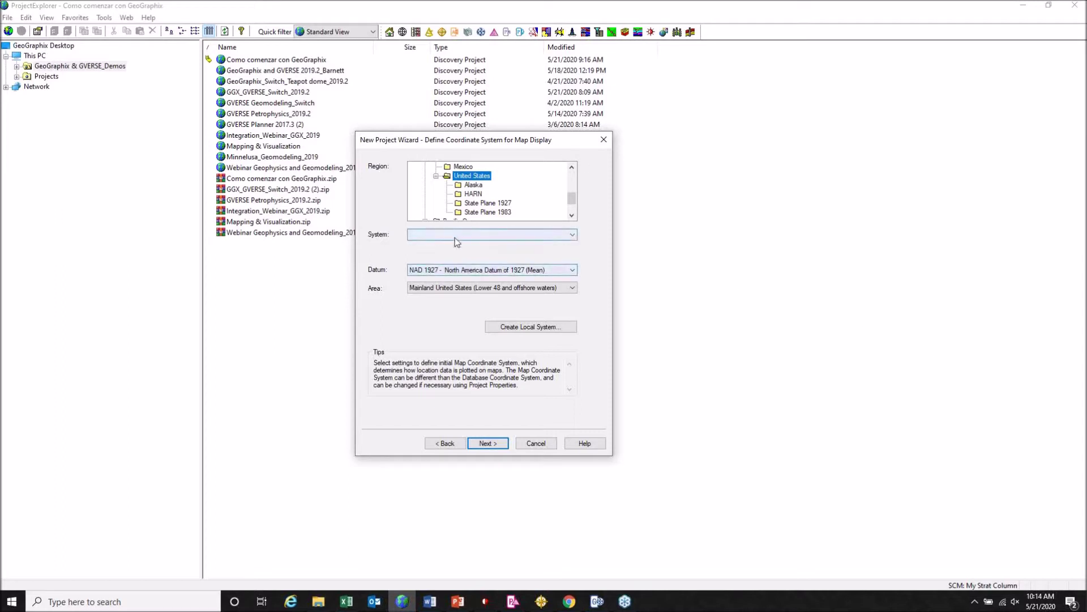
pyautogui.click(490, 234)
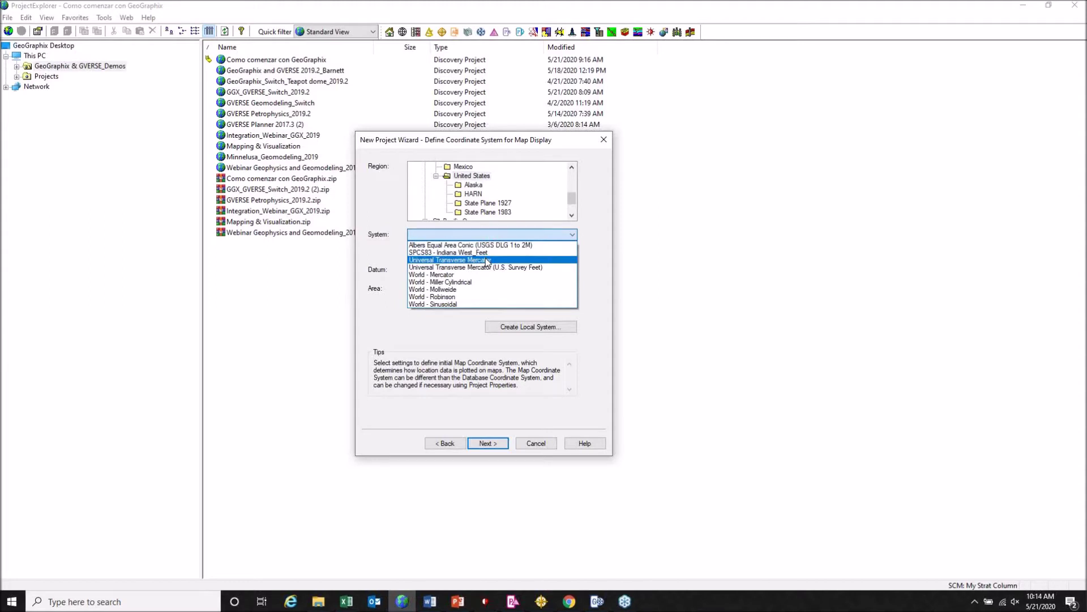
pyautogui.click(487, 261)
pyautogui.click(538, 252)
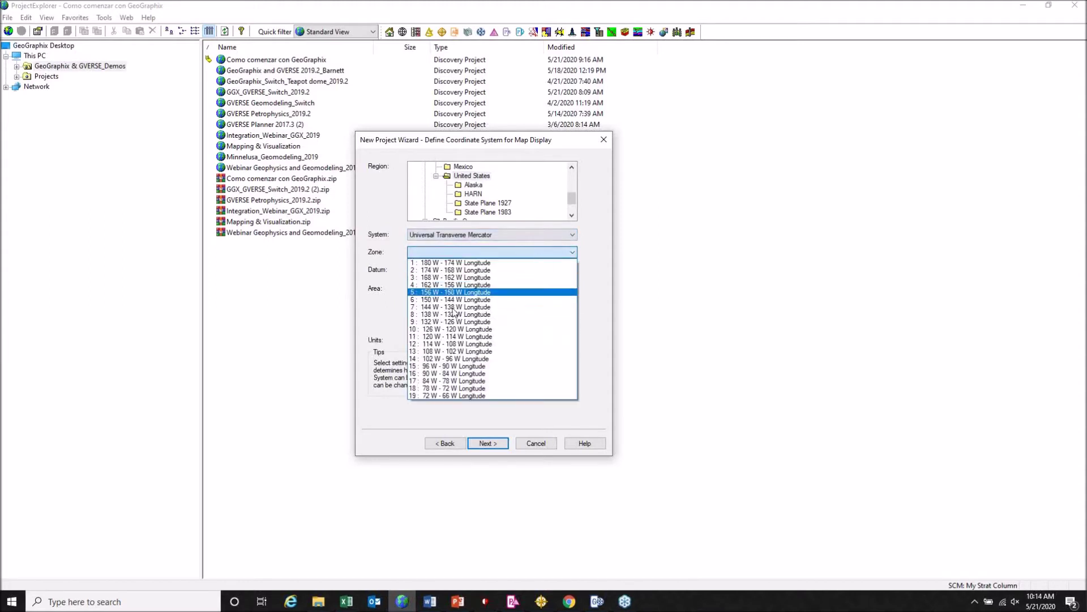
pyautogui.click(448, 352)
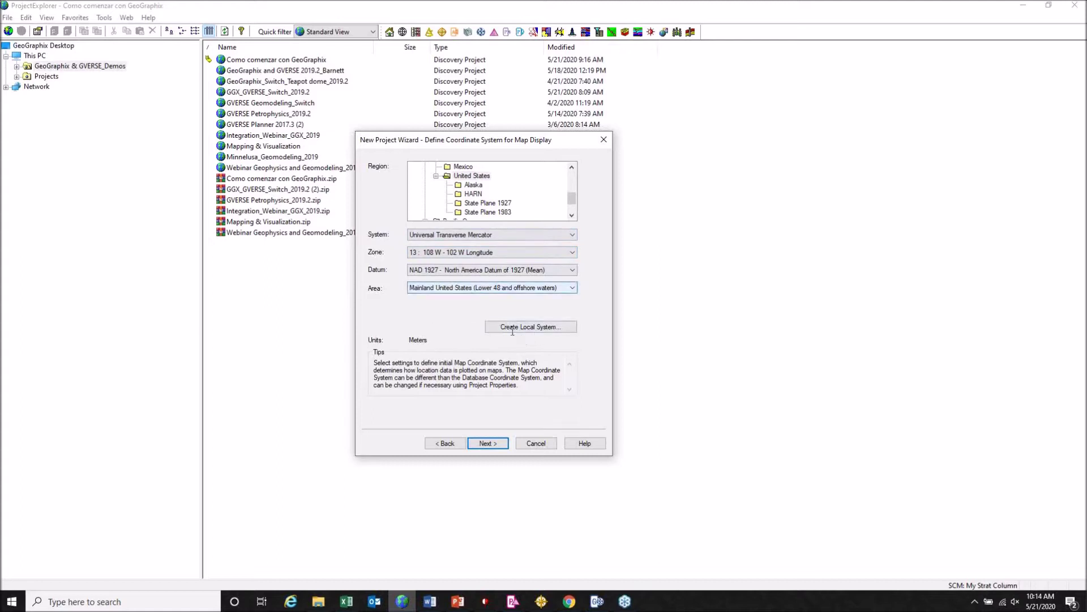
pyautogui.moveTo(532, 329)
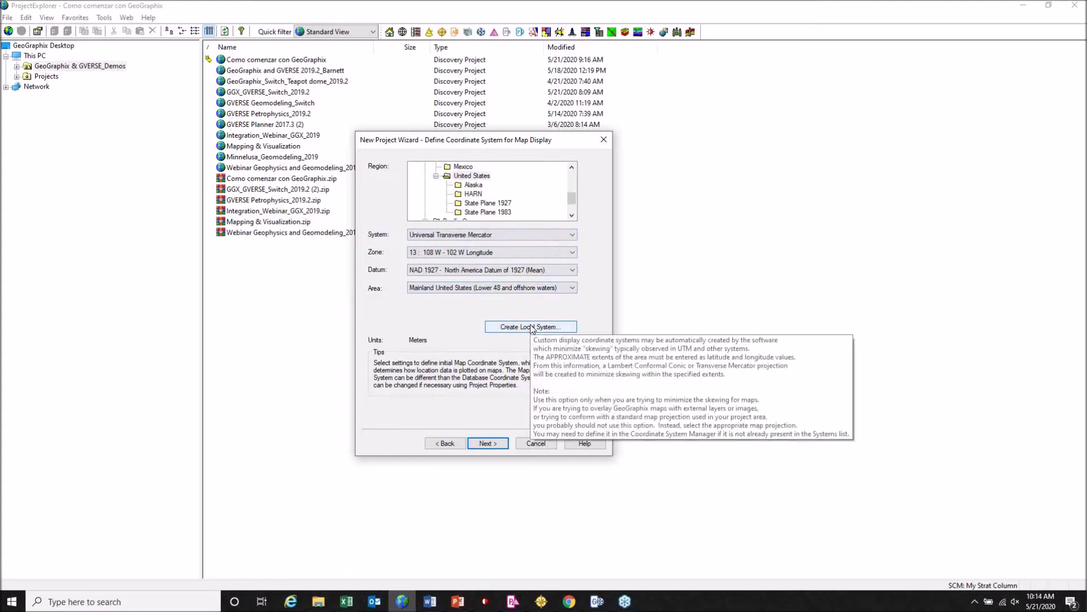
pyautogui.click(482, 445)
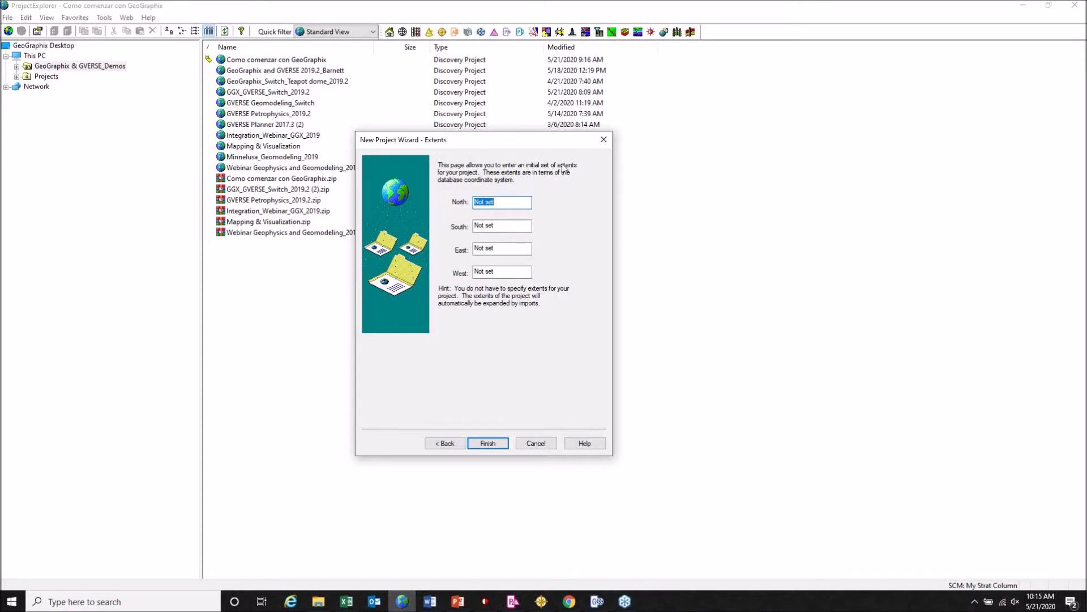
# - Cancel the New Project Wizard from the Extents page without creating a project
pyautogui.moveTo(577, 148); pyautogui.dragTo(531, 149)
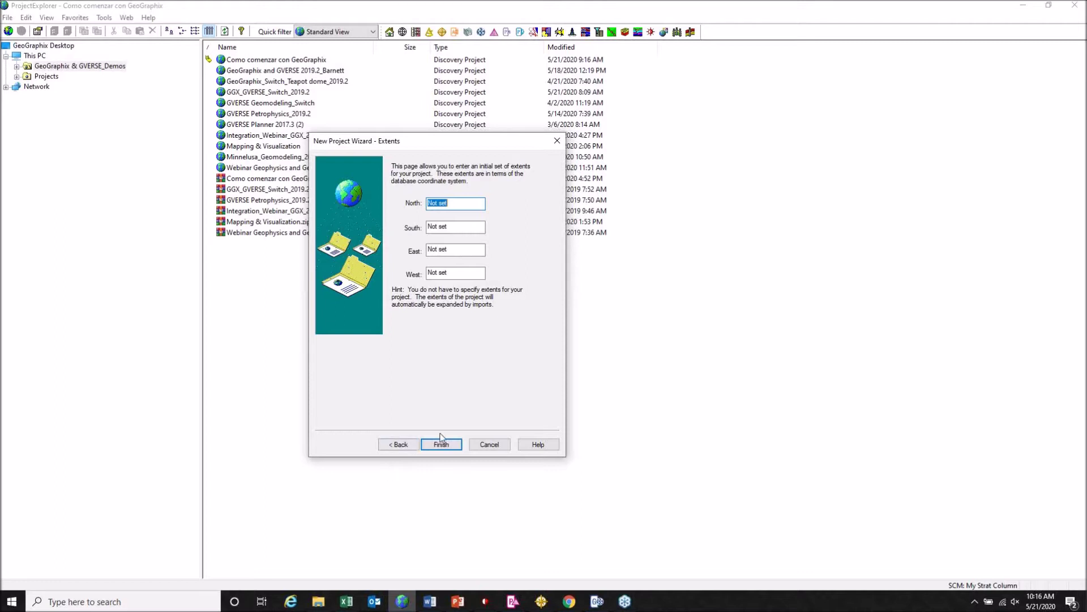
pyautogui.click(492, 445)
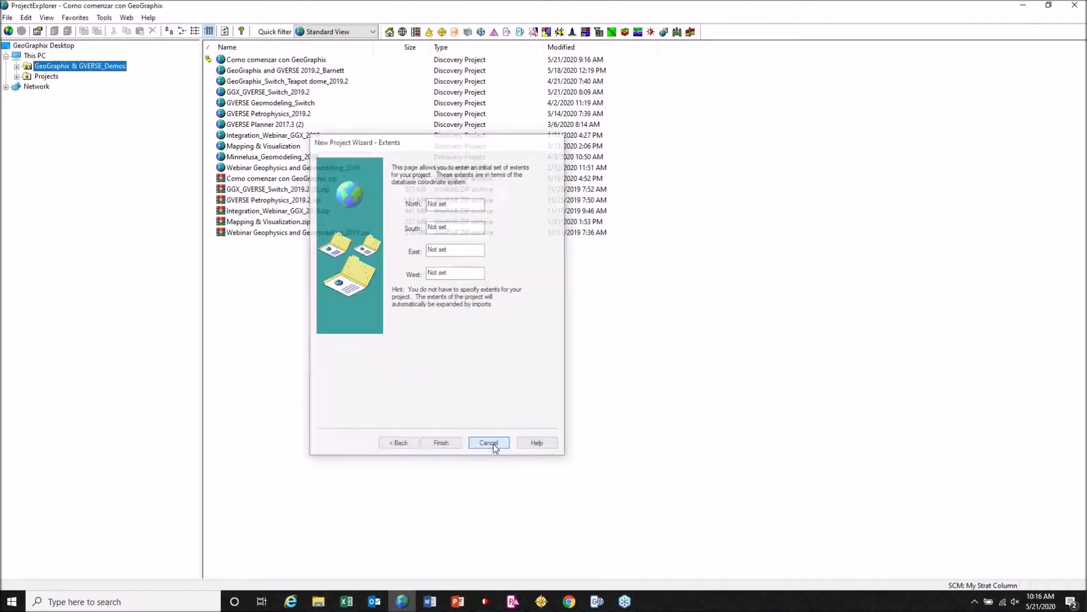
# - Expand GeoGraphix & GVERSE_Demos, look at the Teapot dome project, then return to Como comenzar con GeoGraphix
pyautogui.click(17, 66)
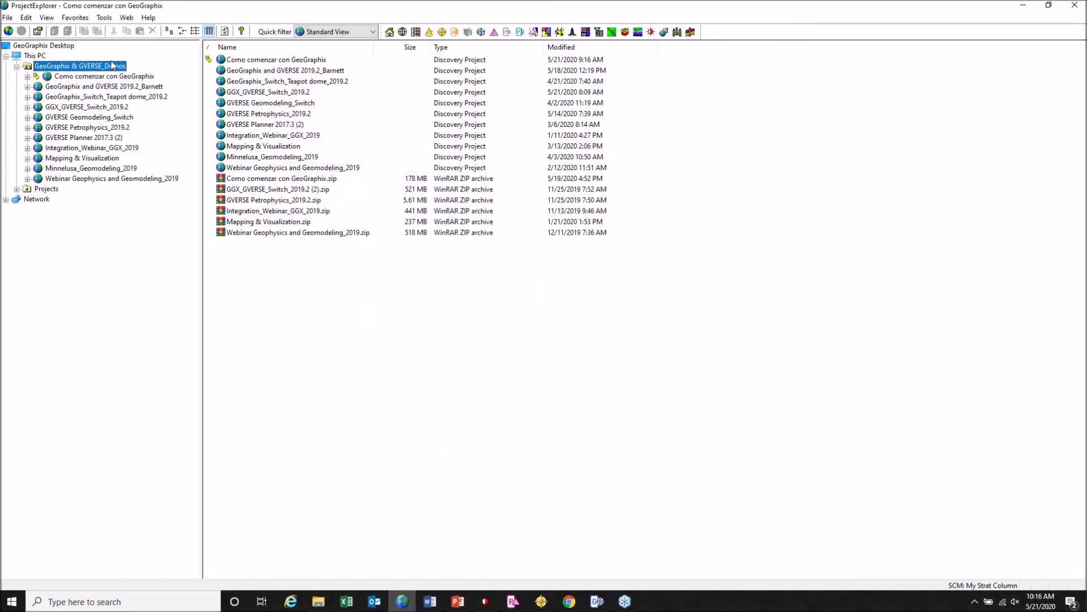
pyautogui.click(109, 77)
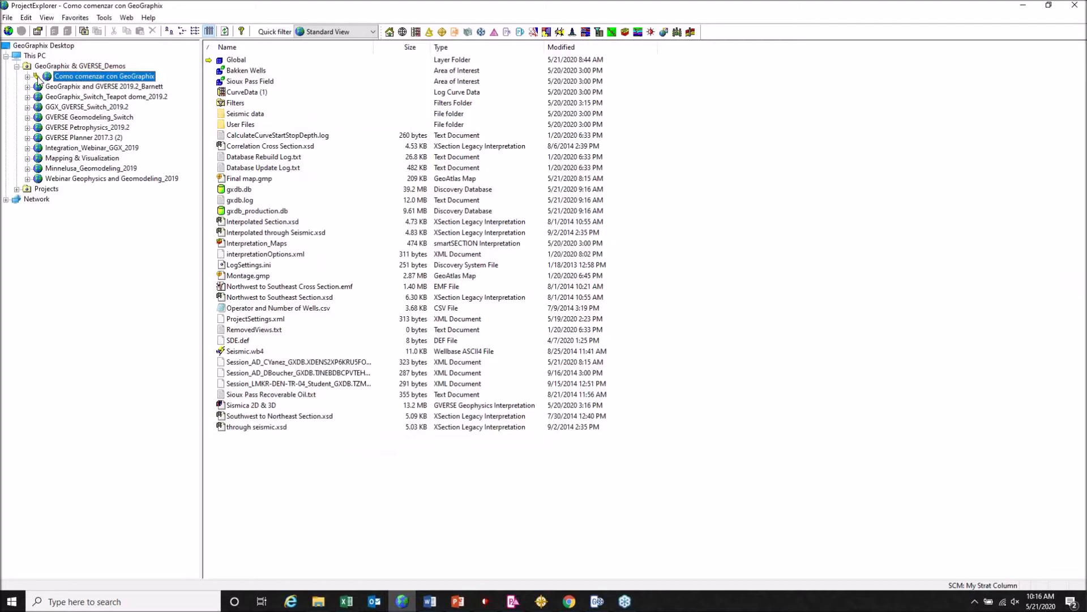
pyautogui.click(107, 97)
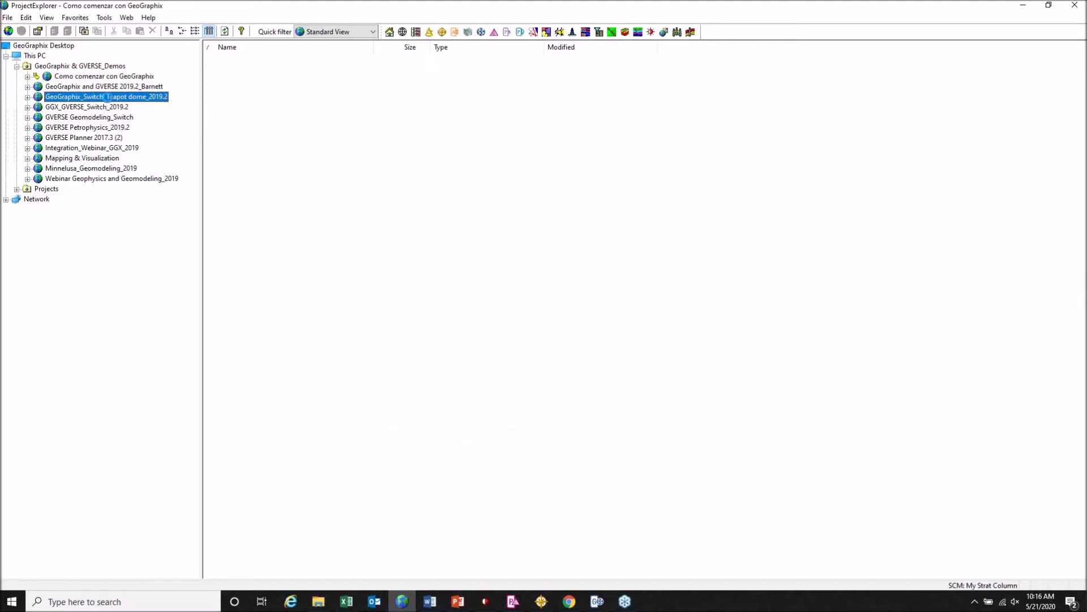
pyautogui.rightClick(108, 99)
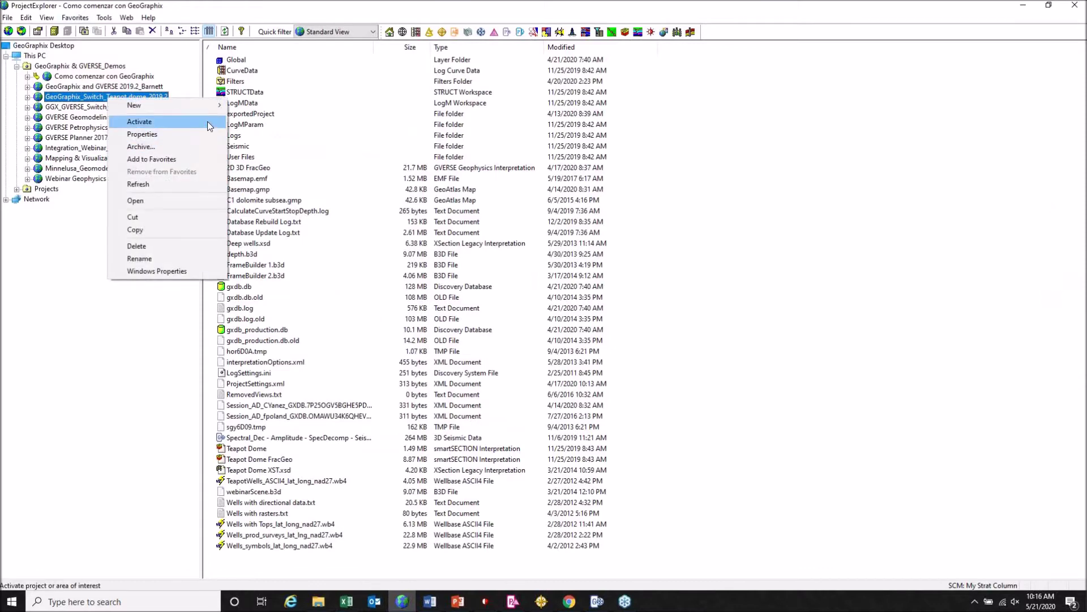
pyautogui.click(130, 77)
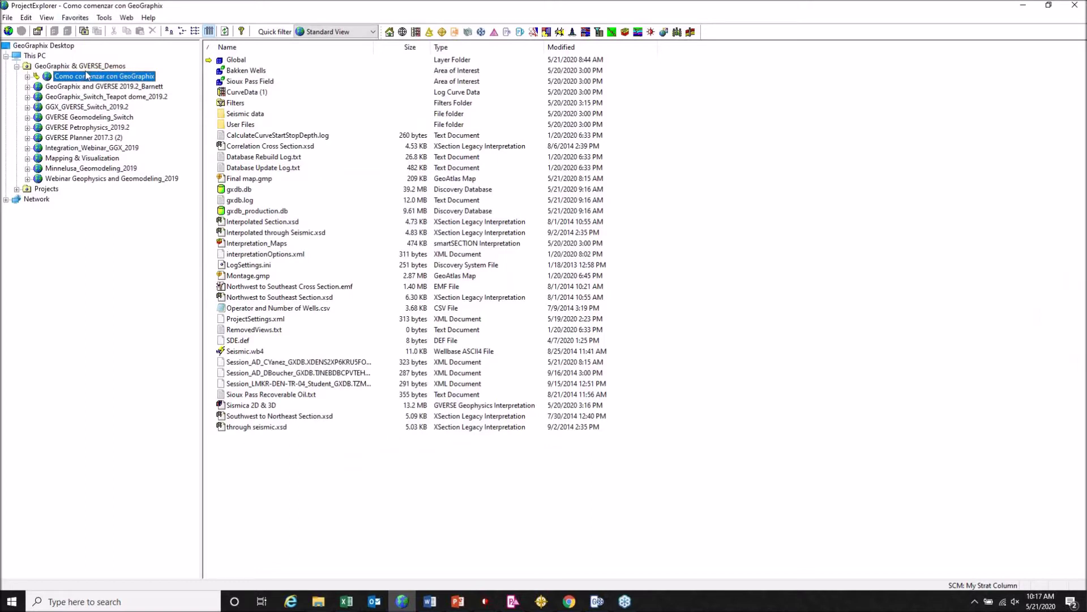
pyautogui.rightClick(92, 78)
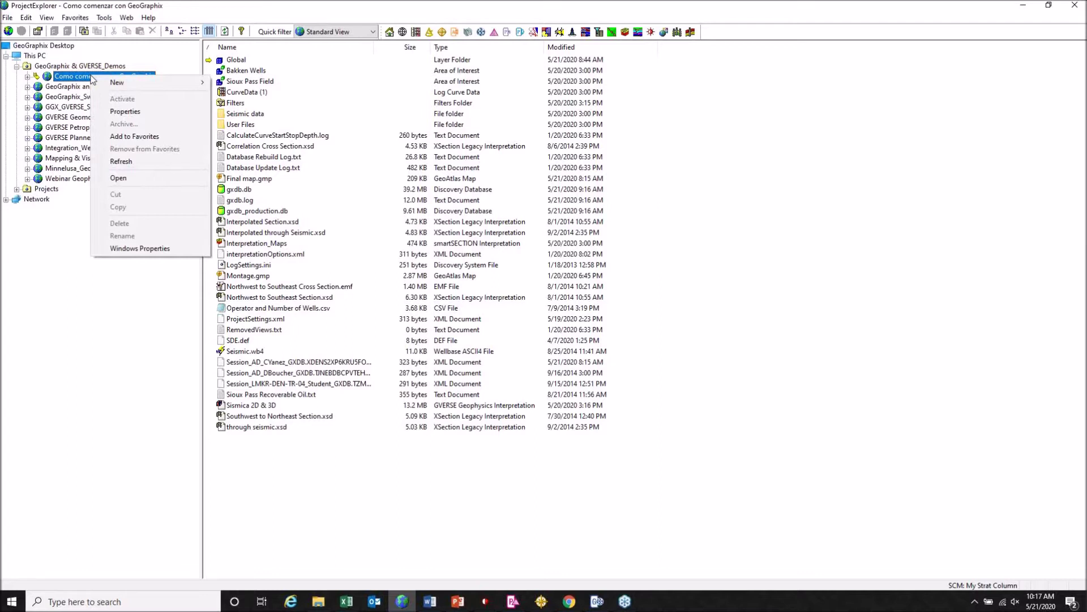
pyautogui.click(166, 112)
pyautogui.moveTo(543, 131); pyautogui.dragTo(477, 88)
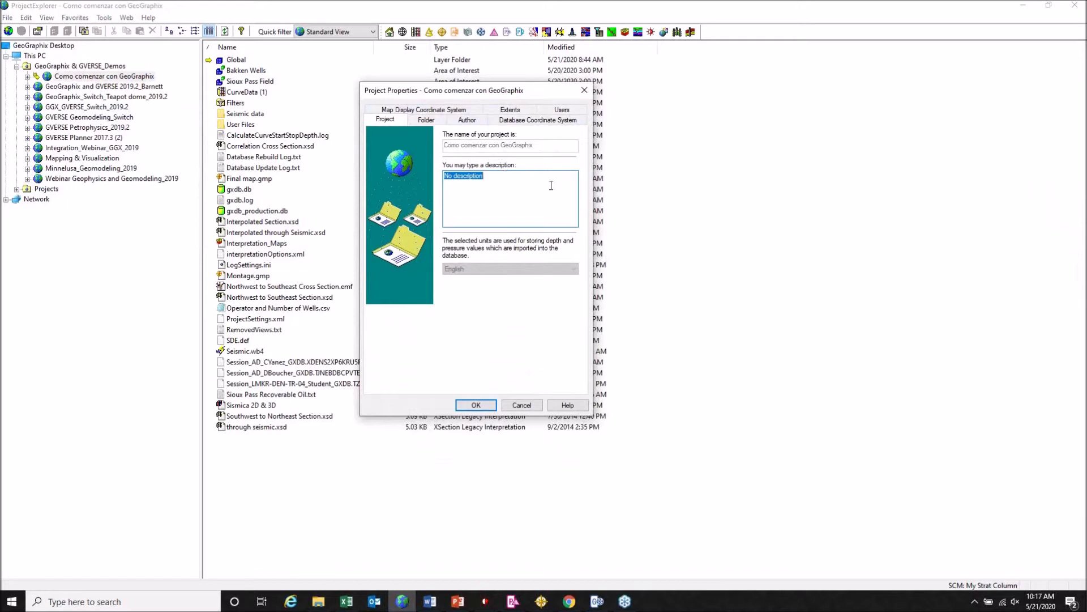
pyautogui.click(423, 122)
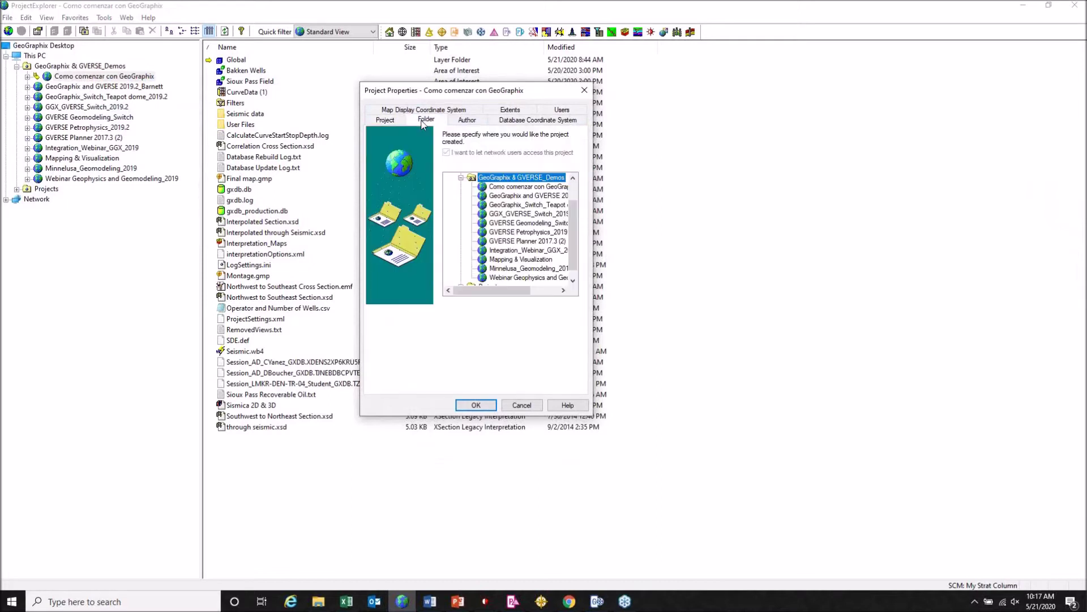
pyautogui.click(468, 120)
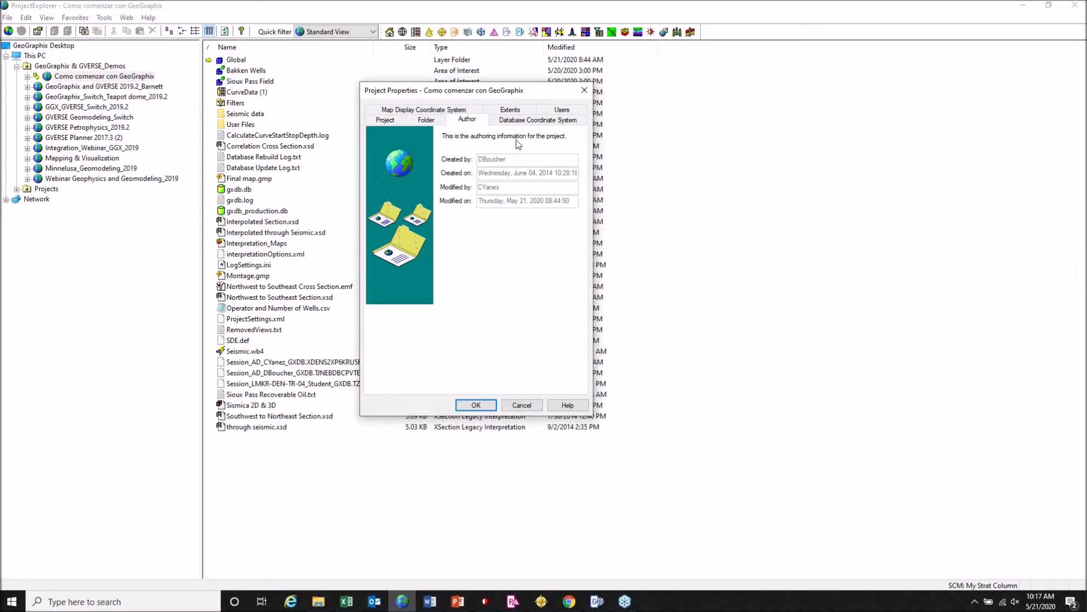
pyautogui.click(510, 122)
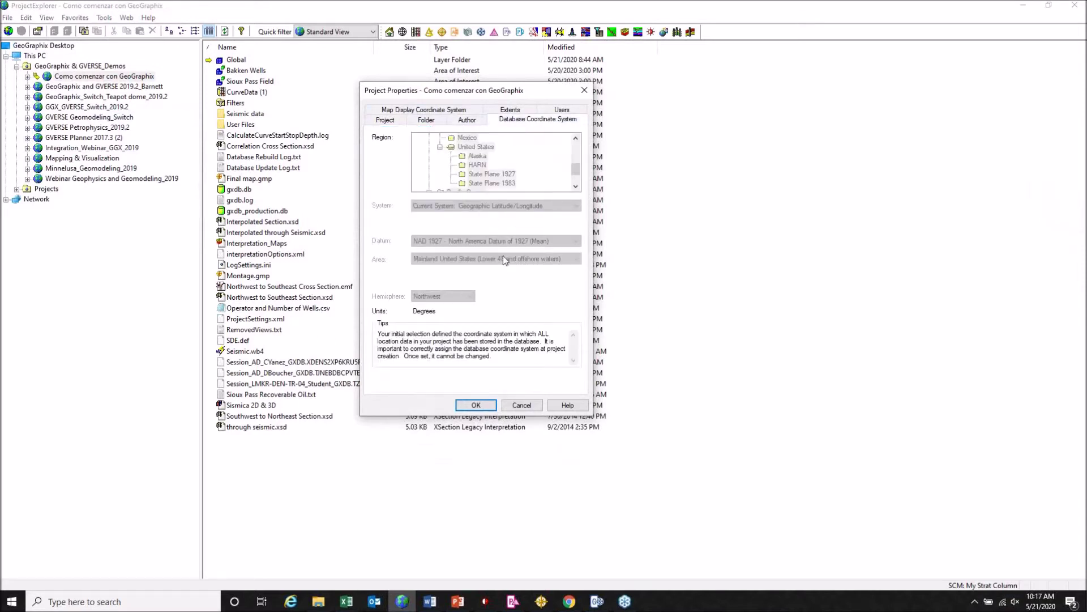
pyautogui.click(429, 110)
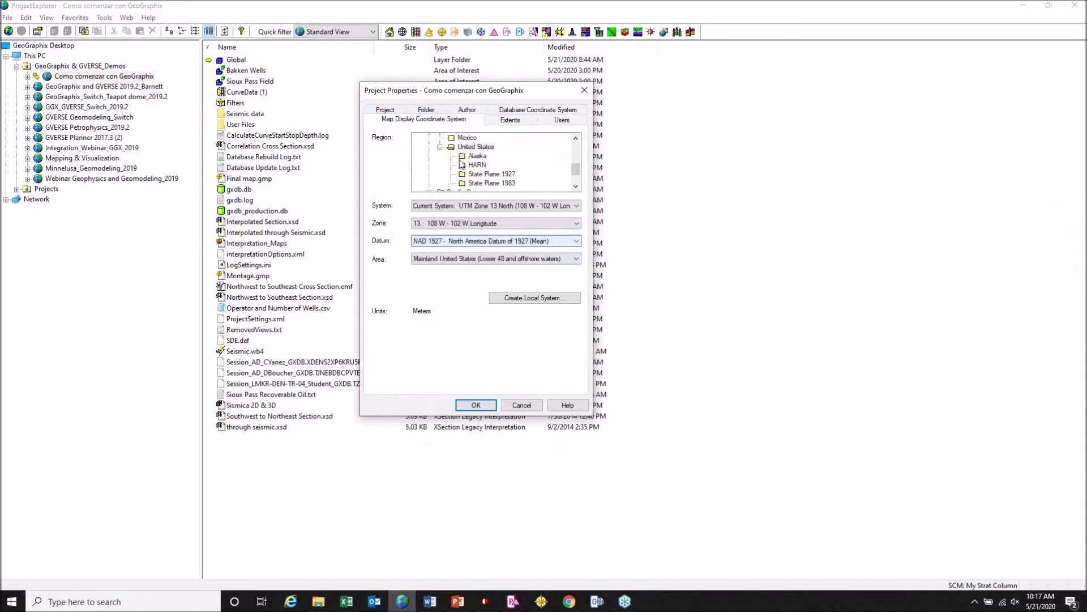
pyautogui.click(515, 120)
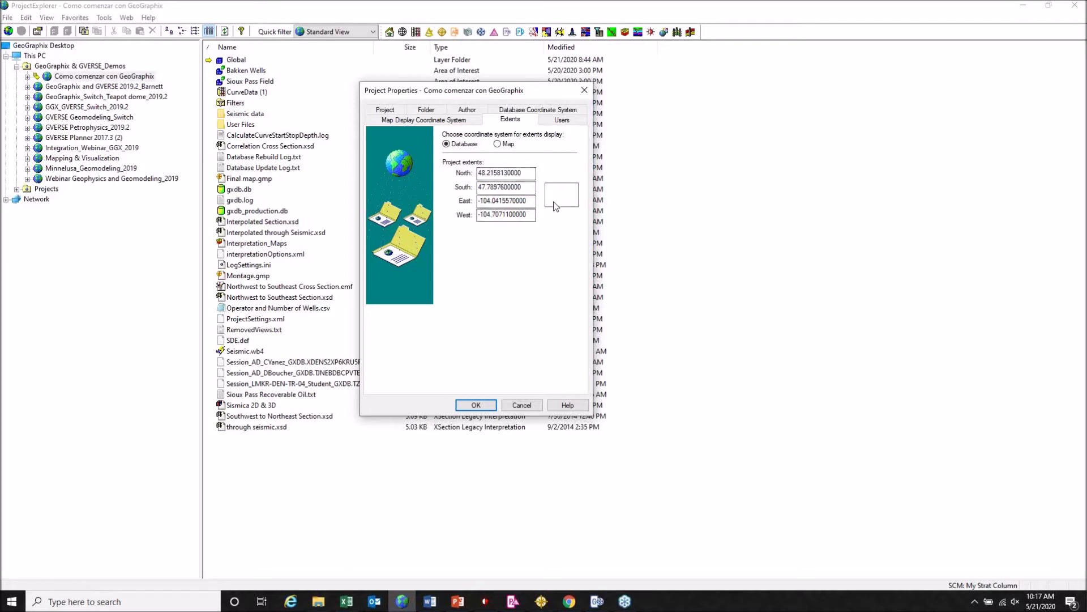
pyautogui.click(562, 121)
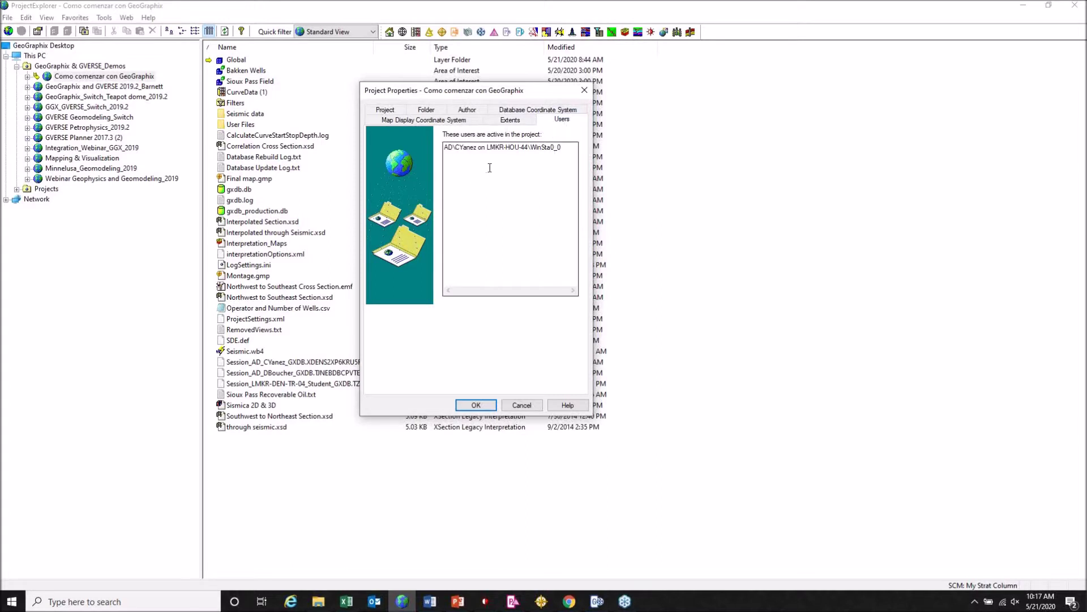
pyautogui.click(584, 92)
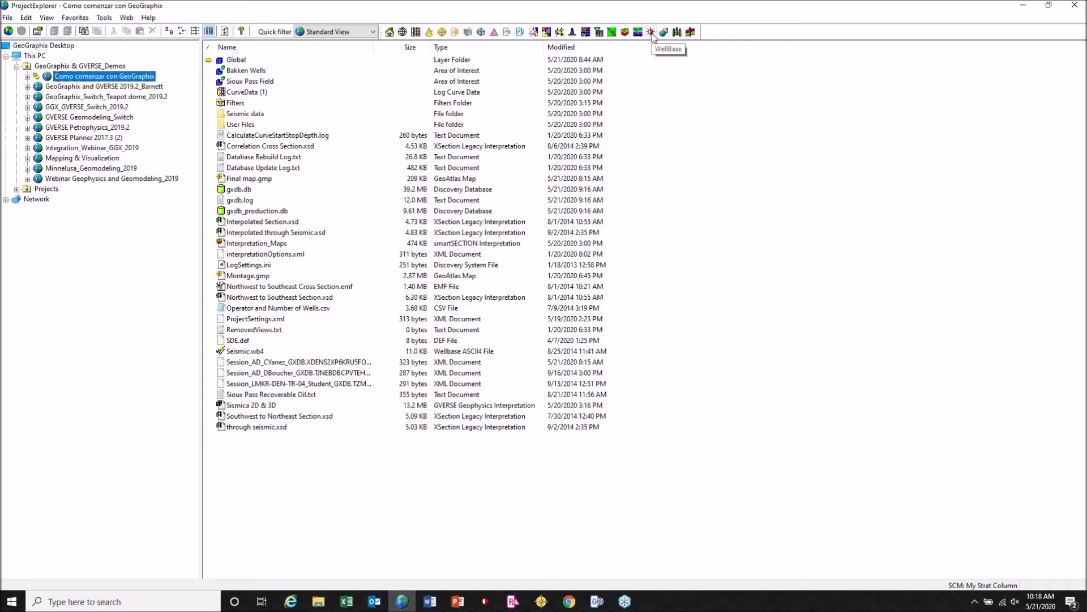
# - Bring the WellBase Information Manager window to the front from the taskbar
pyautogui.click(486, 601)
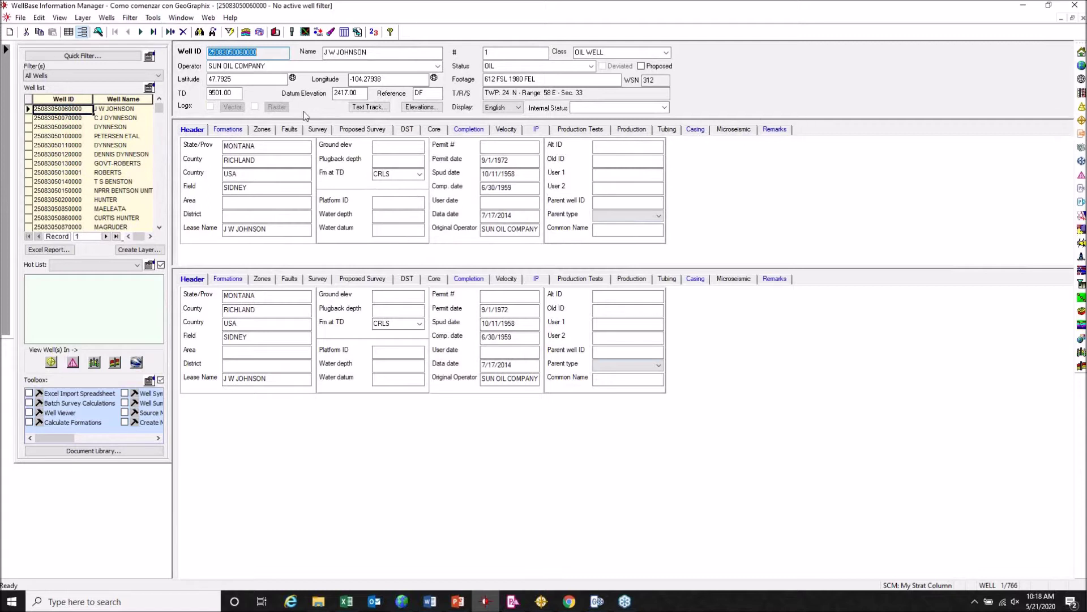
# - Cycle through the J W JOHNSON well's Zones, Faults, Survey, Completion, Casing and Header pages, ending on Formations
pyautogui.click(228, 278)
pyautogui.click(262, 279)
pyautogui.click(290, 279)
pyautogui.click(315, 280)
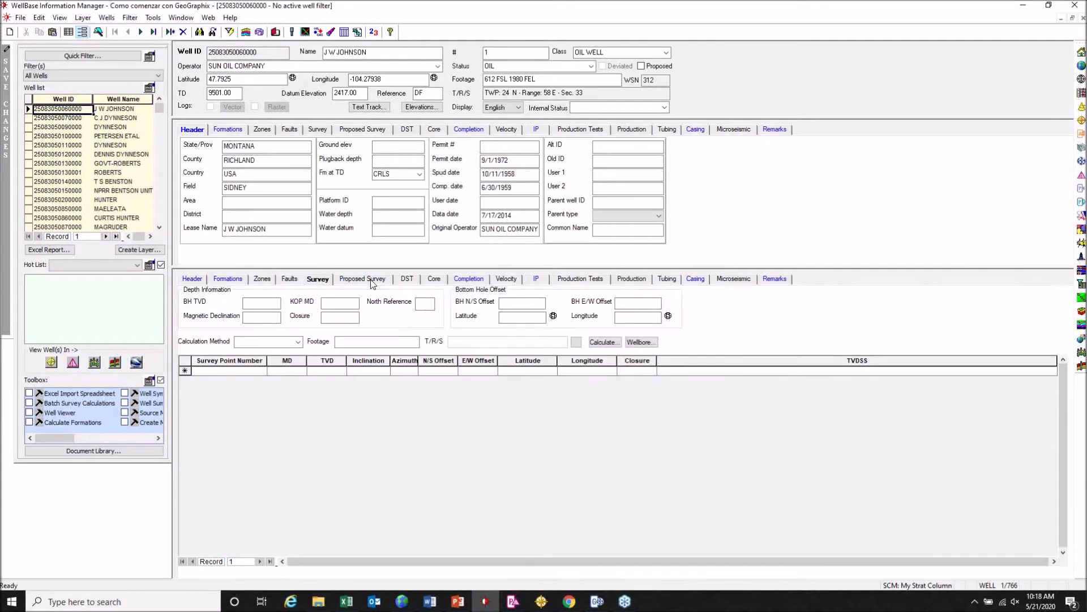
pyautogui.click(476, 279)
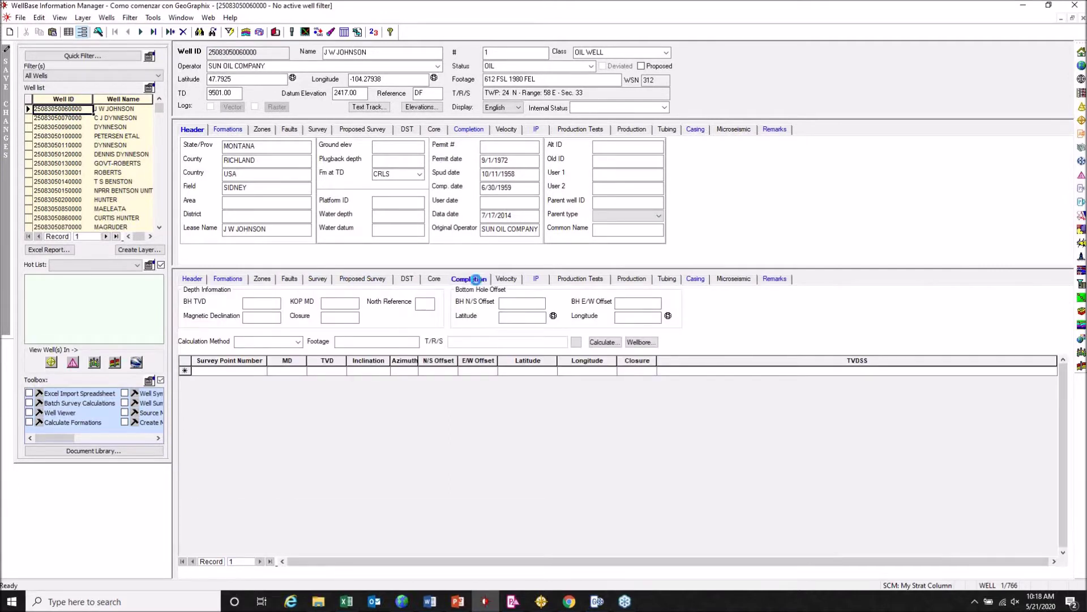
pyautogui.click(700, 282)
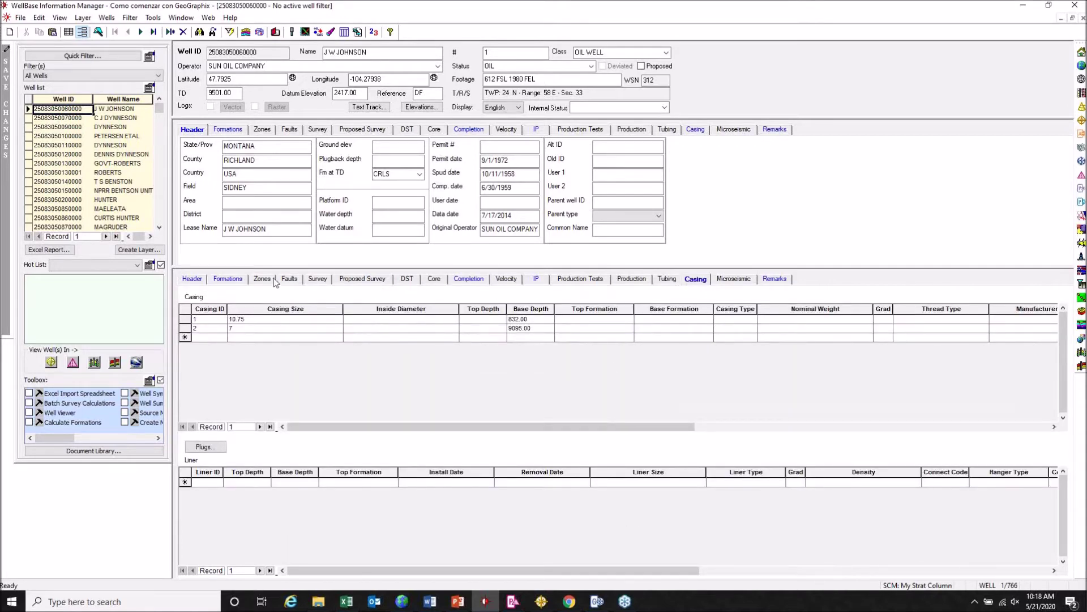
pyautogui.click(196, 280)
pyautogui.click(226, 280)
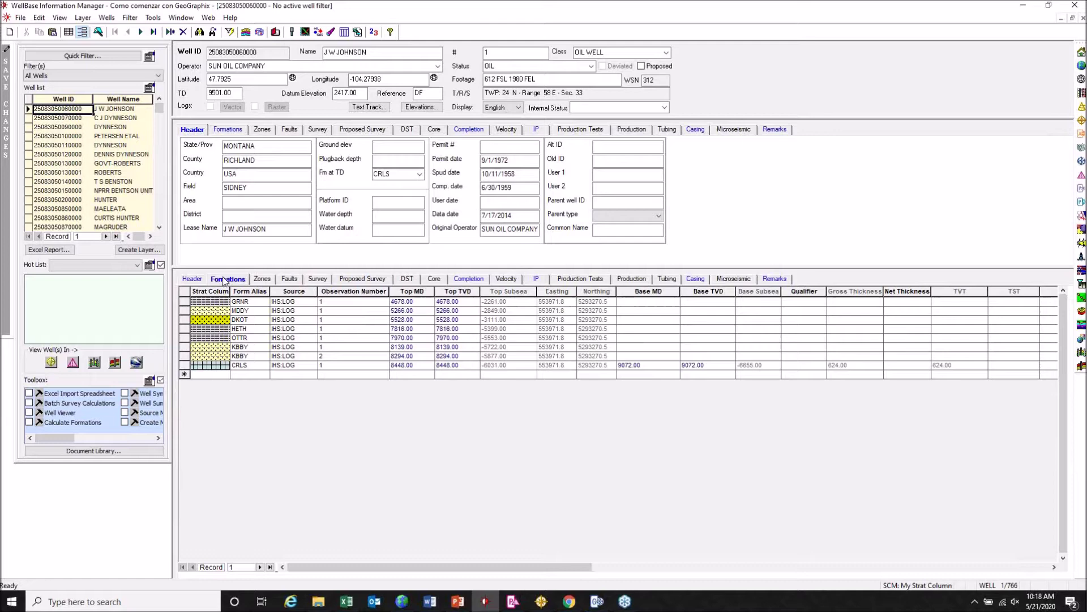
pyautogui.click(20, 18)
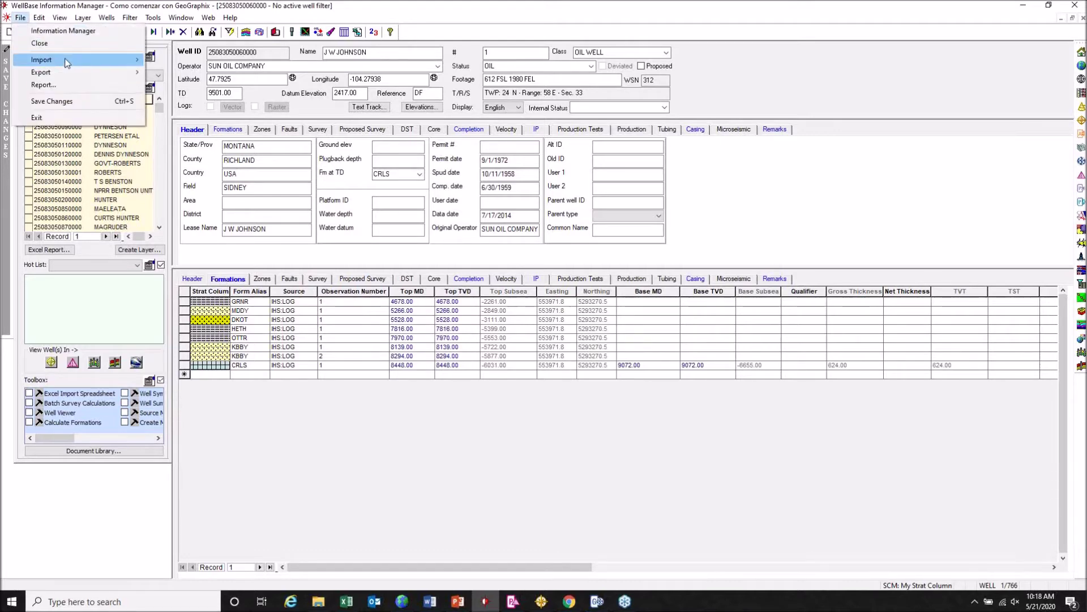
pyautogui.moveTo(67, 64)
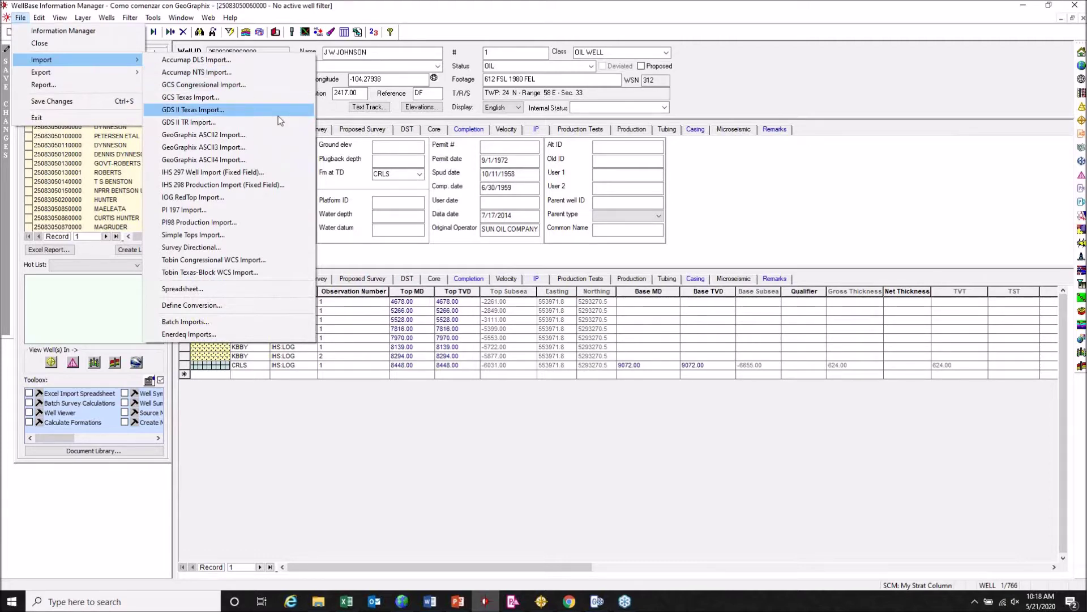
pyautogui.click(307, 4)
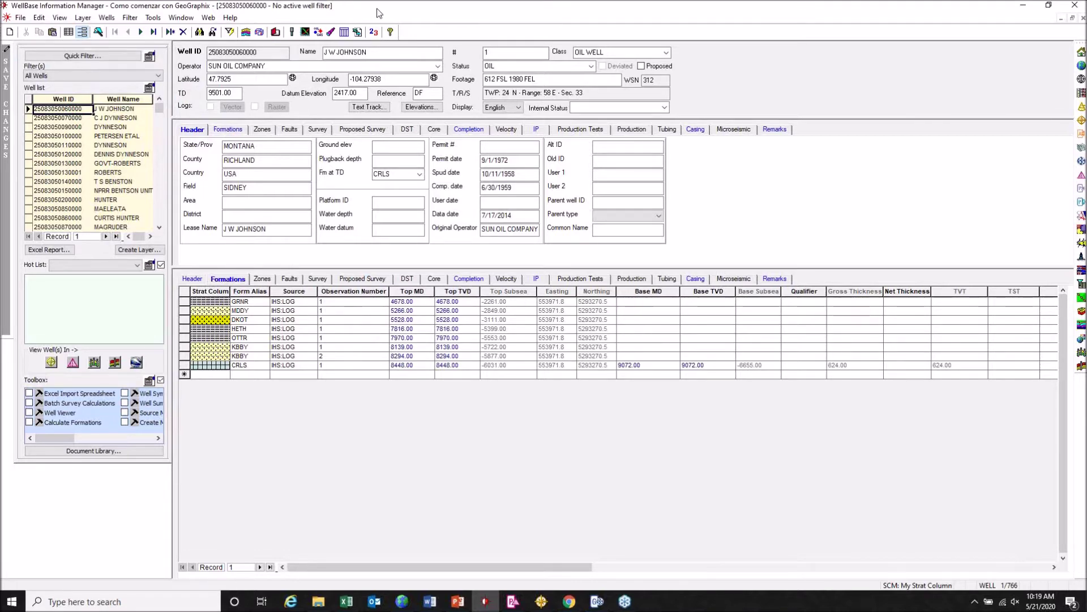
# - Bring the Wells Update Data workbook forward, maximise it and show the WellBase IM tab
pyautogui.click(359, 32)
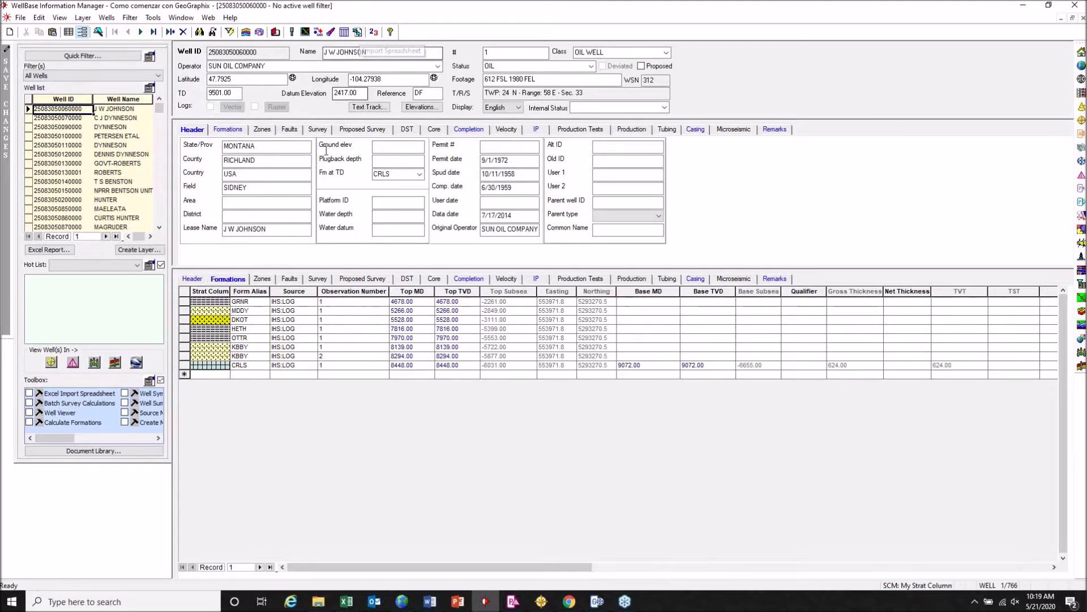
pyautogui.click(347, 602)
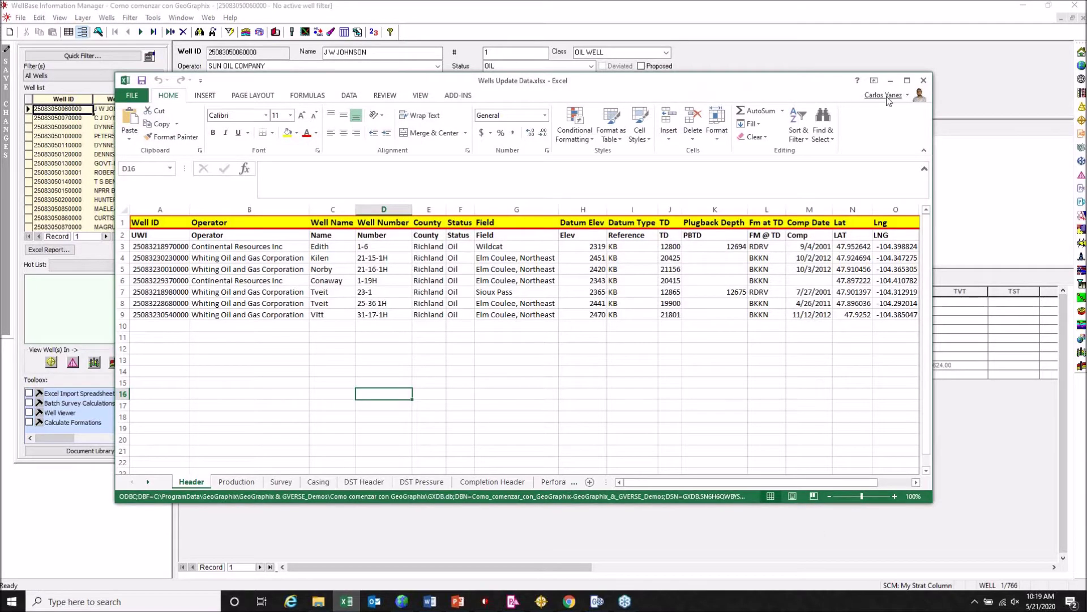
pyautogui.click(906, 81)
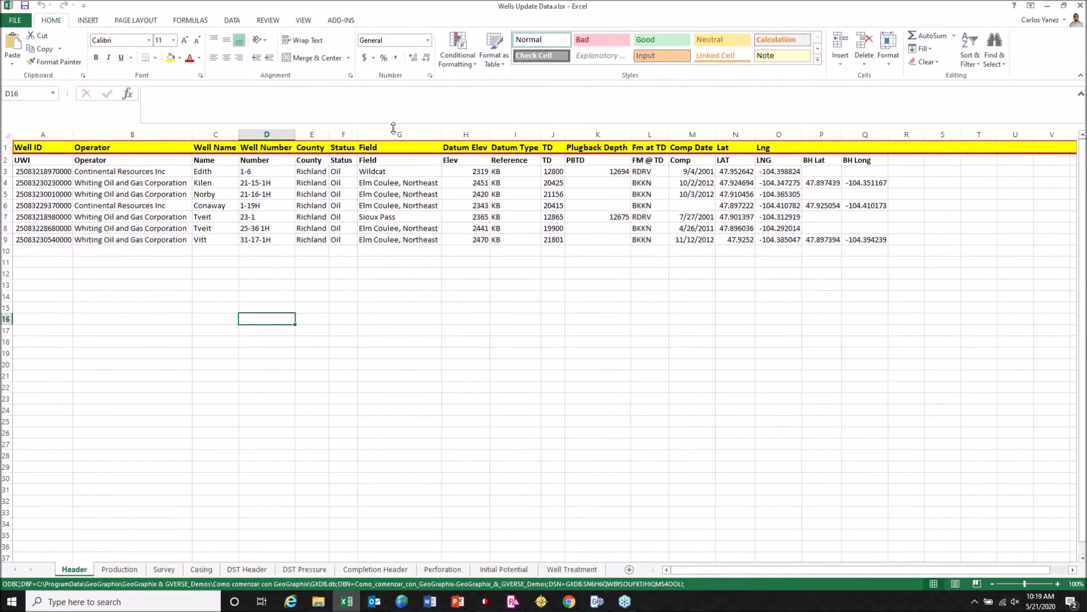
pyautogui.click(350, 23)
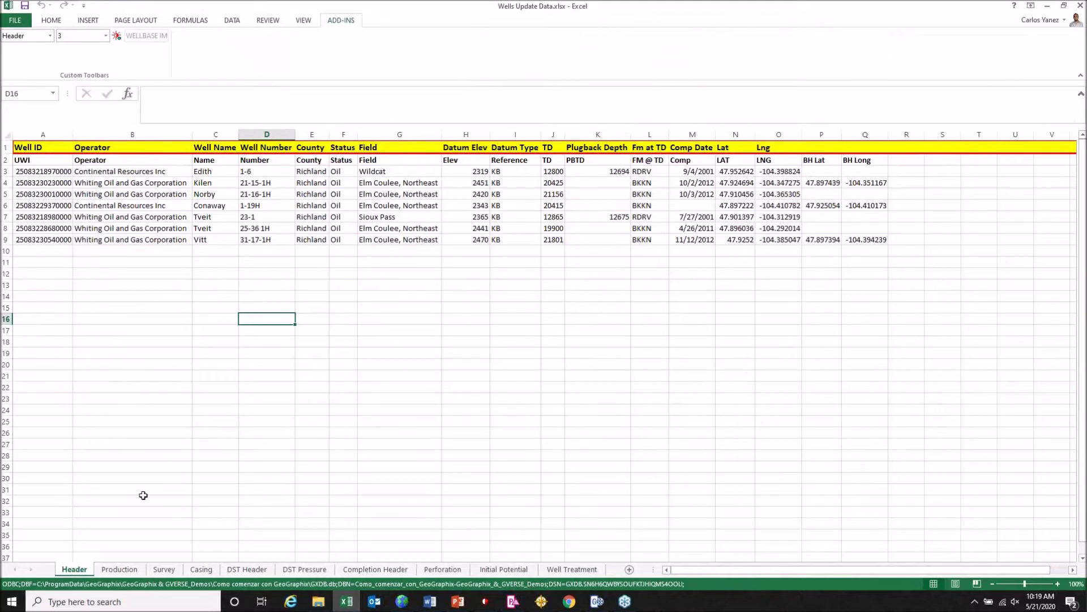
# - Browse the Production, Survey, Casing, DST Pressure, Perforation and Initial Potential sheets, then copy Header cell A3
pyautogui.click(108, 575)
pyautogui.click(166, 576)
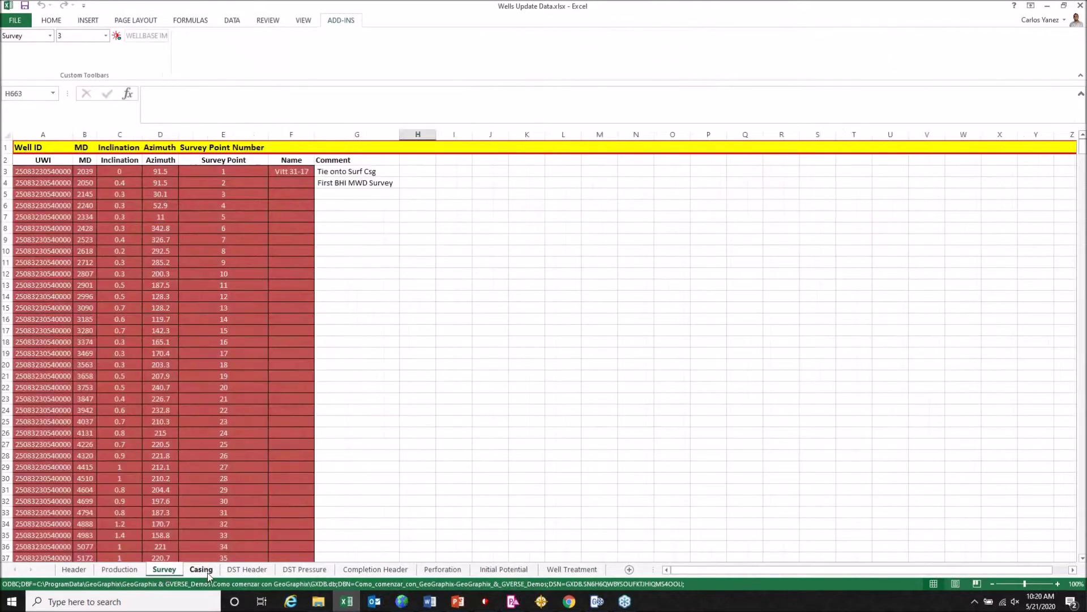
pyautogui.click(201, 572)
pyautogui.click(313, 572)
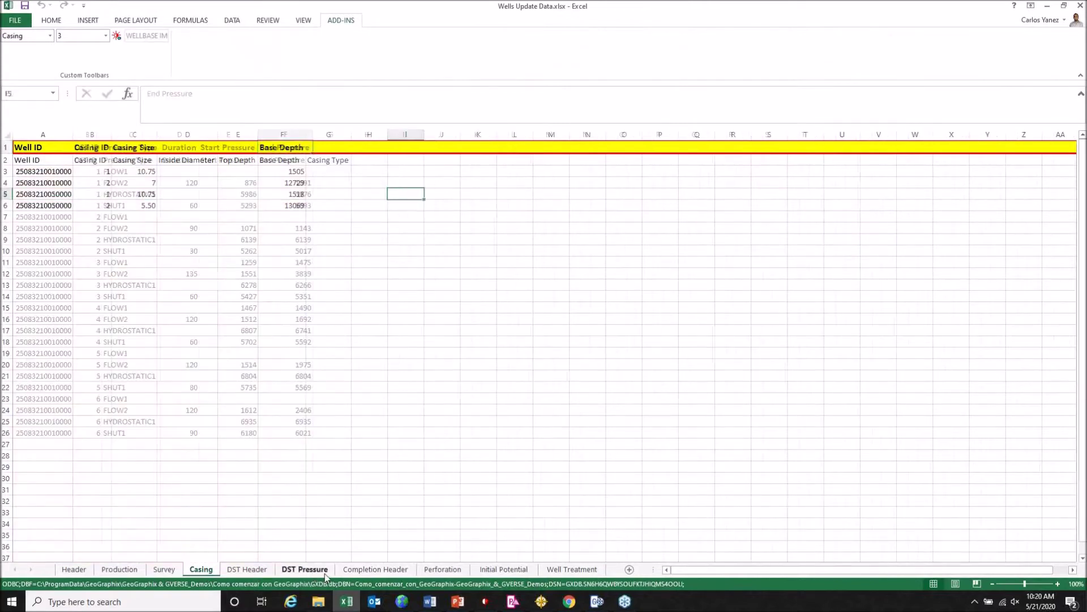
pyautogui.click(443, 570)
pyautogui.click(501, 570)
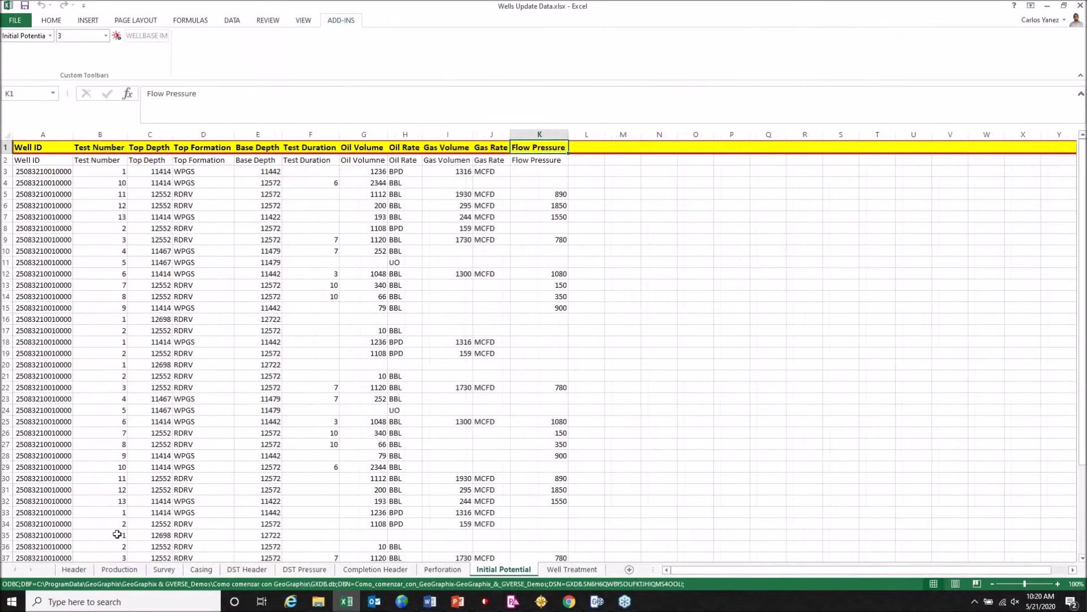
pyautogui.click(76, 570)
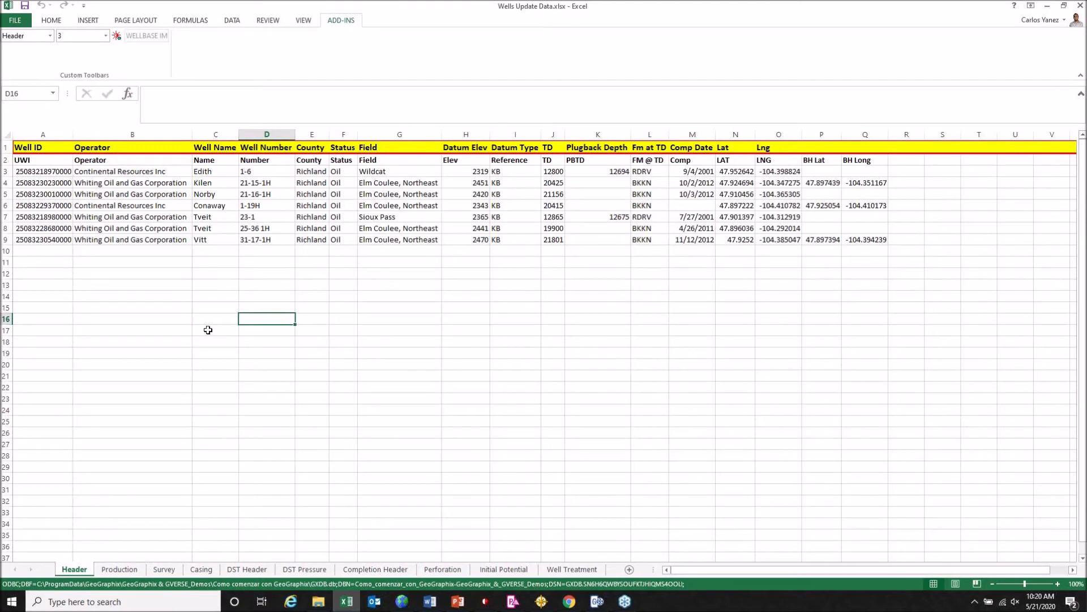
pyautogui.click(63, 172)
pyautogui.hotkey('ctrl', 'c')
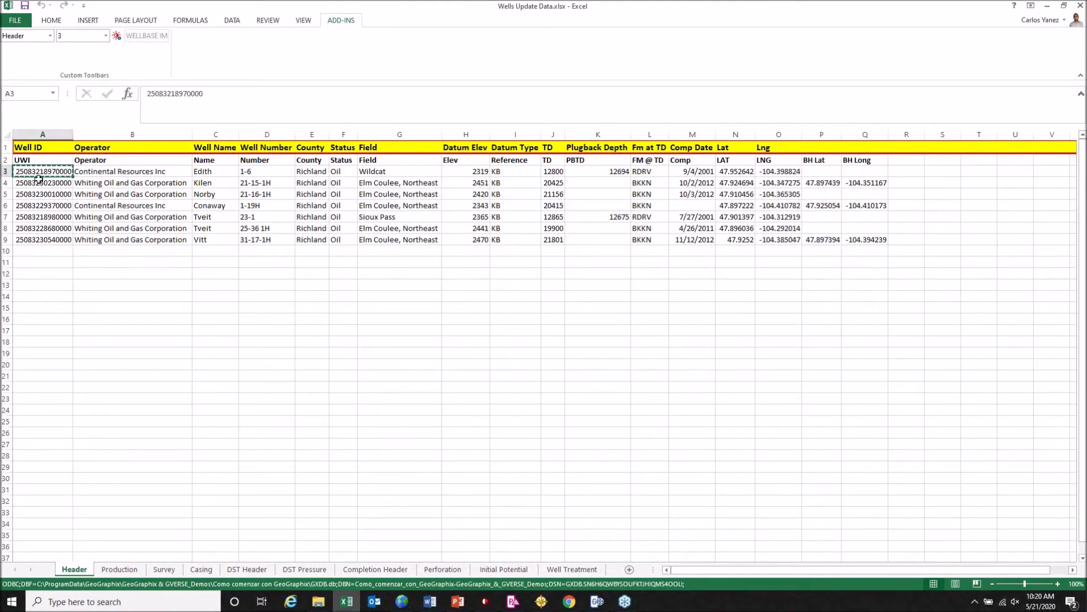
pyautogui.click(486, 601)
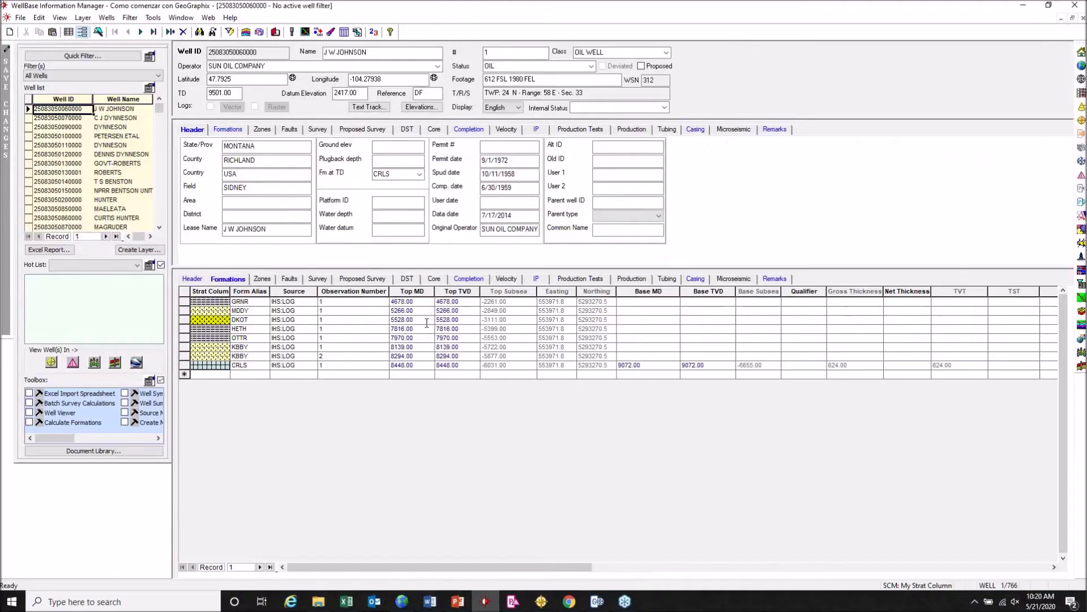
pyautogui.click(200, 33)
pyautogui.hotkey('ctrl', 'v')
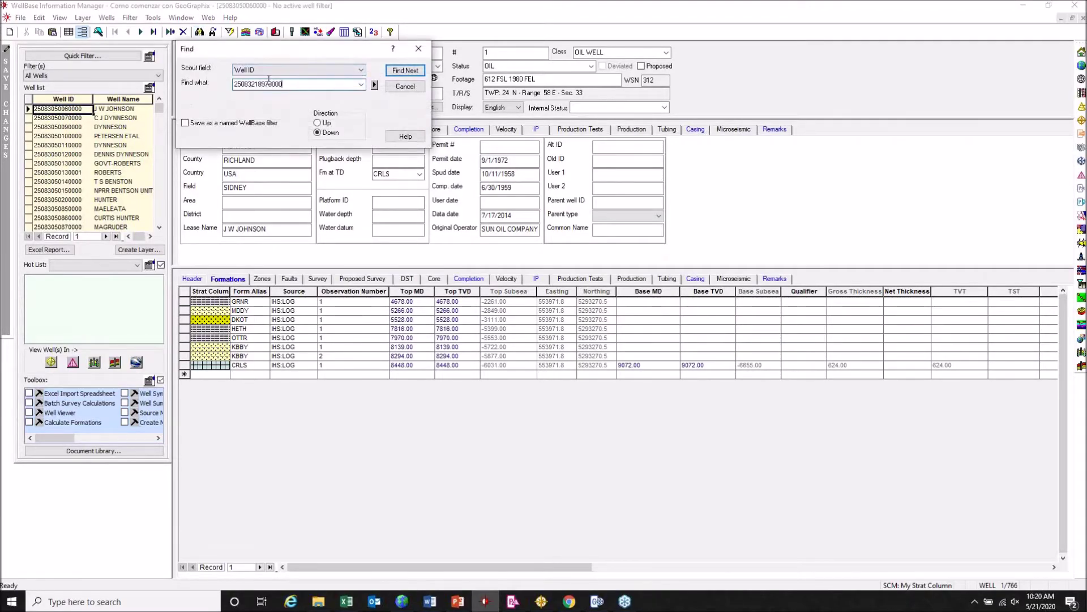
pyautogui.click(397, 73)
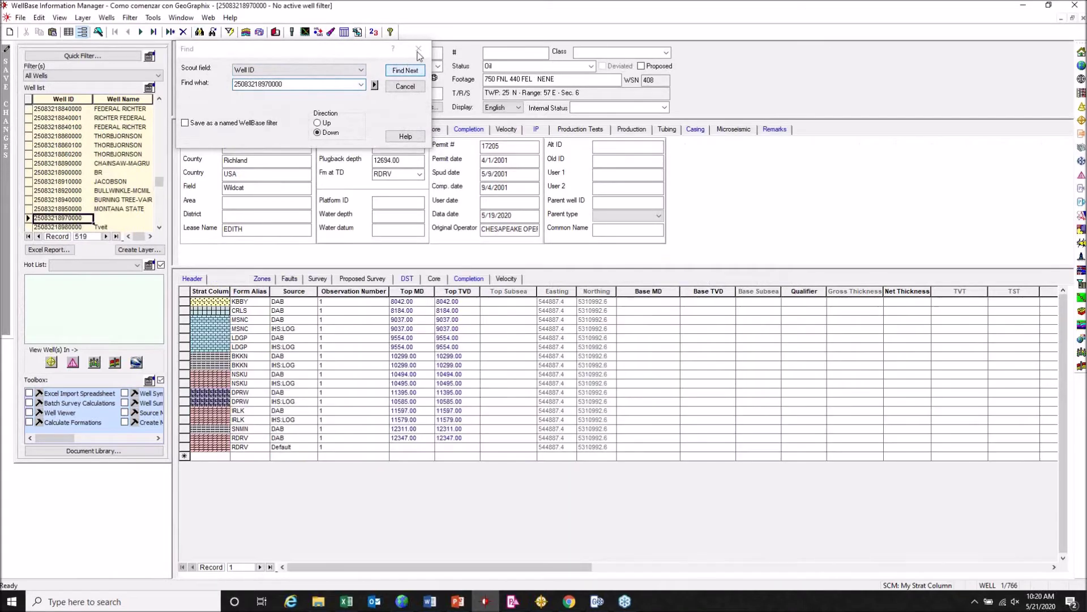
pyautogui.click(405, 86)
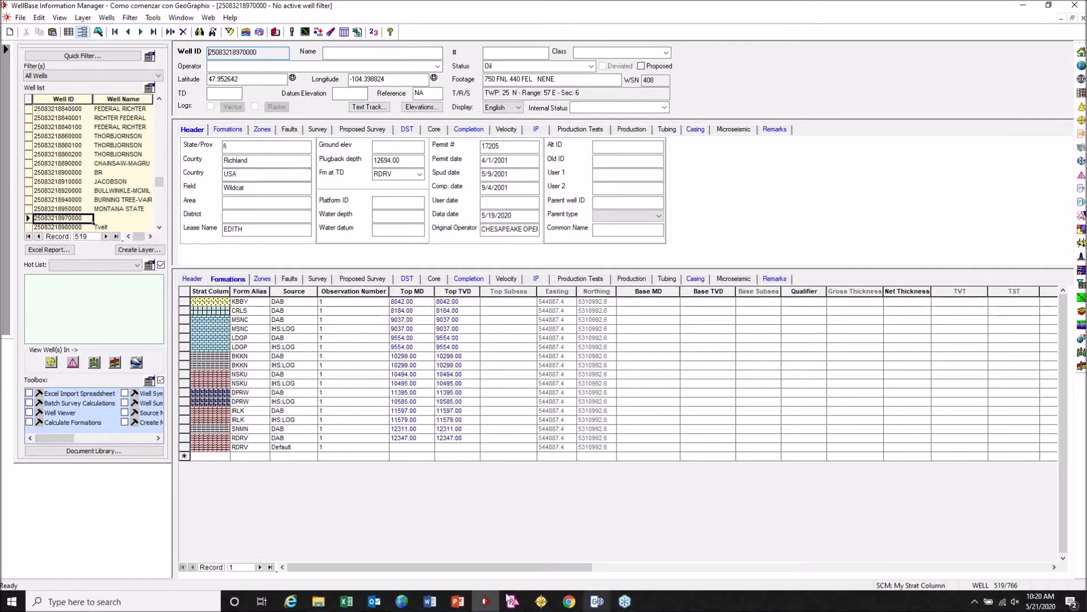
pyautogui.click(347, 600)
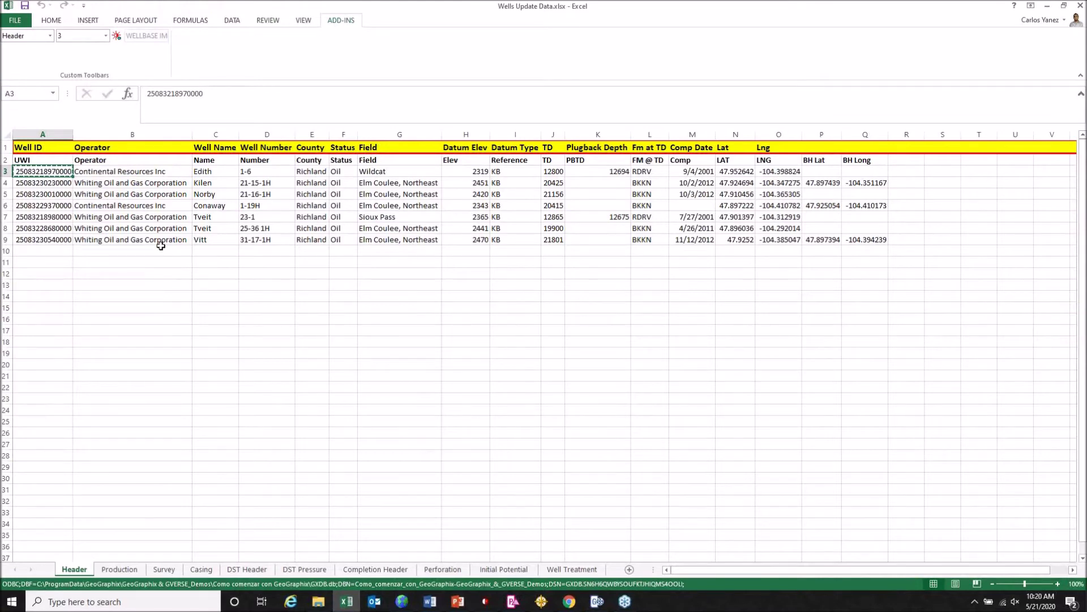
pyautogui.click(120, 569)
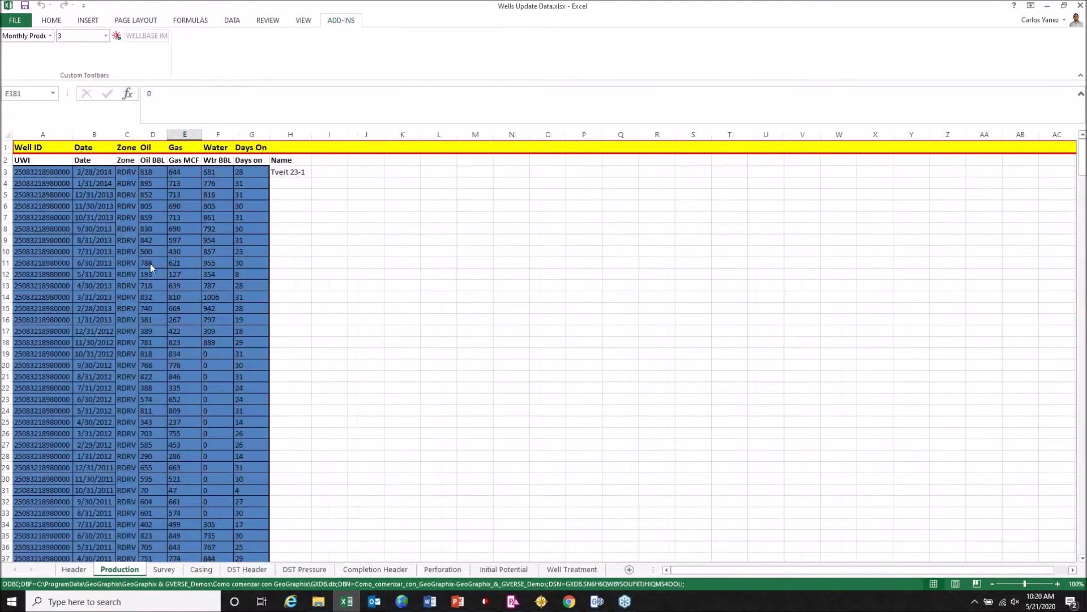
pyautogui.click(62, 172)
pyautogui.hotkey('ctrl', 'c')
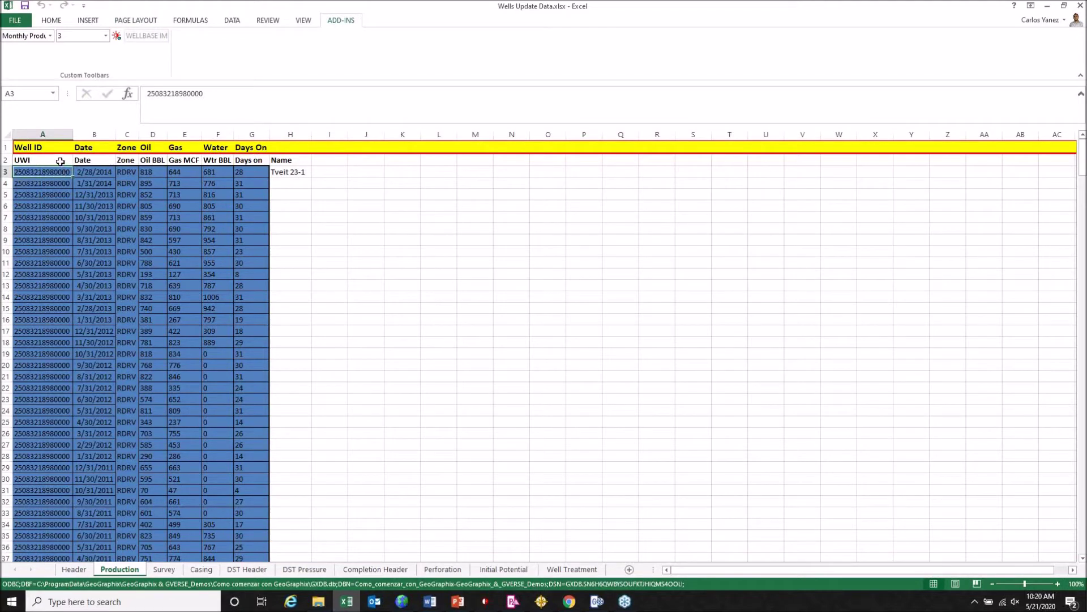
pyautogui.click(485, 601)
pyautogui.click(199, 32)
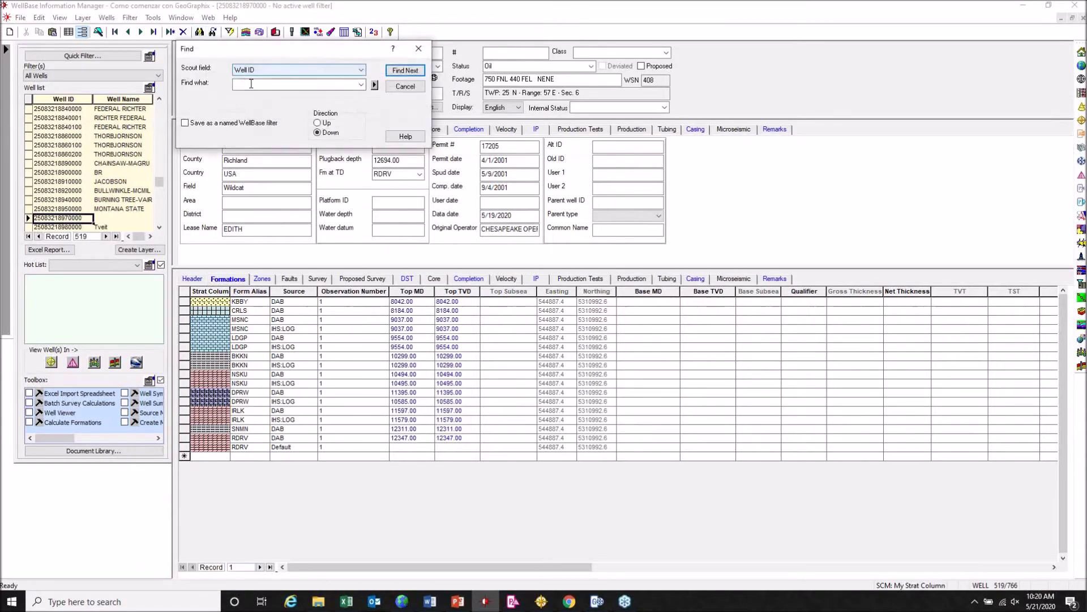
pyautogui.hotkey('ctrl', 'v')
pyautogui.click(405, 70)
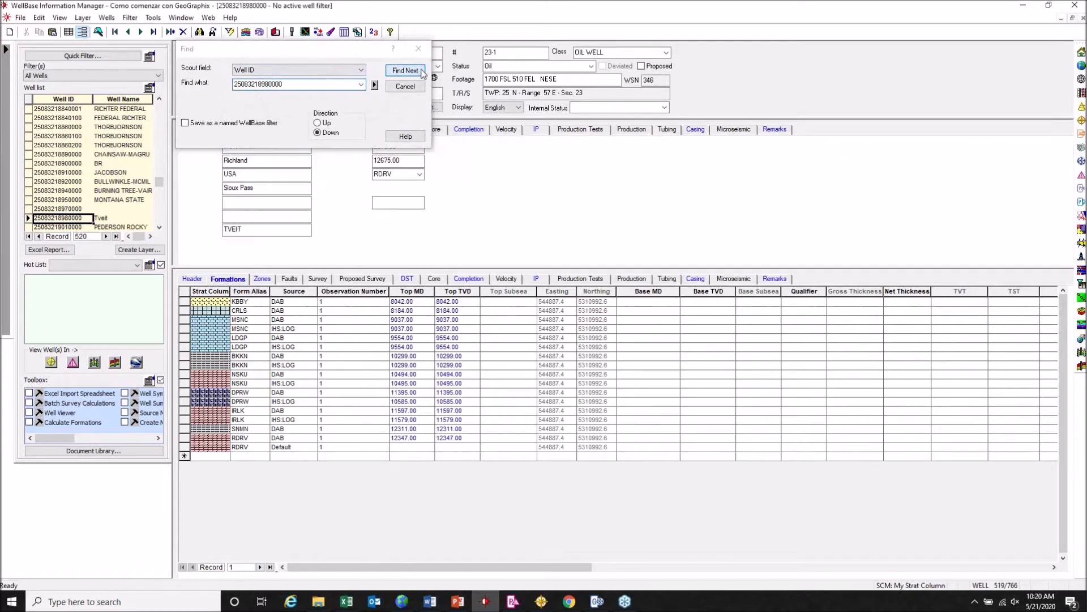
pyautogui.click(419, 49)
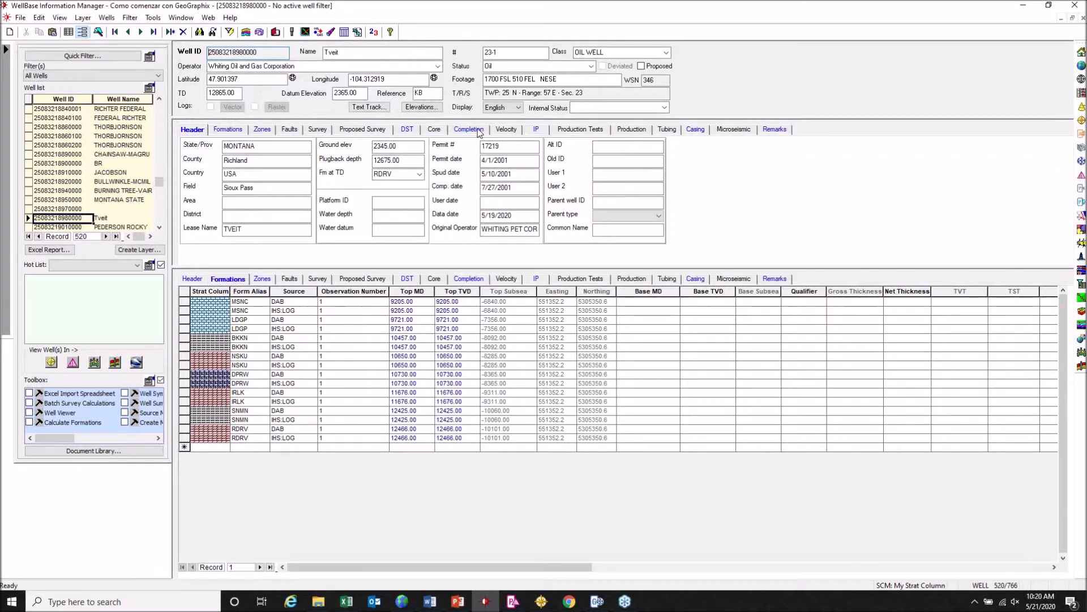
pyautogui.click(632, 134)
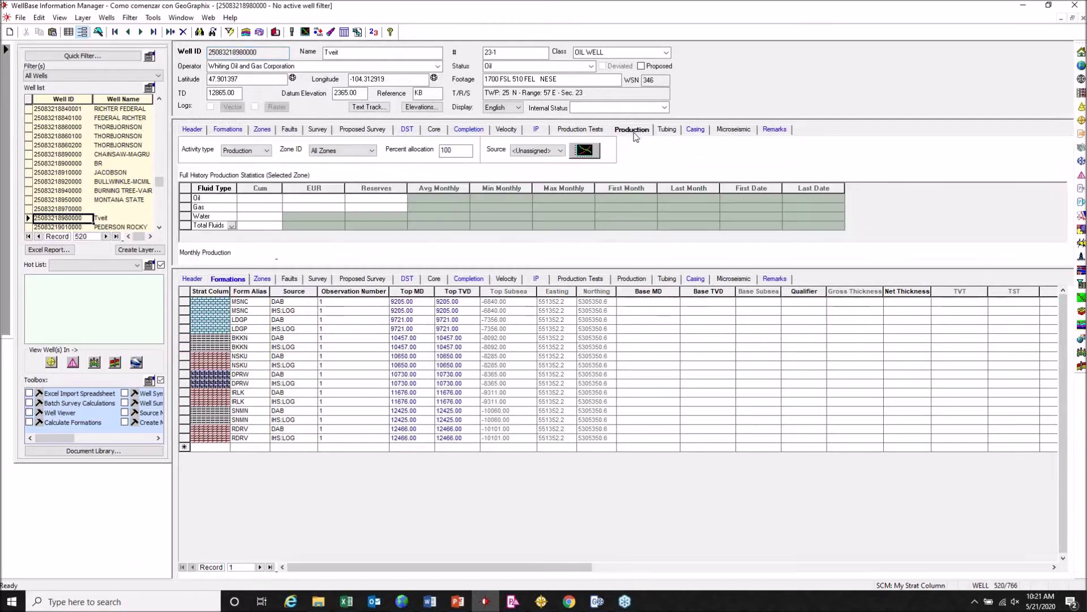
# - Enlarge Tveit 23-1's empty monthly production area, restore the header and formations view, then return to Excel
pyautogui.moveTo(430, 265); pyautogui.dragTo(438, 347)
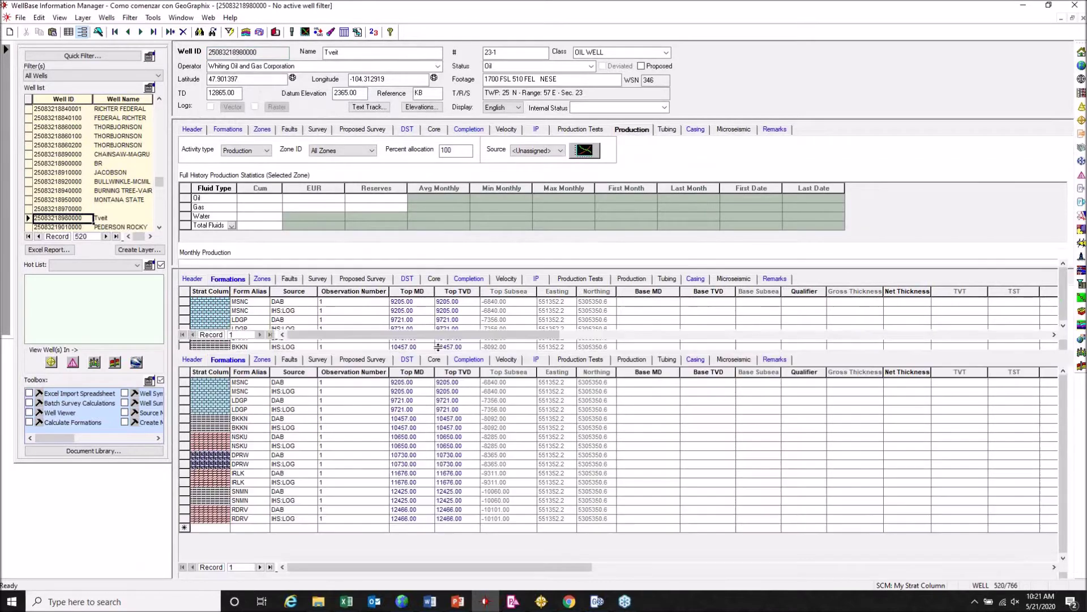
pyautogui.click(193, 130)
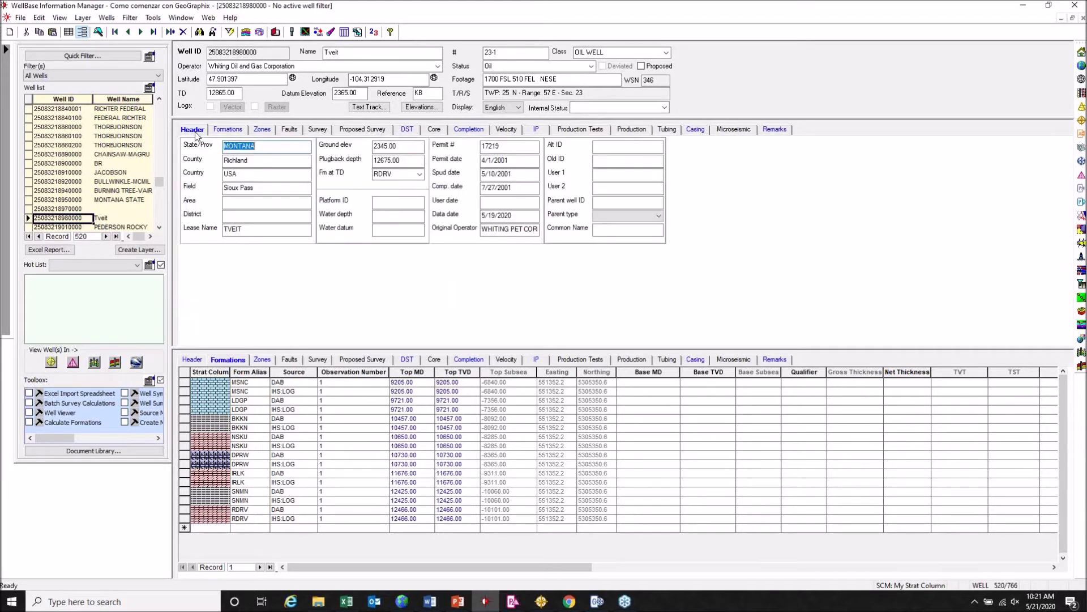
pyautogui.moveTo(501, 347); pyautogui.dragTo(507, 274)
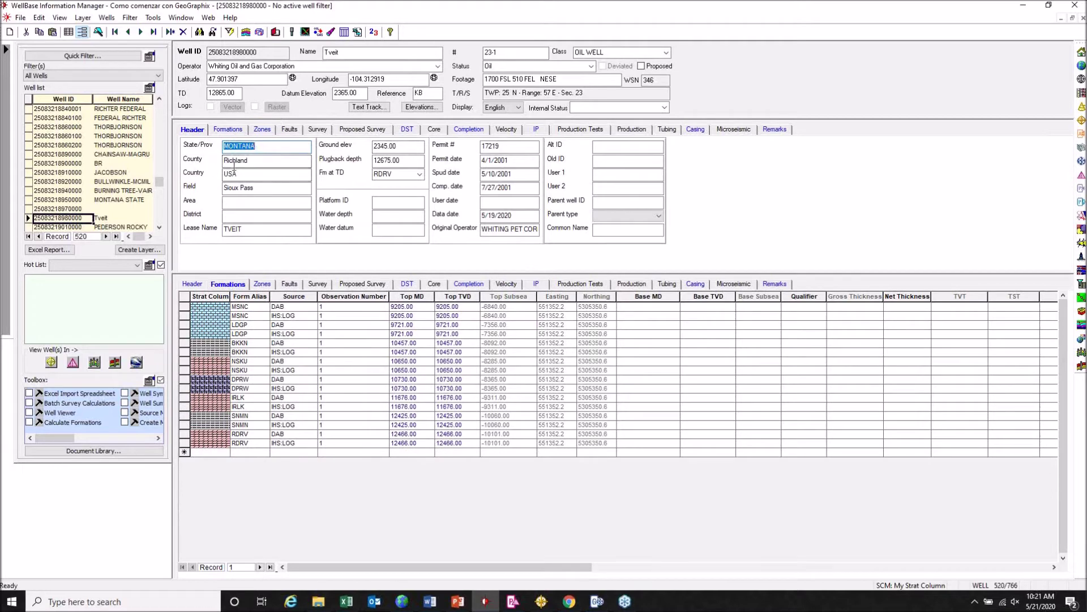
pyautogui.click(354, 605)
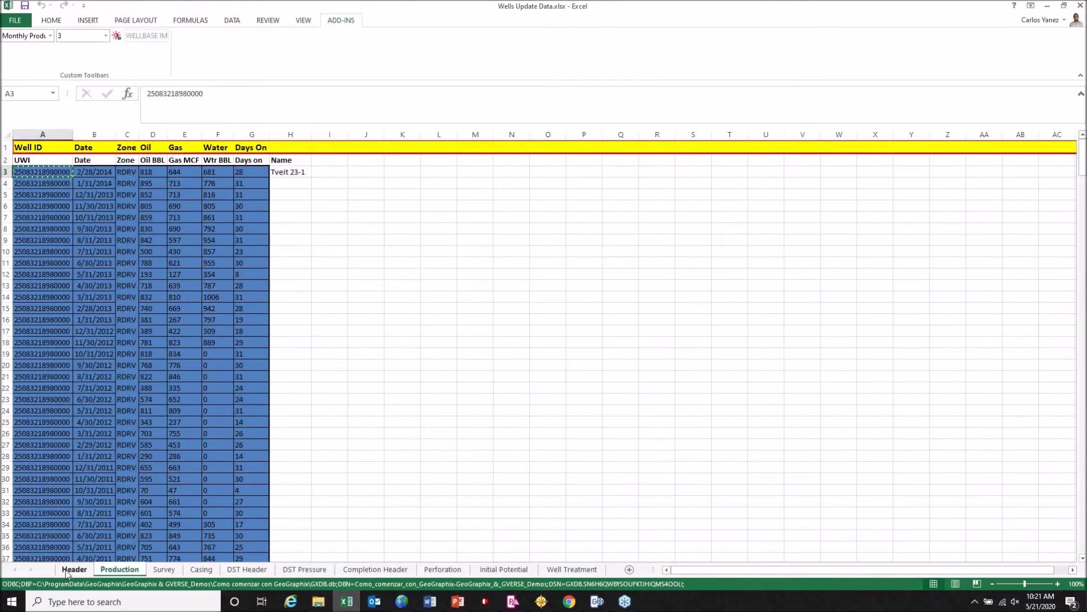
# - Show the Header sheet and view the WellBase data-type list, glancing at WellBase before returning
pyautogui.click(73, 569)
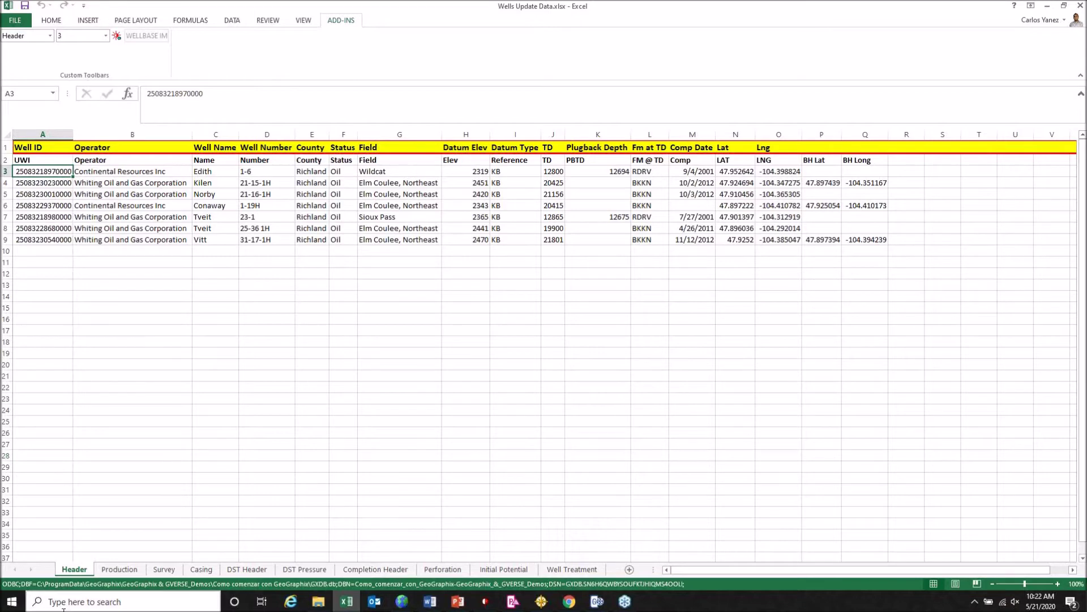
pyautogui.click(50, 36)
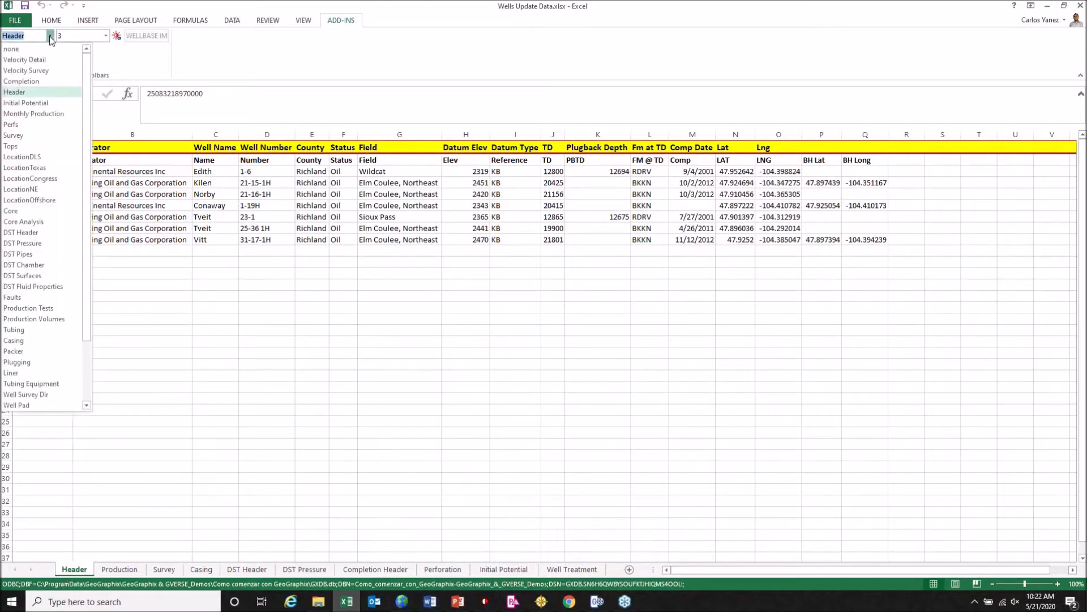
pyautogui.hotkey('alt', 'Tab')
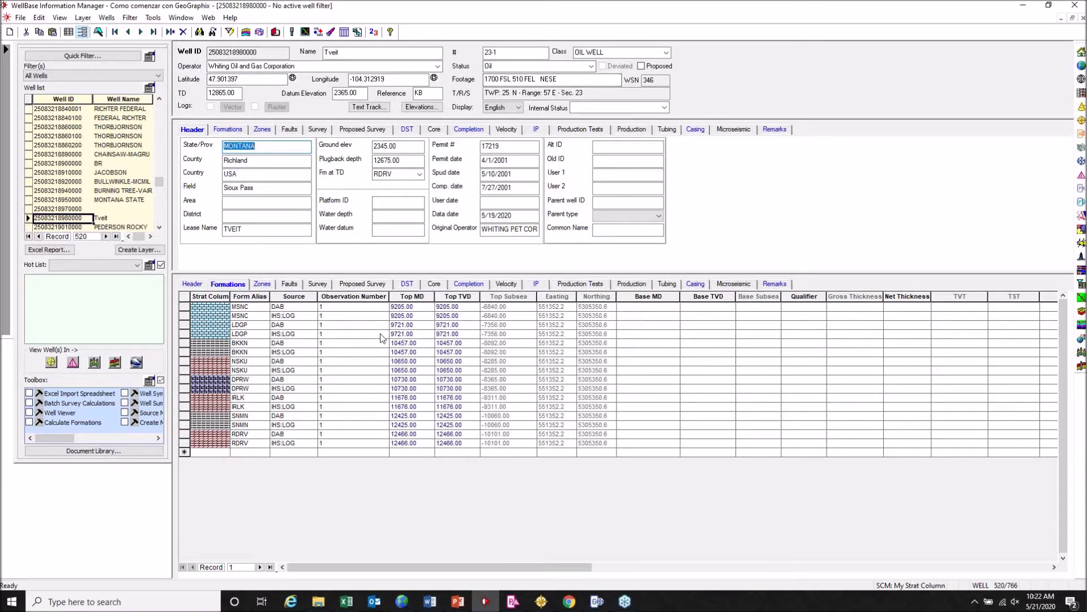
pyautogui.click(346, 601)
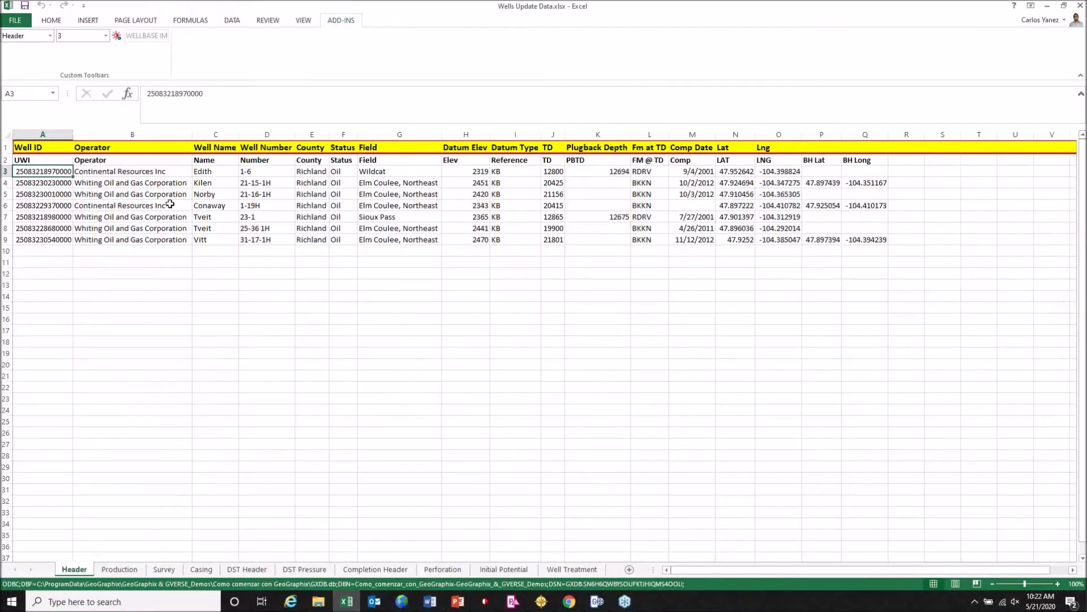
# - Inspect the WellBase header field mapped to the Well ID column, leaving it unchanged
pyautogui.click(53, 146)
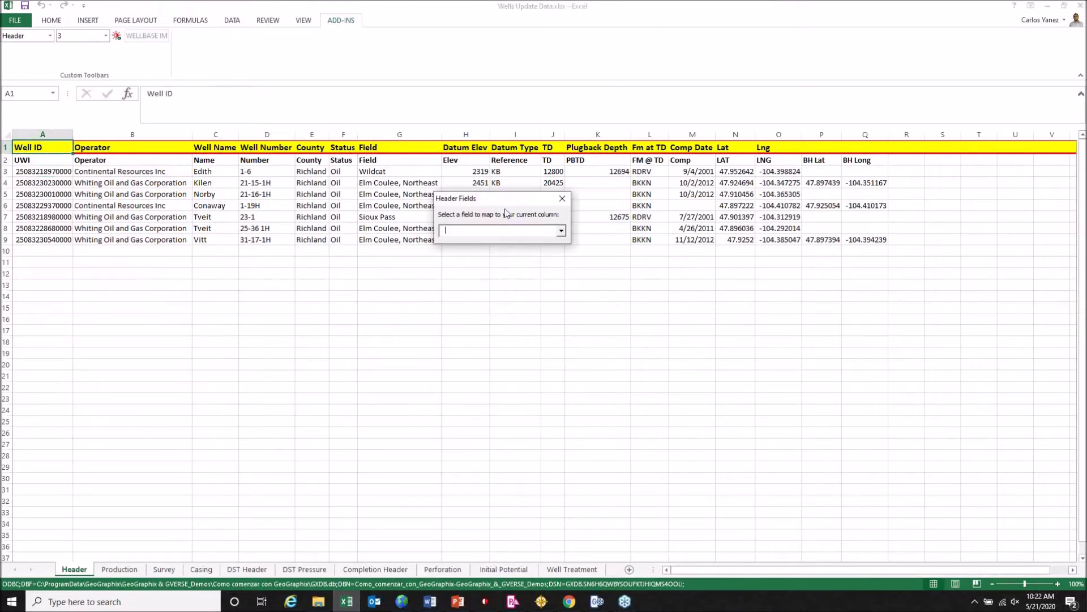
pyautogui.click(561, 231)
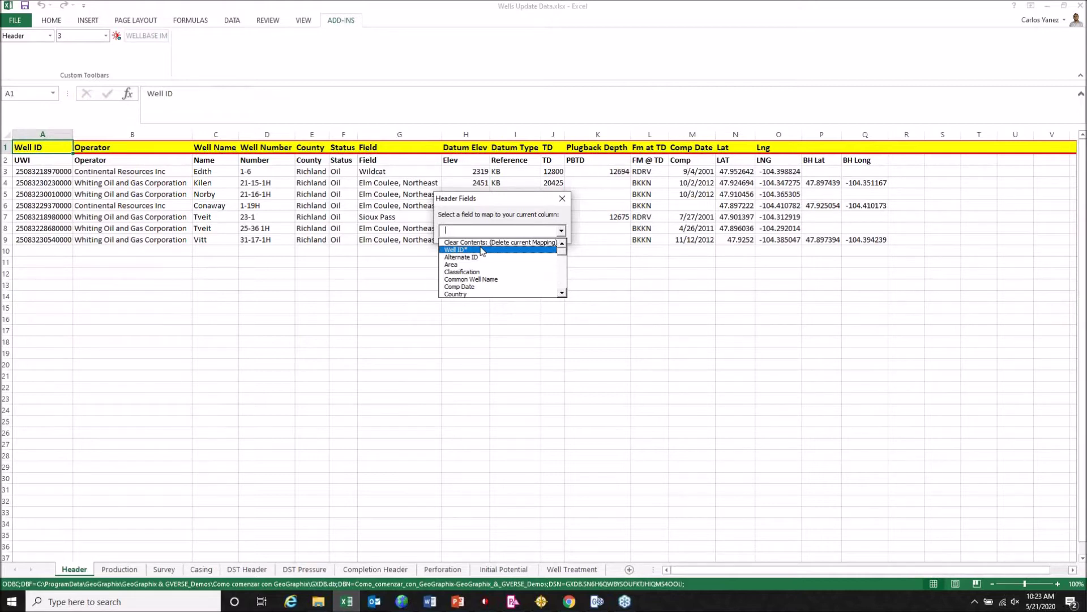
pyautogui.click(520, 196)
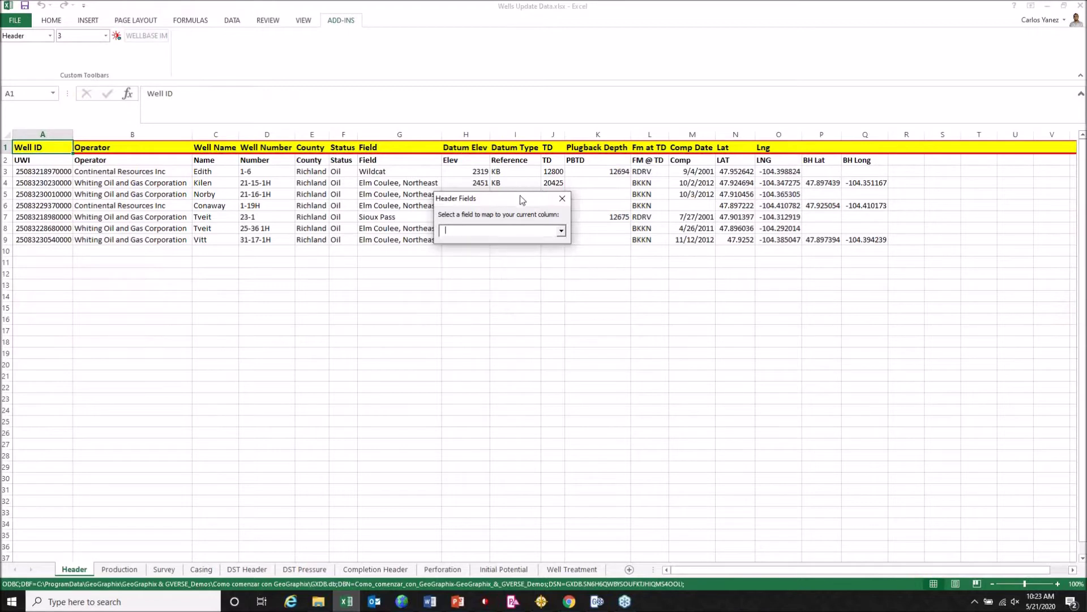
pyautogui.click(562, 198)
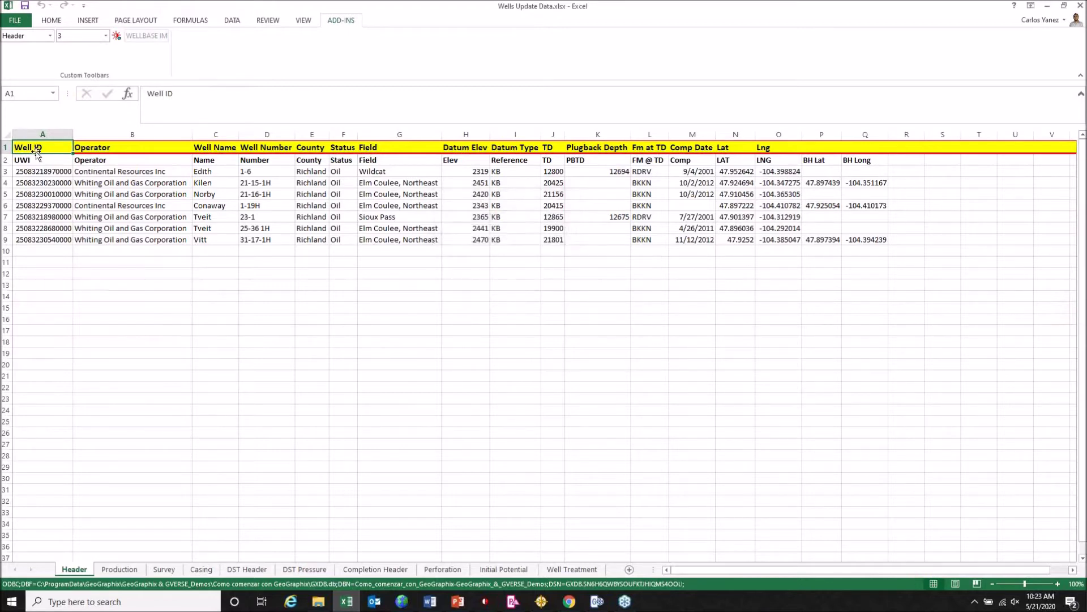
# - Browse the field choices for the Operator column without changing them, then switch to WellBase
pyautogui.click(157, 149)
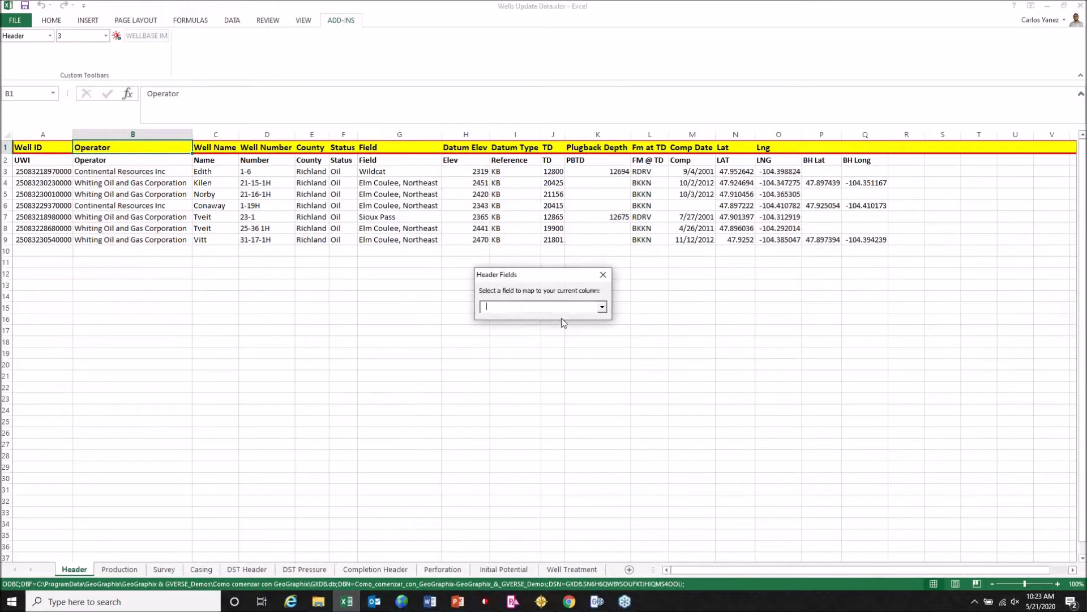
pyautogui.click(602, 309)
pyautogui.click(603, 369)
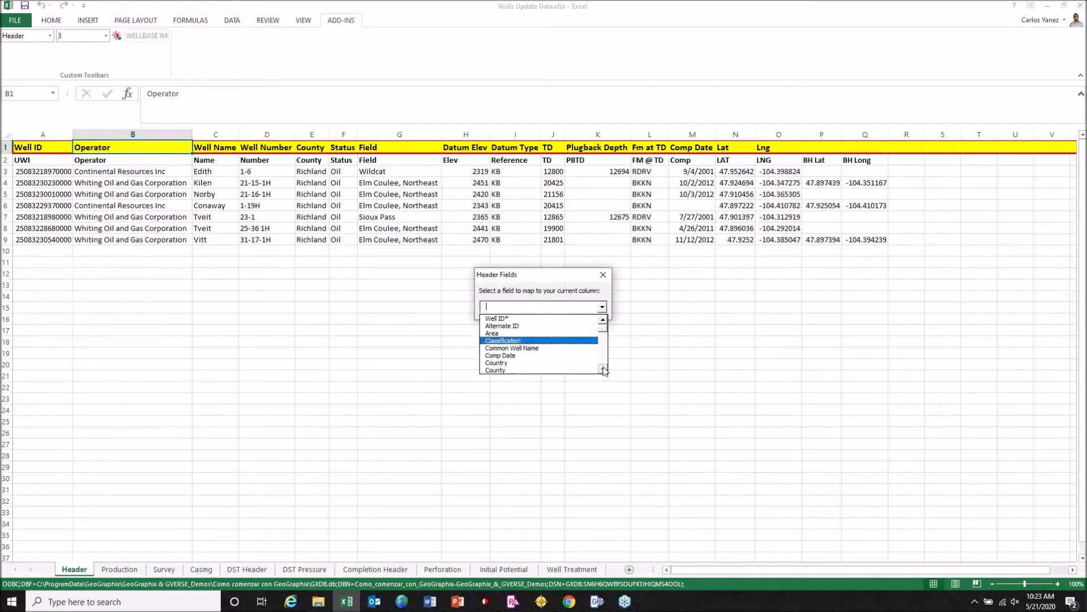
pyautogui.scroll(-4, 603, 369)
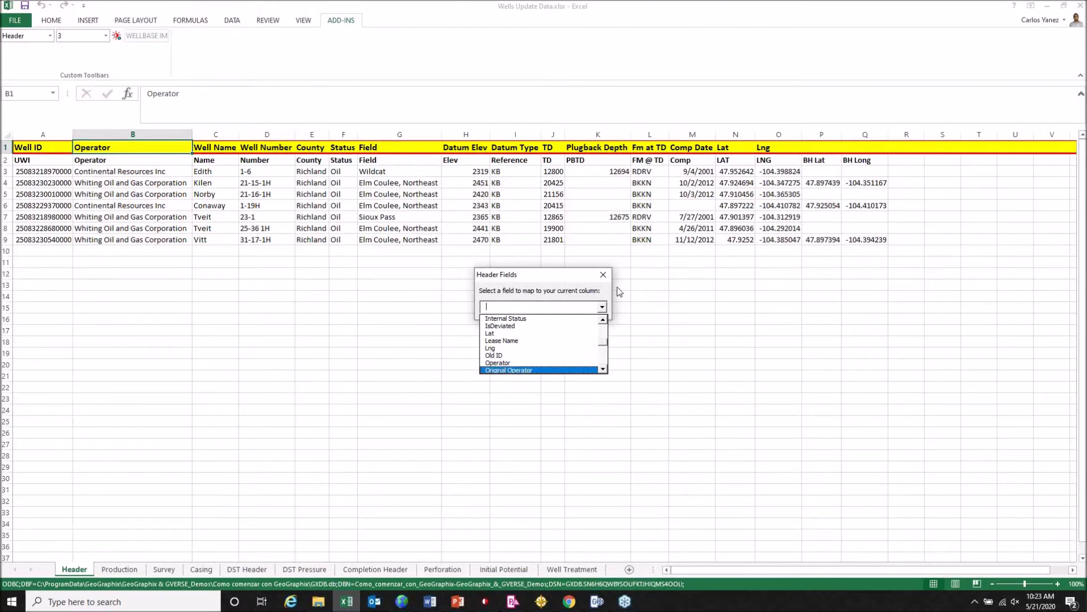
pyautogui.click(603, 275)
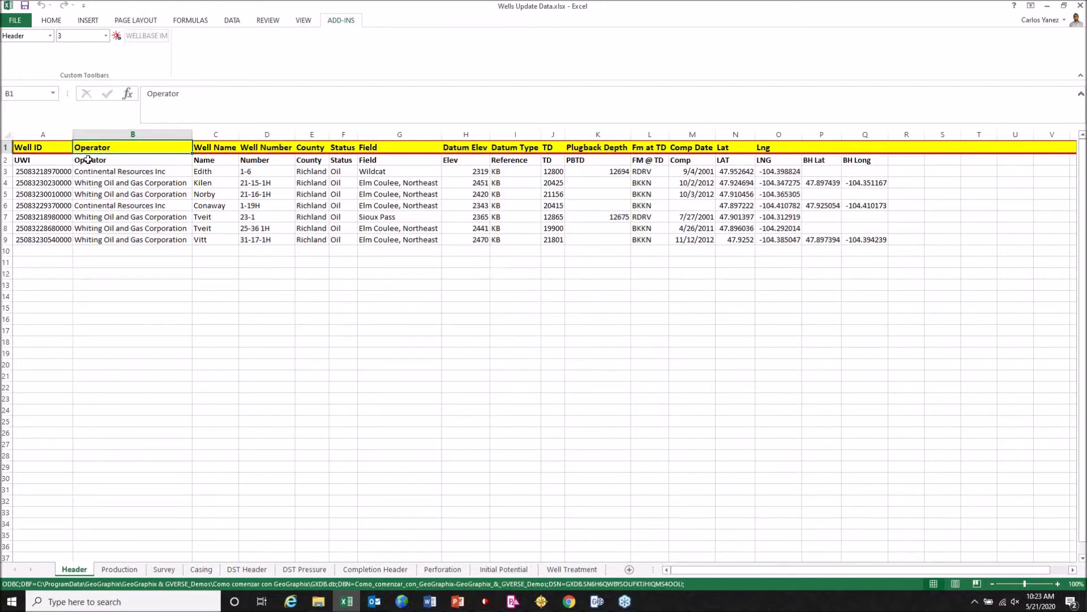
pyautogui.click(486, 601)
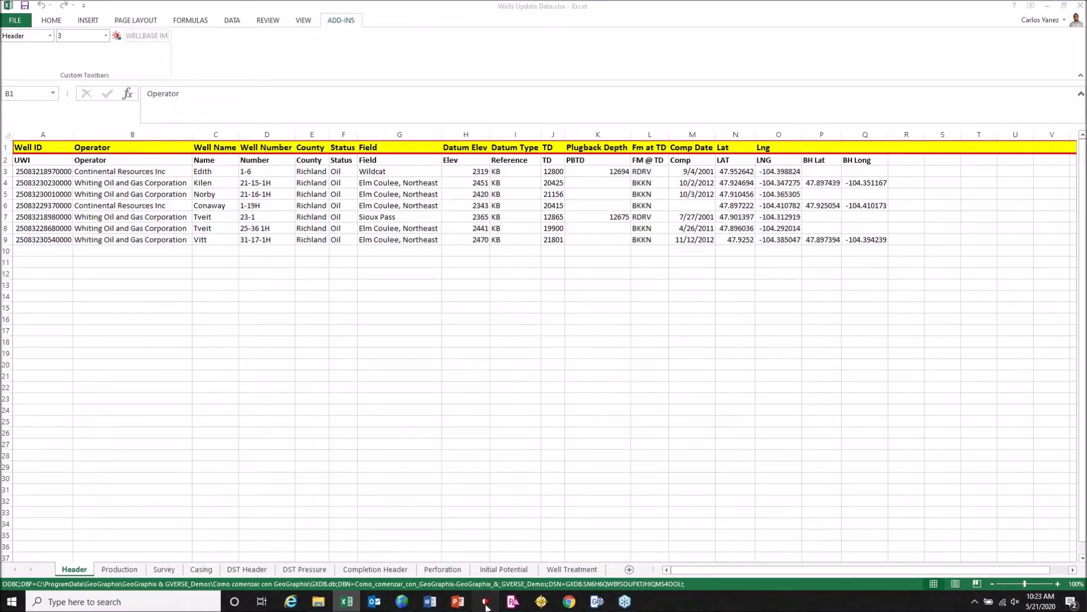
pyautogui.click(346, 601)
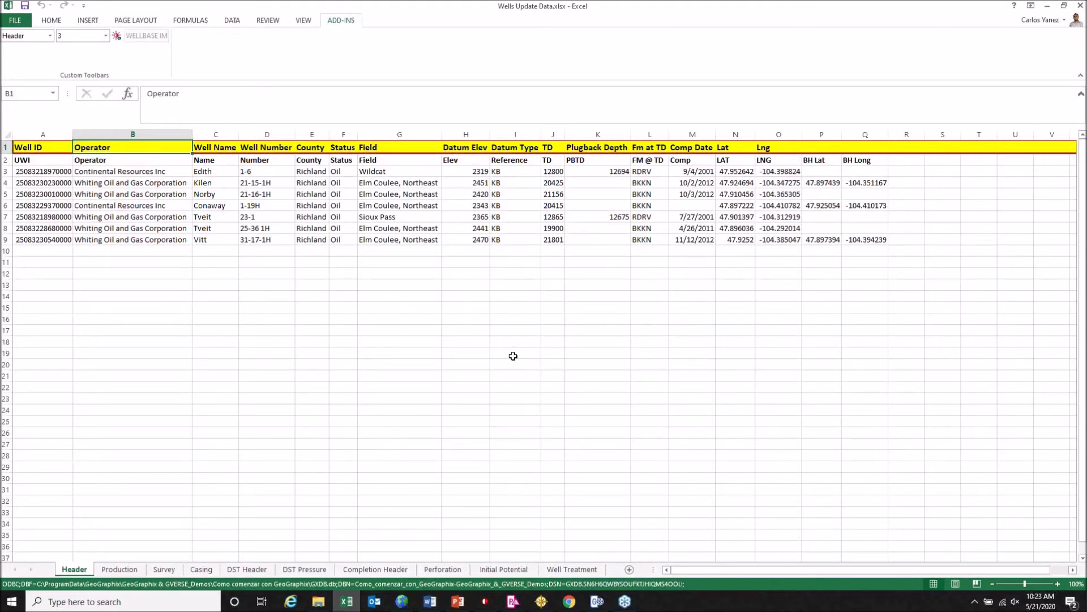
pyautogui.click(60, 172)
pyautogui.click(130, 171)
pyautogui.click(215, 171)
pyautogui.click(311, 171)
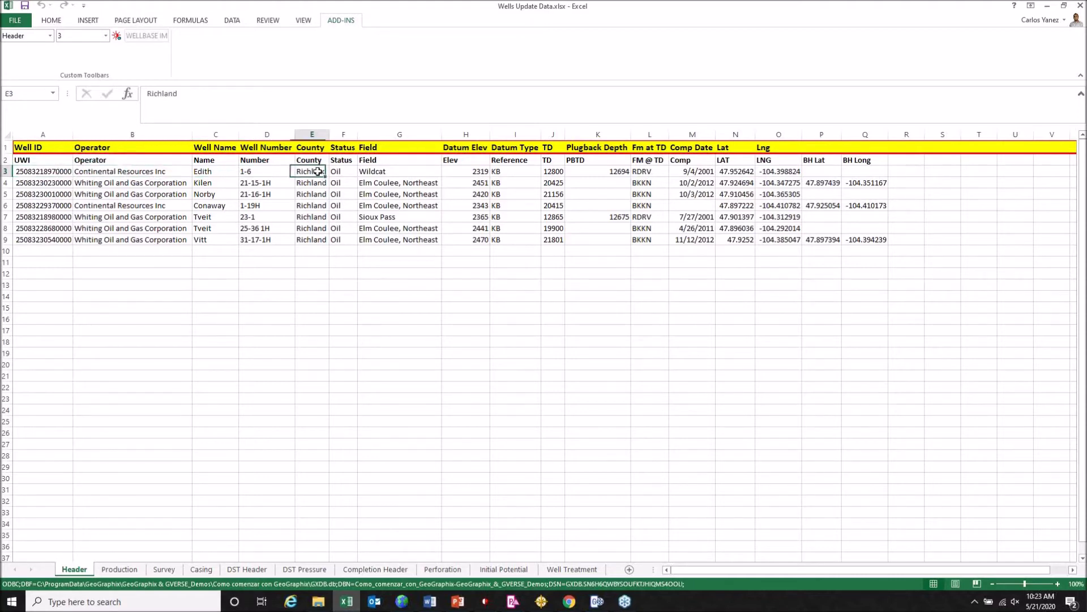
pyautogui.click(389, 181)
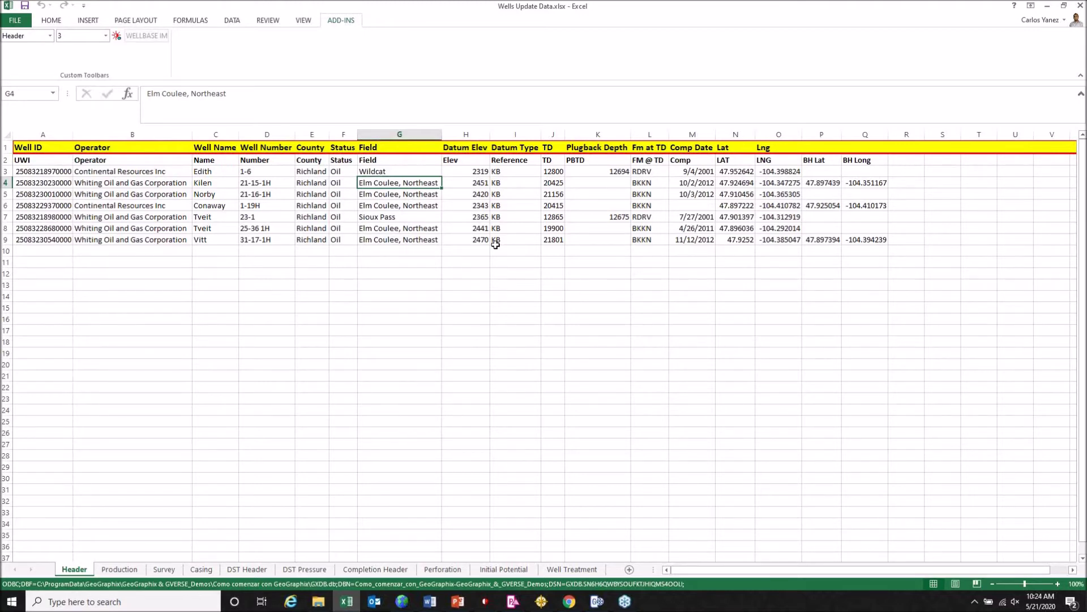
pyautogui.click(435, 281)
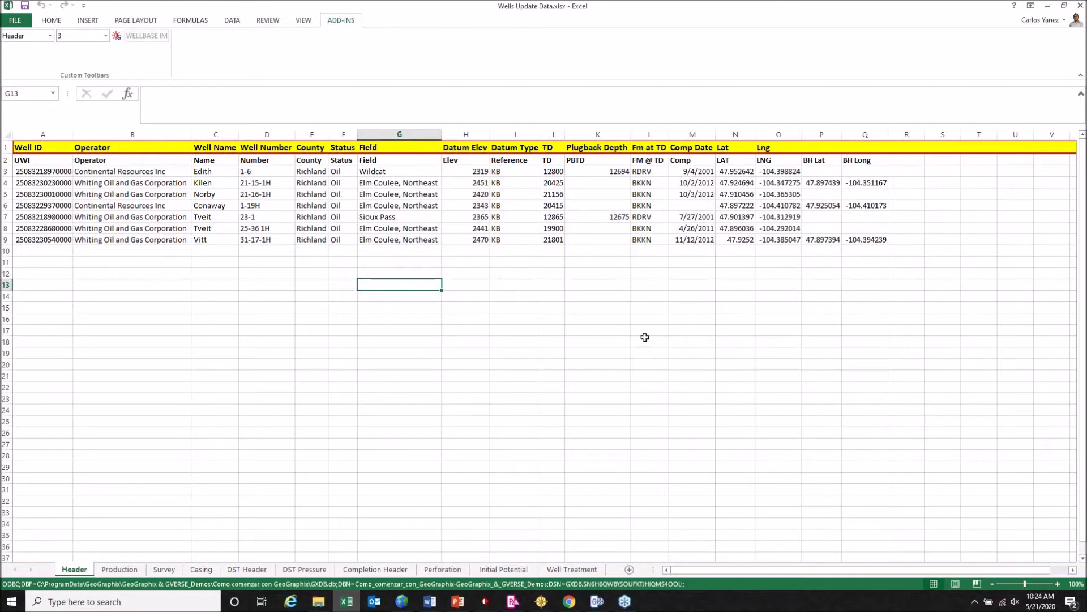
# - Open the Production sheet and check its WellBase table type without changing it
pyautogui.click(135, 569)
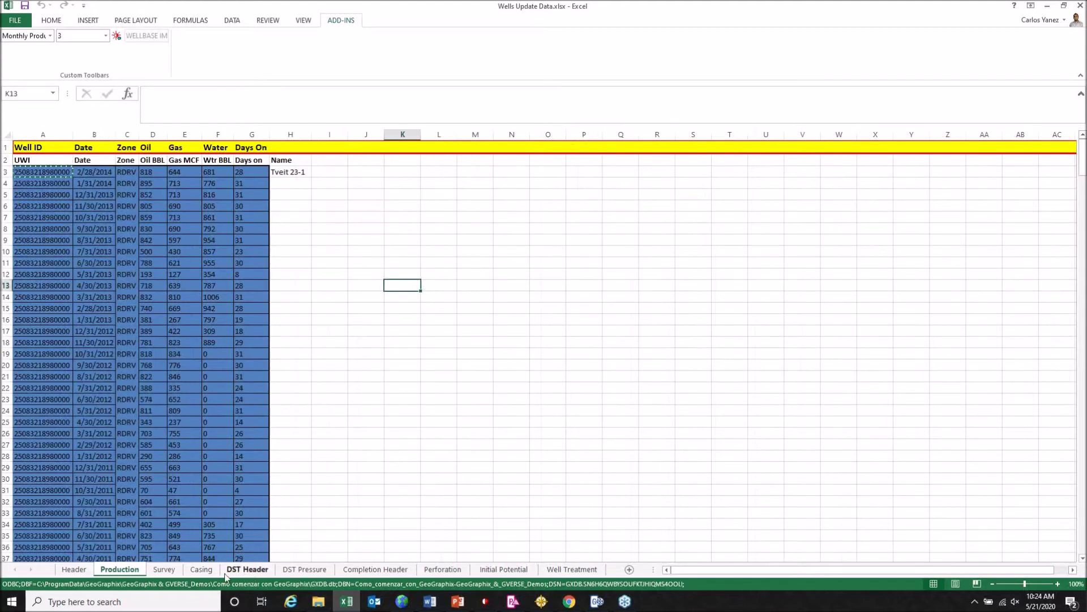
pyautogui.click(49, 36)
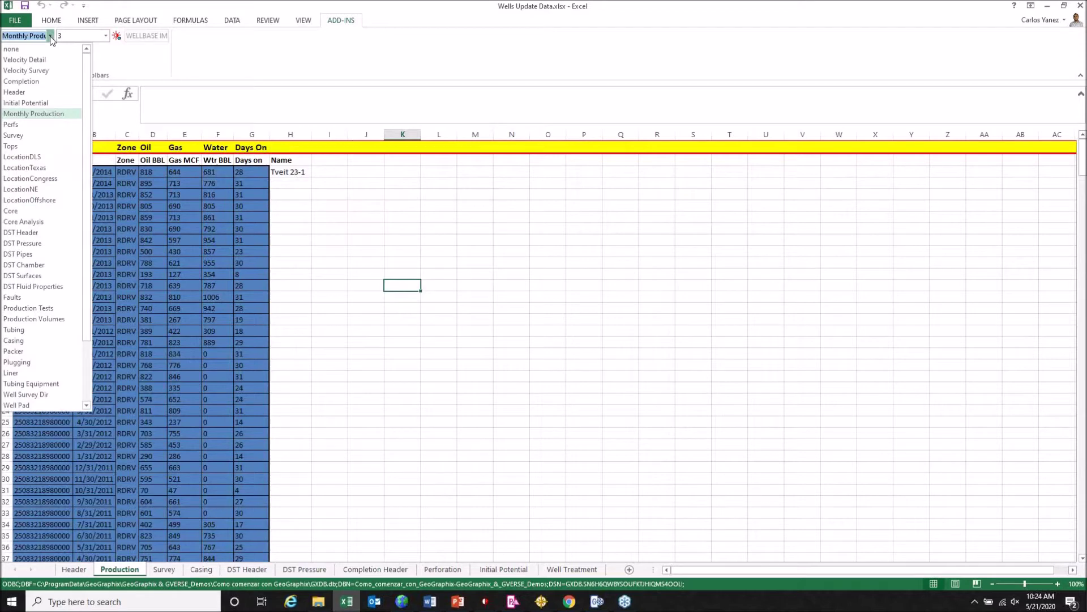
pyautogui.click(50, 36)
# - Review the Monthly Production field list for the Well ID column unchanged, then go to the Survey sheet
pyautogui.click(57, 147)
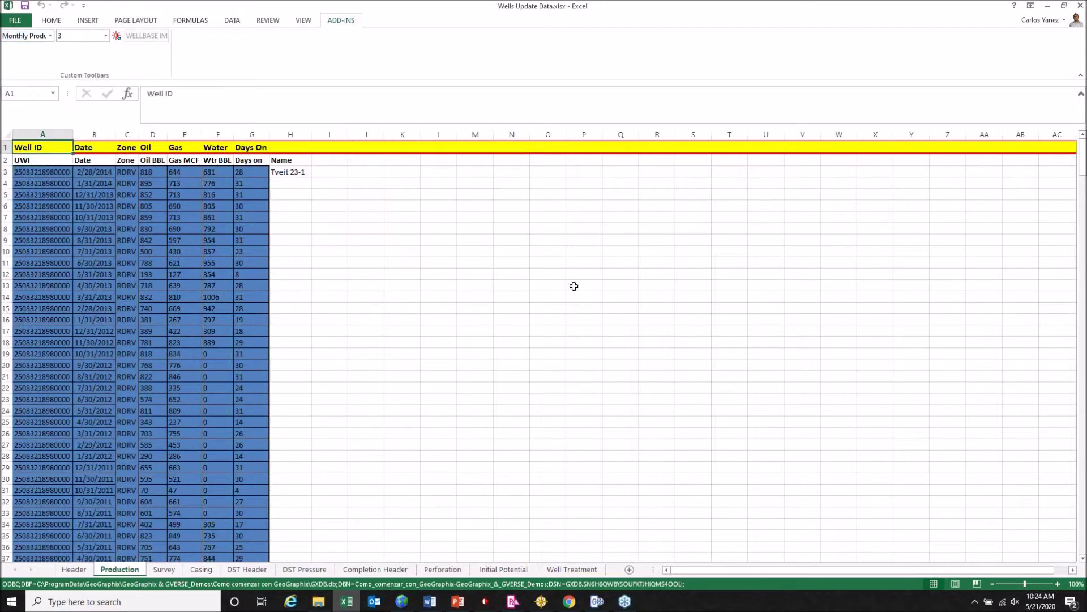
pyautogui.click(602, 308)
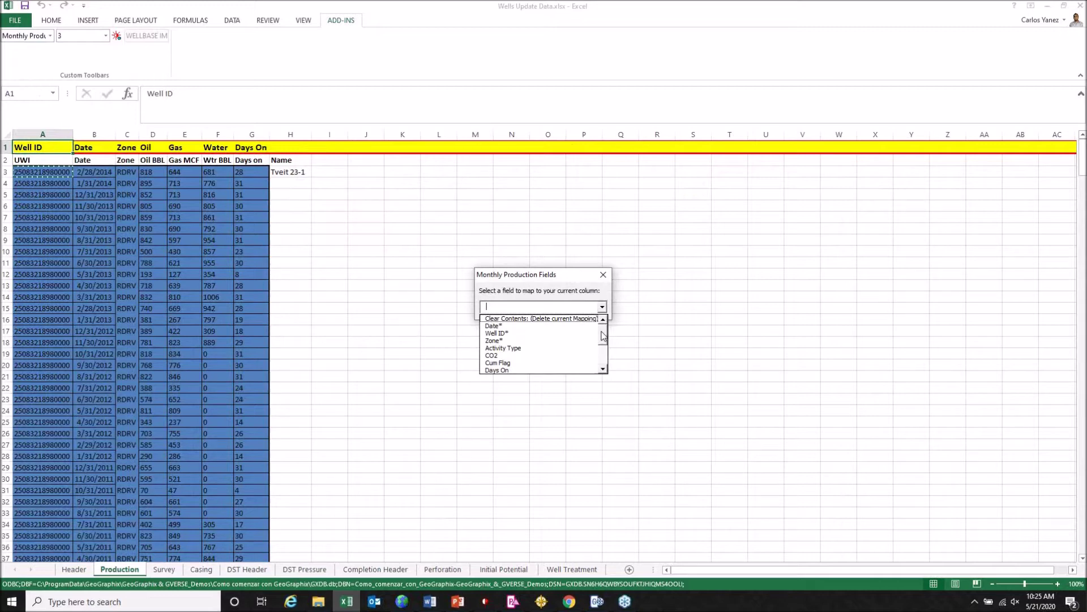
pyautogui.scroll(-1, 604, 340)
pyautogui.scroll(-4, 604, 340)
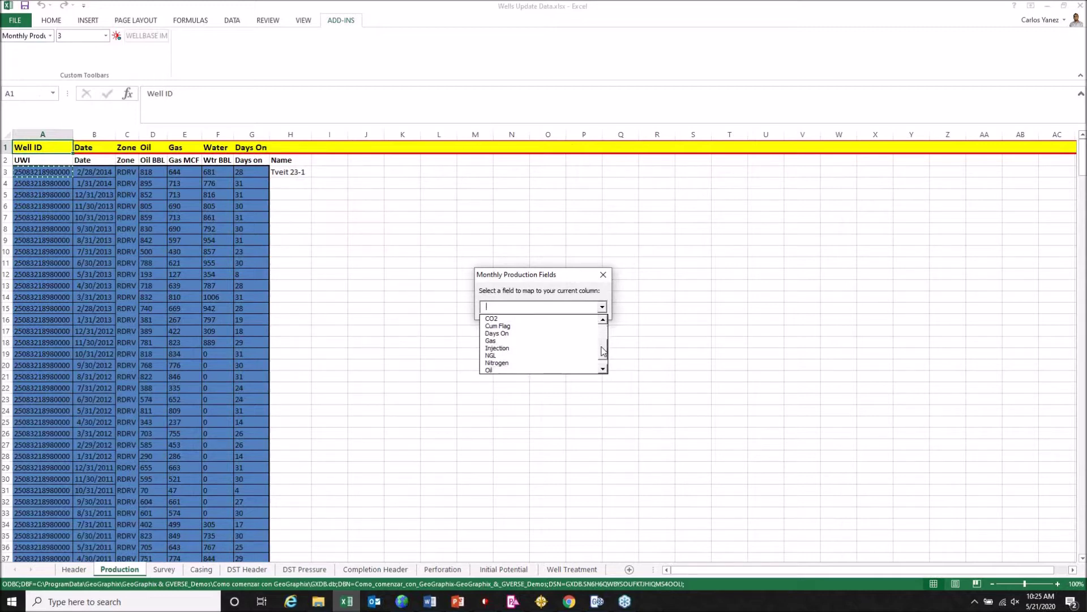
pyautogui.moveTo(603, 351); pyautogui.dragTo(602, 365)
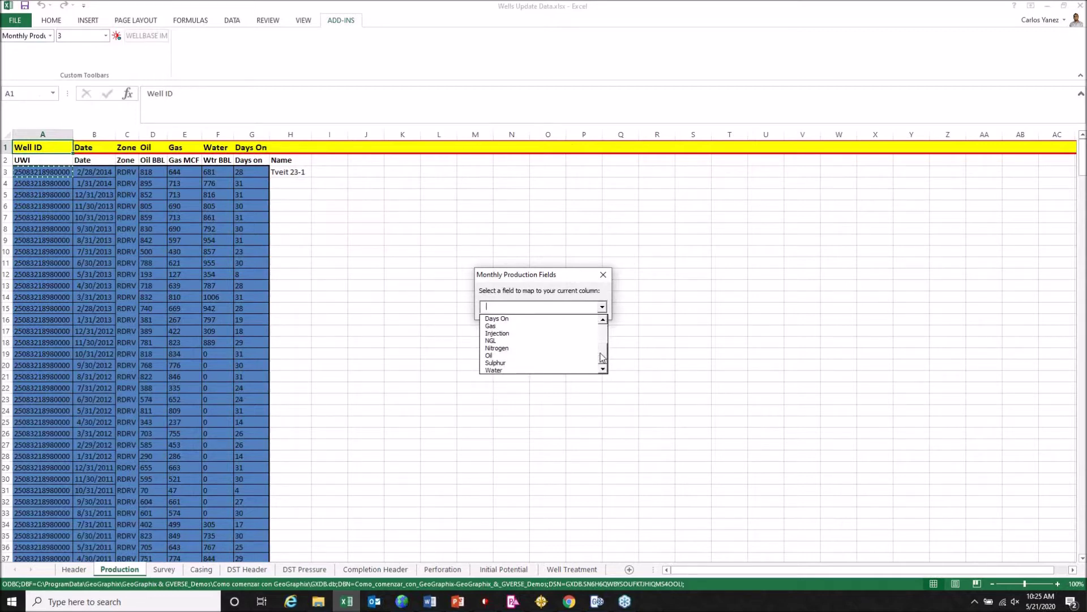
pyautogui.click(603, 275)
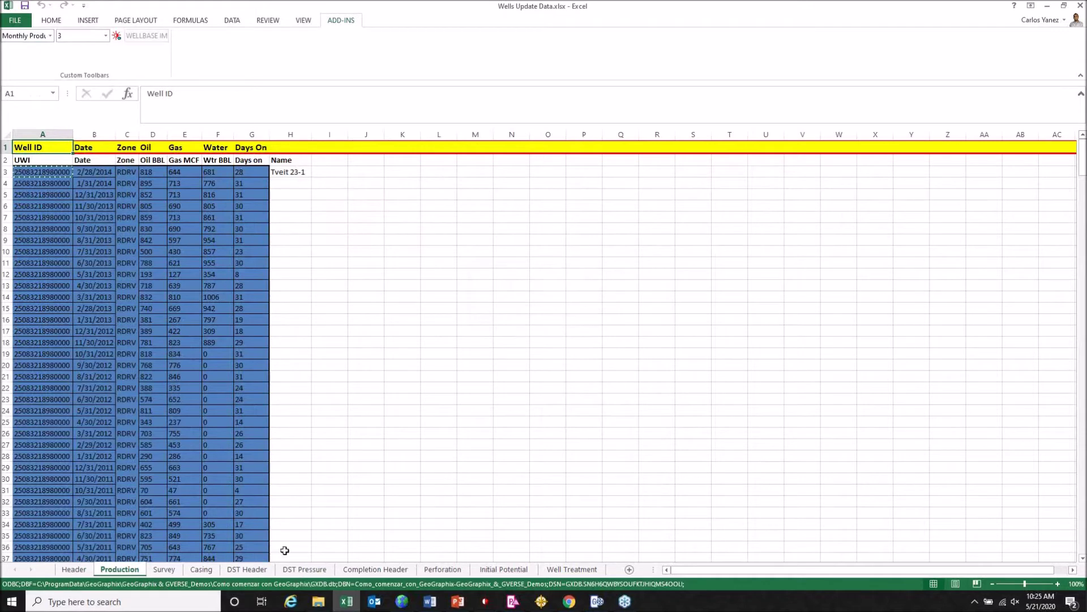
pyautogui.click(164, 569)
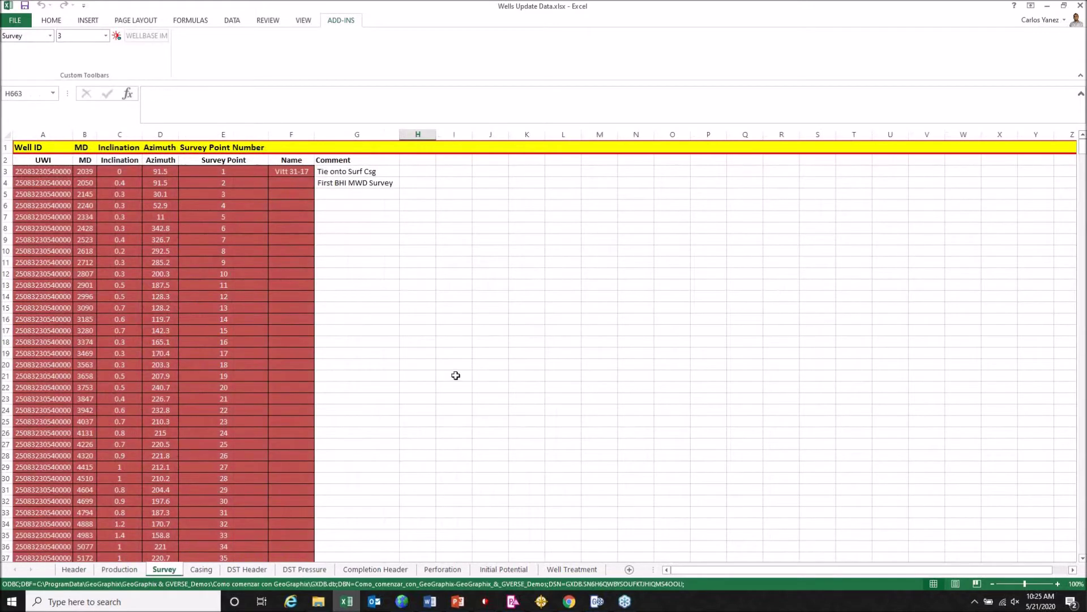
# - Check the Survey sheet's table type and Well ID field mapping, leaving both unchanged
pyautogui.click(50, 35)
pyautogui.click(50, 35)
pyautogui.click(58, 150)
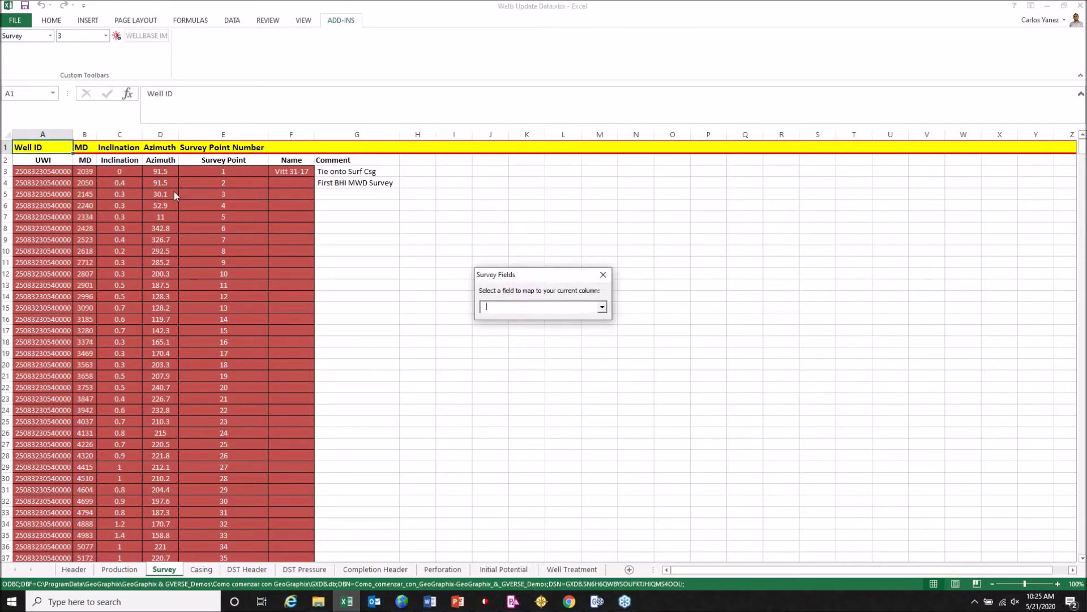
pyautogui.click(602, 307)
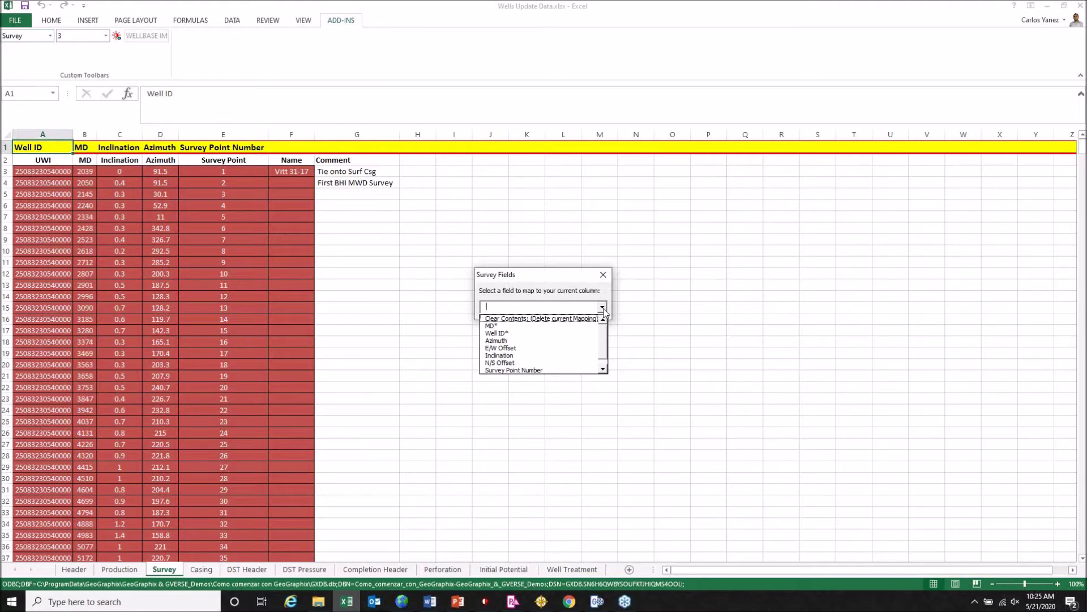
pyautogui.click(603, 274)
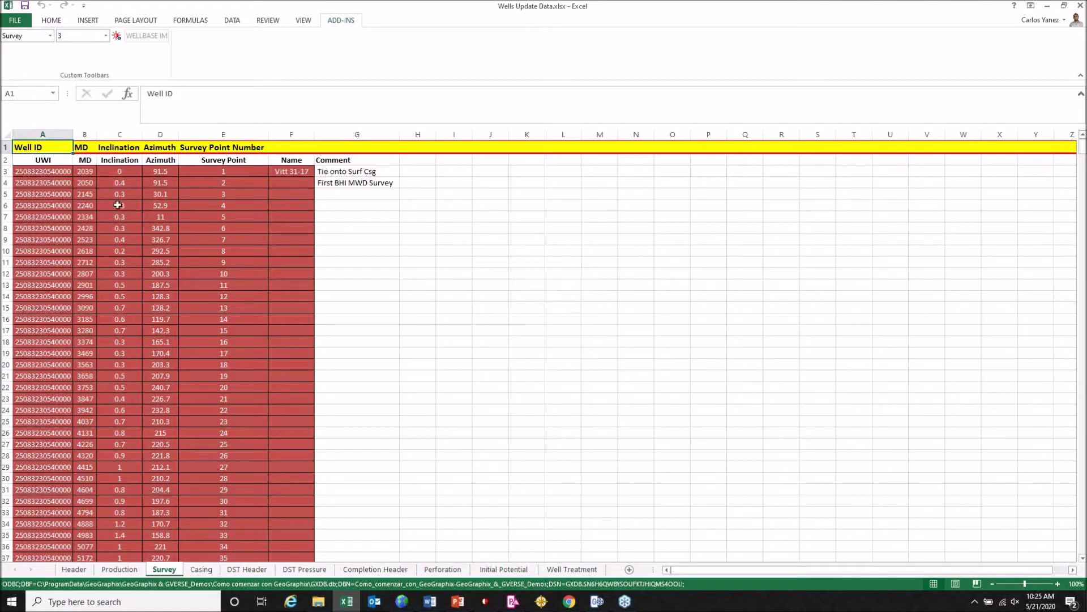
# - Review the Casing, DST Header, DST Pressure, Completion, Perforation, Initial Potential and Well Treatment sheets, then return to Header
pyautogui.click(213, 570)
pyautogui.click(230, 570)
pyautogui.click(306, 570)
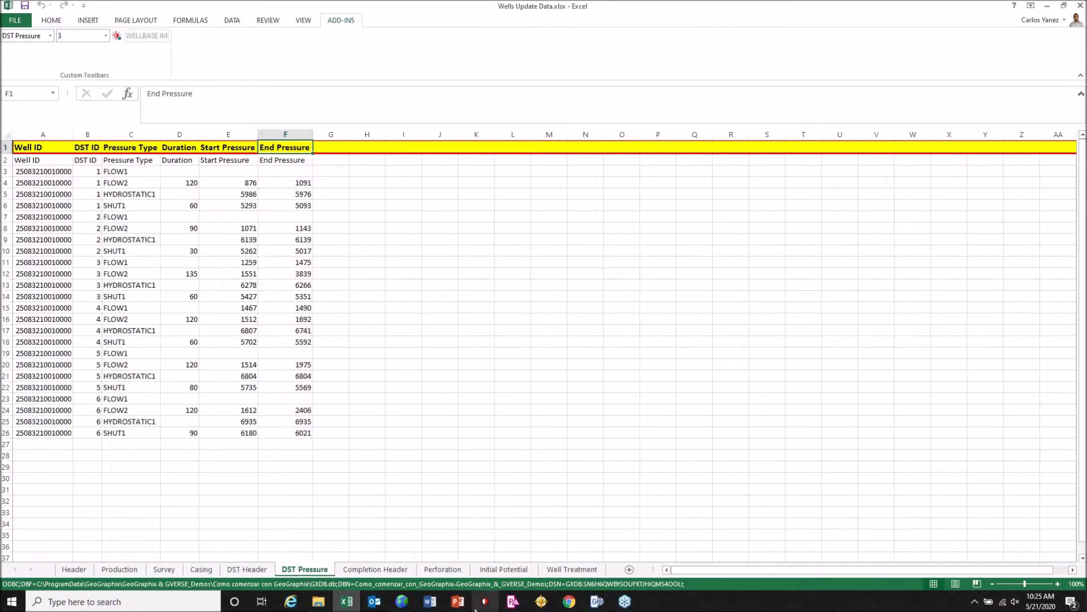
pyautogui.click(376, 569)
pyautogui.click(443, 569)
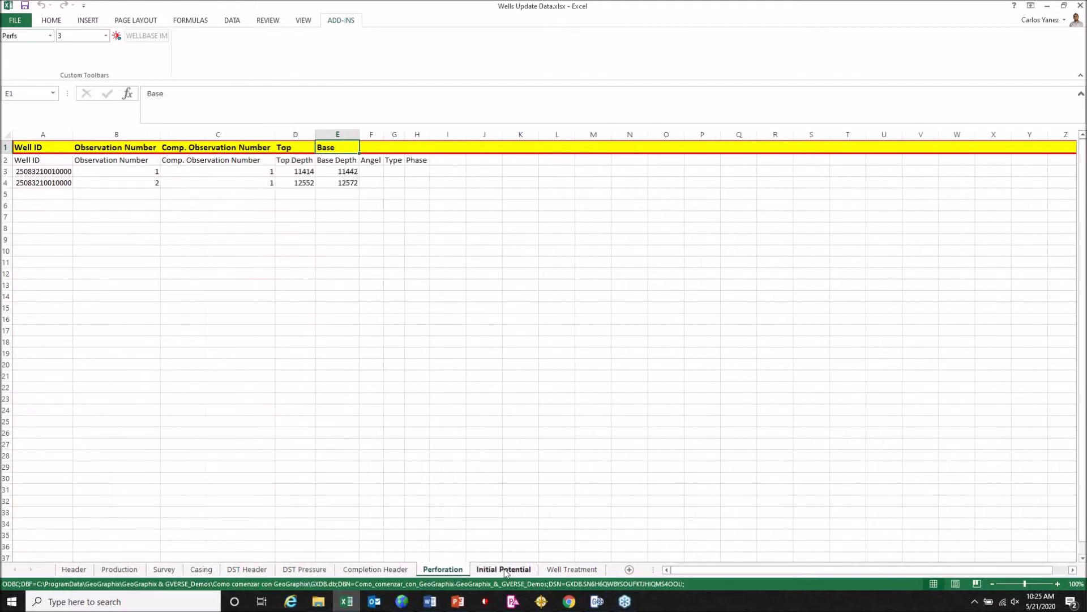
pyautogui.click(504, 569)
pyautogui.click(572, 570)
pyautogui.click(74, 569)
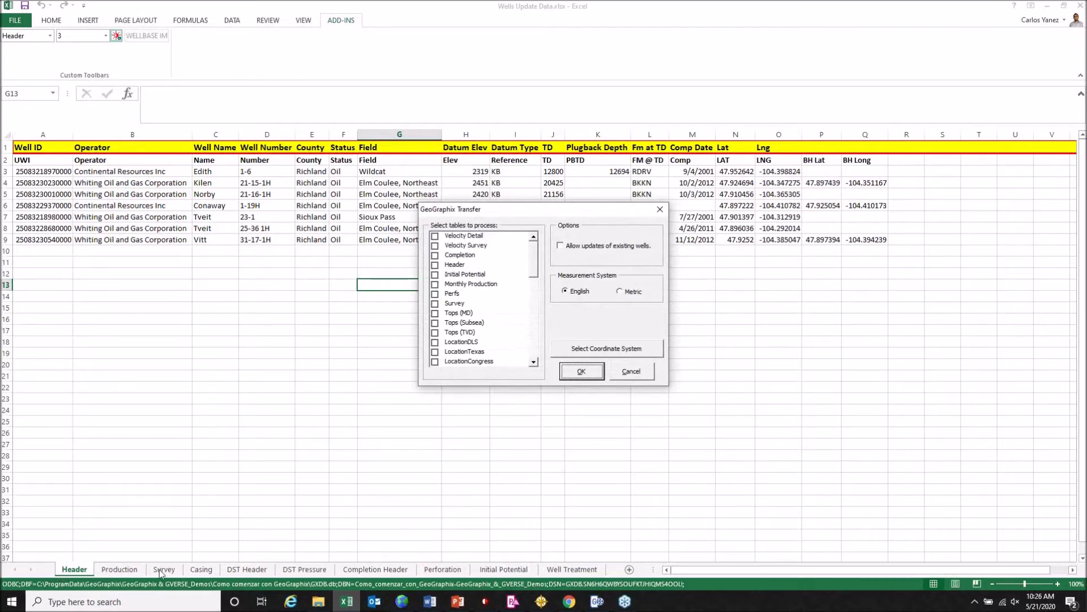
# - Include the Header, Monthly Production, Initial Potential, Survey and Completion tables in the transfer
pyautogui.click(435, 265)
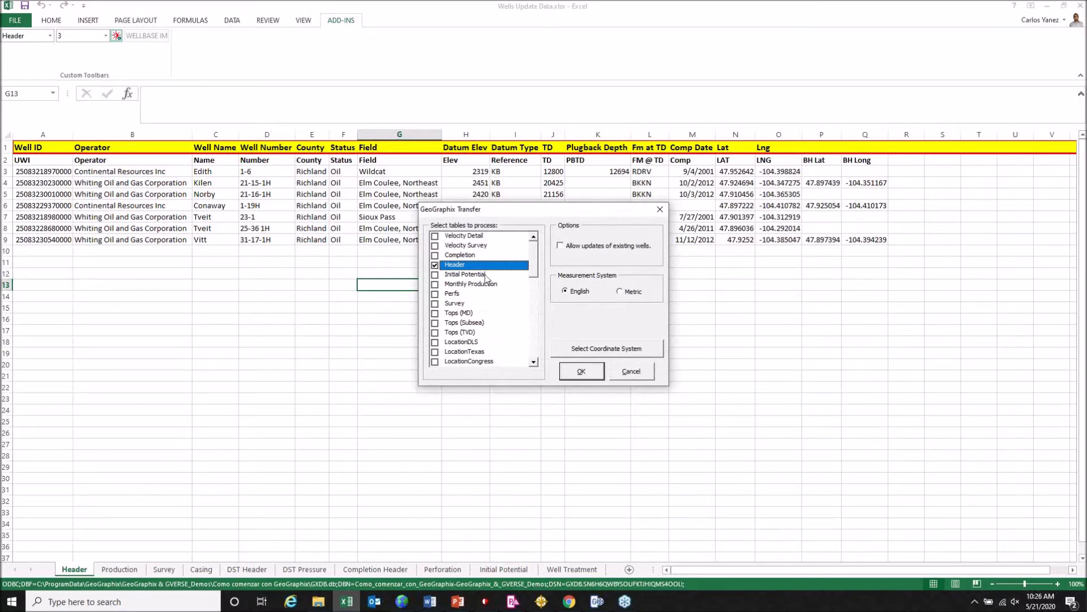
pyautogui.click(435, 284)
pyautogui.click(435, 274)
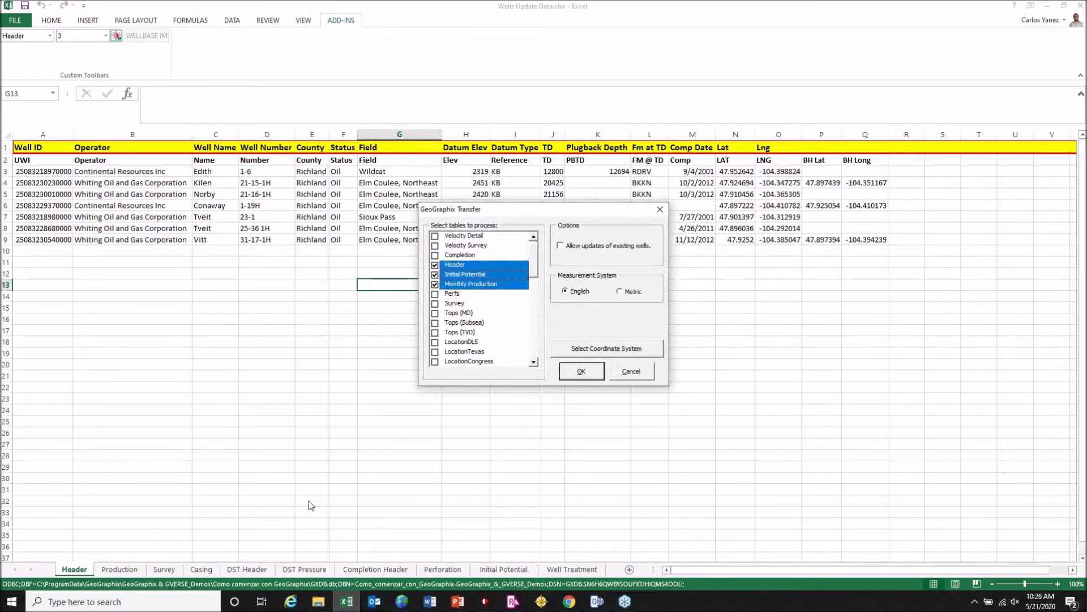
pyautogui.click(435, 303)
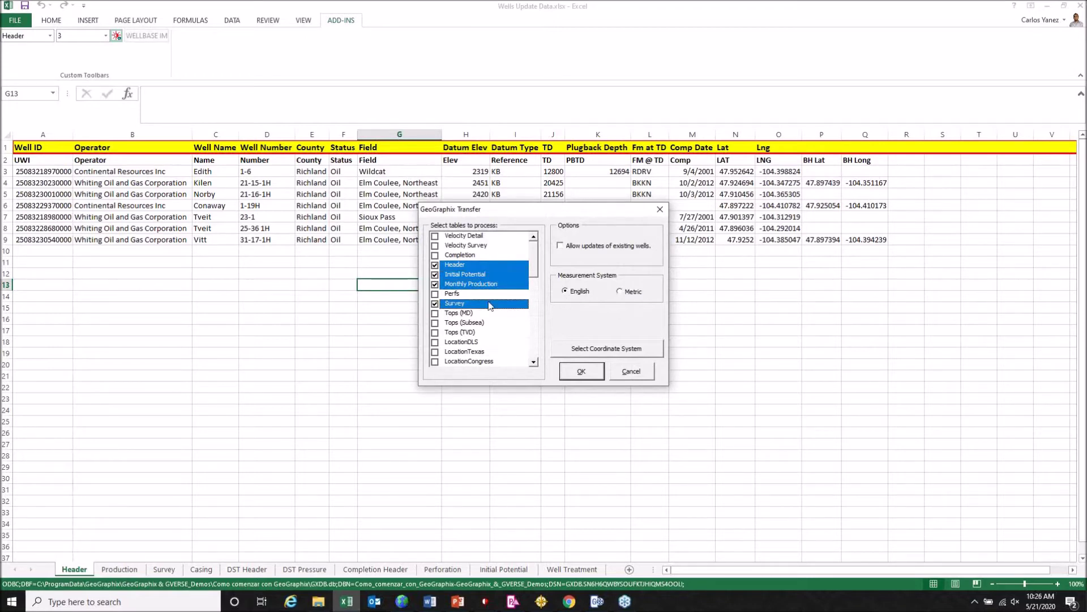
pyautogui.click(435, 255)
pyautogui.click(534, 362)
pyautogui.click(533, 363)
pyautogui.click(533, 363)
pyautogui.click(533, 363)
pyautogui.click(534, 362)
pyautogui.click(533, 362)
pyautogui.click(534, 363)
pyautogui.click(533, 362)
pyautogui.click(534, 363)
# - Include the DST Header and DST Pressure tables in the transfer
pyautogui.click(435, 313)
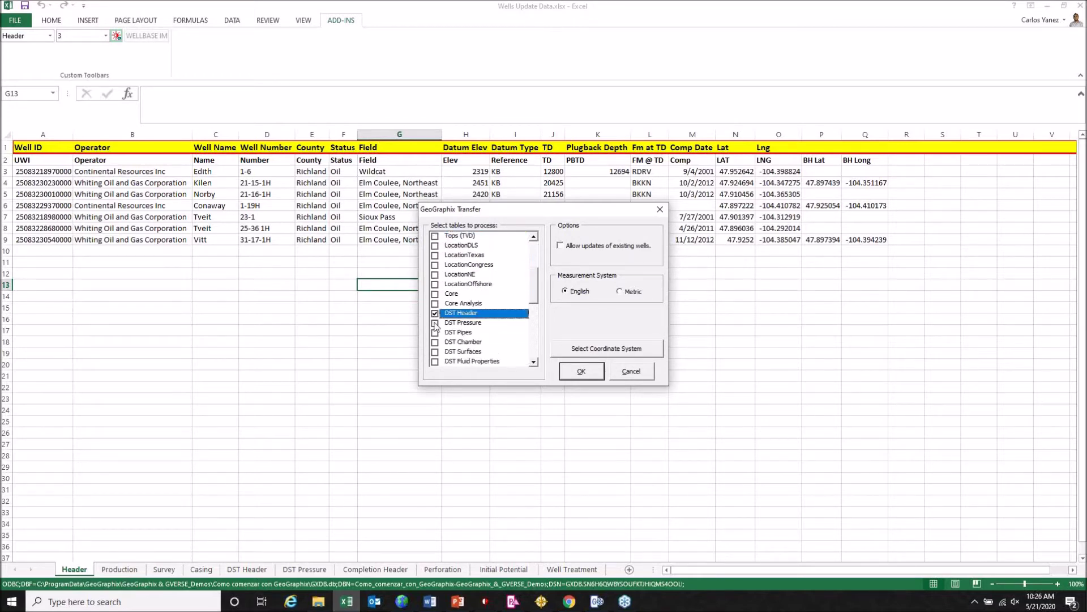
pyautogui.click(435, 323)
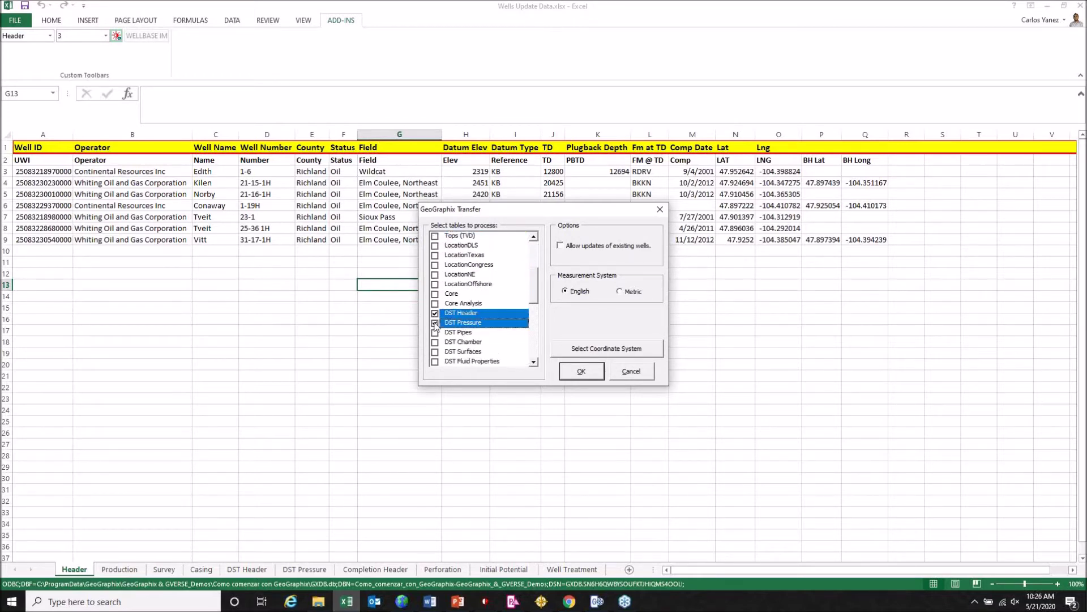
pyautogui.click(534, 363)
pyautogui.click(533, 363)
pyautogui.click(533, 363)
pyautogui.click(534, 363)
pyautogui.click(534, 363)
pyautogui.click(533, 363)
pyautogui.click(533, 363)
pyautogui.click(533, 363)
pyautogui.click(533, 364)
pyautogui.click(534, 363)
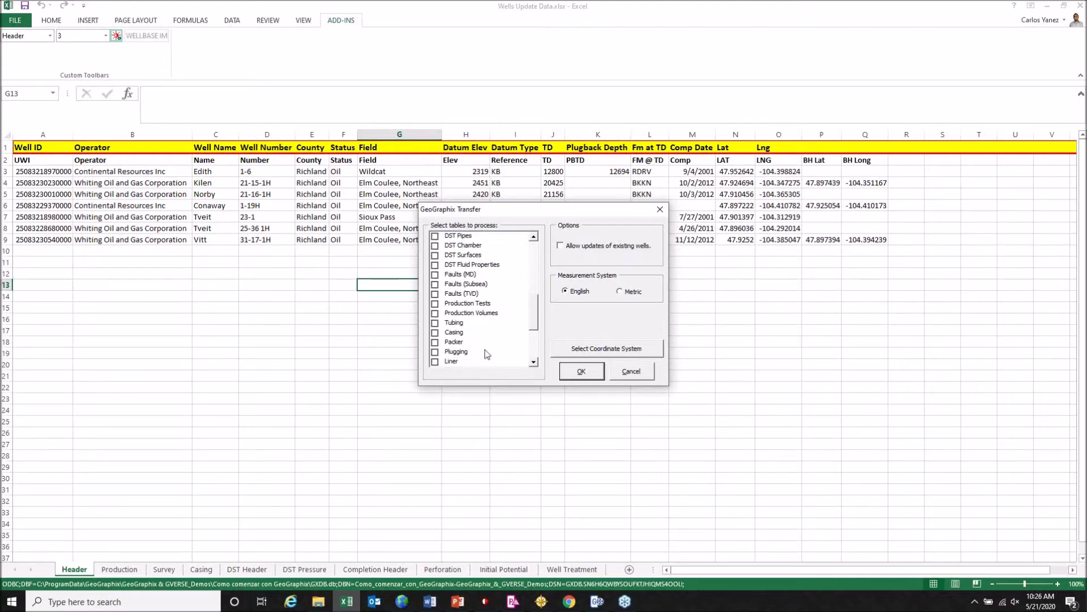
# - Include the Casing table and enable 'Allow updates of existing wells'
pyautogui.click(435, 332)
pyautogui.click(533, 363)
pyautogui.click(533, 363)
pyautogui.click(534, 364)
pyautogui.click(534, 363)
pyautogui.click(533, 363)
pyautogui.click(533, 363)
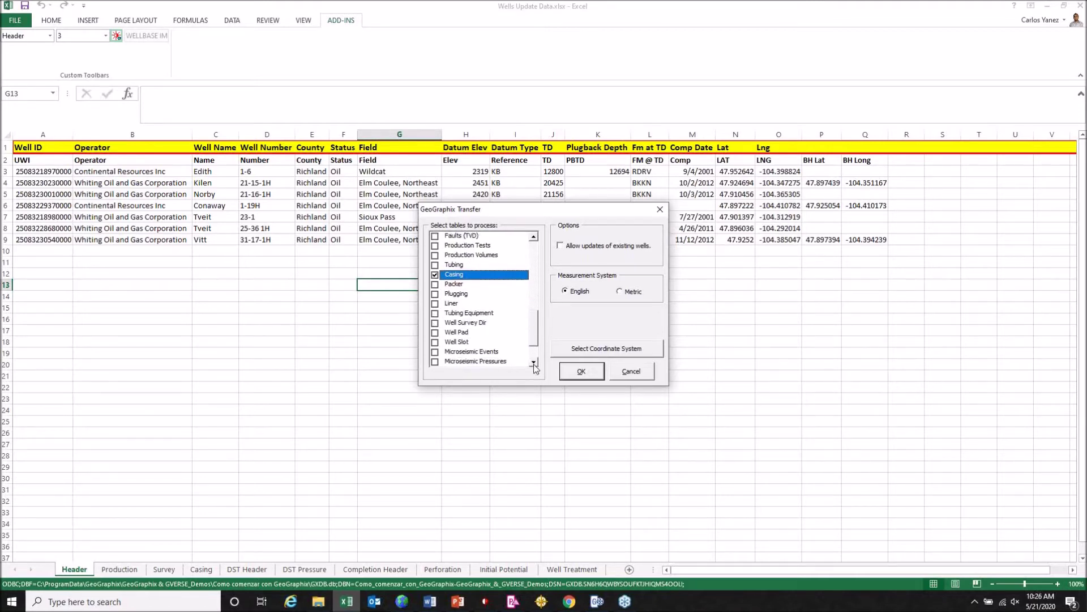
pyautogui.click(533, 363)
pyautogui.click(534, 363)
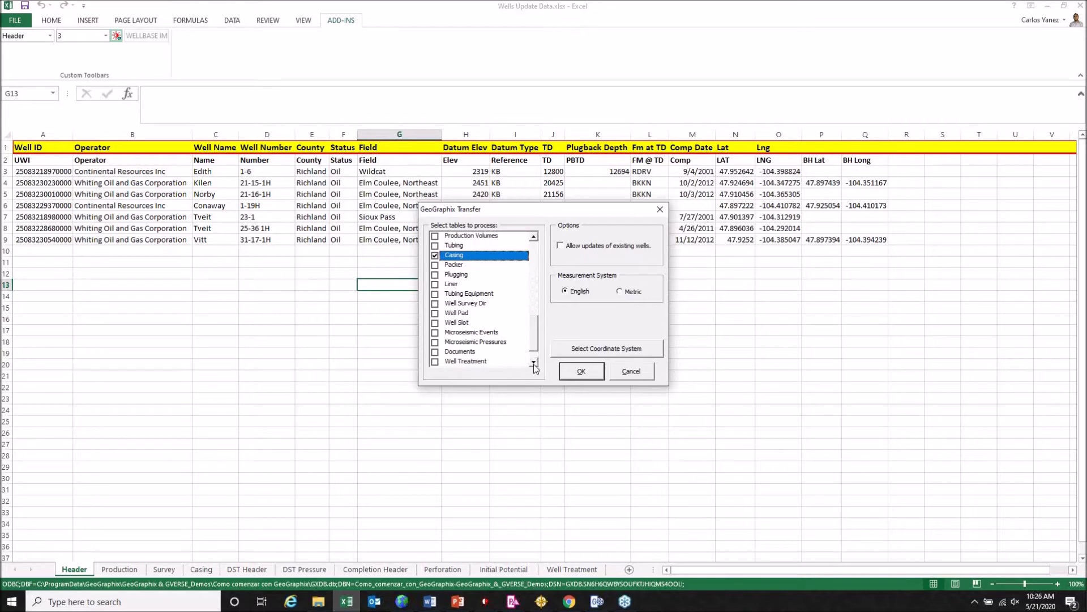
pyautogui.click(534, 363)
pyautogui.click(534, 363)
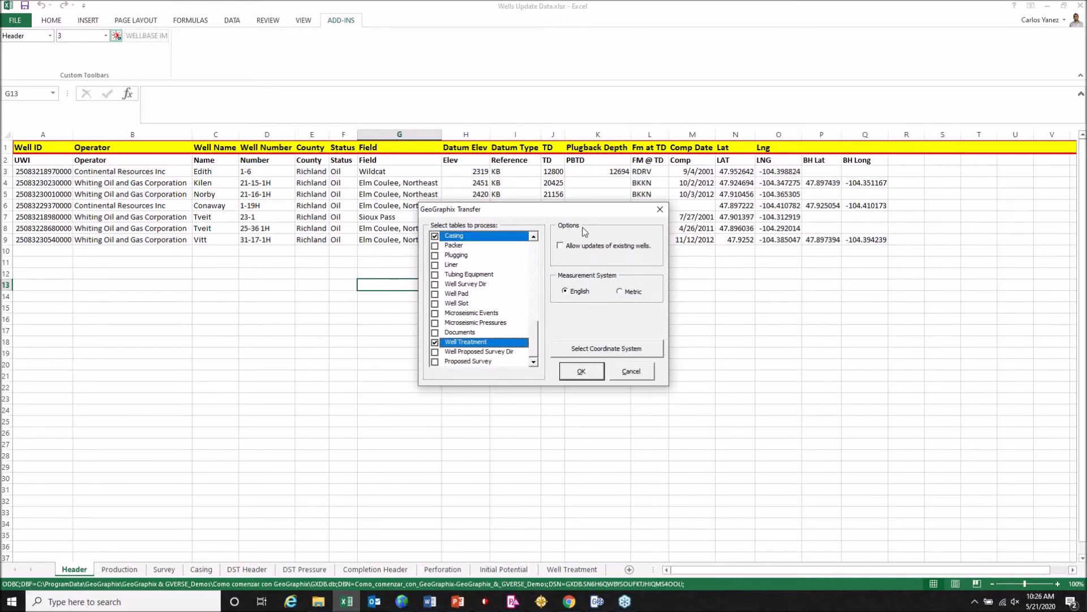
pyautogui.click(576, 247)
pyautogui.click(628, 349)
pyautogui.moveTo(540, 137); pyautogui.dragTo(247, 143)
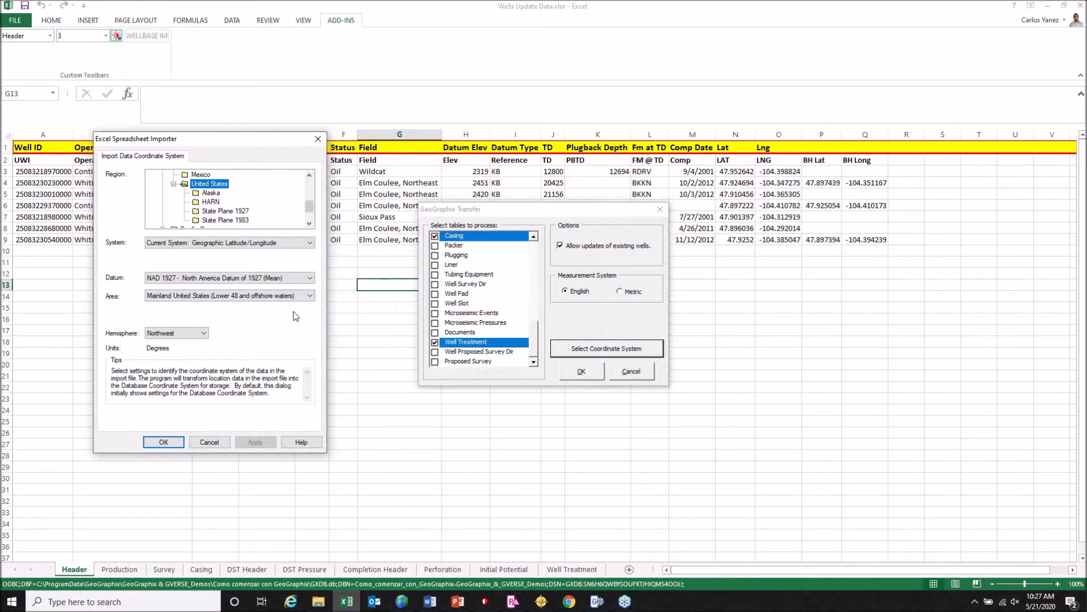
pyautogui.click(318, 139)
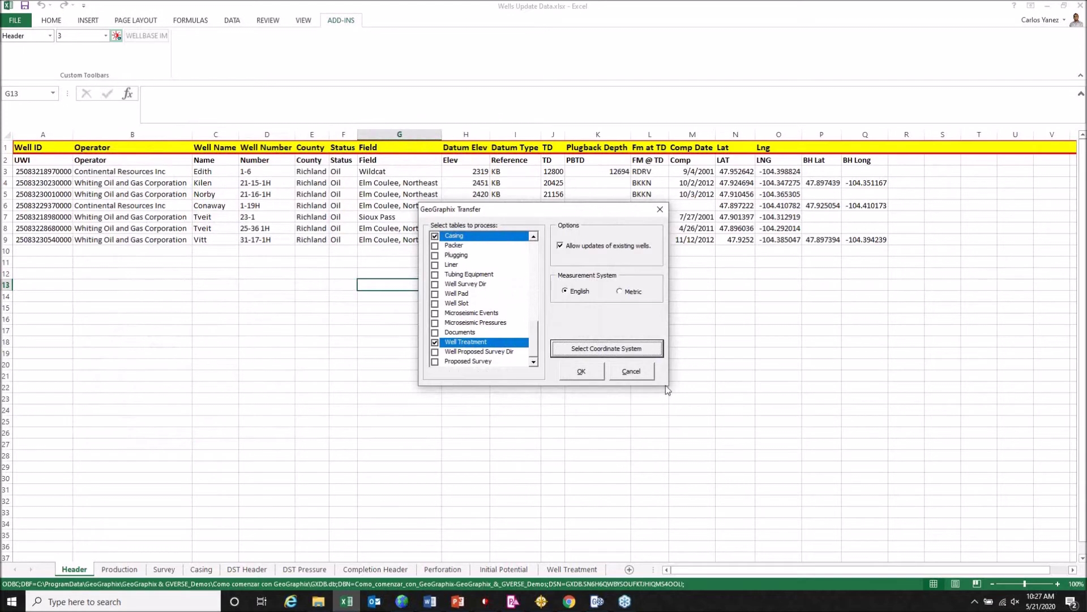
# - Run the transfer to the GeoGraphix project and open the ggxXLA.log error log
pyautogui.click(591, 375)
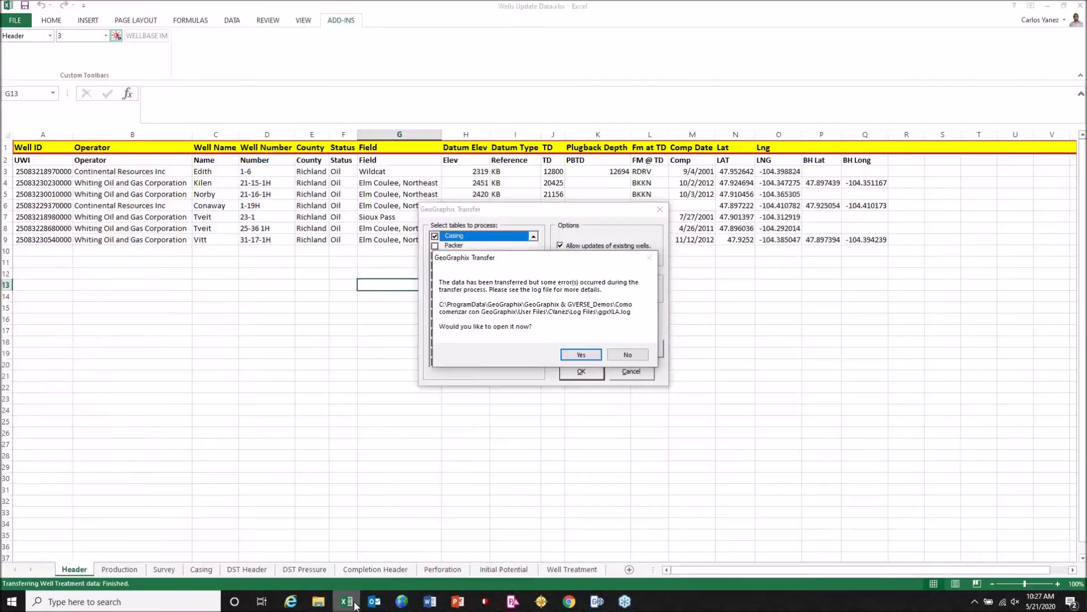
pyautogui.click(347, 601)
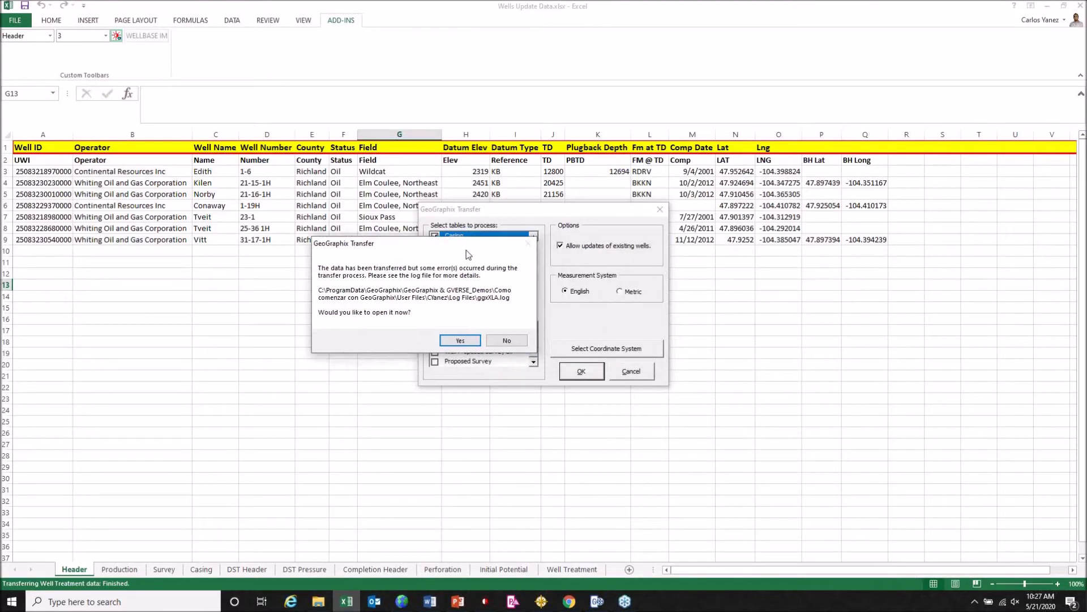
pyautogui.click(460, 342)
# - Inspect the zero values after the RDRV zone code in ggxXLA.log, then close the log file
pyautogui.moveTo(578, 107); pyautogui.dragTo(457, 107)
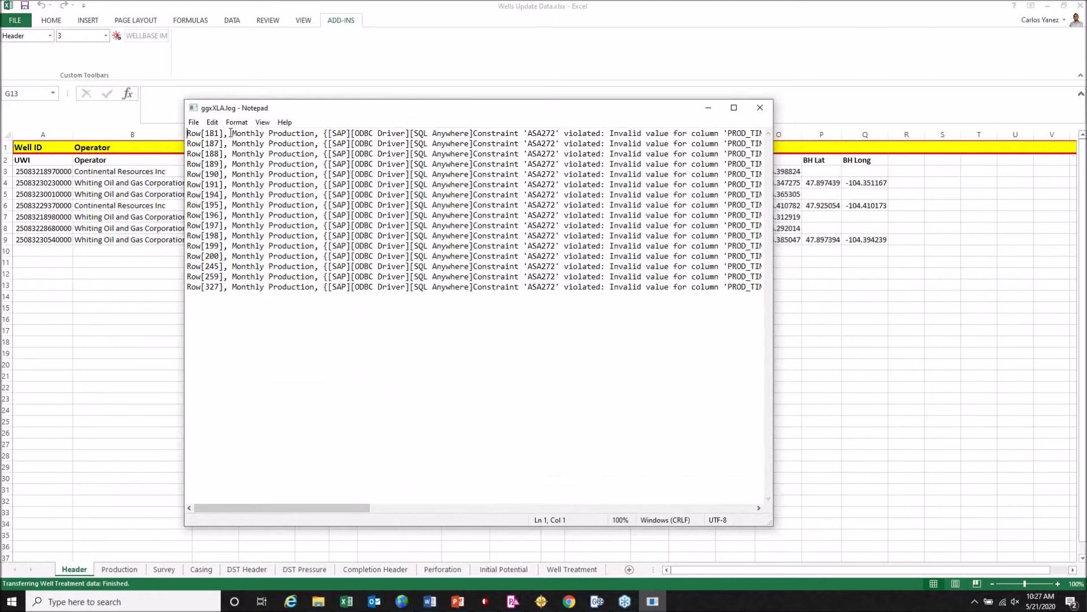
pyautogui.click(695, 508)
pyautogui.moveTo(684, 133); pyautogui.dragTo(633, 133)
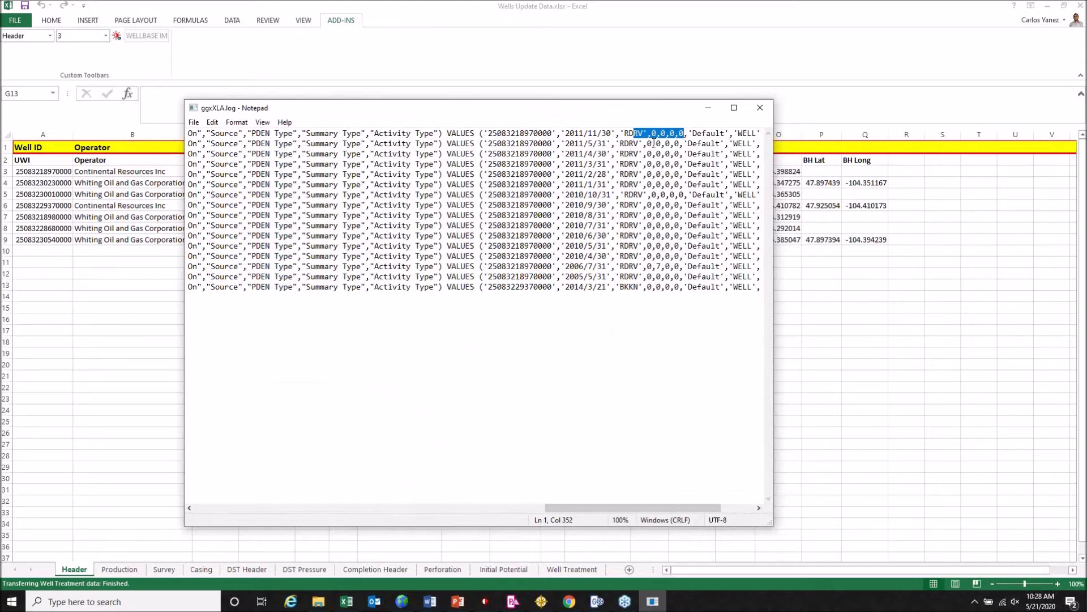
pyautogui.moveTo(651, 134); pyautogui.dragTo(679, 130)
pyautogui.click(760, 108)
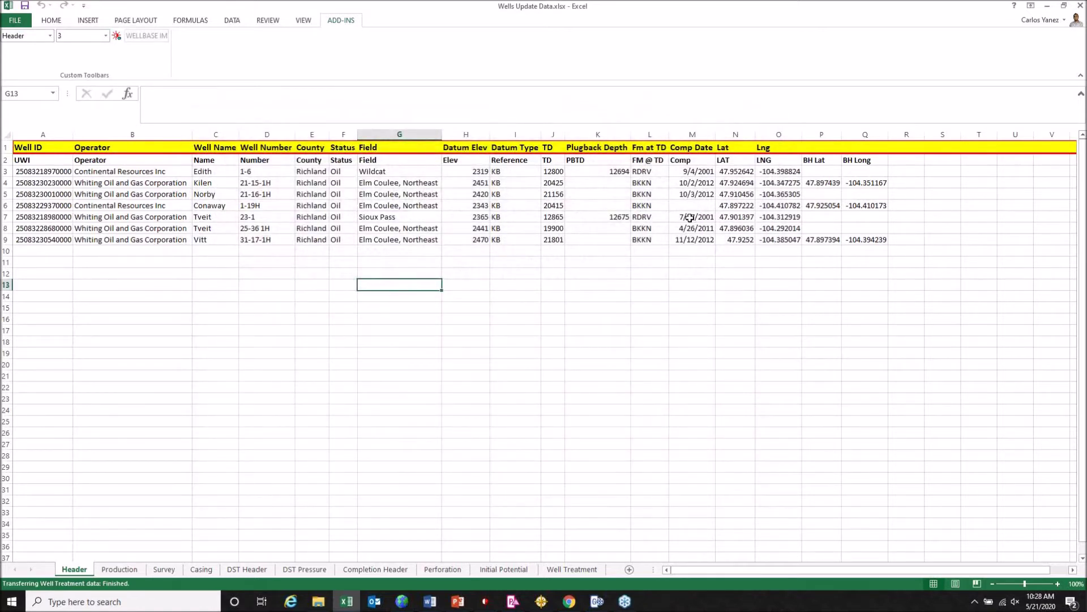
pyautogui.click(1042, 8)
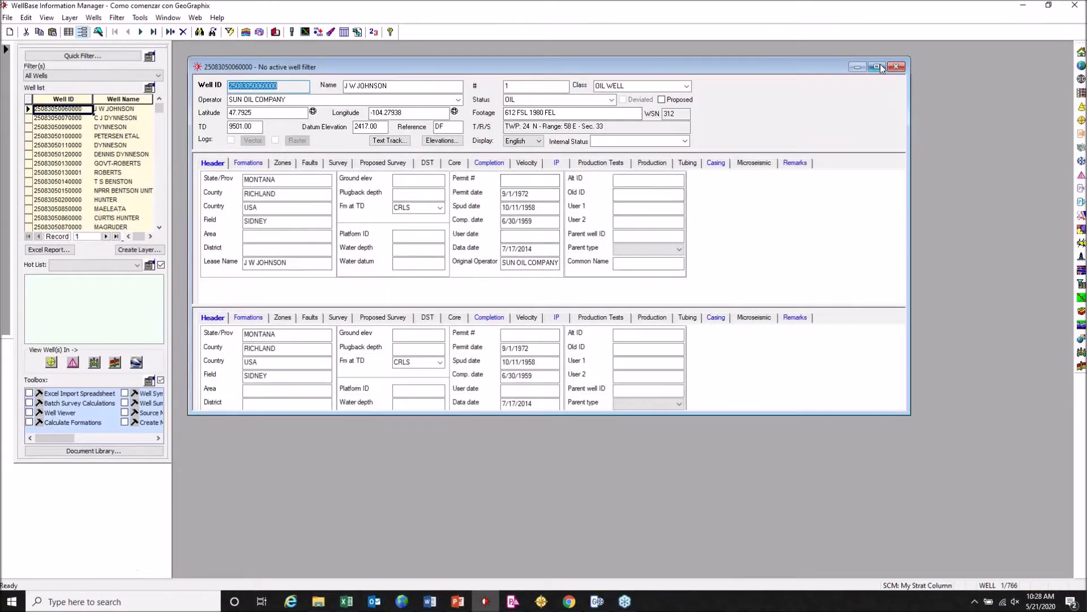
pyautogui.click(877, 66)
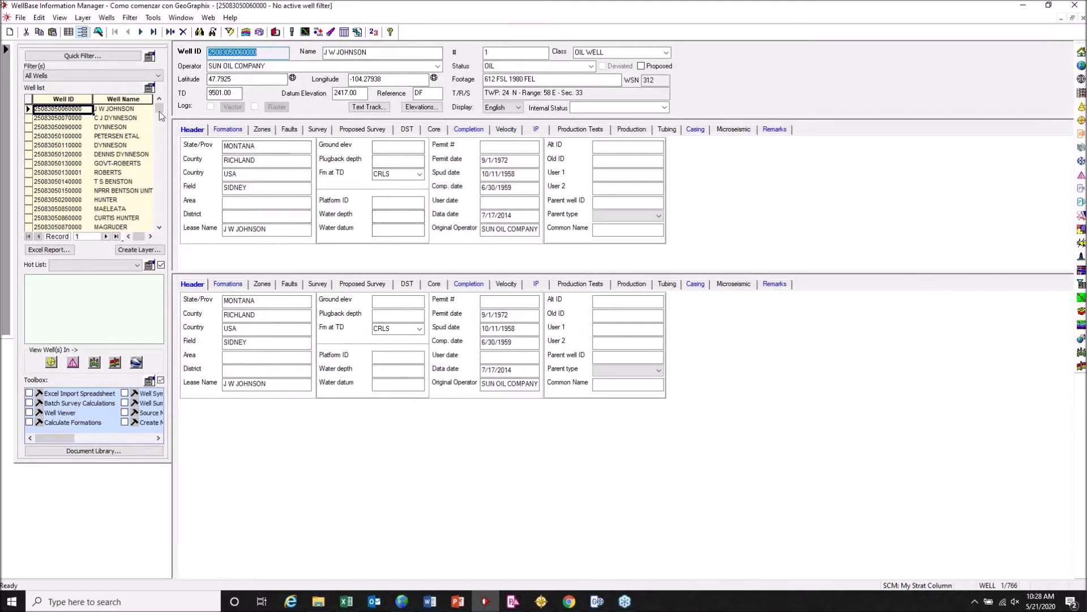
pyautogui.click(347, 601)
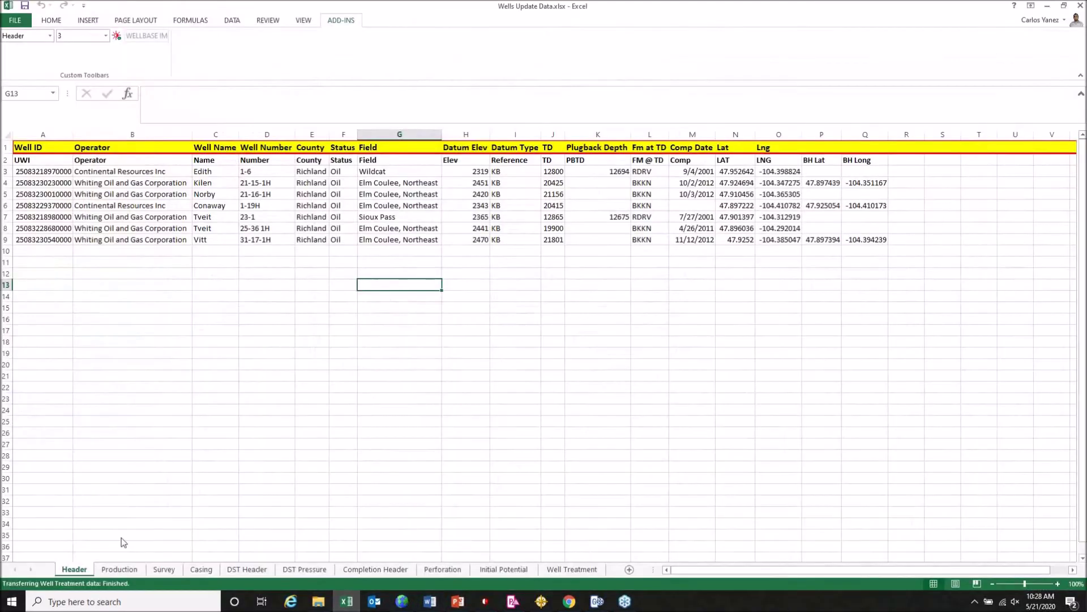
pyautogui.click(56, 171)
pyautogui.hotkey('ctrl', 'c')
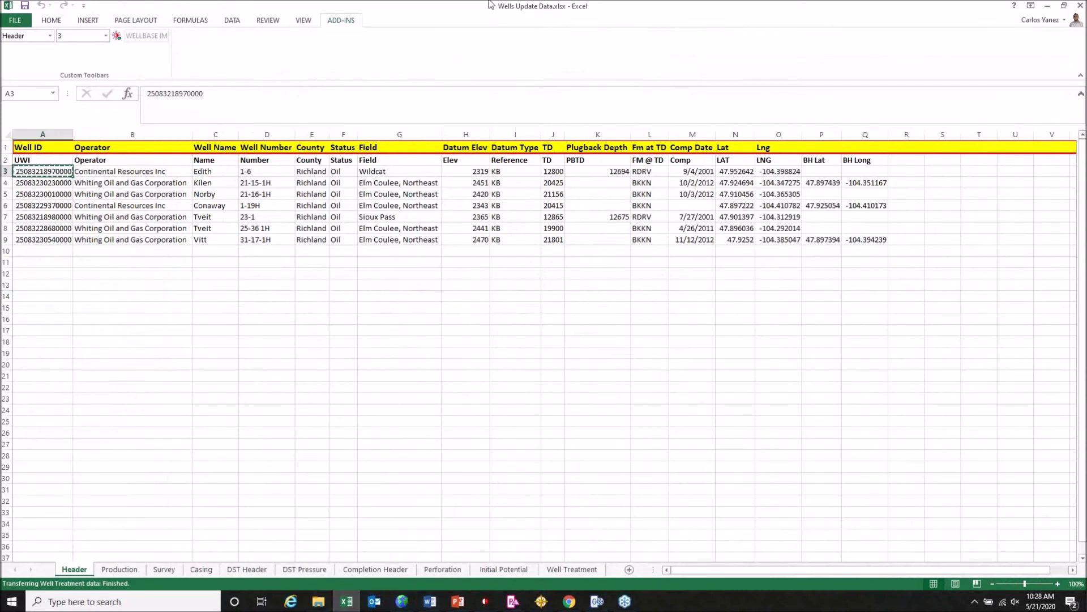
pyautogui.click(1047, 5)
pyautogui.press('Delete')
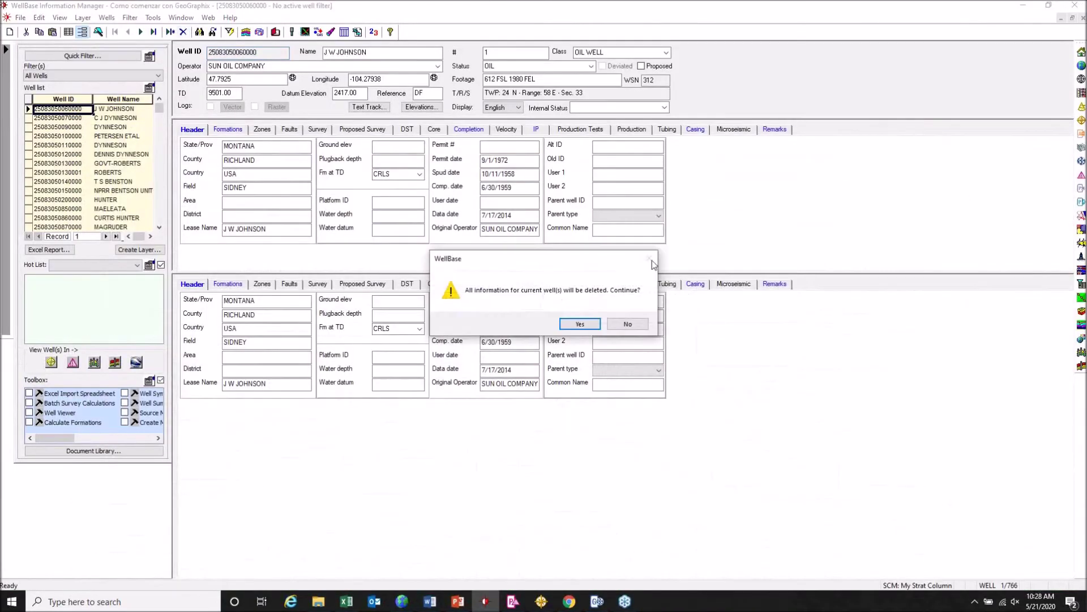
pyautogui.click(626, 324)
pyautogui.click(199, 32)
pyautogui.hotkey('ctrl', 'v')
pyautogui.click(405, 70)
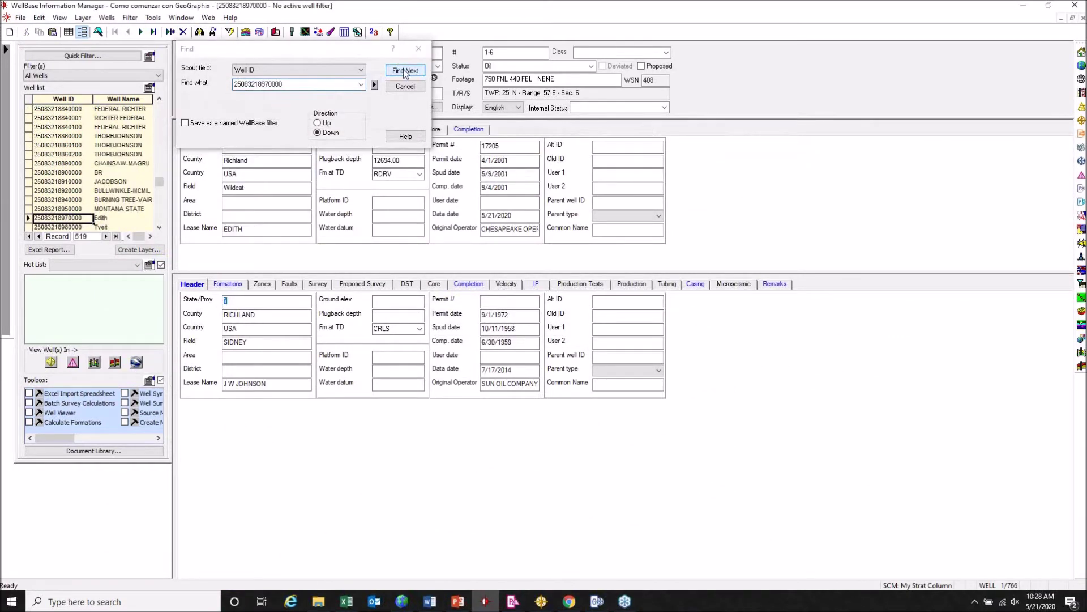
pyautogui.click(419, 48)
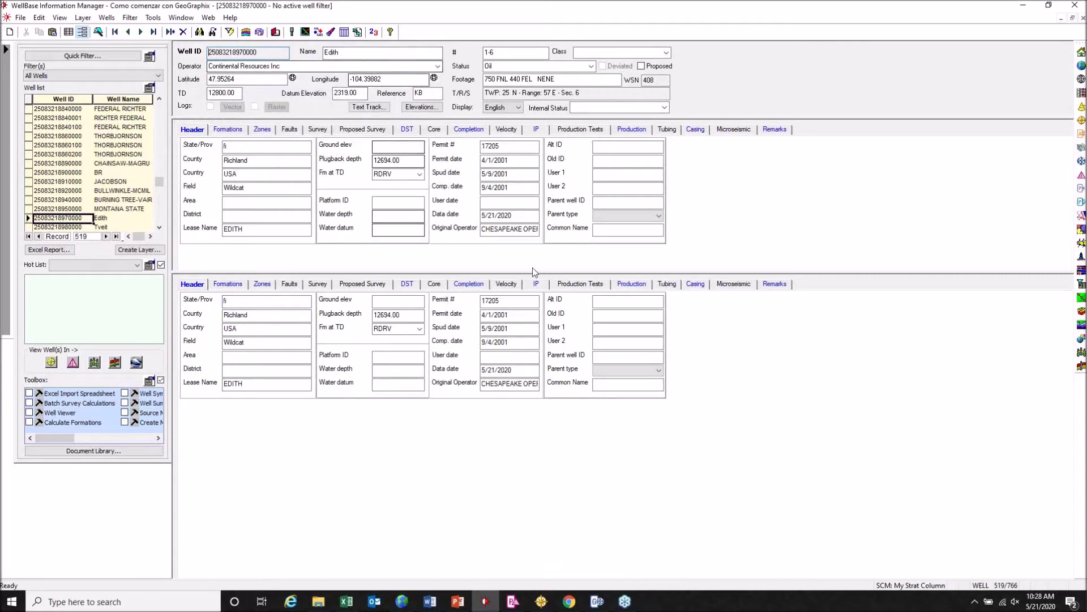
pyautogui.click(216, 285)
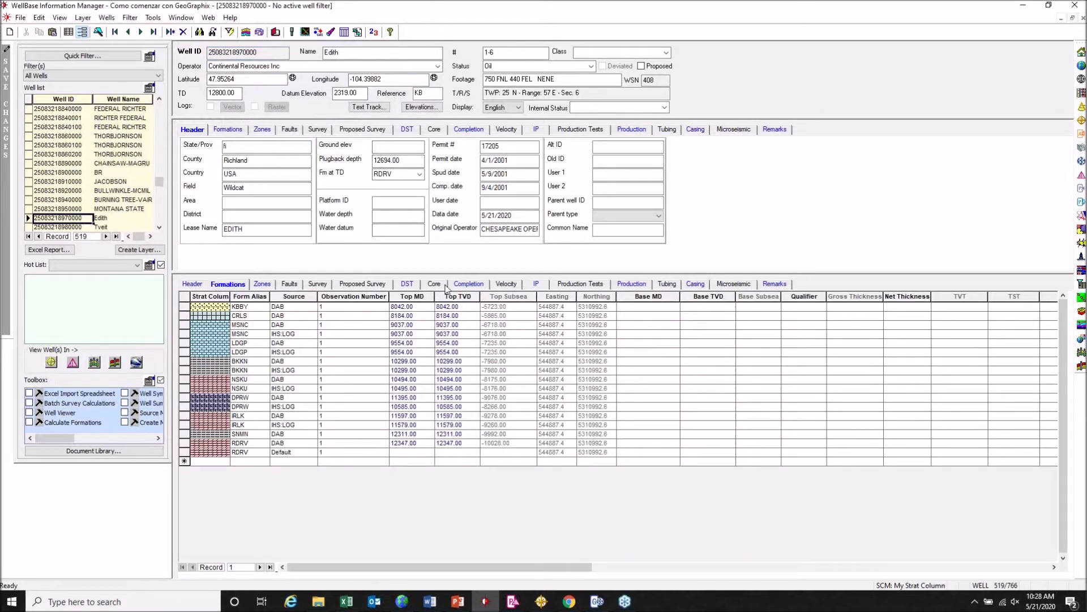
pyautogui.click(463, 283)
pyautogui.click(187, 283)
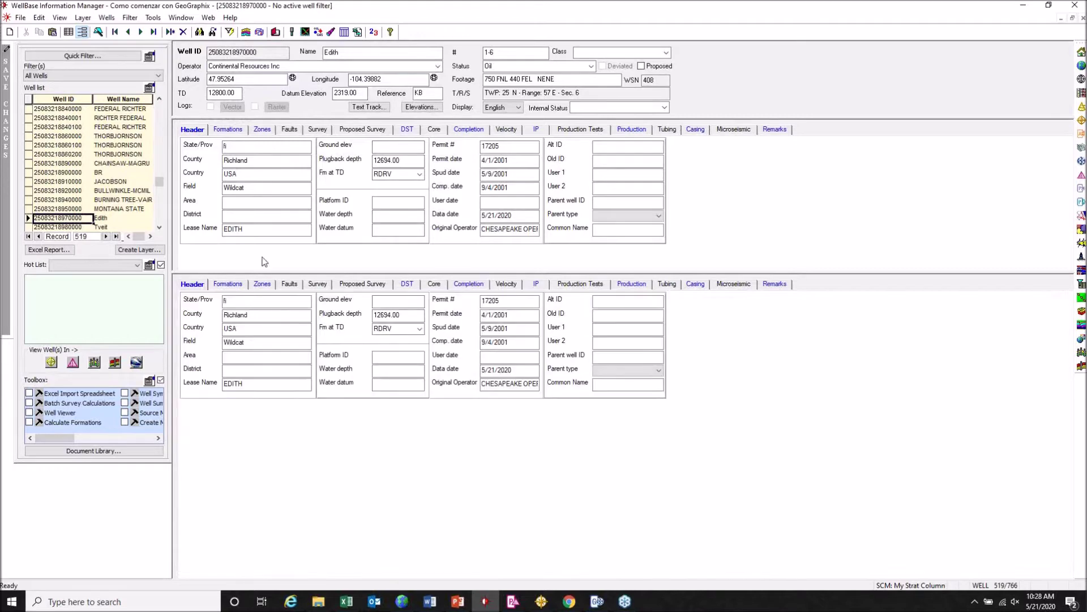
pyautogui.click(347, 601)
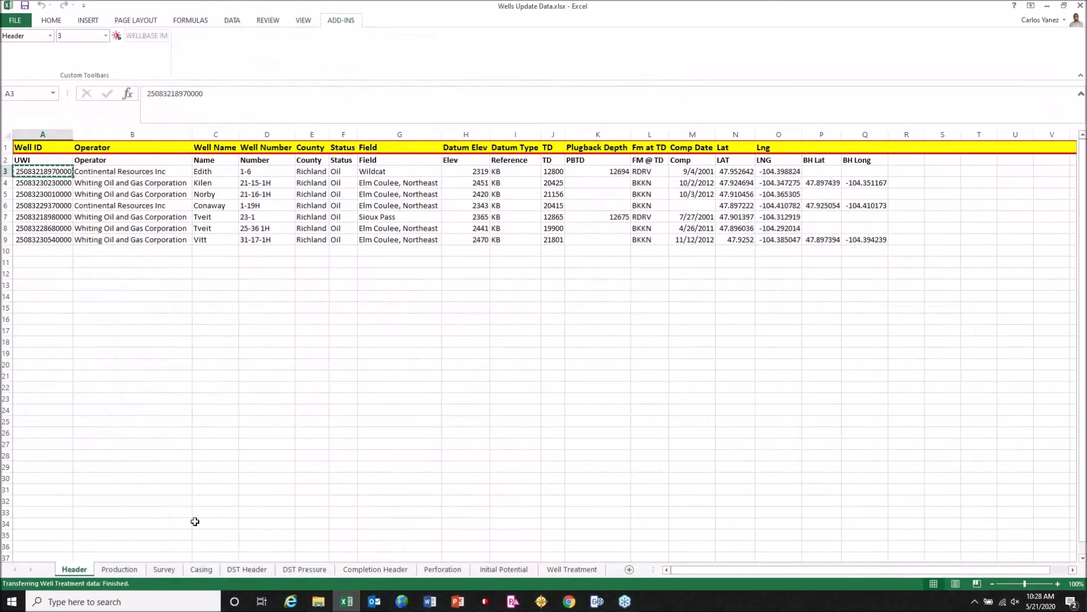
pyautogui.click(164, 570)
pyautogui.click(46, 171)
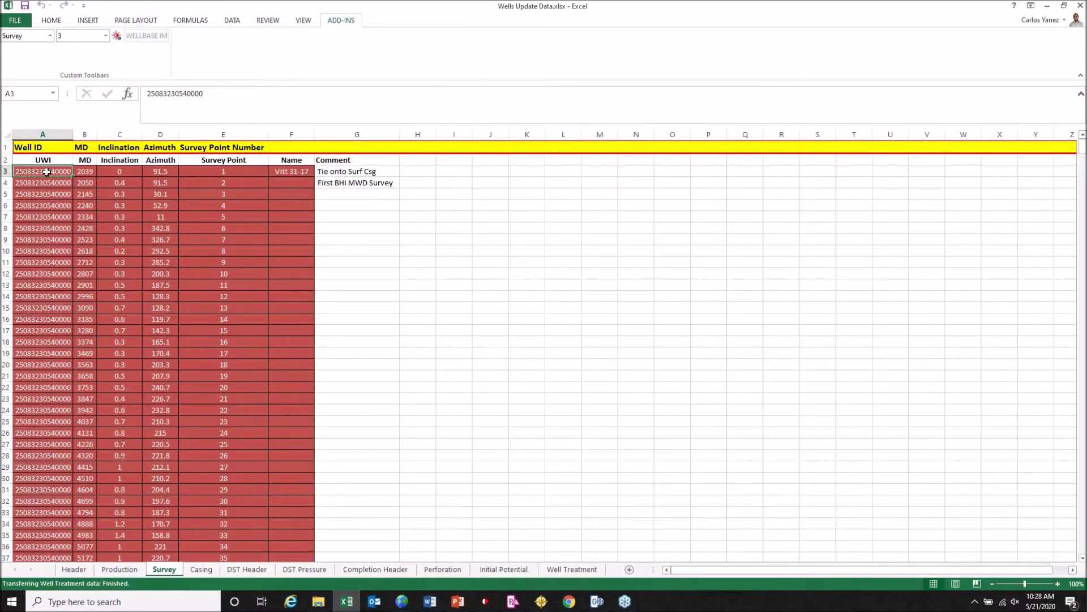
pyautogui.hotkey('alt', 'Tab')
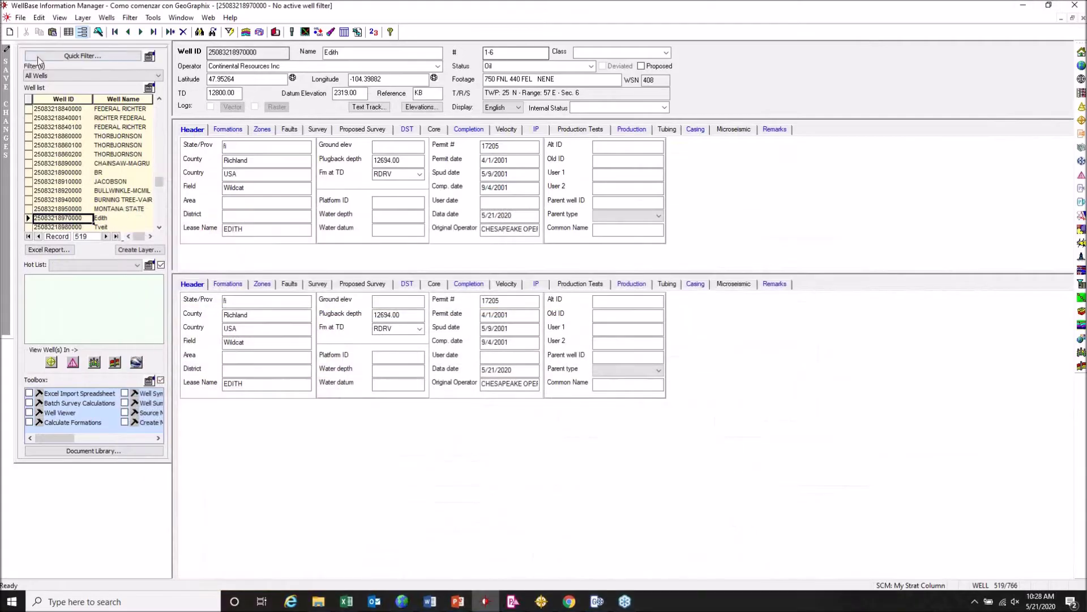
pyautogui.click(199, 32)
pyautogui.click(263, 80)
pyautogui.hotkey('ctrl', 'v')
pyautogui.click(405, 71)
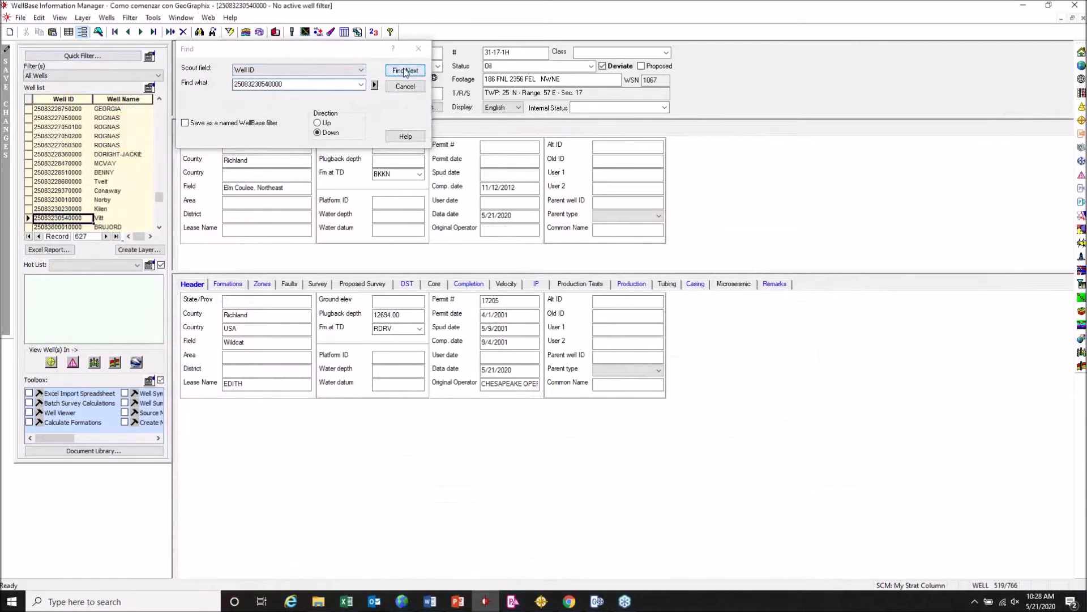
pyautogui.click(419, 48)
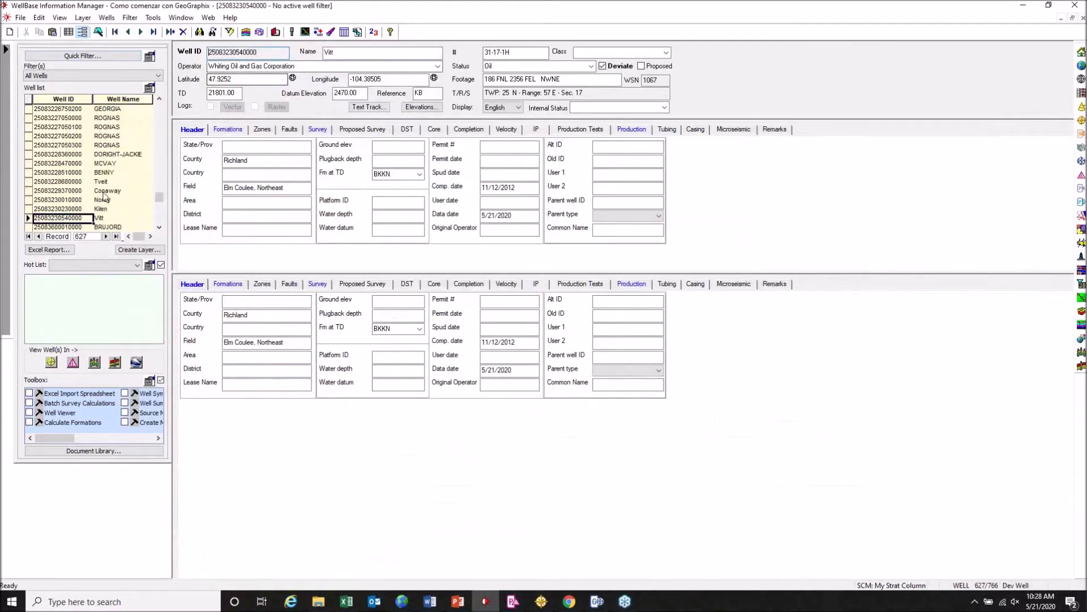
# - Show Vitt's Survey tab, cancel the Calculate options, and keep Minimum Curvature as the method
pyautogui.click(317, 130)
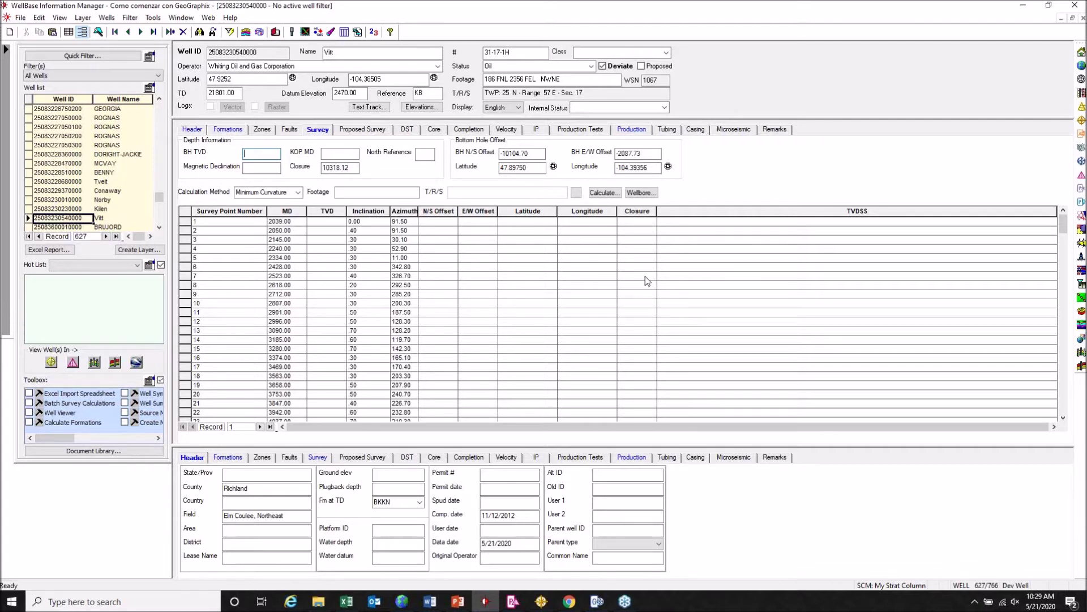
pyautogui.click(604, 193)
pyautogui.moveTo(586, 182); pyautogui.dragTo(809, 128)
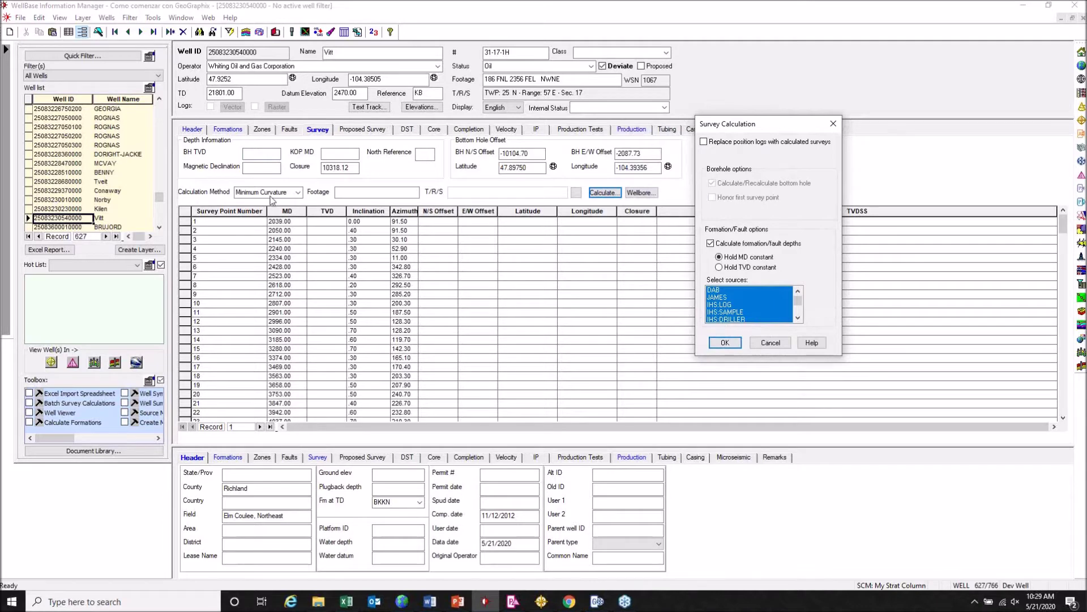
pyautogui.click(762, 344)
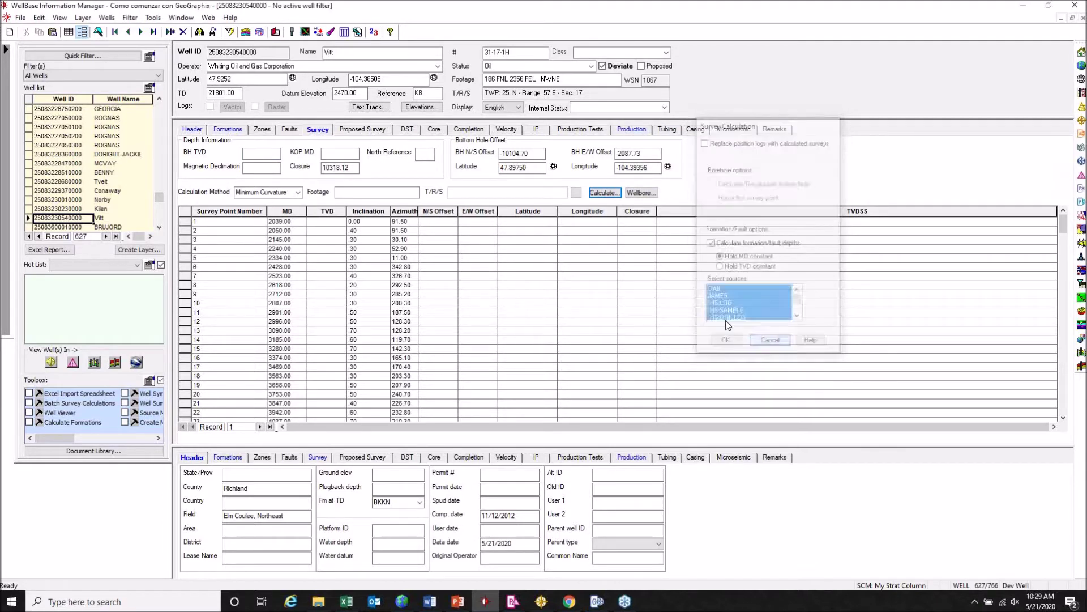
pyautogui.click(298, 192)
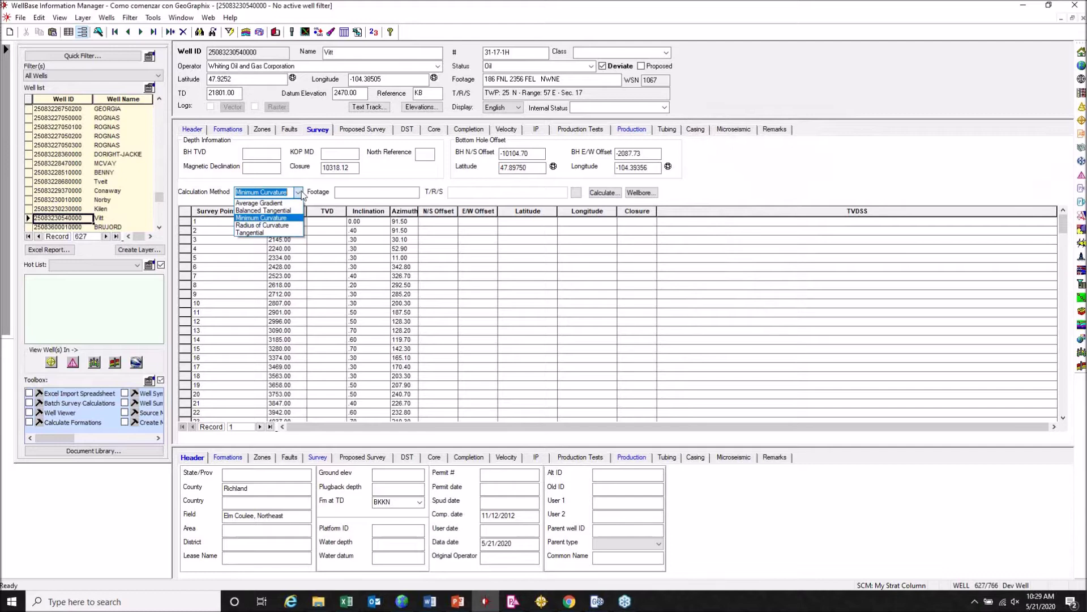
pyautogui.click(297, 192)
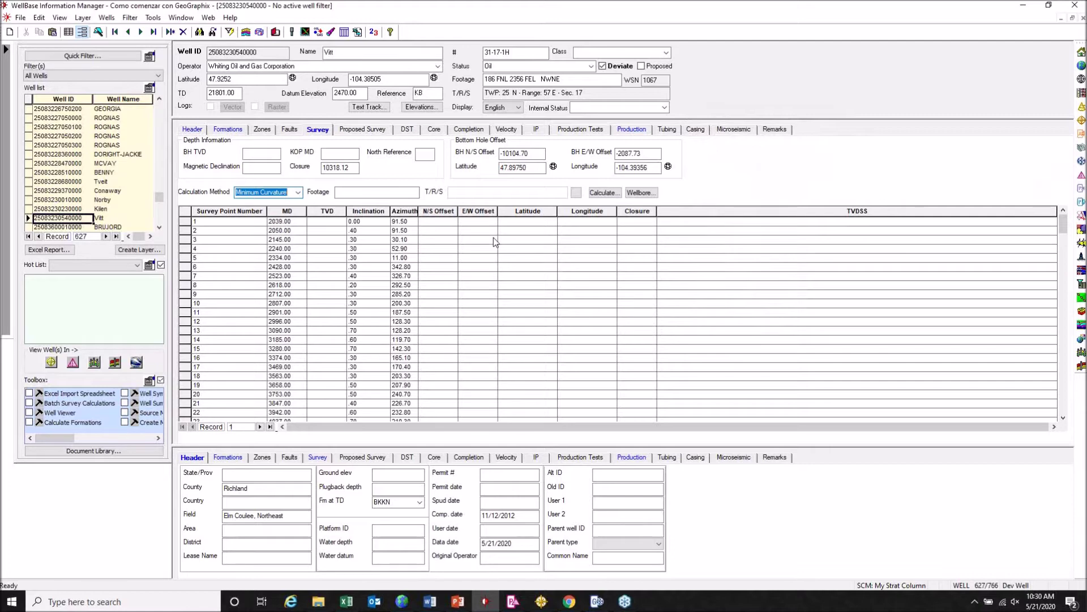
# - Copy Vitt's survey rows 3–13 and compare them with the workbook's Survey sheet
pyautogui.moveTo(194, 239); pyautogui.dragTo(414, 333)
pyautogui.rightClick(390, 295)
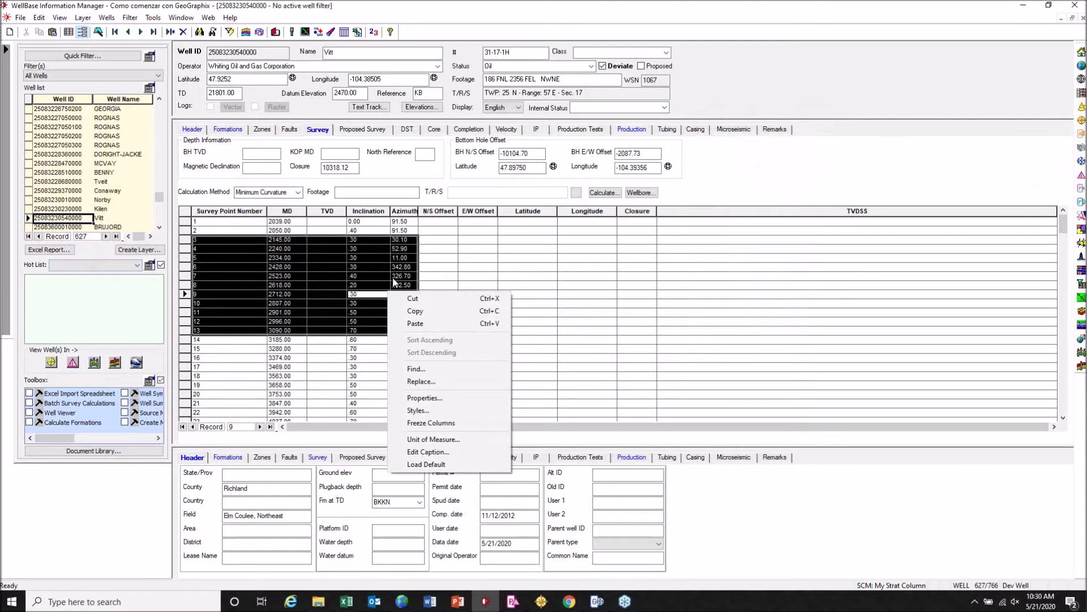
pyautogui.click(436, 316)
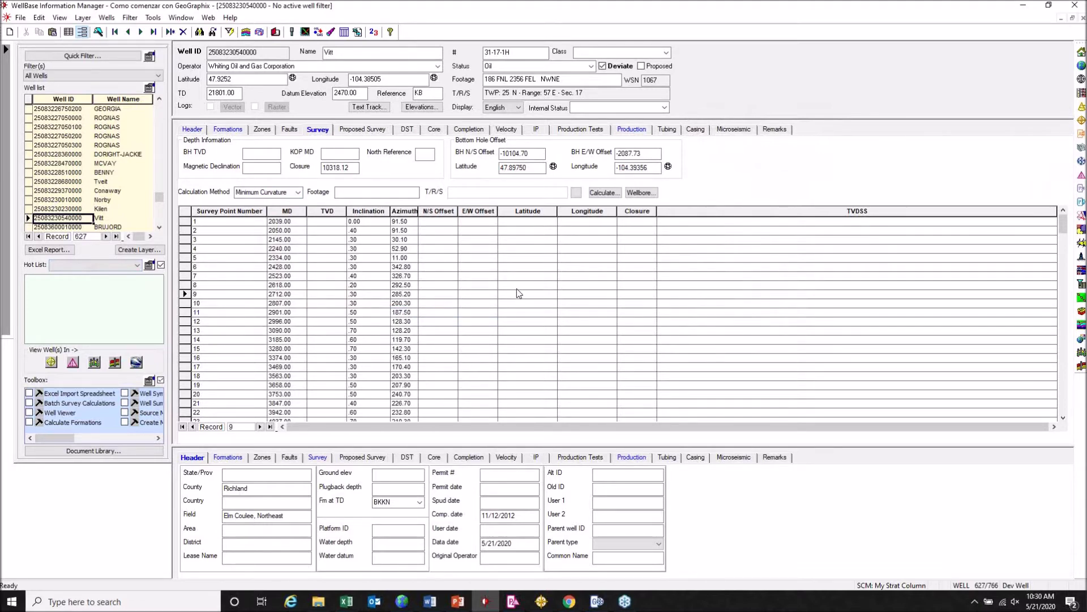
pyautogui.click(552, 286)
pyautogui.click(346, 601)
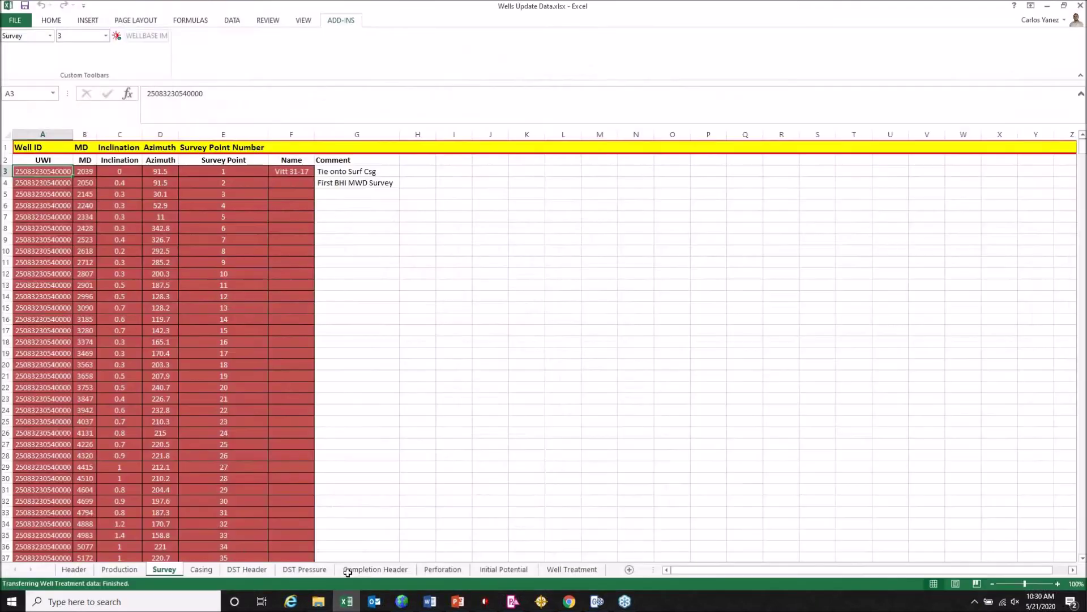
pyautogui.moveTo(1083, 152); pyautogui.dragTo(1083, 459)
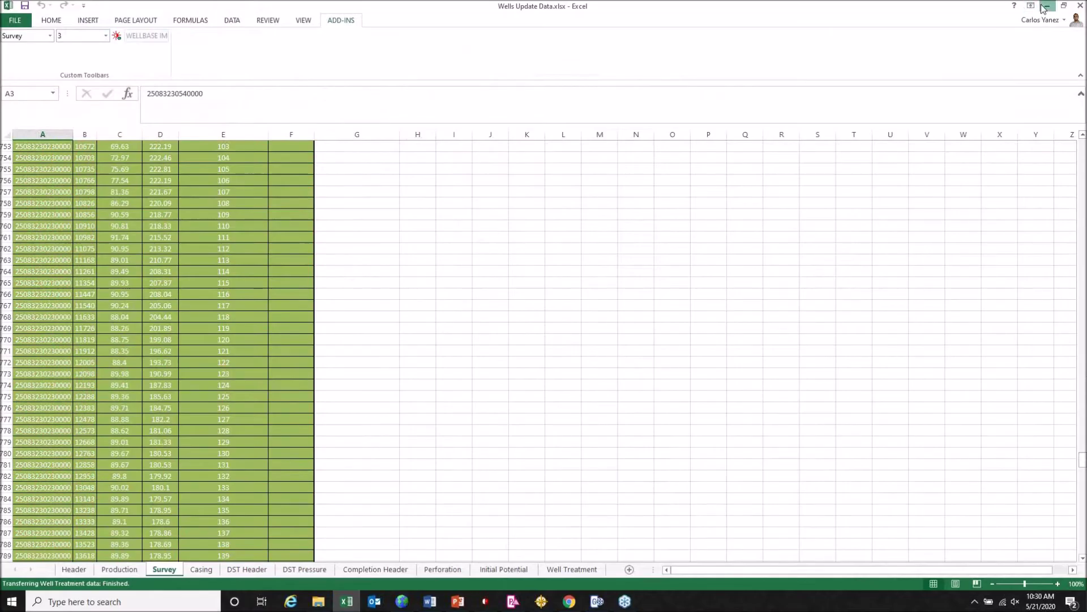
# - Open Tools > Batch Survey Calculation in WellBase
pyautogui.click(1045, 7)
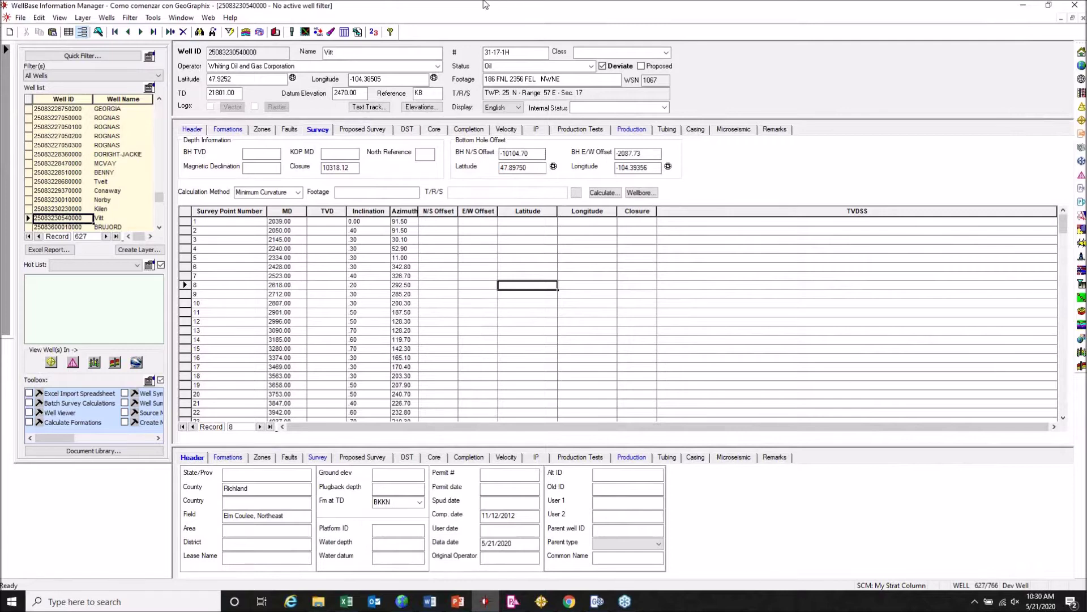
pyautogui.click(155, 19)
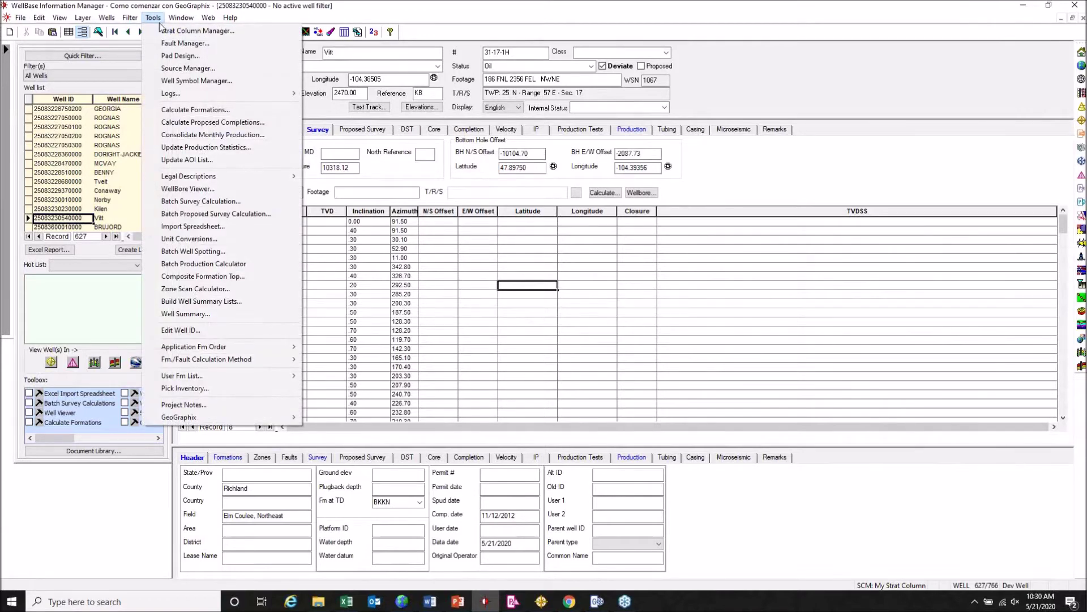
pyautogui.click(273, 202)
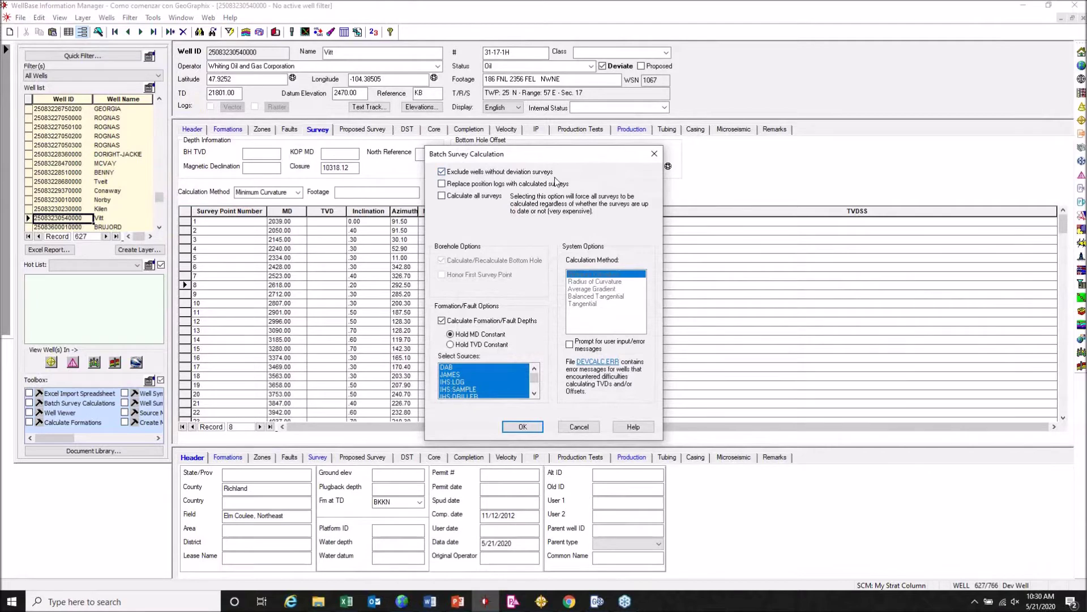
# - Run the batch survey calculation with Replace position logs and Calculate all surveys checked
pyautogui.click(494, 188)
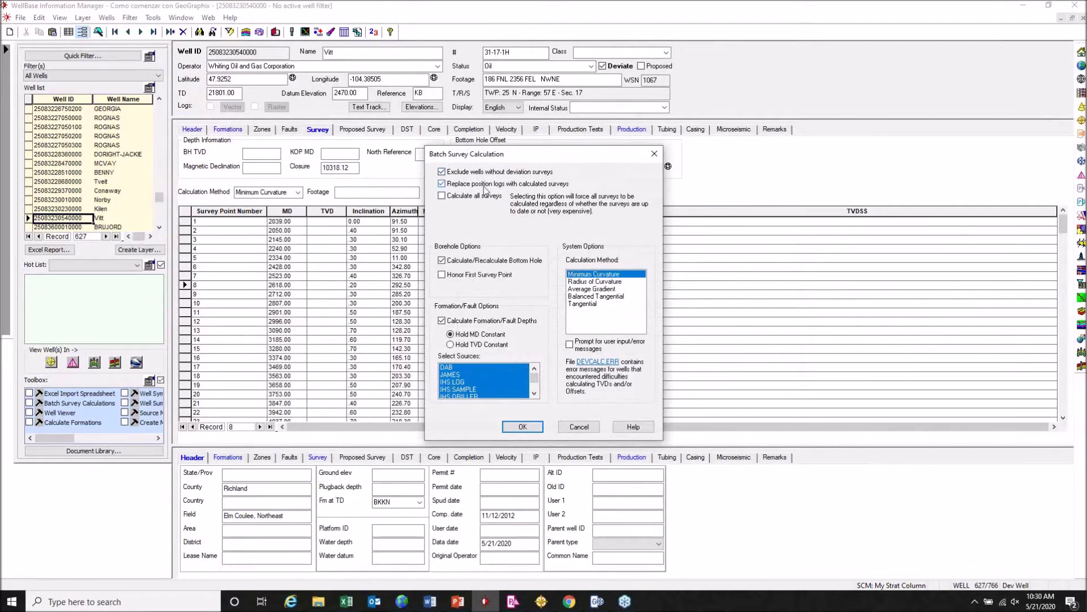
pyautogui.click(472, 197)
pyautogui.click(525, 428)
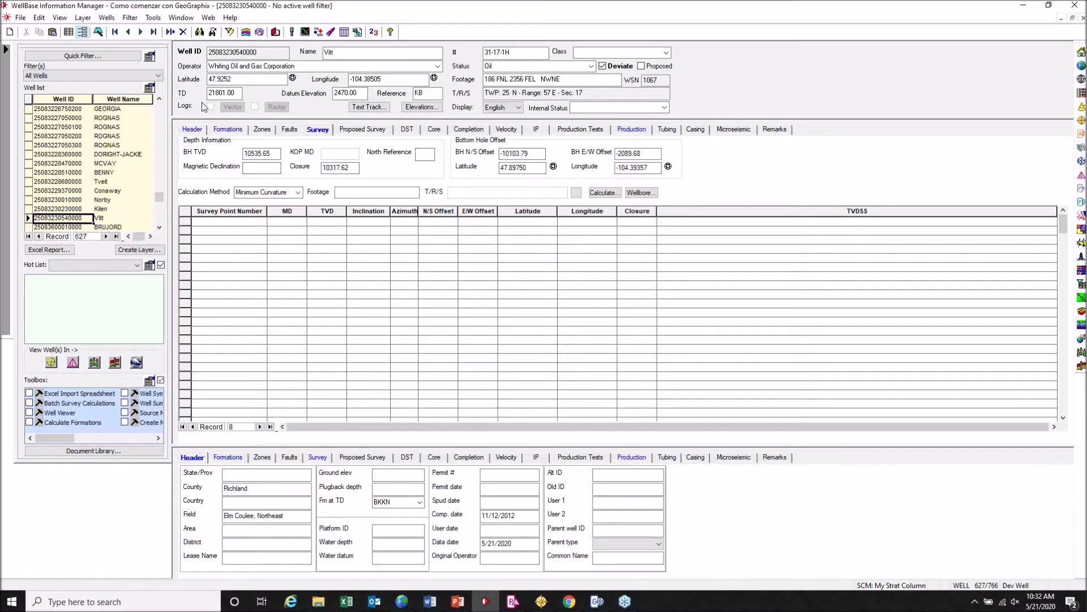
# - Check the next well's results, return to Vitt, and show its 3D wellbore beside the survey table
pyautogui.click(141, 32)
pyautogui.click(130, 32)
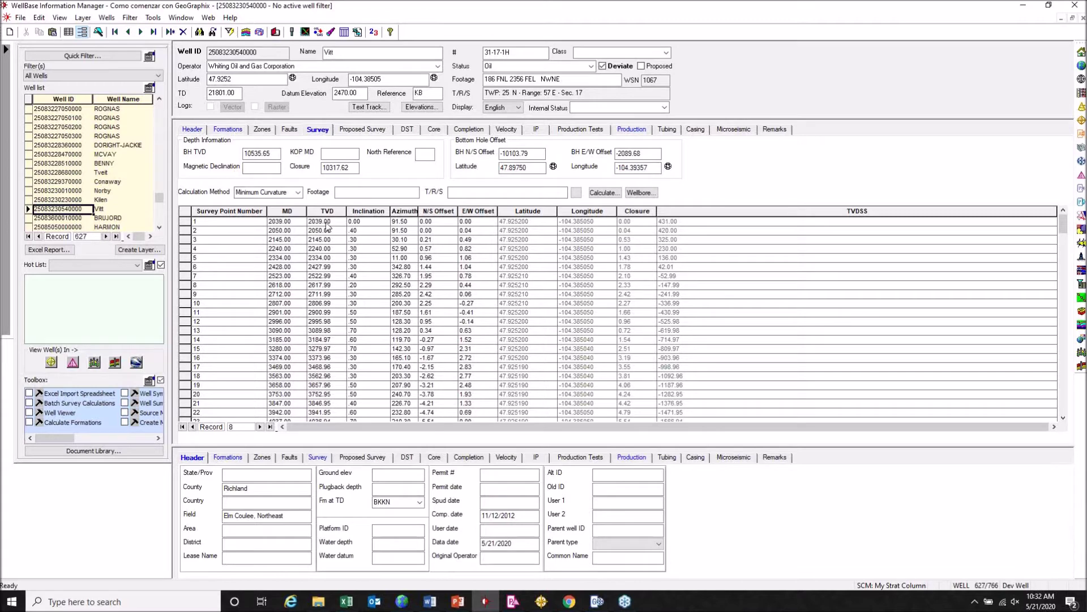
pyautogui.click(641, 193)
pyautogui.moveTo(619, 184); pyautogui.dragTo(926, 187)
# - Rotate the Vitt wellbore to several angles, check survey point 8's azimuth, then close the viewer
pyautogui.click(725, 208)
pyautogui.click(738, 208)
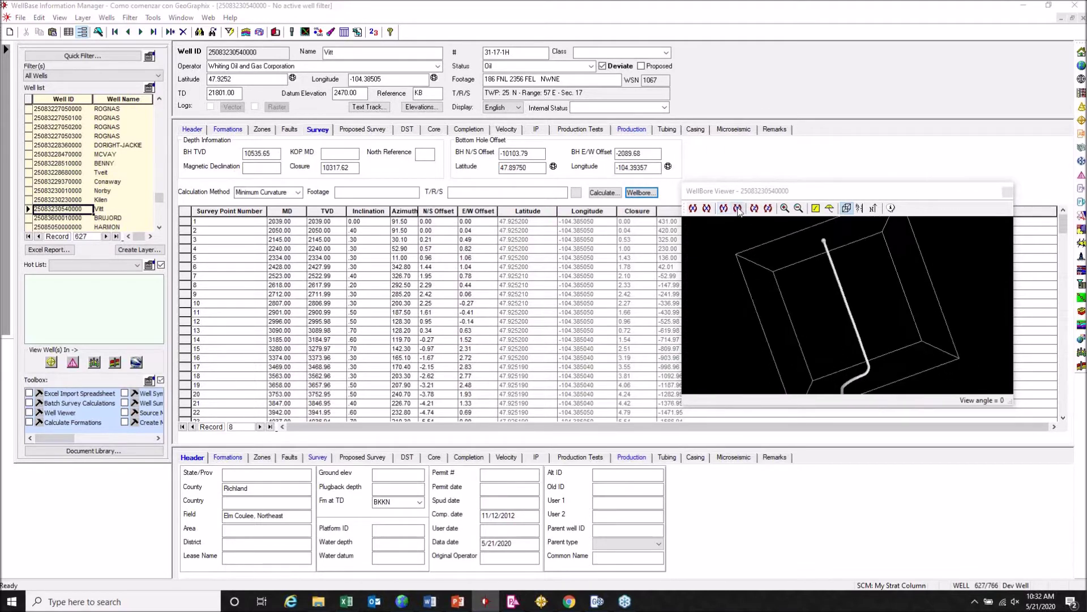
pyautogui.click(708, 208)
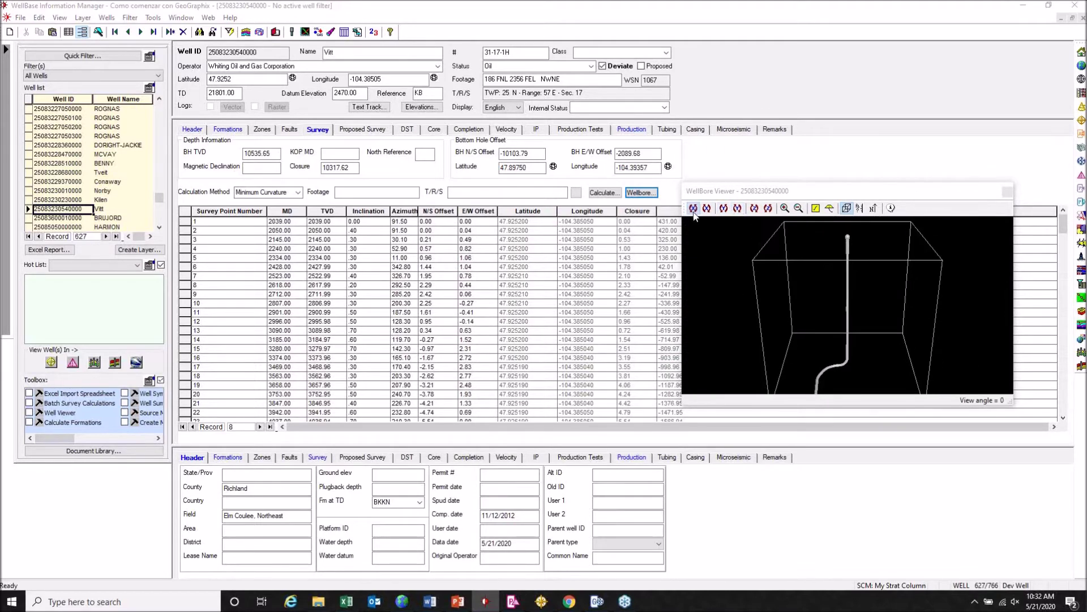
pyautogui.click(755, 209)
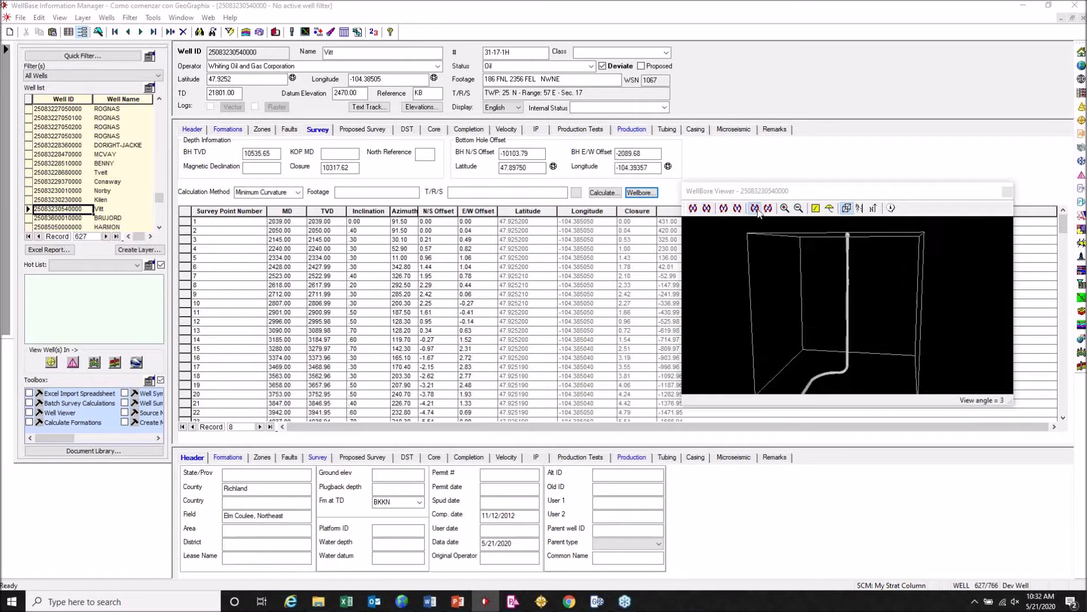
pyautogui.click(755, 210)
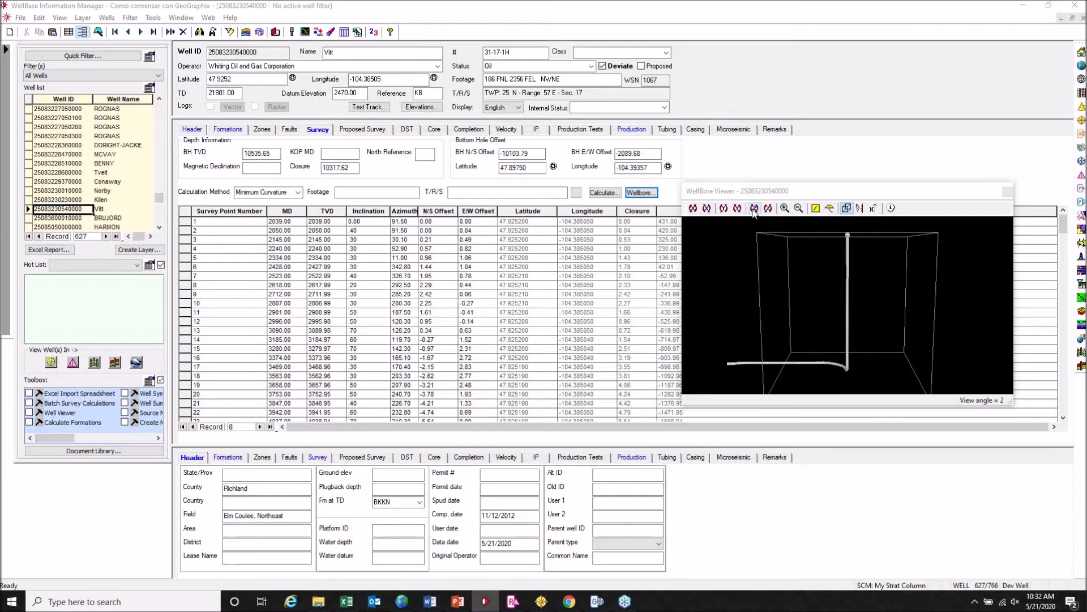
pyautogui.click(772, 211)
pyautogui.click(771, 210)
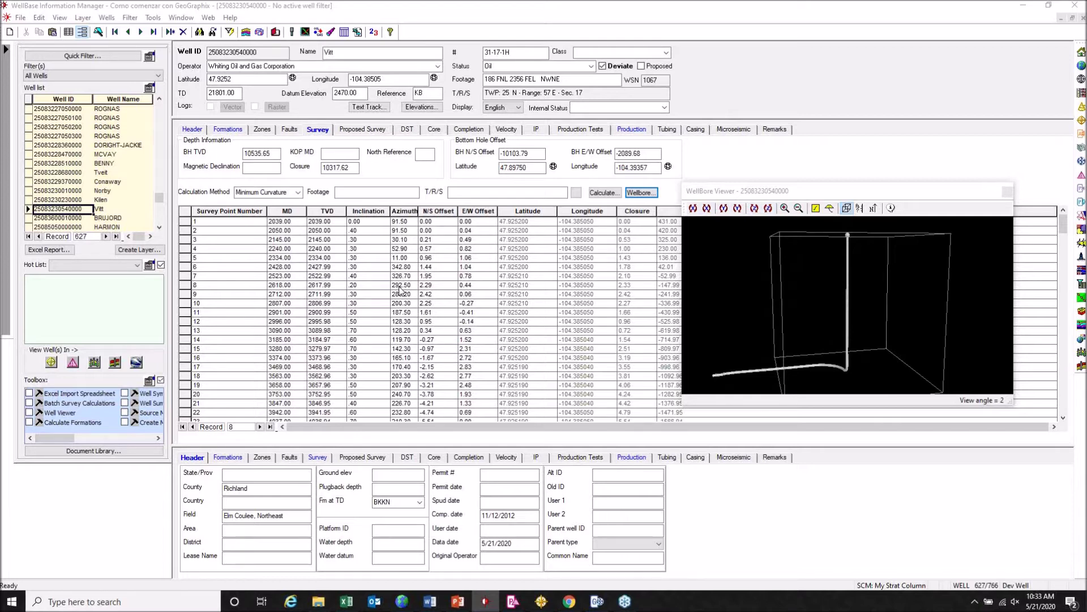
pyautogui.click(401, 285)
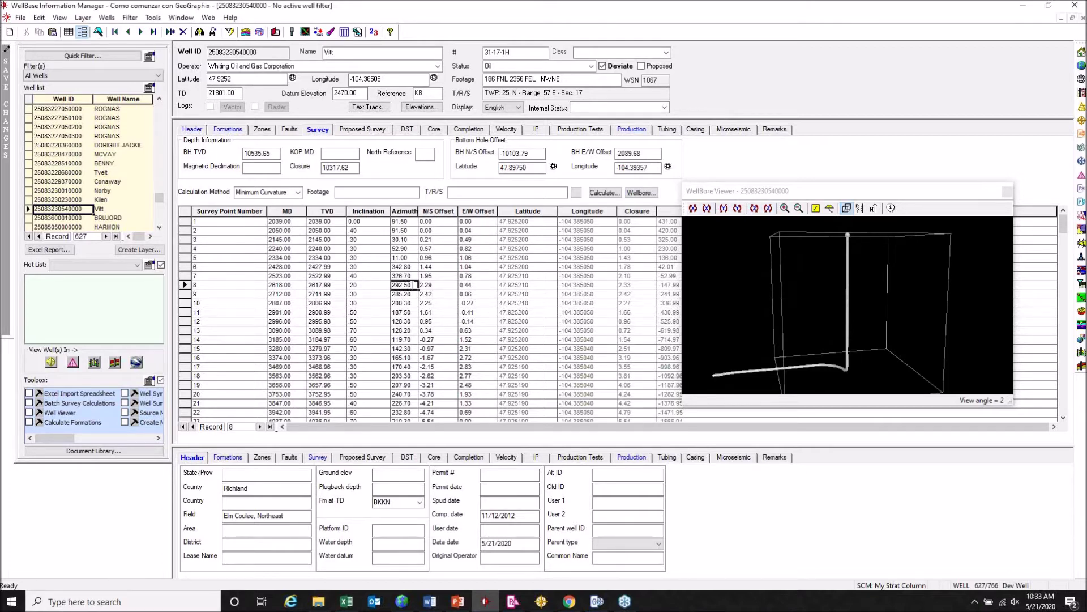
pyautogui.click(1008, 191)
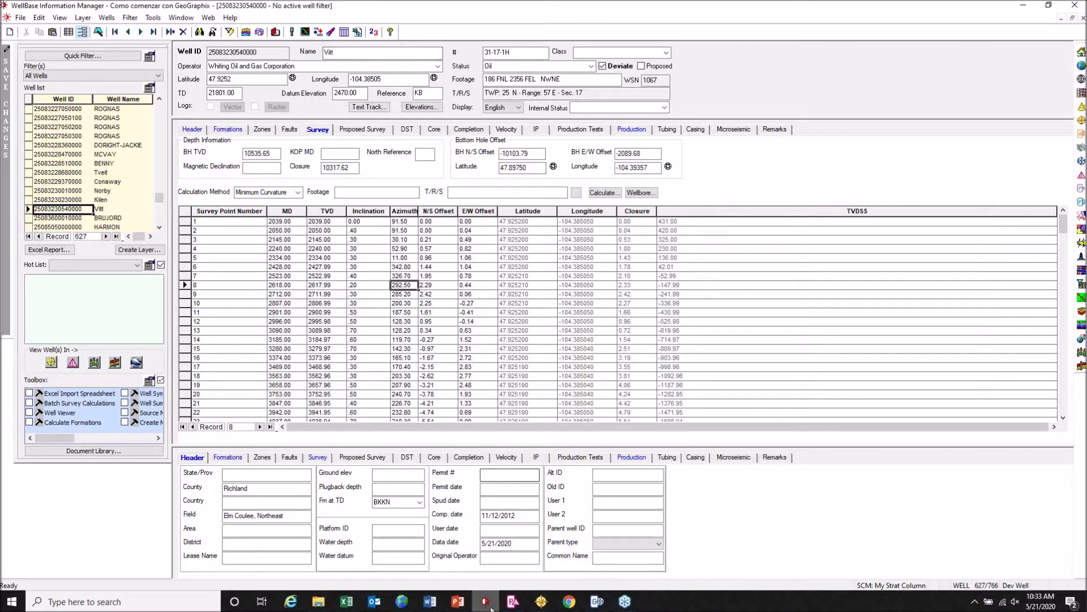
pyautogui.click(347, 602)
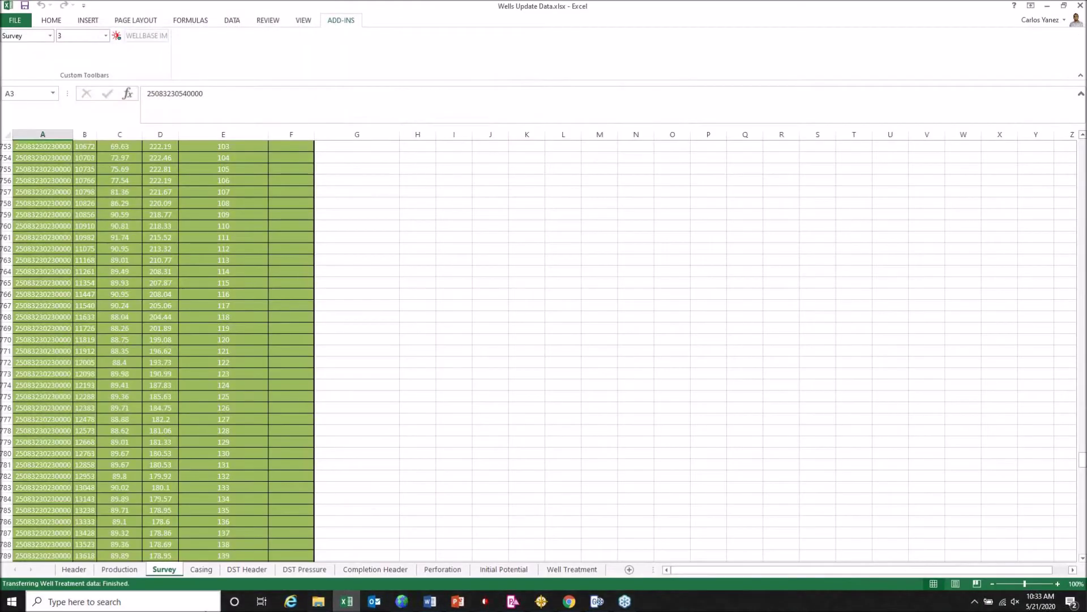
pyautogui.click(119, 569)
pyautogui.click(43, 172)
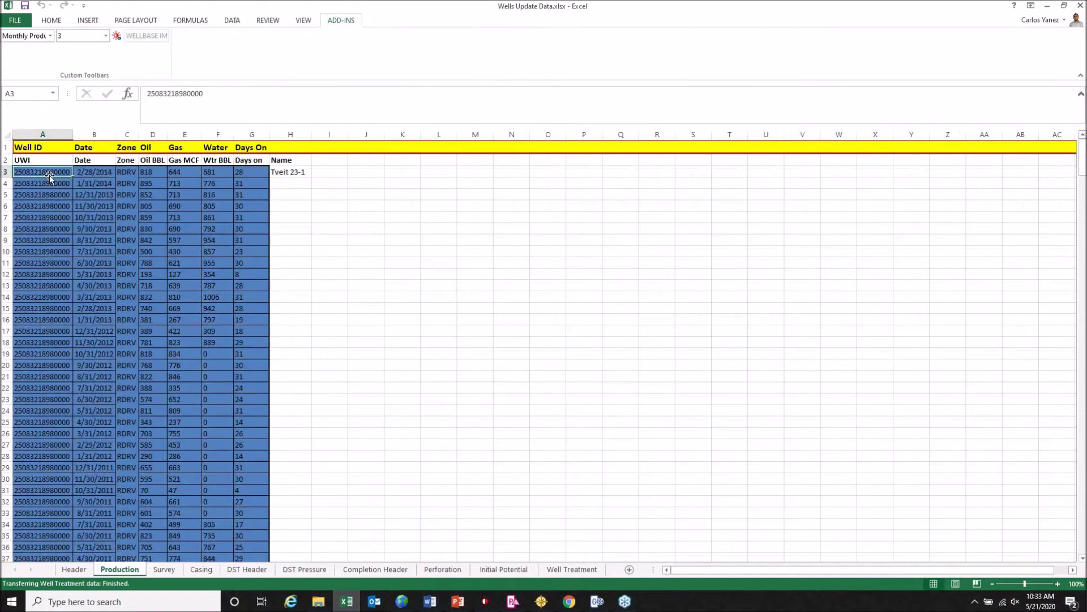
pyautogui.click(1048, 6)
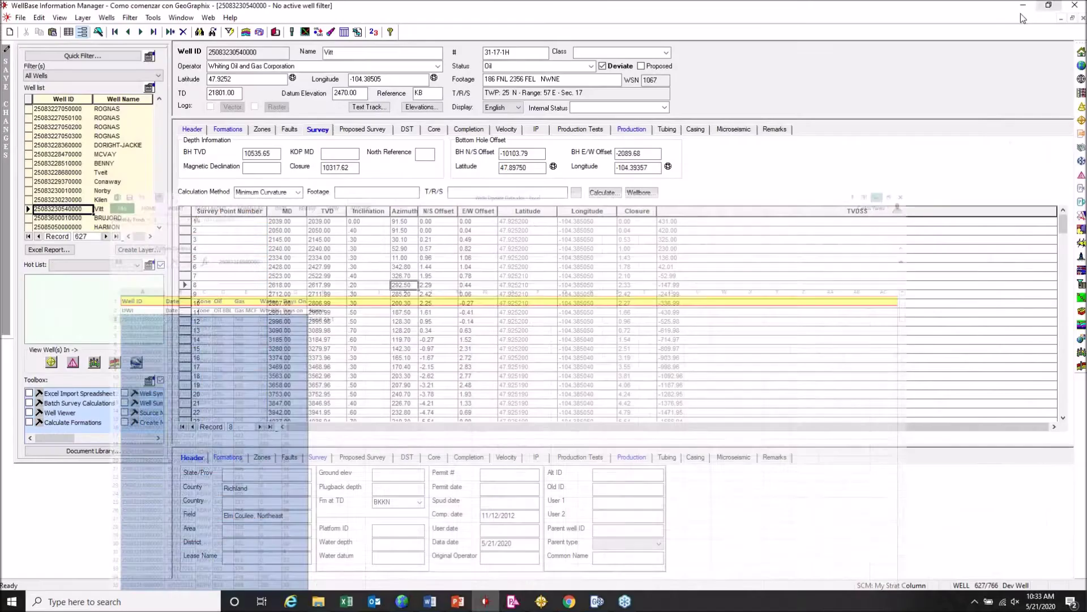
pyautogui.click(199, 32)
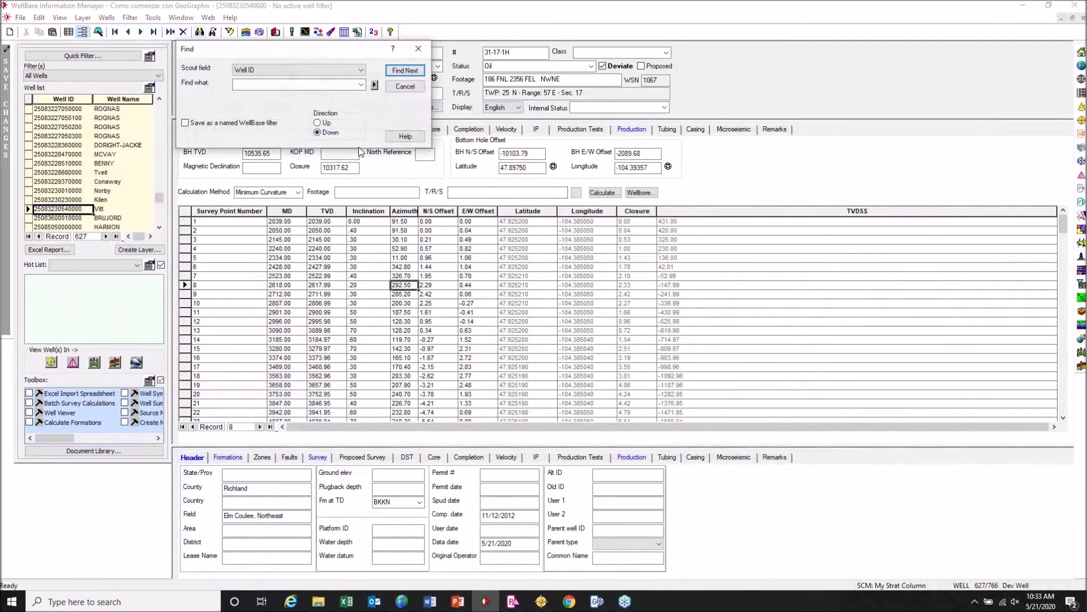
pyautogui.hotkey('ctrl', 'v')
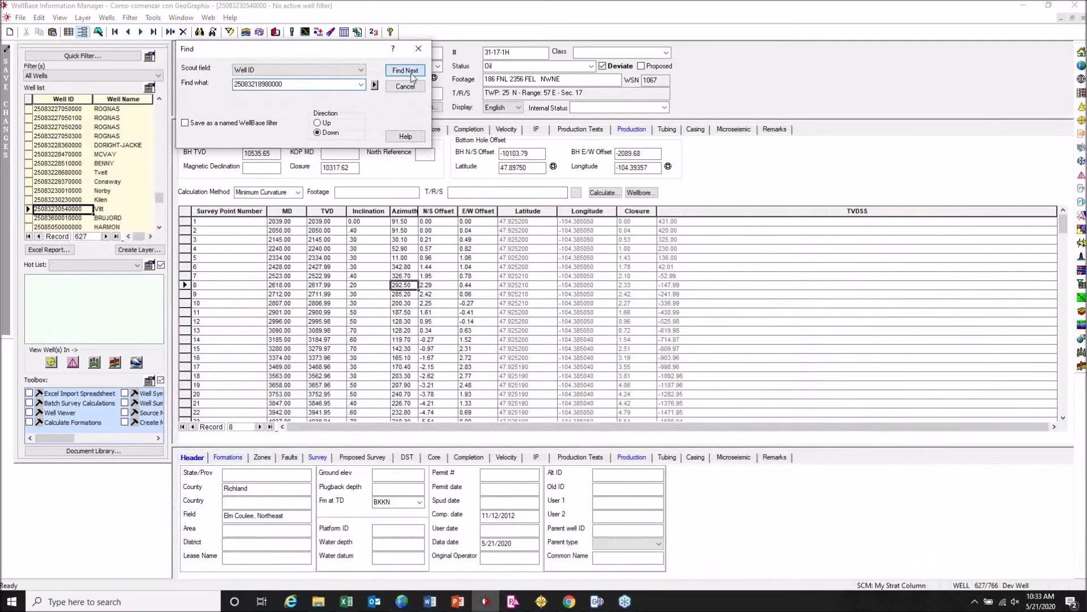
pyautogui.click(405, 71)
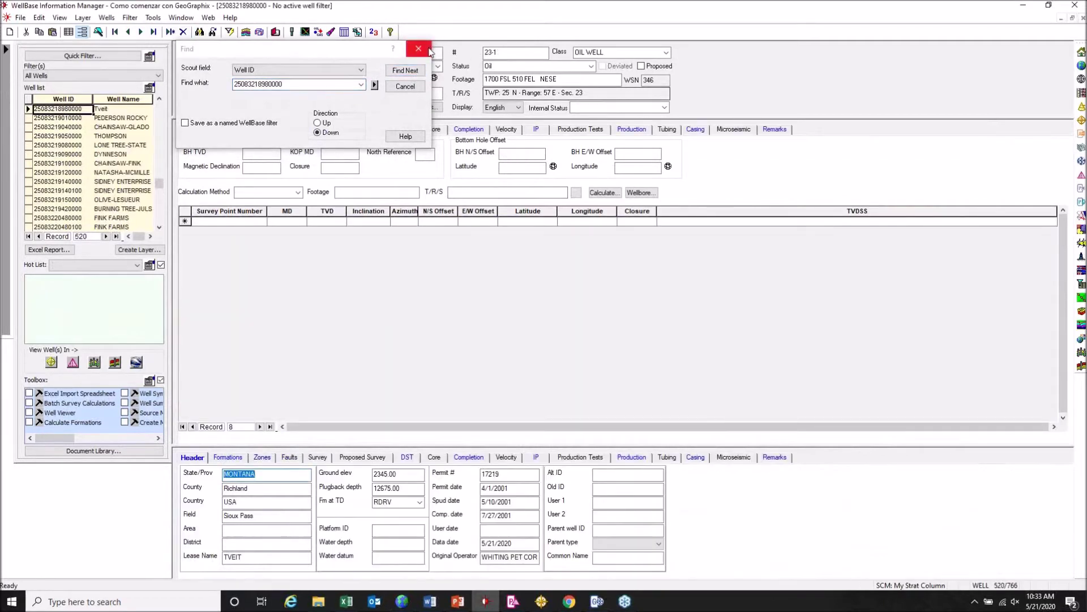
pyautogui.click(428, 50)
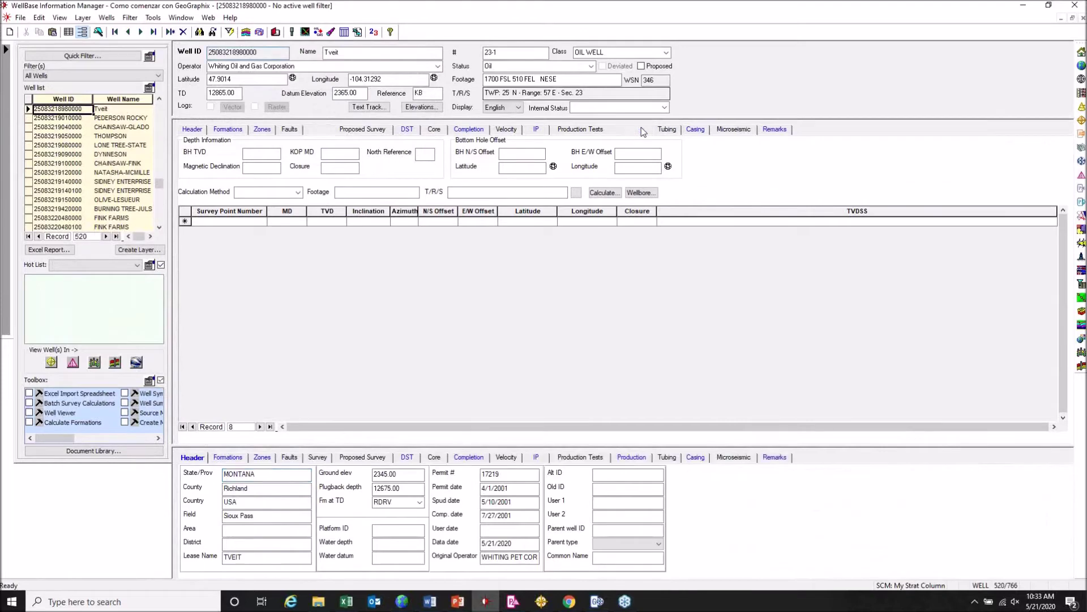
pyautogui.click(632, 129)
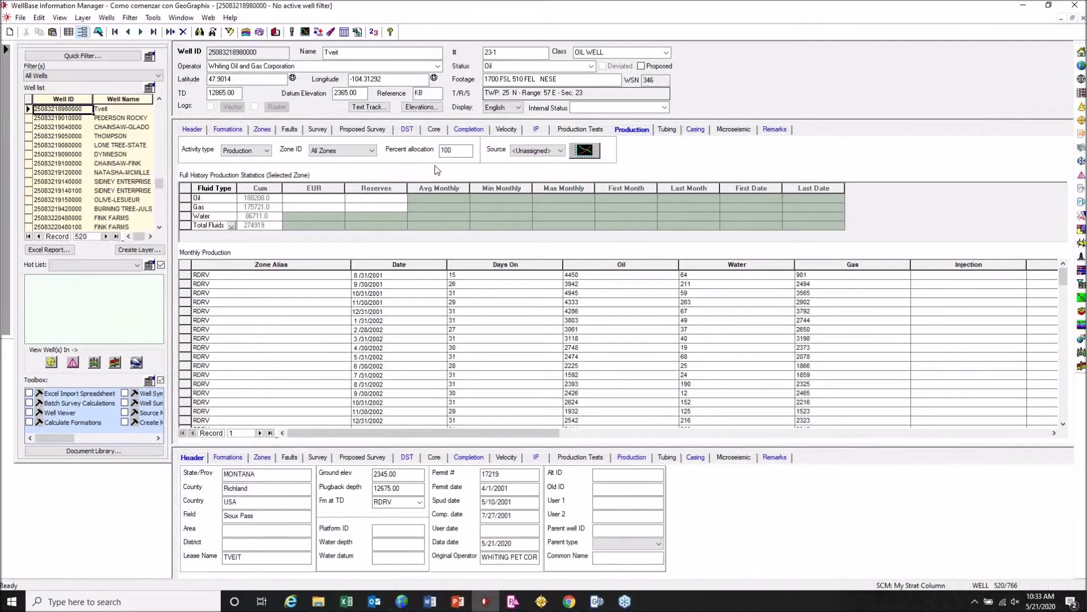
# - Run the Batch Production Calculator for <All Zones>, review its EUR error log, then close both
pyautogui.click(154, 17)
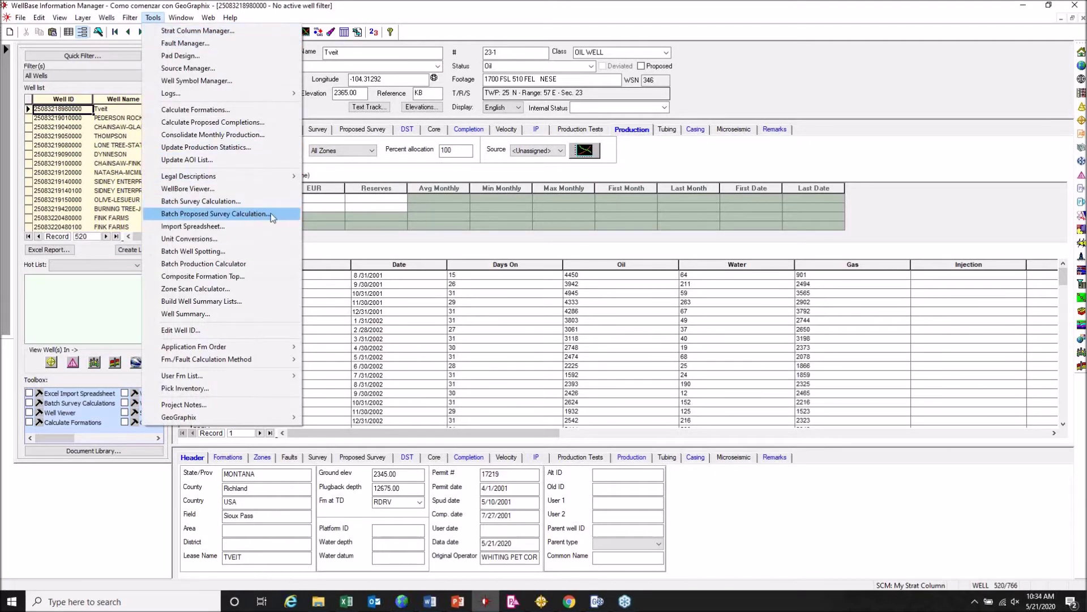
pyautogui.click(250, 264)
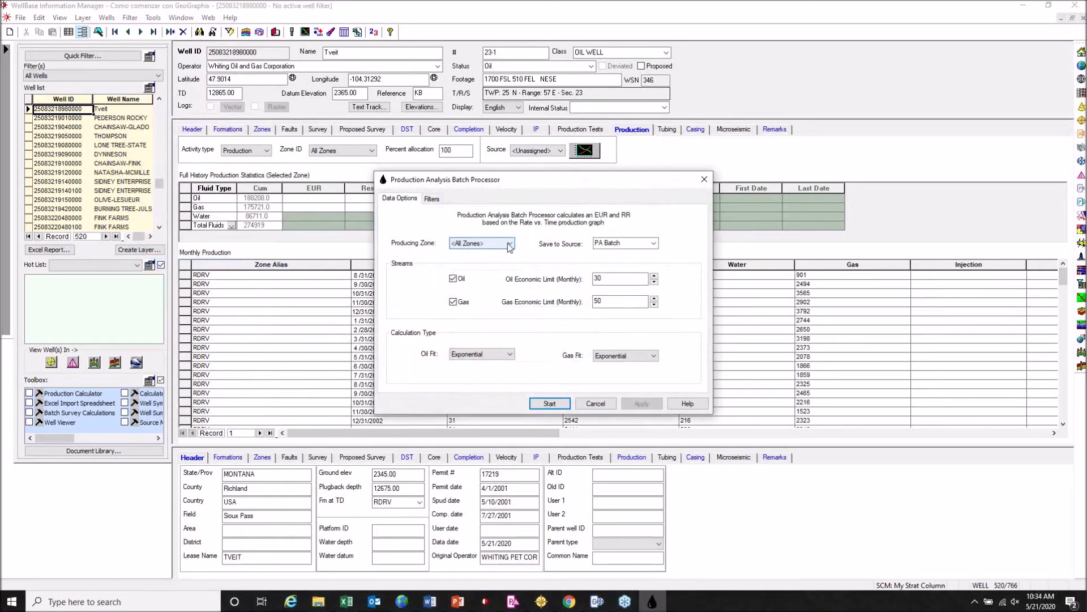
pyautogui.click(509, 244)
pyautogui.click(510, 244)
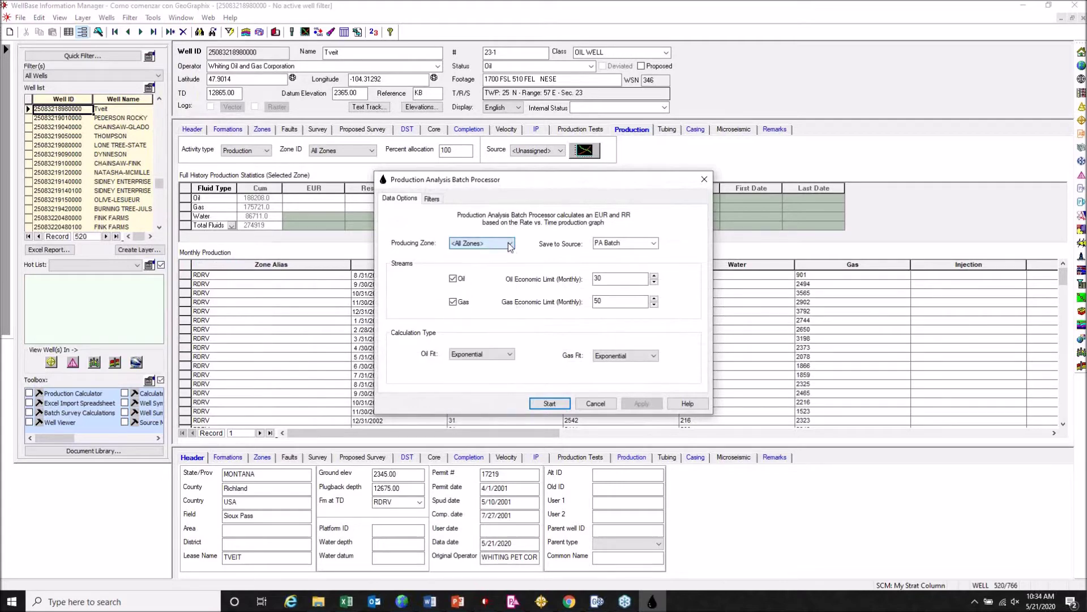
pyautogui.click(549, 404)
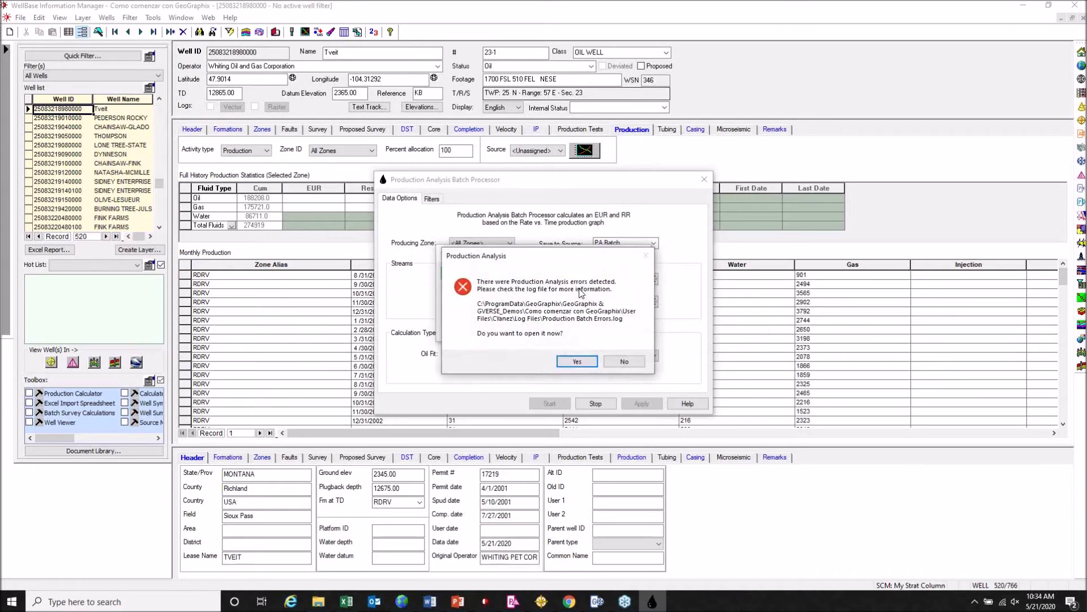
pyautogui.click(595, 364)
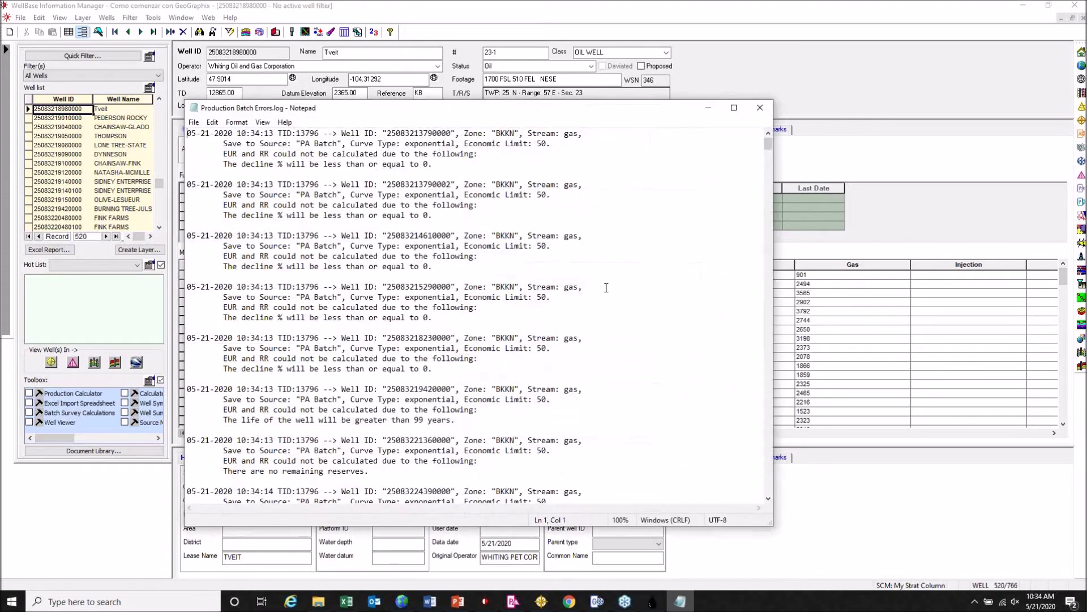
pyautogui.click(760, 107)
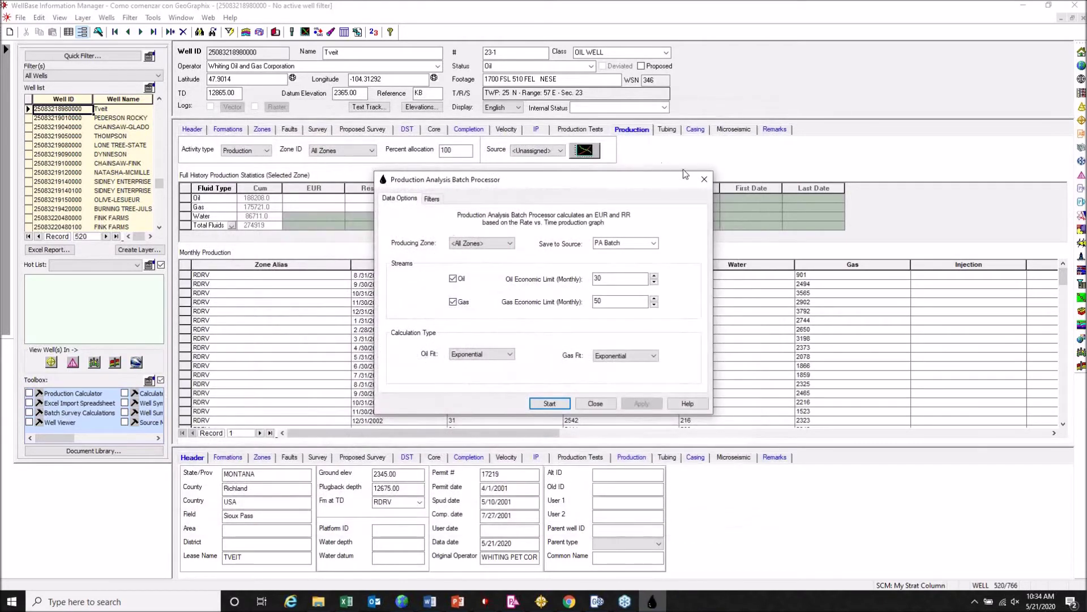
pyautogui.click(703, 181)
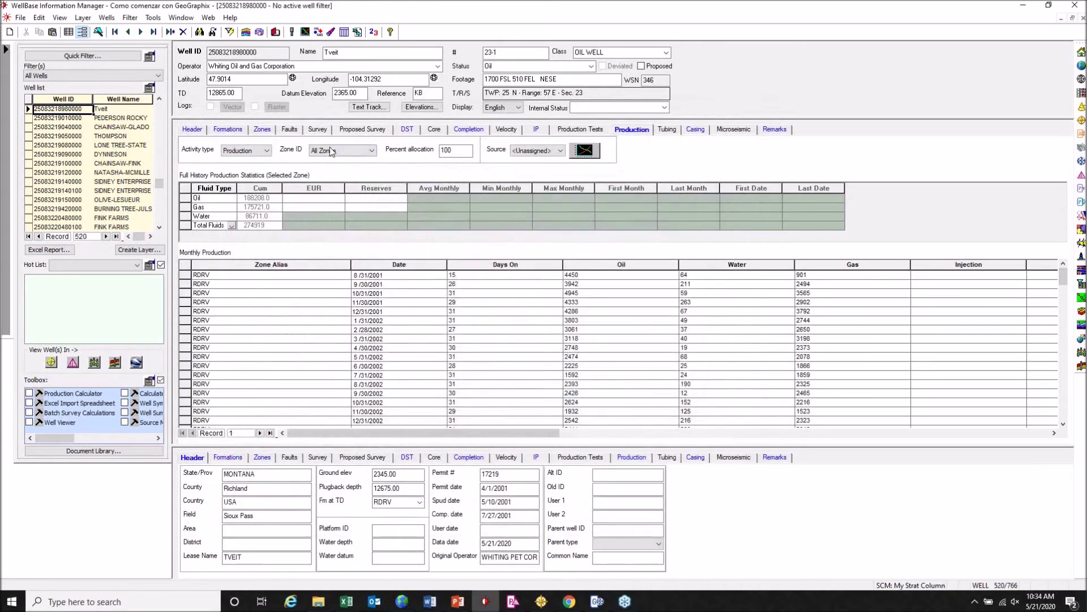
# - Set Zone ID to RDRV, scroll the monthly production grid, and review the Rate vs. Time chart
pyautogui.click(364, 151)
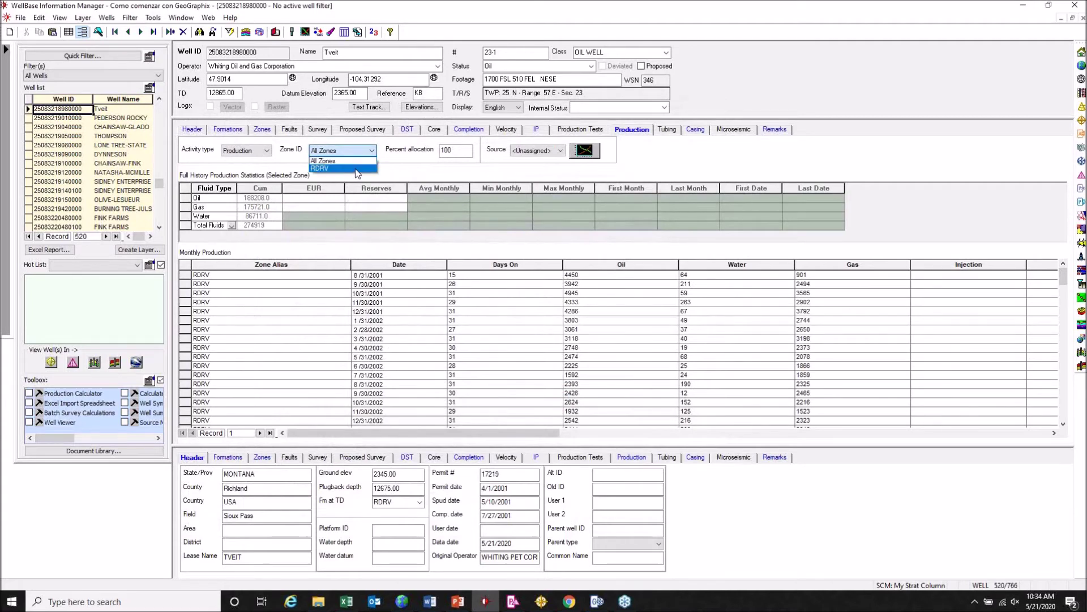
pyautogui.click(354, 169)
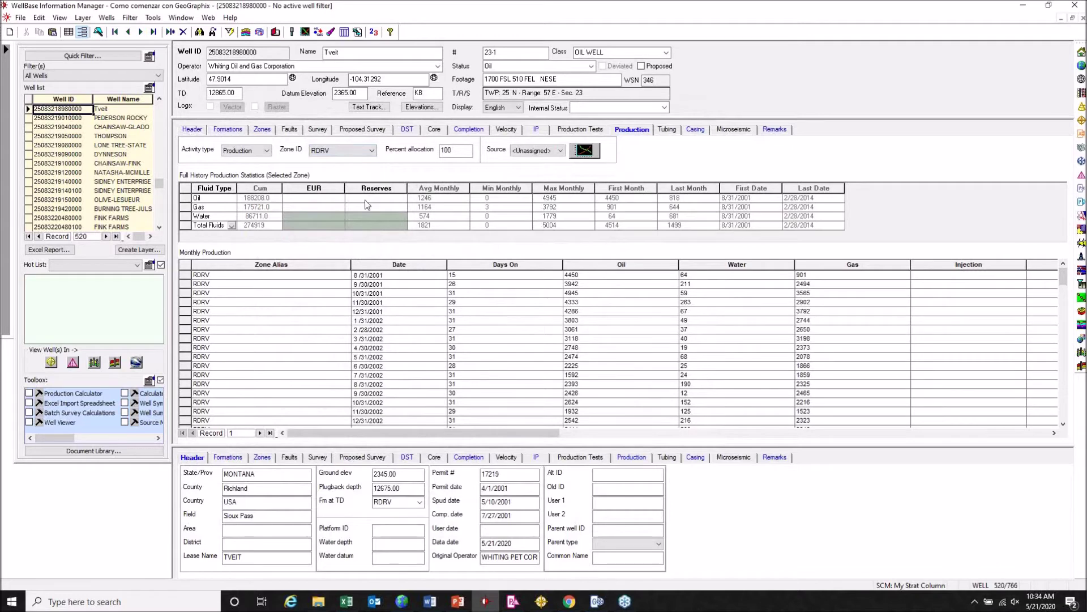
pyautogui.moveTo(1064, 278); pyautogui.dragTo(1064, 362)
pyautogui.scroll(5, 786, 392)
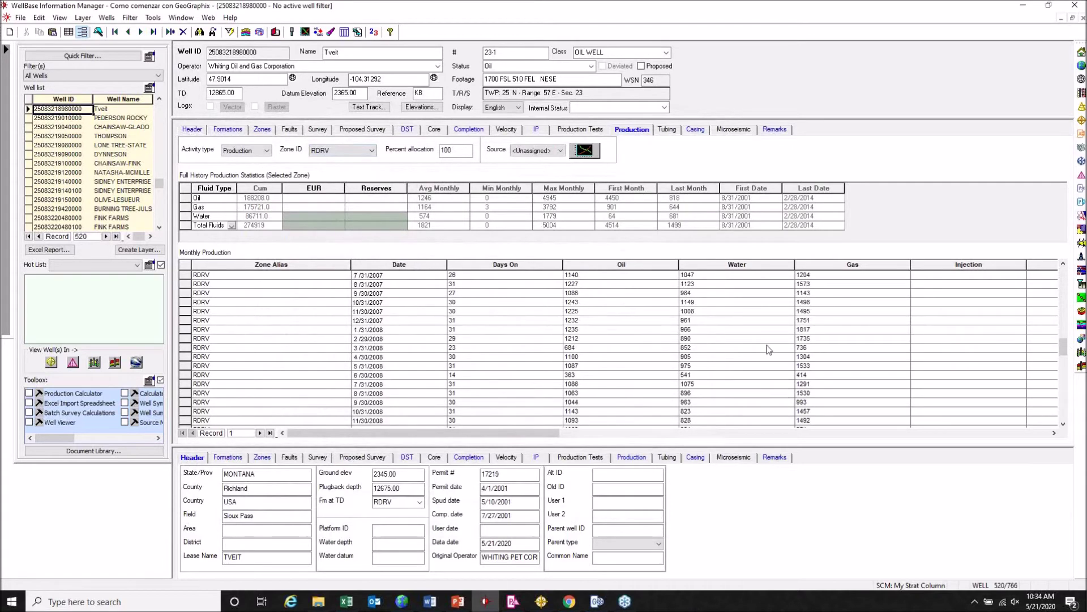
pyautogui.click(586, 151)
pyautogui.click(654, 601)
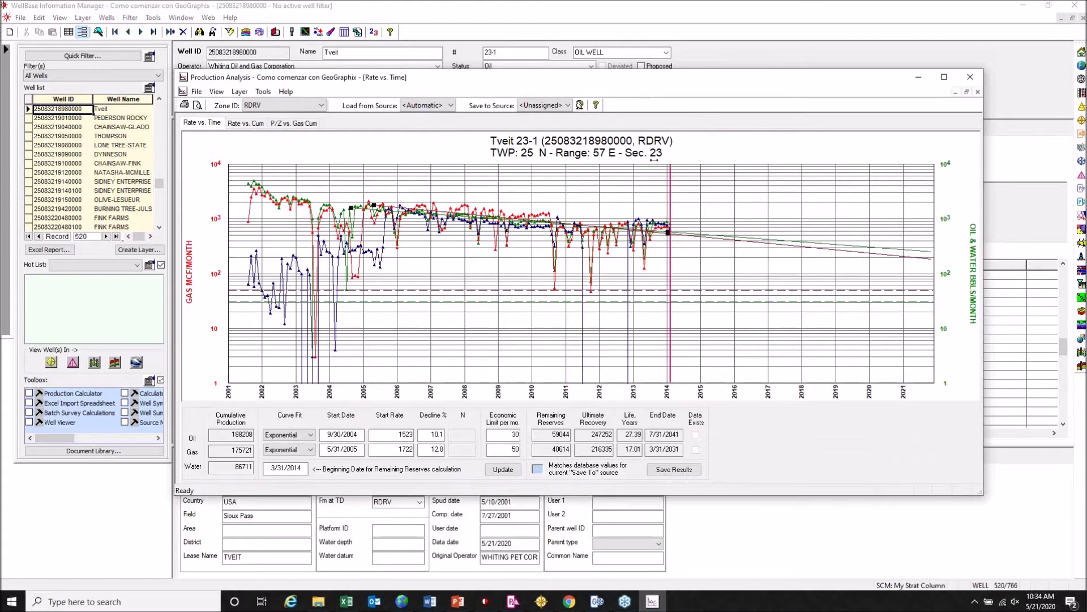
pyautogui.click(971, 77)
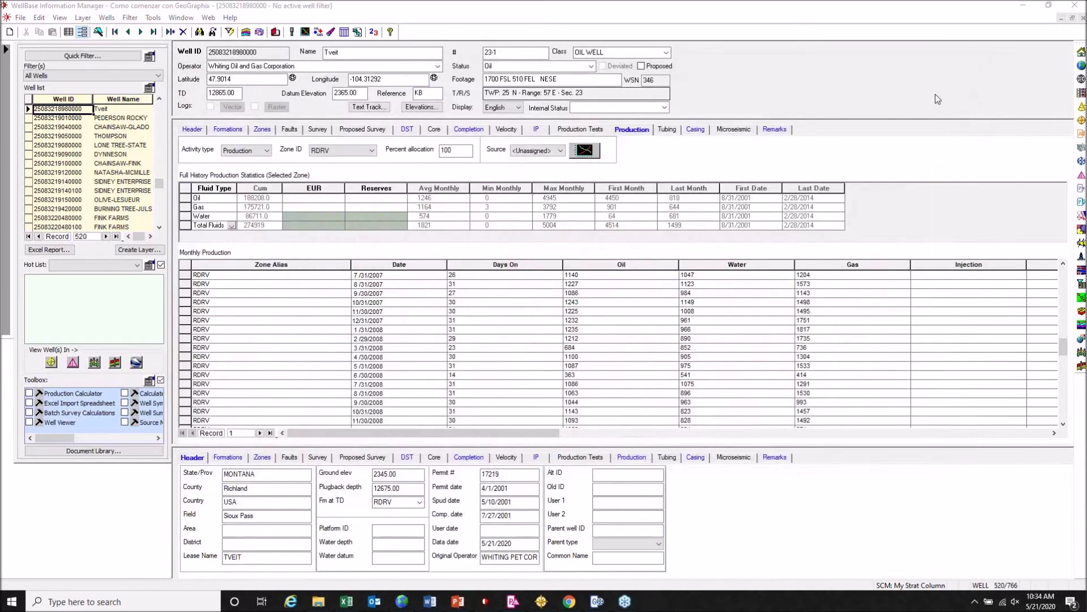
pyautogui.click(64, 138)
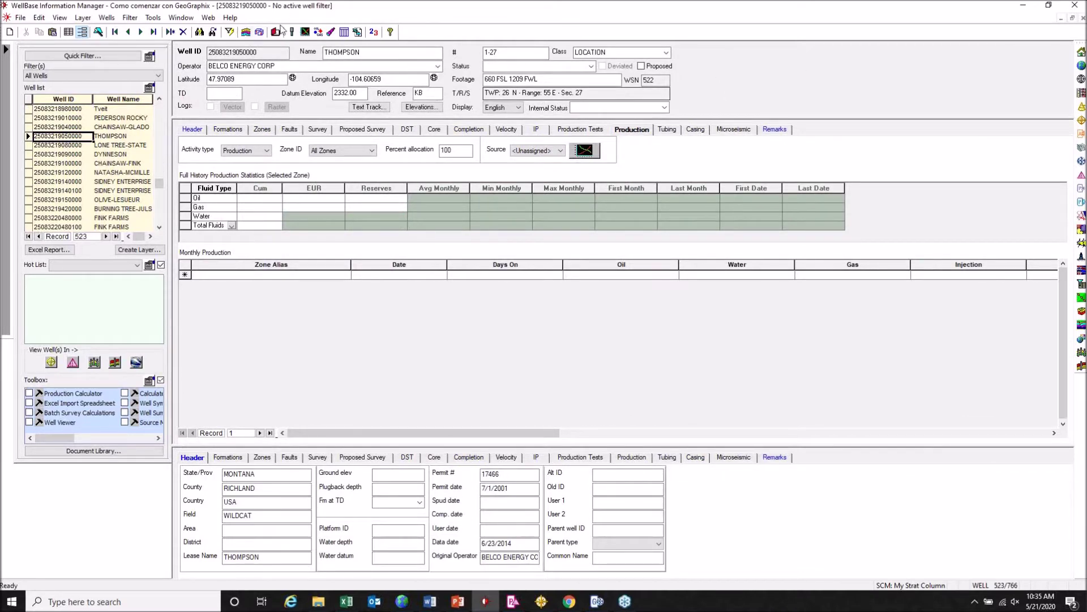
pyautogui.click(192, 129)
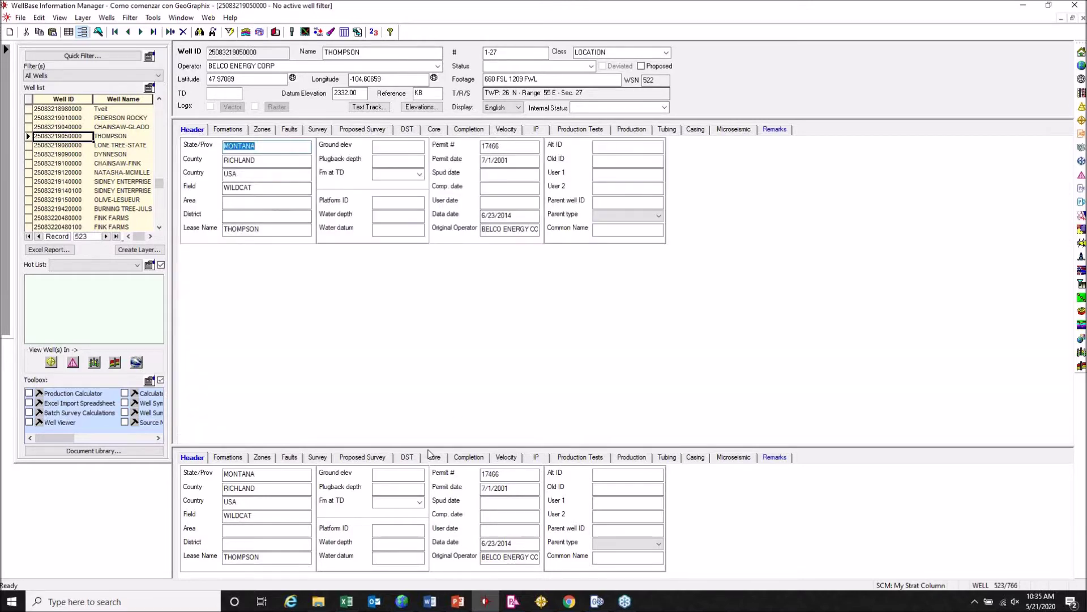
pyautogui.moveTo(430, 446); pyautogui.dragTo(441, 282)
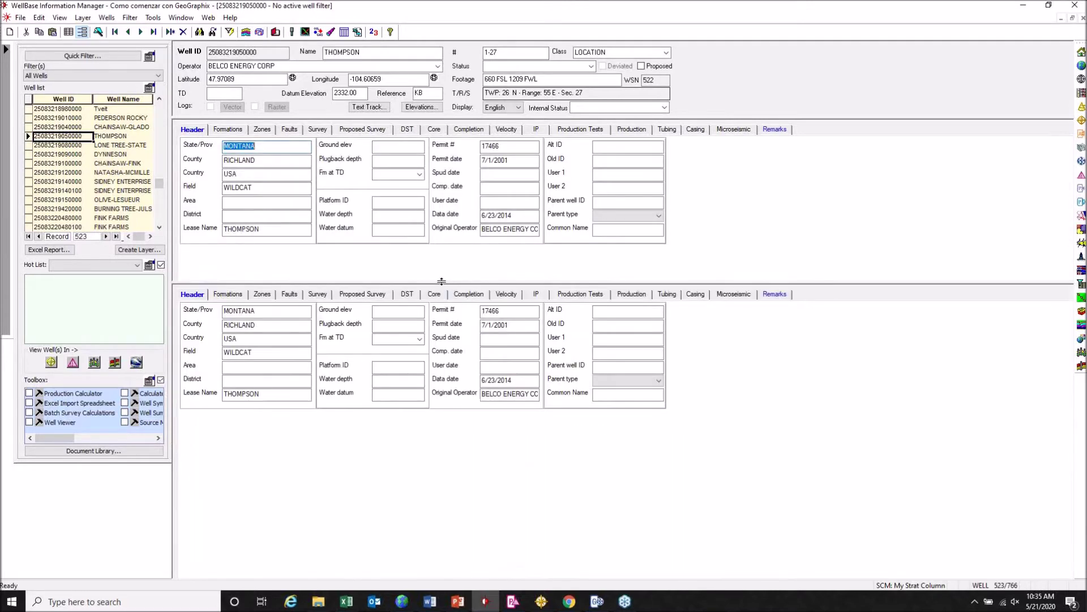
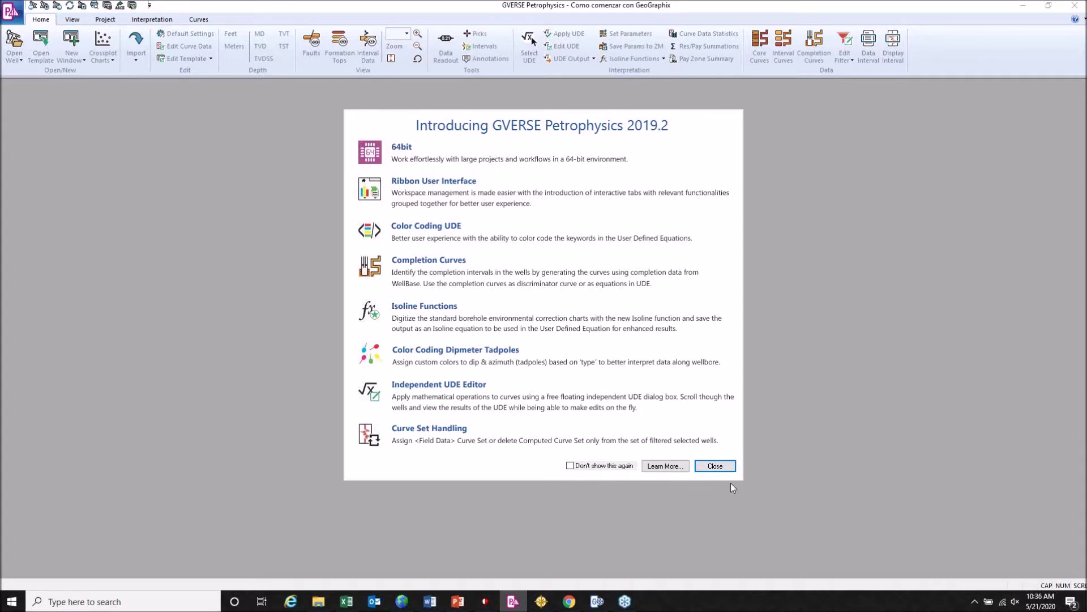
# - Dismiss the Introducing and Open Well dialogs and open LAS/LBS Import on the LAS folder
pyautogui.click(715, 465)
pyautogui.click(713, 167)
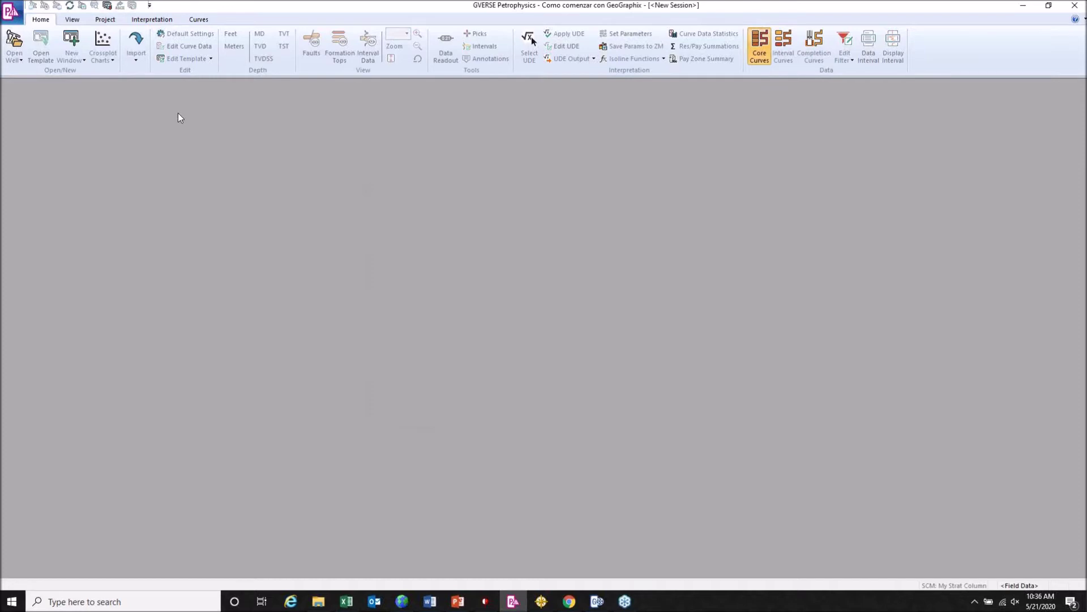
pyautogui.click(20, 18)
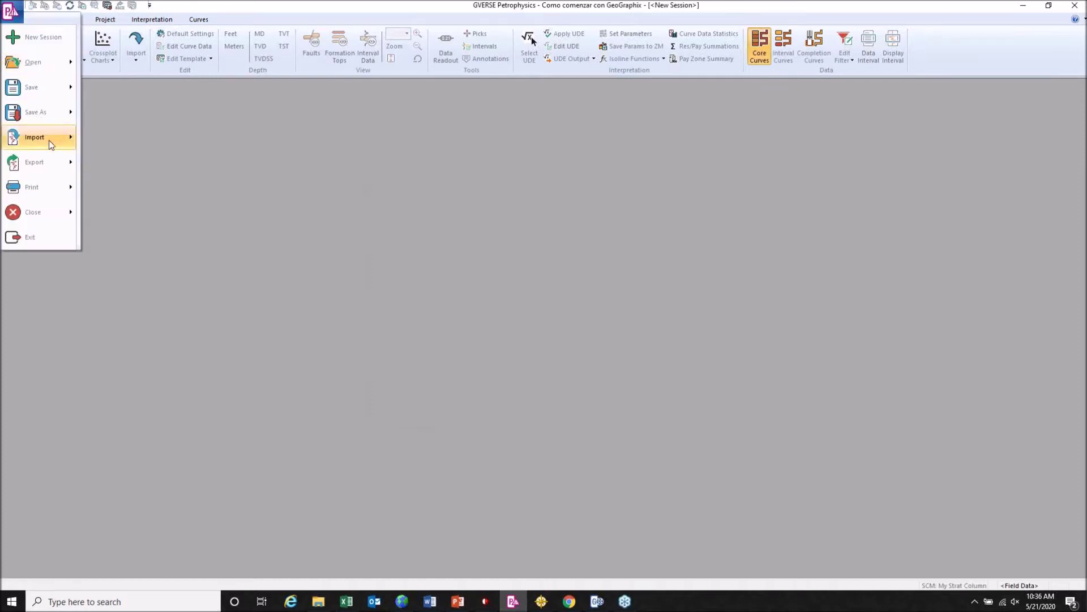
pyautogui.moveTo(61, 145)
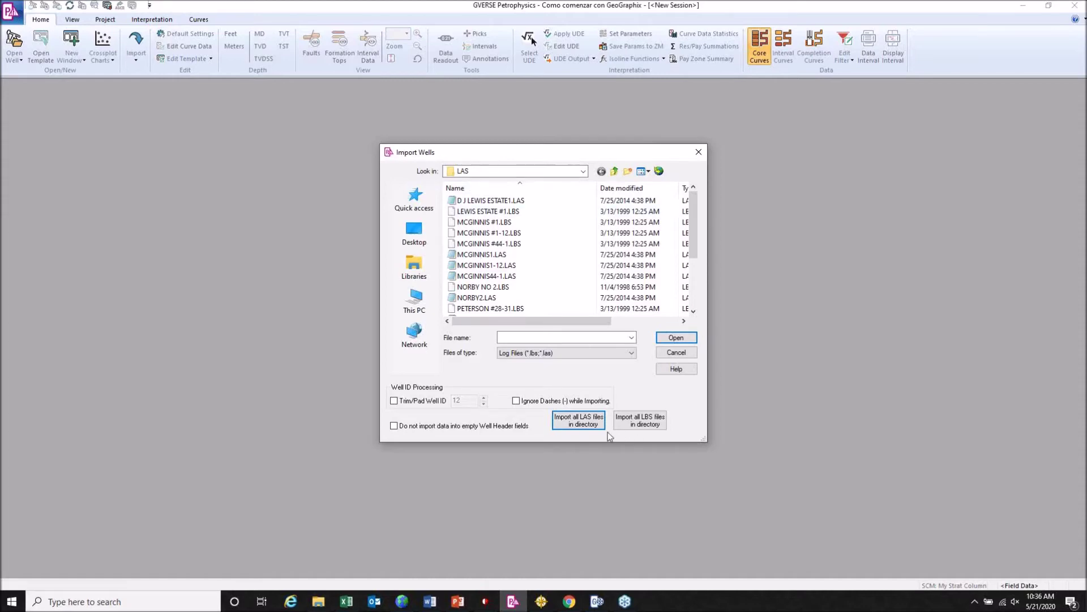
# - Import all LAS files in the directory using Automatic multi-well mode
pyautogui.click(586, 426)
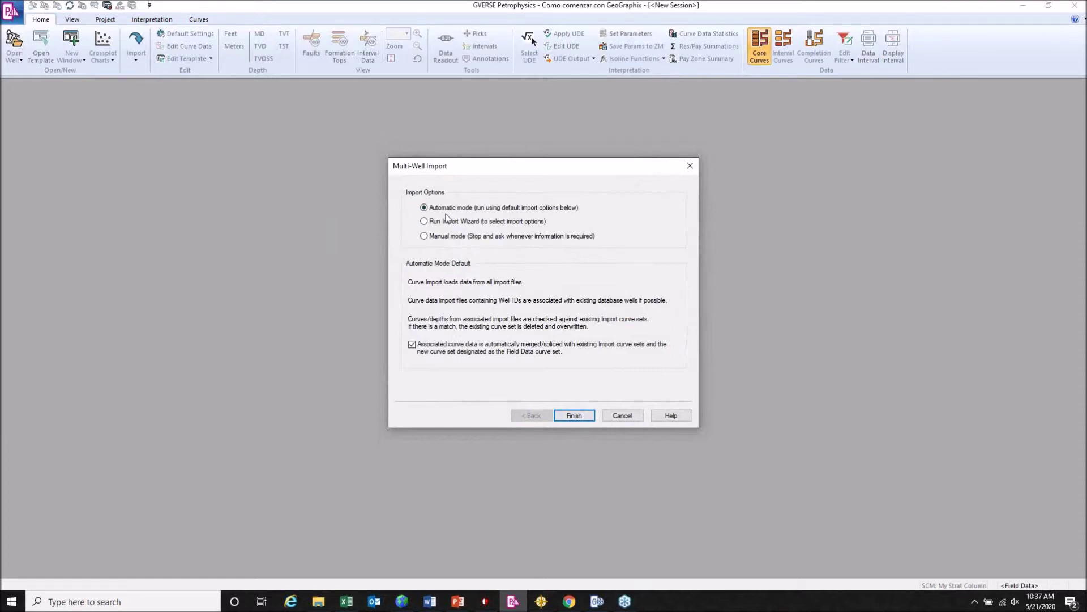
pyautogui.moveTo(487, 607)
pyautogui.click(578, 417)
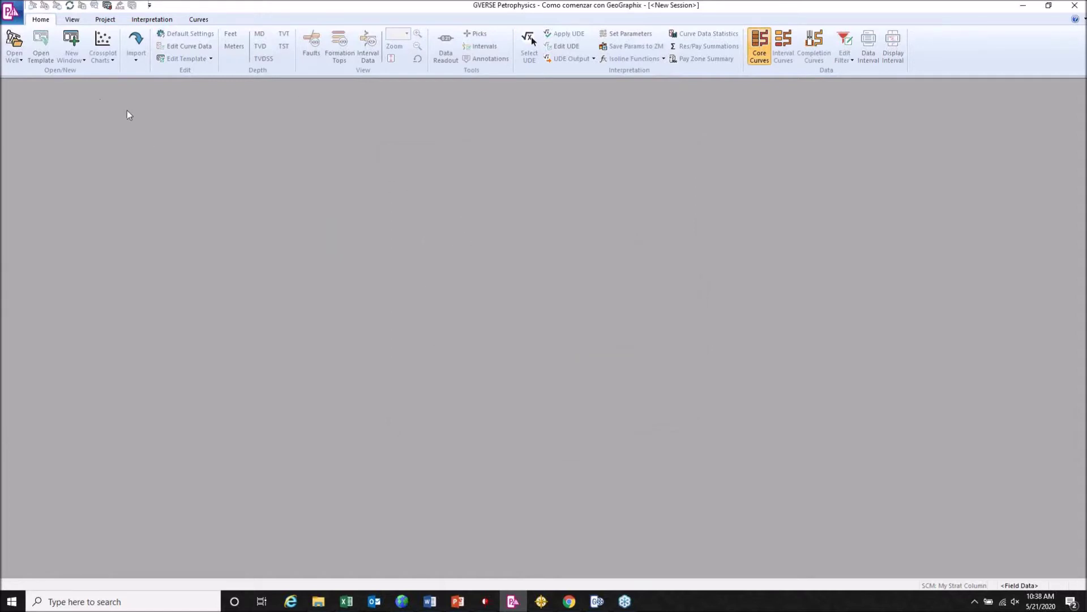
pyautogui.click(14, 45)
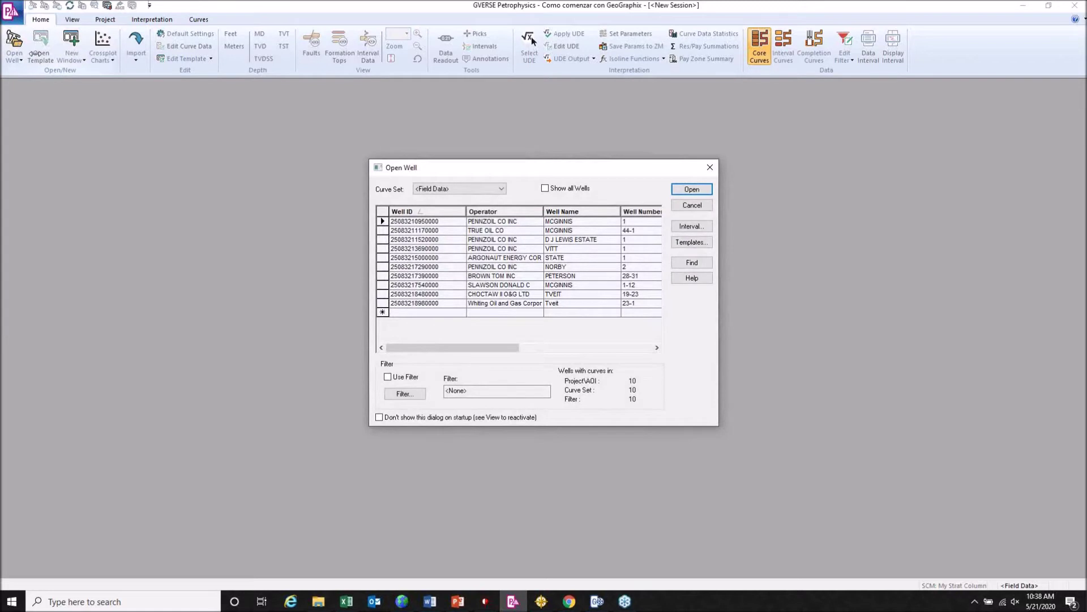
pyautogui.moveTo(571, 171); pyautogui.dragTo(530, 167)
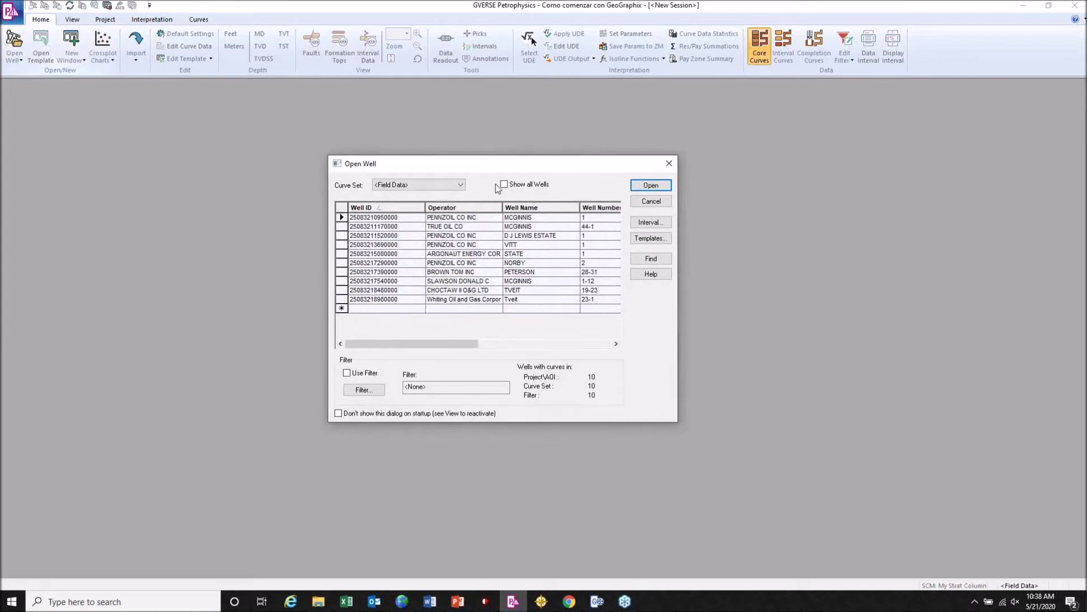
pyautogui.click(398, 227)
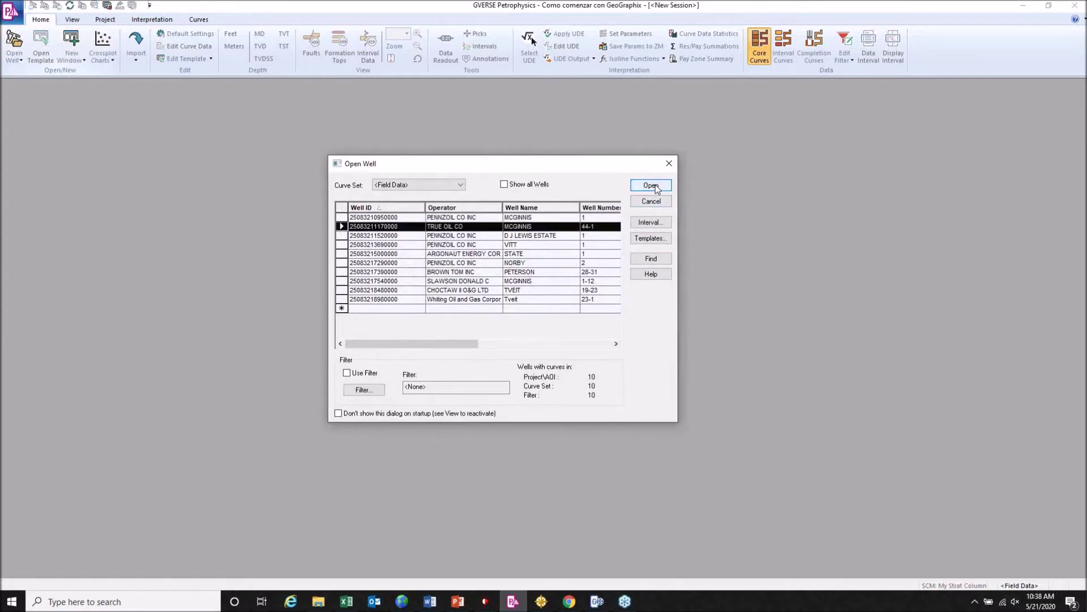
pyautogui.click(651, 186)
pyautogui.moveTo(413, 212); pyautogui.dragTo(413, 398)
pyautogui.click(409, 89)
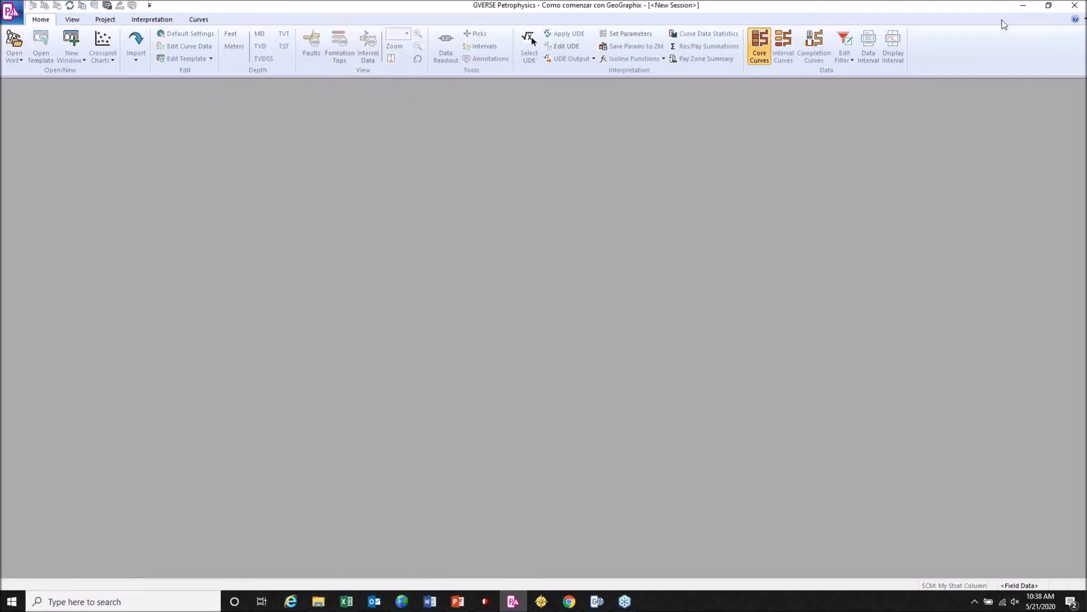
# - Minimize GVERSE and filter the WellBase well list to 'Wells with curves' (10 wells)
pyautogui.click(1023, 5)
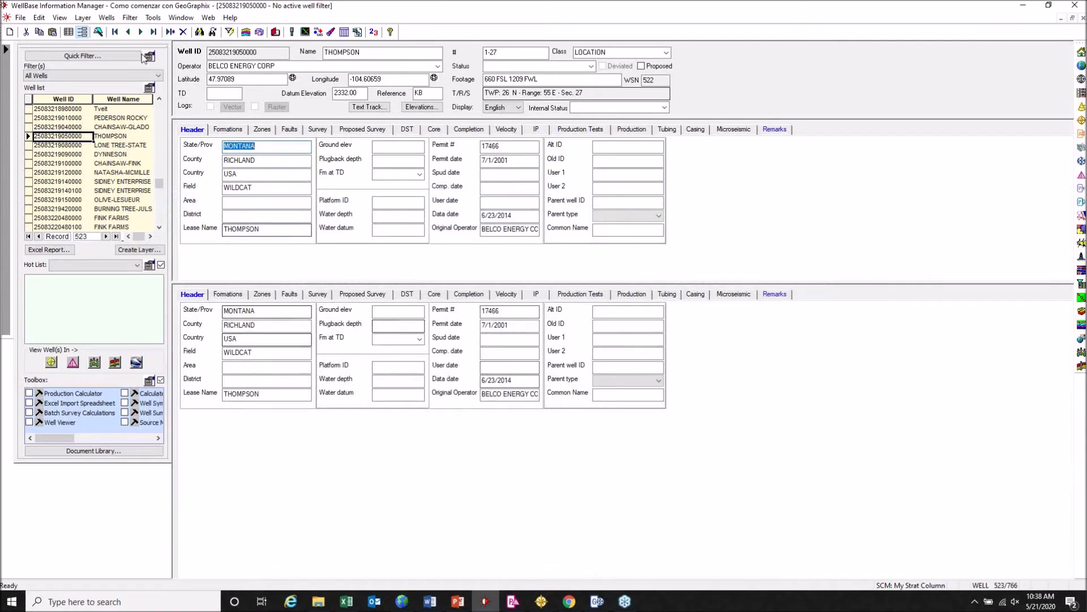
pyautogui.click(141, 76)
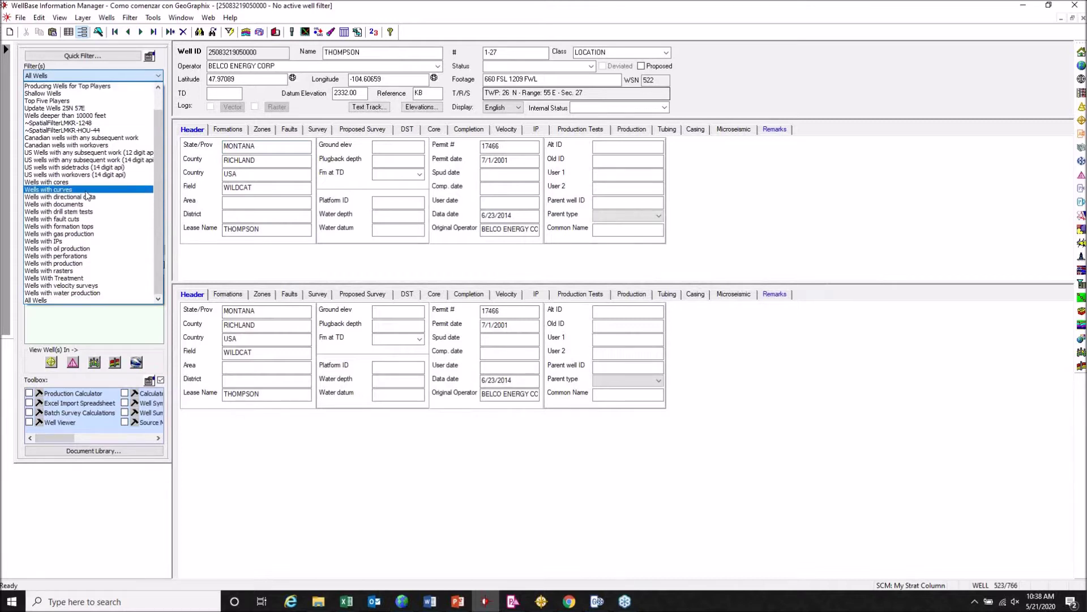
pyautogui.click(85, 189)
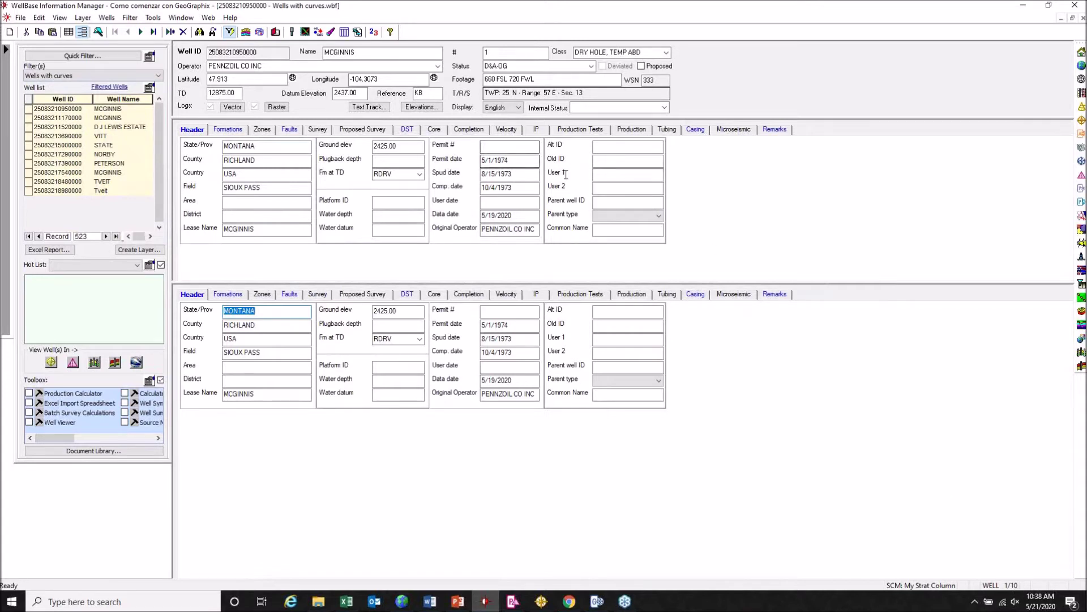
# - View the McGinnis well's curves, switching between the Import1 and <Field Data> curve sets
pyautogui.click(238, 107)
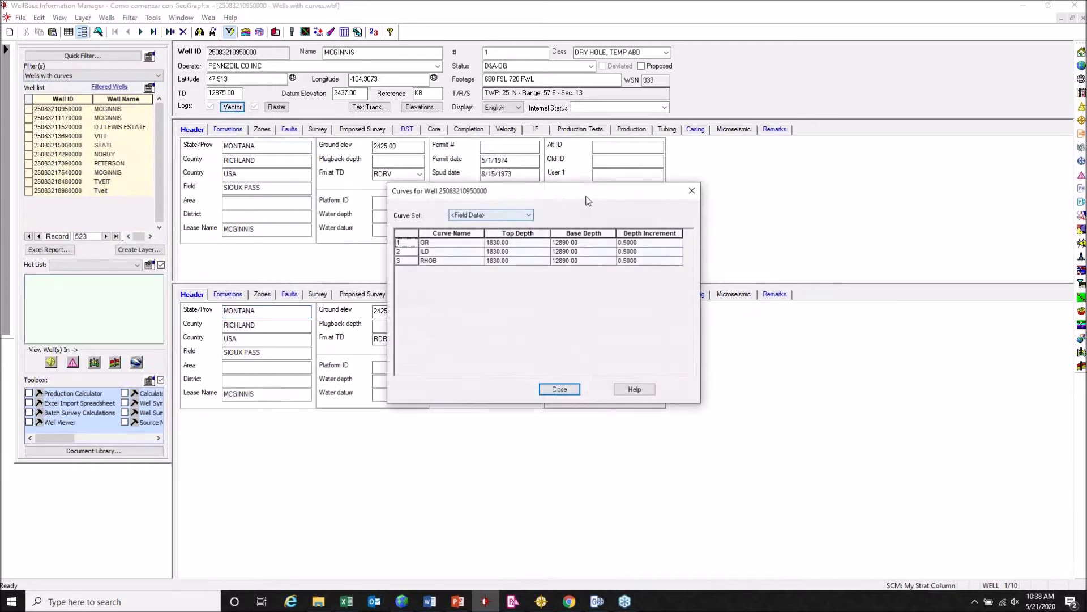
pyautogui.moveTo(586, 198); pyautogui.dragTo(629, 168)
pyautogui.click(561, 186)
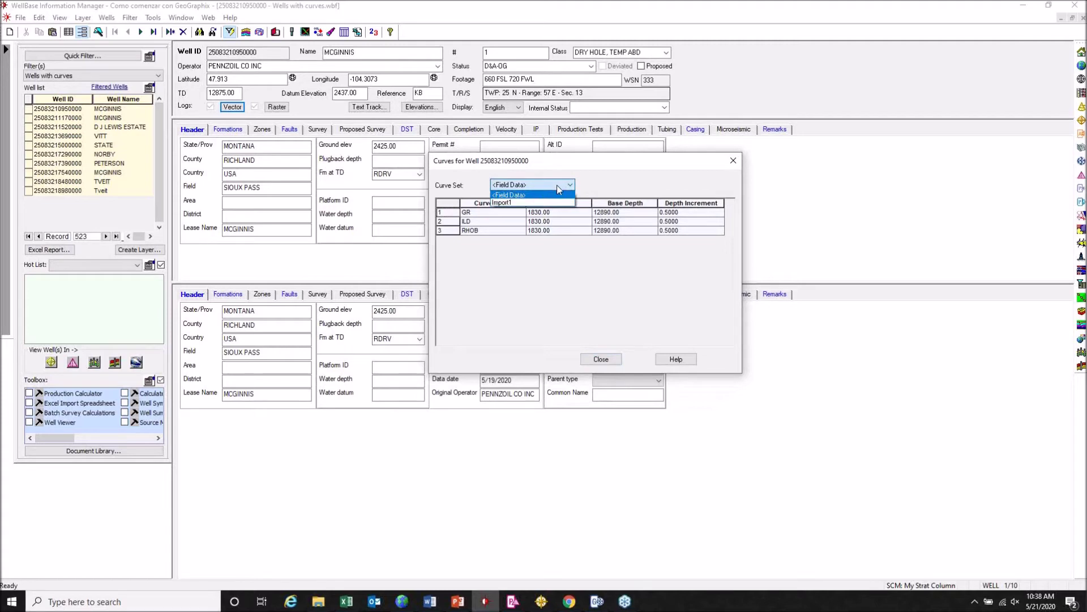
pyautogui.click(549, 201)
pyautogui.click(556, 186)
pyautogui.click(530, 201)
pyautogui.click(536, 186)
pyautogui.click(530, 193)
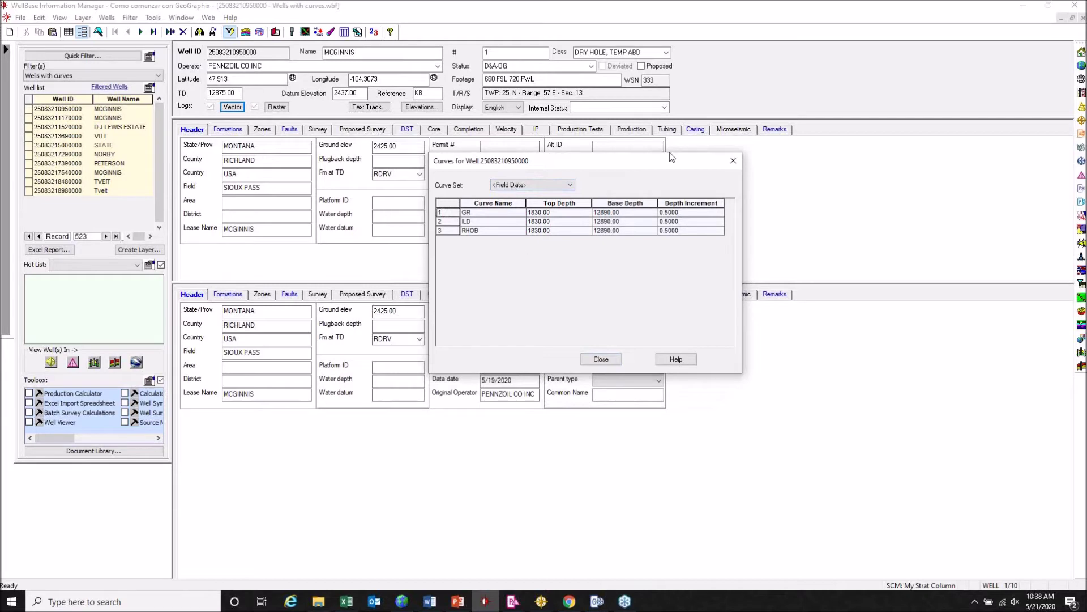
pyautogui.click(733, 160)
# - Check the curves of TVEIT 19-23 and Tveit 23-1 (14 curves, 1920.50–12882.00)
pyautogui.click(88, 182)
pyautogui.click(232, 106)
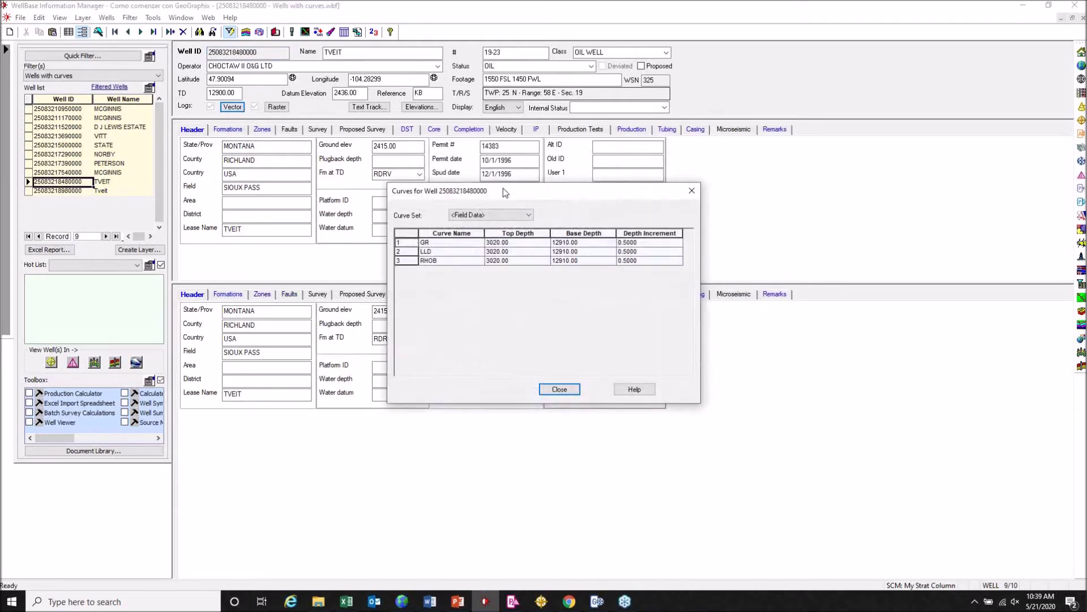
pyautogui.click(691, 191)
pyautogui.click(74, 191)
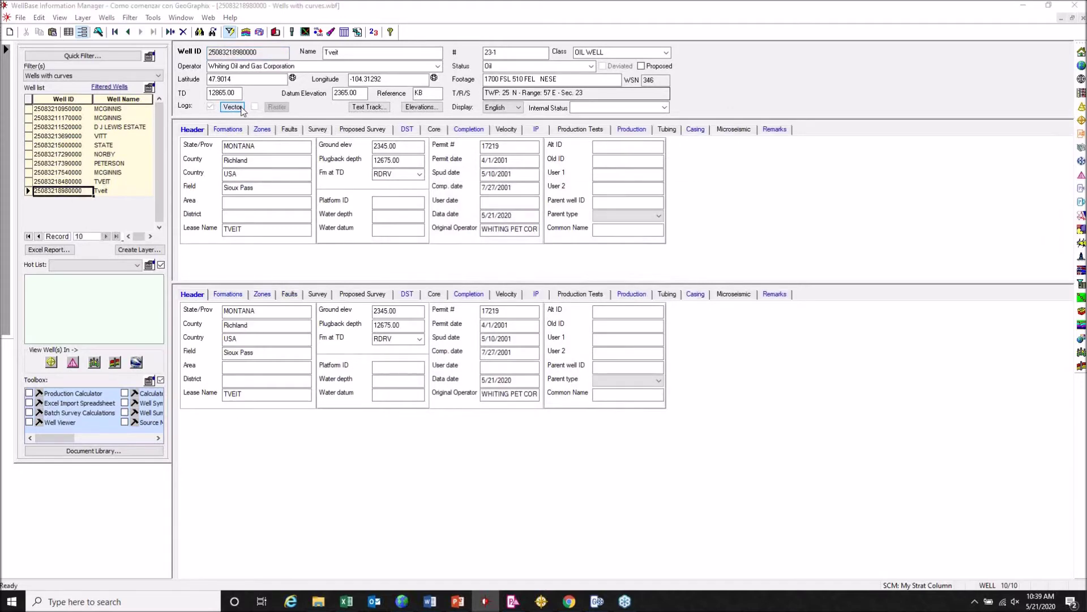
pyautogui.click(243, 108)
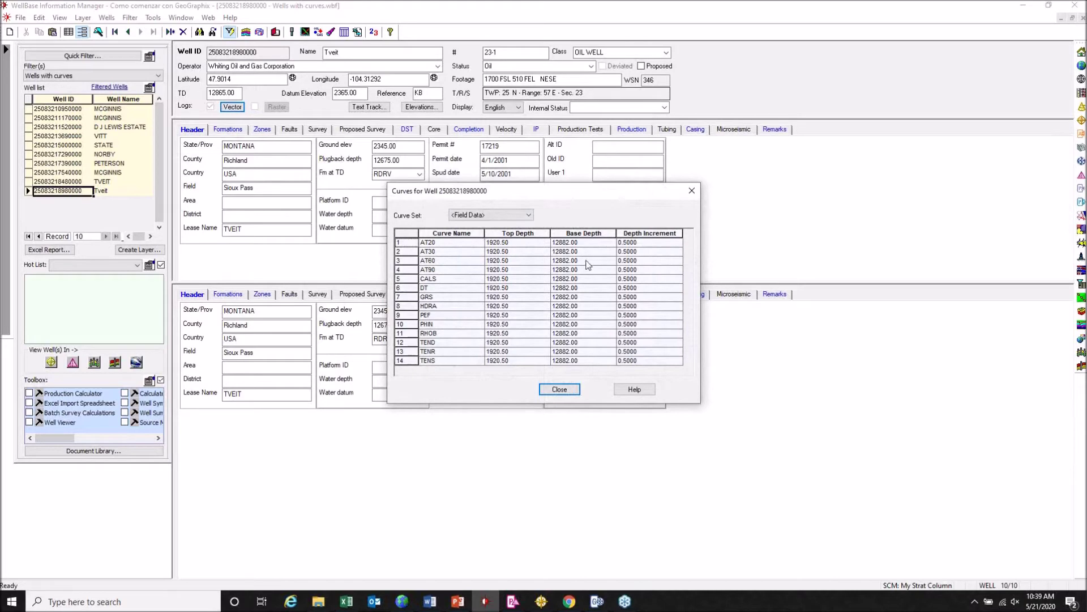
pyautogui.click(693, 191)
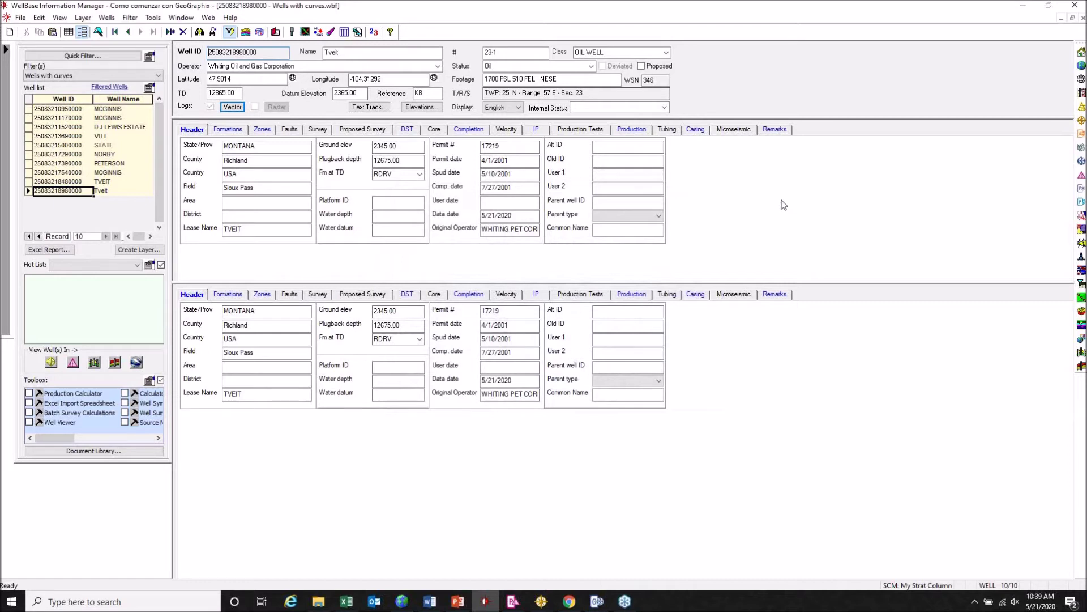
pyautogui.click(1081, 94)
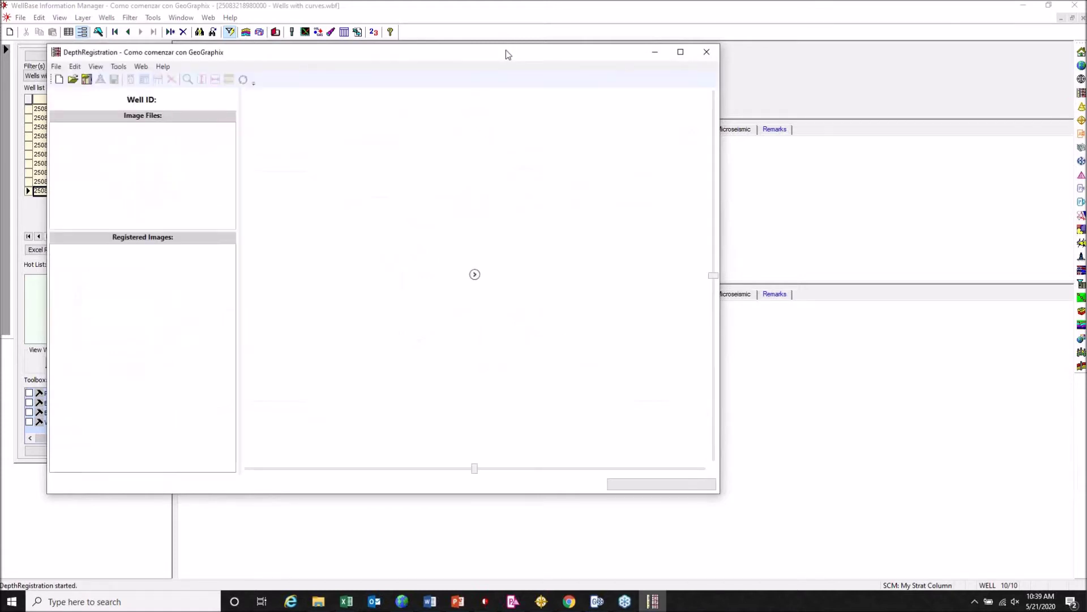
pyautogui.moveTo(515, 56); pyautogui.dragTo(683, 75)
pyautogui.click(224, 86)
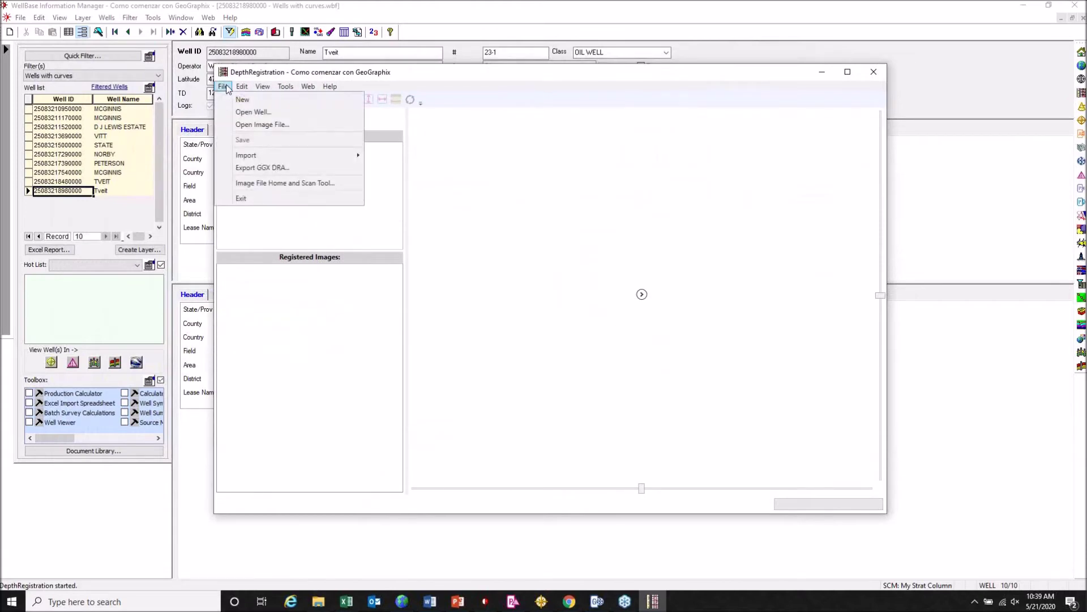
pyautogui.click(273, 117)
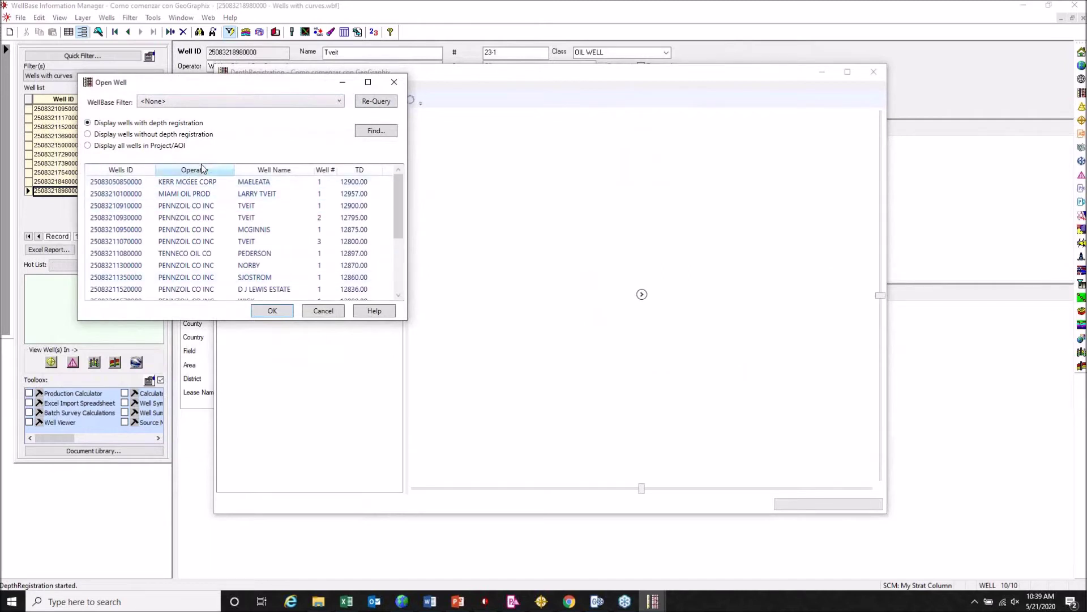
pyautogui.click(150, 135)
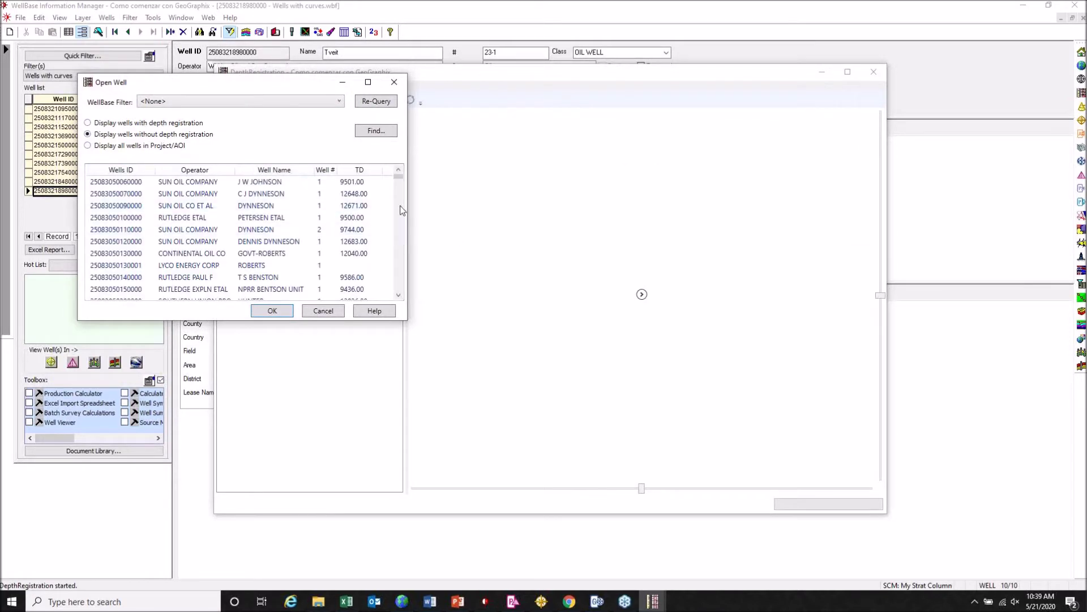
pyautogui.moveTo(399, 180); pyautogui.dragTo(396, 311)
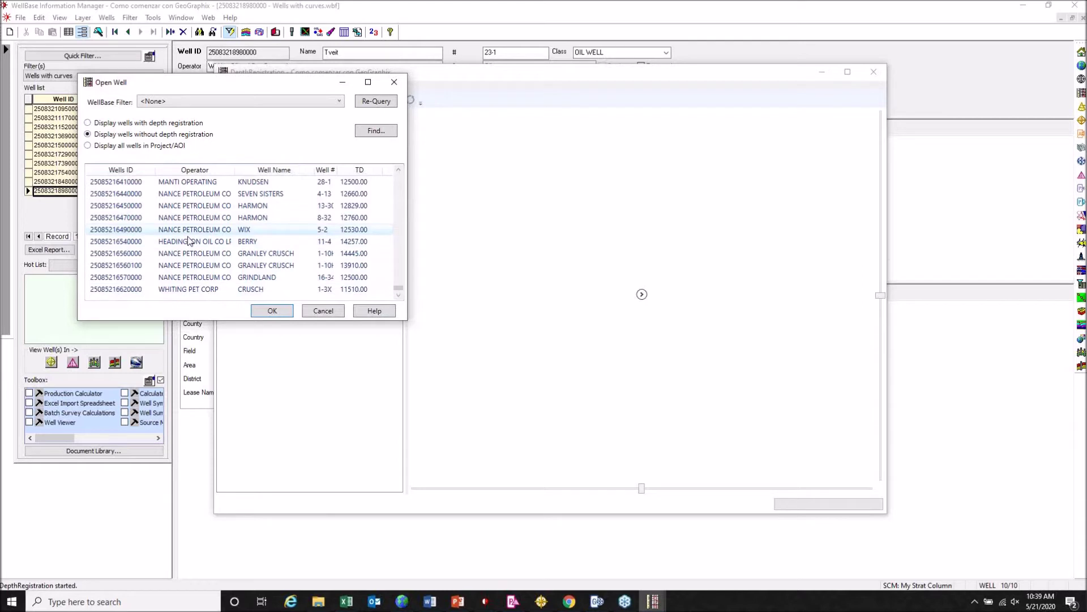
pyautogui.click(266, 242)
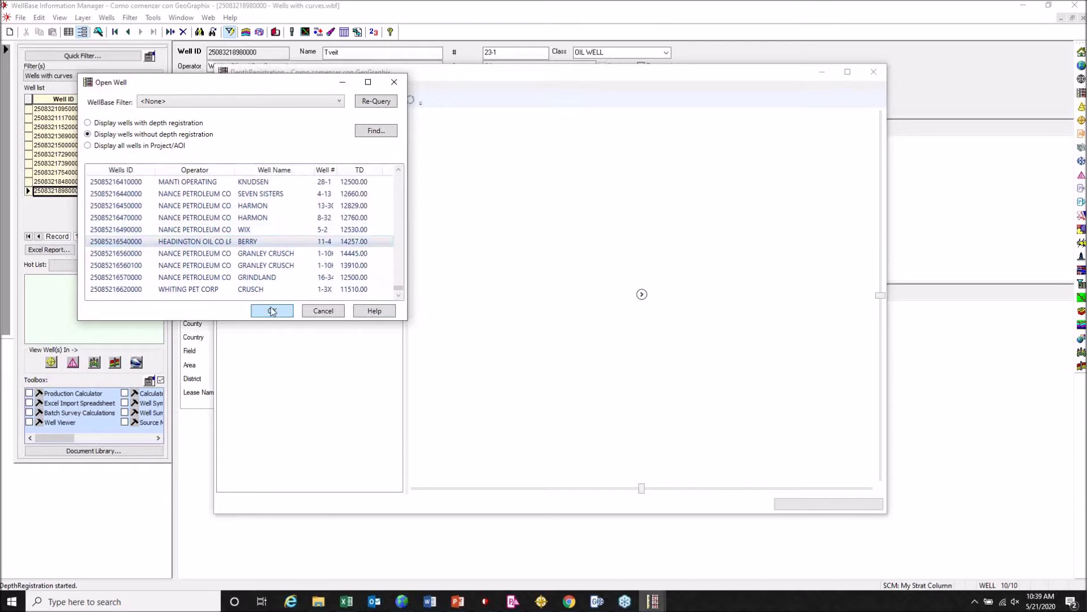
pyautogui.click(272, 310)
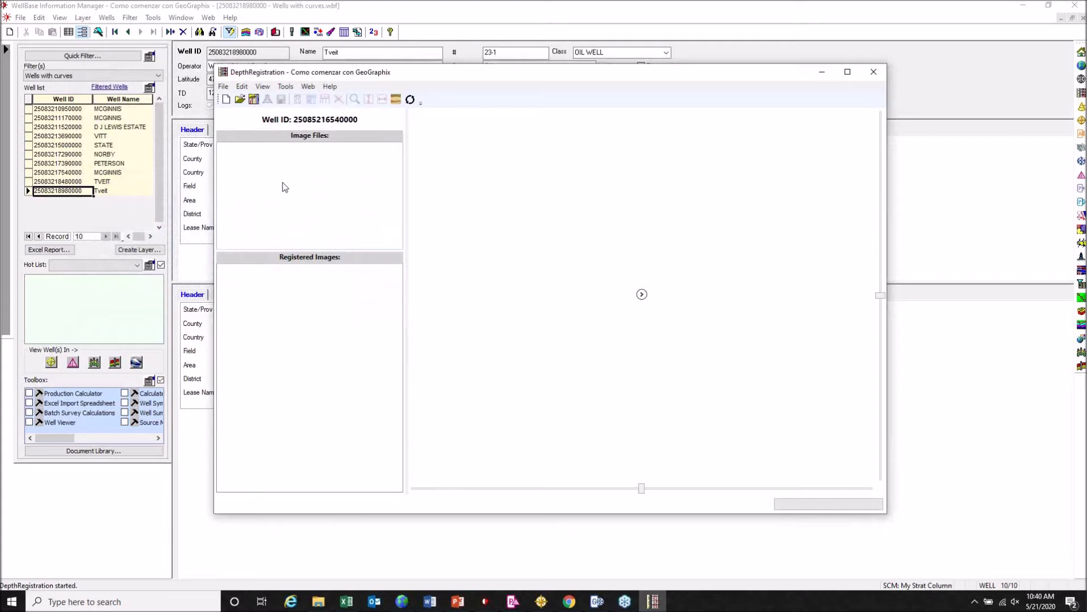
# - Open core photo-2.bmp as the well's image, showing all file types to find it
pyautogui.click(254, 100)
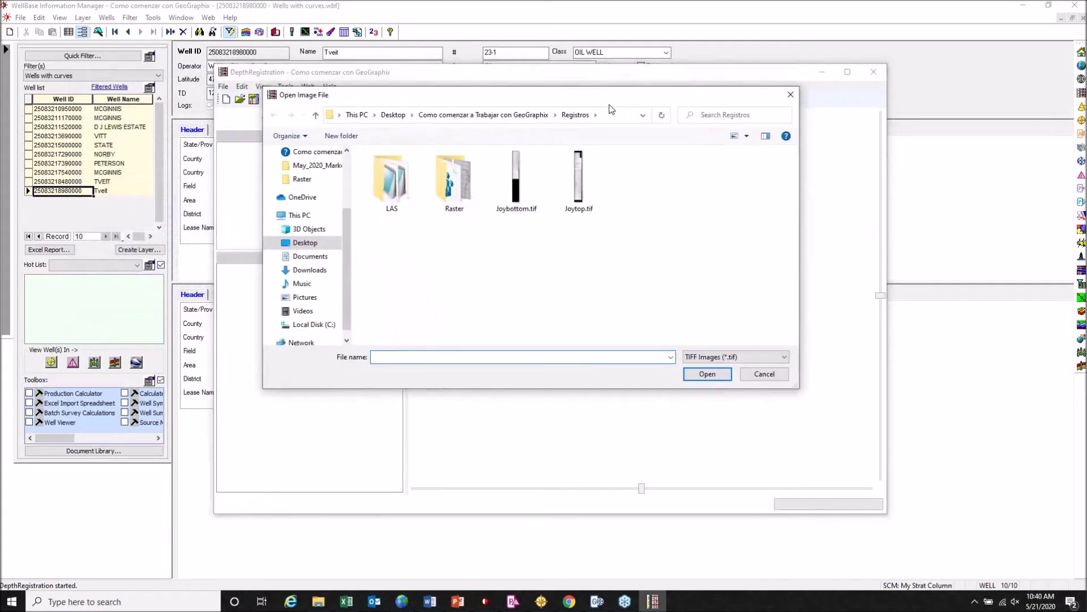
pyautogui.click(860, 366)
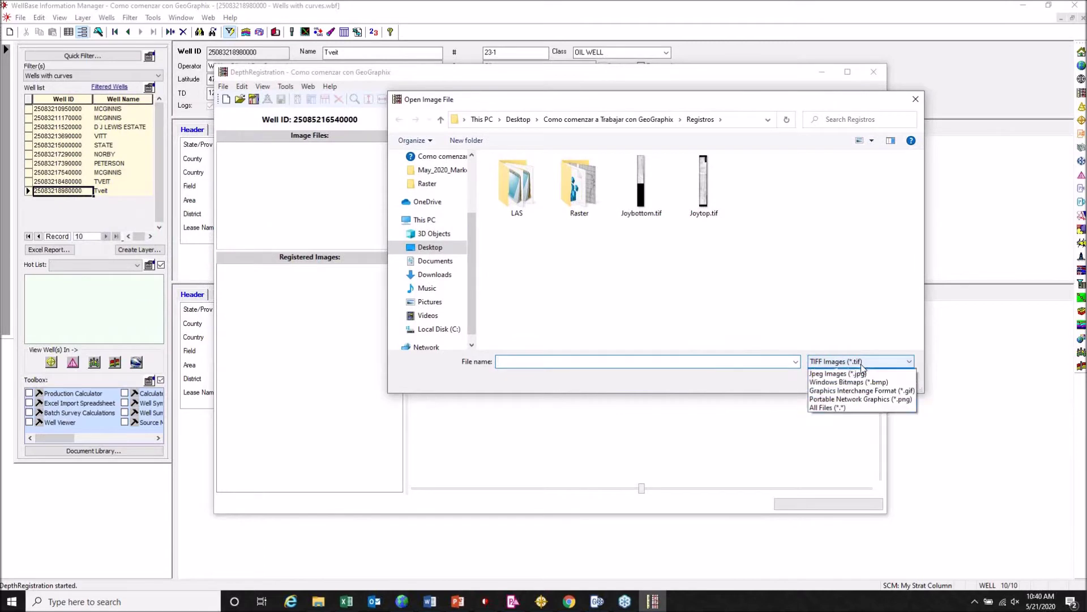
pyautogui.click(827, 415)
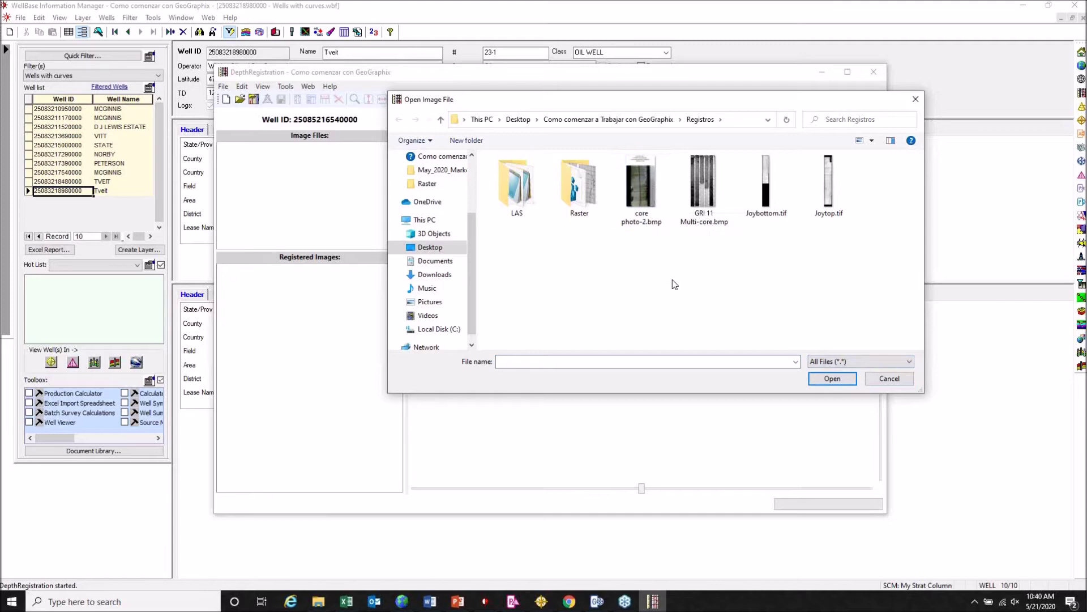
pyautogui.click(651, 203)
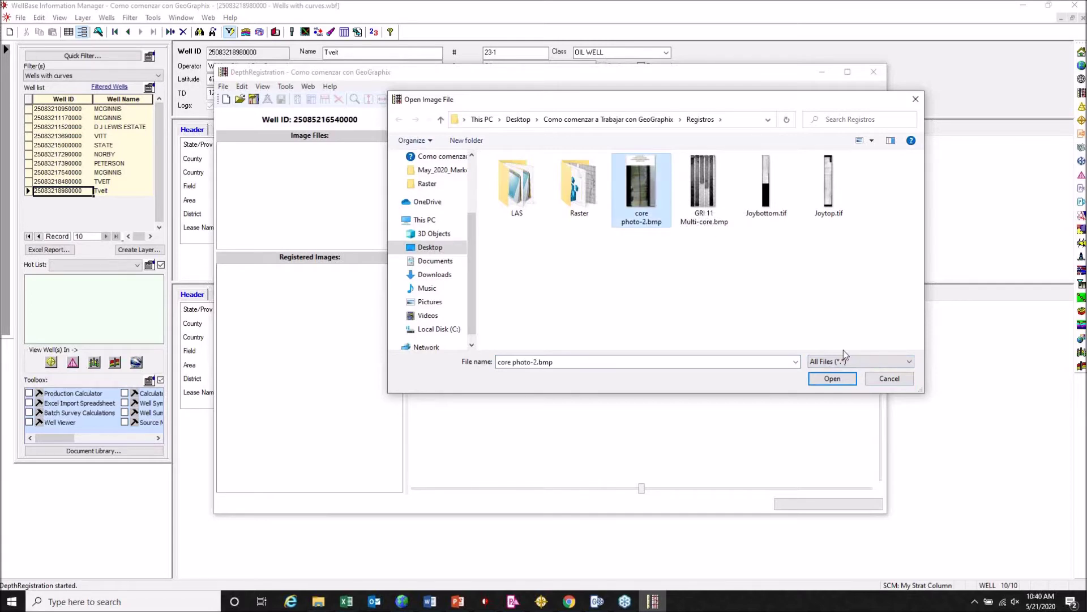
pyautogui.click(839, 380)
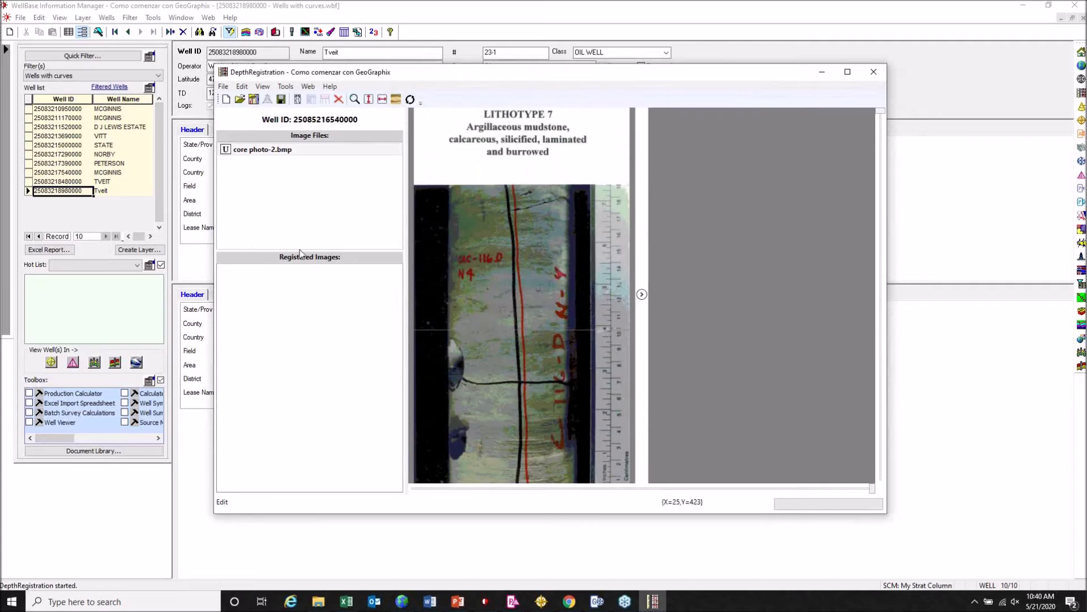
# - Define the log section's top corners at 5000 ft and name the image 'Foto de nucle'
pyautogui.click(298, 101)
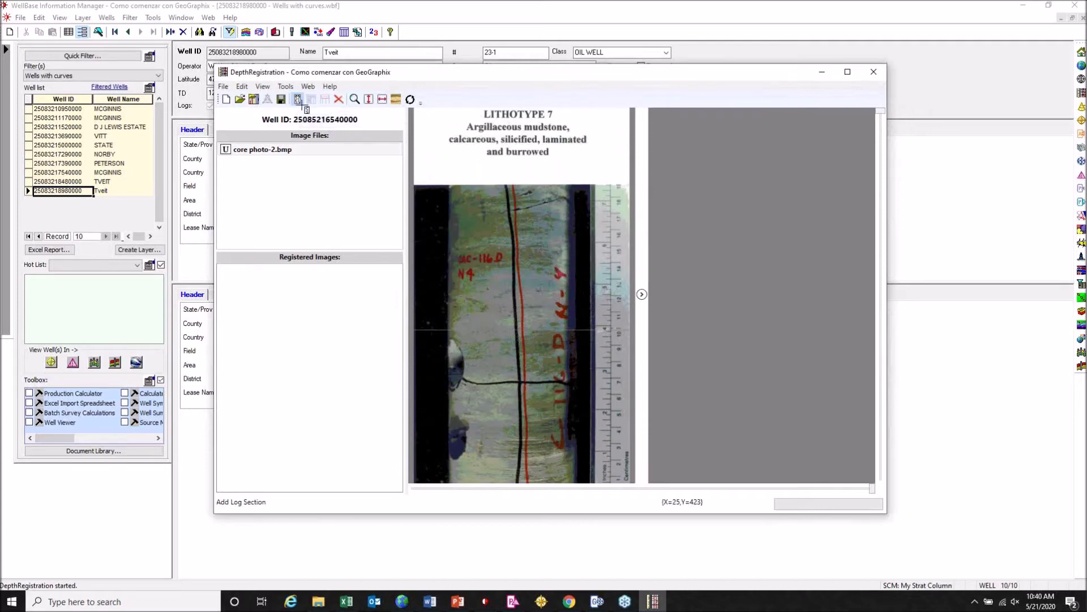
pyautogui.click(415, 183)
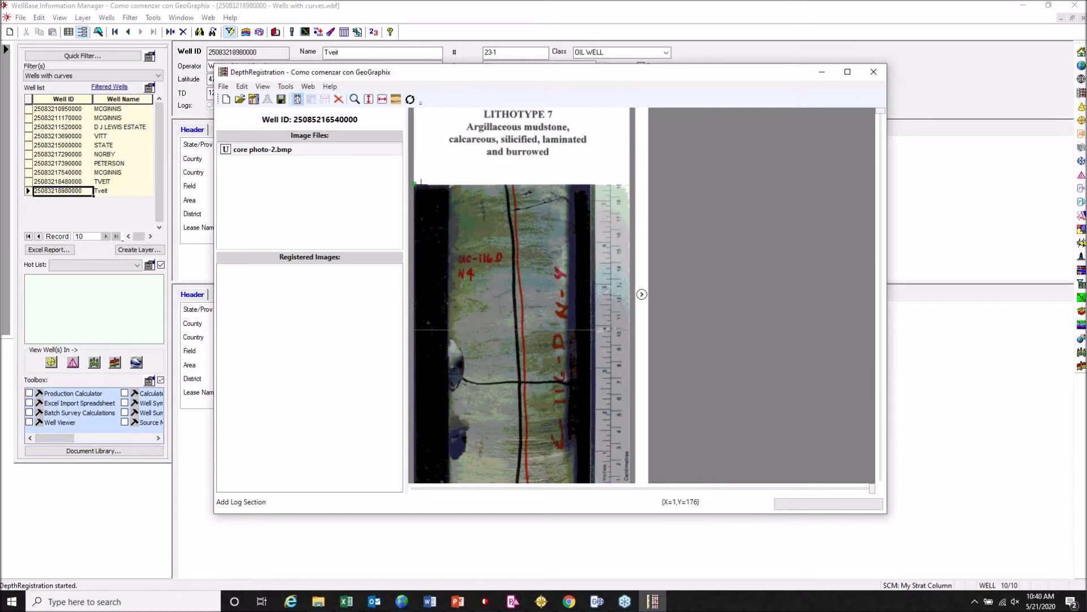
pyautogui.click(626, 184)
pyautogui.moveTo(311, 97)
pyautogui.mouseDown()
pyautogui.moveTo(851, 170)
pyautogui.moveTo(899, 133)
pyautogui.mouseUp()
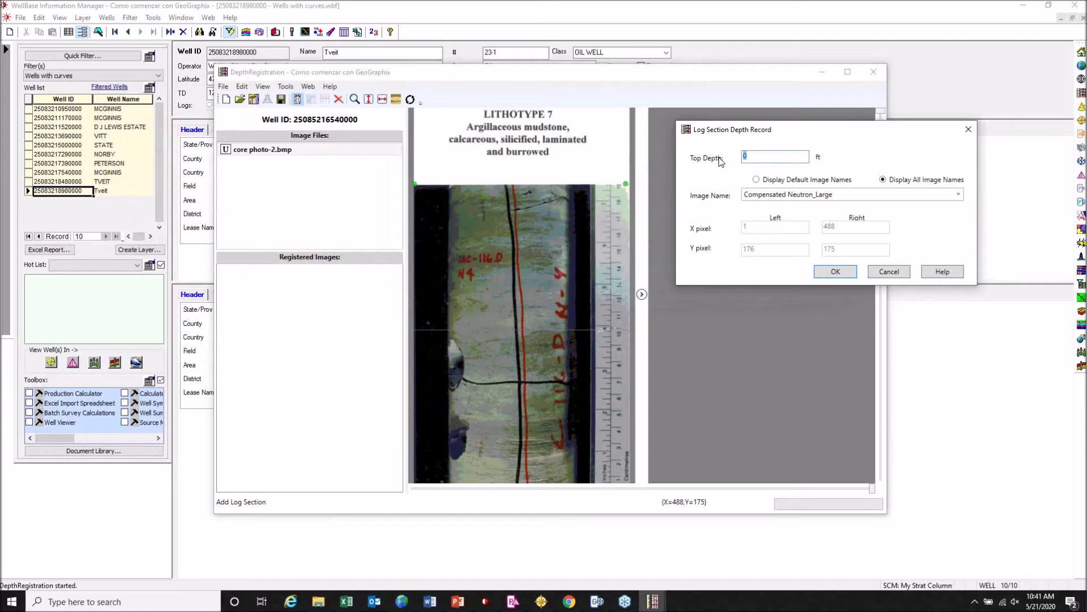
pyautogui.write('5000')
pyautogui.moveTo(849, 194); pyautogui.dragTo(746, 194)
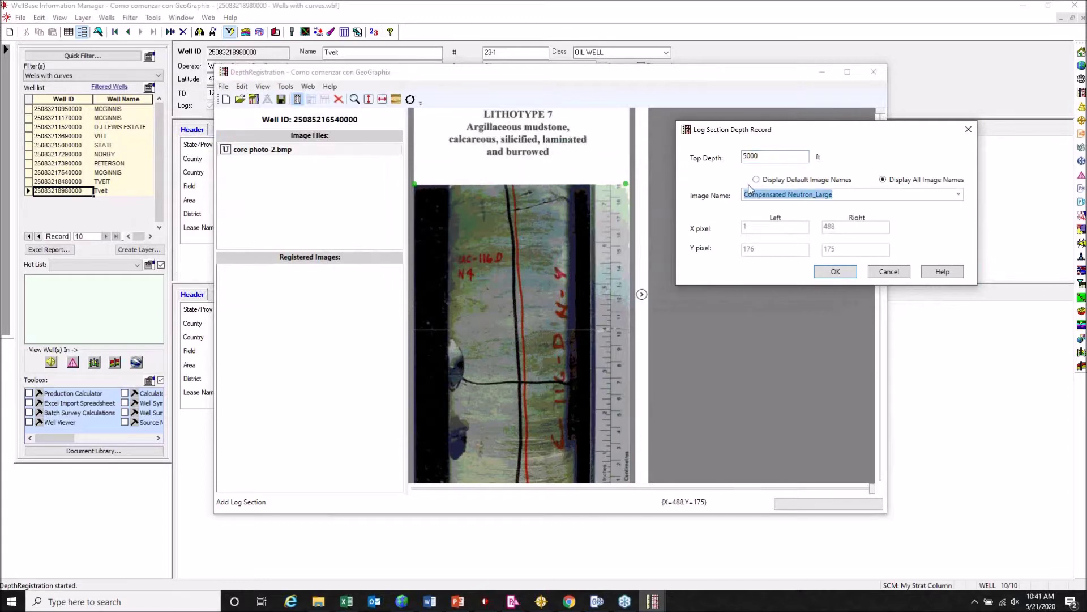
pyautogui.write('Foto de')
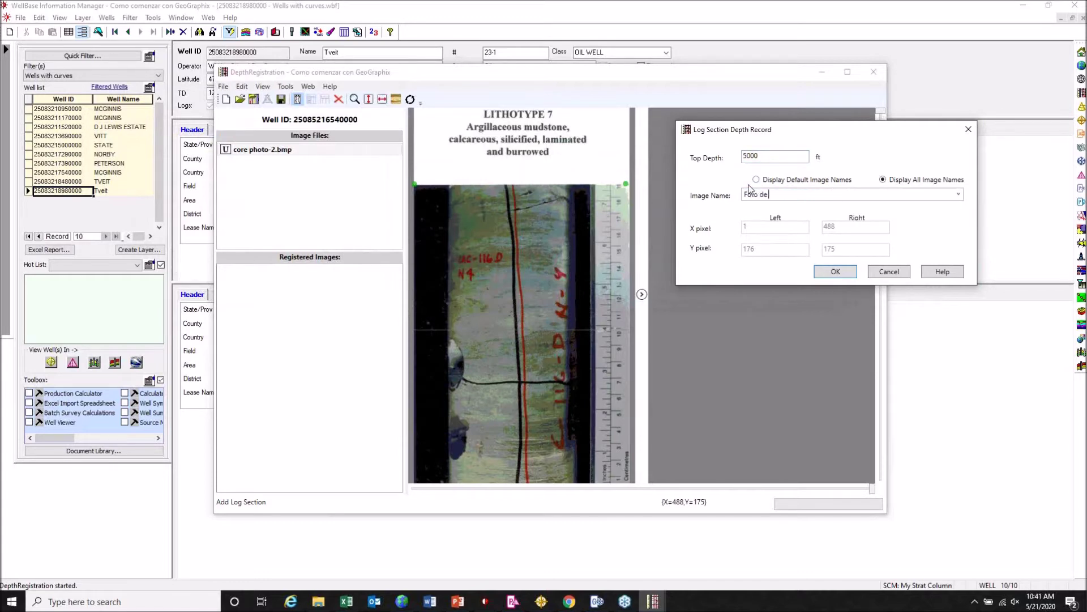
pyautogui.write(' nucle')
pyautogui.click(836, 273)
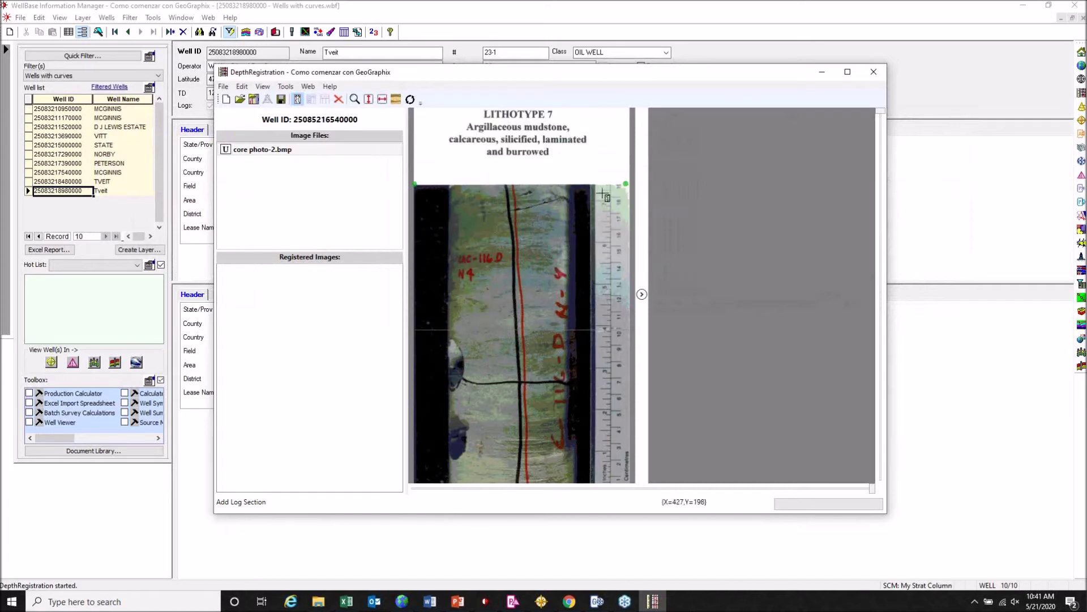
# - Mark the bottom corners at base depth 5100 ft, save the records, and create a straightened image
pyautogui.click(416, 481)
pyautogui.click(630, 481)
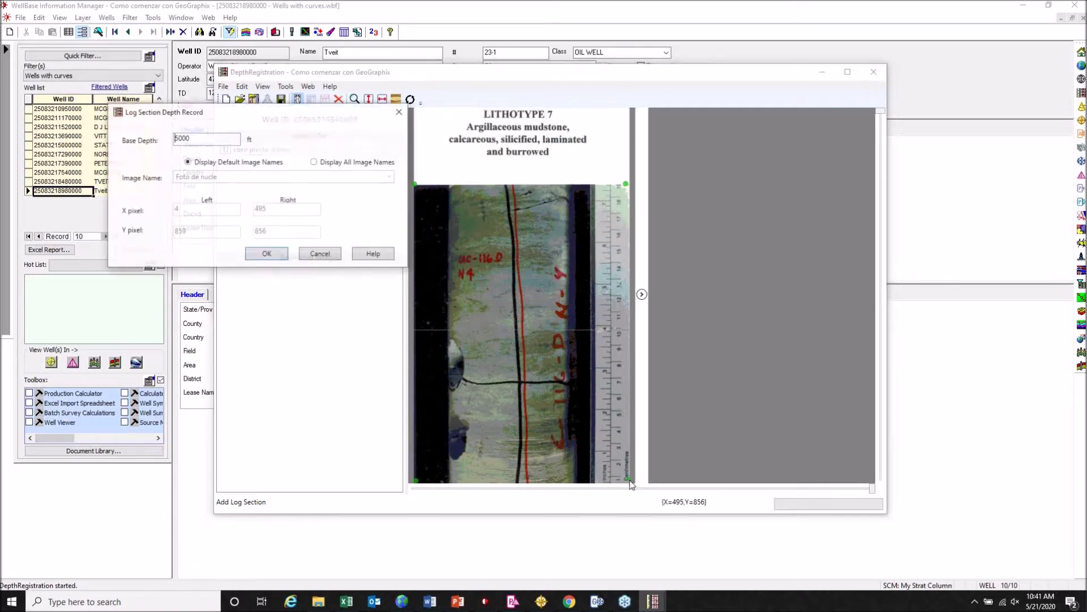
pyautogui.moveTo(276, 116); pyautogui.dragTo(796, 179)
pyautogui.doubleClick(742, 201)
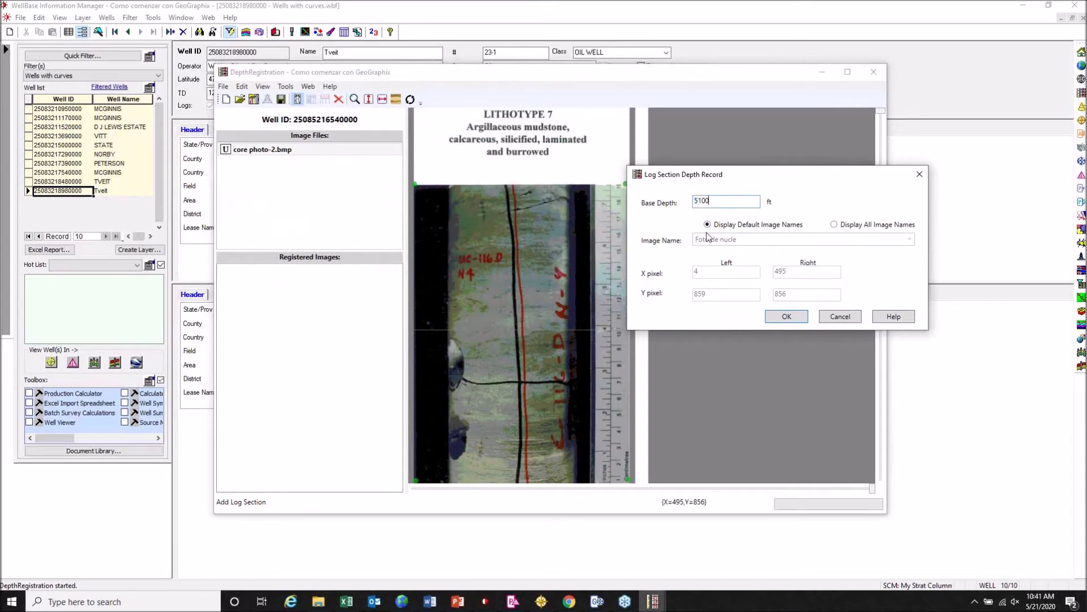
pyautogui.click(787, 316)
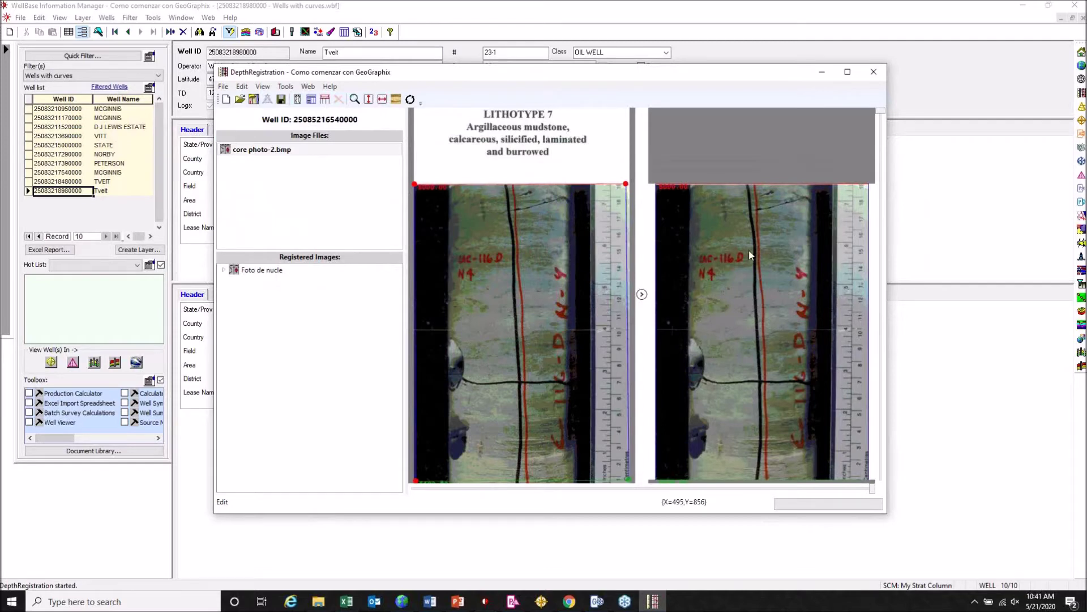
pyautogui.click(282, 100)
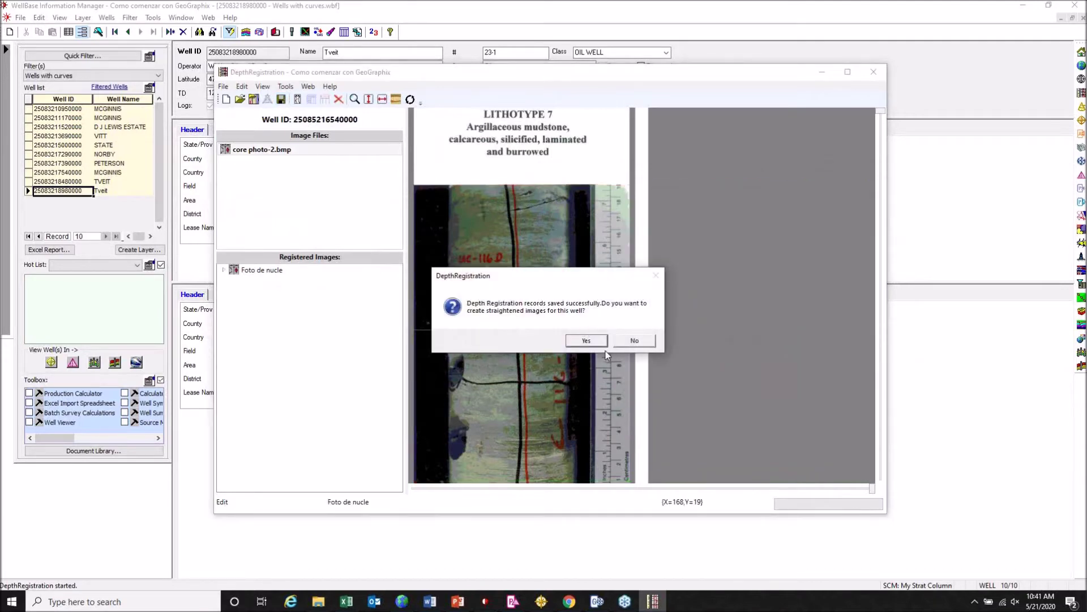
pyautogui.click(587, 340)
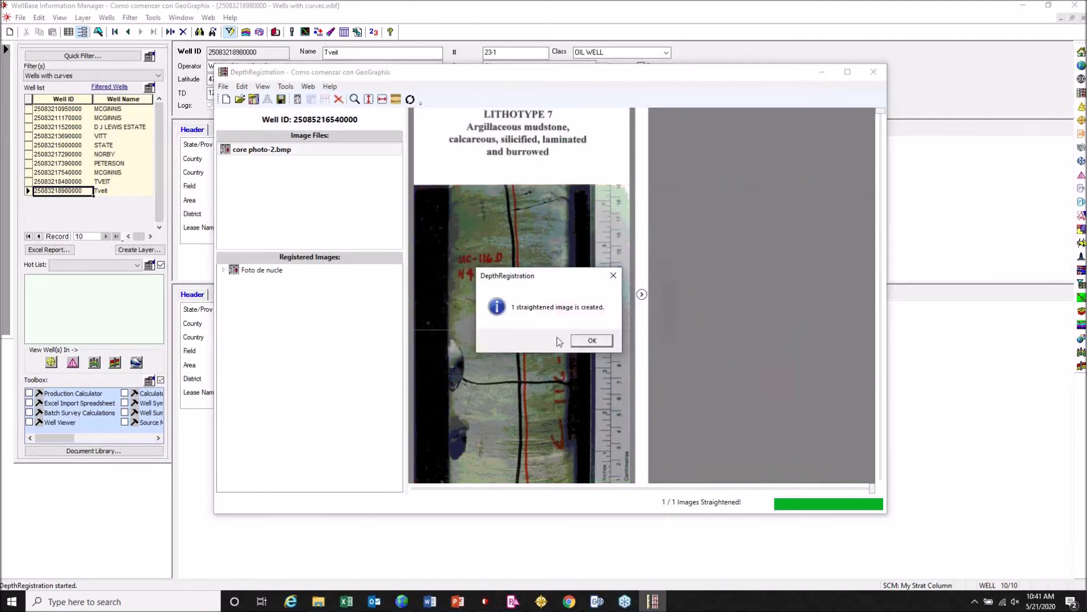
pyautogui.click(585, 340)
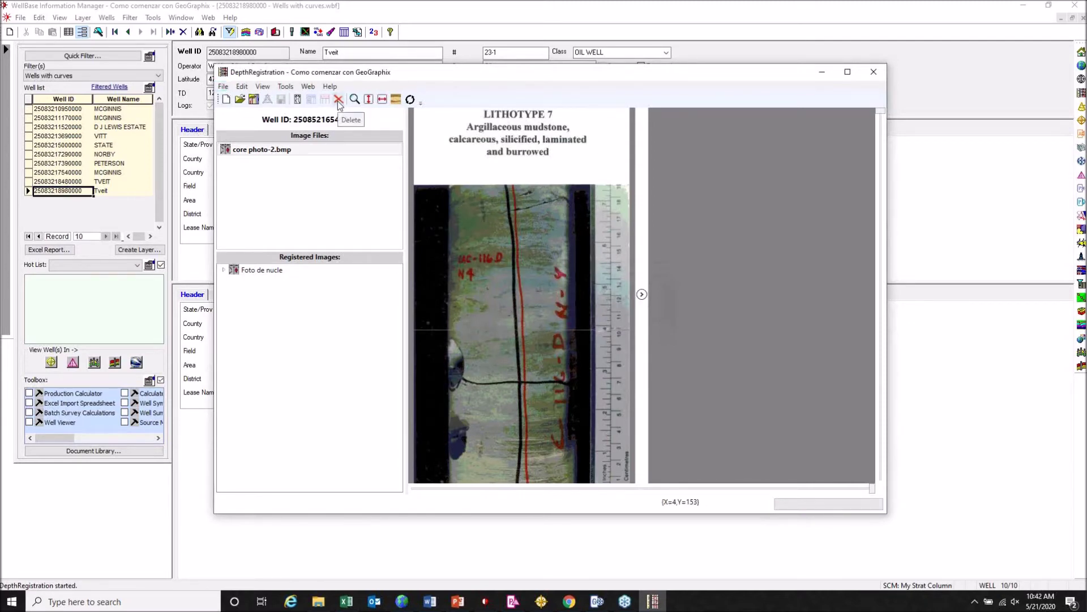
# - Choose MJ Systems REG import and add Raster\LogSleuth_Export.reg to the import list
pyautogui.click(225, 87)
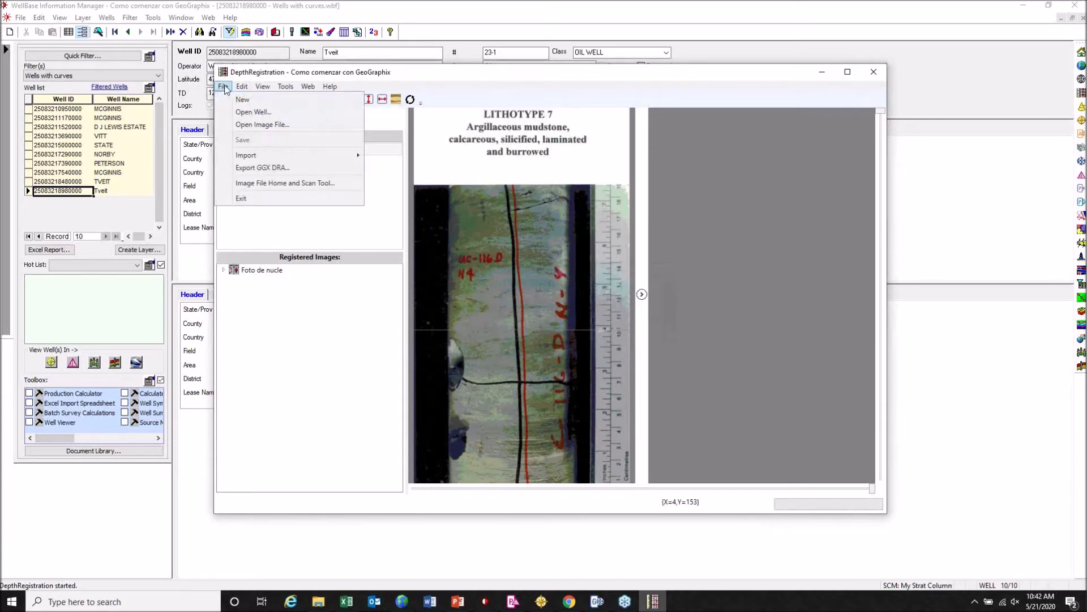
pyautogui.moveTo(266, 156)
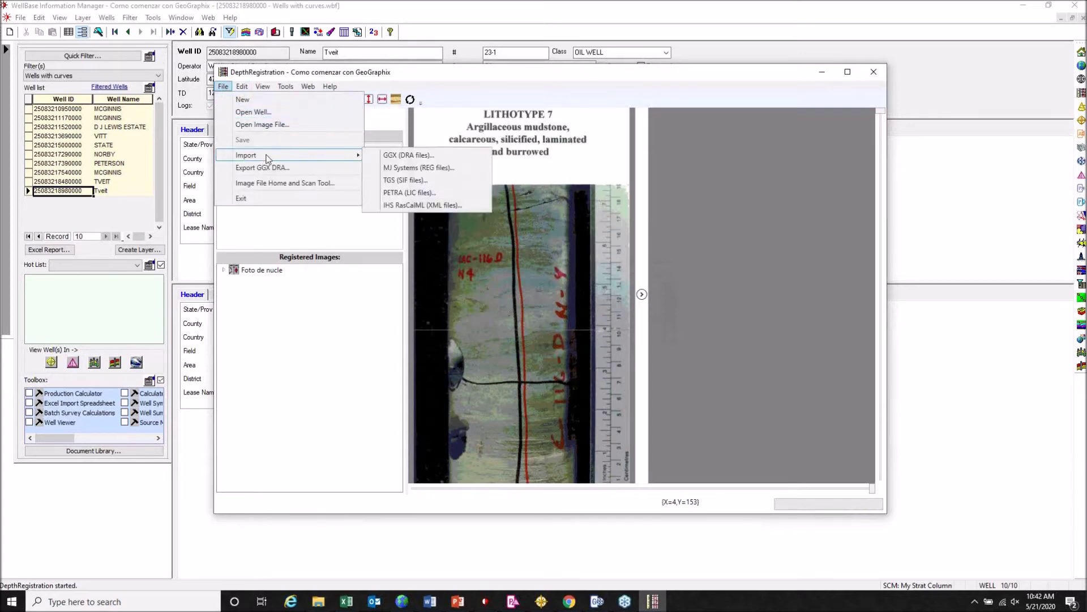
pyautogui.click(449, 168)
pyautogui.moveTo(342, 134); pyautogui.dragTo(594, 127)
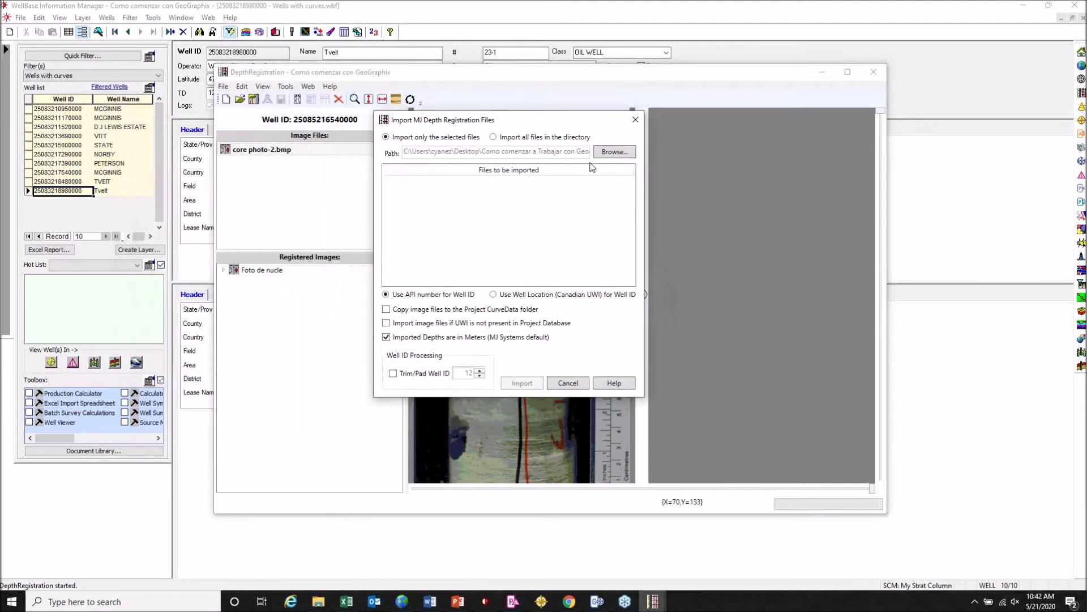
pyautogui.click(605, 152)
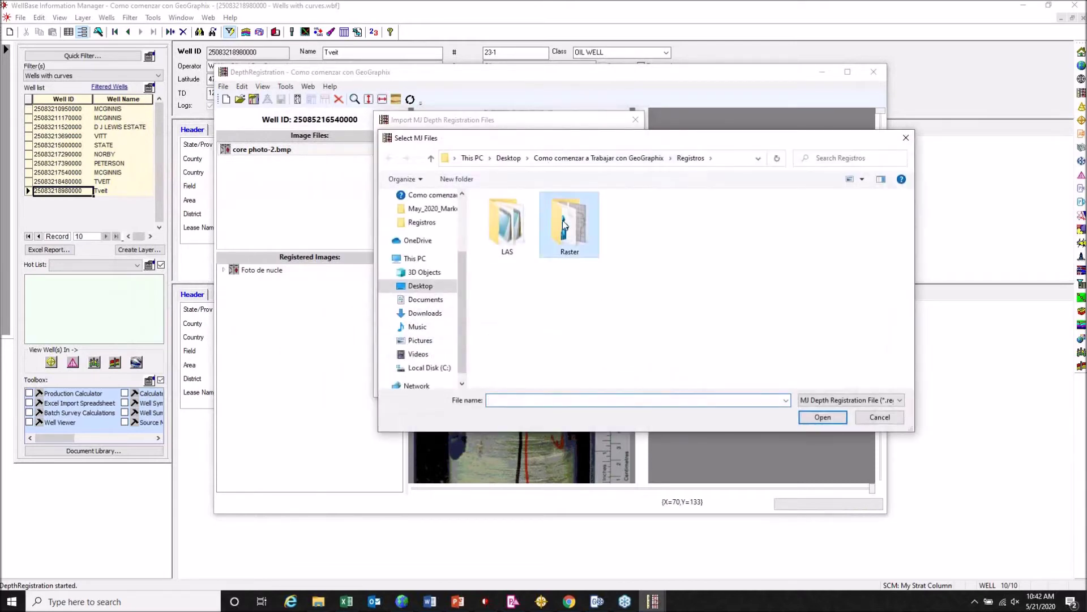
pyautogui.doubleClick(562, 226)
pyautogui.click(506, 225)
pyautogui.click(831, 417)
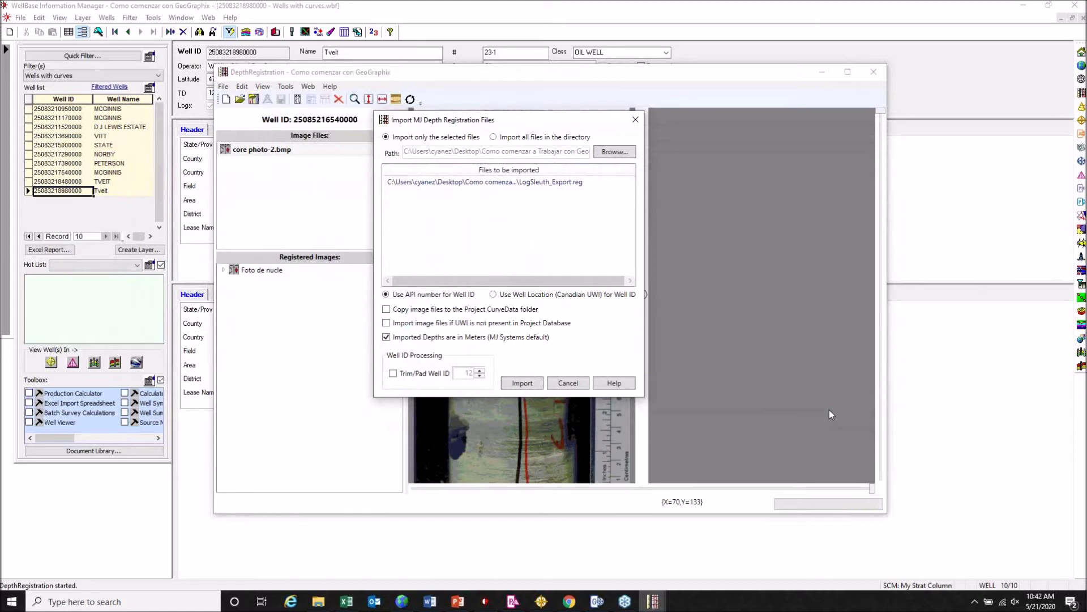
# - Enable copying image files to CurveData, leave well ID trimming off, and run the import
pyautogui.click(483, 309)
pyautogui.click(405, 376)
pyautogui.click(407, 379)
pyautogui.click(521, 383)
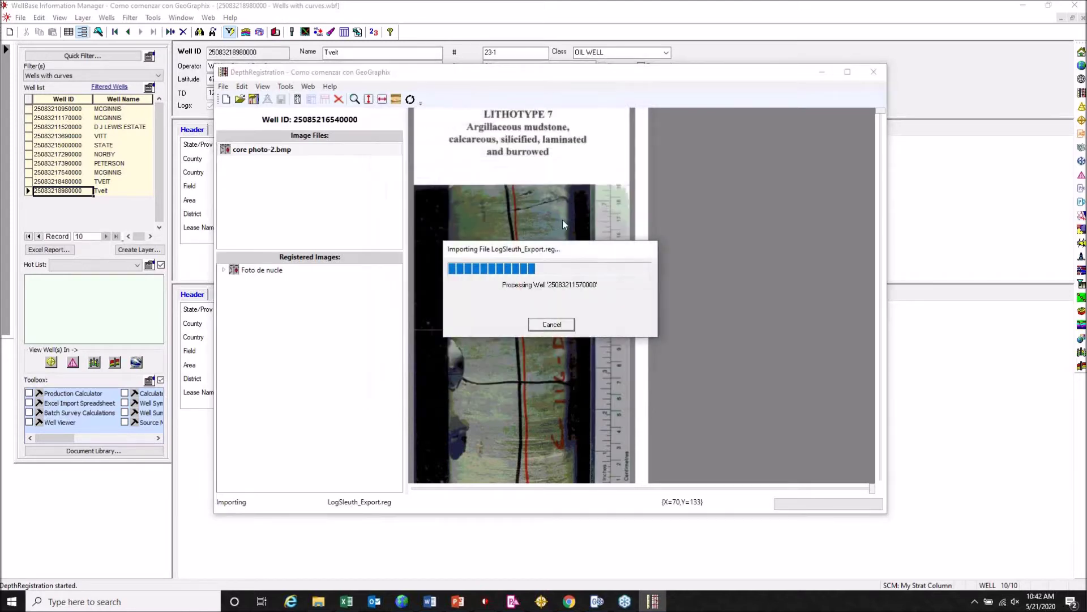
# - Dismiss the import-complete message, close DepthRegistration, and maximize the WellBase well window
pyautogui.click(603, 345)
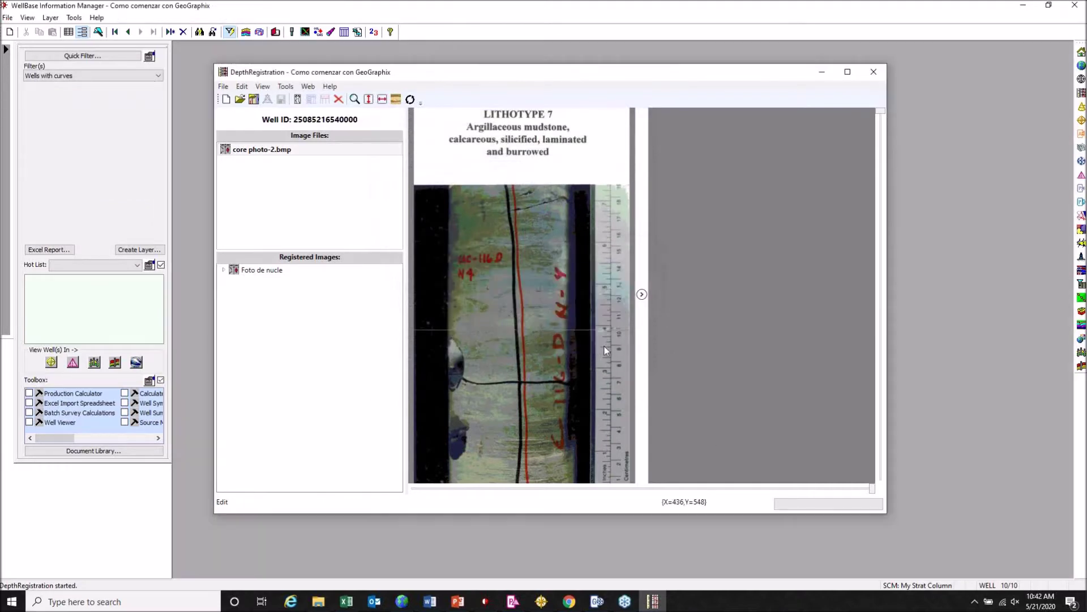
pyautogui.click(876, 70)
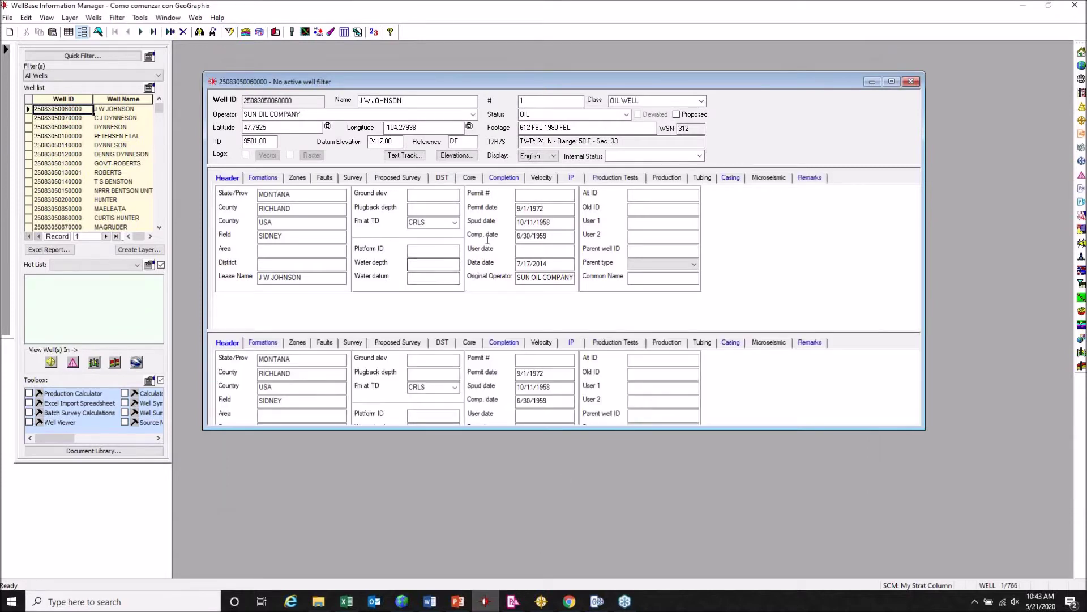
pyautogui.click(891, 81)
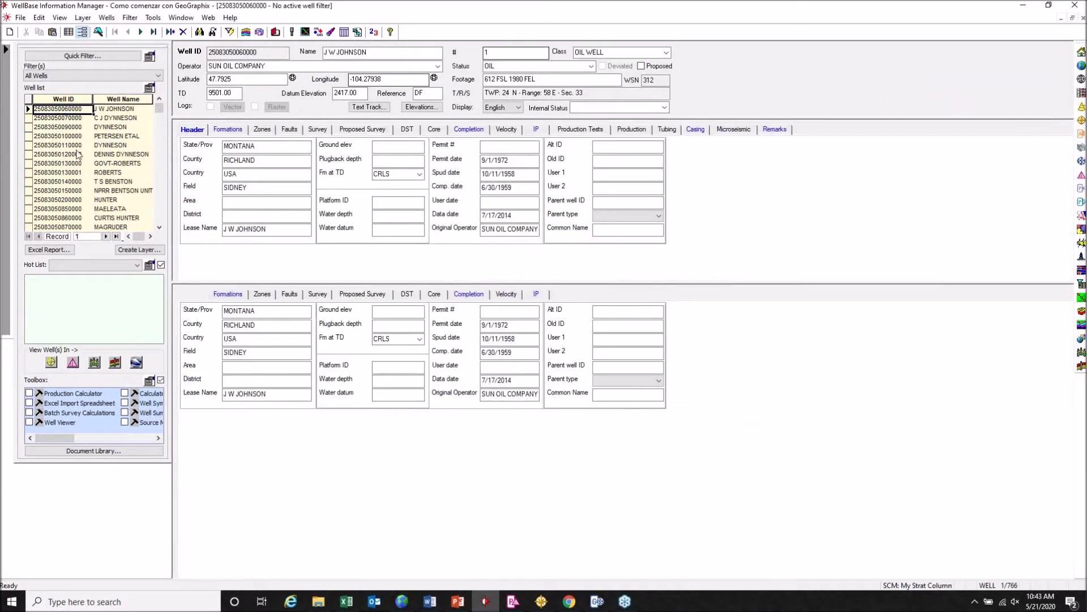
# - Filter to Wells with rasters, review the well's registered raster logs, then restore All Wells
pyautogui.click(125, 75)
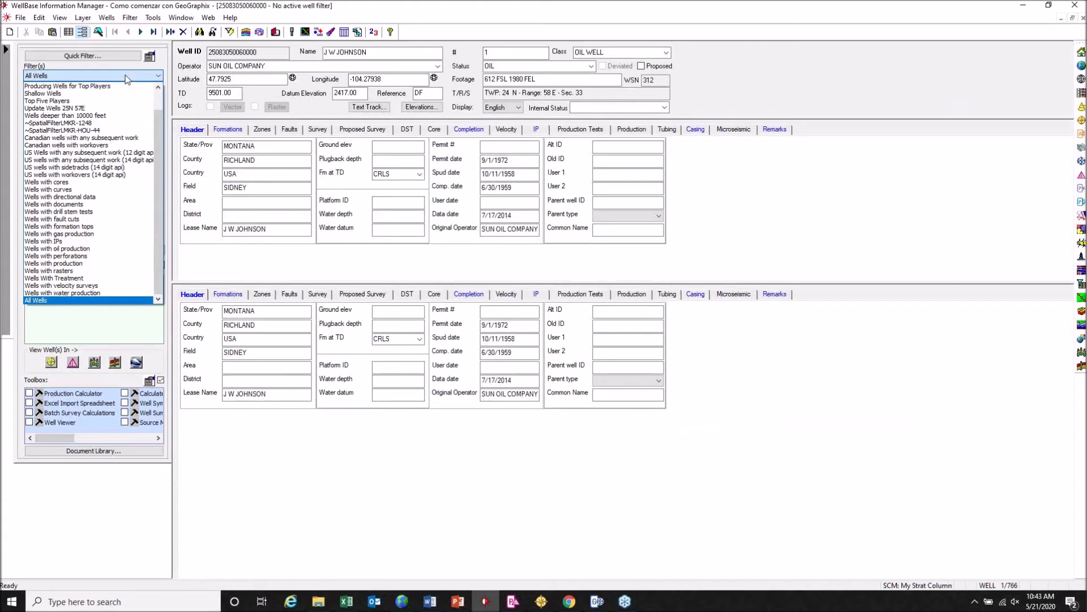
pyautogui.click(64, 272)
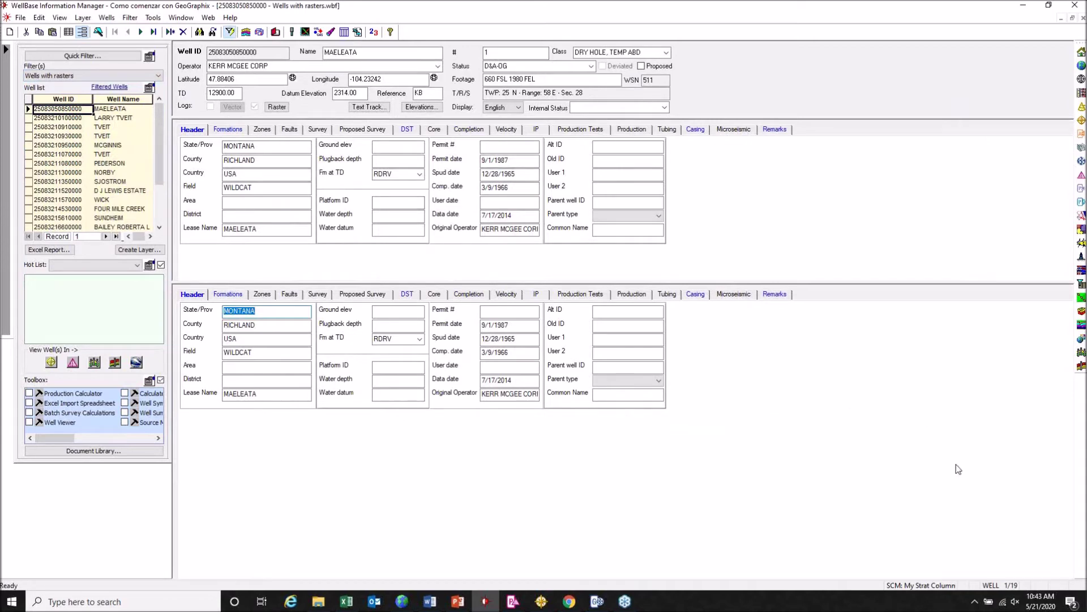
pyautogui.click(277, 106)
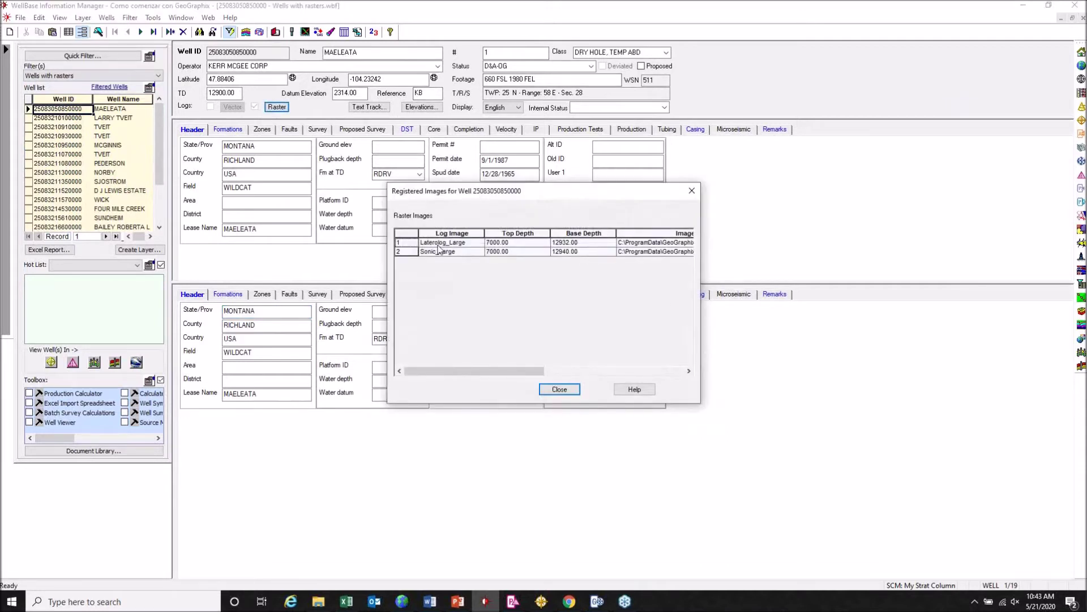
pyautogui.click(691, 190)
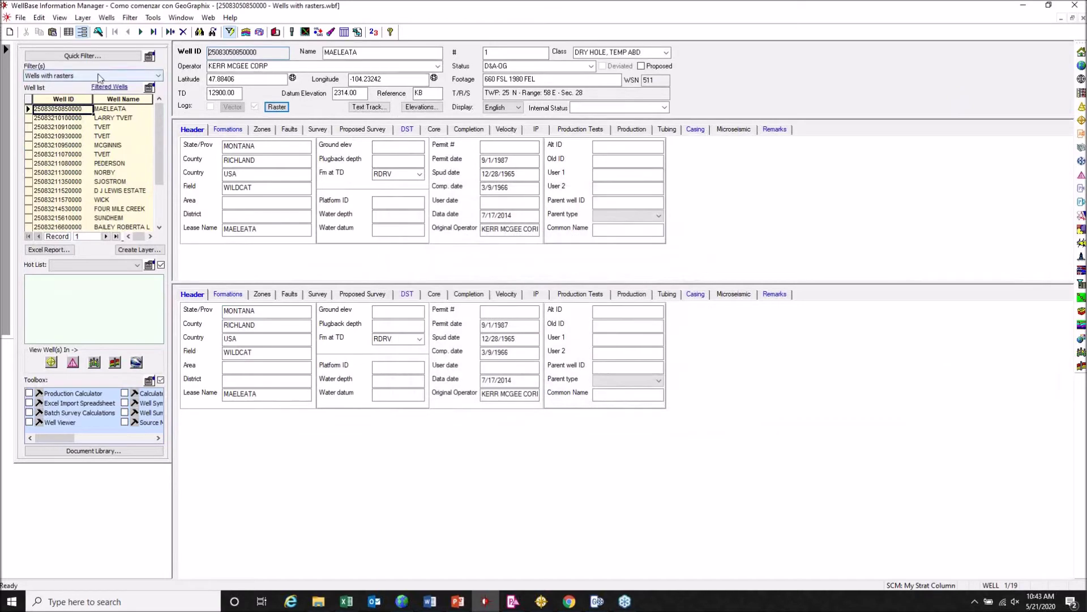
pyautogui.click(114, 76)
pyautogui.click(56, 304)
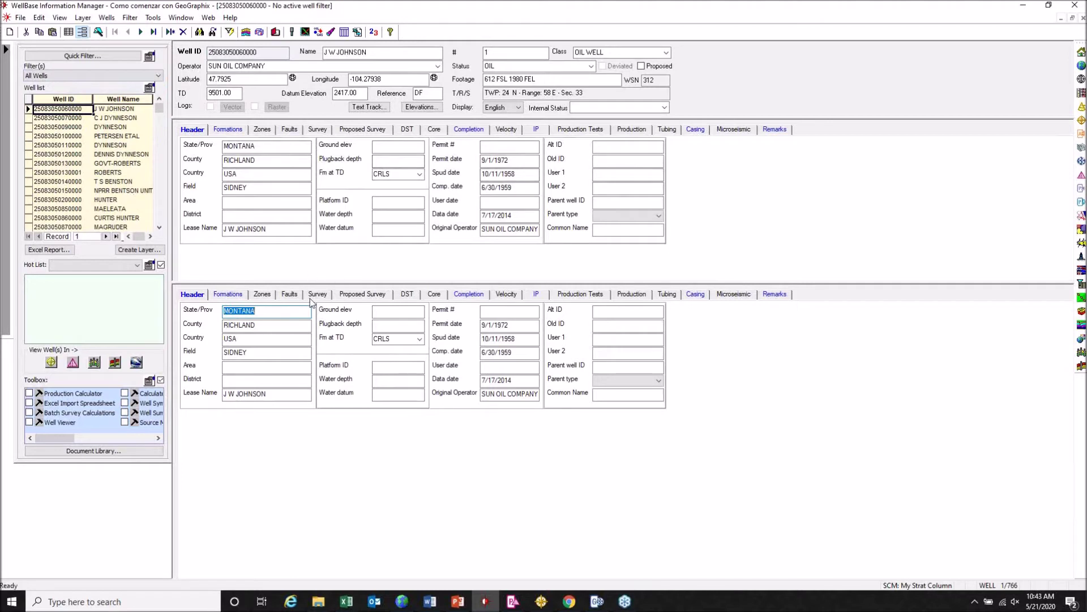
# - Enlarge the lower pane, show Formations above and Completion below, and display wells as a grid
pyautogui.moveTo(318, 281); pyautogui.dragTo(316, 255)
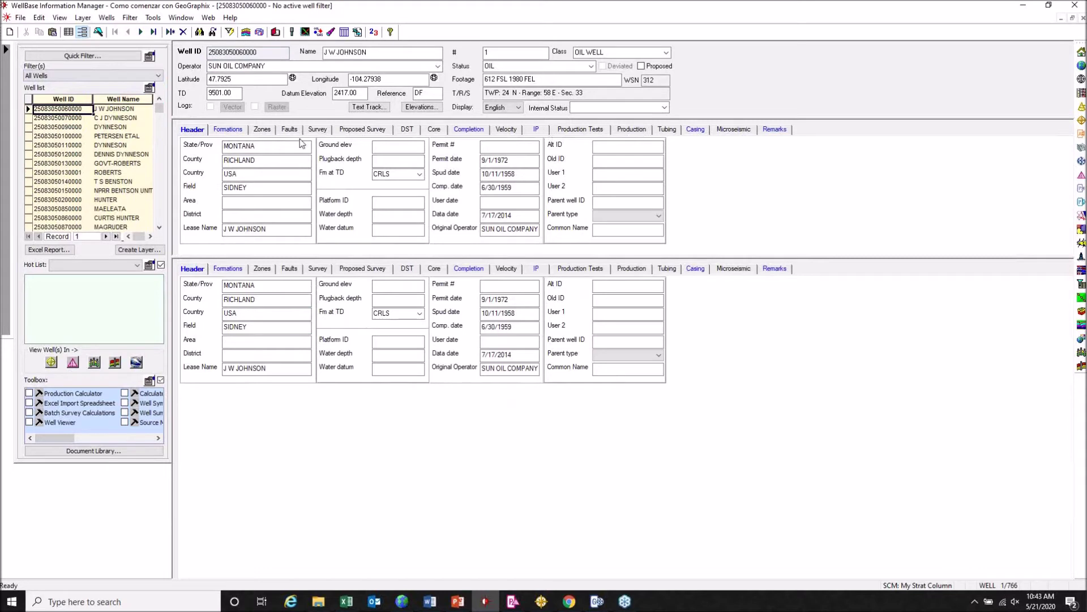
pyautogui.click(228, 129)
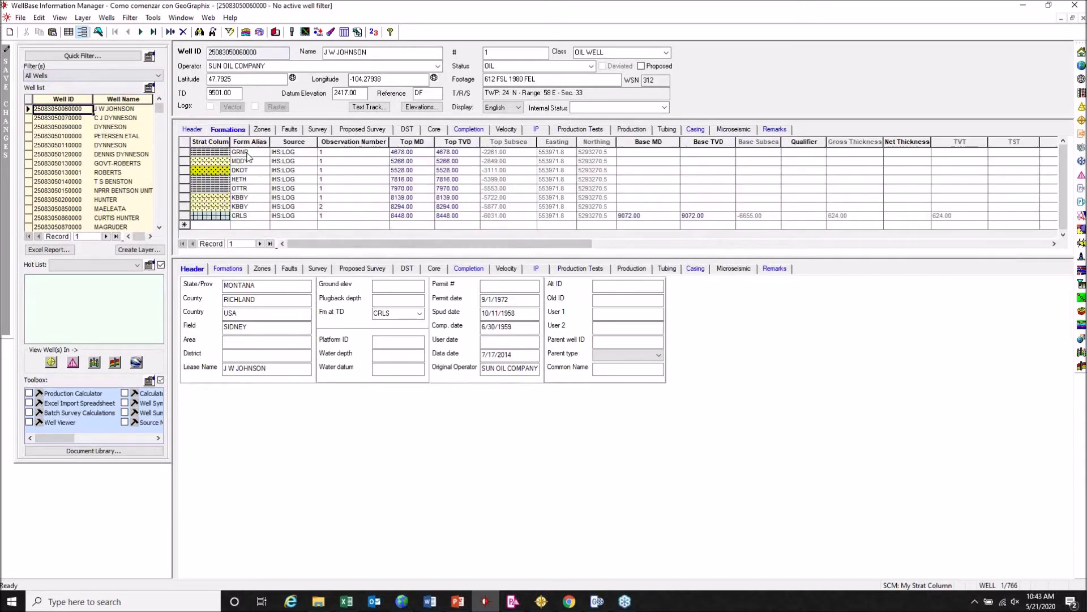
pyautogui.click(470, 269)
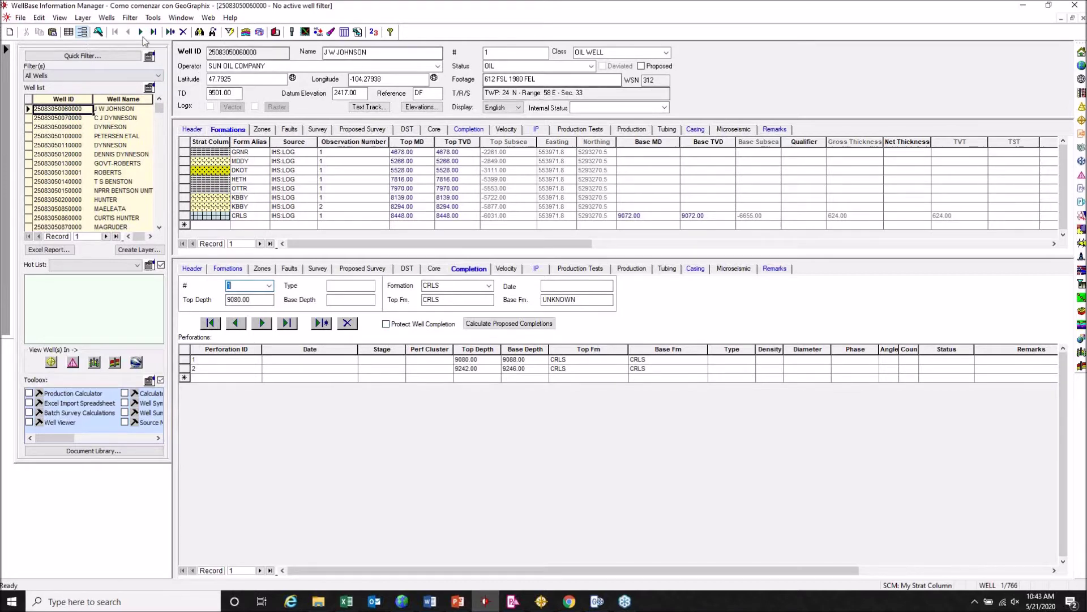
pyautogui.click(68, 33)
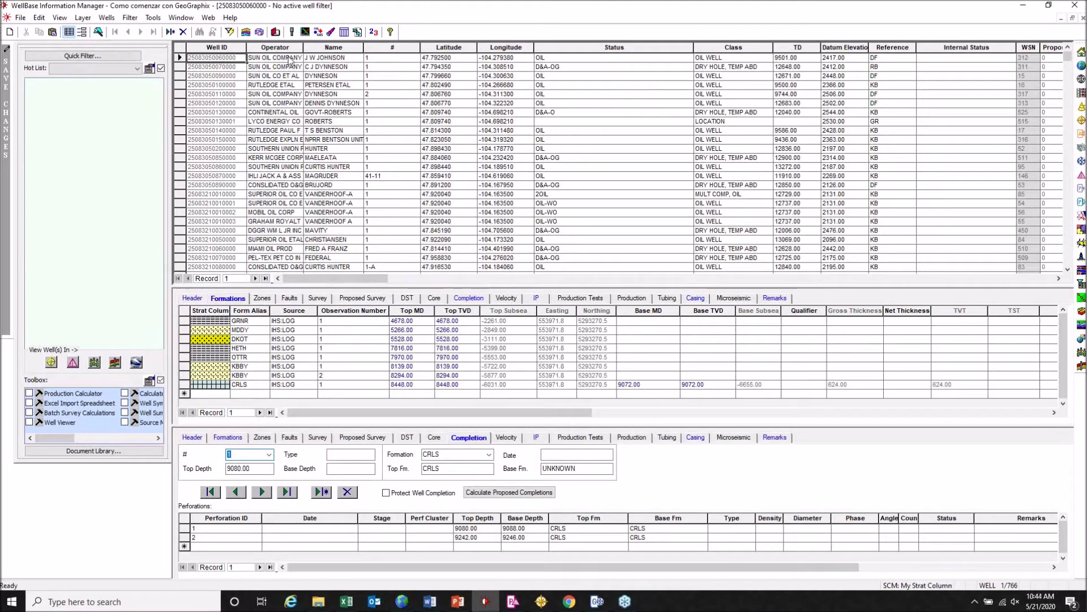
# - Auto-fit the Status and Internal Status columns and sort the wells ascending by Name
pyautogui.doubleClick(695, 46)
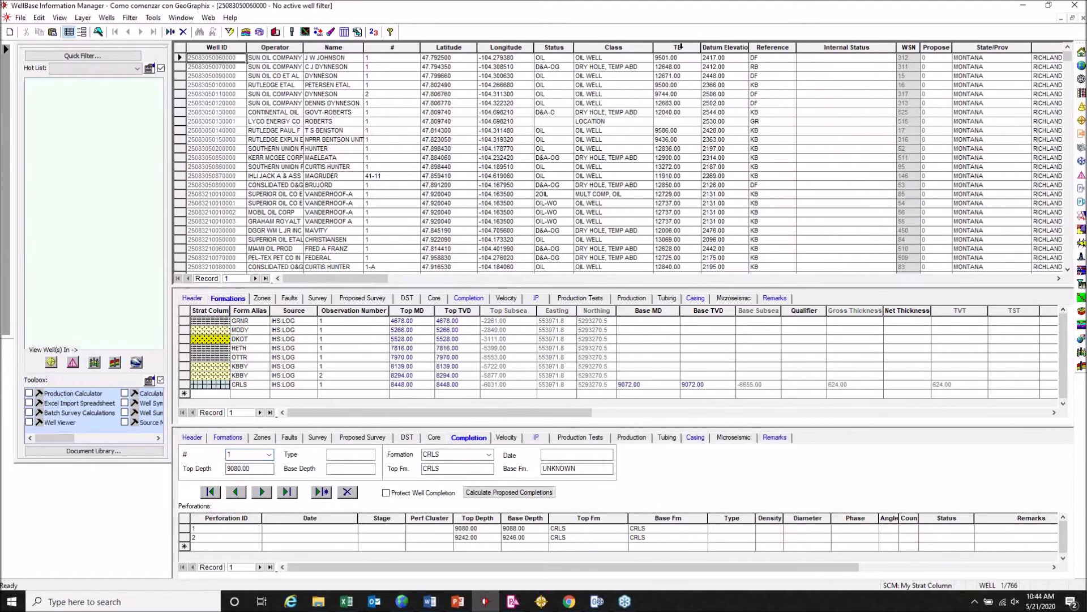
pyautogui.doubleClick(895, 47)
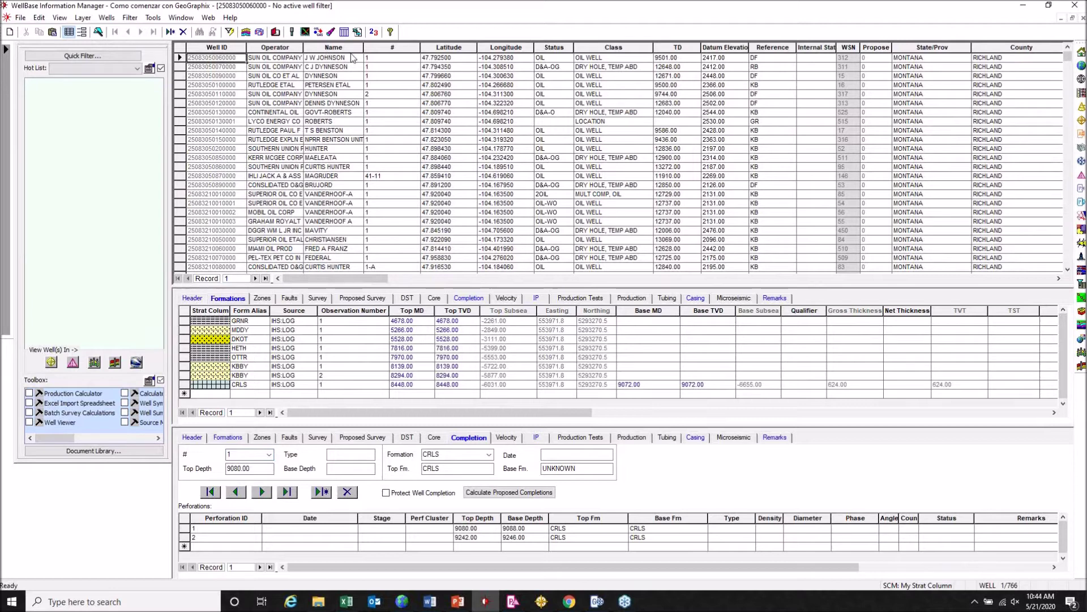
pyautogui.click(344, 47)
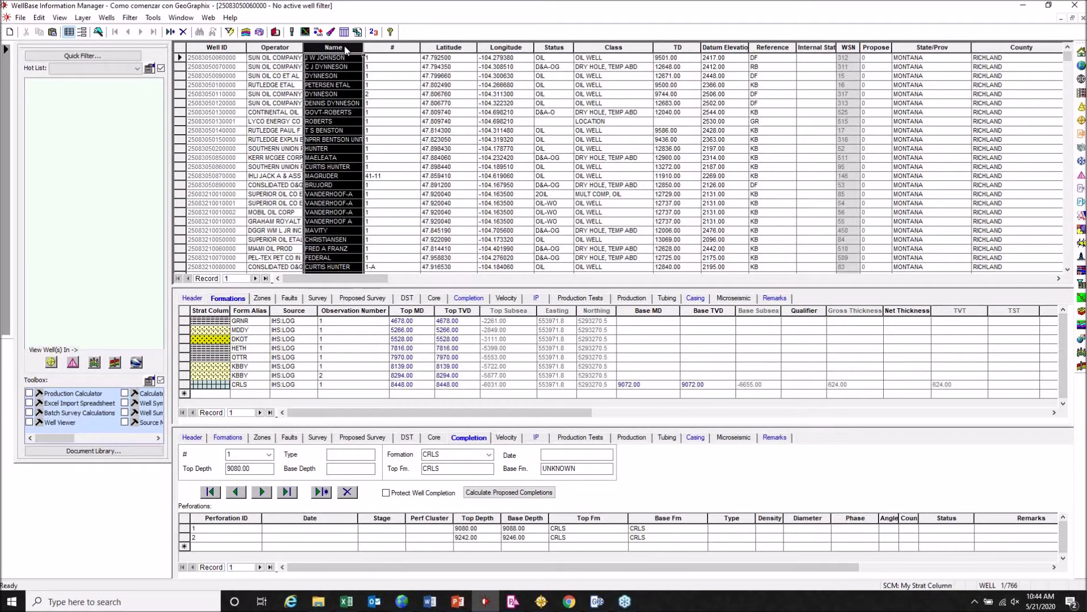
pyautogui.rightClick(345, 48)
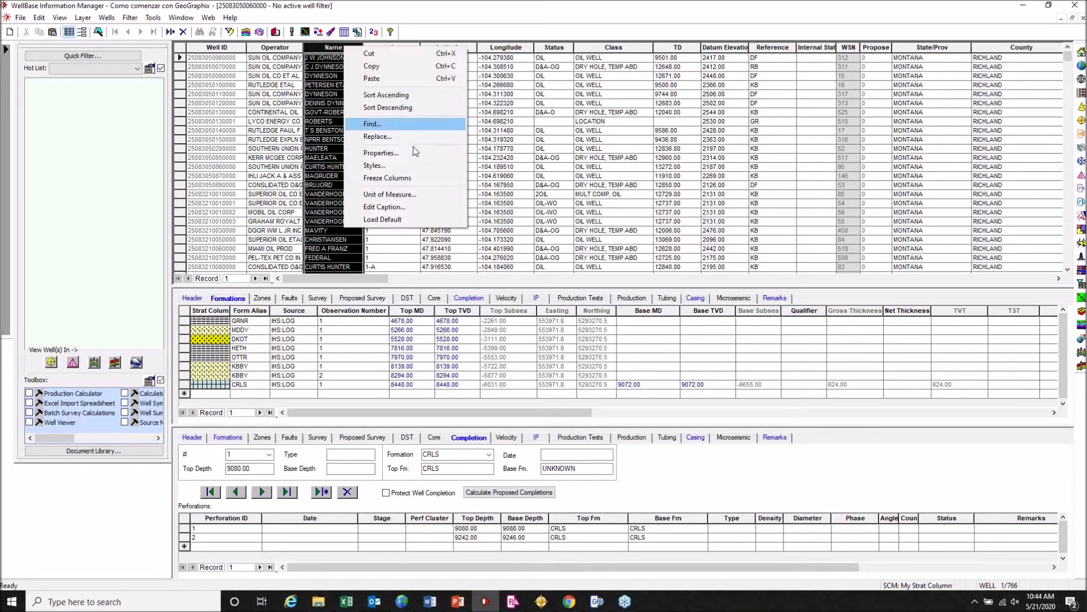
pyautogui.click(407, 95)
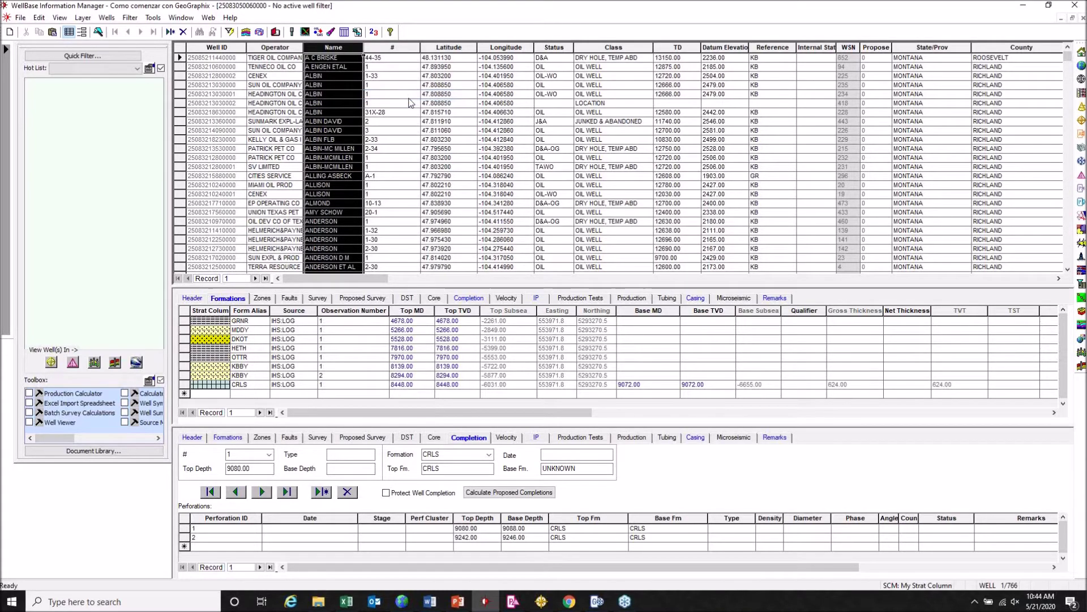
pyautogui.click(320, 58)
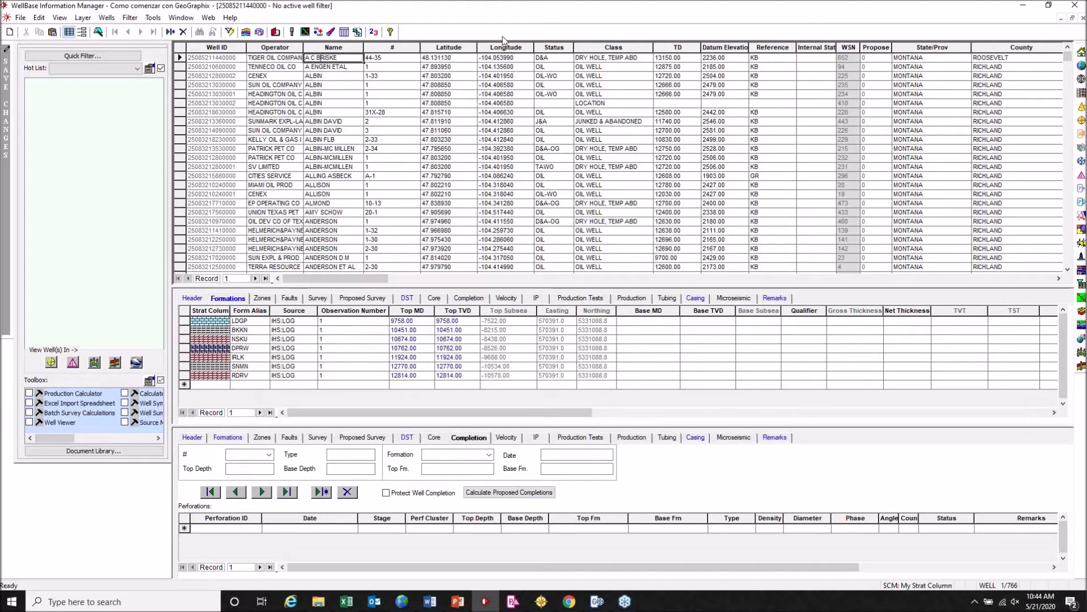
# - Sort the wells ascending by TD so blank depths come first, then mark the top rows for copying
pyautogui.click(677, 47)
pyautogui.rightClick(674, 49)
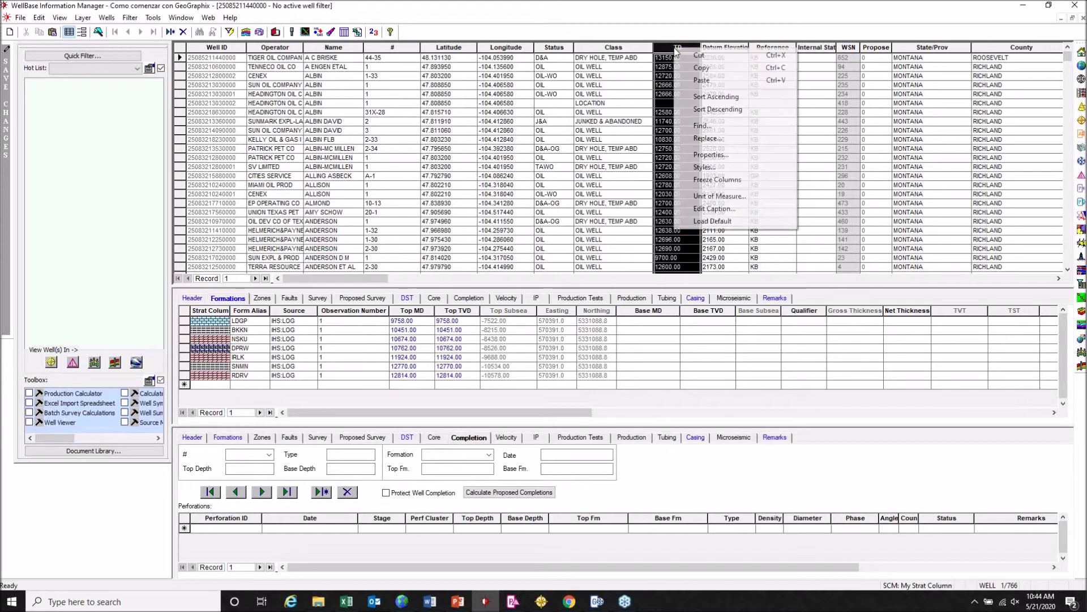
pyautogui.click(718, 97)
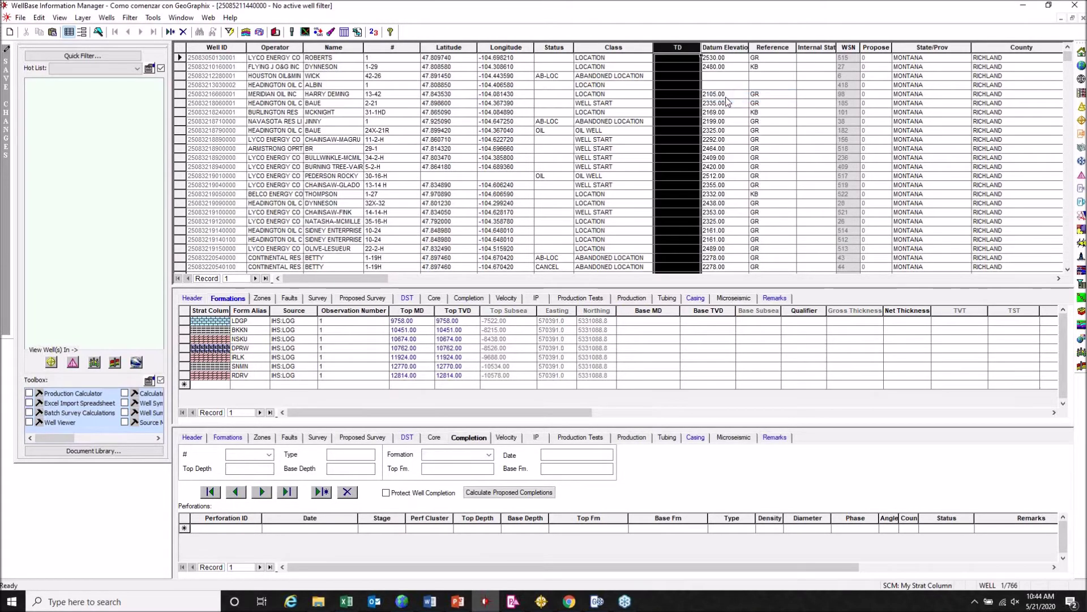
pyautogui.scroll(-7, 685, 142)
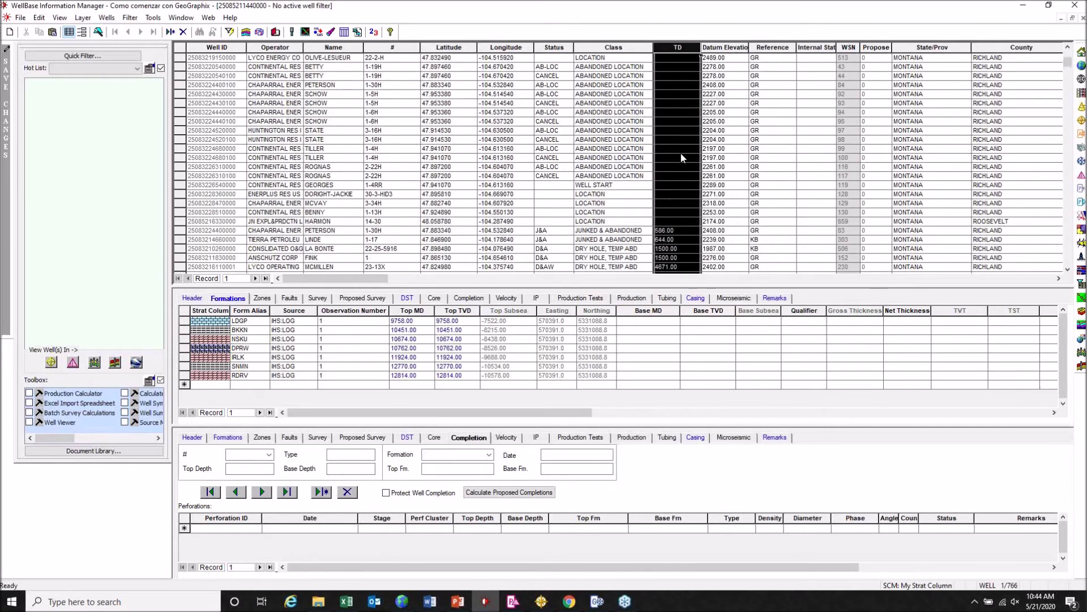
pyautogui.click(681, 186)
pyautogui.click(682, 231)
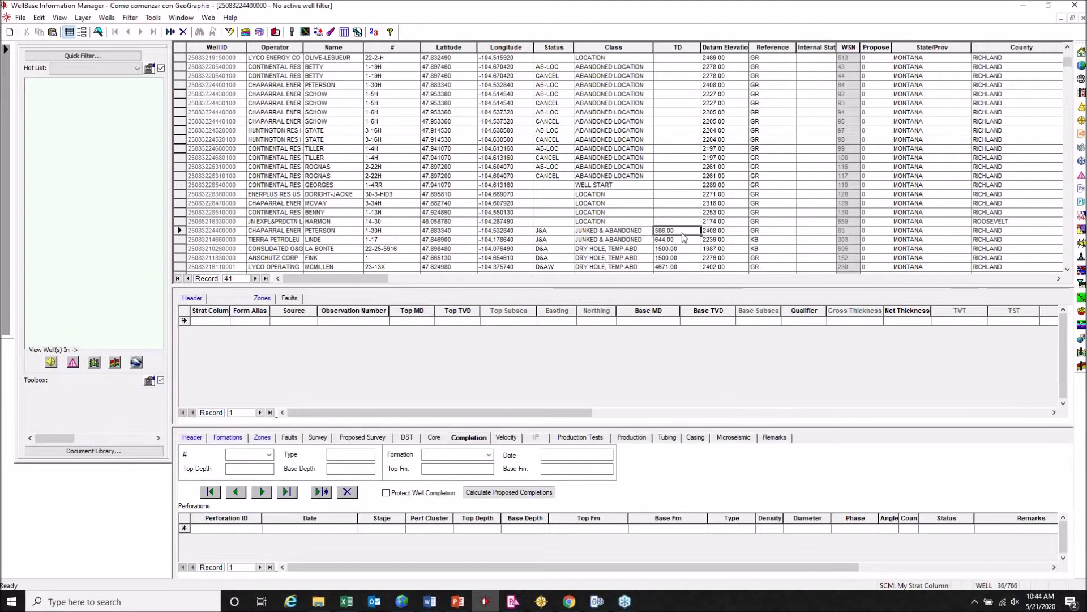
pyautogui.scroll(7, 678, 147)
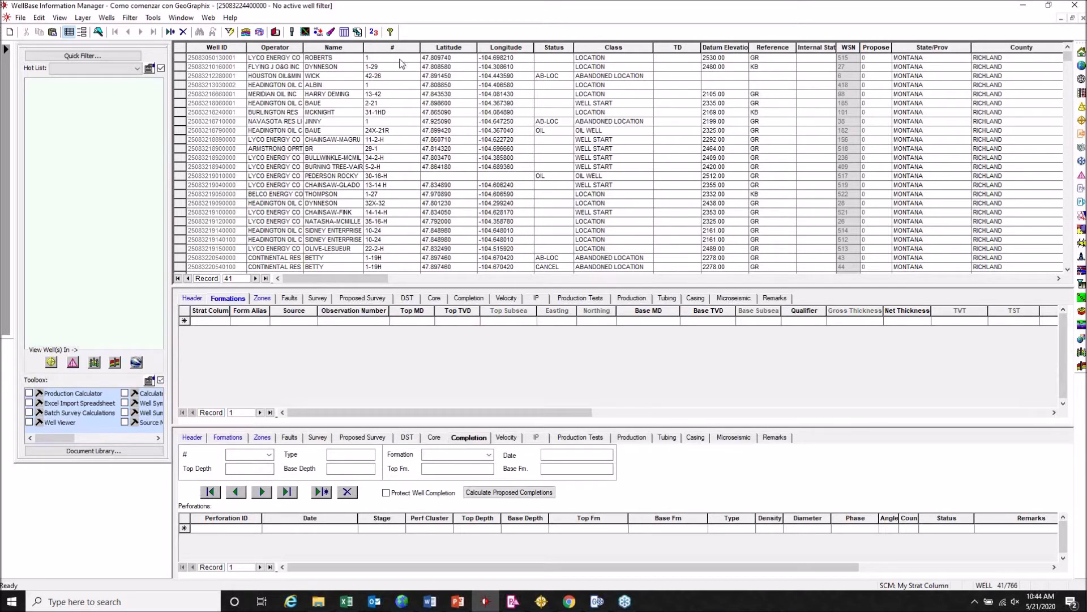
pyautogui.moveTo(207, 59); pyautogui.dragTo(685, 234)
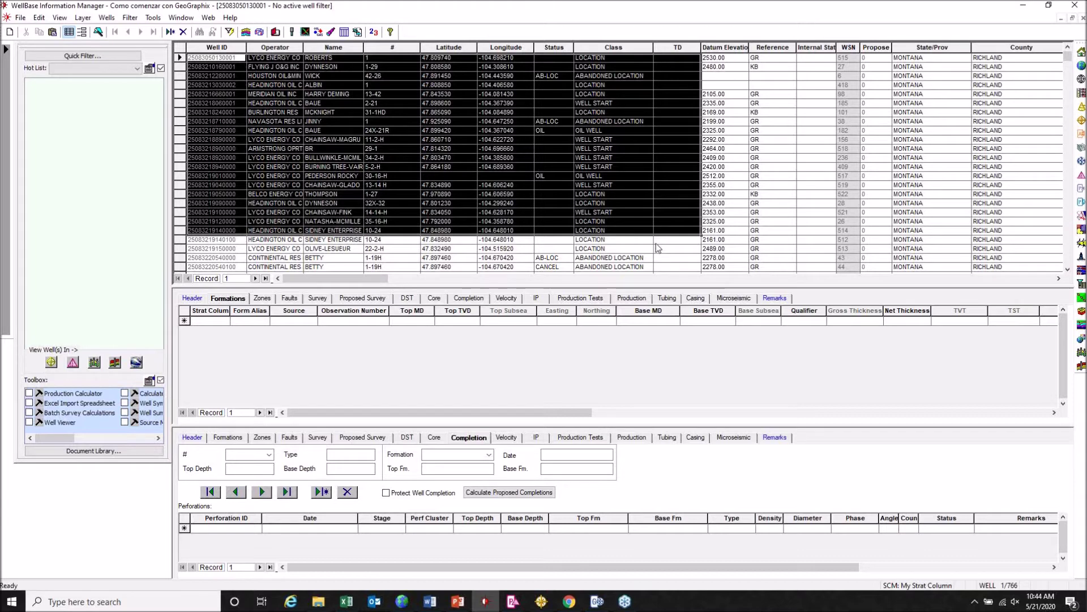
pyautogui.rightClick(379, 65)
# - Copy the marked well rows, paste them at D6 on a new Excel sheet, and return to WellBase
pyautogui.click(430, 85)
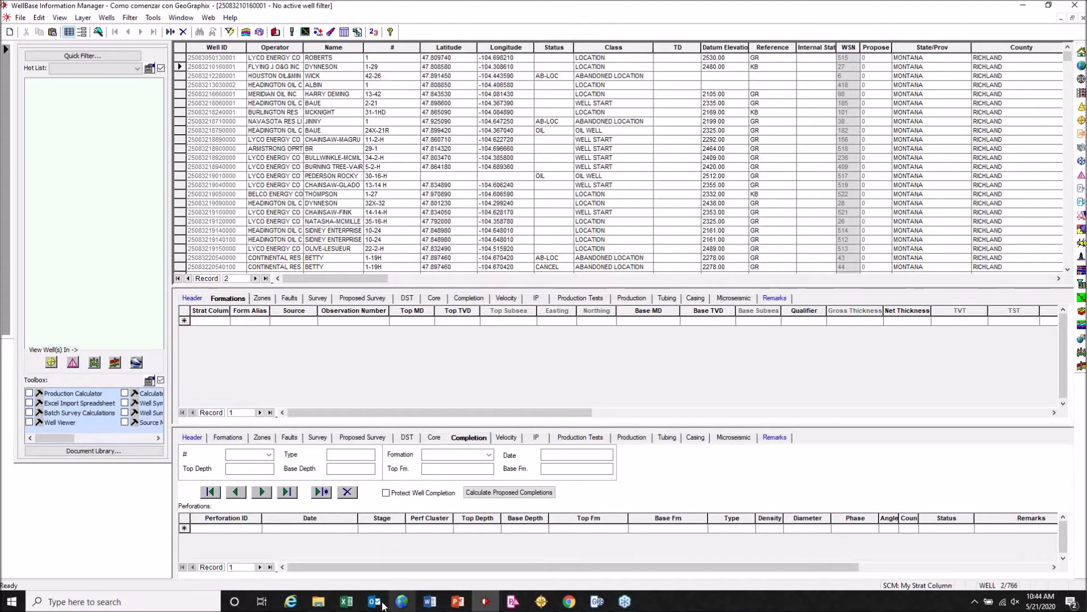
pyautogui.click(351, 603)
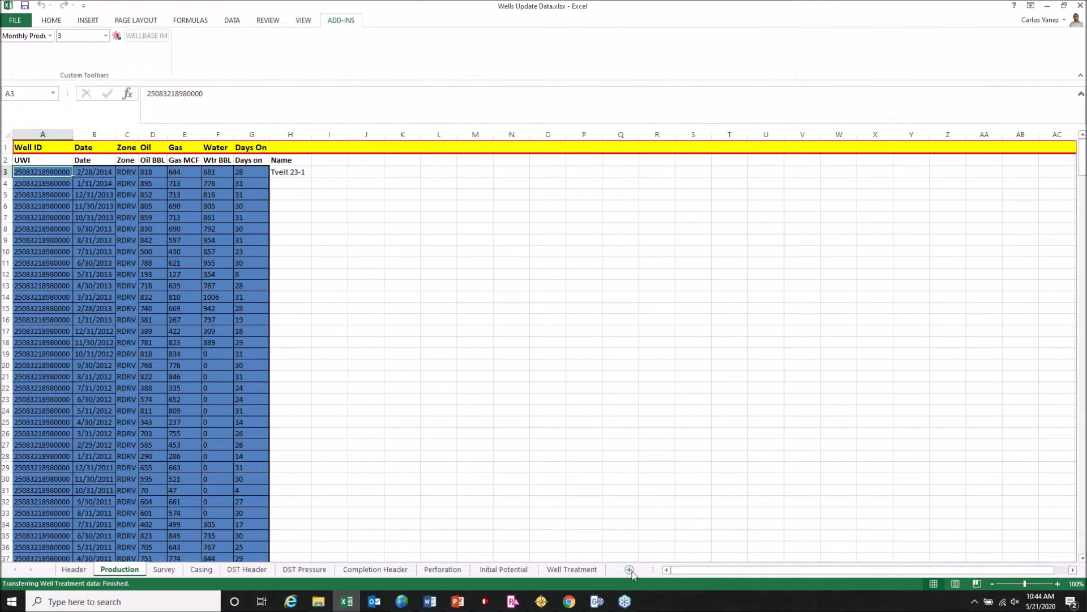
pyautogui.click(630, 570)
pyautogui.click(132, 209)
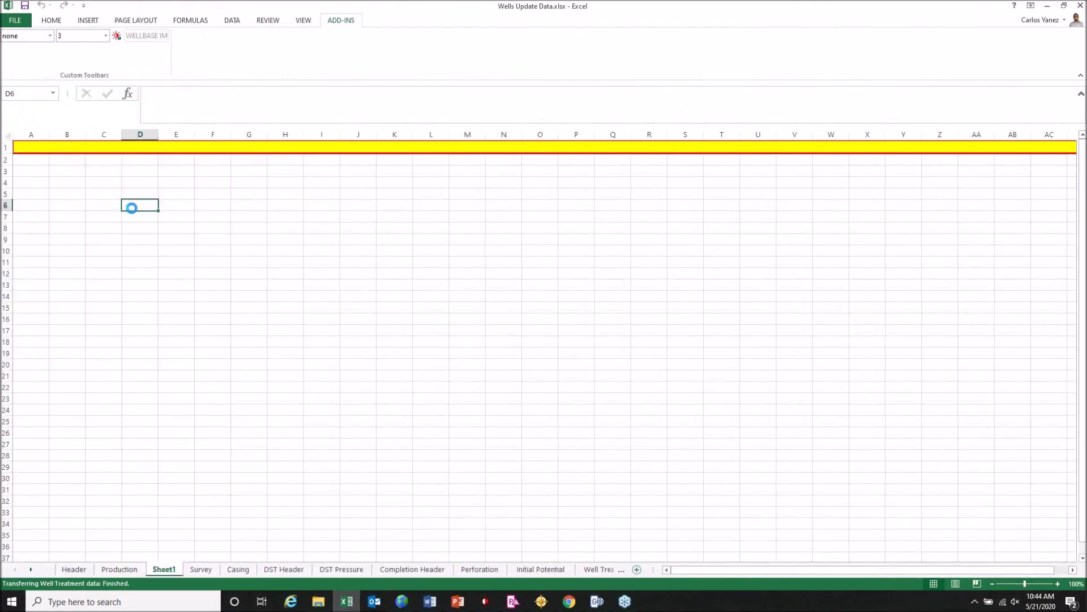
pyautogui.hotkey('ctrl', 'v')
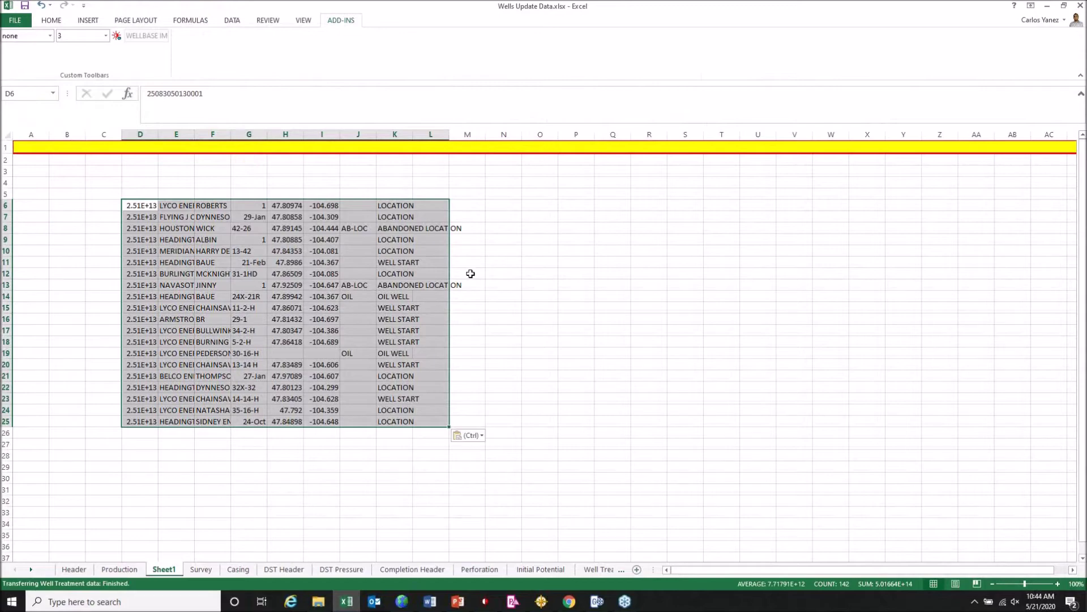
pyautogui.click(1047, 6)
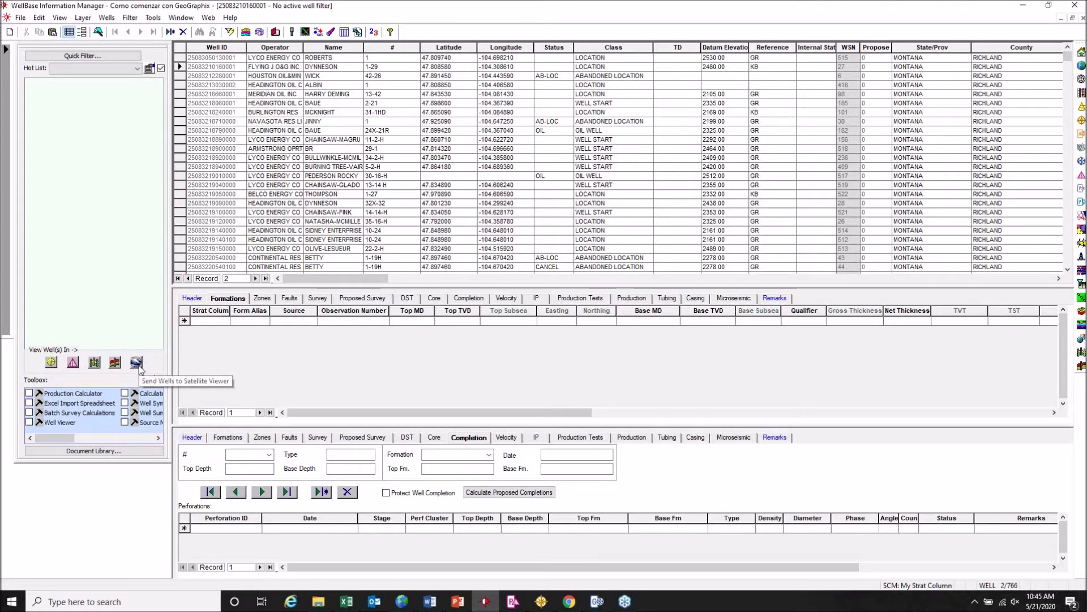
# - After sixteen wells trigger a coordinate transformation error, send the seven wells from ALBIN to the satellite viewer
pyautogui.moveTo(180, 67); pyautogui.dragTo(197, 223)
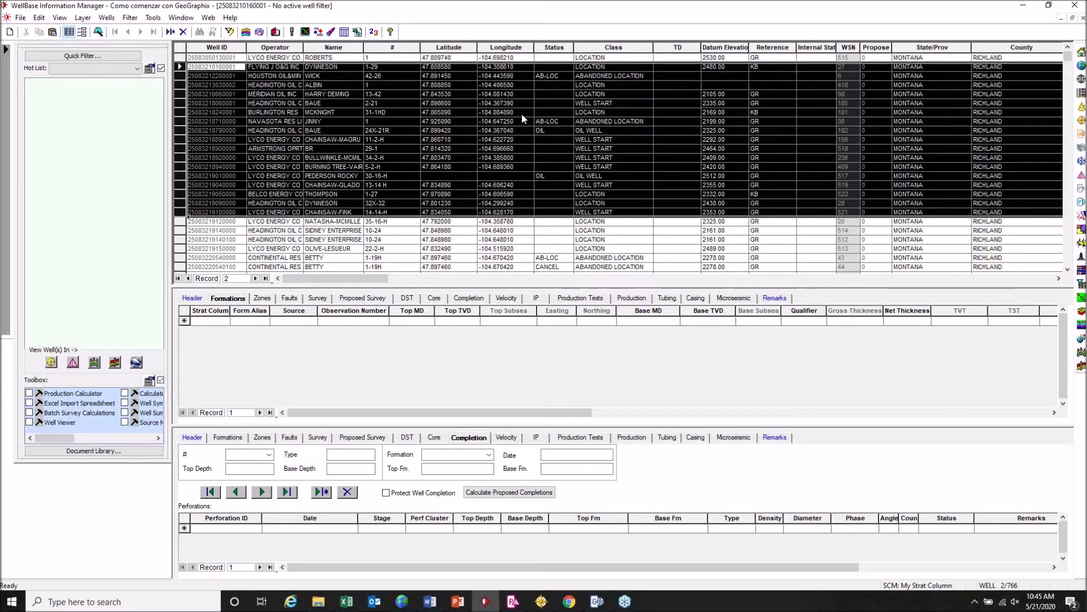
pyautogui.click(136, 362)
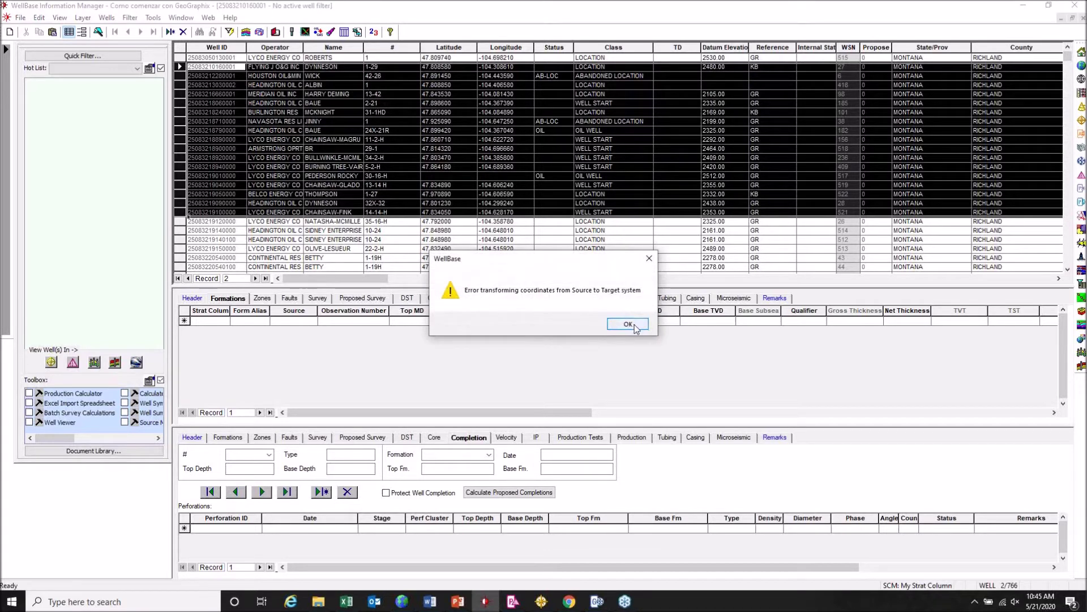
pyautogui.click(628, 324)
pyautogui.click(502, 149)
pyautogui.moveTo(224, 86); pyautogui.dragTo(397, 139)
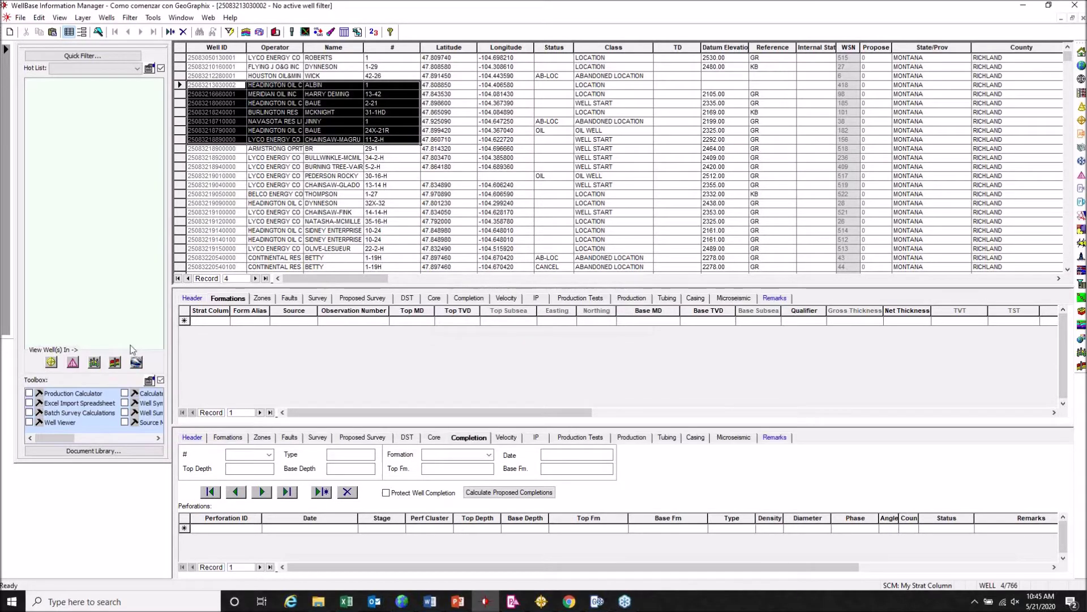
pyautogui.click(136, 362)
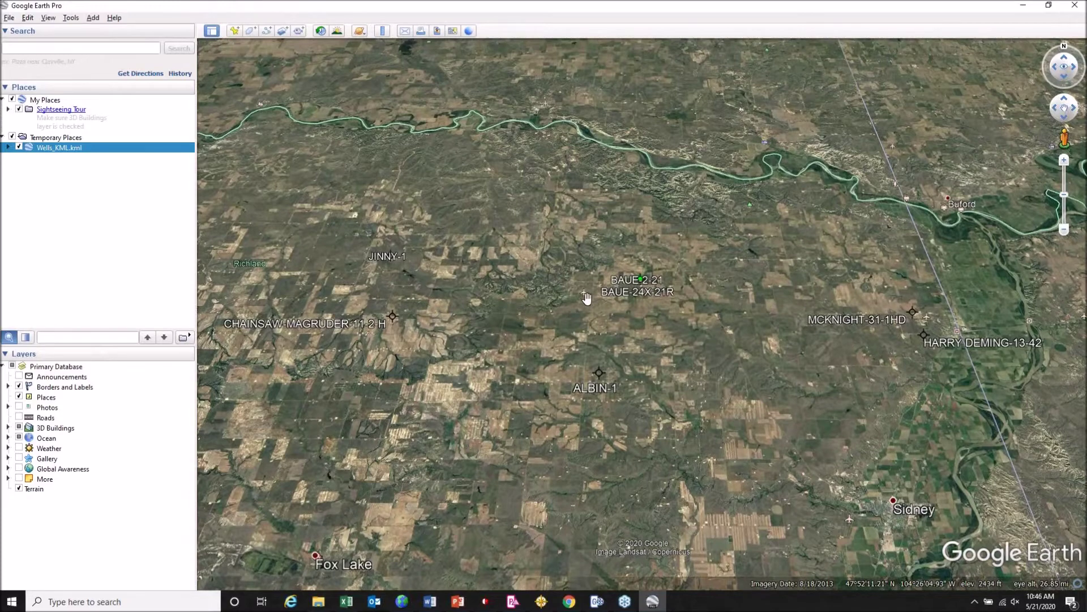
# - Zoom in and out around the ALBIN-1 well placemarks, then close Google Earth Pro
pyautogui.scroll(-5, 586, 294)
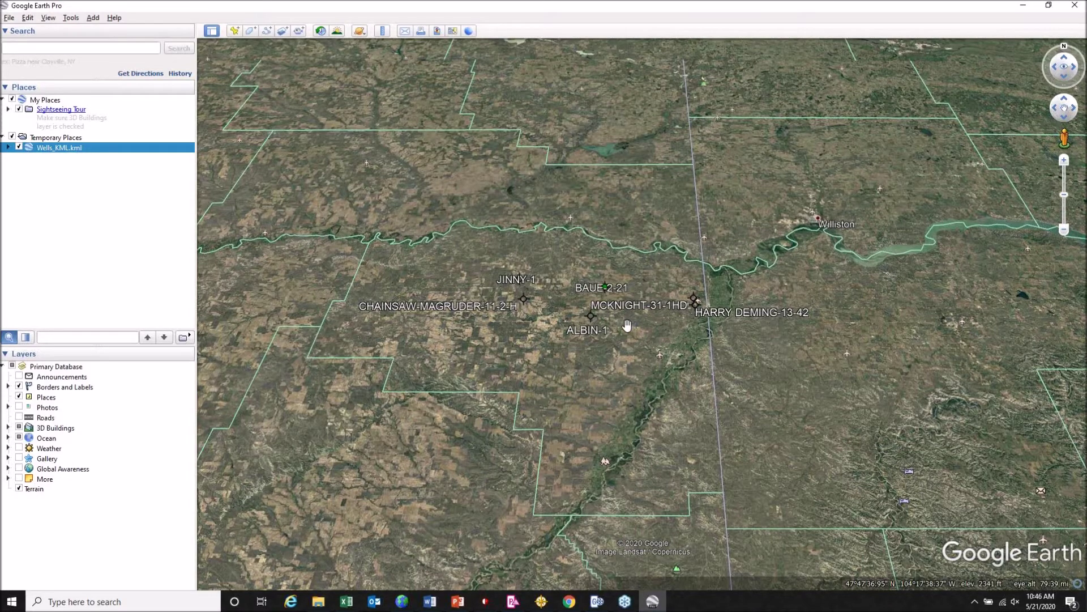
pyautogui.scroll(-3, 628, 325)
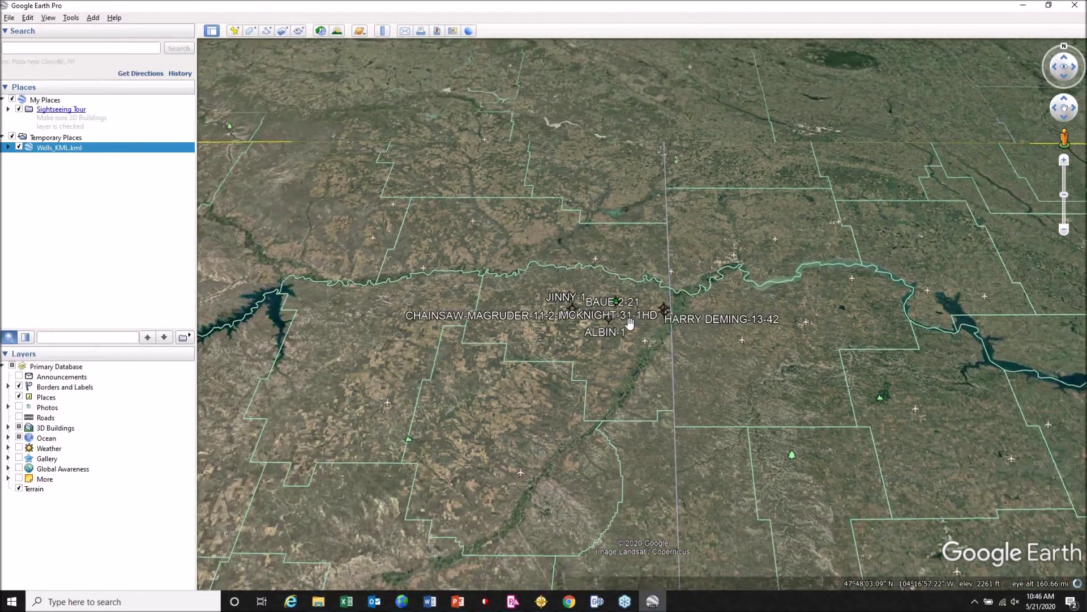
pyautogui.scroll(5, 630, 321)
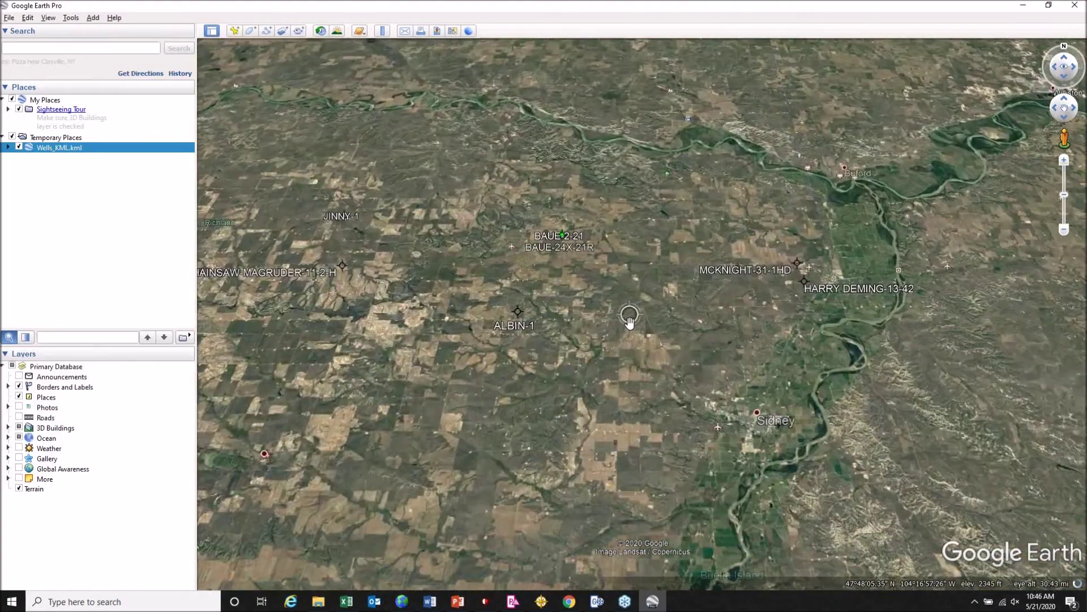
pyautogui.scroll(3, 562, 292)
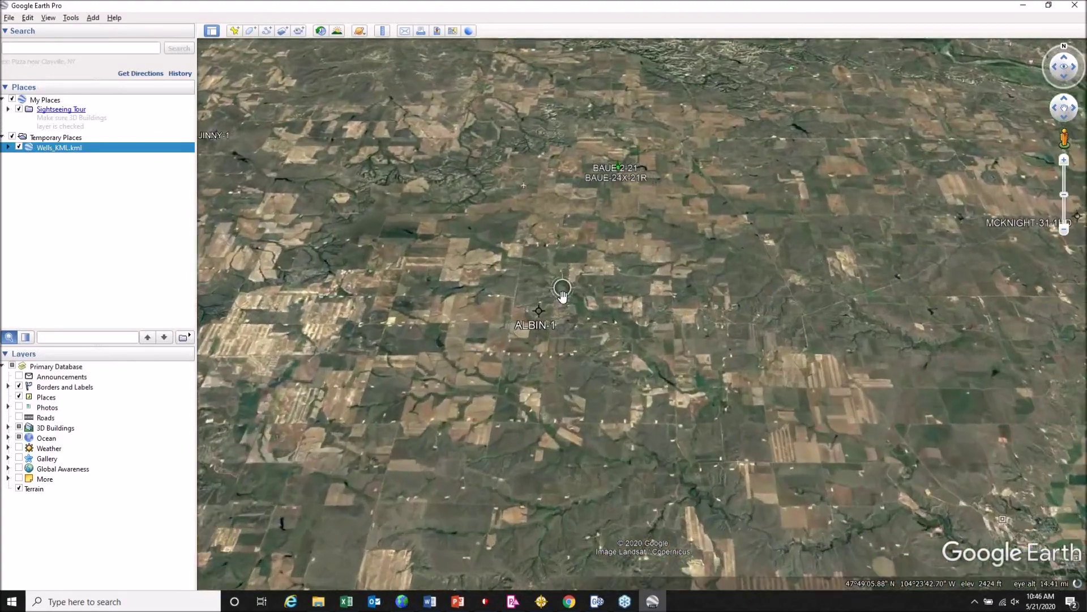
pyautogui.scroll(3, 562, 293)
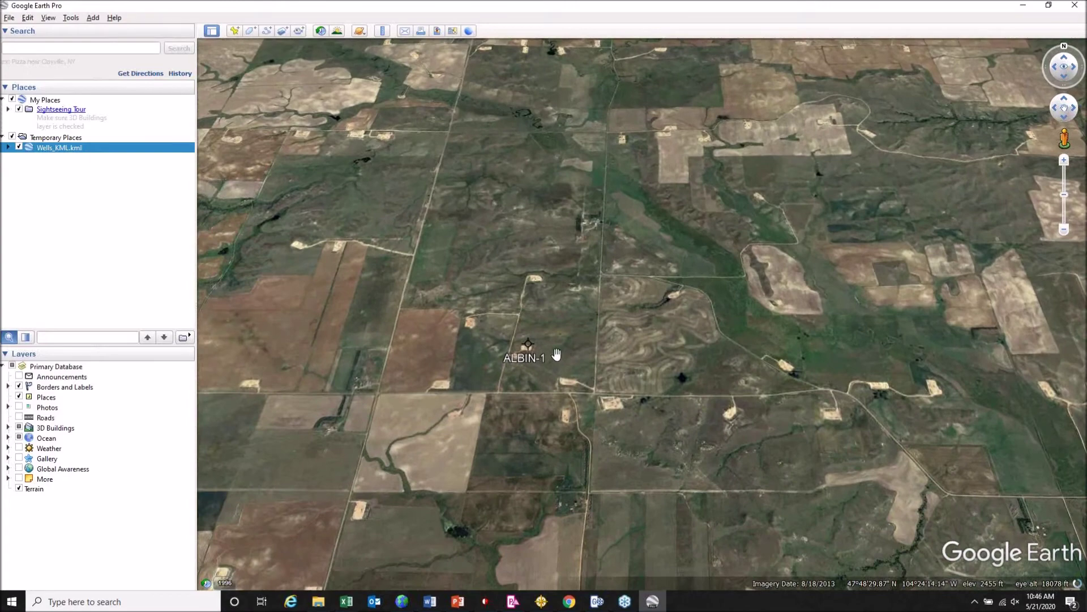
pyautogui.scroll(2, 555, 350)
pyautogui.scroll(4, 554, 351)
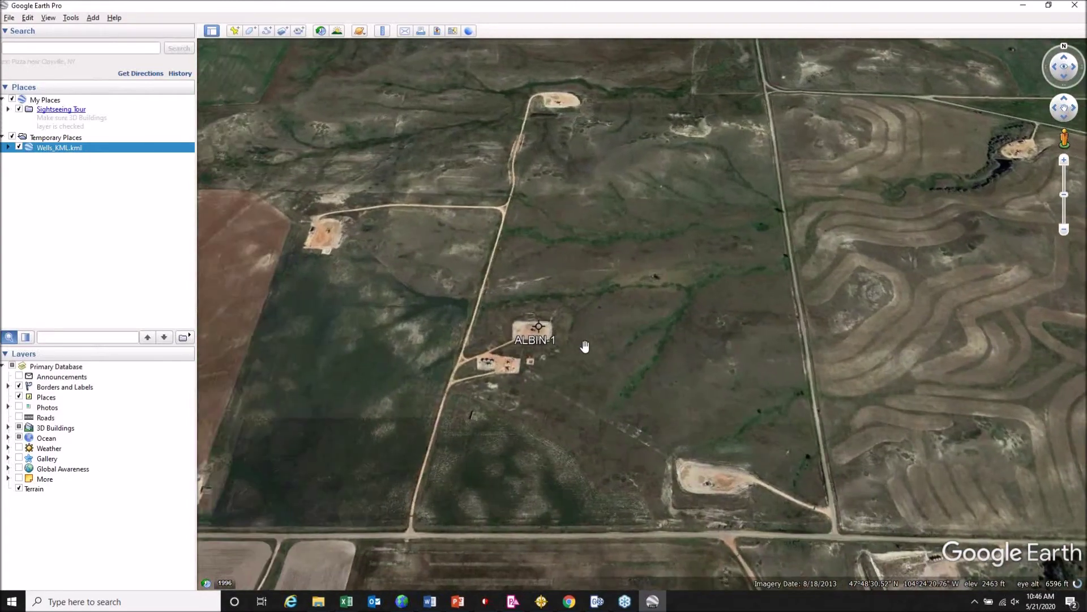
pyautogui.scroll(3, 570, 339)
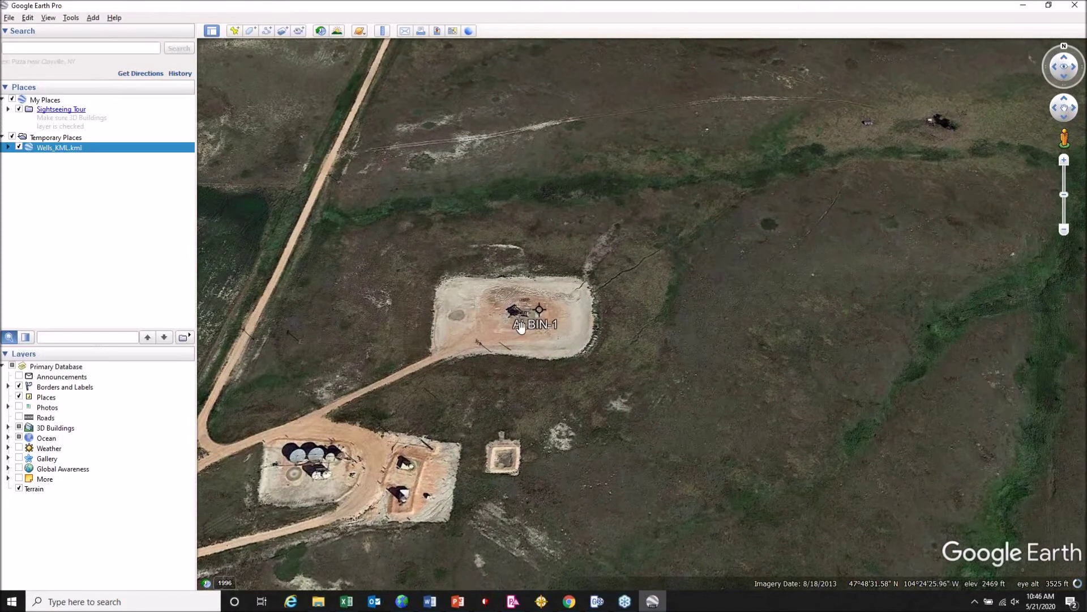
pyautogui.scroll(-1, 521, 326)
pyautogui.scroll(-5, 521, 327)
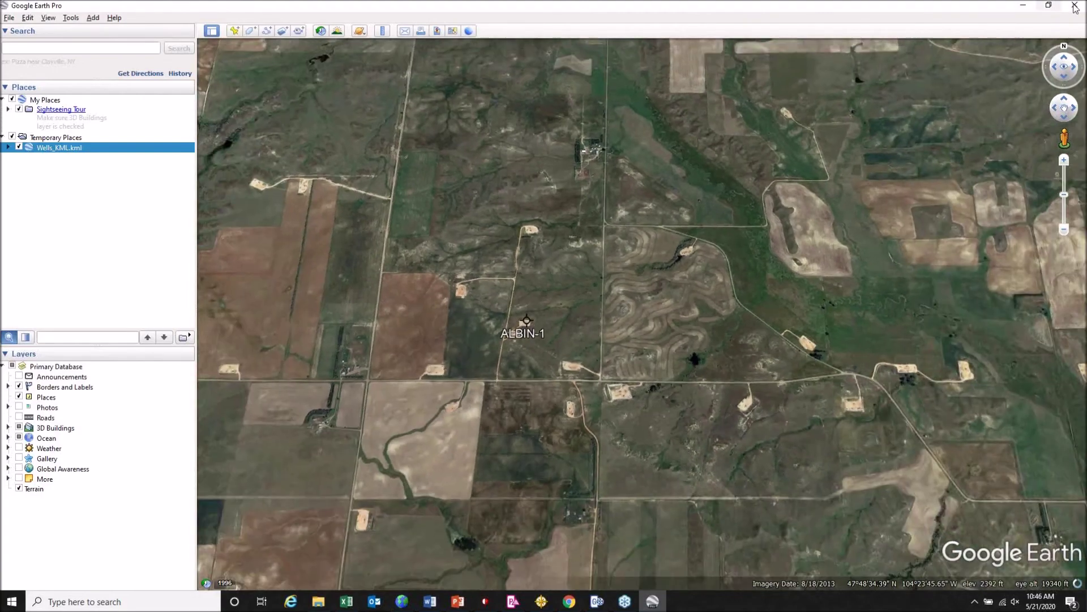
pyautogui.click(1074, 4)
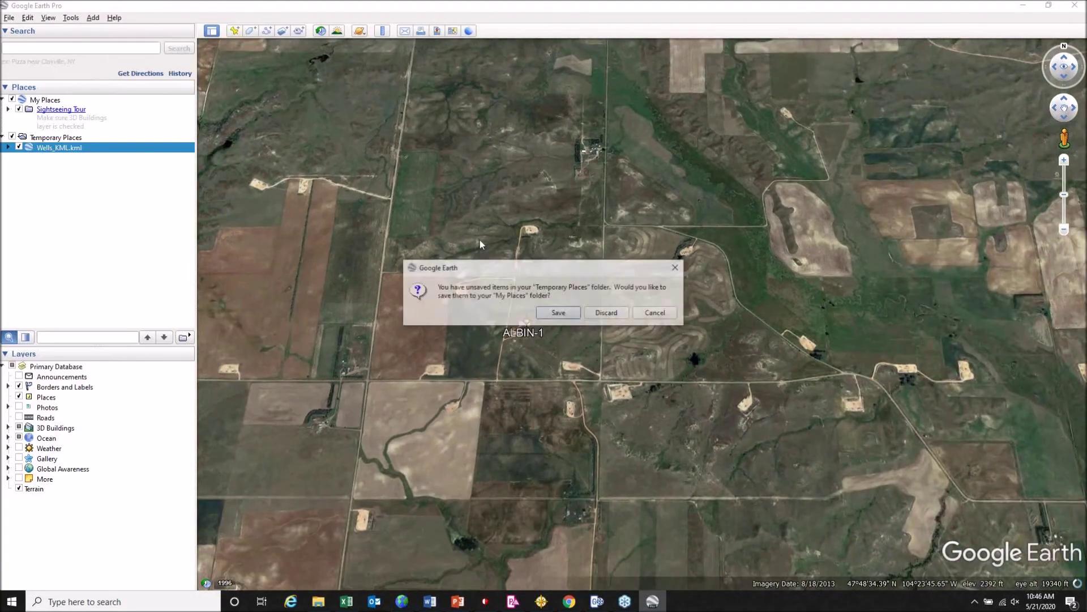
# - Discard the temporary places, load NPRR BENTSON UNIT in single-well form view, and view it in Google Earth
pyautogui.click(617, 317)
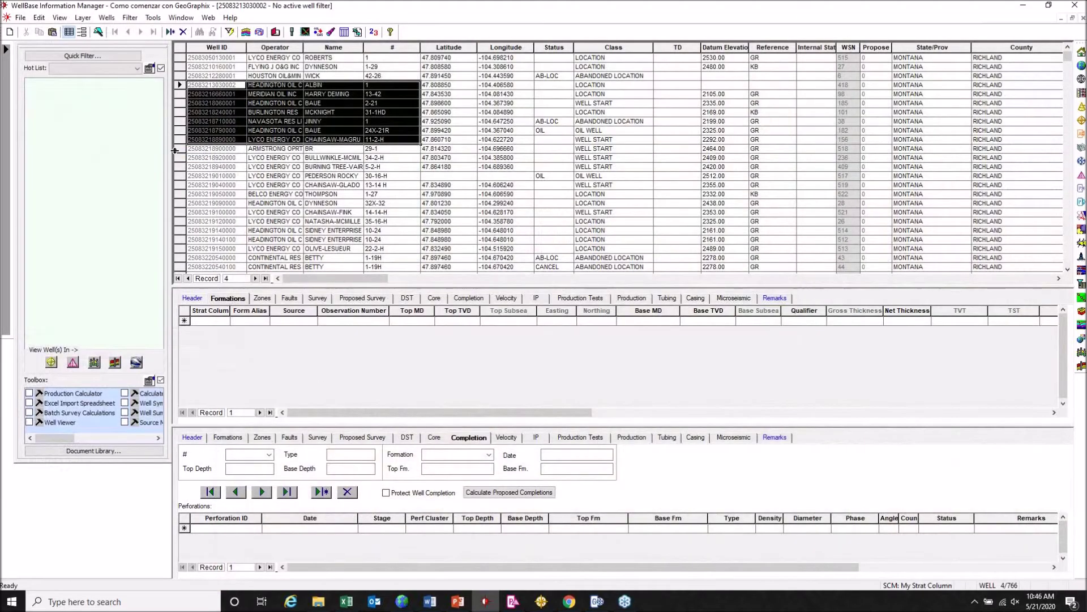
pyautogui.click(84, 32)
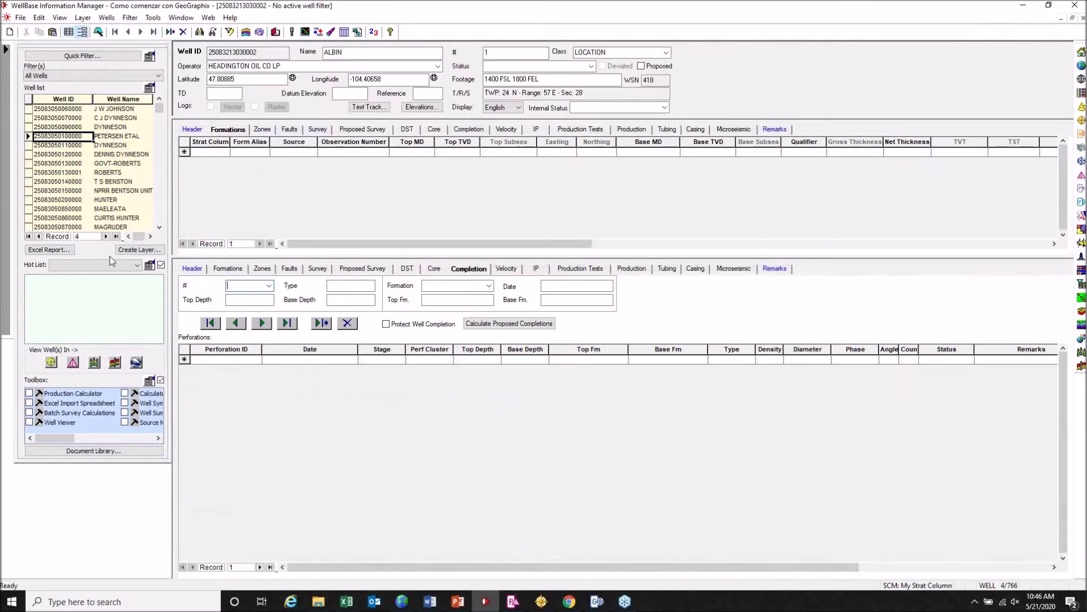
pyautogui.click(74, 190)
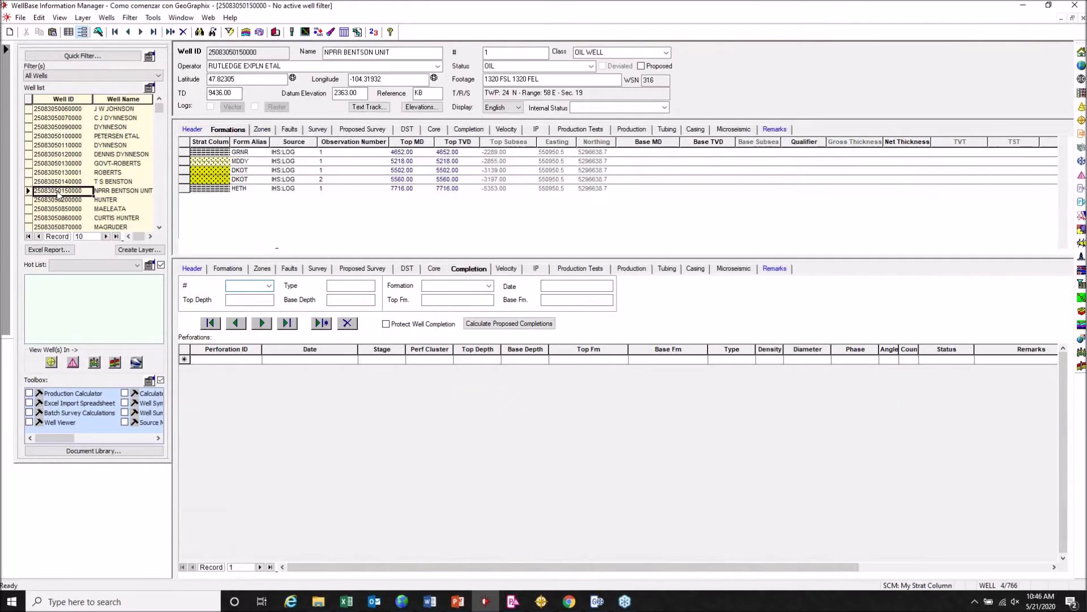
pyautogui.click(137, 362)
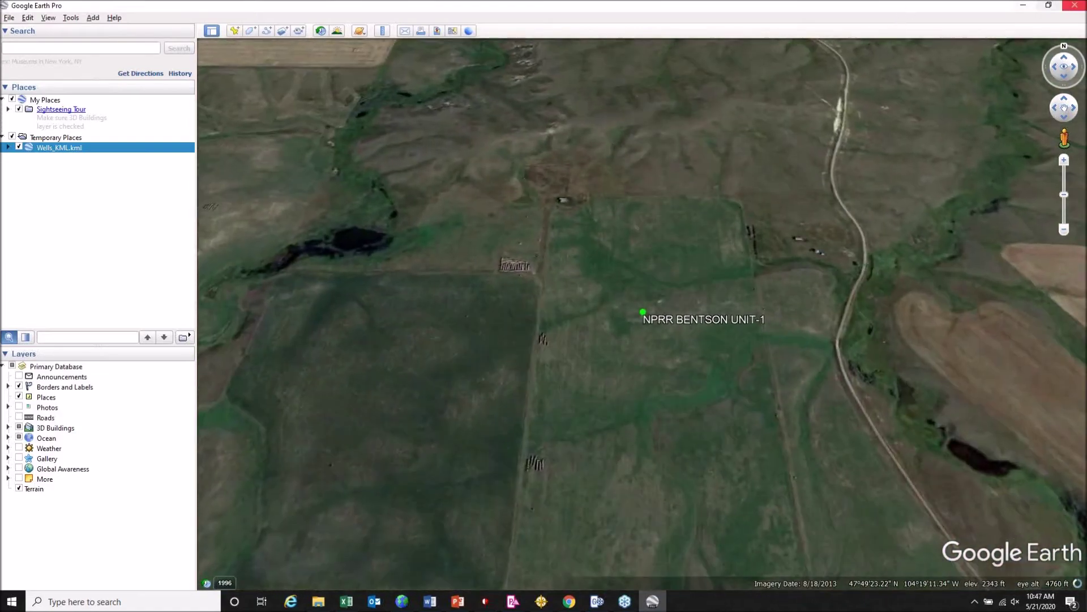
# - Close Google Earth Pro after viewing NPRR BENTSON UNIT-1, discarding the temporary places
pyautogui.click(1075, 5)
pyautogui.click(607, 313)
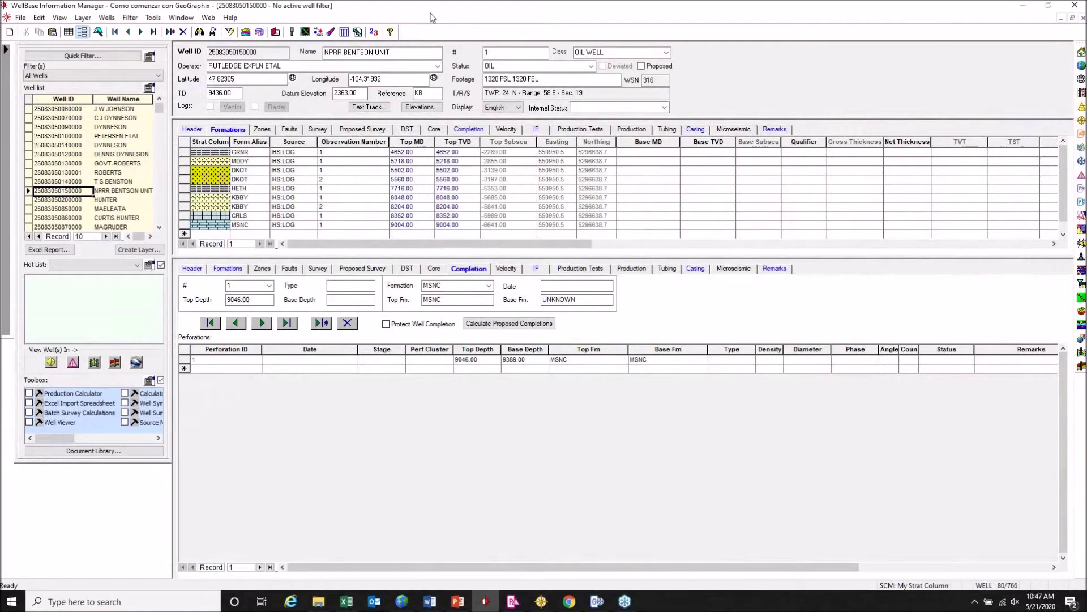
# - Load the PUBLIC column in the Stratigraphic Column Manager and scroll through its formation list
pyautogui.click(246, 34)
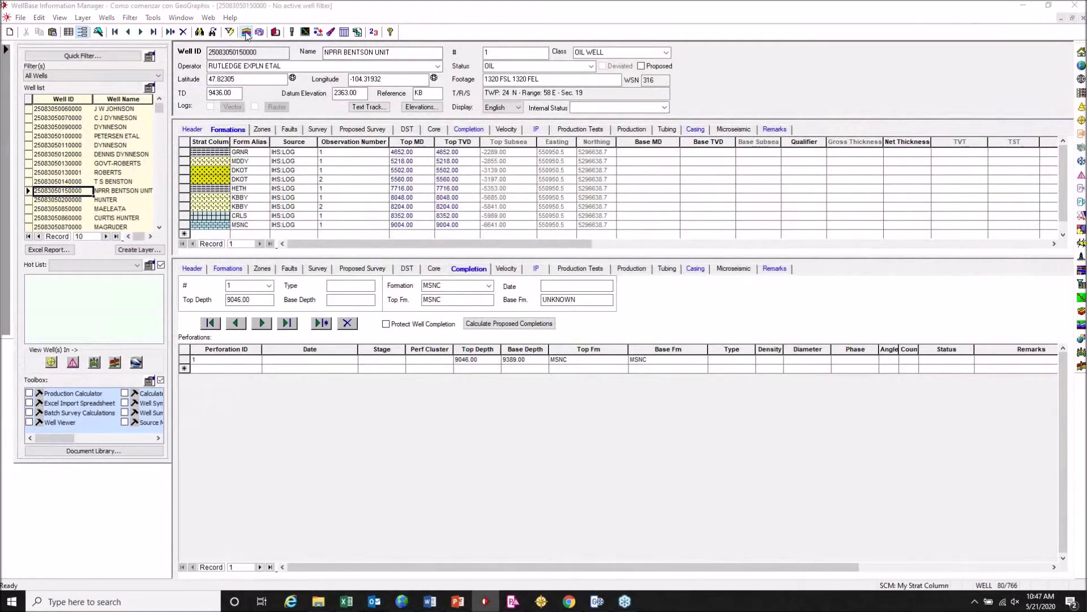
pyautogui.click(340, 181)
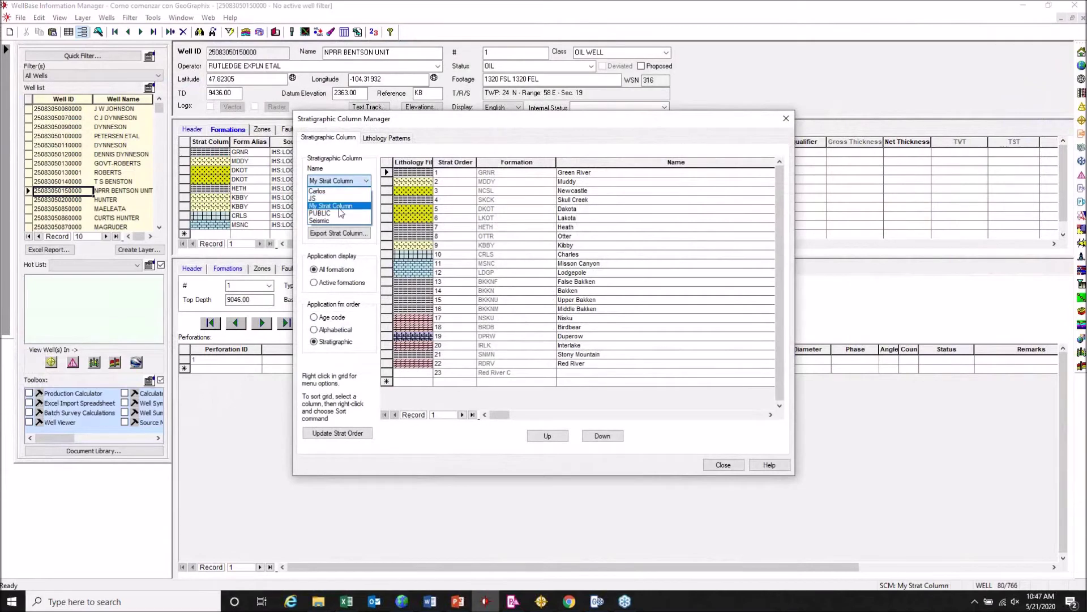
pyautogui.click(340, 213)
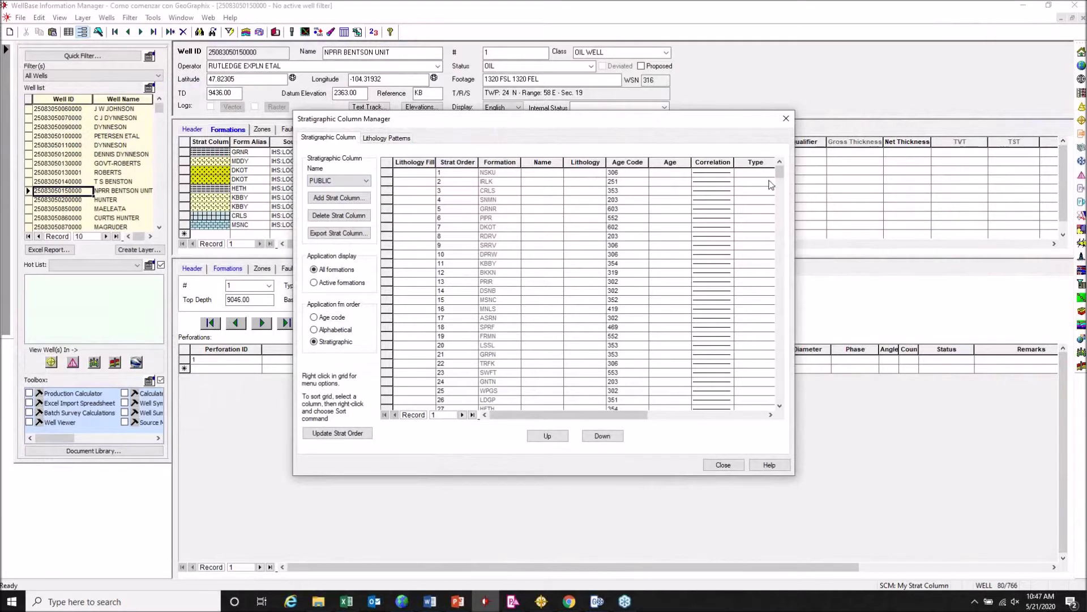
pyautogui.moveTo(780, 172); pyautogui.dragTo(792, 410)
pyautogui.moveTo(800, 166); pyautogui.dragTo(799, 167)
pyautogui.moveTo(783, 177); pyautogui.dragTo(781, 404)
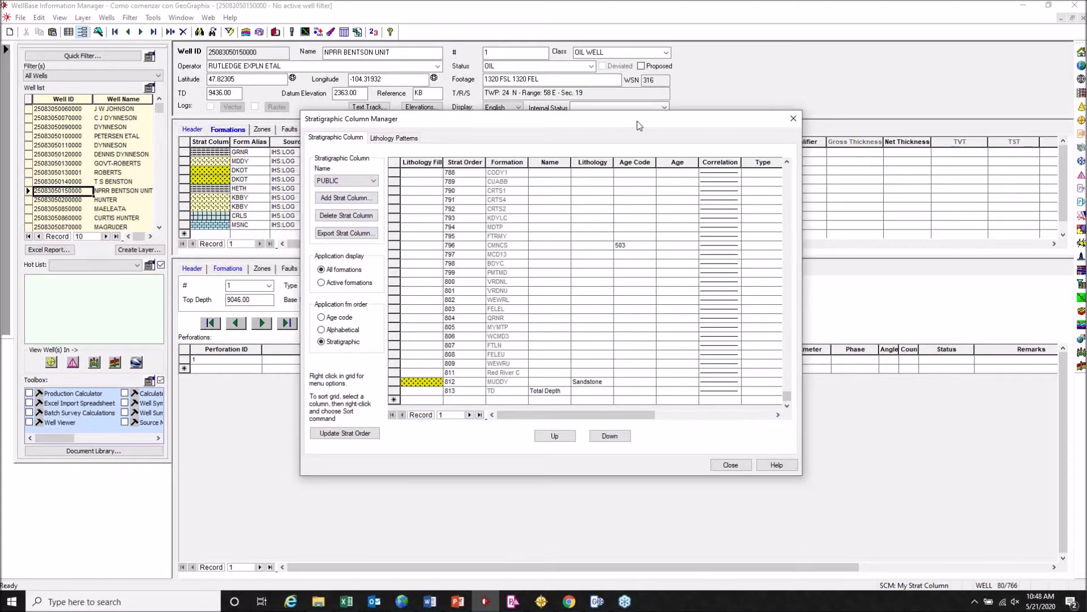
pyautogui.moveTo(618, 128); pyautogui.dragTo(696, 108)
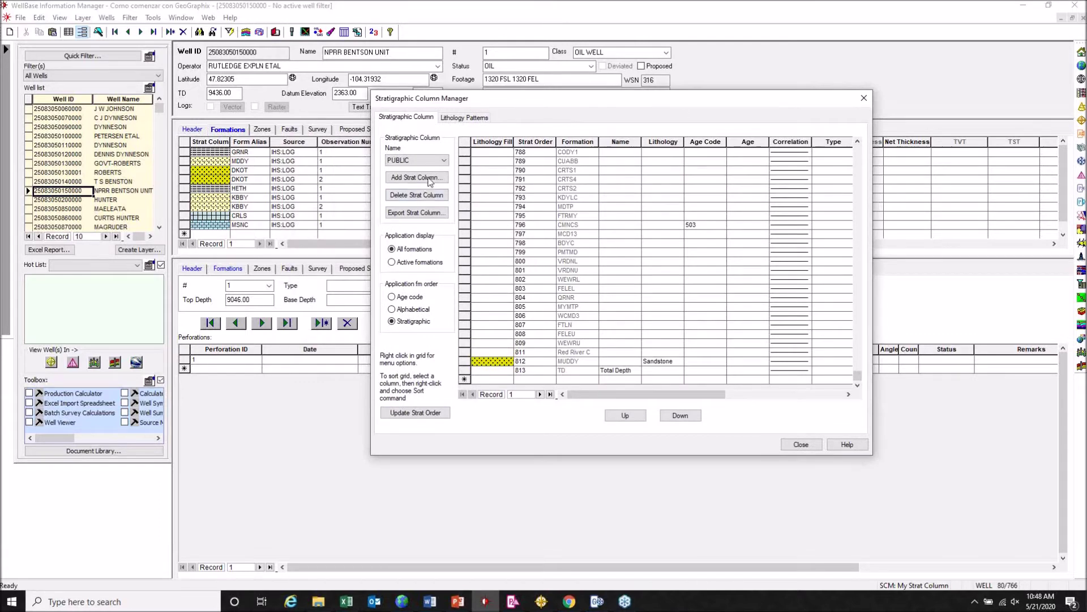
# - Start a new strat column, enter a custom name, and base it on all formations
pyautogui.click(417, 178)
pyautogui.moveTo(596, 190); pyautogui.dragTo(545, 191)
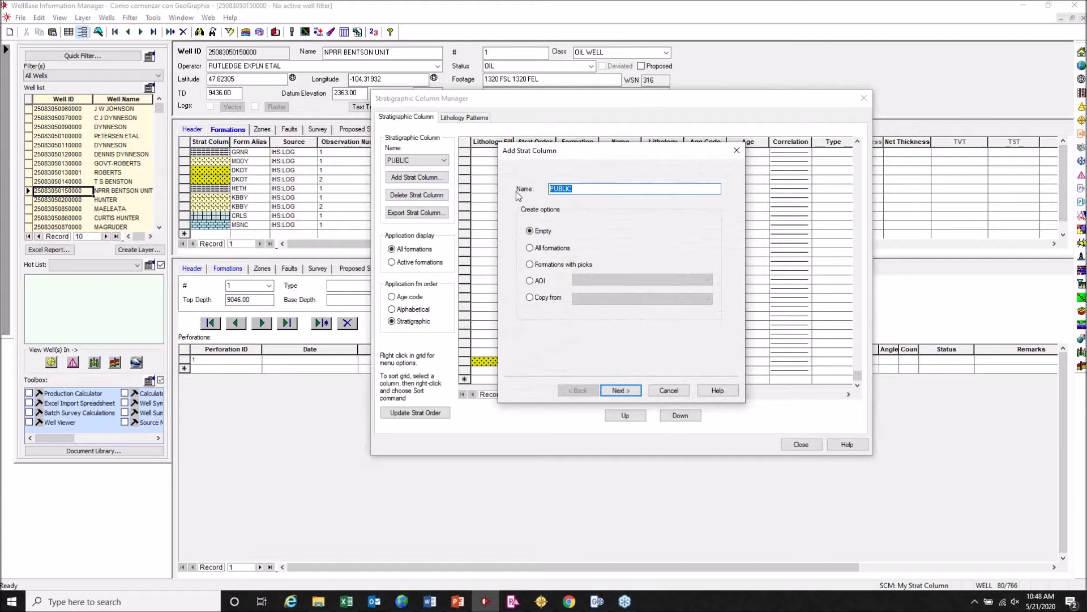
pyautogui.write('Carlos Yanez')
pyautogui.click(559, 249)
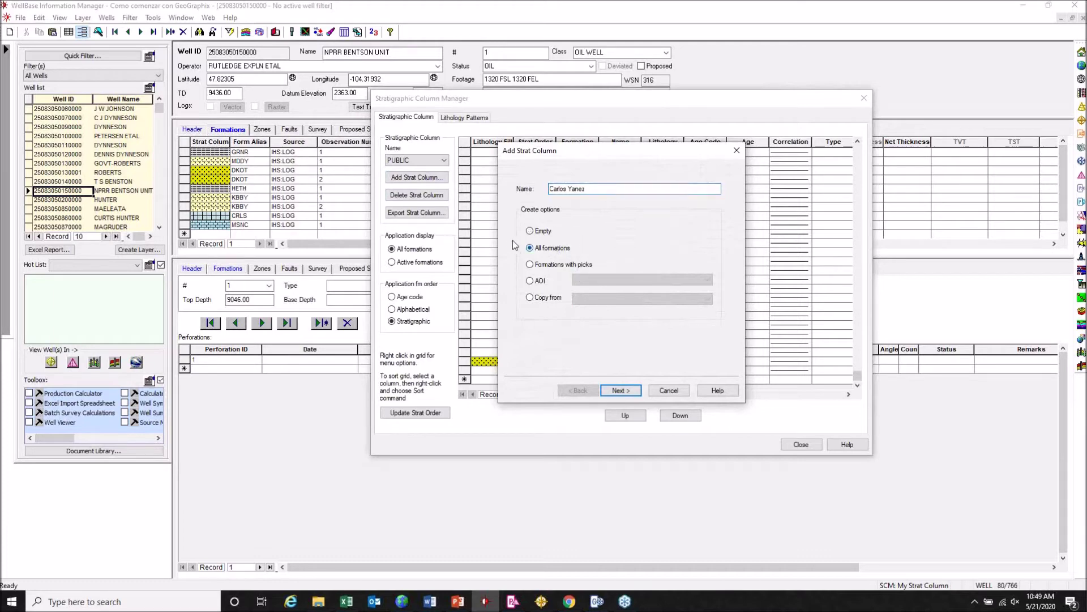
pyautogui.click(630, 392)
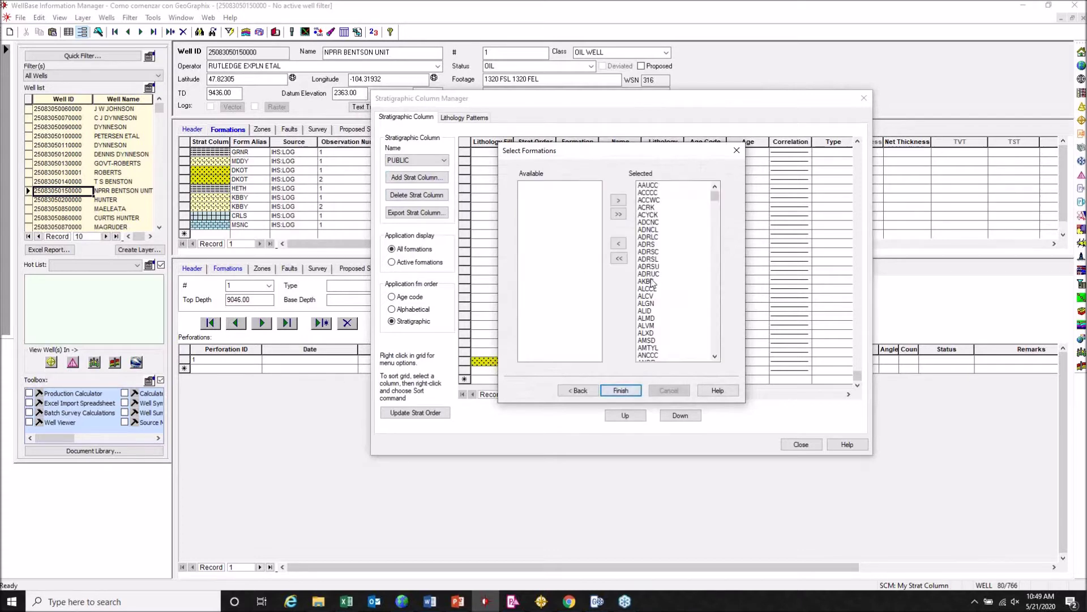
# - Keep only ADNCL, ADRSL, ADRUC, AKBC, ALMD, AMSD, DSNB, DVMP and DWBIL, then finish the column
pyautogui.click(619, 259)
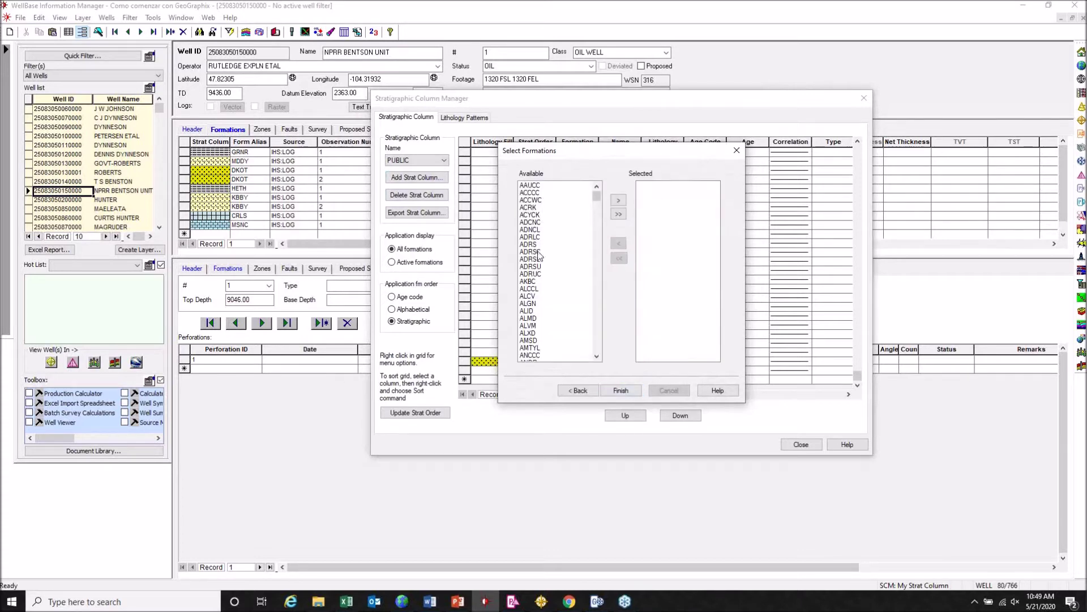
pyautogui.click(536, 230)
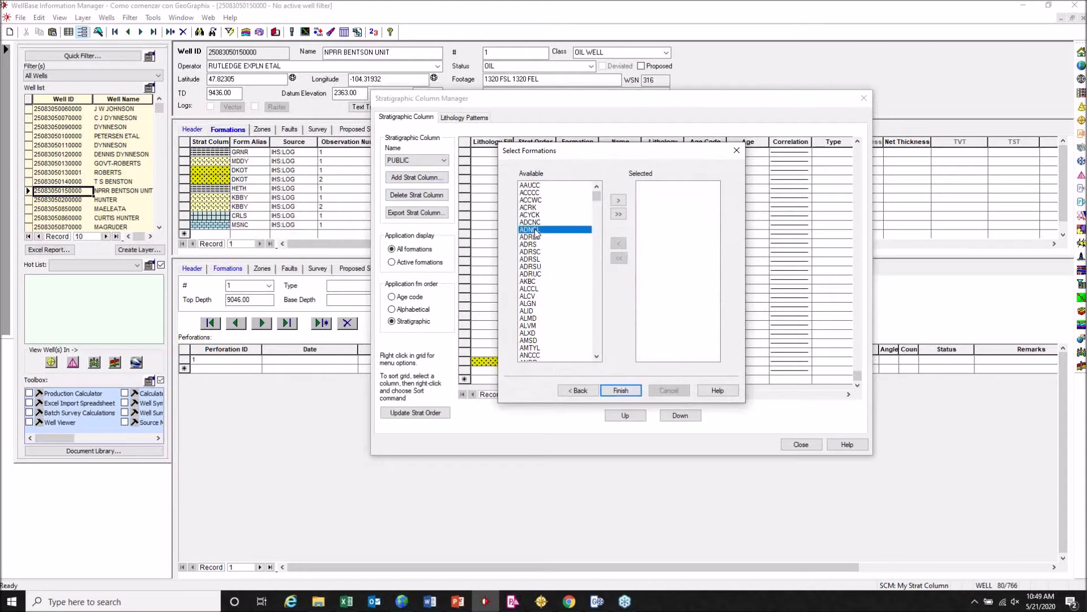
pyautogui.keyDown('ctrl'); pyautogui.click(530, 281); pyautogui.keyUp('ctrl')
pyautogui.keyDown('ctrl'); pyautogui.click(532, 319); pyautogui.keyUp('ctrl')
pyautogui.keyDown('ctrl'); pyautogui.click(534, 340); pyautogui.keyUp('ctrl')
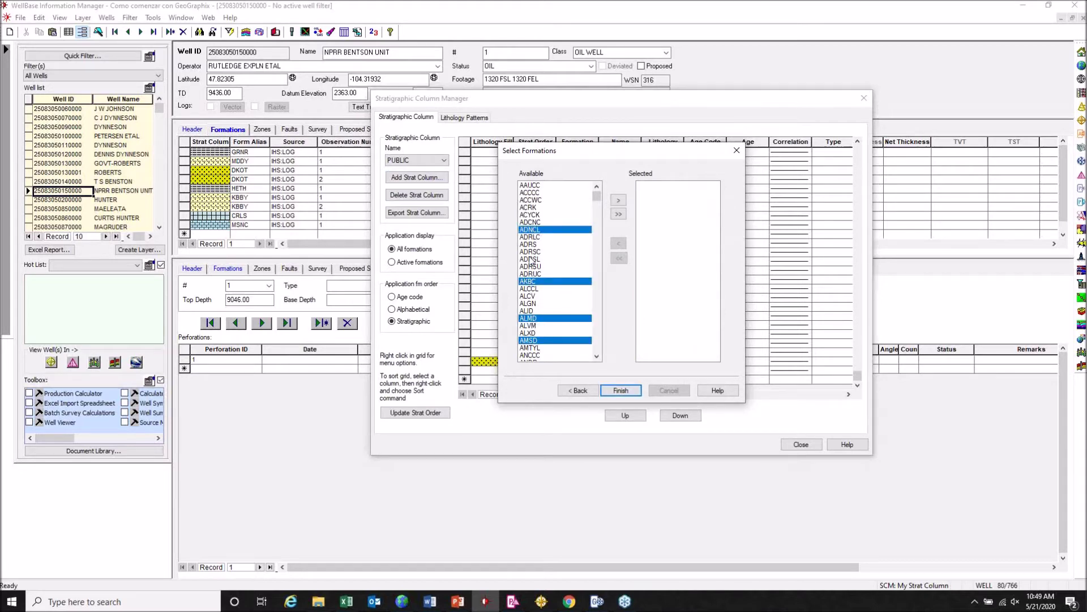
pyautogui.keyDown('ctrl'); pyautogui.click(532, 259); pyautogui.keyUp('ctrl')
pyautogui.keyDown('ctrl'); pyautogui.click(535, 274); pyautogui.keyUp('ctrl')
pyautogui.moveTo(597, 196); pyautogui.dragTo(617, 239)
pyautogui.keyDown('ctrl'); pyautogui.click(530, 266); pyautogui.keyUp('ctrl')
pyautogui.keyDown('ctrl'); pyautogui.click(530, 318); pyautogui.keyUp('ctrl')
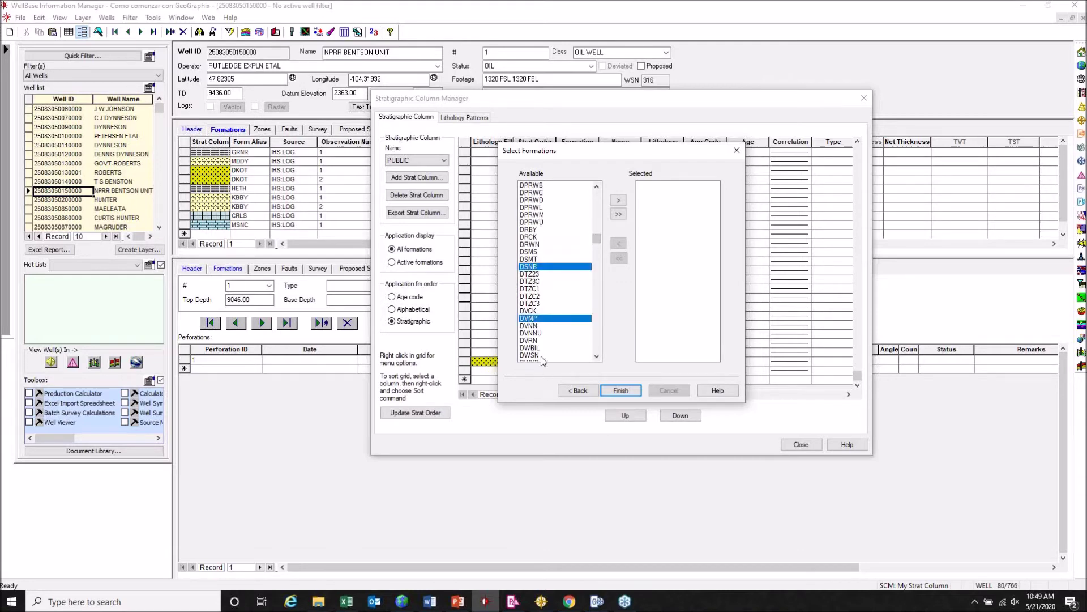
pyautogui.keyDown('ctrl'); pyautogui.click(531, 348); pyautogui.keyUp('ctrl')
pyautogui.click(625, 202)
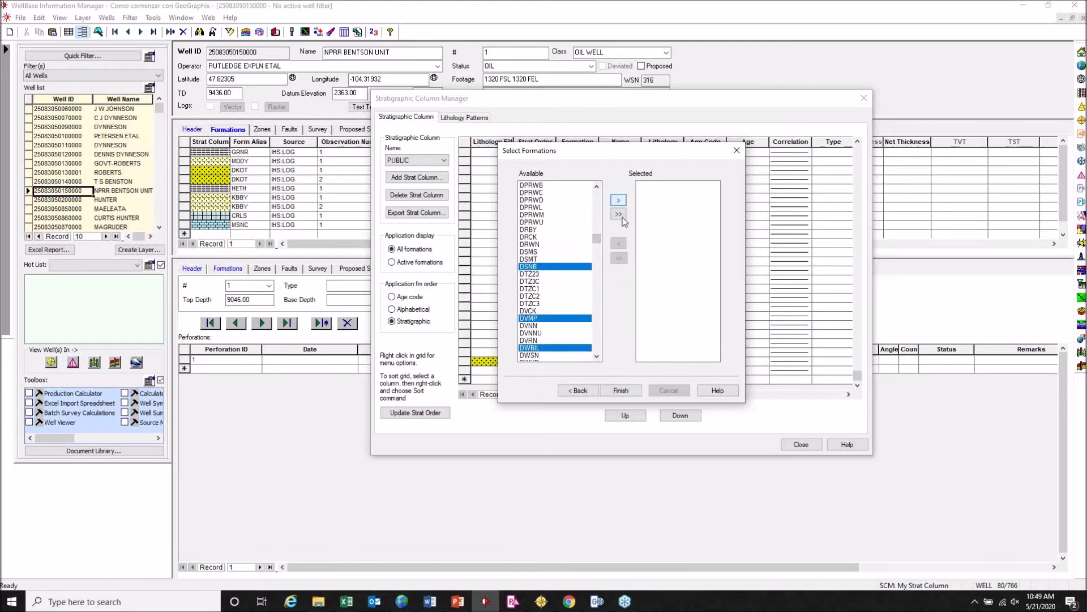
pyautogui.click(618, 200)
pyautogui.click(617, 391)
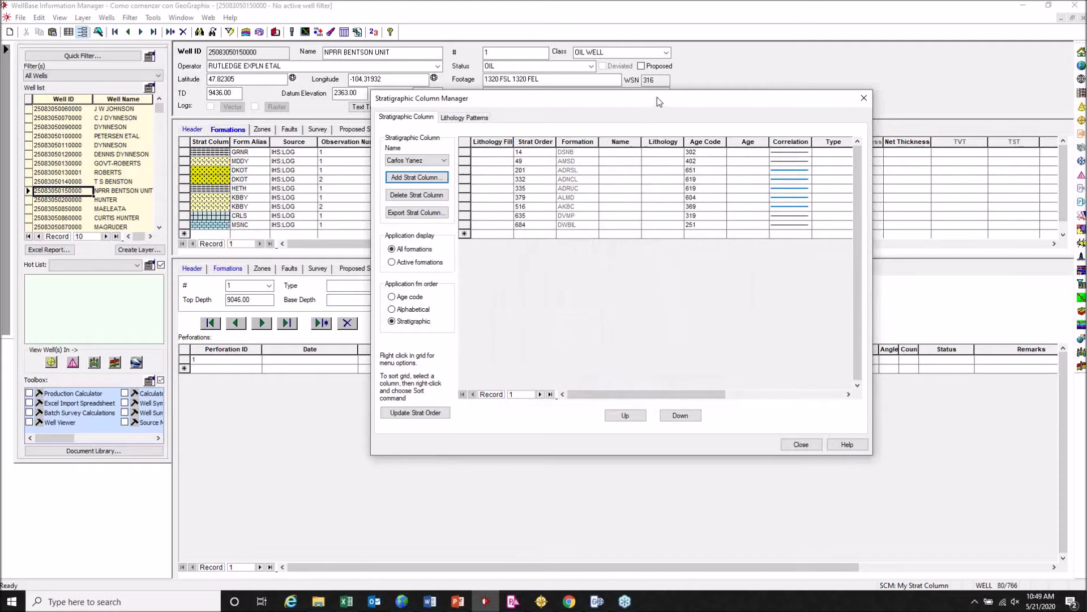
pyautogui.moveTo(657, 97); pyautogui.dragTo(536, 120)
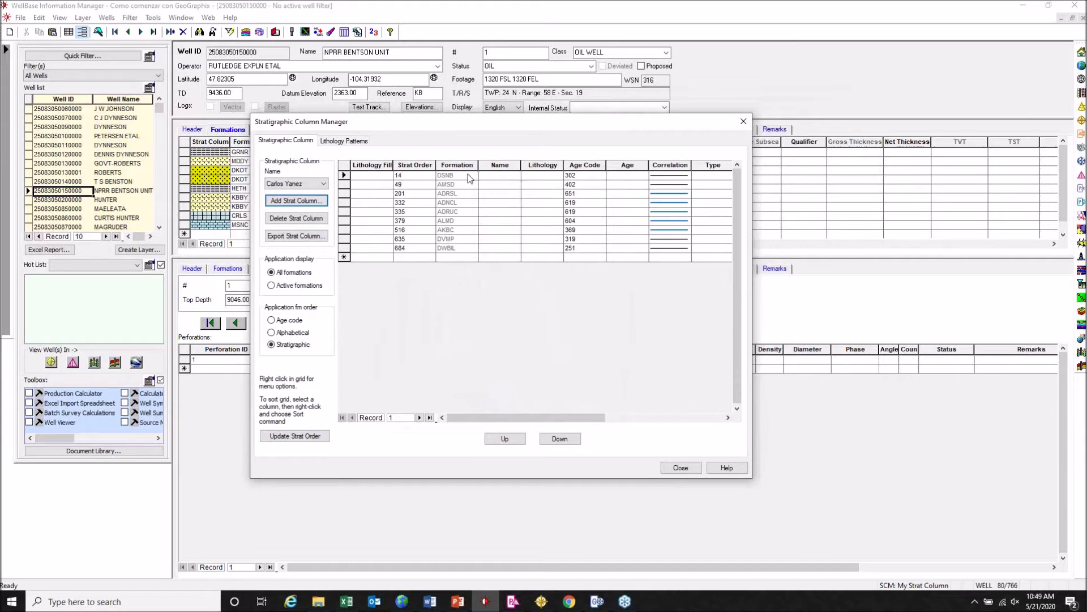
# - Type new names for the first two formations in the custom column
pyautogui.click(506, 177)
pyautogui.write('Dario')
pyautogui.click(503, 186)
pyautogui.write('ma')
pyautogui.press('BackSpace')
pyautogui.press('BackSpace')
pyautogui.write('Amigo')
# - Set row 1's lithology to Volcanics and row 2's to Dark Chert
pyautogui.click(552, 176)
pyautogui.click(558, 176)
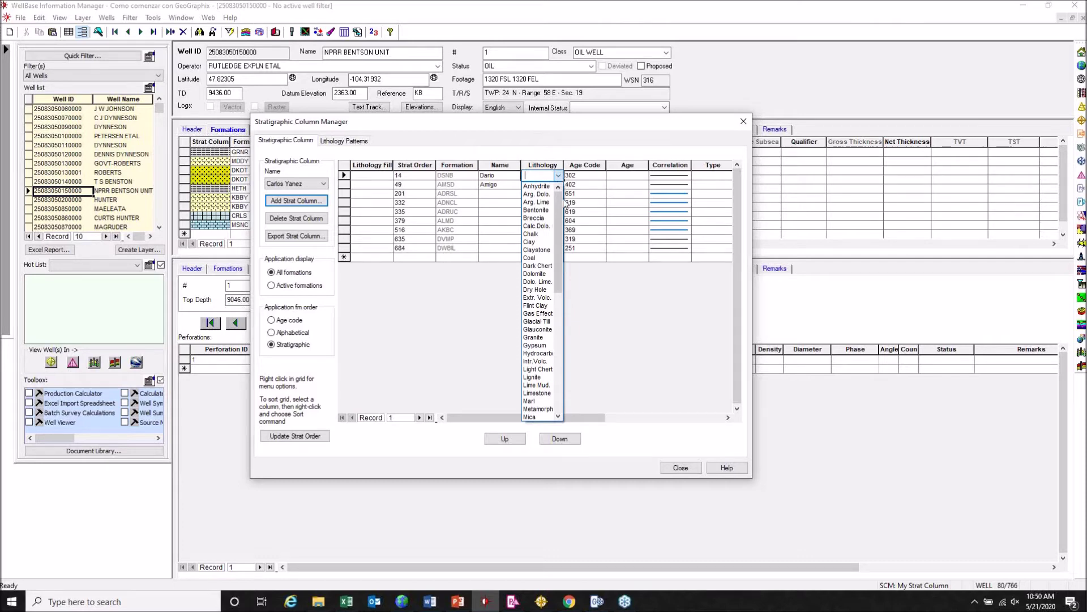
pyautogui.scroll(-1, 558, 217)
pyautogui.moveTo(558, 303); pyautogui.dragTo(559, 318)
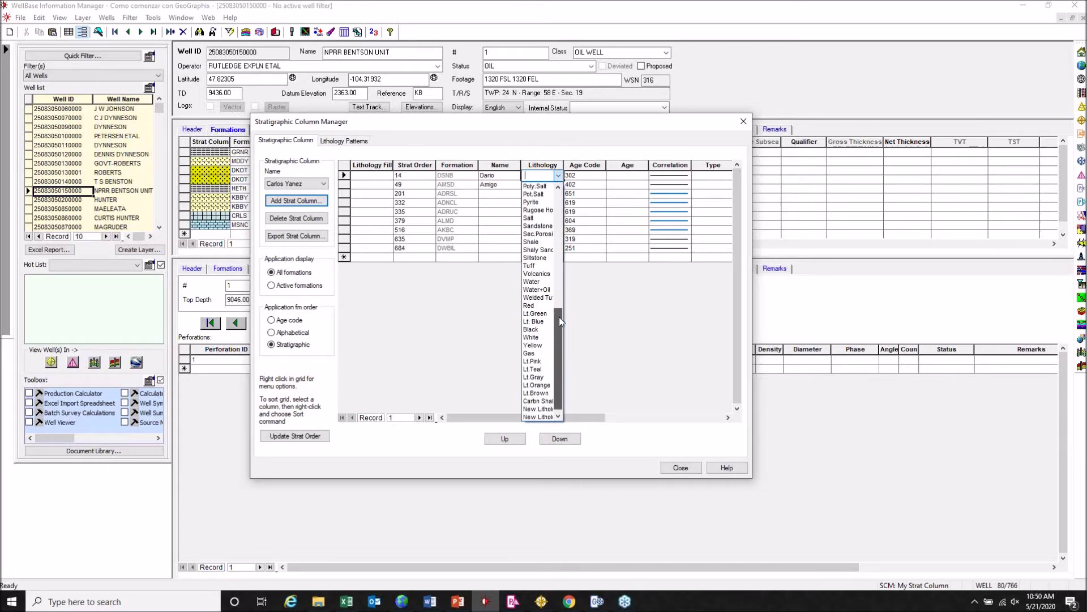
pyautogui.click(542, 274)
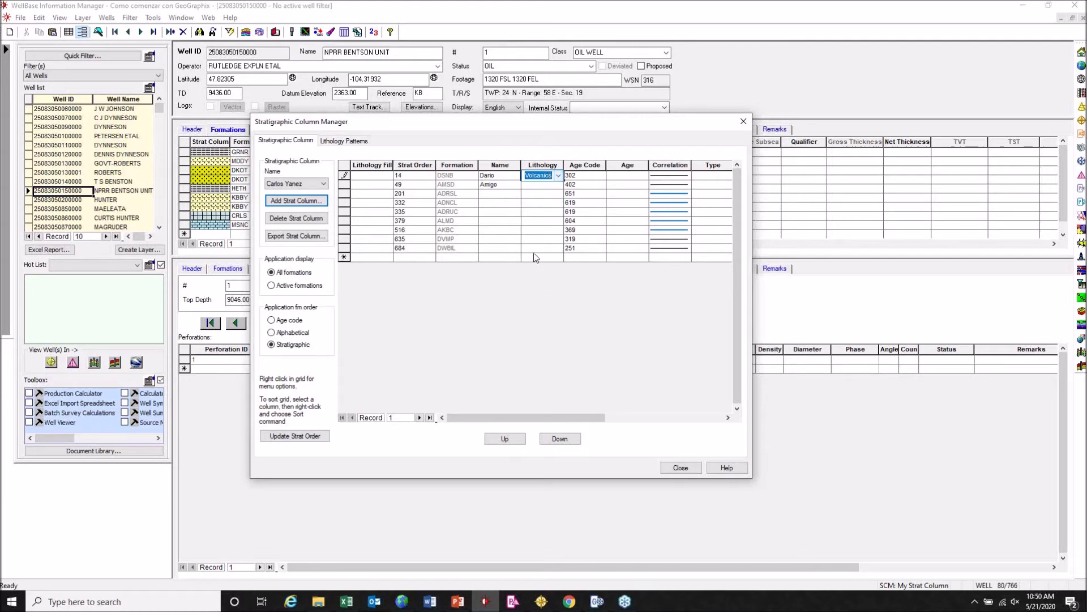
pyautogui.click(558, 185)
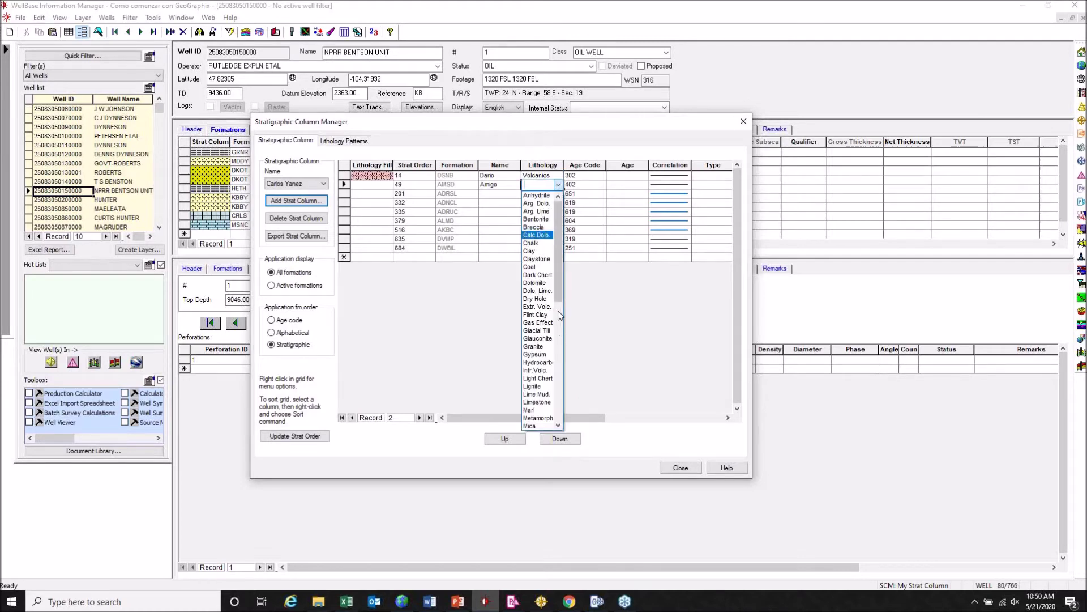
pyautogui.click(538, 275)
# - Set lithologies for rows 3–5 to Lignite, Mica and Arg. Dolo
pyautogui.click(558, 193)
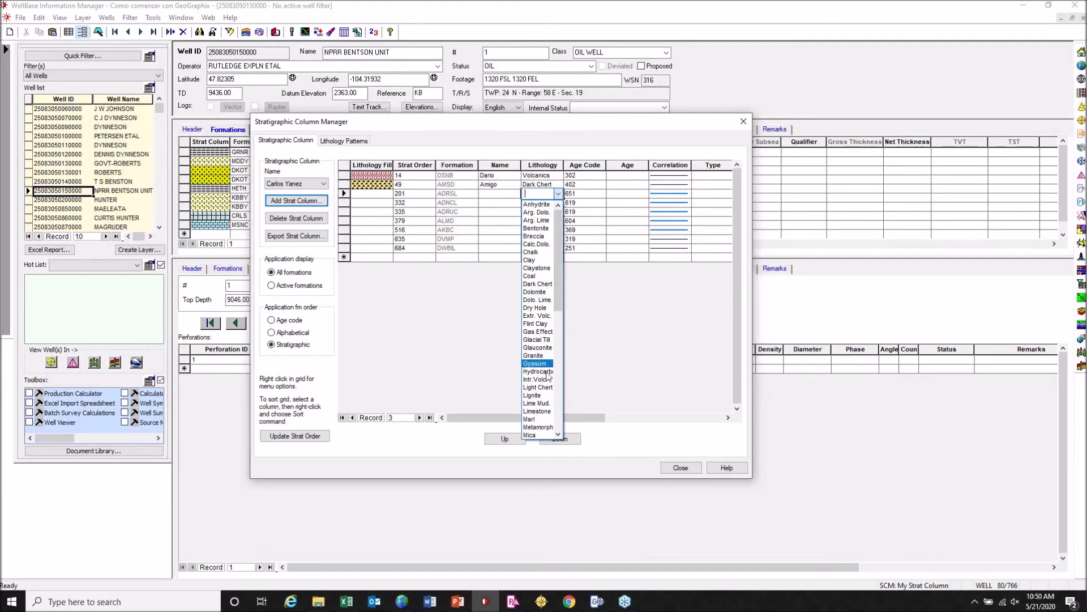
pyautogui.click(538, 400)
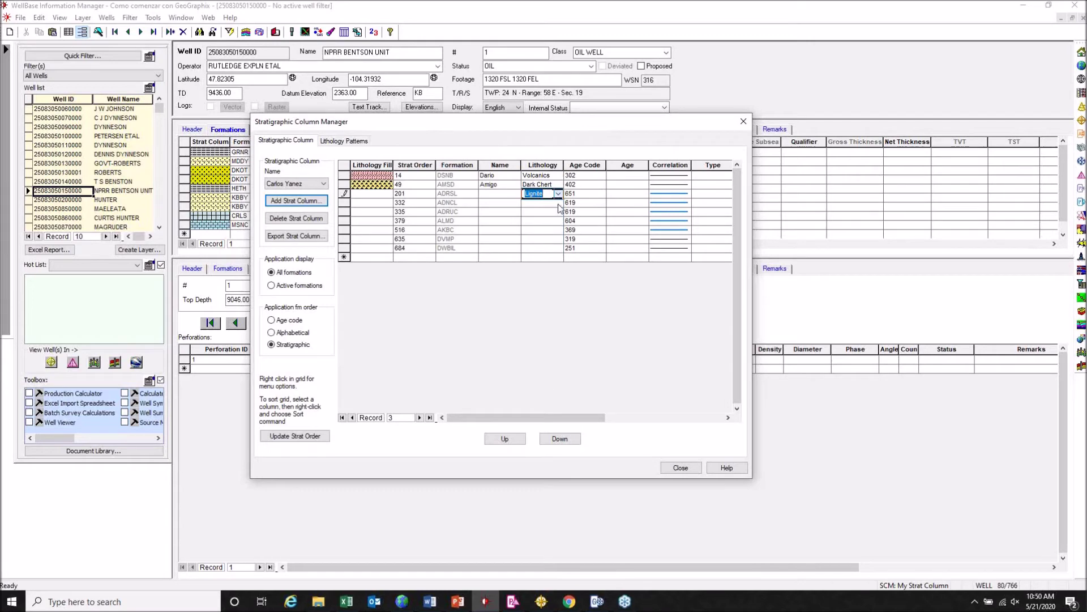
pyautogui.click(557, 203)
pyautogui.click(536, 445)
pyautogui.click(558, 213)
pyautogui.click(558, 212)
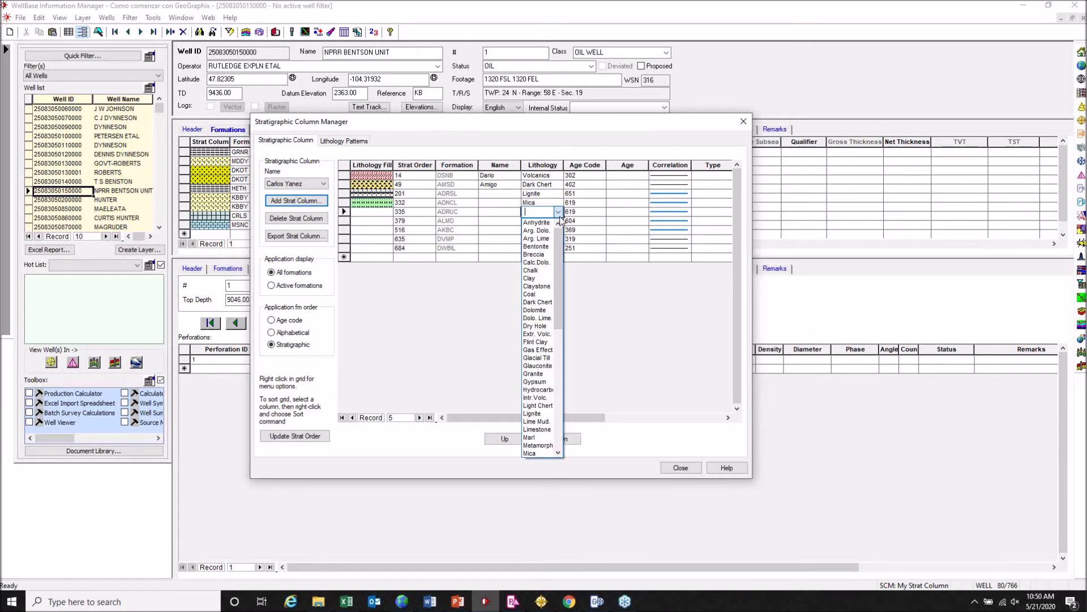
pyautogui.click(542, 238)
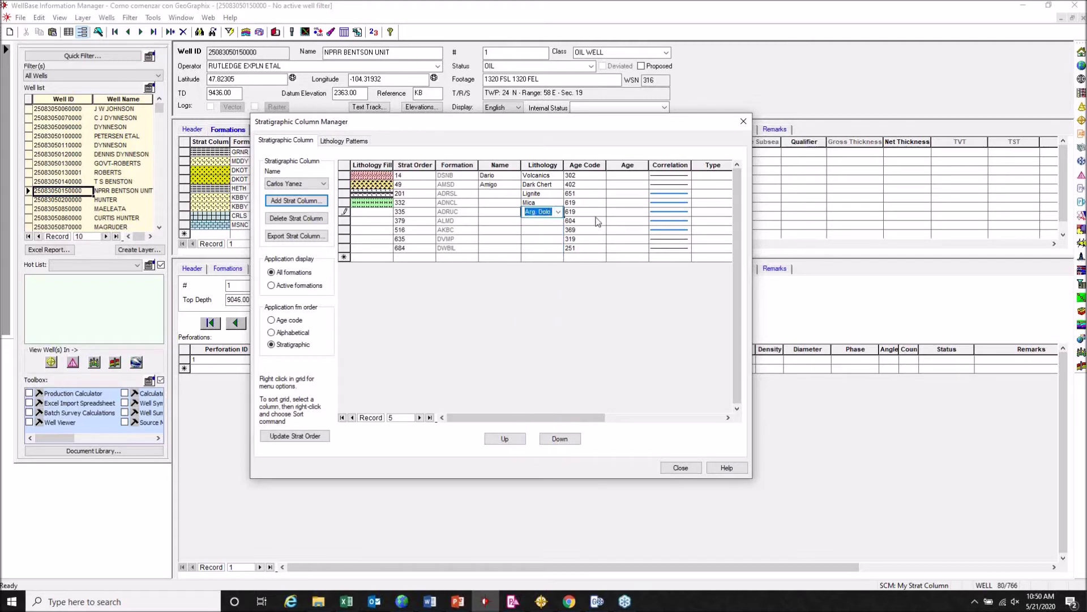
pyautogui.click(635, 194)
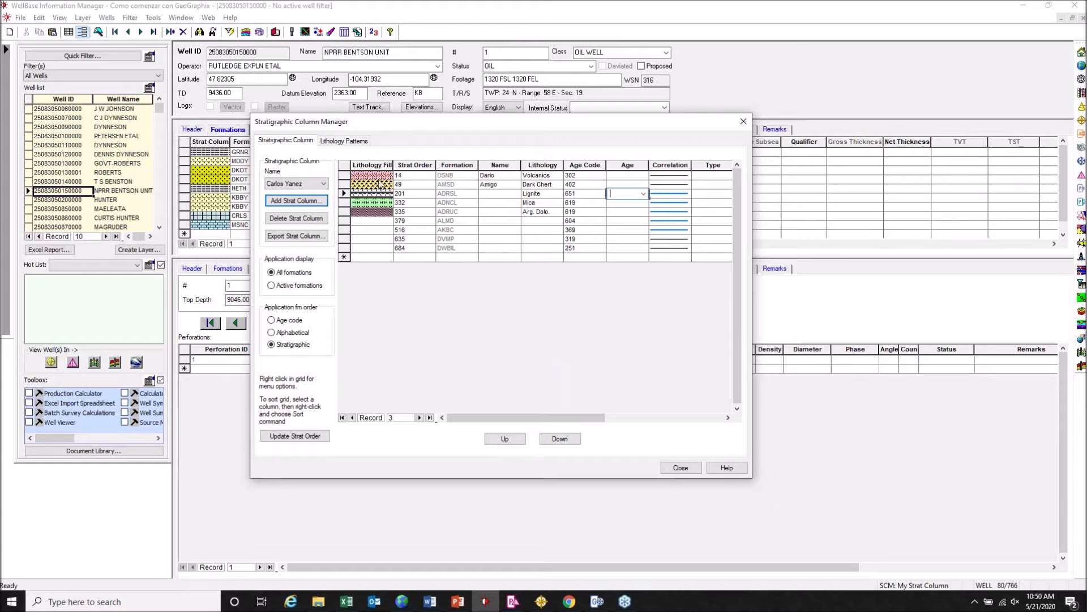
# - Give the first formation the age Oligocene and the second Cretaceous
pyautogui.moveTo(511, 121); pyautogui.dragTo(559, 108)
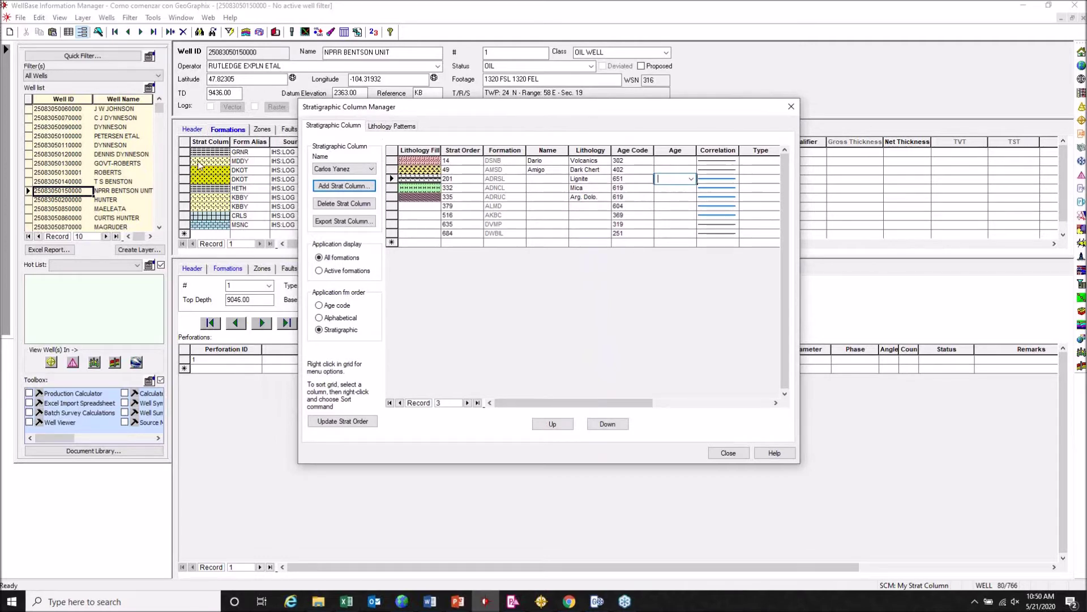
pyautogui.click(691, 161)
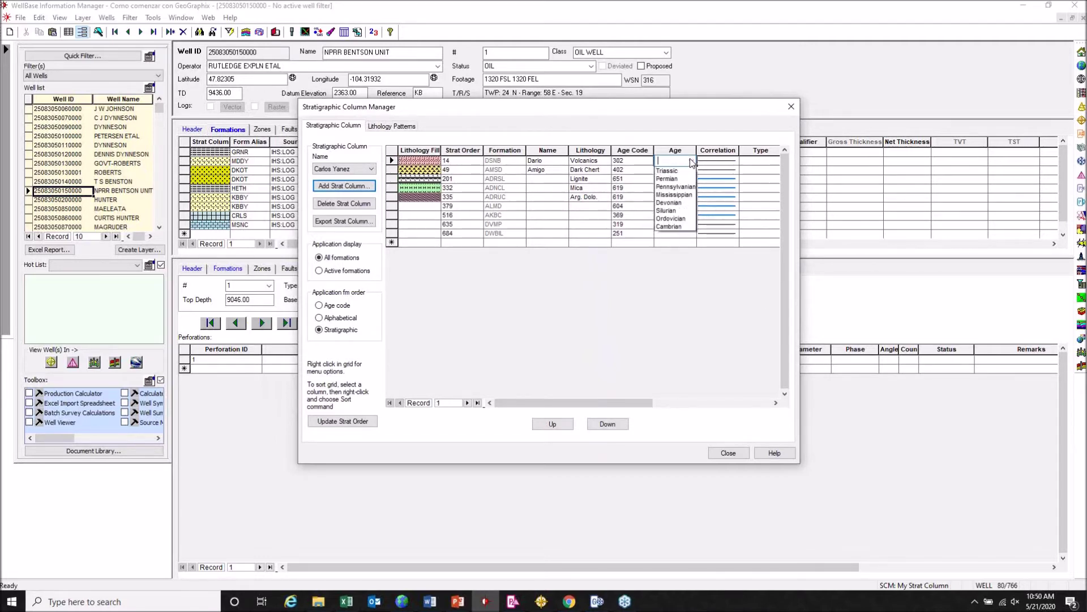
pyautogui.click(677, 196)
pyautogui.click(691, 170)
pyautogui.click(675, 227)
# - Look through the first formation's Group and unconformity type choices without changing them
pyautogui.click(728, 403)
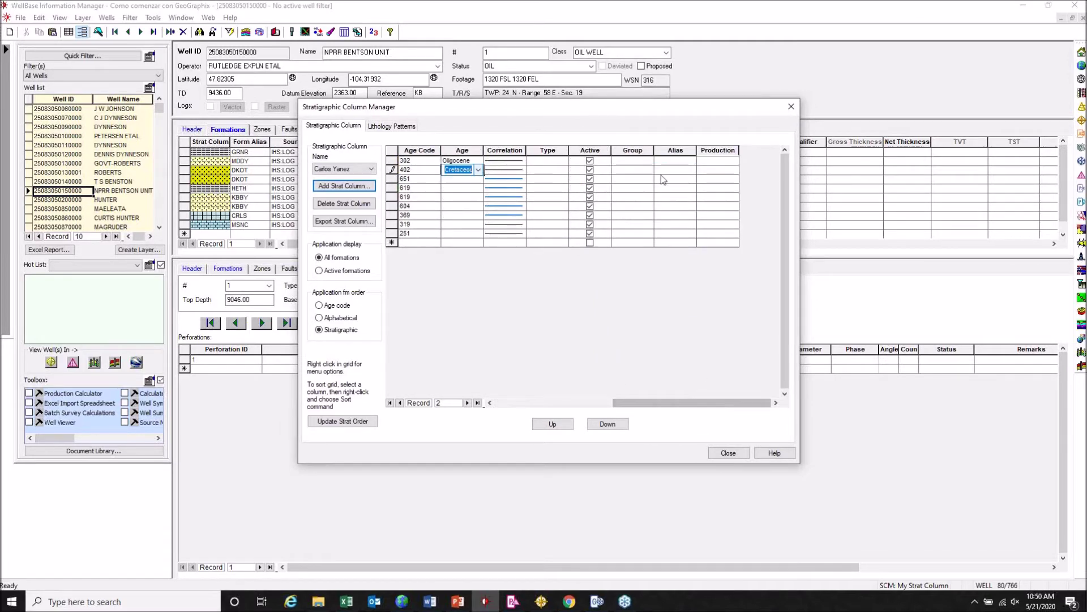
pyautogui.click(653, 161)
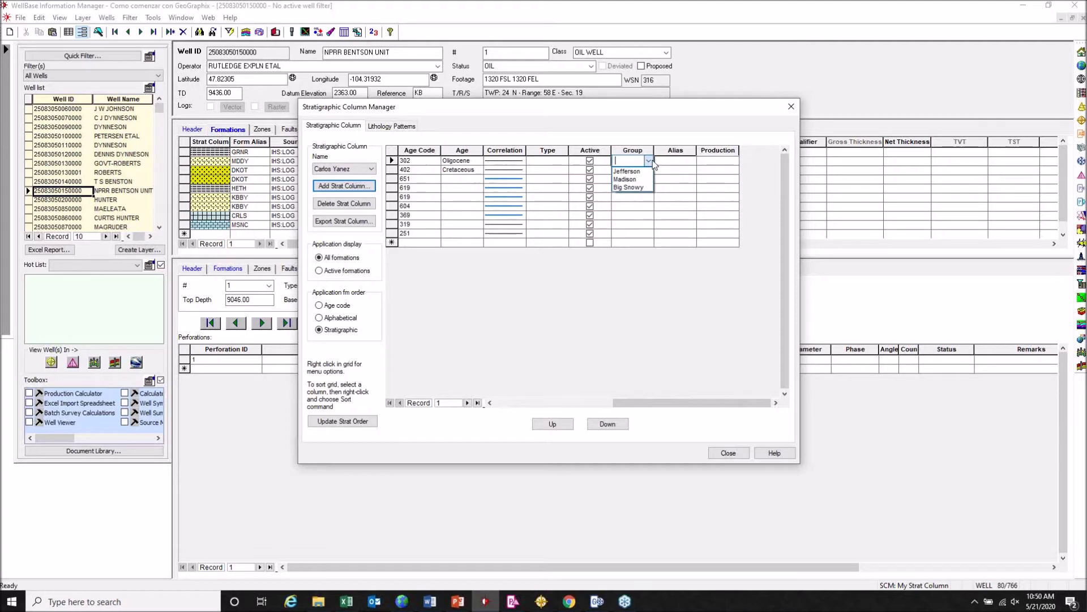
pyautogui.click(653, 162)
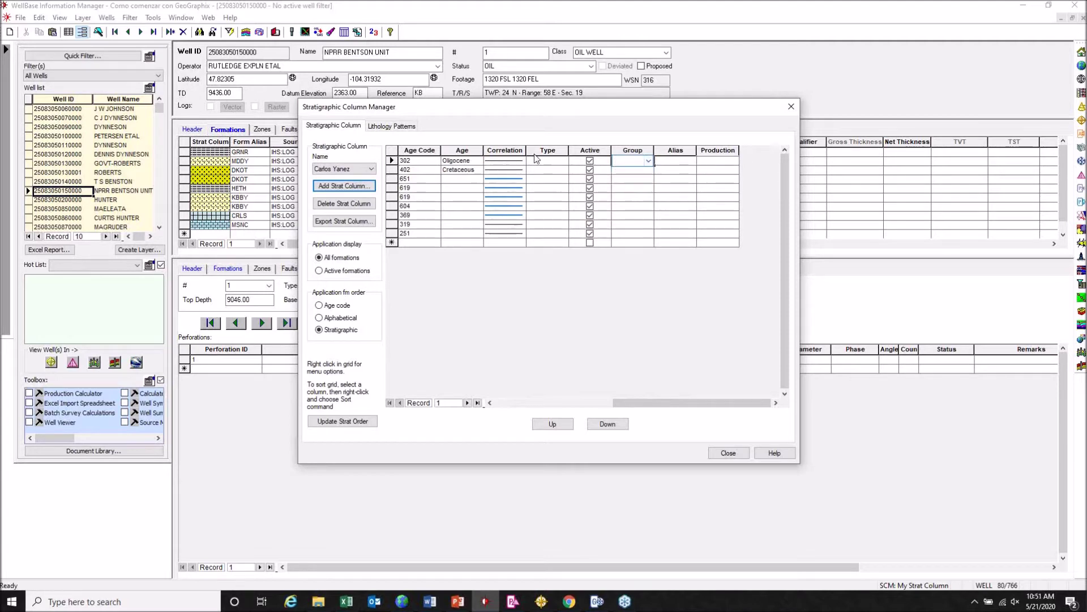
pyautogui.click(567, 162)
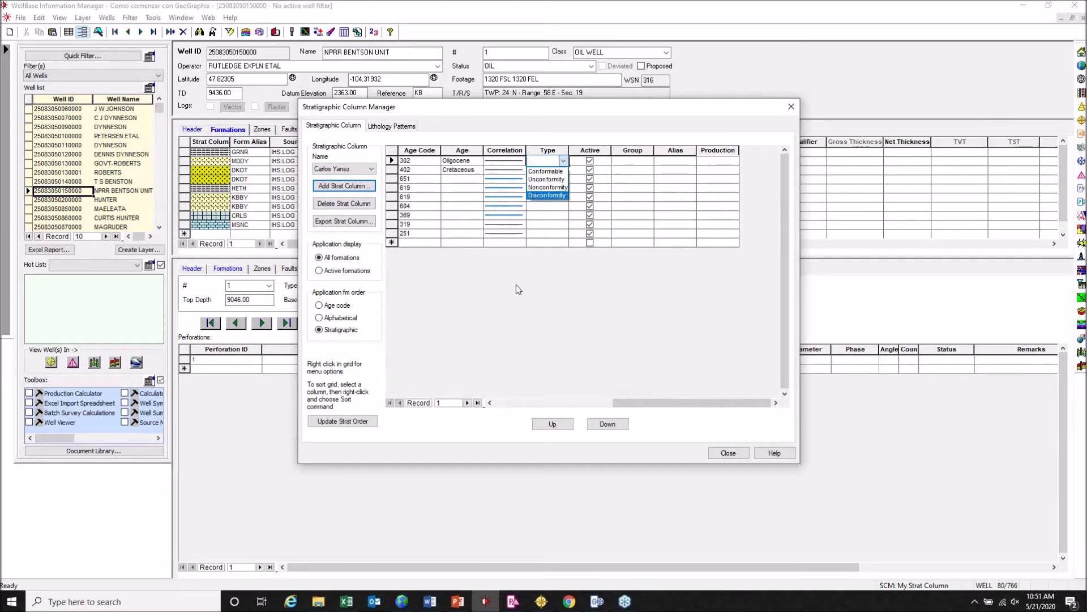
pyautogui.click(533, 395)
pyautogui.click(359, 167)
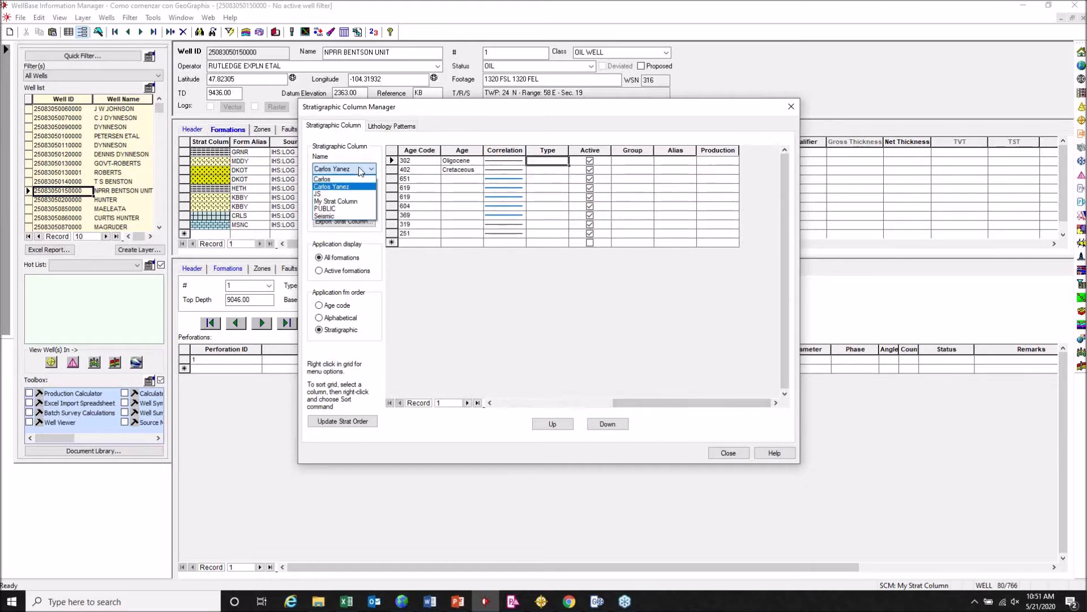
# - Load My Strat Column, scroll its grid back left, and close the Stratigraphic Column Manager
pyautogui.click(343, 201)
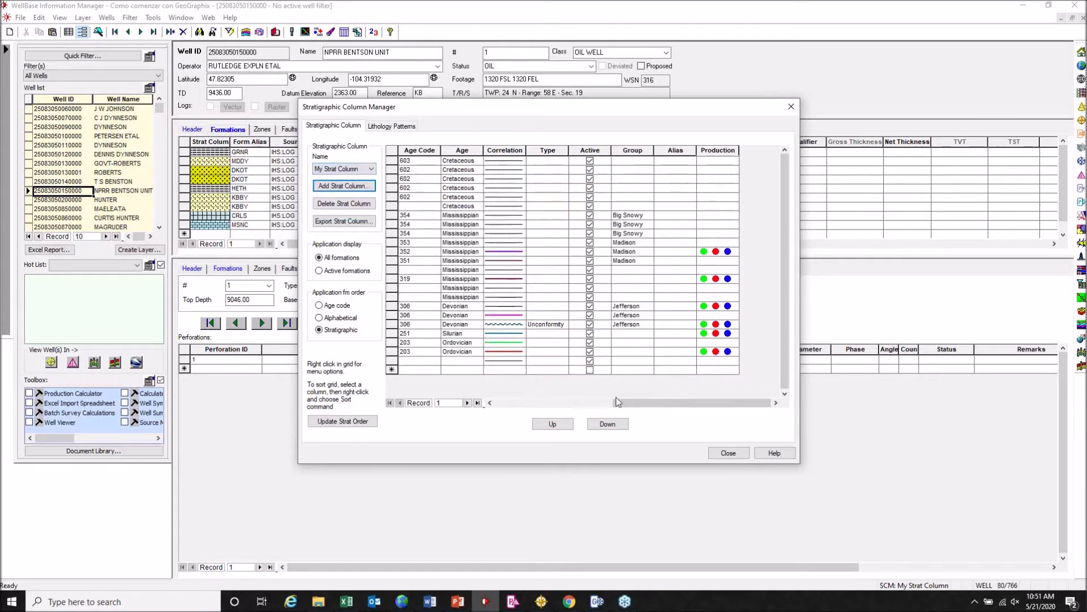
pyautogui.moveTo(639, 409); pyautogui.dragTo(520, 409)
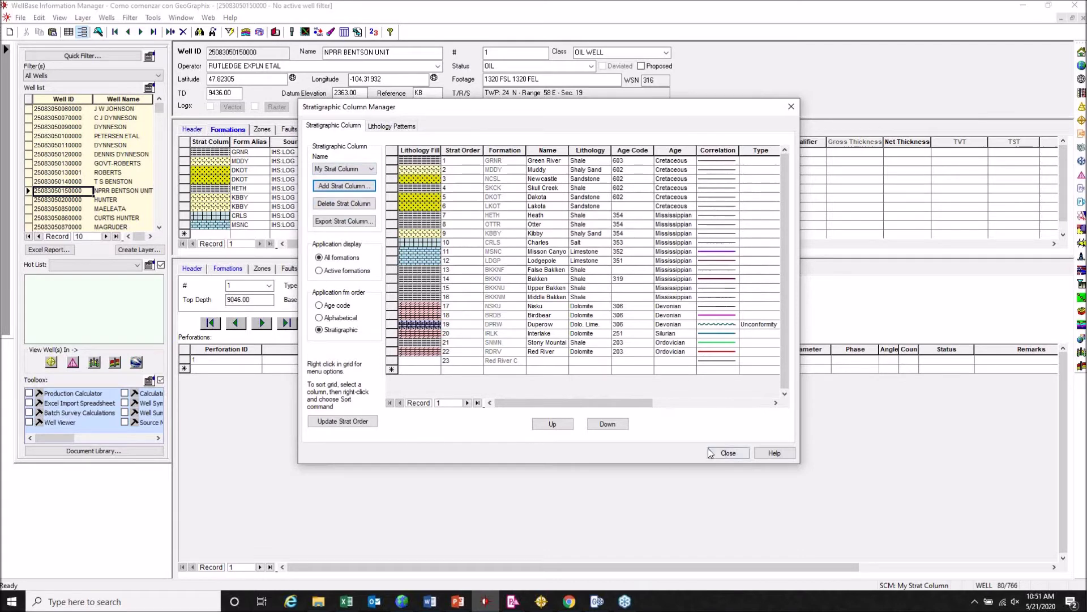
pyautogui.click(743, 454)
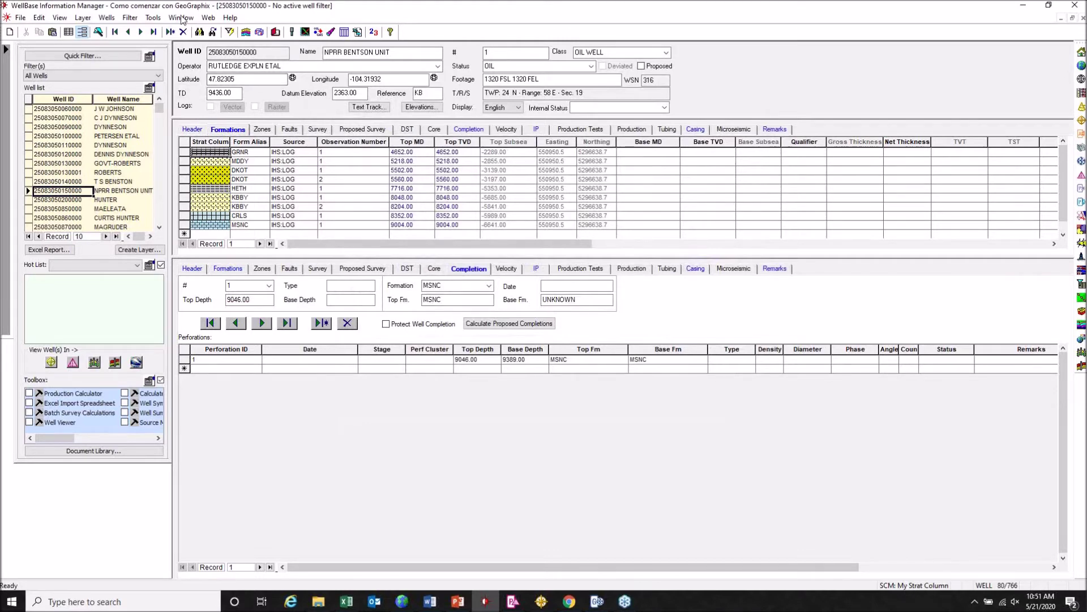
# - In Source Manager, switch to the DAB source list and add CY as a new public source
pyautogui.click(153, 18)
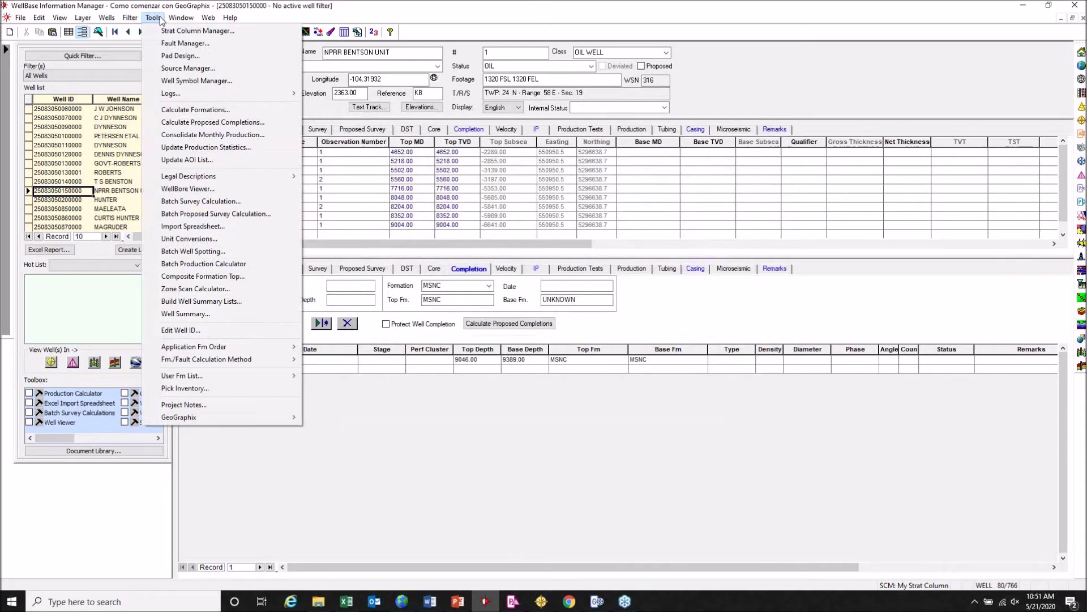
pyautogui.click(274, 69)
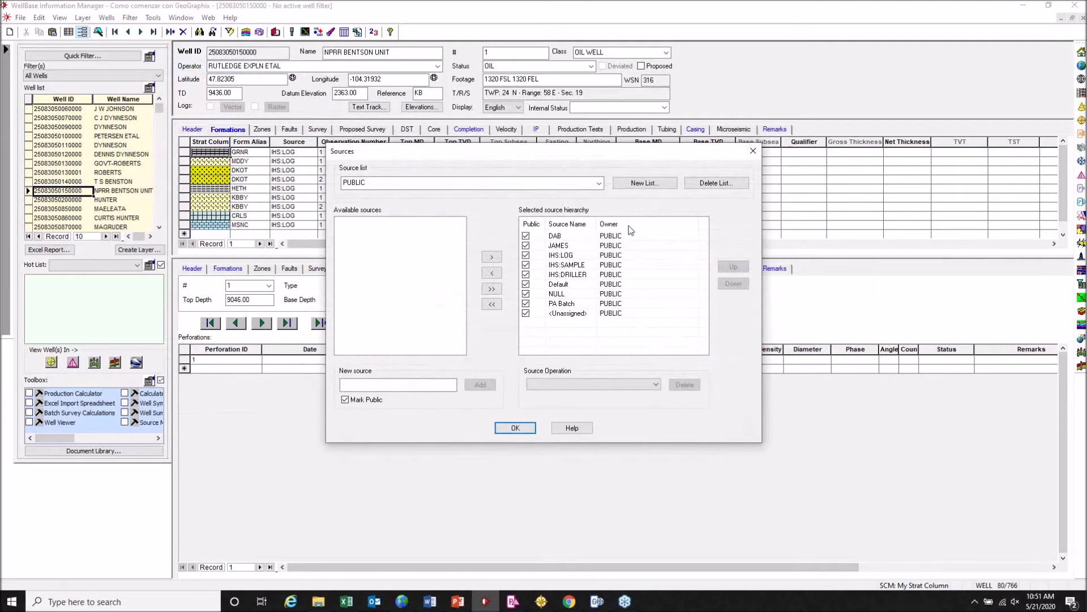
pyautogui.moveTo(627, 154); pyautogui.dragTo(858, 118)
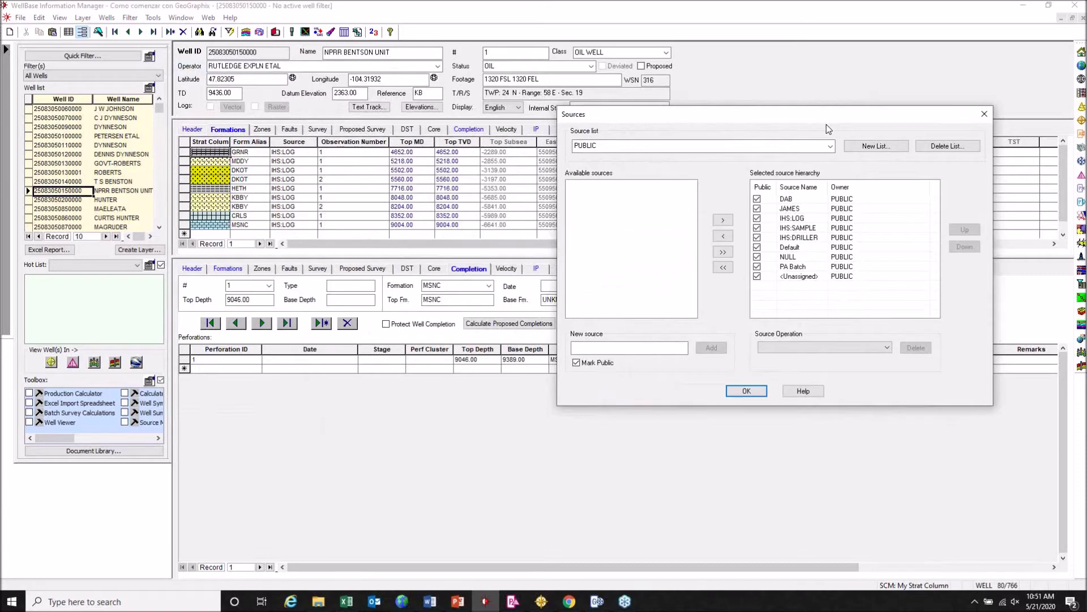
pyautogui.click(830, 146)
pyautogui.click(834, 148)
pyautogui.click(834, 147)
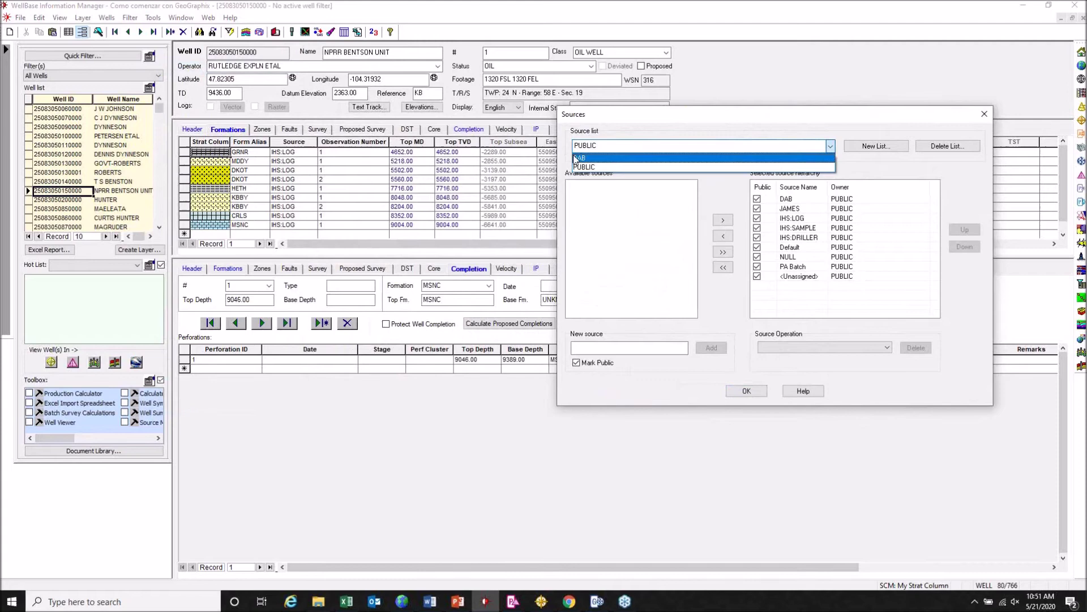
pyautogui.click(578, 161)
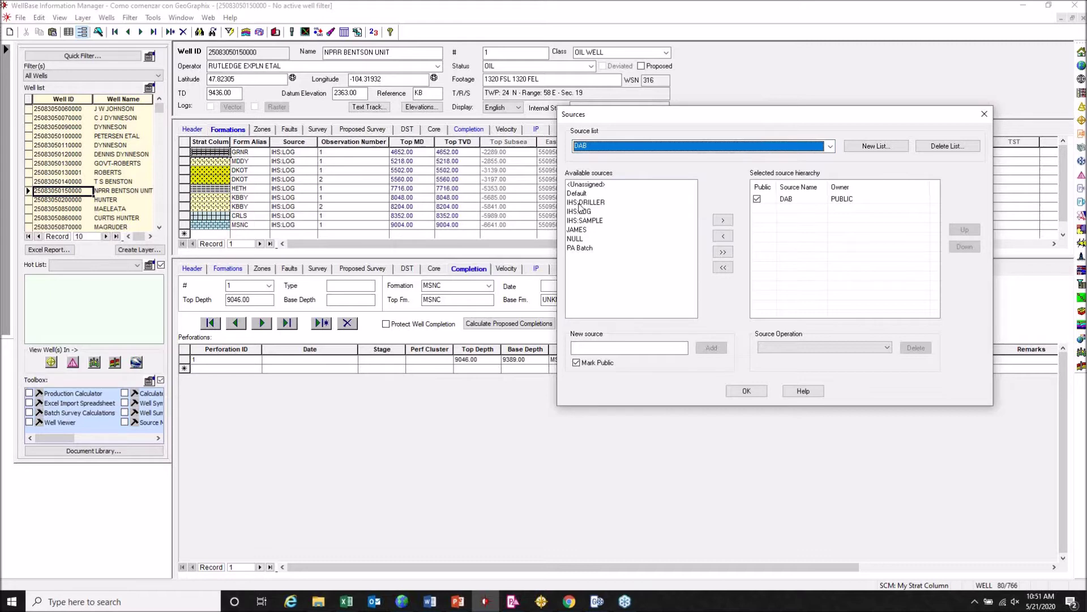
pyautogui.click(649, 348)
pyautogui.write('CY')
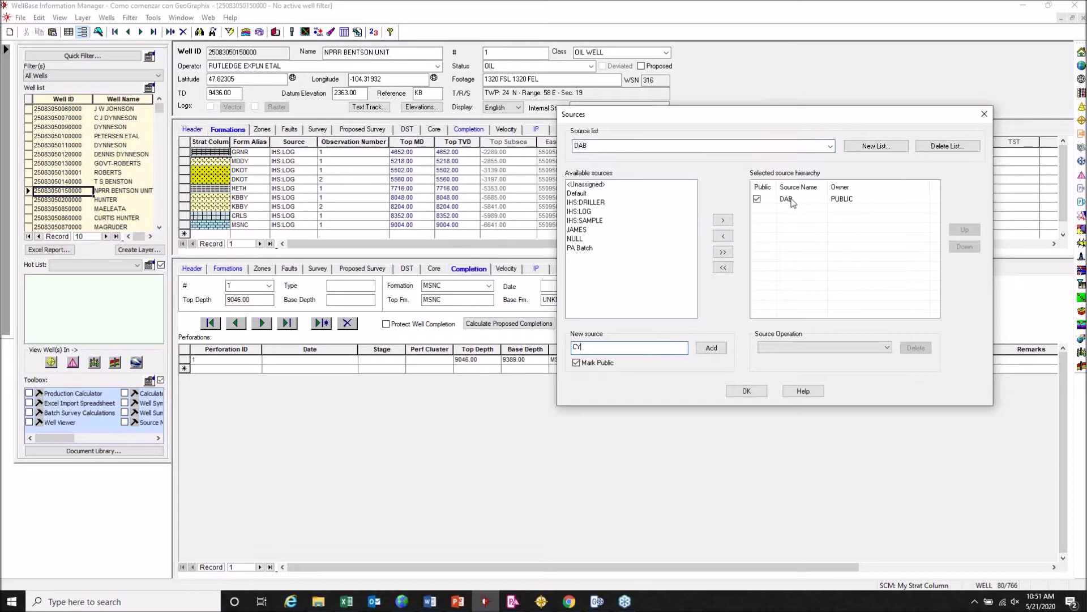
pyautogui.click(703, 348)
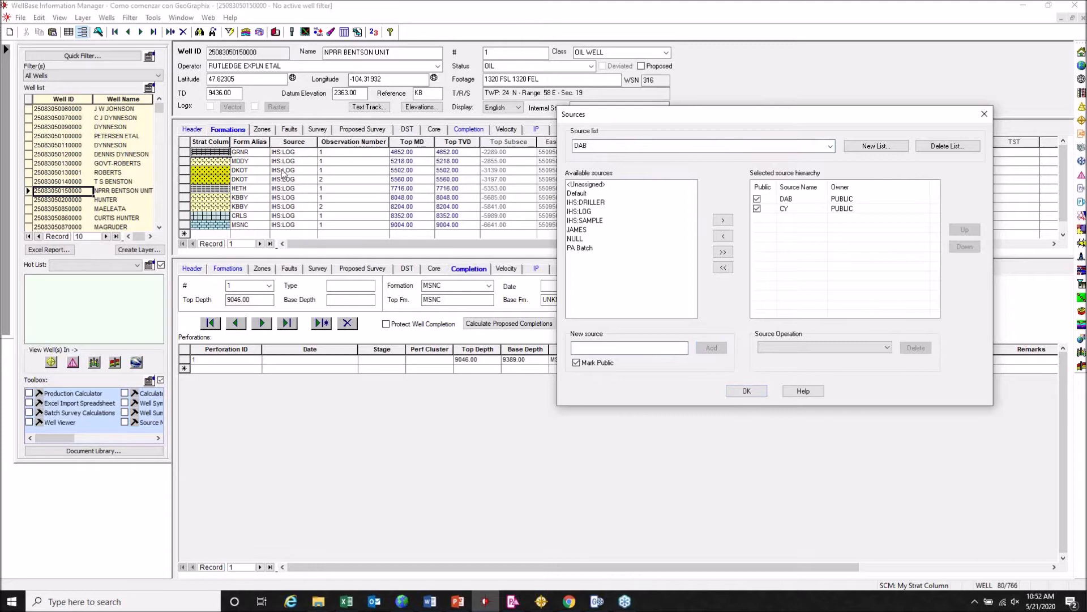
pyautogui.click(746, 391)
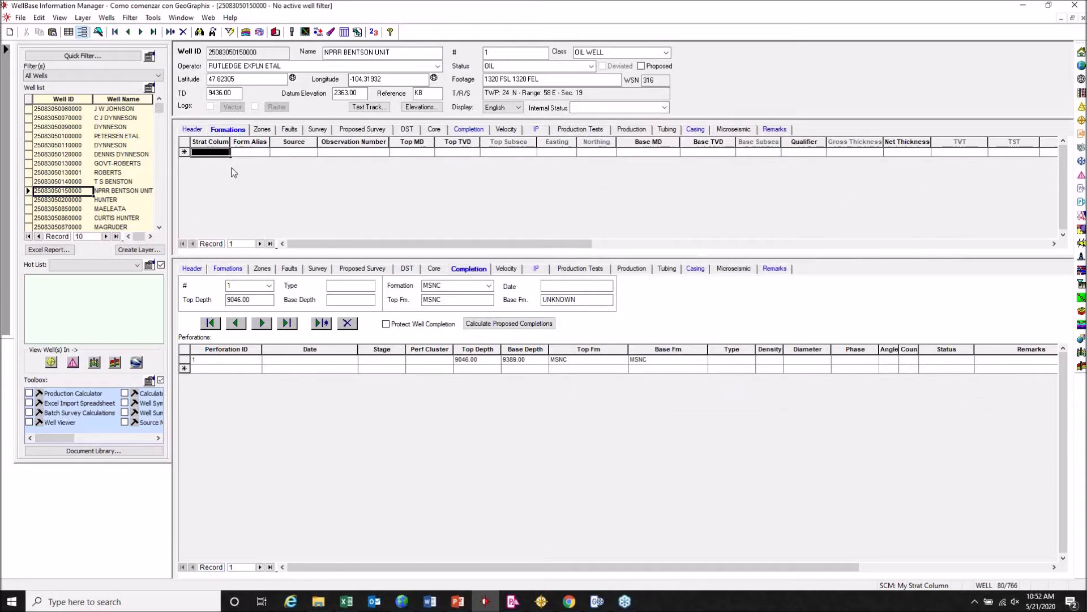
# - Switch the Source Manager back to the PUBLIC source list
pyautogui.click(150, 19)
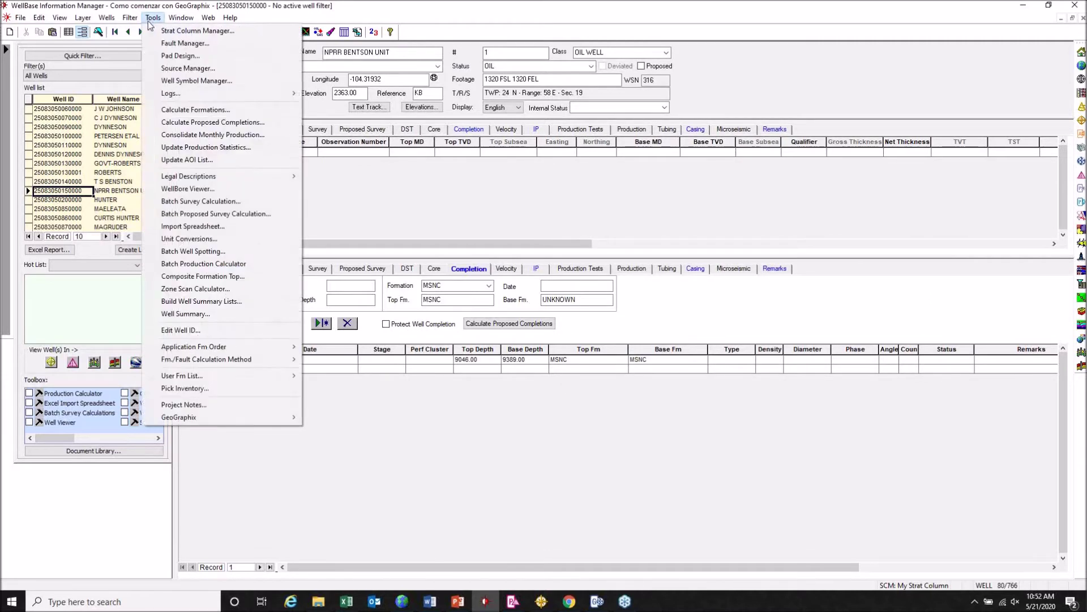
pyautogui.click(188, 68)
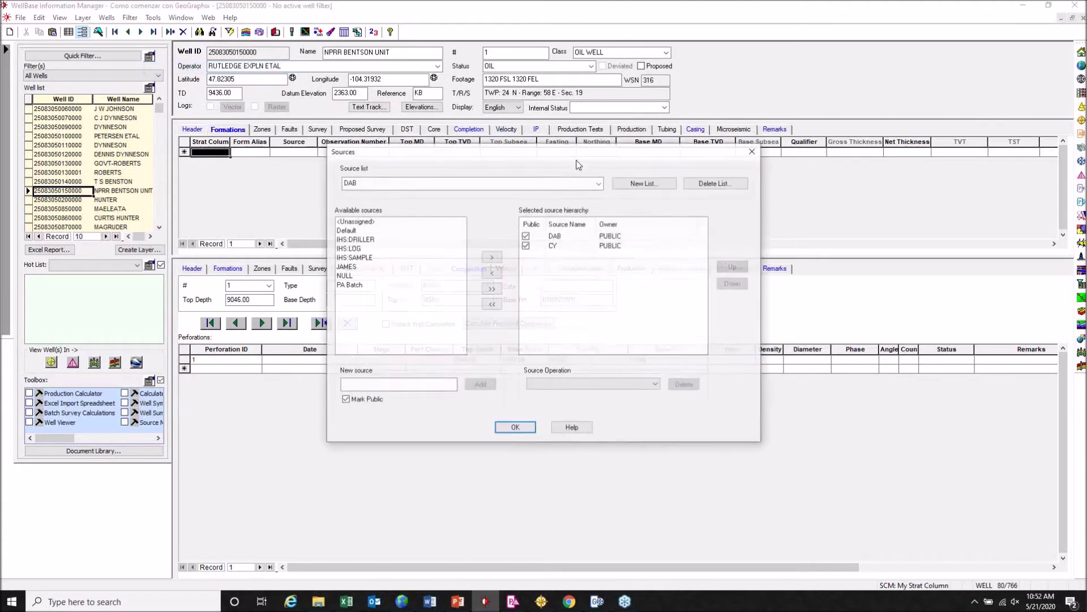
pyautogui.click(599, 183)
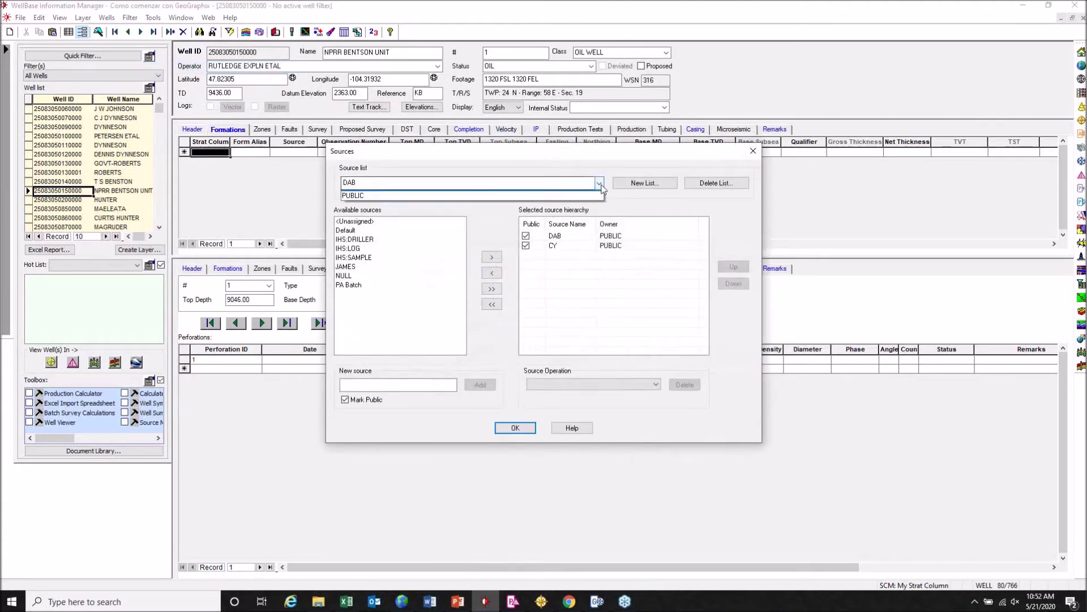
pyautogui.click(371, 204)
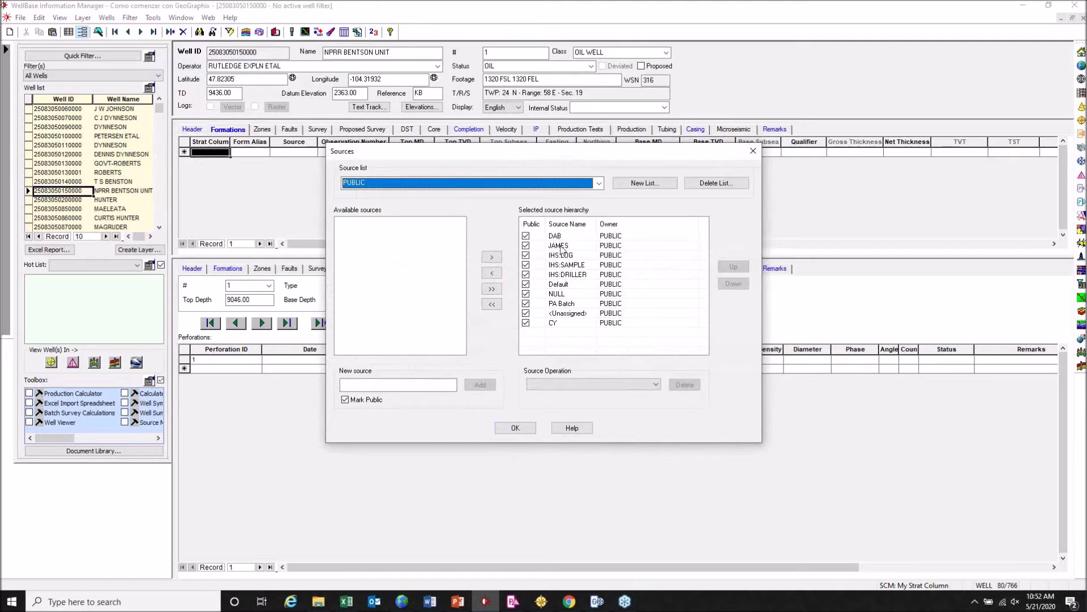
pyautogui.click(515, 428)
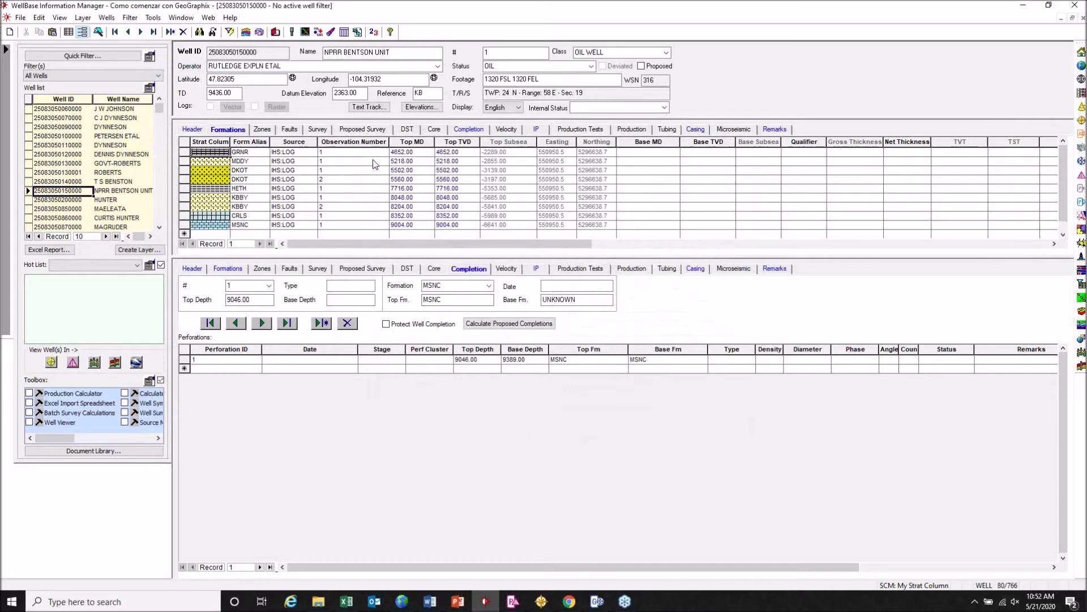
# - Confirm the GRNR top keeps its IHS:LOG source and save the well changes
pyautogui.click(304, 155)
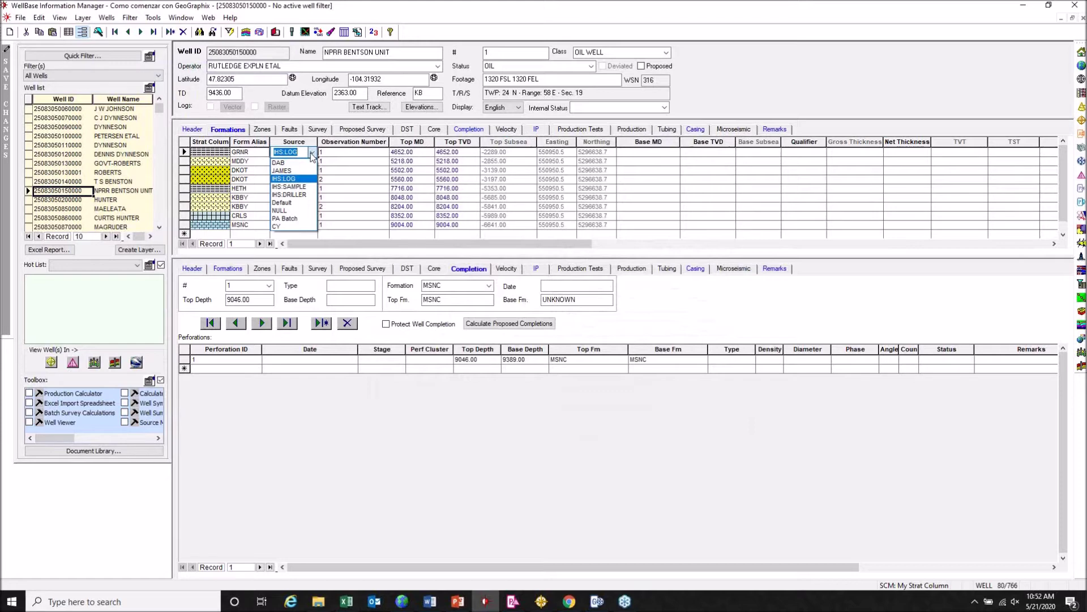
pyautogui.click(312, 153)
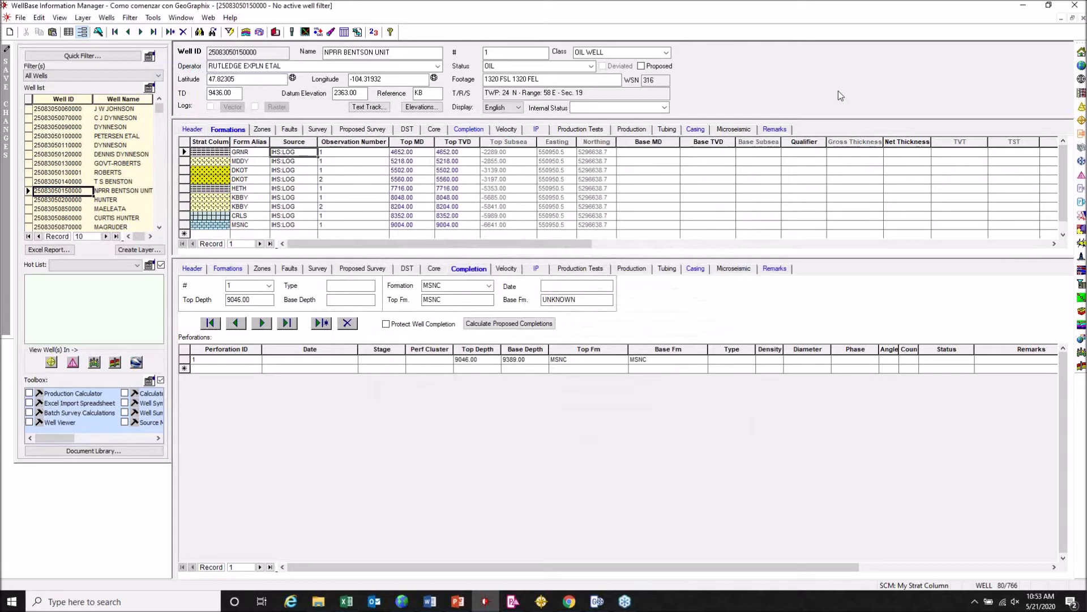
pyautogui.click(8, 119)
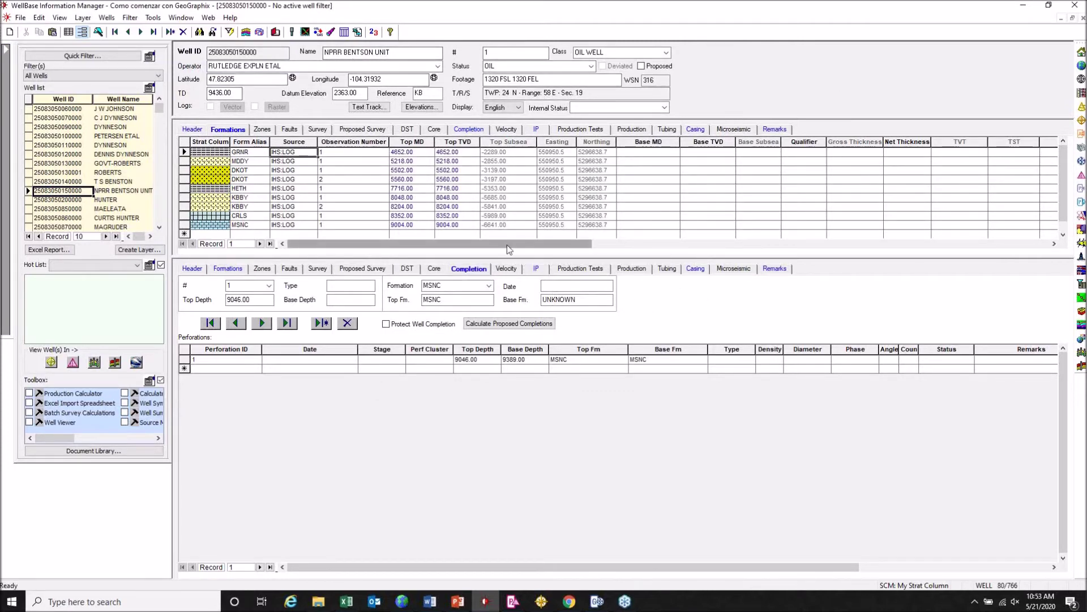
pyautogui.click(319, 33)
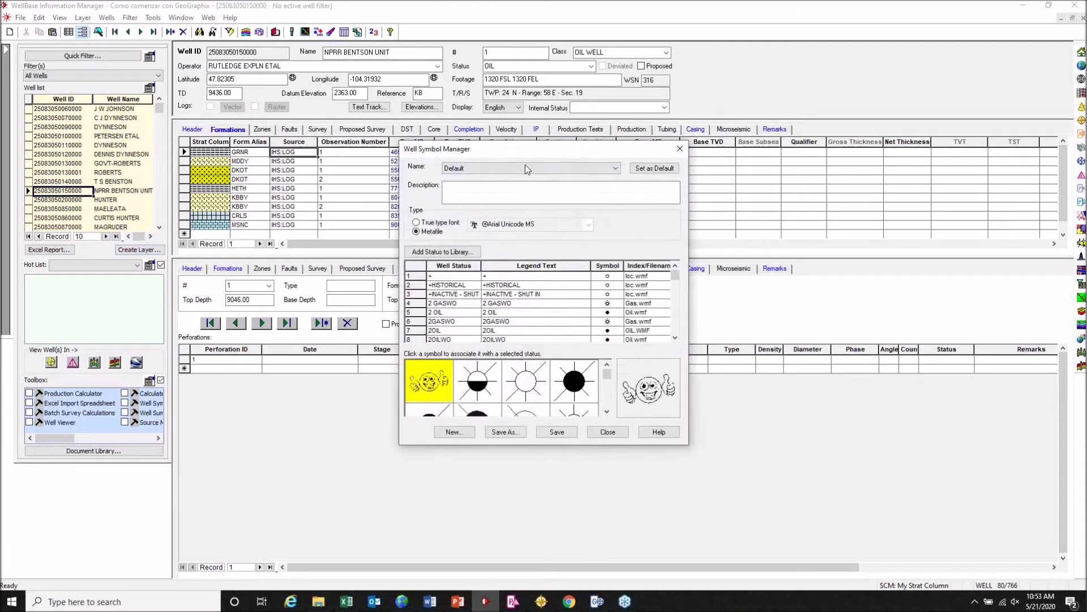
pyautogui.moveTo(534, 151); pyautogui.dragTo(709, 81)
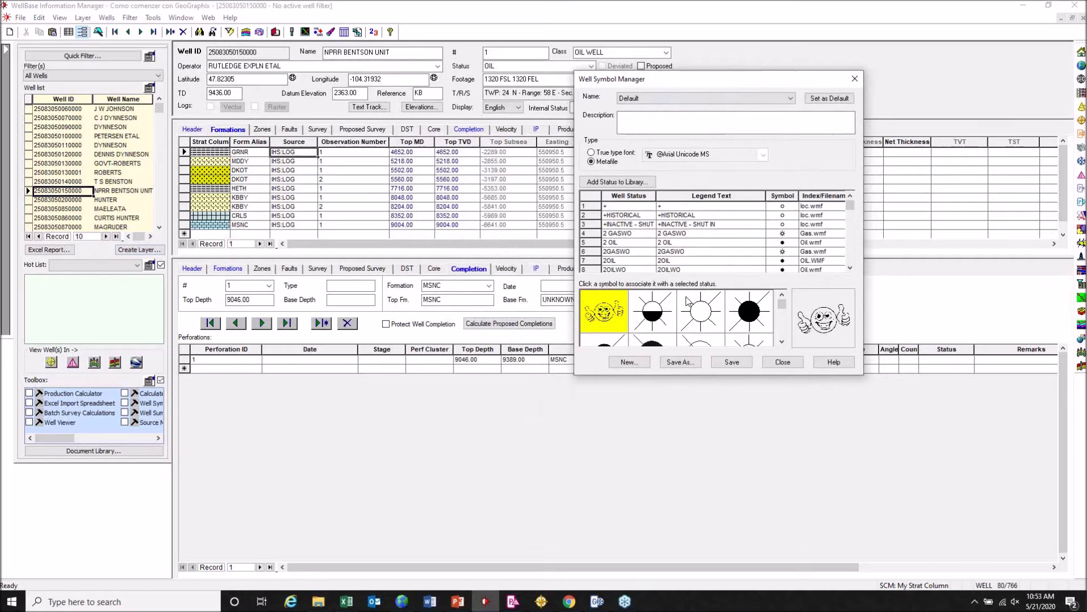
pyautogui.click(855, 79)
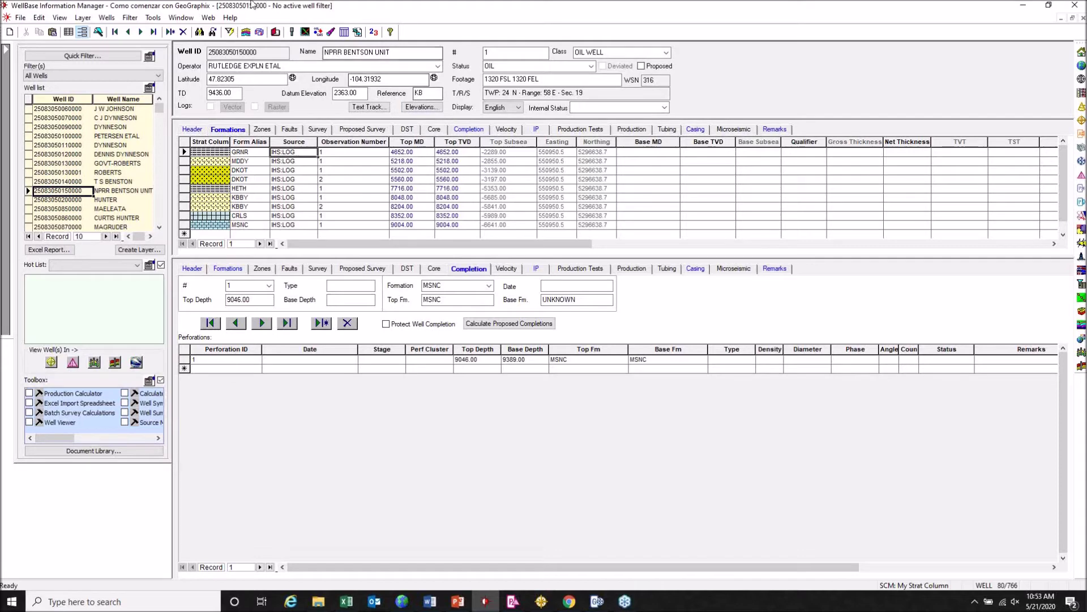
# - Start a new WellBase layer from the New WellBase Template
pyautogui.click(83, 18)
pyautogui.moveTo(124, 32)
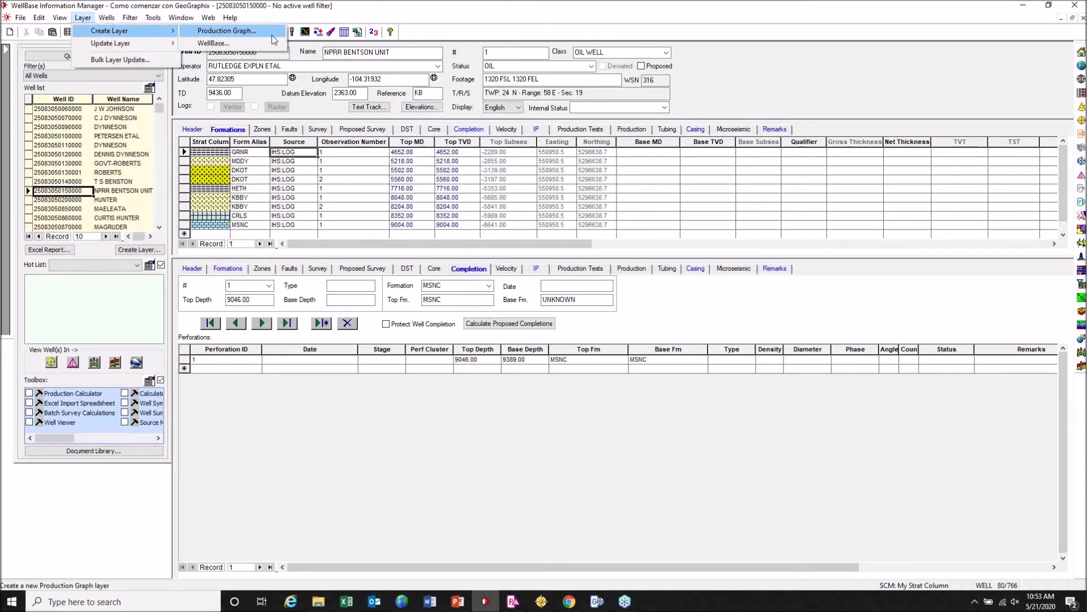
pyautogui.click(272, 42)
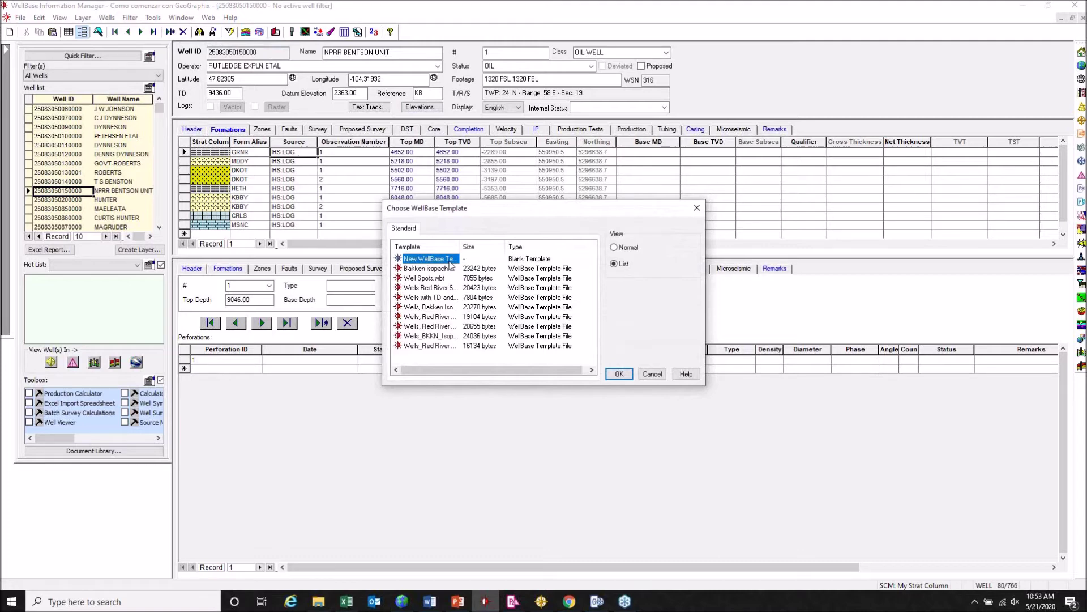
pyautogui.click(620, 375)
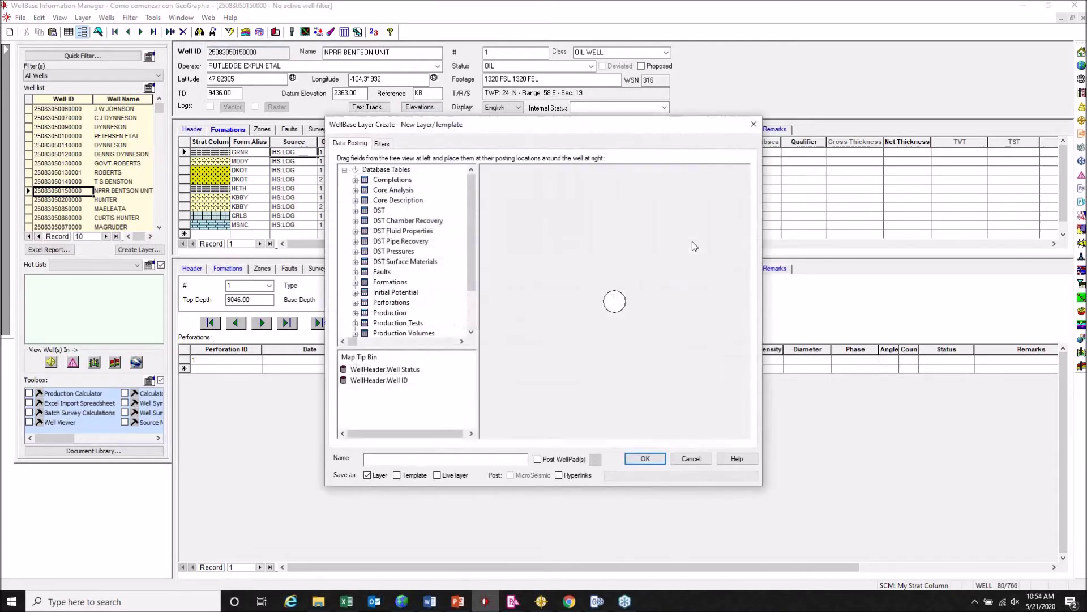
pyautogui.moveTo(601, 122); pyautogui.dragTo(695, 45)
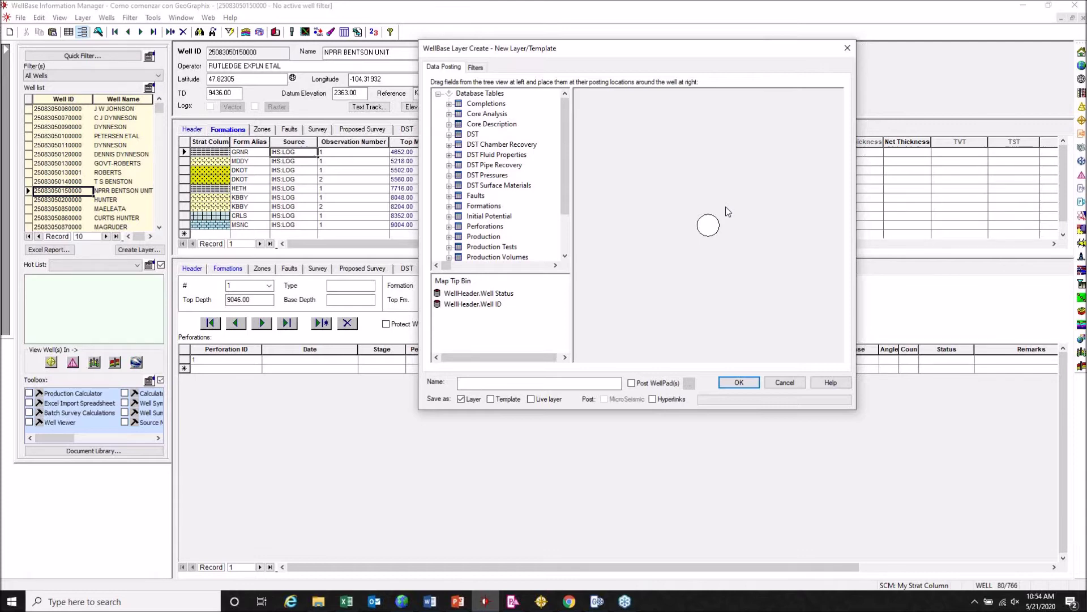
# - Open the well symbol's Symbol Manager and close it without changes
pyautogui.rightClick(714, 226)
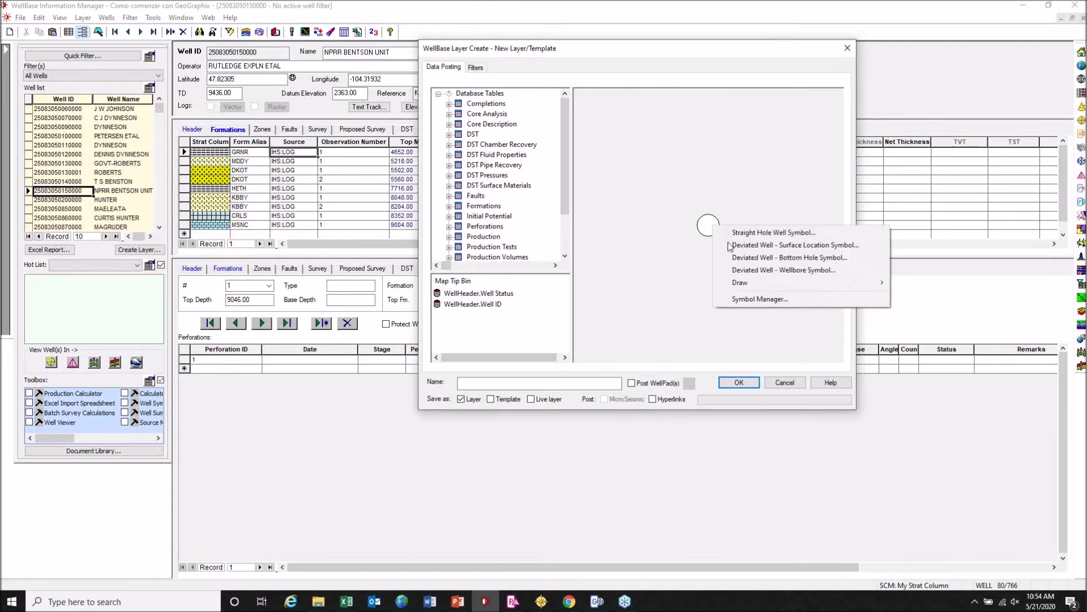
pyautogui.click(801, 304)
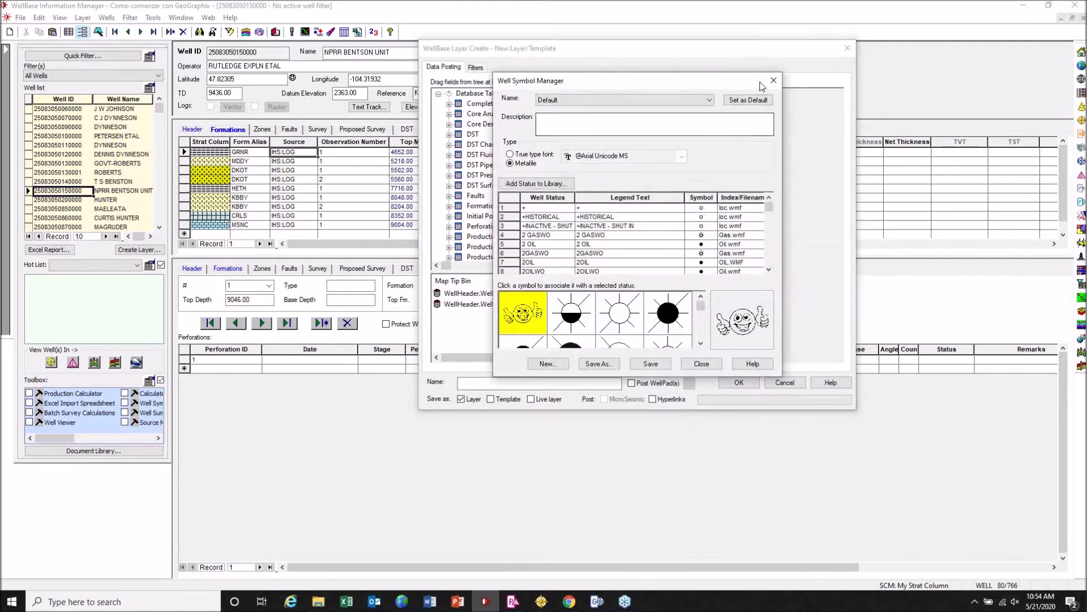
pyautogui.click(773, 82)
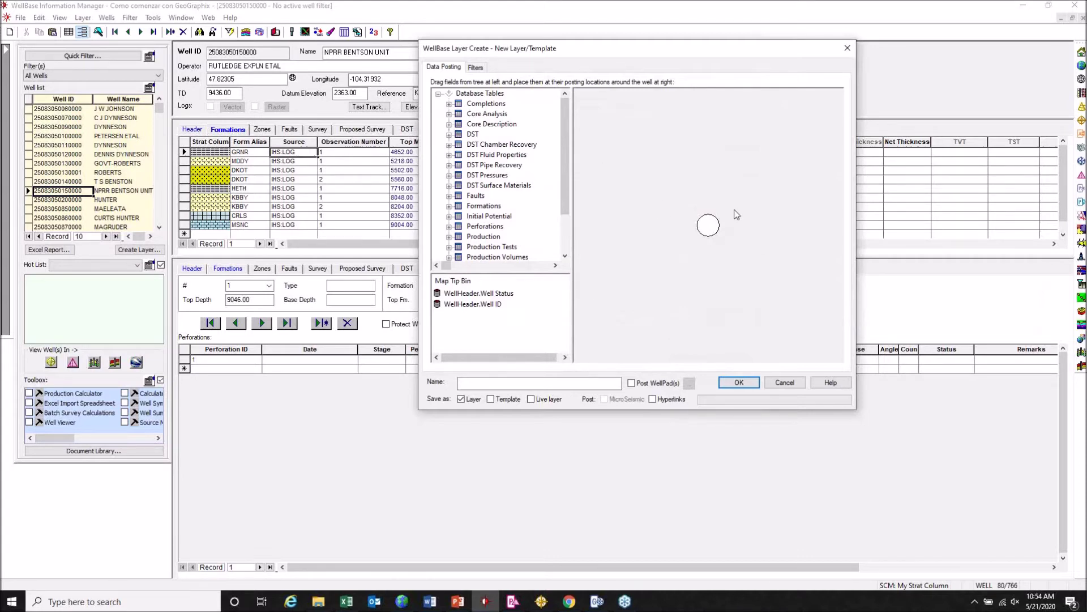
# - Post the Well Header # and Name fields above the well symbol and TD below it
pyautogui.scroll(-2, 566, 140)
pyautogui.click(450, 227)
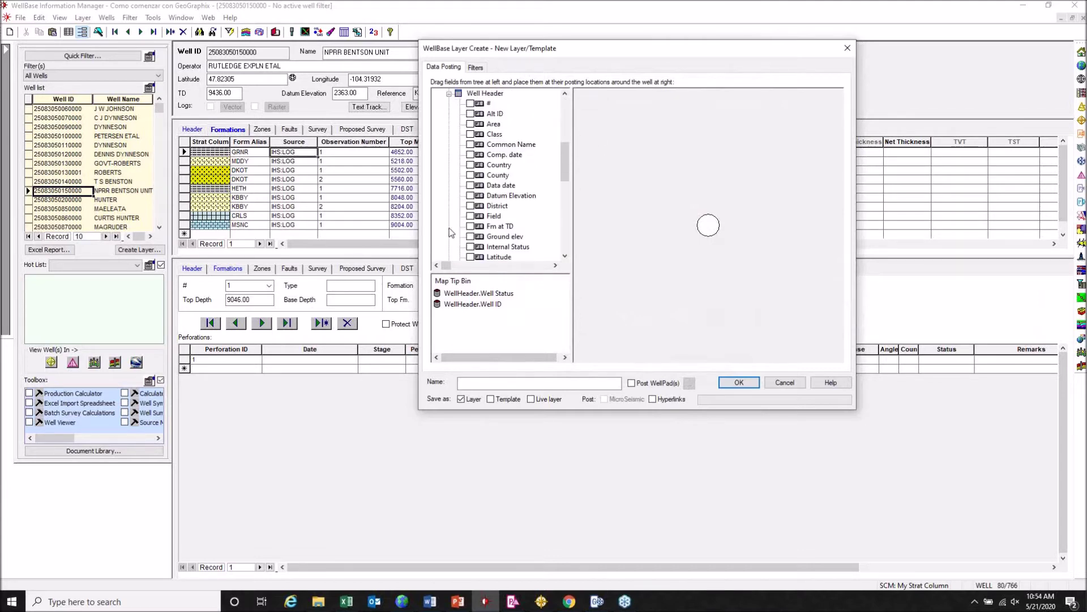
pyautogui.moveTo(485, 106); pyautogui.dragTo(706, 197)
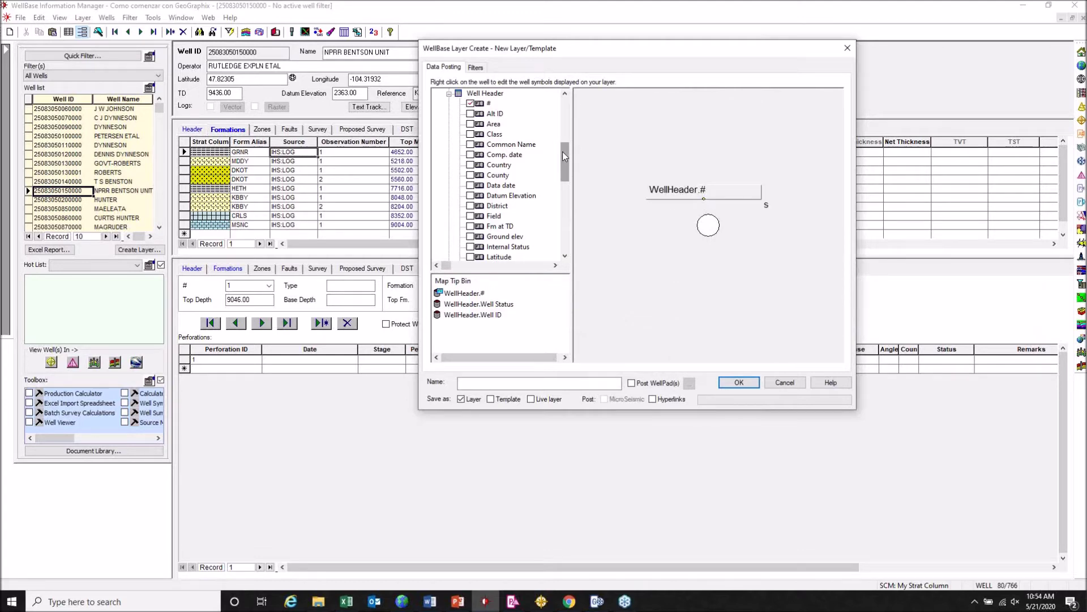
pyautogui.moveTo(566, 150); pyautogui.dragTo(563, 190)
pyautogui.moveTo(493, 133); pyautogui.dragTo(781, 187)
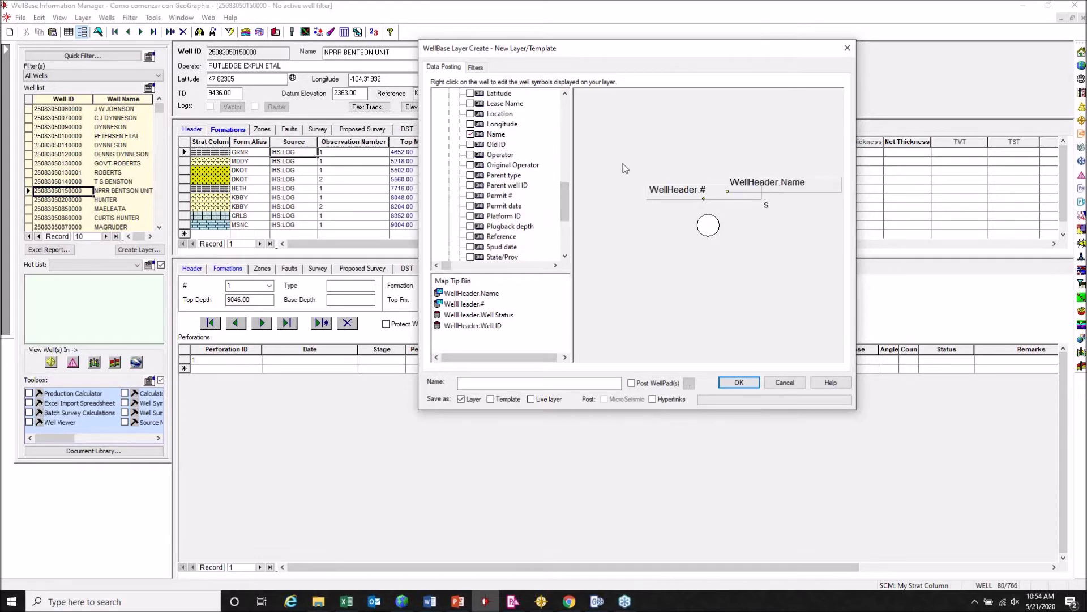
pyautogui.moveTo(566, 188); pyautogui.dragTo(566, 208)
pyautogui.moveTo(490, 196); pyautogui.dragTo(715, 255)
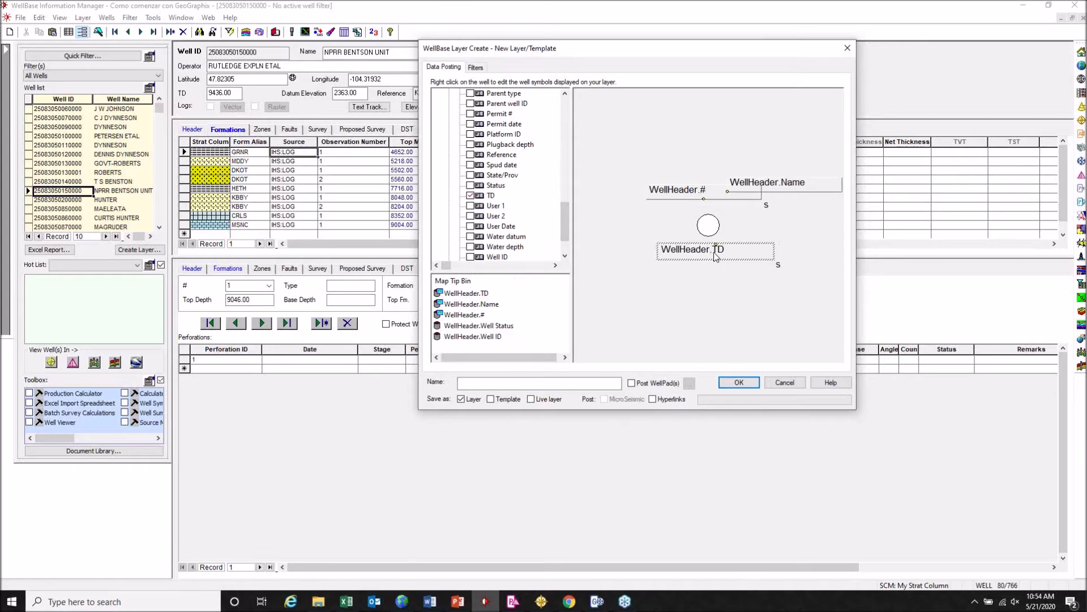
# - Line up the number and Name labels side by side and select both
pyautogui.moveTo(685, 194); pyautogui.dragTo(626, 196)
pyautogui.moveTo(786, 194); pyautogui.dragTo(765, 196)
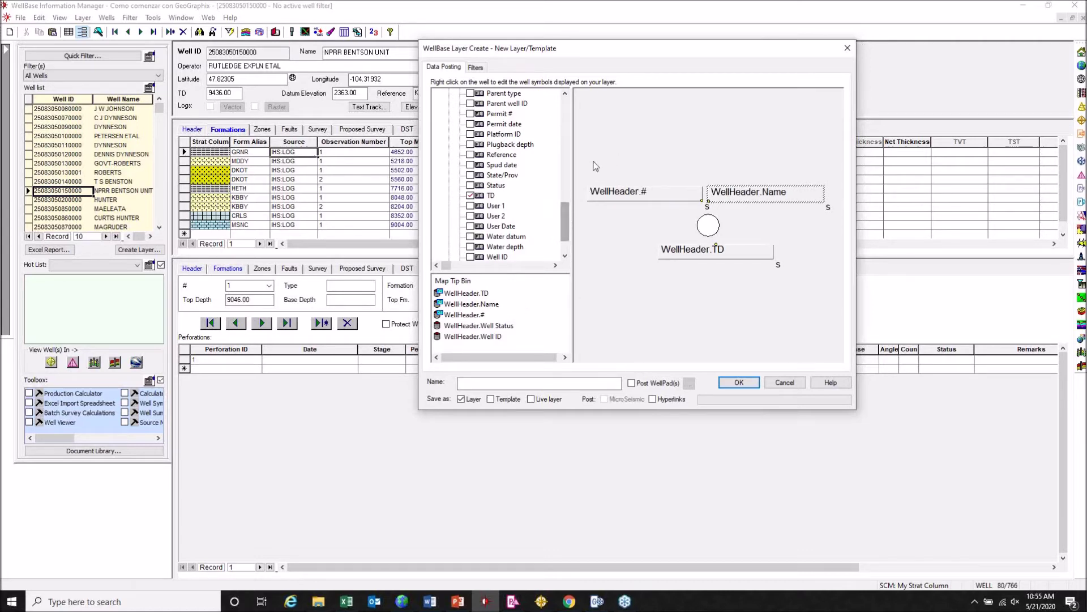
pyautogui.moveTo(587, 119); pyautogui.dragTo(838, 219)
# - Join the well number and Name labels into one label, with '#' as the number's prefix
pyautogui.rightClick(778, 198)
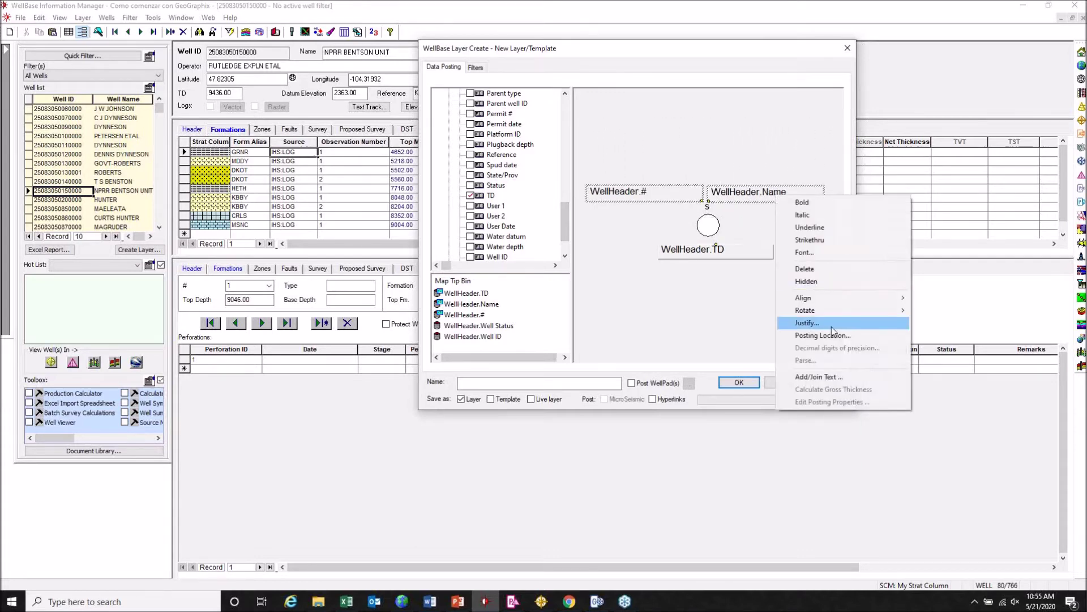
pyautogui.click(825, 376)
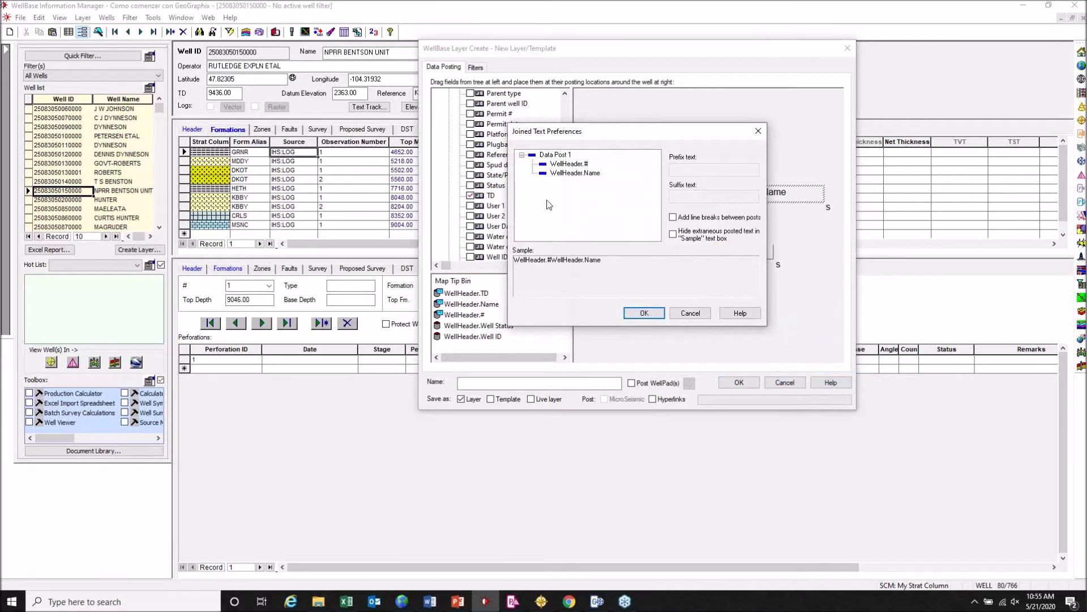
pyautogui.click(567, 173)
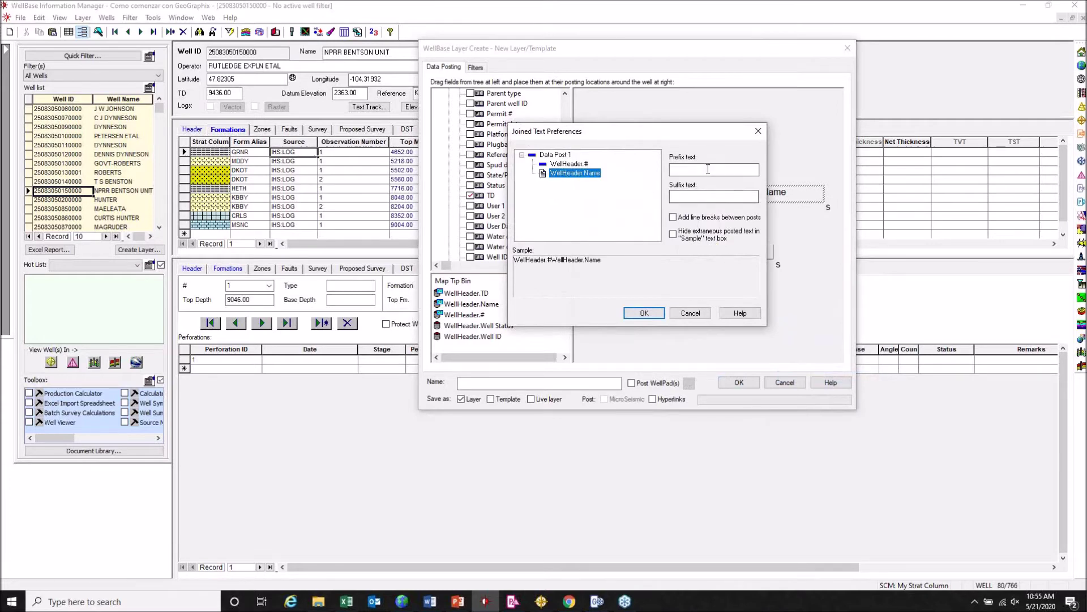
pyautogui.click(704, 196)
pyautogui.click(701, 169)
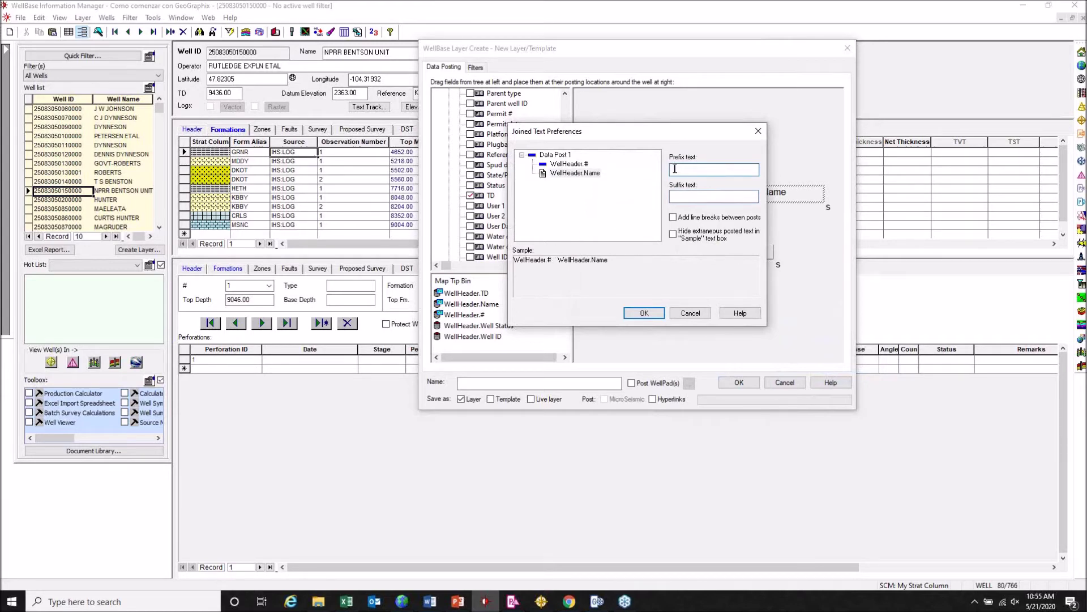
pyautogui.click(567, 164)
pyautogui.click(672, 170)
pyautogui.write('#')
pyautogui.click(644, 315)
# - Nudge the joined label and the TD label slightly left to align them
pyautogui.moveTo(699, 193); pyautogui.dragTo(739, 196)
pyautogui.moveTo(623, 147); pyautogui.dragTo(795, 315)
pyautogui.rightClick(753, 204)
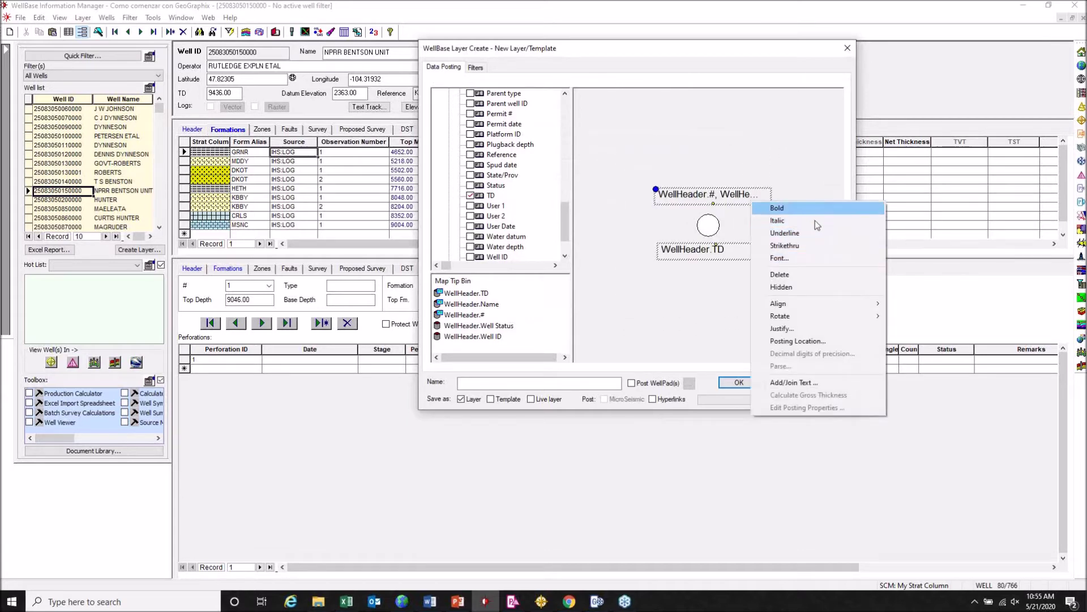
pyautogui.click(764, 157)
pyautogui.moveTo(758, 258); pyautogui.dragTo(751, 249)
pyautogui.moveTo(751, 201); pyautogui.dragTo(743, 204)
pyautogui.click(713, 228)
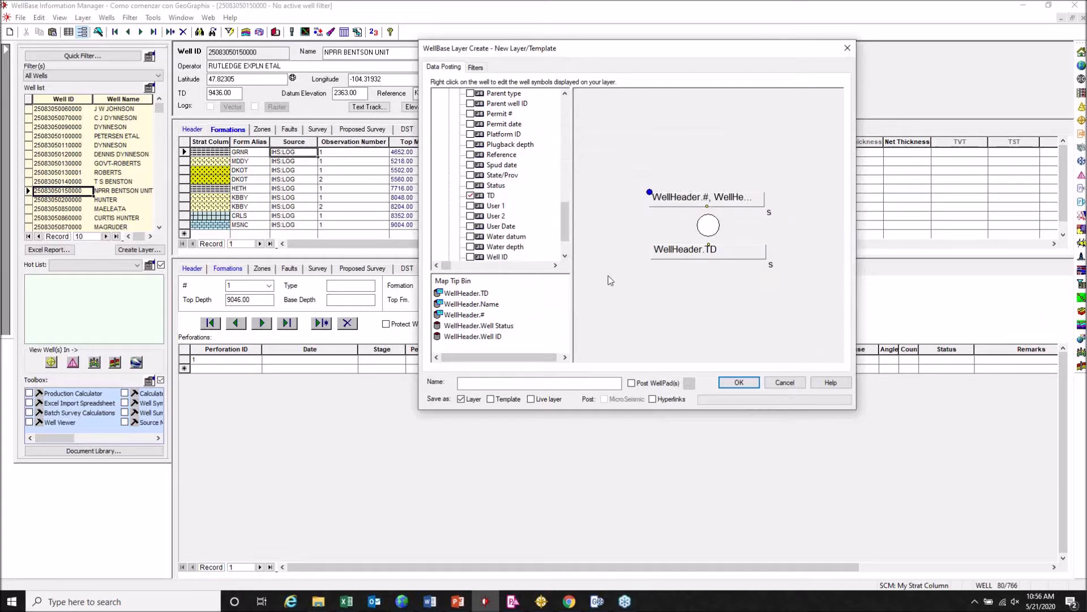
# - Add Country, Ground elevation and Operator to the map tip bin
pyautogui.moveTo(569, 221); pyautogui.dragTo(533, 322)
pyautogui.moveTo(566, 158); pyautogui.dragTo(523, 330)
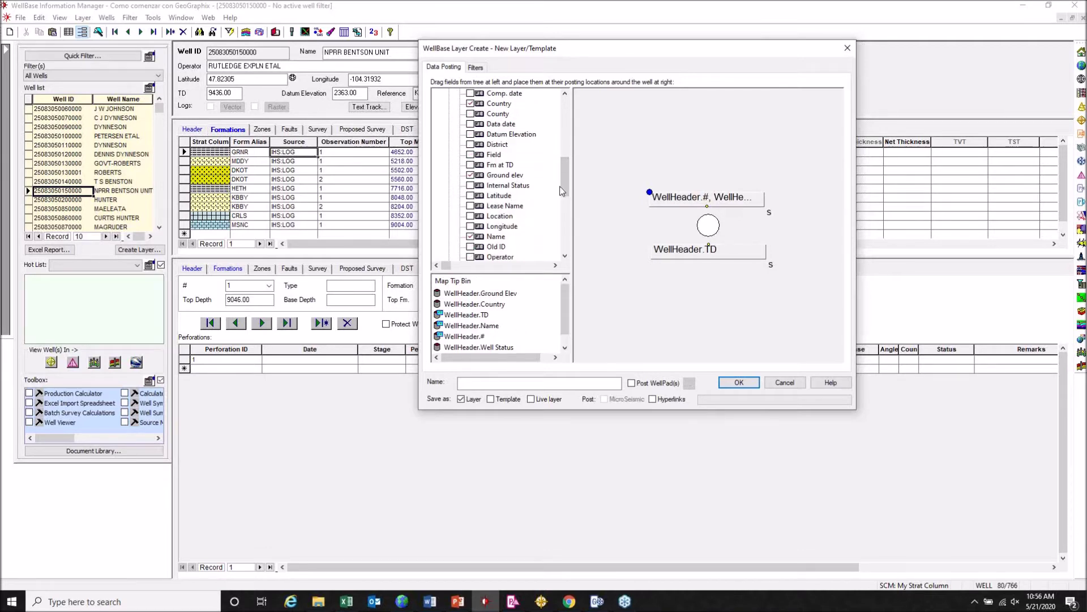
pyautogui.moveTo(566, 173); pyautogui.dragTo(518, 320)
pyautogui.moveTo(565, 192); pyautogui.dragTo(565, 167)
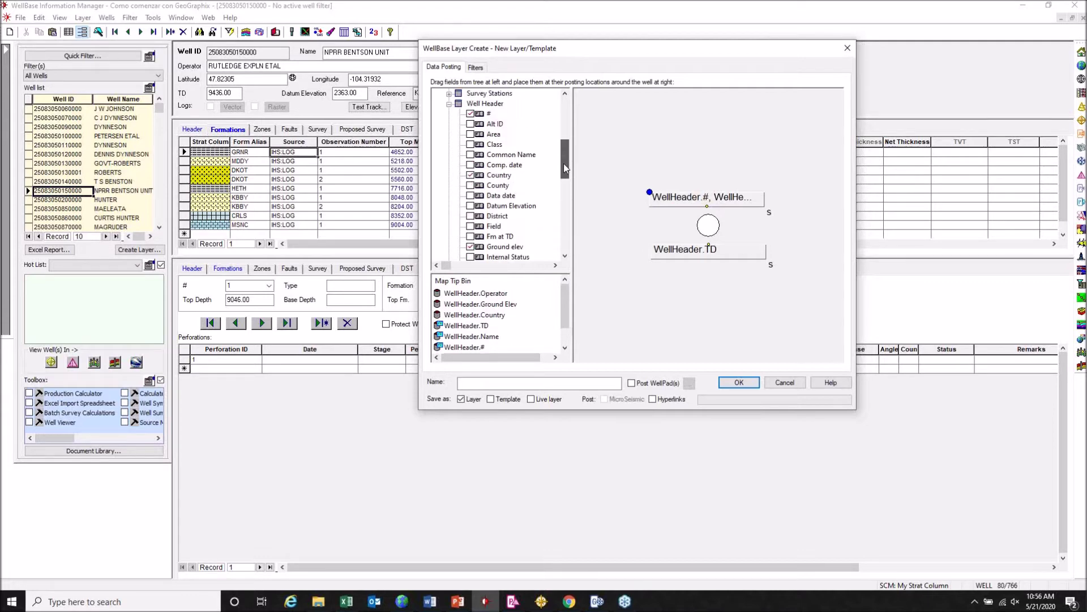
pyautogui.click(449, 103)
pyautogui.moveTo(569, 154); pyautogui.dragTo(569, 142)
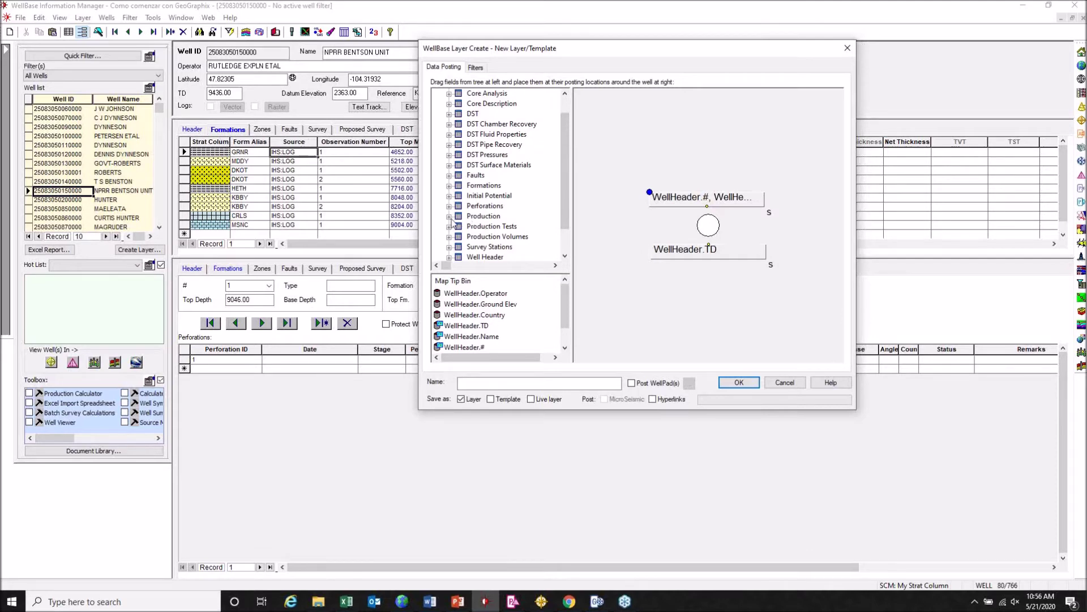
# - Add cumulative gas, oil and water volumes over all producing zones to the map tips
pyautogui.click(448, 216)
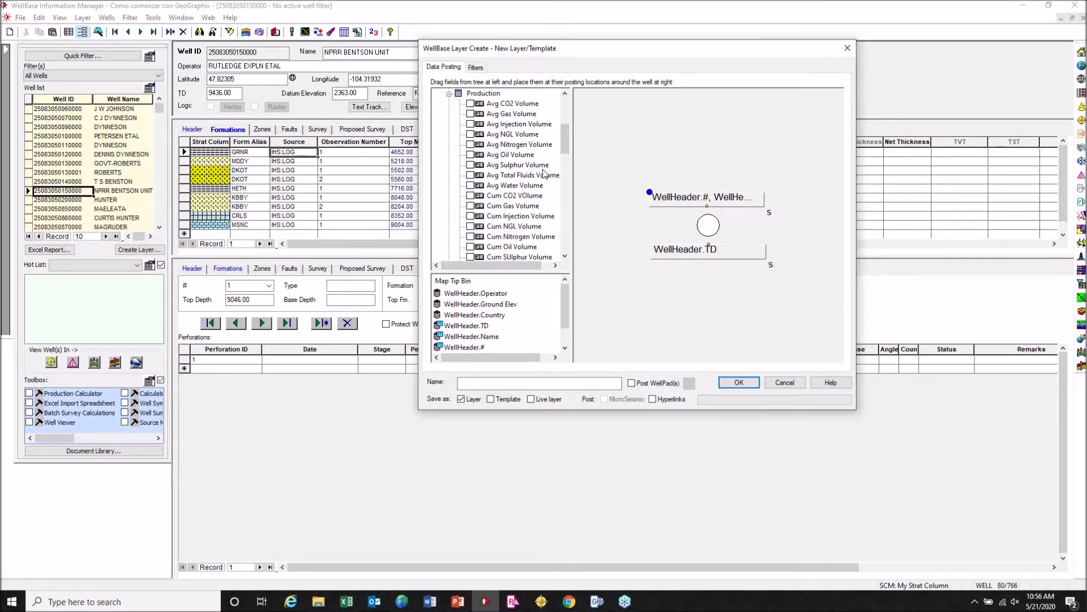
pyautogui.moveTo(522, 205); pyautogui.dragTo(519, 327)
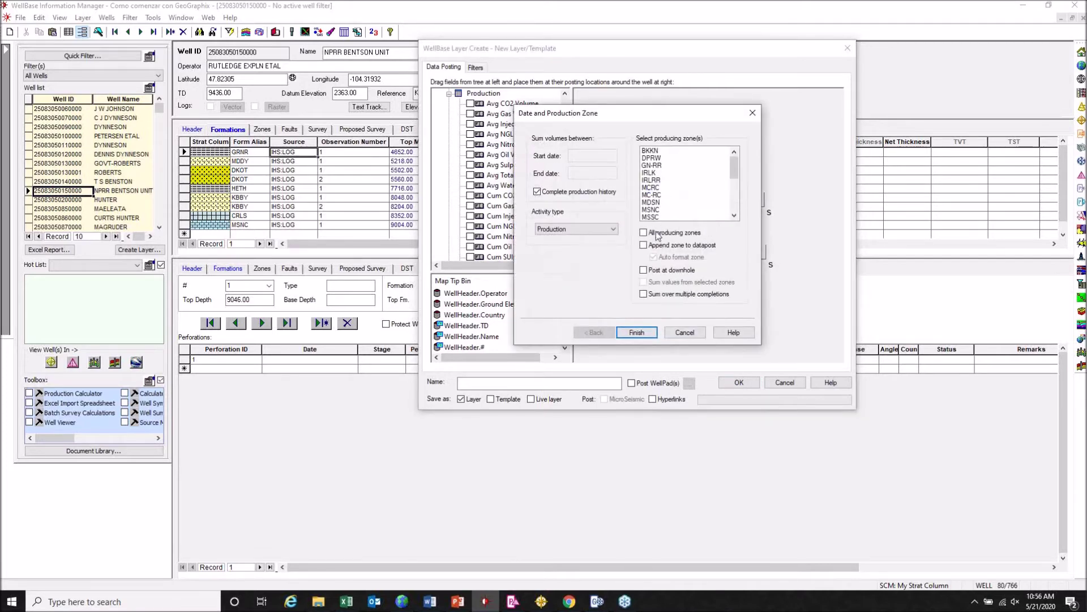
pyautogui.click(656, 233)
pyautogui.click(637, 332)
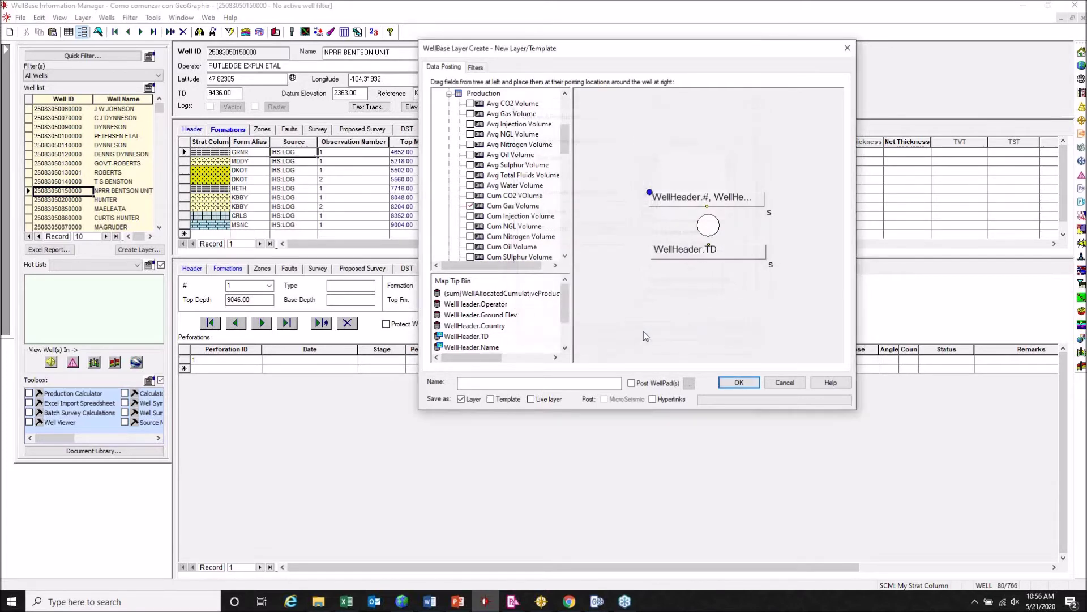
pyautogui.moveTo(525, 248); pyautogui.dragTo(533, 313)
pyautogui.click(637, 331)
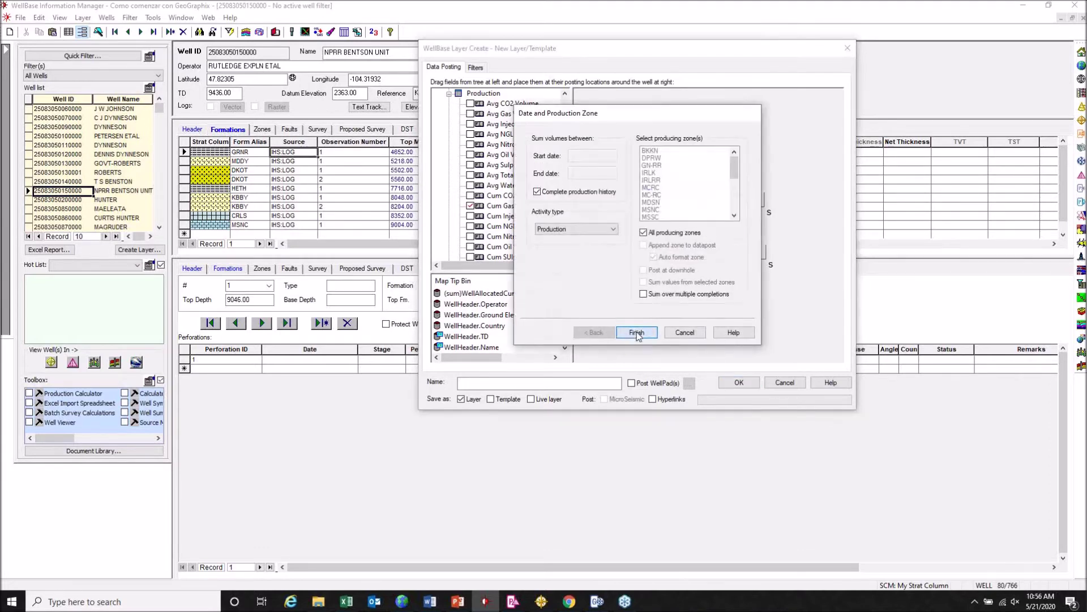
pyautogui.moveTo(567, 148); pyautogui.dragTo(567, 160)
pyautogui.moveTo(538, 246); pyautogui.dragTo(544, 313)
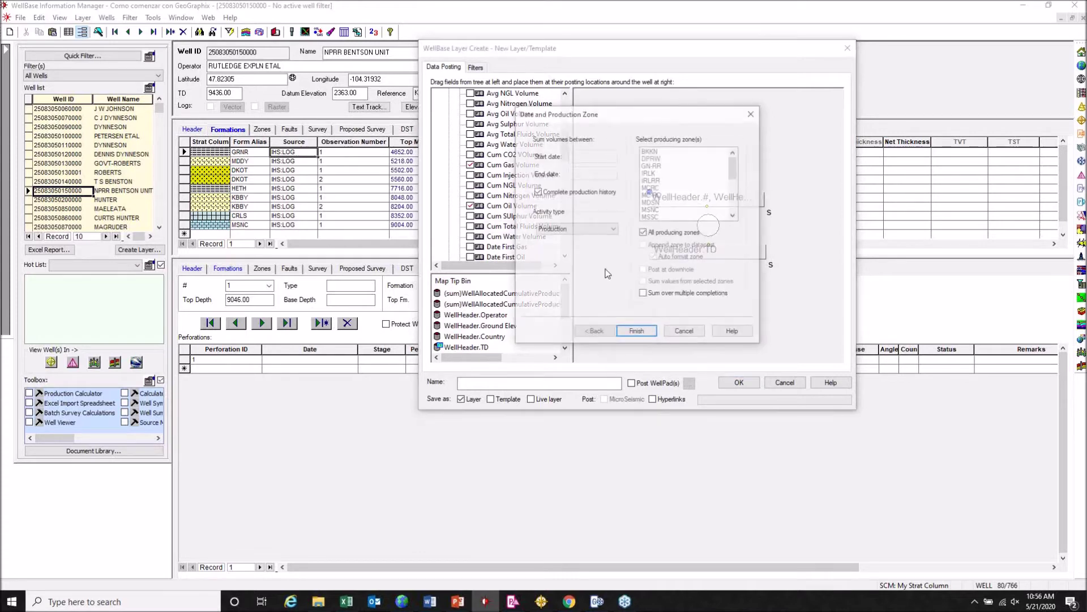
pyautogui.click(647, 334)
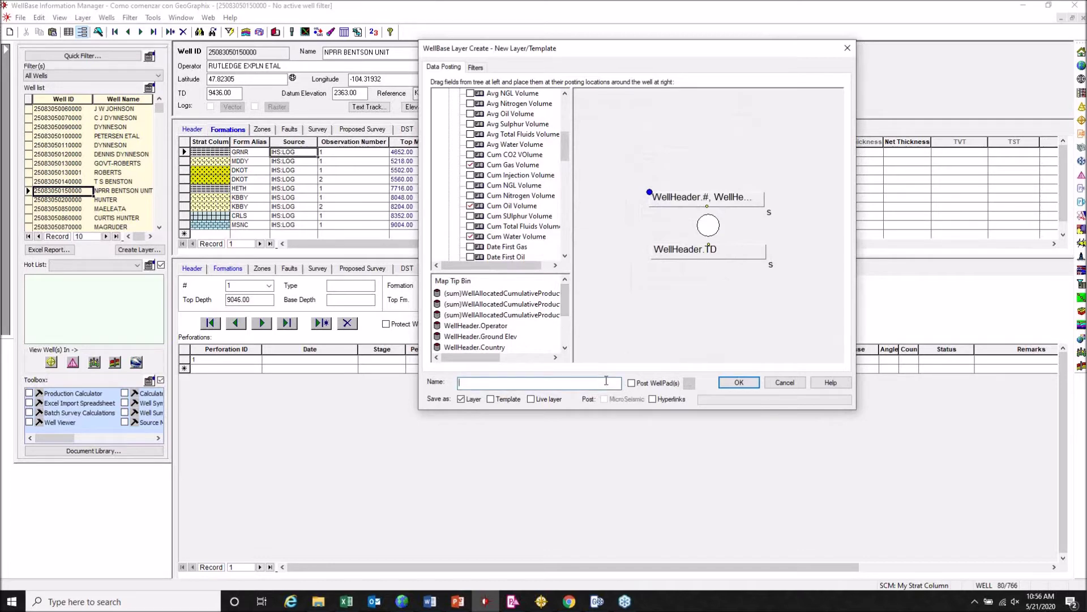
# - Name the layer 'Datos de Pozos', review the Filters tab, and create it
pyautogui.write('Datos de Pozos')
pyautogui.click(476, 68)
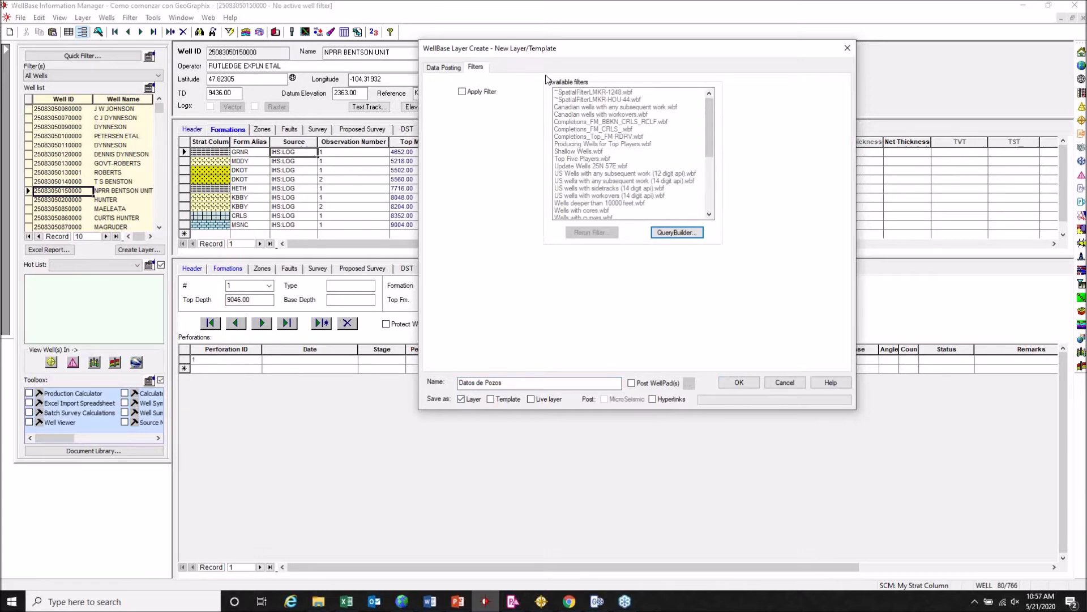
pyautogui.click(445, 68)
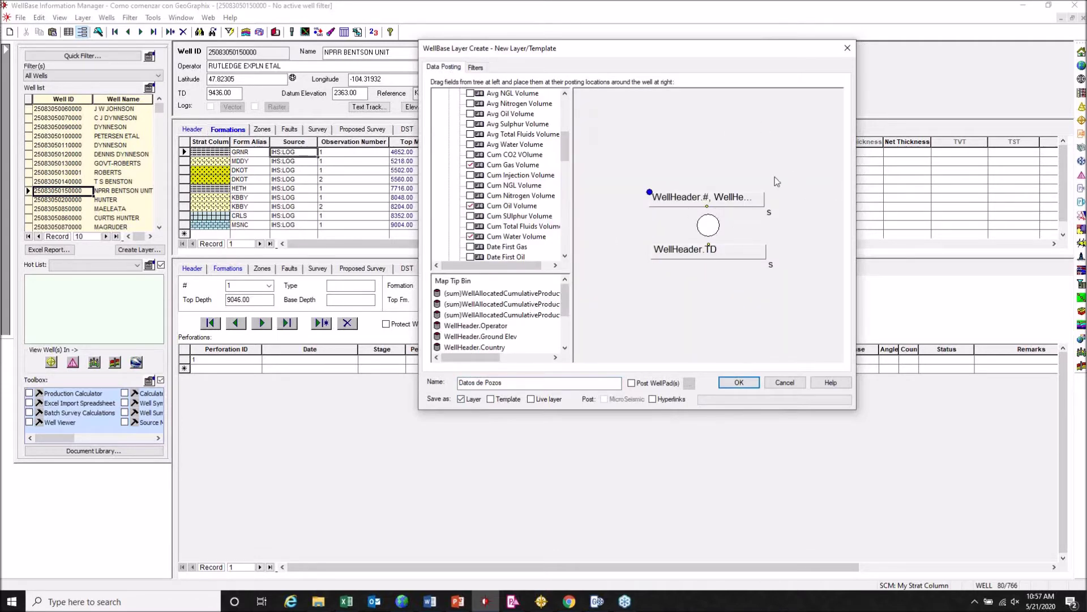
pyautogui.click(739, 383)
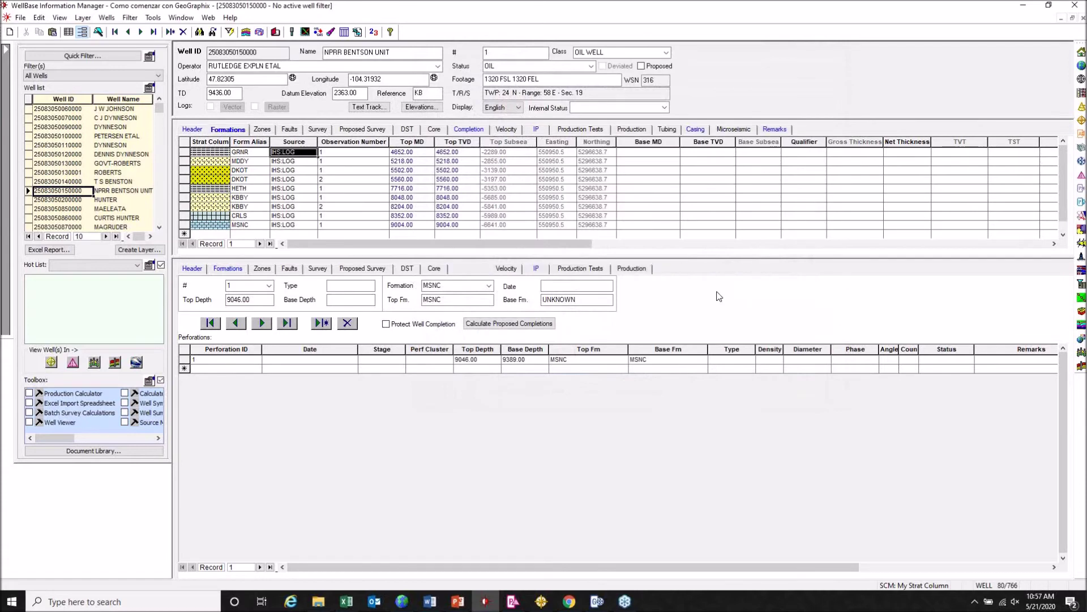
# - Create production graph layer BKKN_Produccion for zone BKKN, including water with oil and gas
pyautogui.click(82, 18)
pyautogui.moveTo(102, 33)
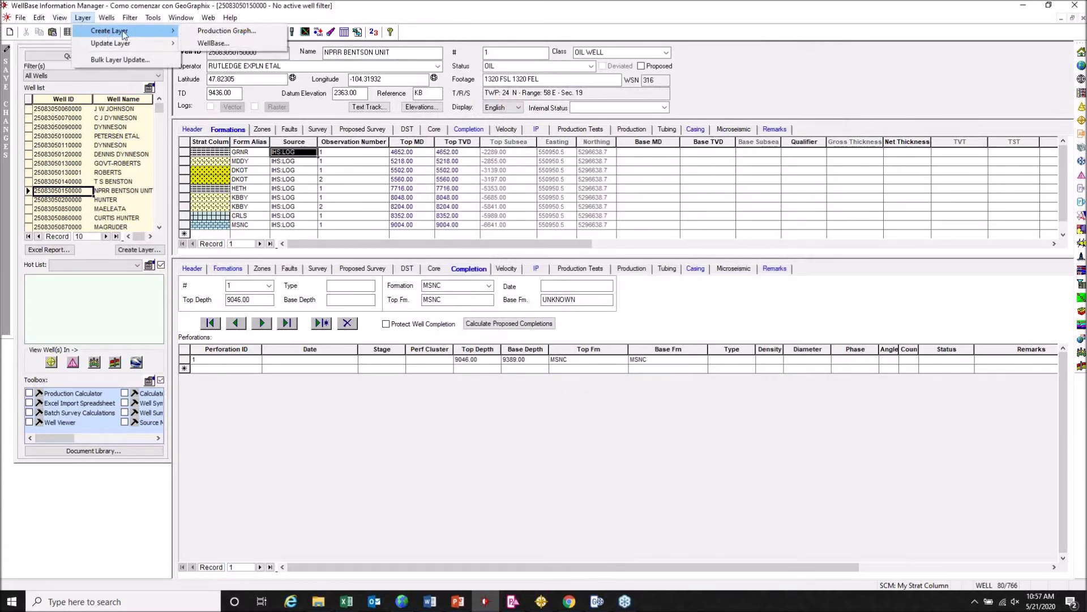
pyautogui.click(277, 35)
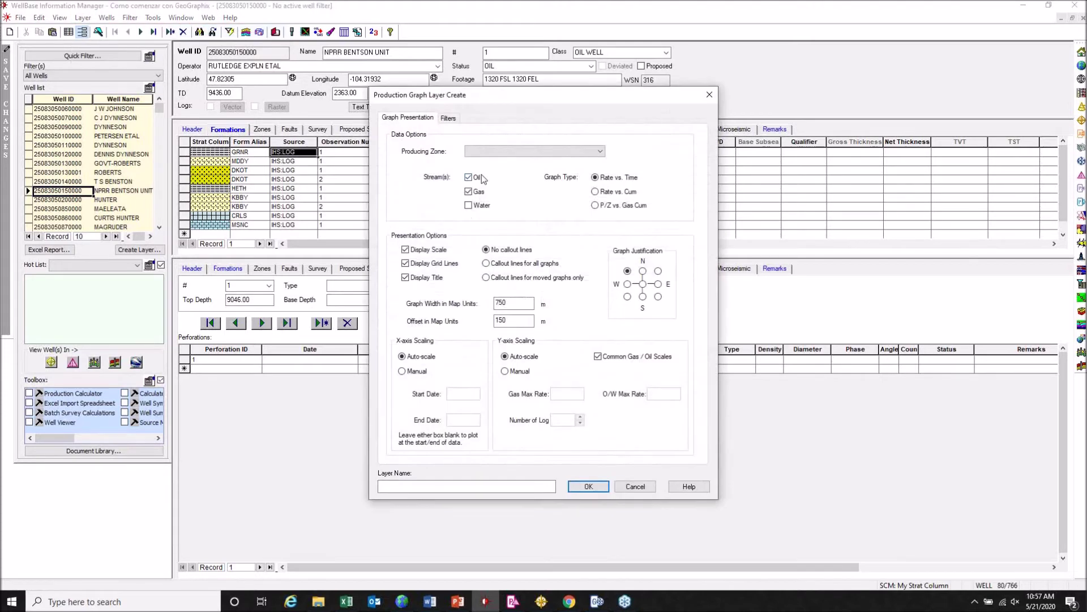
pyautogui.click(553, 153)
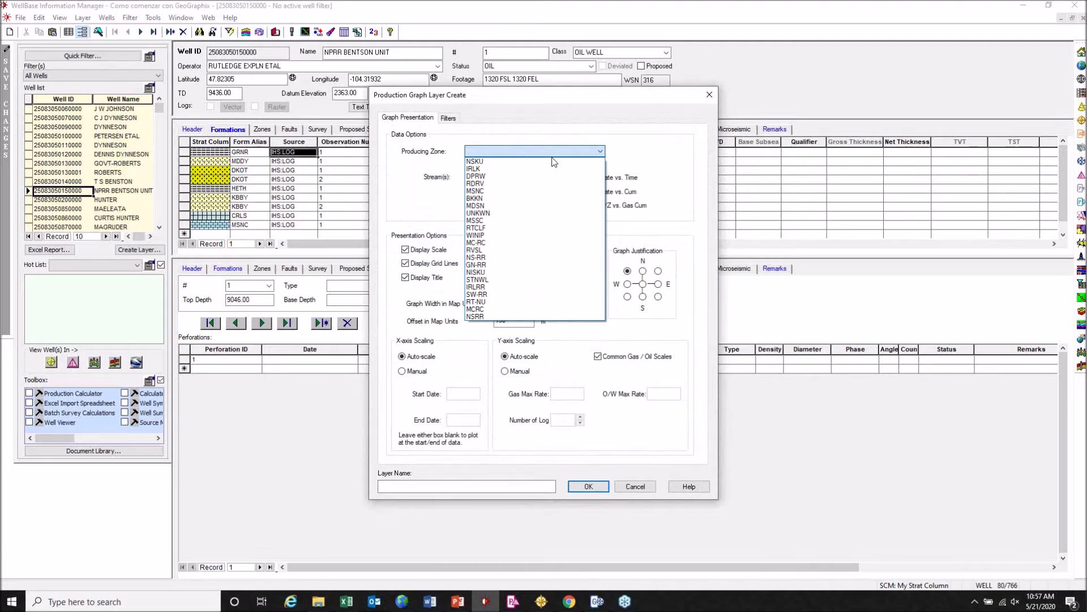
pyautogui.click(479, 198)
pyautogui.click(509, 485)
pyautogui.write('BKKN_Produccion')
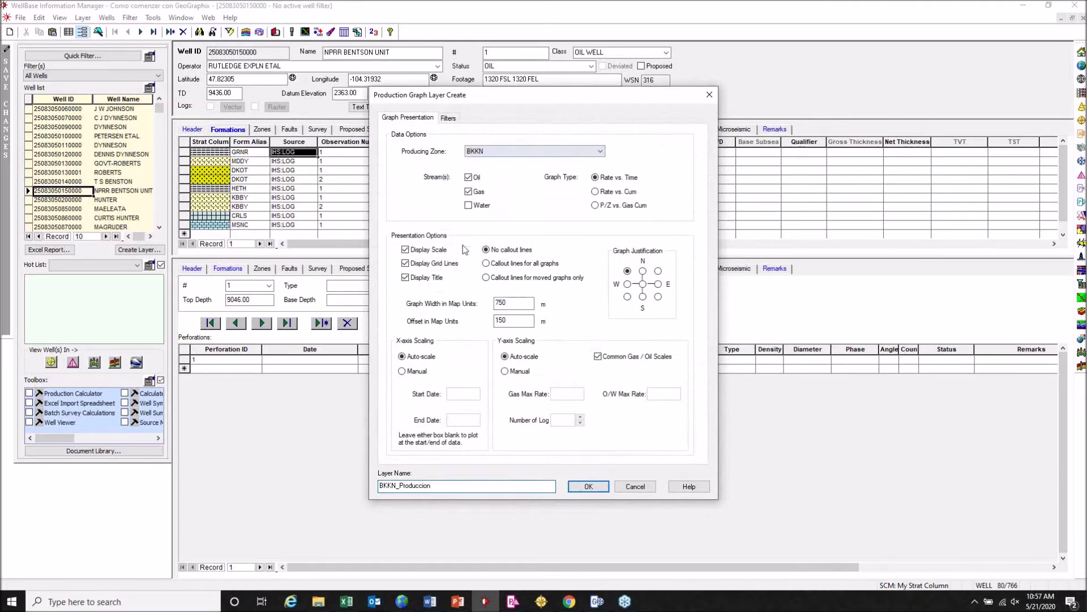
pyautogui.click(469, 207)
pyautogui.click(589, 487)
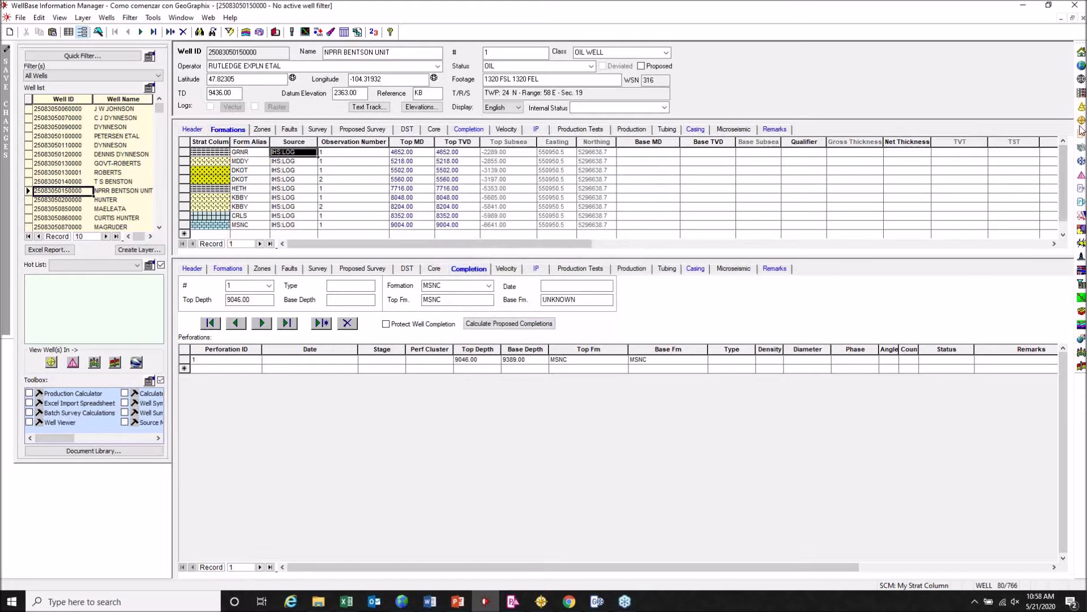
# - Launch GeoAtlas with a new blank map and add the Datos de Pozos layer
pyautogui.click(1081, 129)
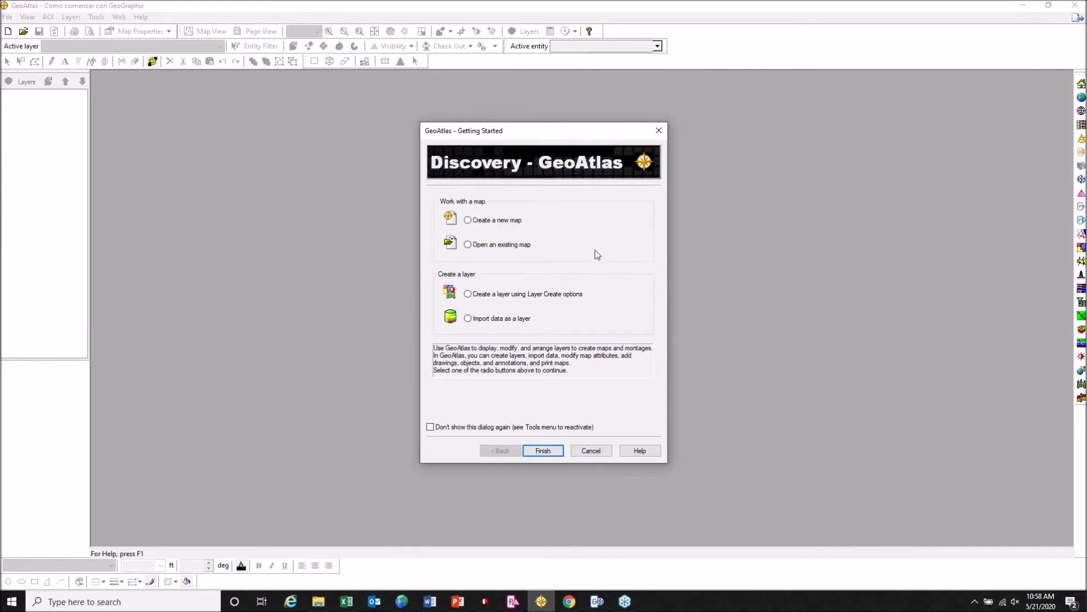
pyautogui.click(493, 221)
pyautogui.click(551, 451)
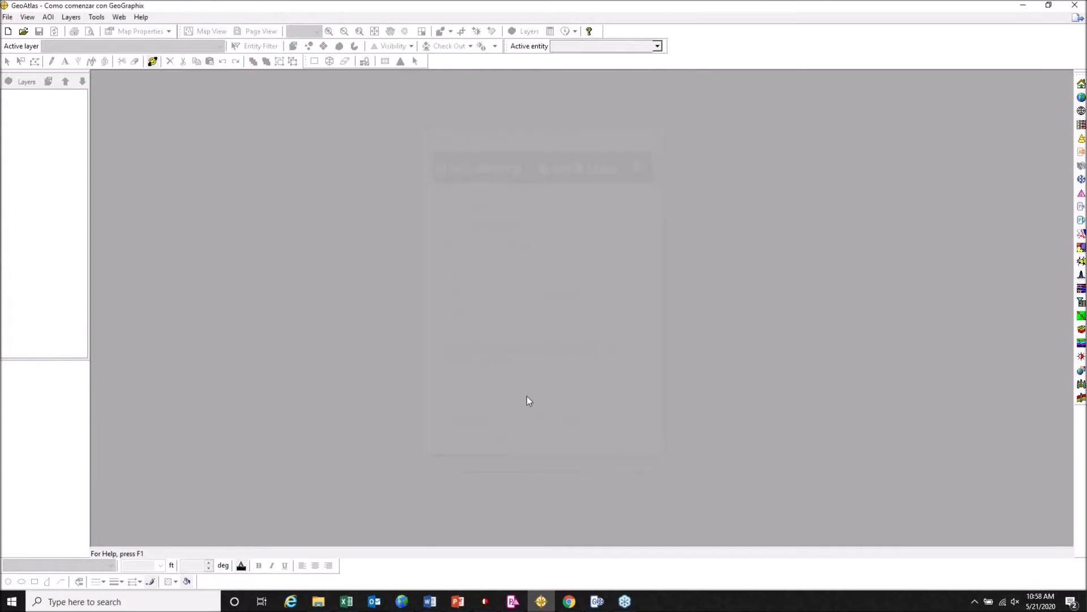
pyautogui.click(9, 31)
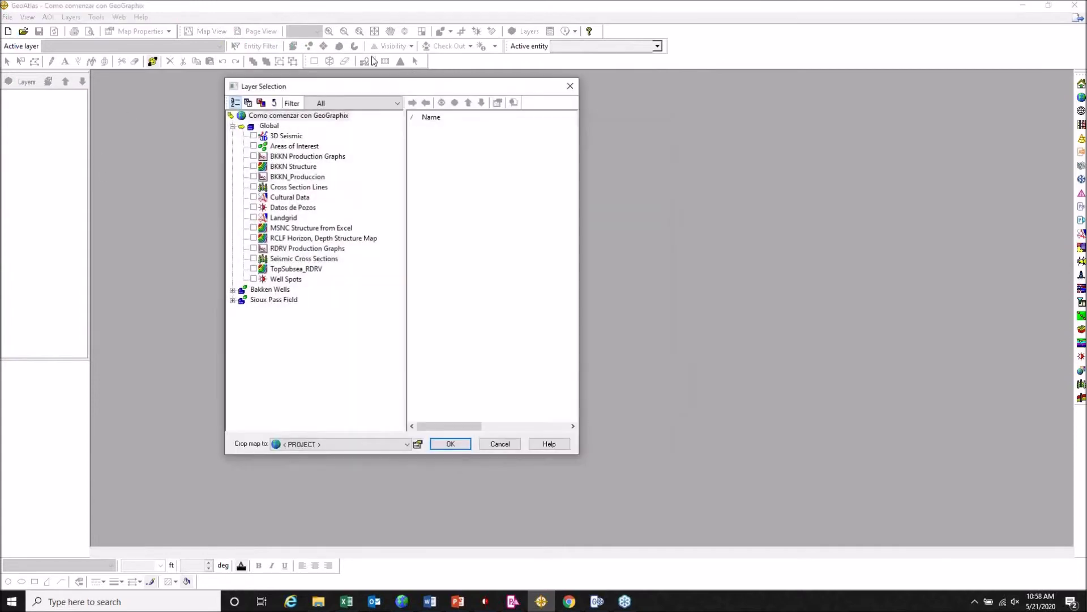
pyautogui.moveTo(431, 93); pyautogui.dragTo(323, 92)
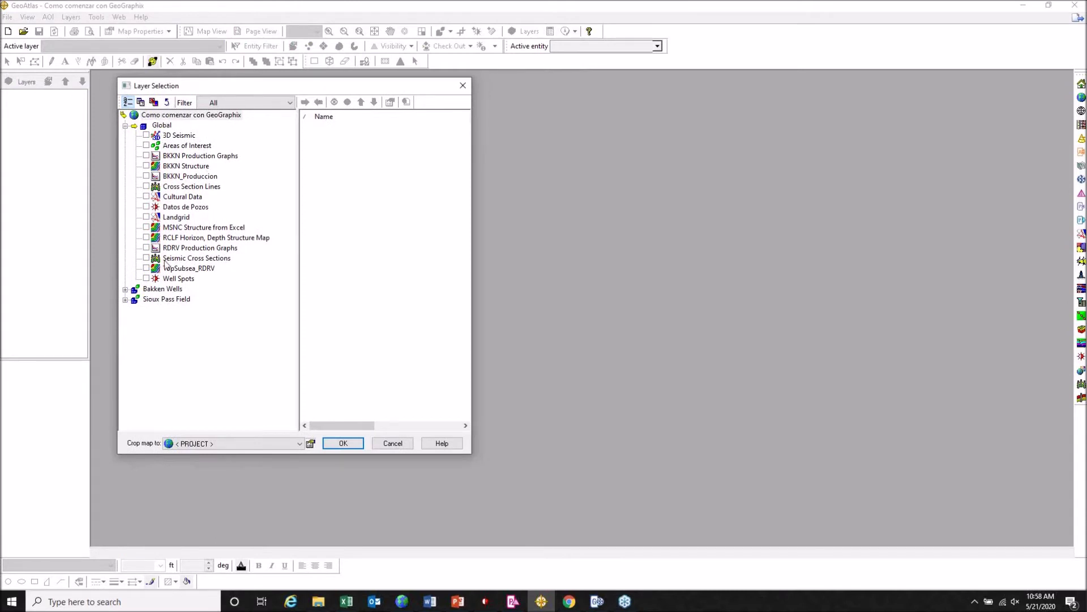
pyautogui.click(146, 206)
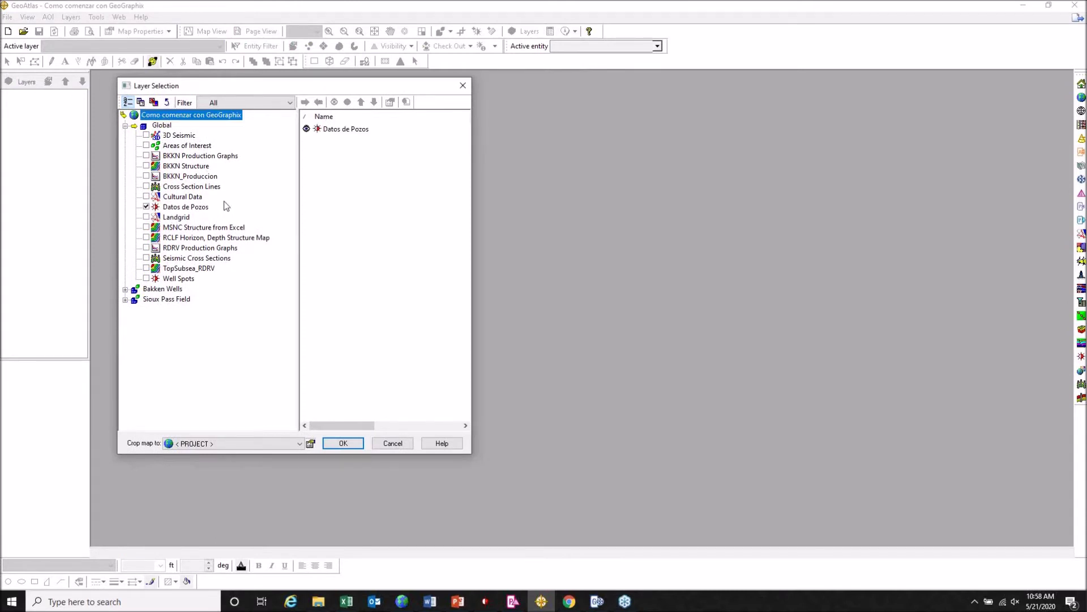
pyautogui.click(346, 443)
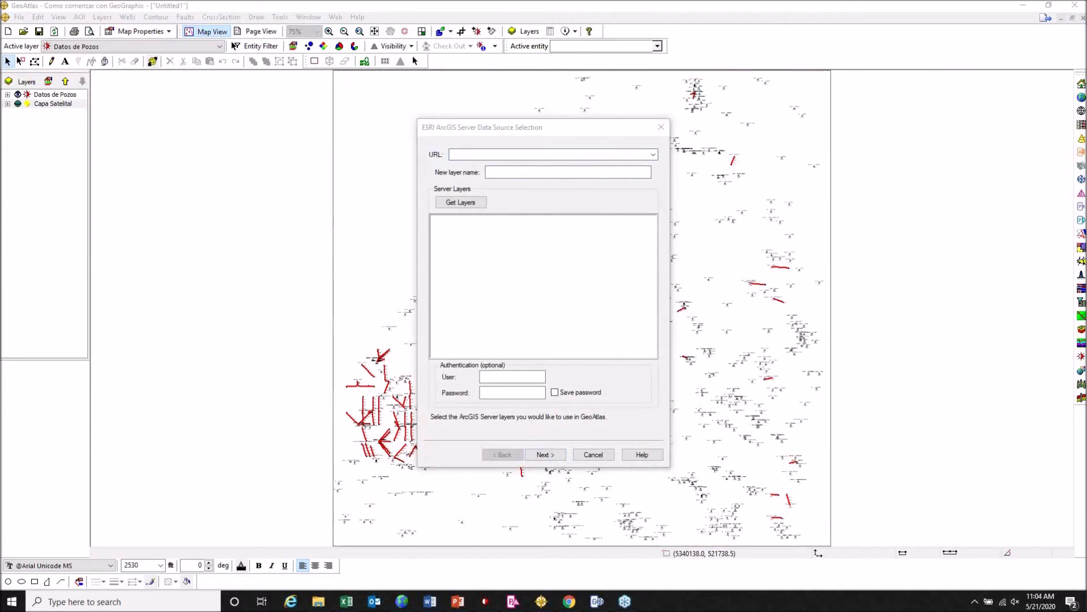
# - Start an ArcGIS Server layer connection using the ArcGIS Online services address
pyautogui.click(661, 127)
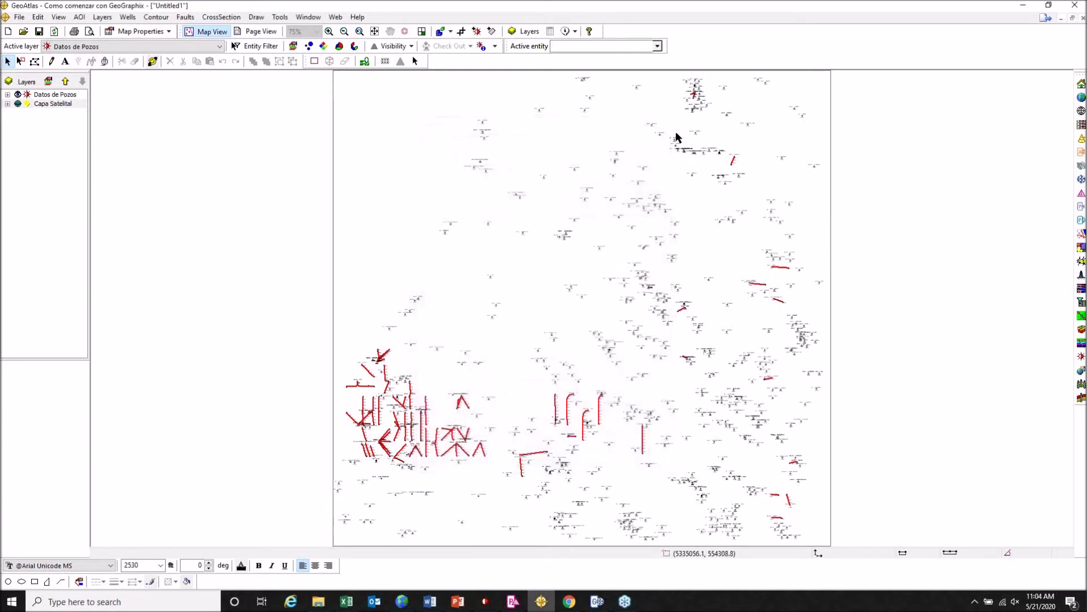
pyautogui.click(26, 17)
pyautogui.moveTo(72, 111)
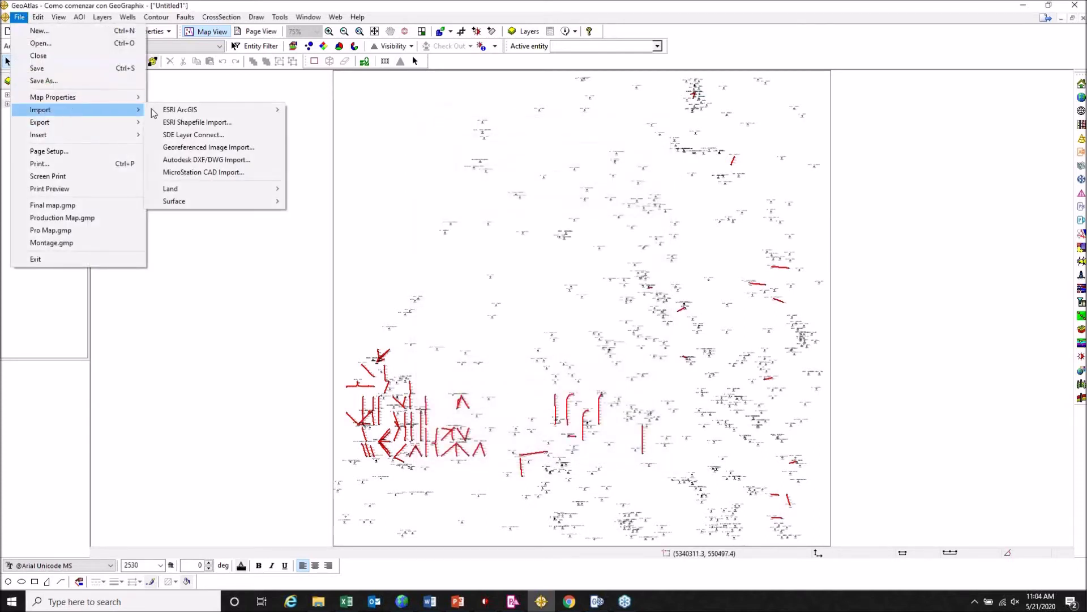
pyautogui.moveTo(253, 114)
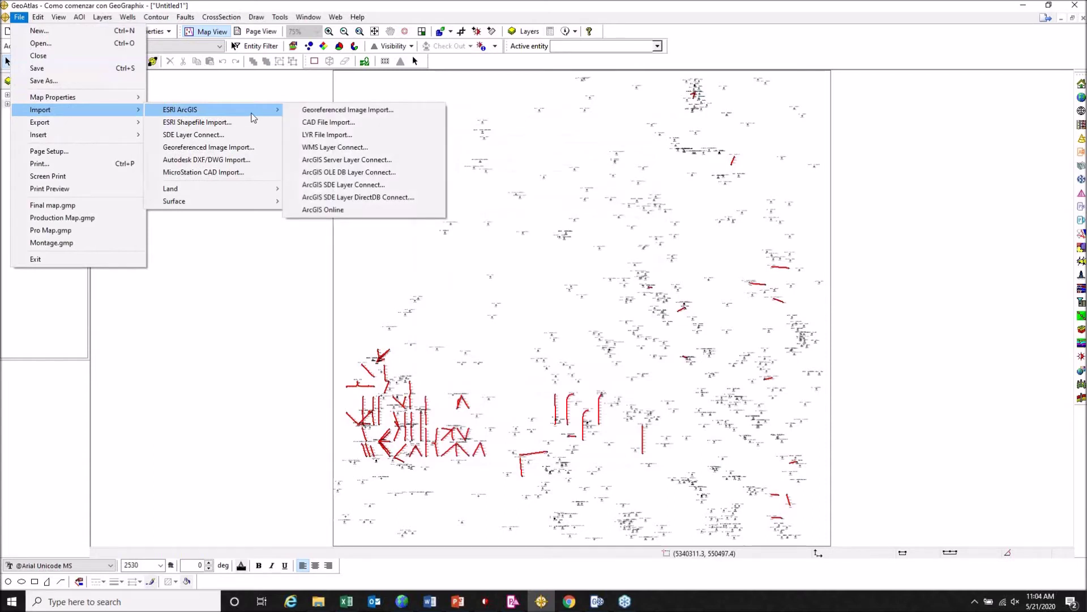
pyautogui.click(402, 161)
pyautogui.click(653, 156)
pyautogui.click(600, 165)
pyautogui.click(606, 156)
pyautogui.moveTo(618, 155); pyautogui.dragTo(401, 148)
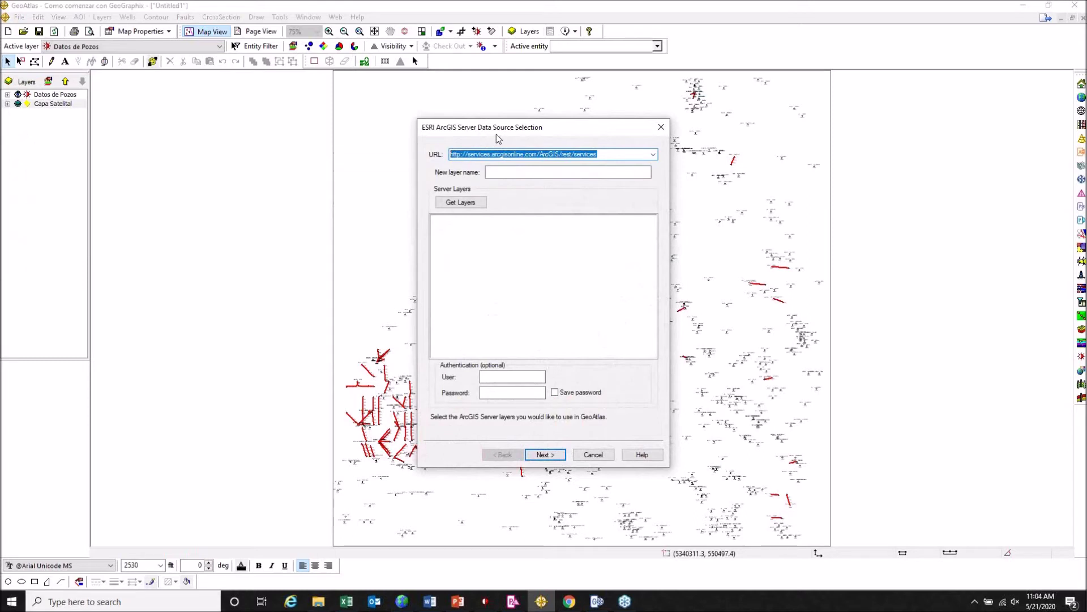
# - Name the layer 'Capa ESRI', choose World_Physical_Map, and finish the import
pyautogui.click(577, 173)
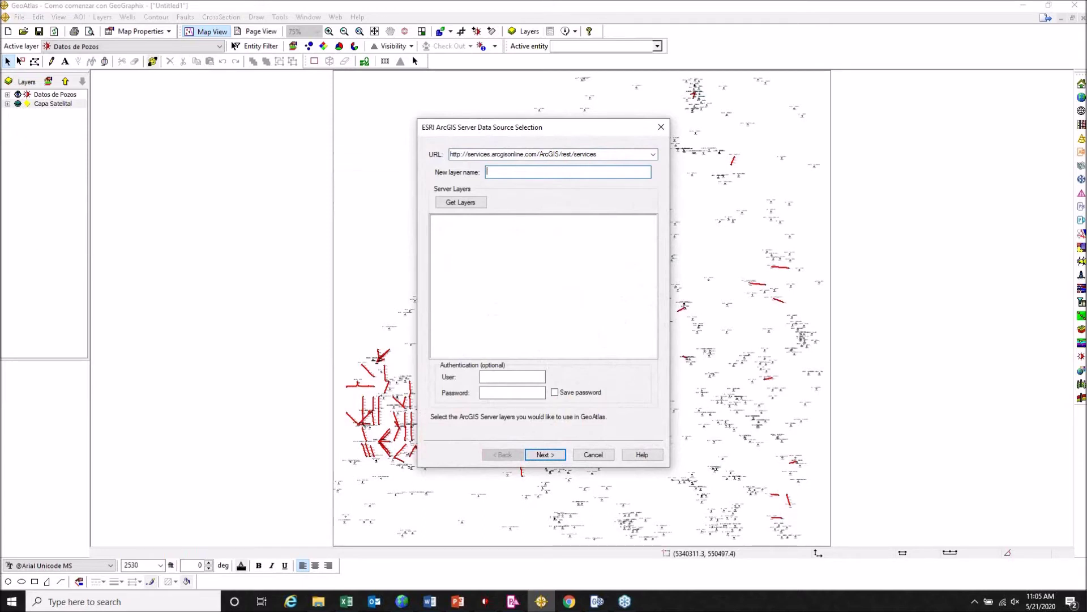
pyautogui.write('Capa ESR')
pyautogui.click(460, 202)
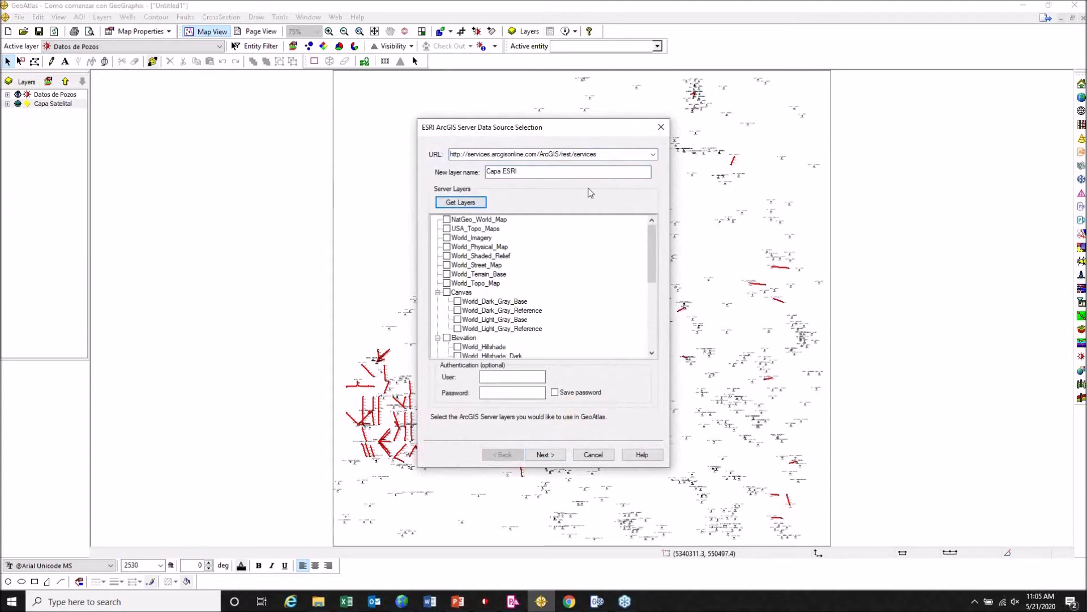
pyautogui.click(447, 247)
pyautogui.click(565, 458)
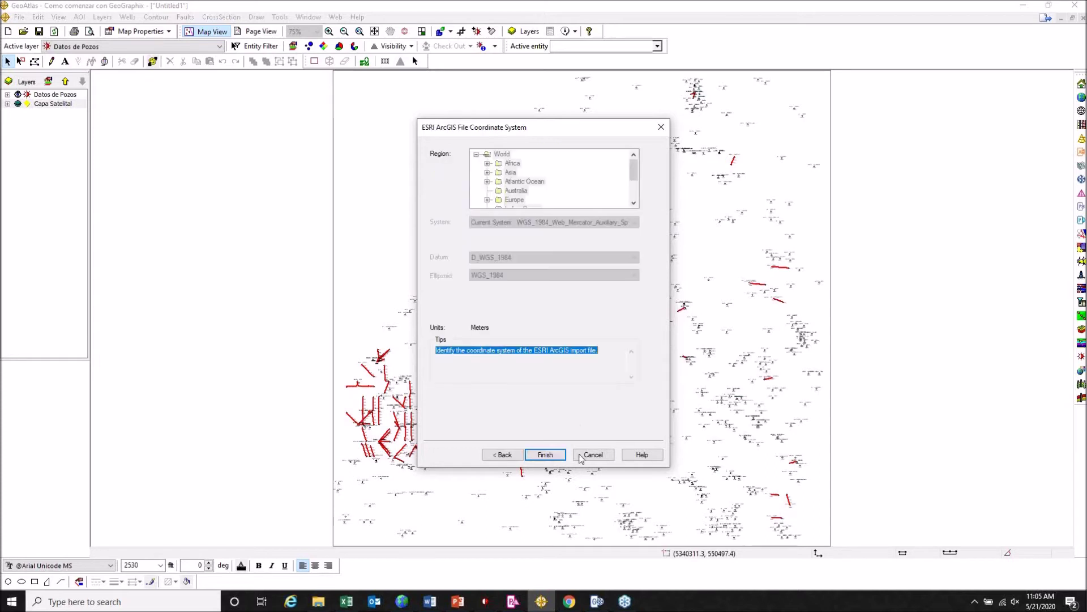
pyautogui.click(553, 456)
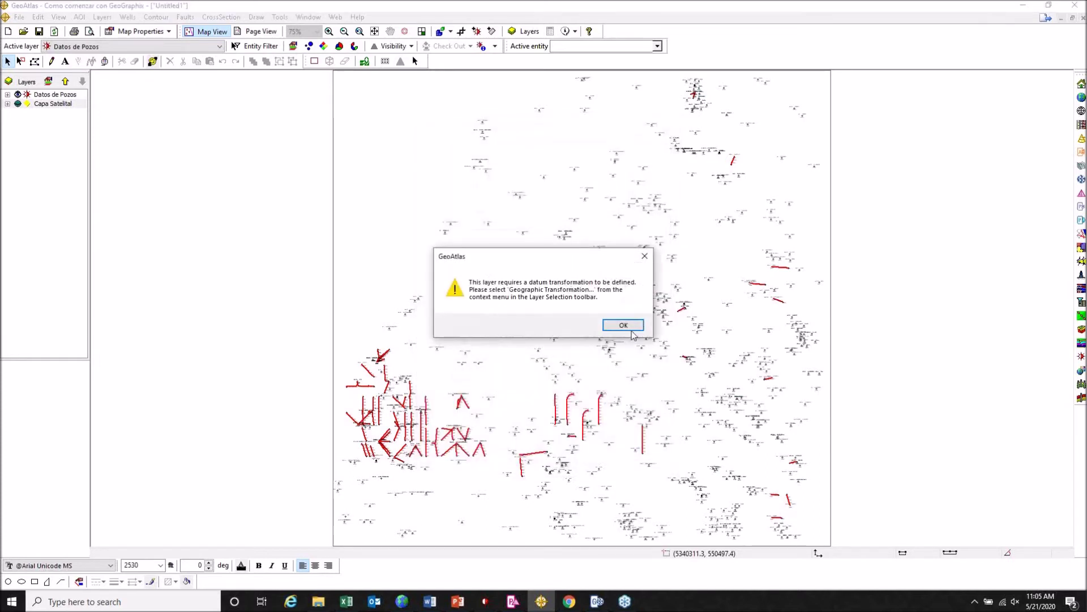
pyautogui.click(628, 326)
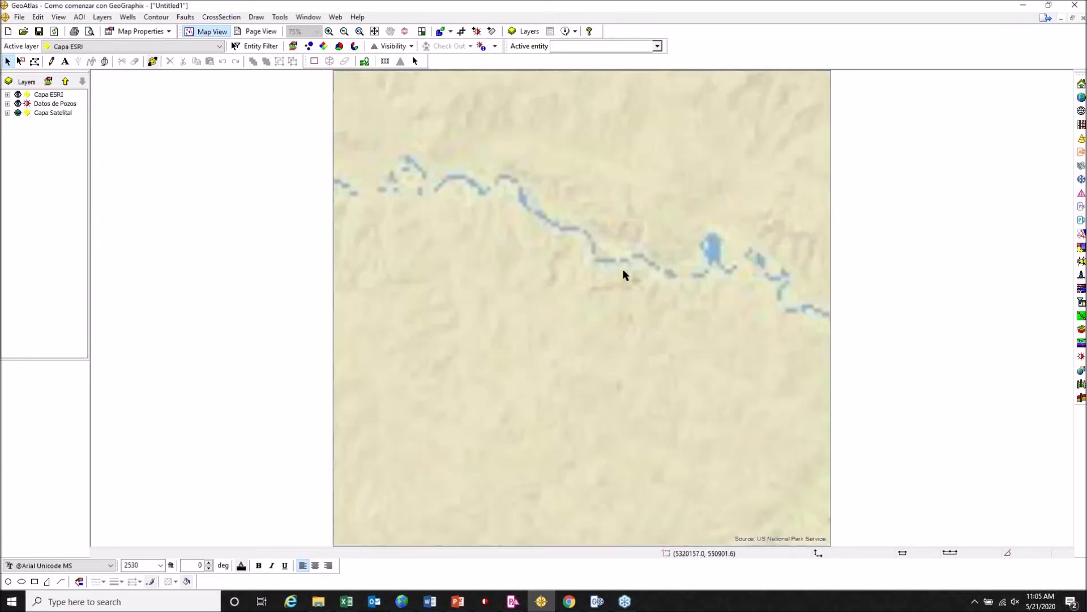
pyautogui.click(61, 105)
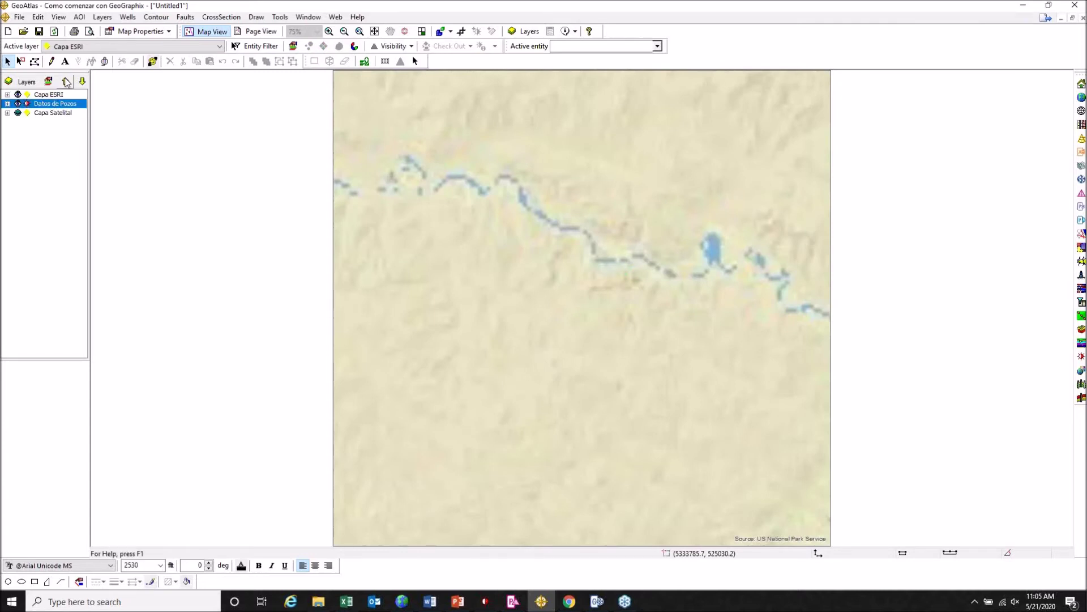
# - Move Datos de Pozos to the top of the layer list and hide the Capa ESRI basemap
pyautogui.click(65, 81)
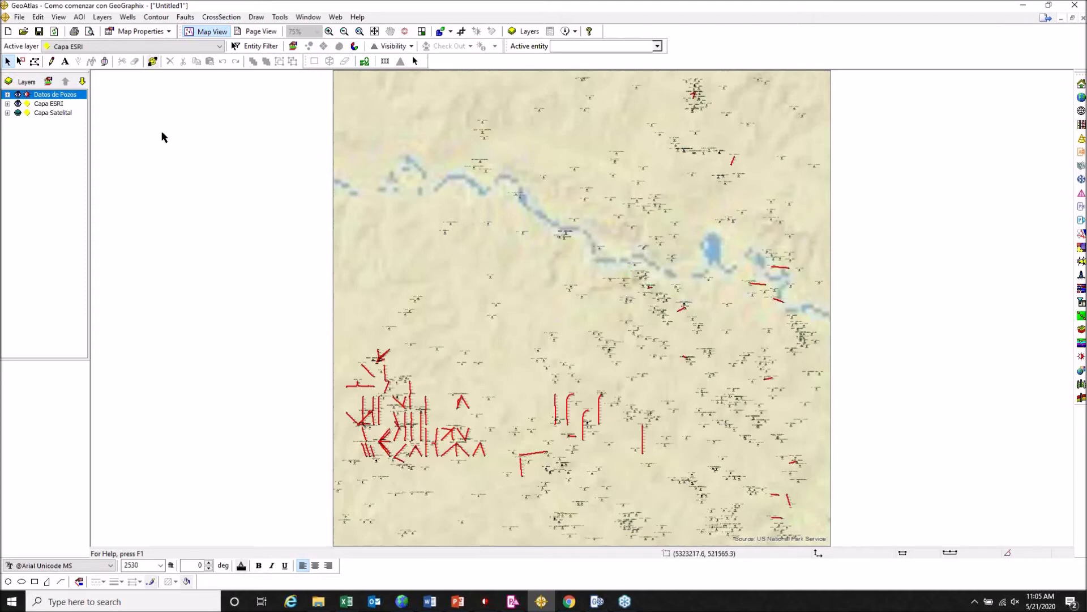
pyautogui.click(19, 104)
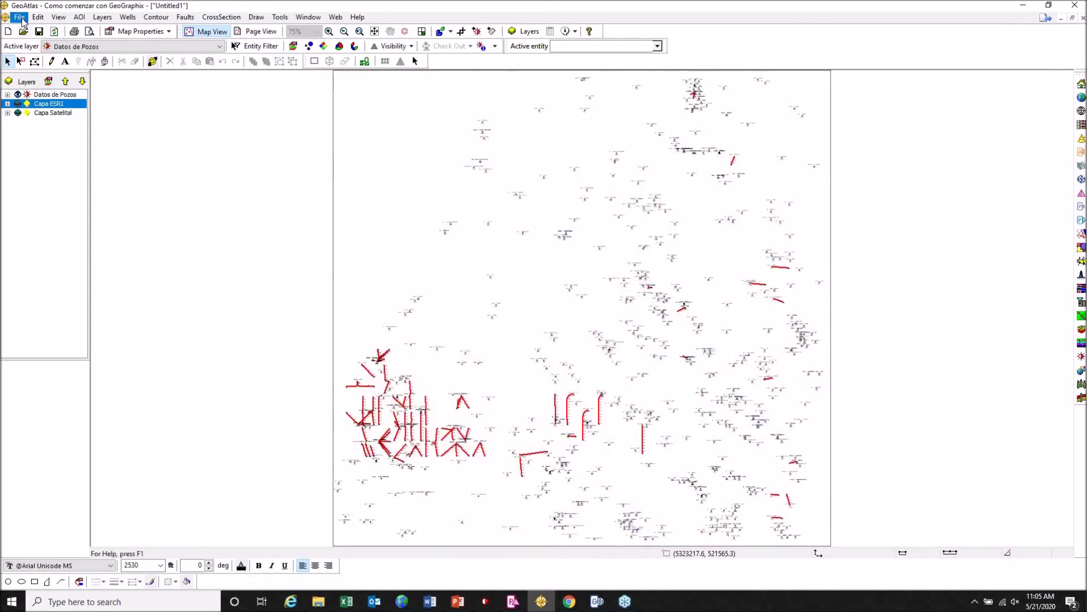
pyautogui.click(20, 17)
pyautogui.moveTo(83, 111)
pyautogui.moveTo(181, 110)
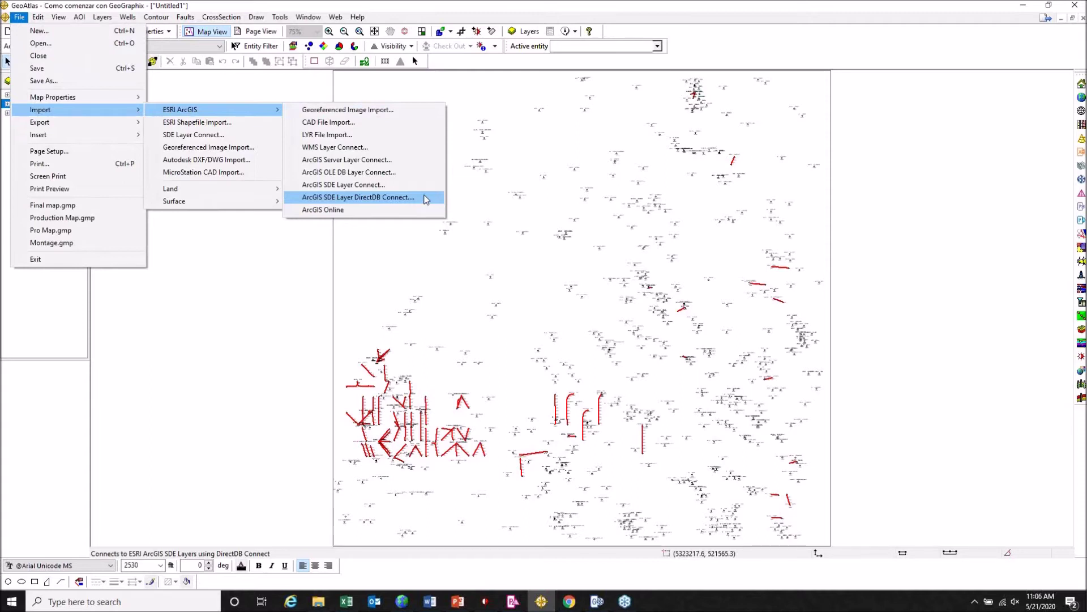
pyautogui.click(599, 180)
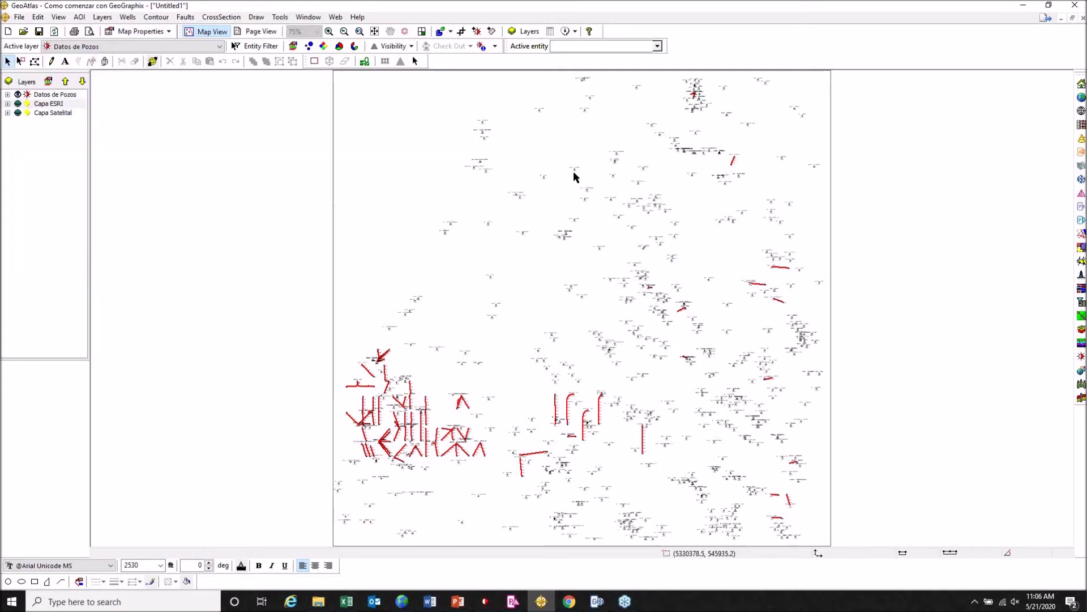
pyautogui.click(19, 16)
pyautogui.moveTo(97, 135)
pyautogui.moveTo(102, 110)
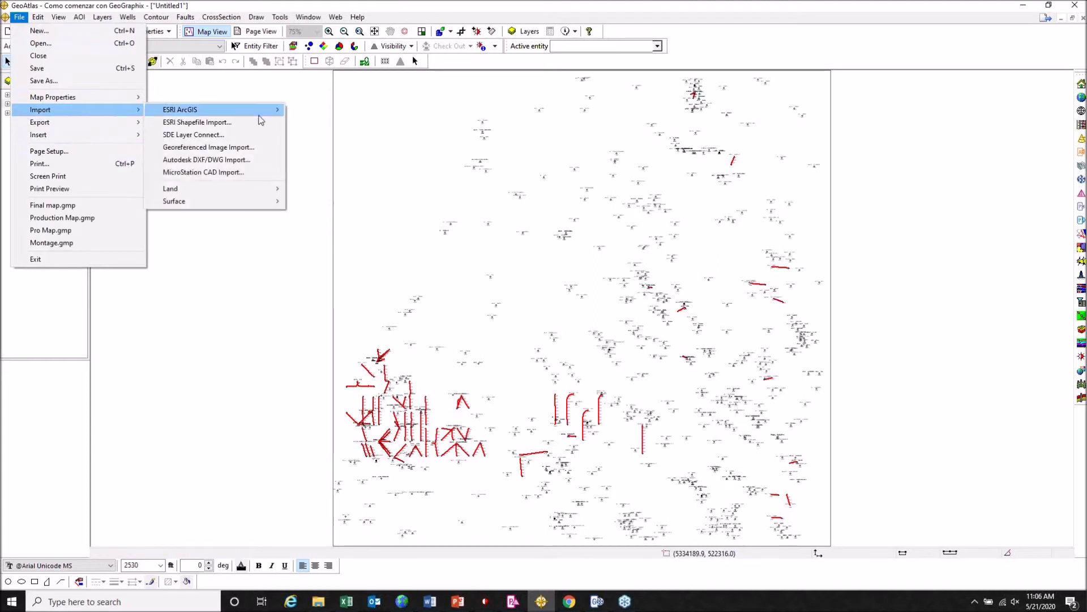
pyautogui.moveTo(277, 189)
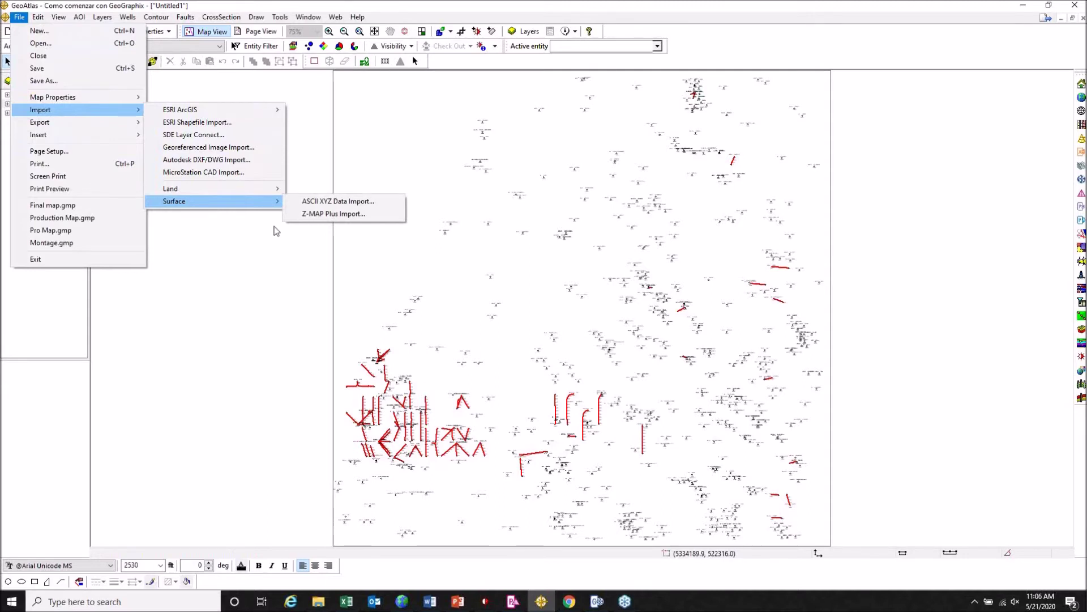
pyautogui.click(280, 275)
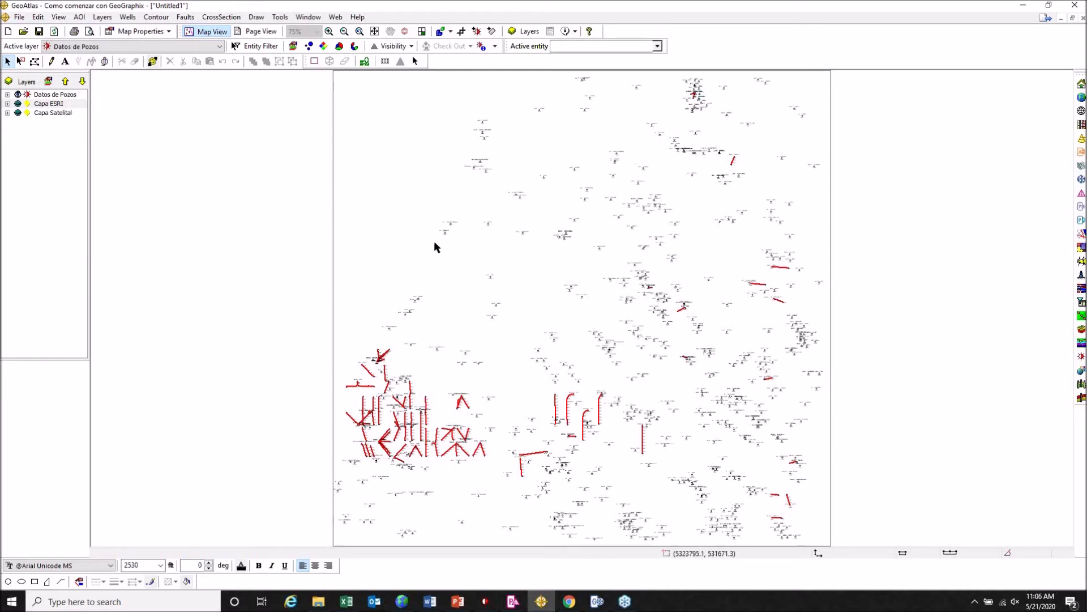
# - Add the Cultural Data and Landgrid layers to the map
pyautogui.click(23, 81)
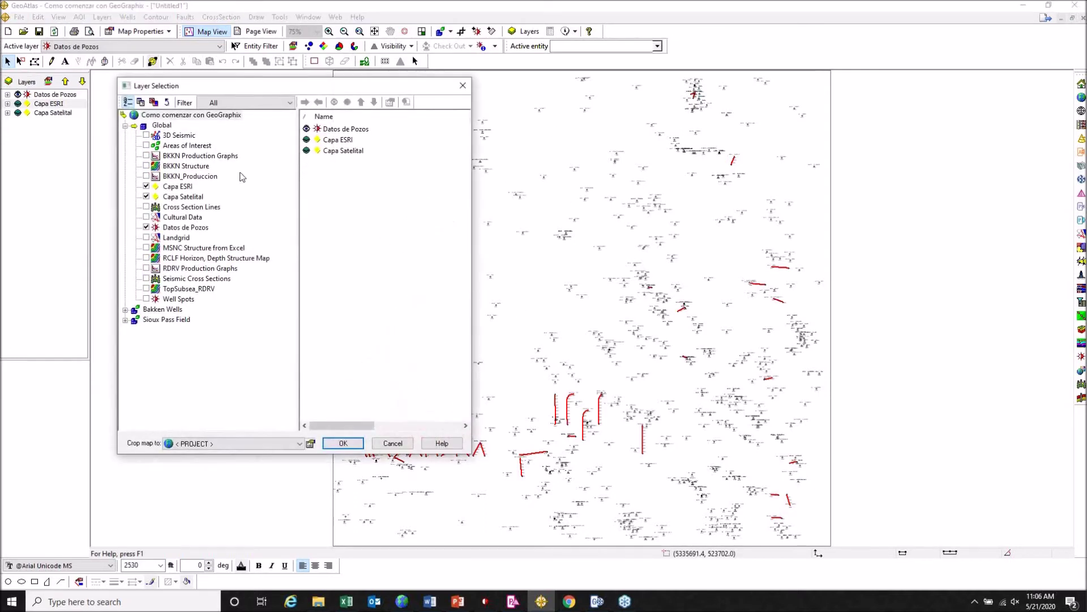
pyautogui.click(146, 217)
pyautogui.click(146, 238)
pyautogui.click(346, 445)
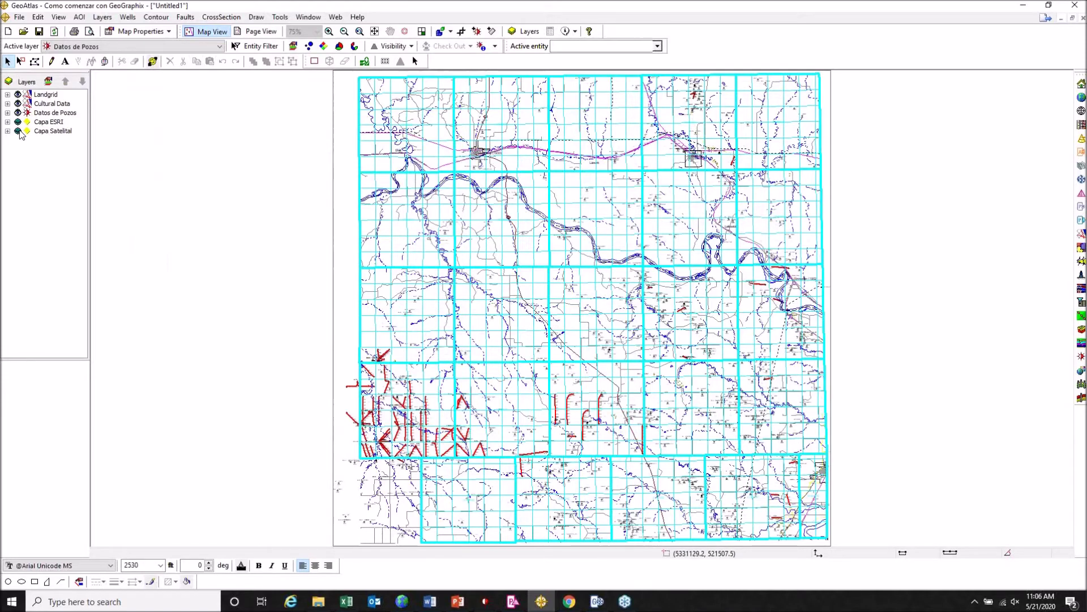
# - Remove the Capa ESRI and Capa Satelital layers from the map
pyautogui.click(42, 124)
pyautogui.rightClick(42, 125)
pyautogui.click(70, 165)
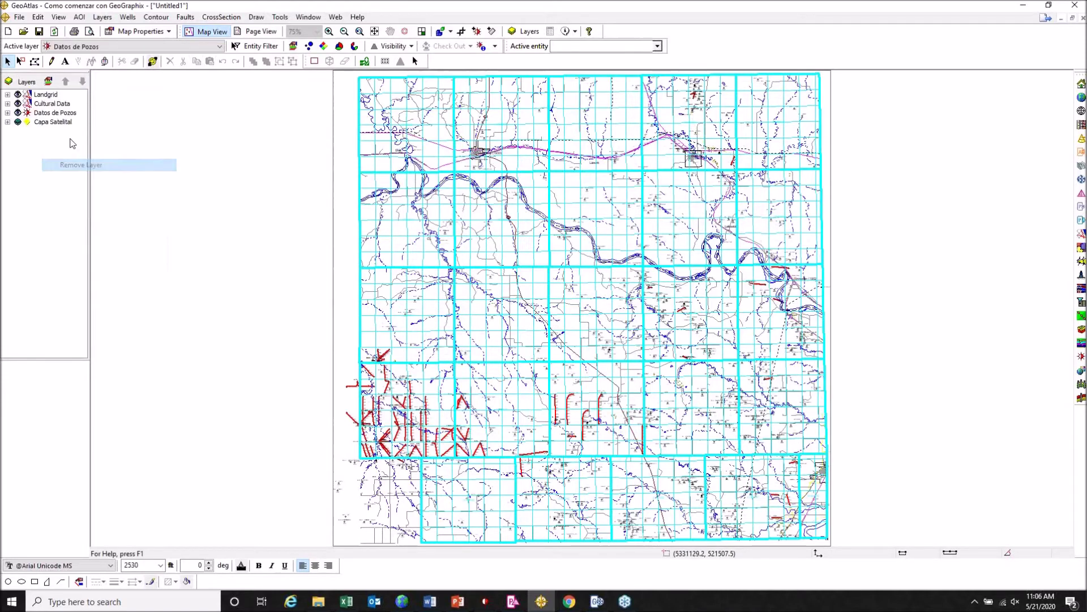
pyautogui.rightClick(57, 124)
pyautogui.click(70, 162)
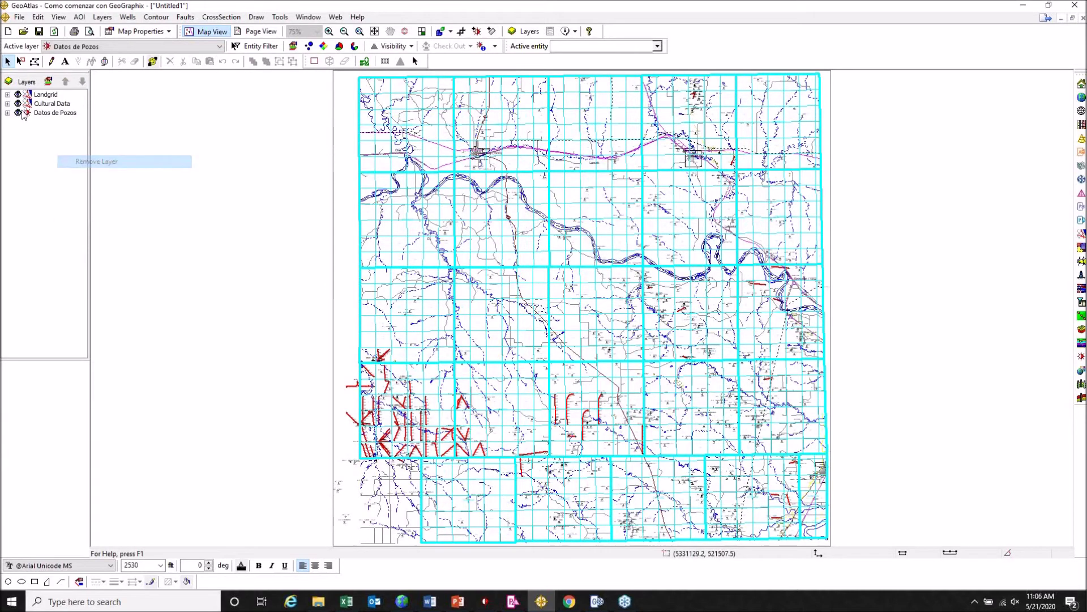
# - Hide Cultural Data and Landgrid, and make Datos de Pozos the working layer
pyautogui.click(18, 104)
pyautogui.click(18, 94)
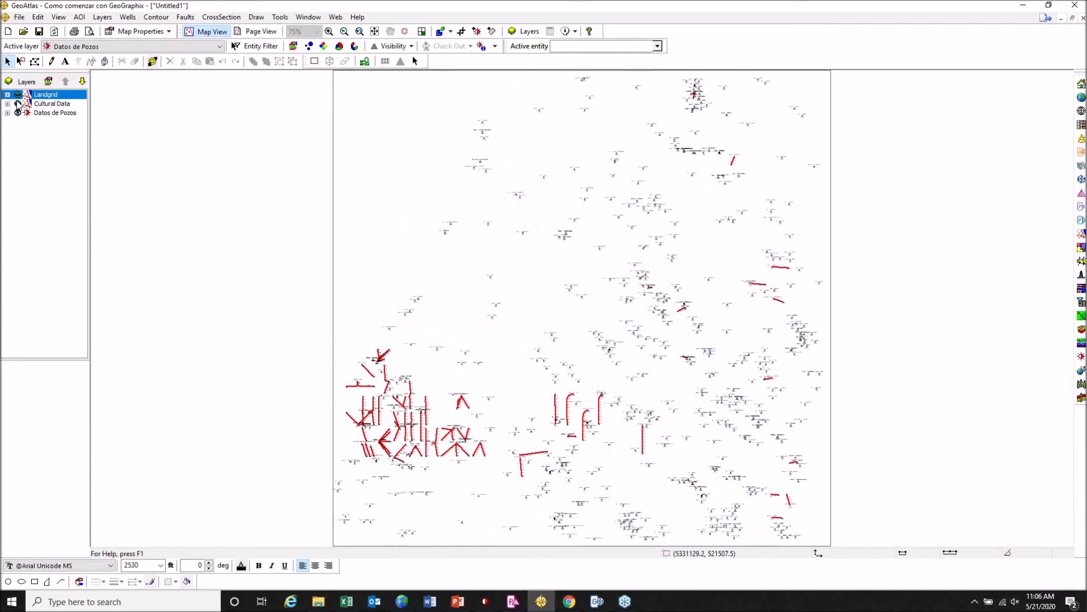
pyautogui.click(17, 102)
pyautogui.click(18, 103)
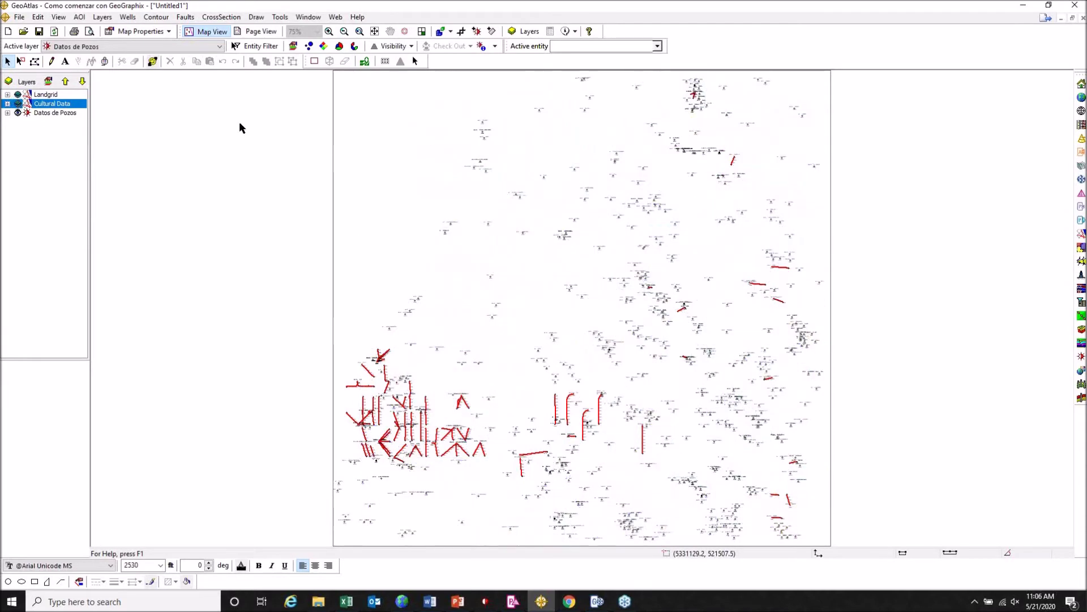
pyautogui.click(60, 114)
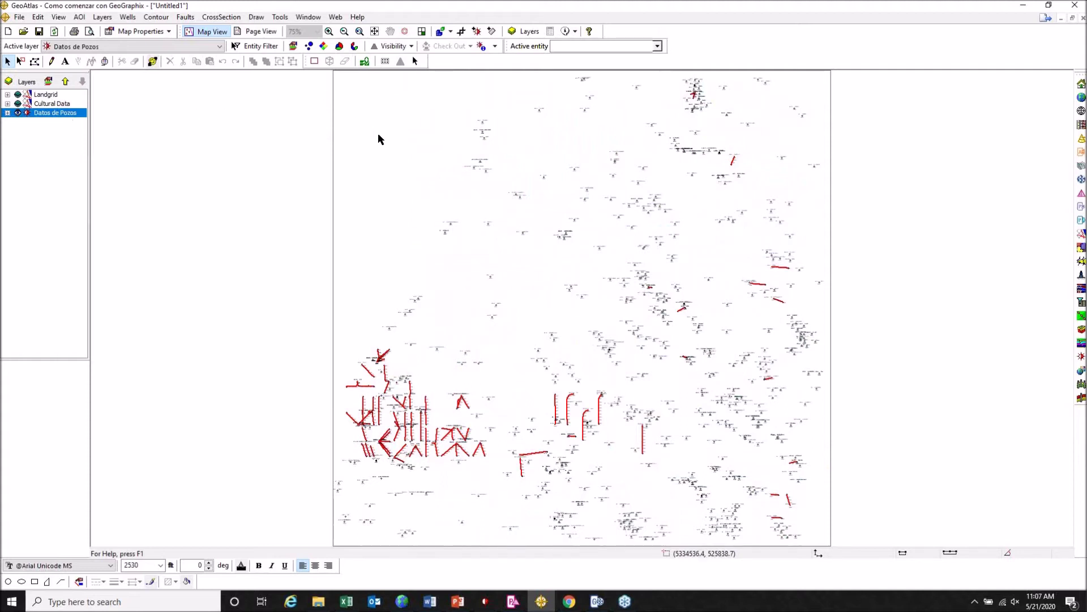
# - Launch IsoMap Build Surface from the Contour menu to create a new surface layer
pyautogui.click(157, 18)
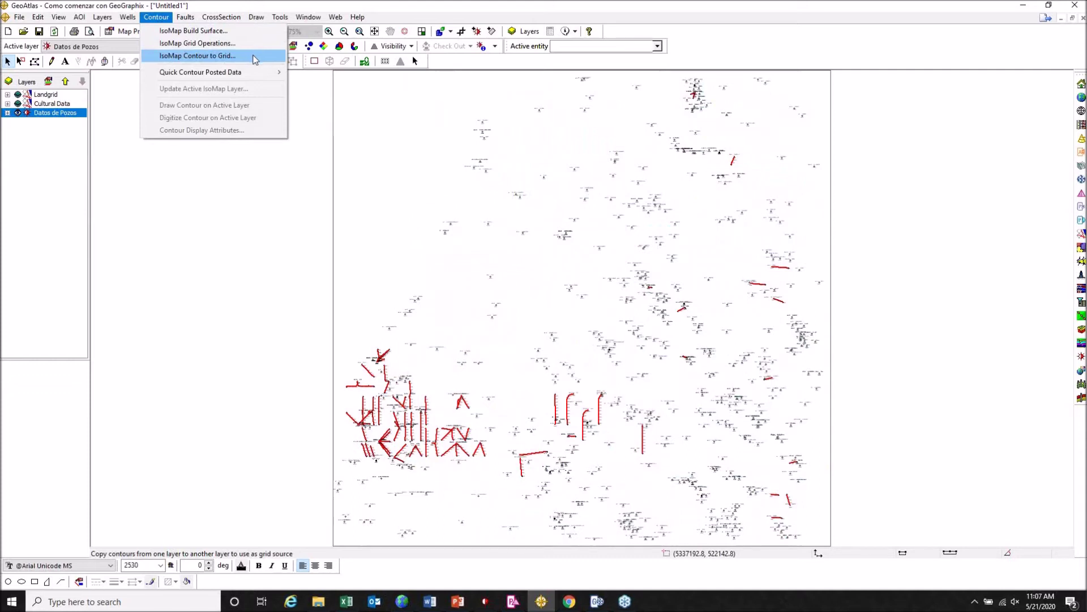
pyautogui.click(252, 31)
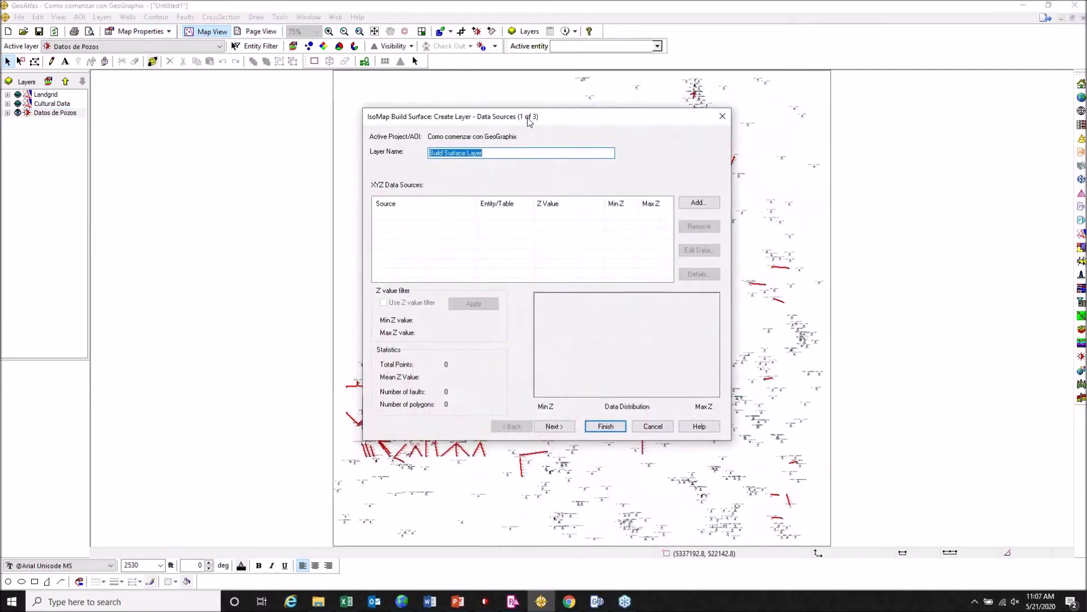
# - Add WellBase as the surface's data source
pyautogui.click(704, 204)
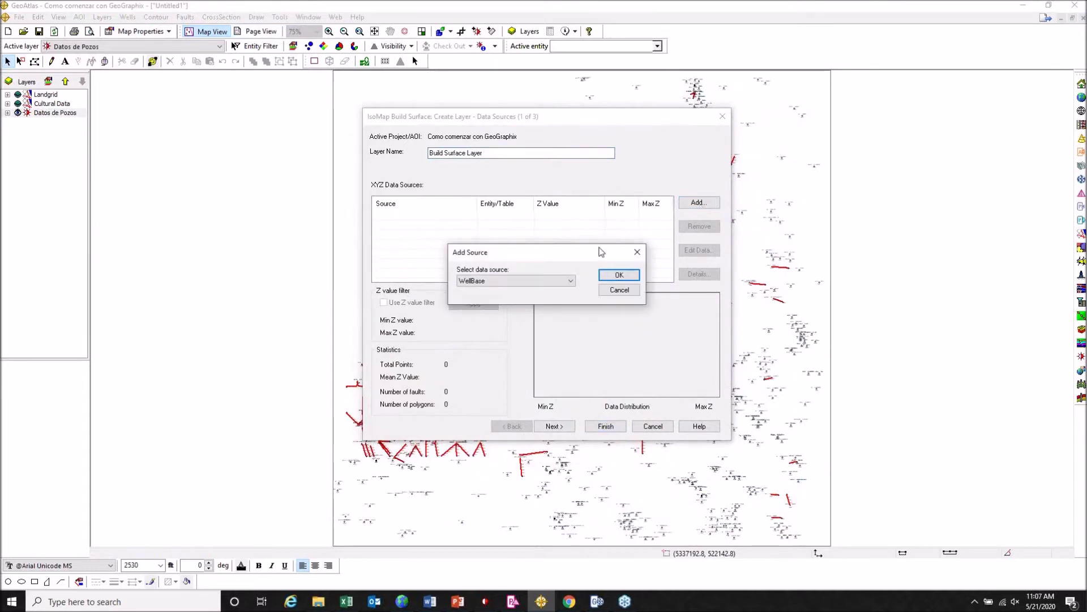
pyautogui.moveTo(597, 252); pyautogui.dragTo(582, 187)
pyautogui.click(547, 217)
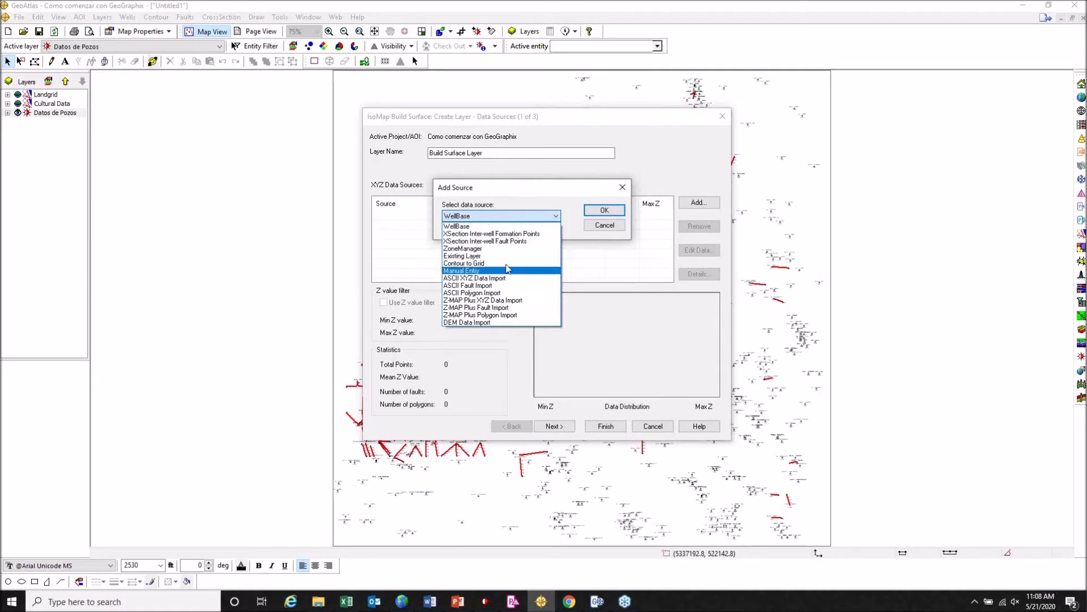
pyautogui.click(518, 199)
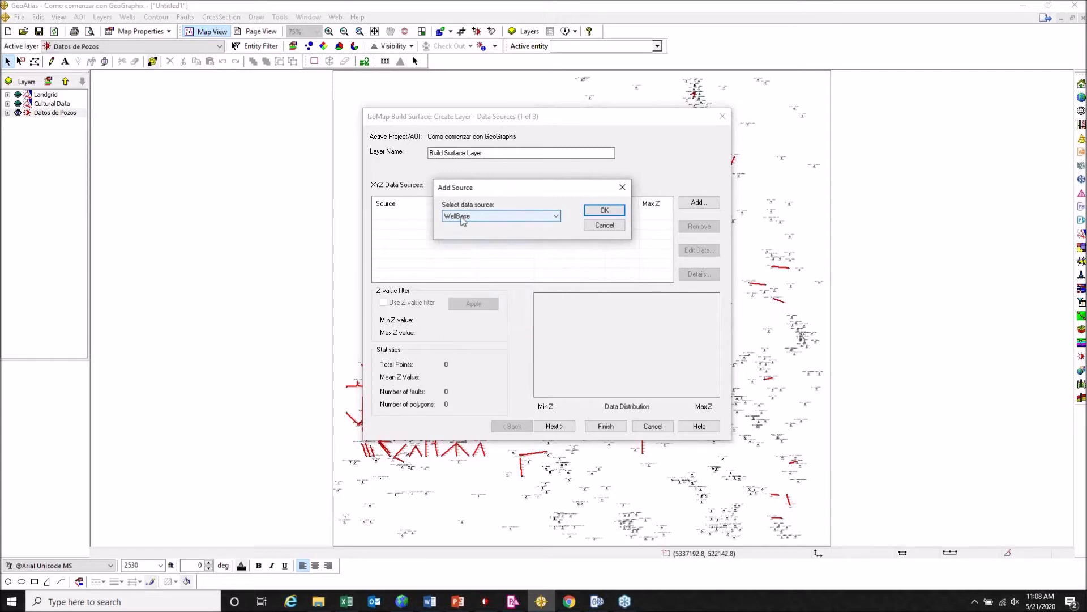
pyautogui.click(604, 210)
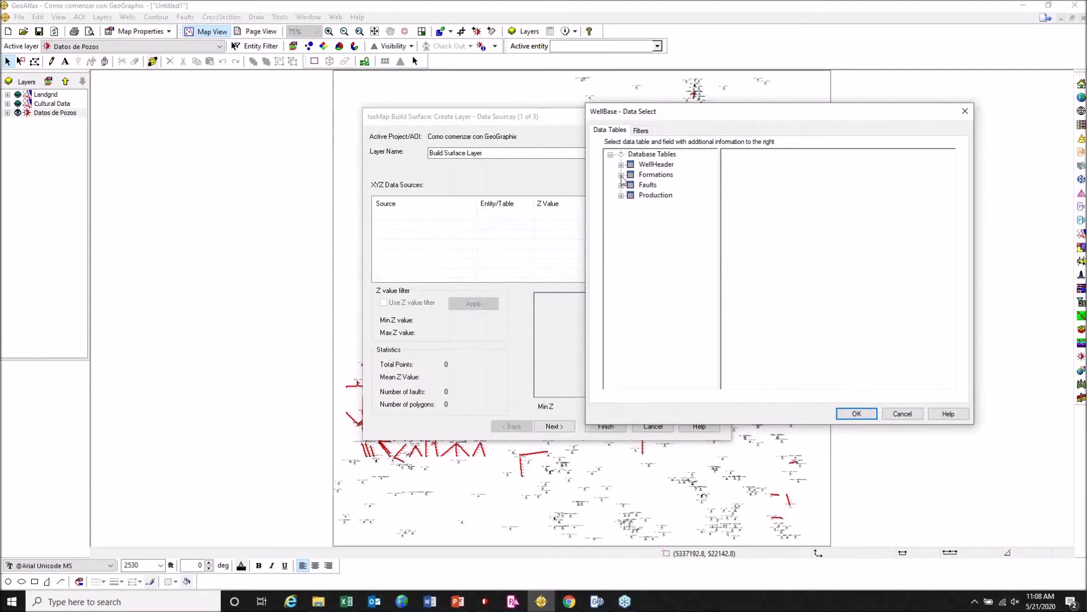
# - Use Formations Top Subsea as z for the RDRV formation from all sources, and load the picks
pyautogui.click(621, 176)
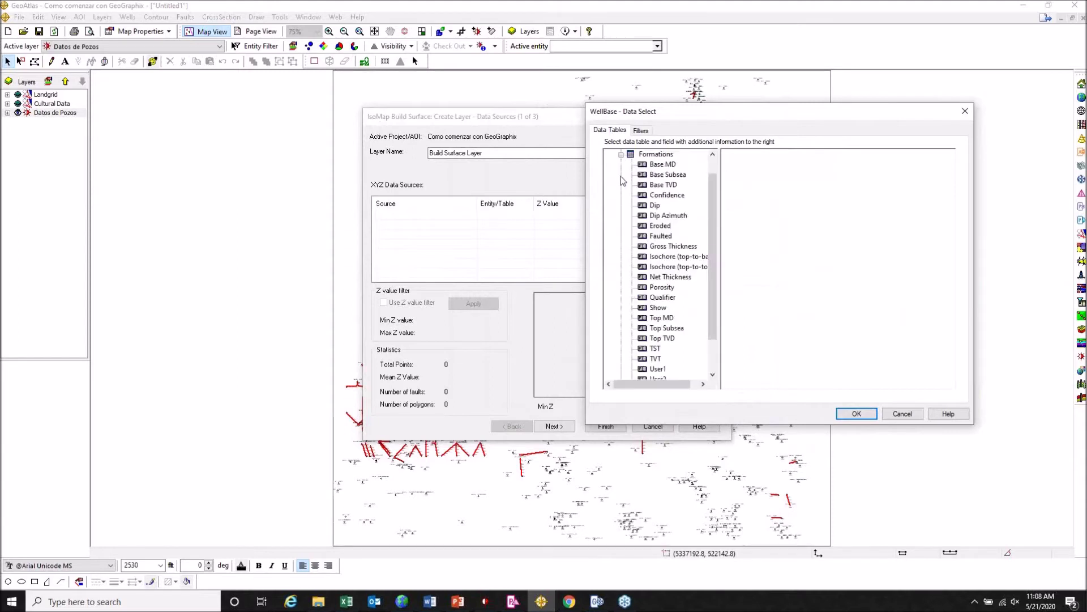
pyautogui.moveTo(713, 181)
pyautogui.mouseDown()
pyautogui.moveTo(712, 169)
pyautogui.moveTo(712, 222)
pyautogui.moveTo(712, 178)
pyautogui.moveTo(712, 192)
pyautogui.mouseUp()
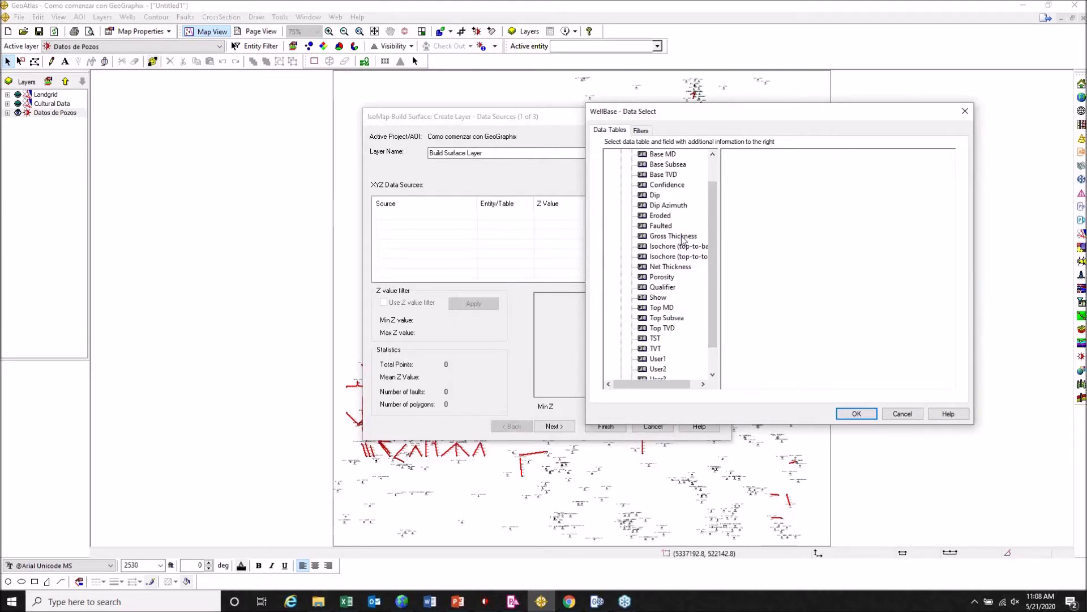
pyautogui.moveTo(711, 259); pyautogui.dragTo(714, 278)
pyautogui.click(664, 299)
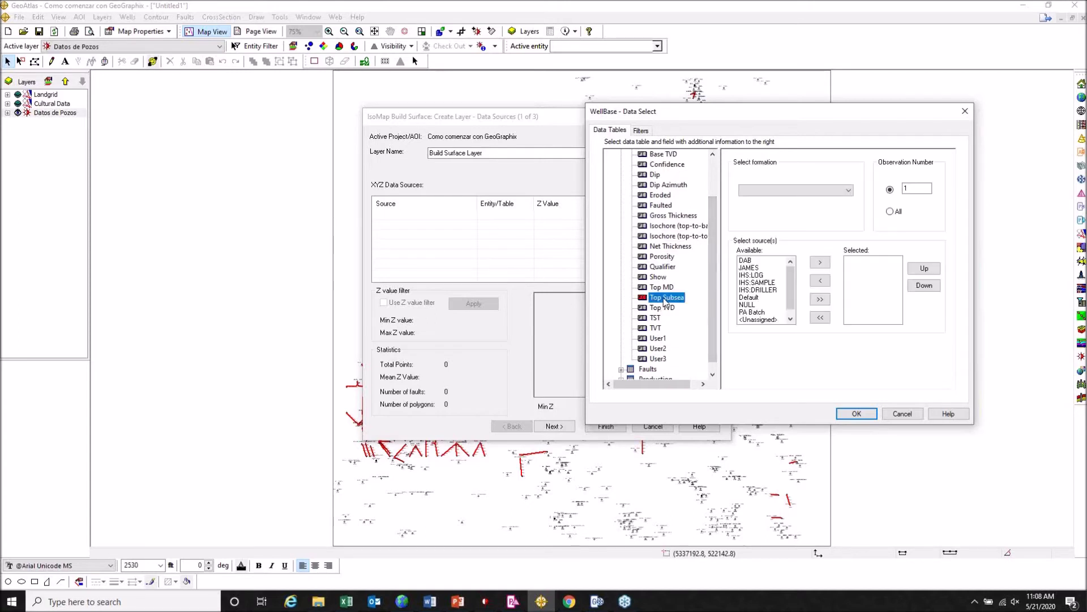
pyautogui.click(815, 192)
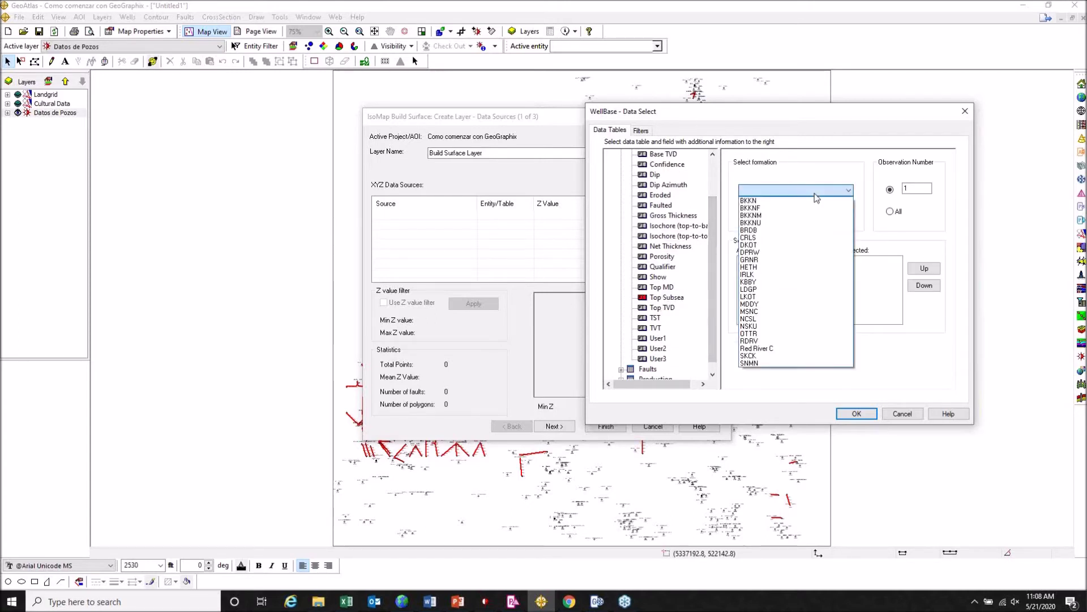
pyautogui.click(799, 341)
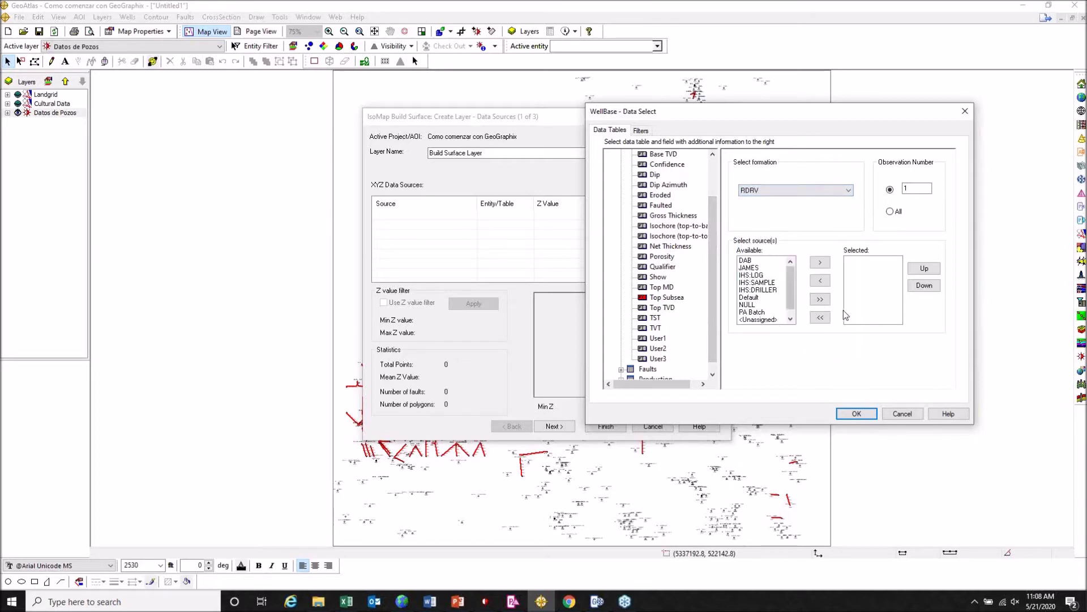
pyautogui.click(820, 299)
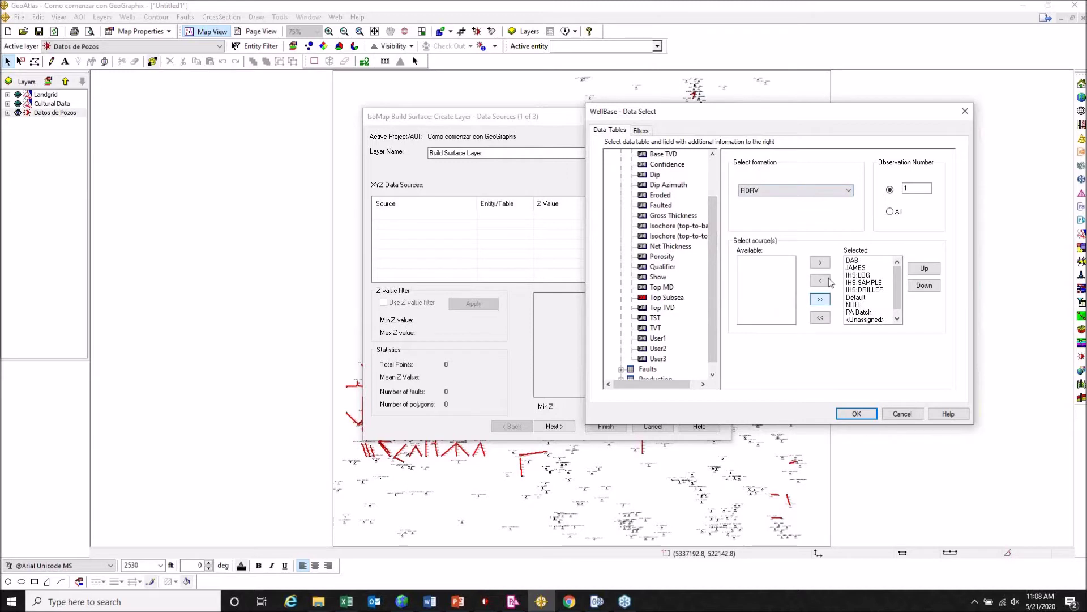
pyautogui.click(866, 414)
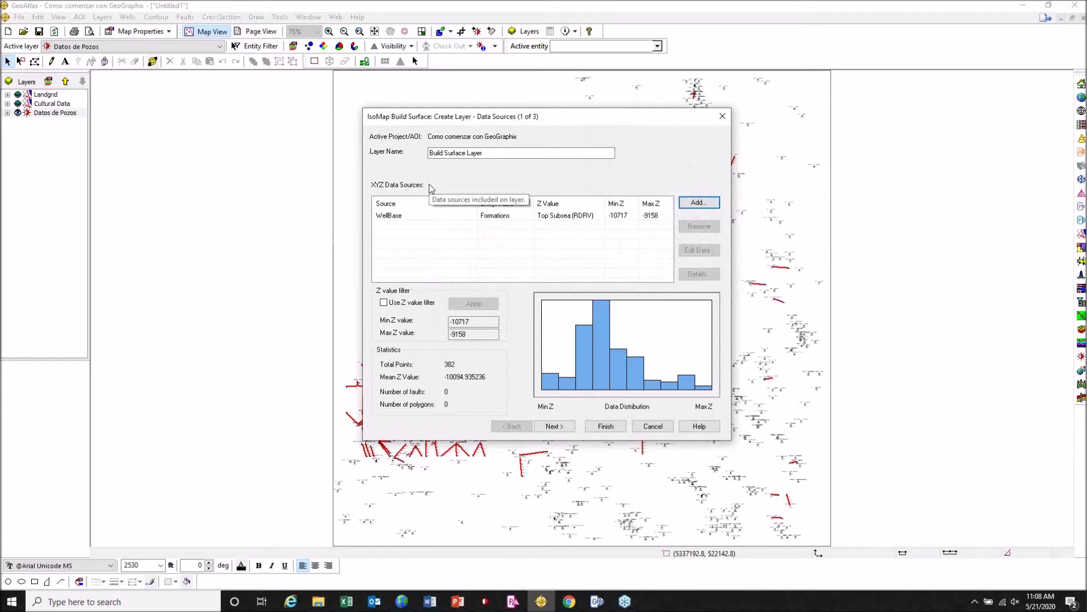
# - Cancel the extra Add Source dialog, rename the layer RDRV_Top subs, and advance to Build Parameters
pyautogui.click(710, 203)
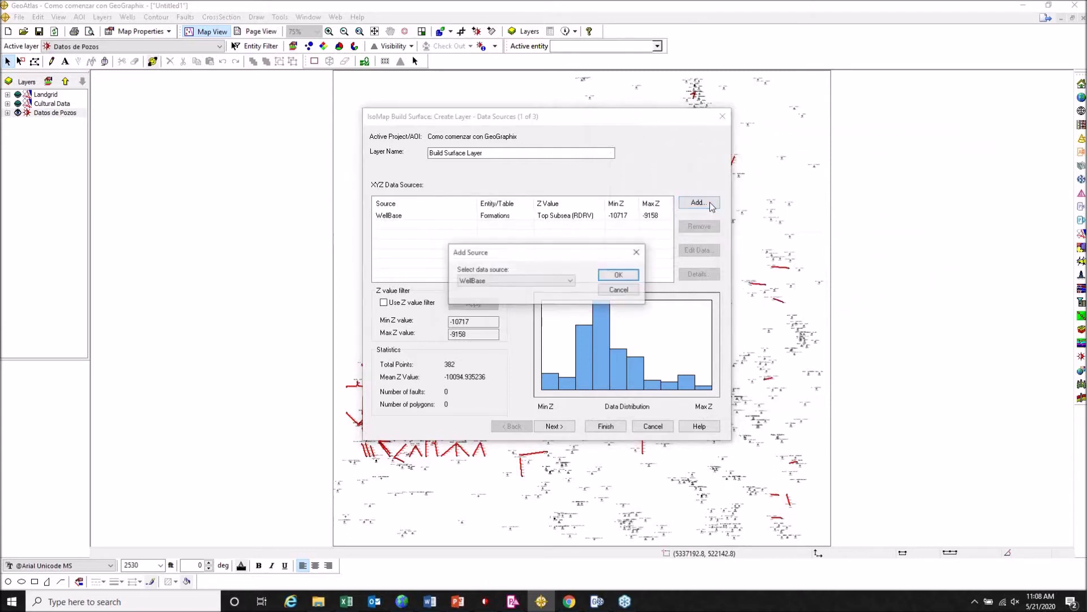
pyautogui.click(637, 252)
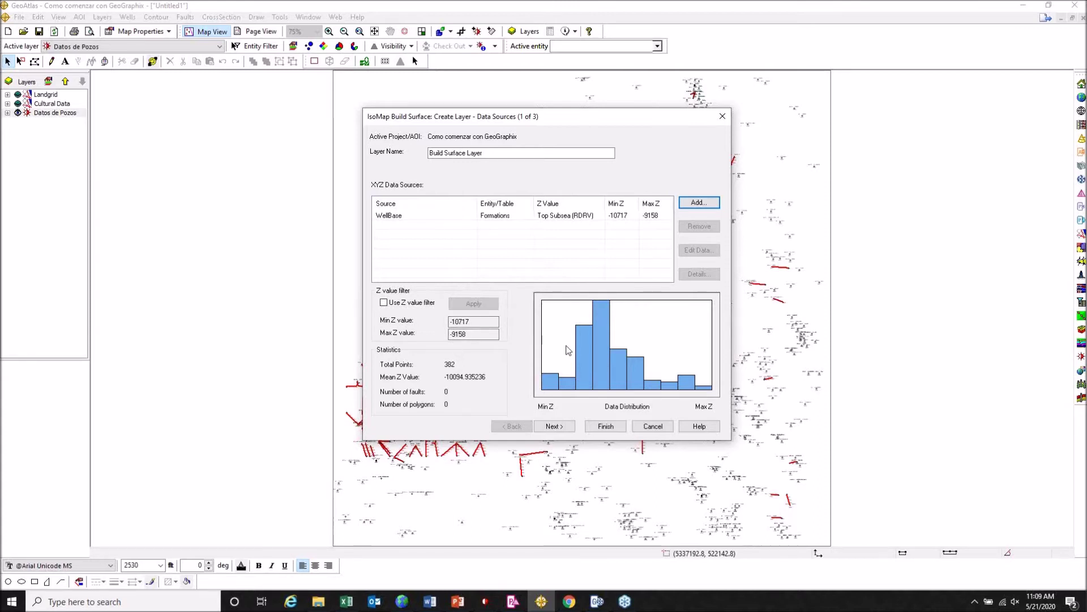
pyautogui.click(507, 153)
pyautogui.moveTo(507, 153); pyautogui.dragTo(399, 149)
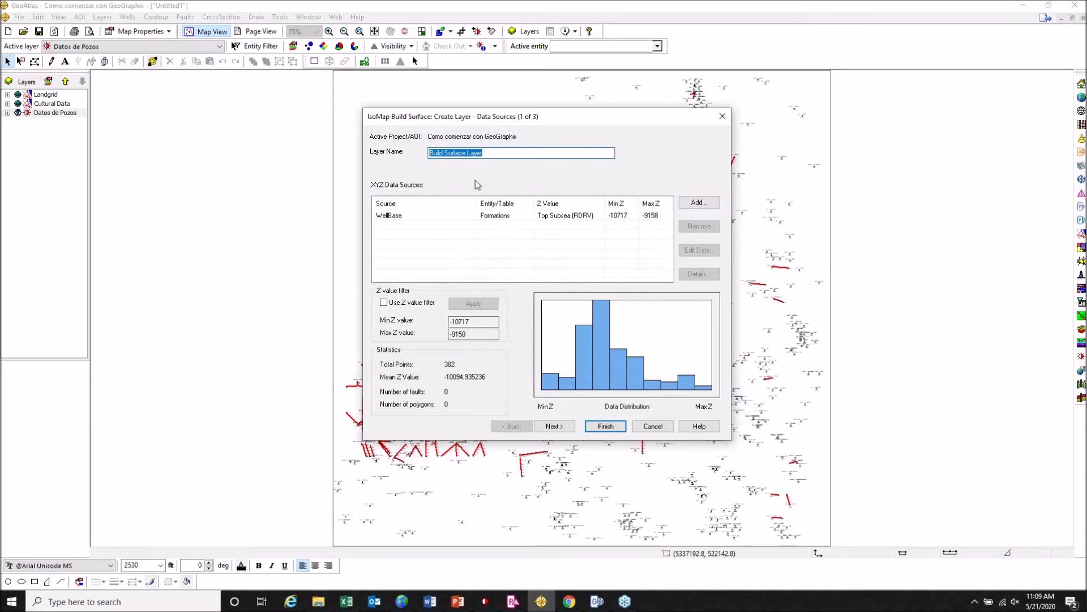
pyautogui.write('RD')
pyautogui.write('RV_Top subs')
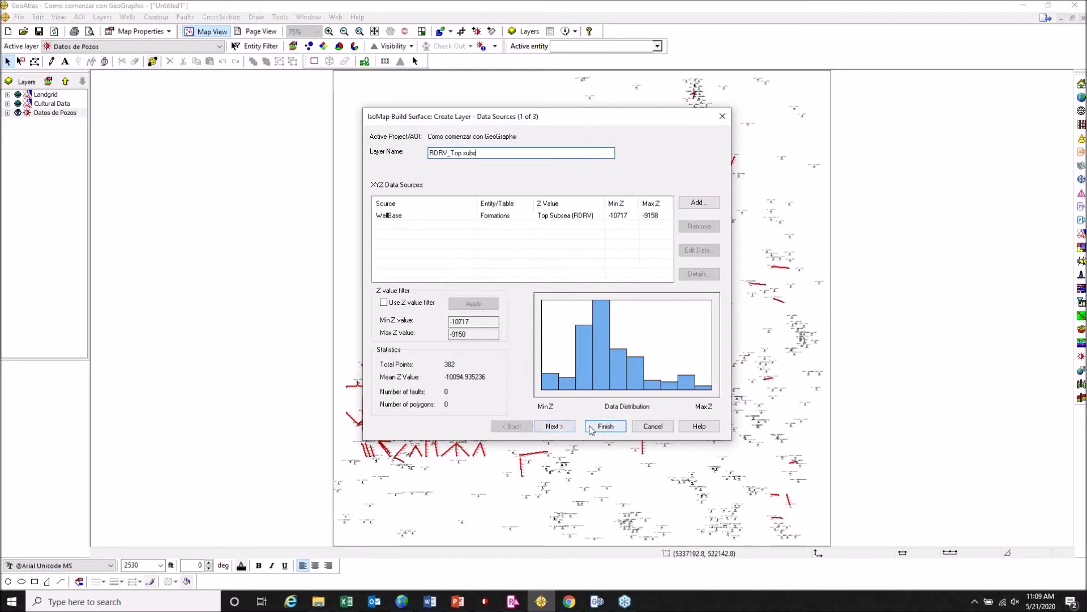
pyautogui.click(553, 426)
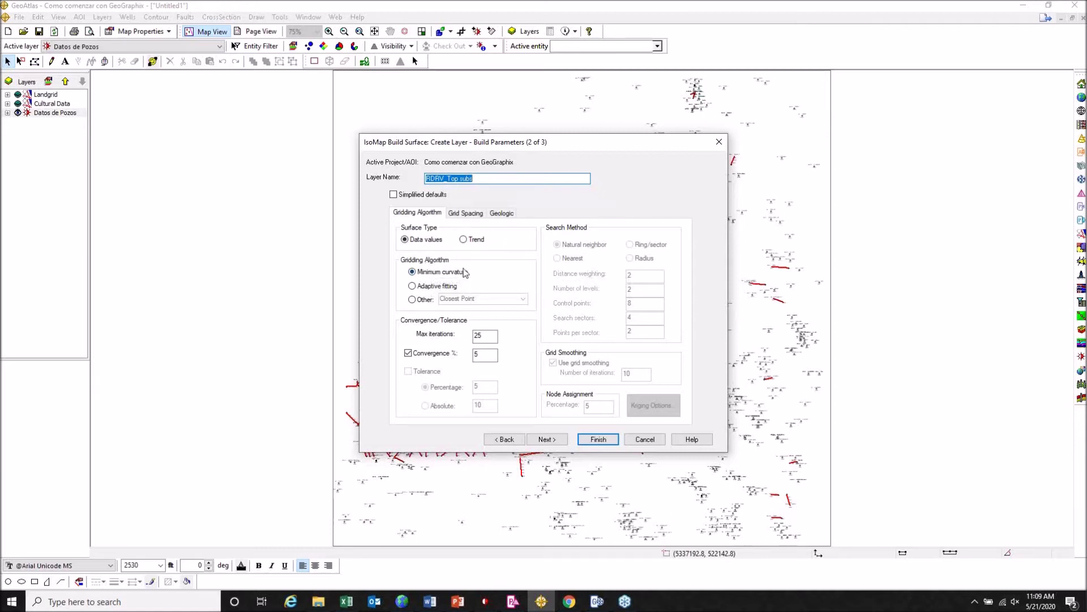
# - Compare the other gridding methods, then keep Minimum curvature gridding
pyautogui.click(435, 287)
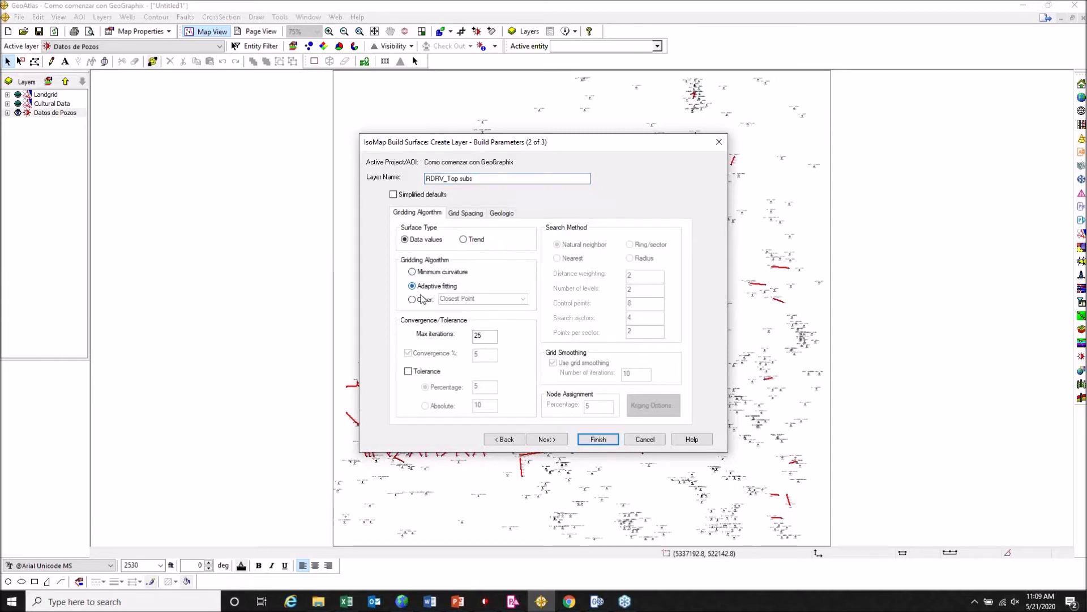
pyautogui.click(417, 299)
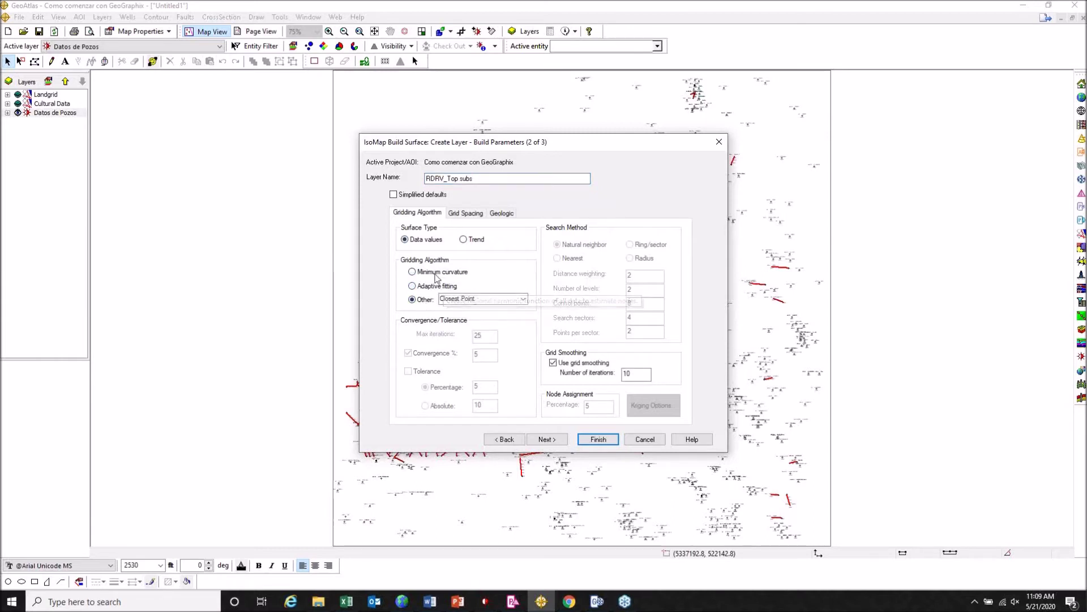
pyautogui.click(524, 300)
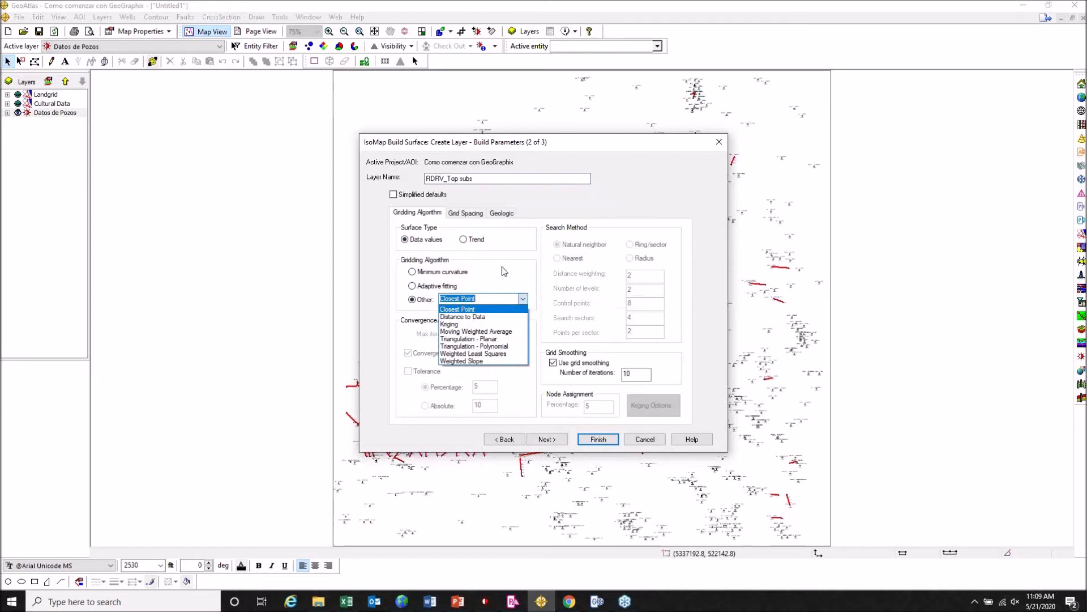
pyautogui.click(466, 274)
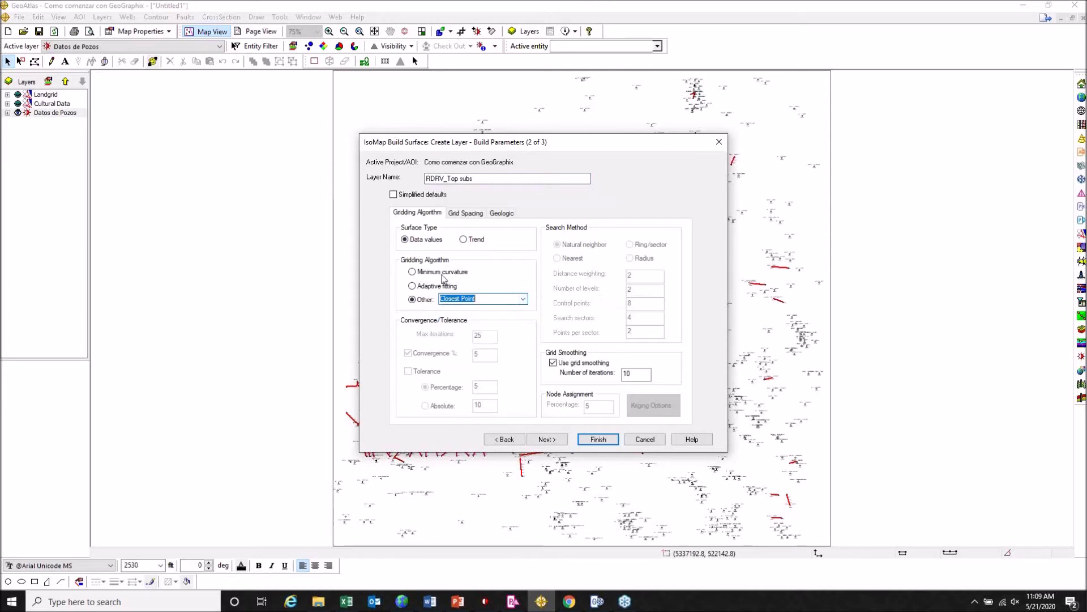
pyautogui.click(443, 277)
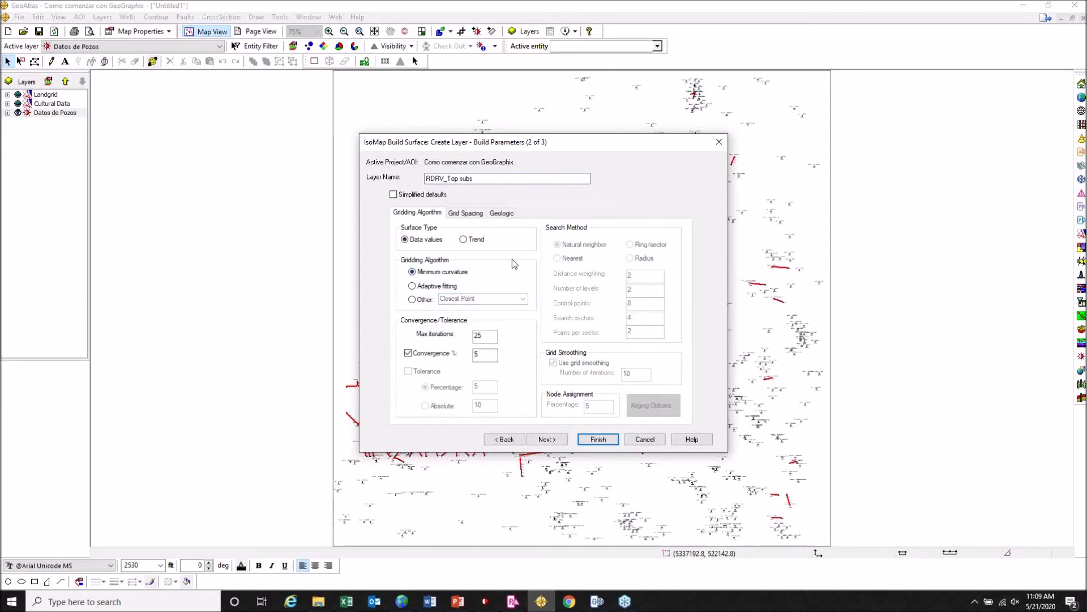
# - Set the grid spacing to 80 columns and 80 rows
pyautogui.click(476, 214)
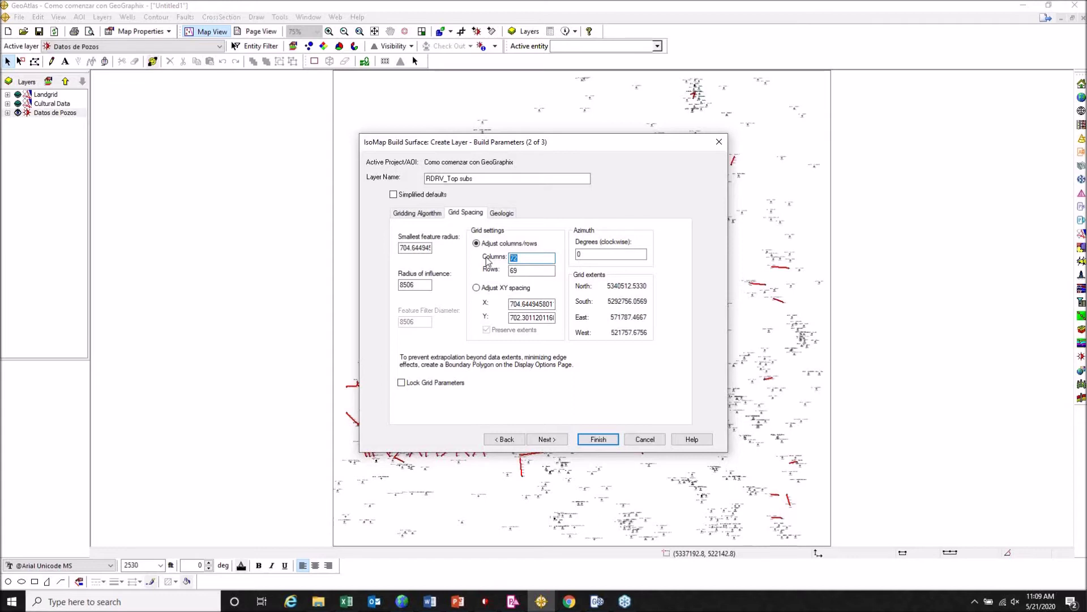
pyautogui.doubleClick(531, 258)
pyautogui.write('80')
pyautogui.press('Tab')
pyautogui.write('8')
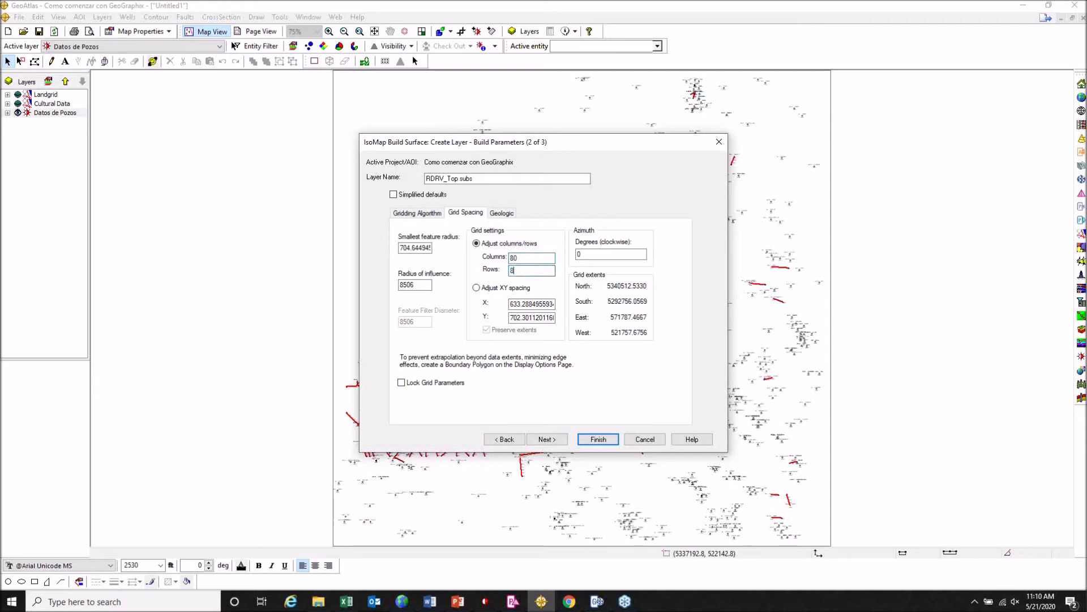
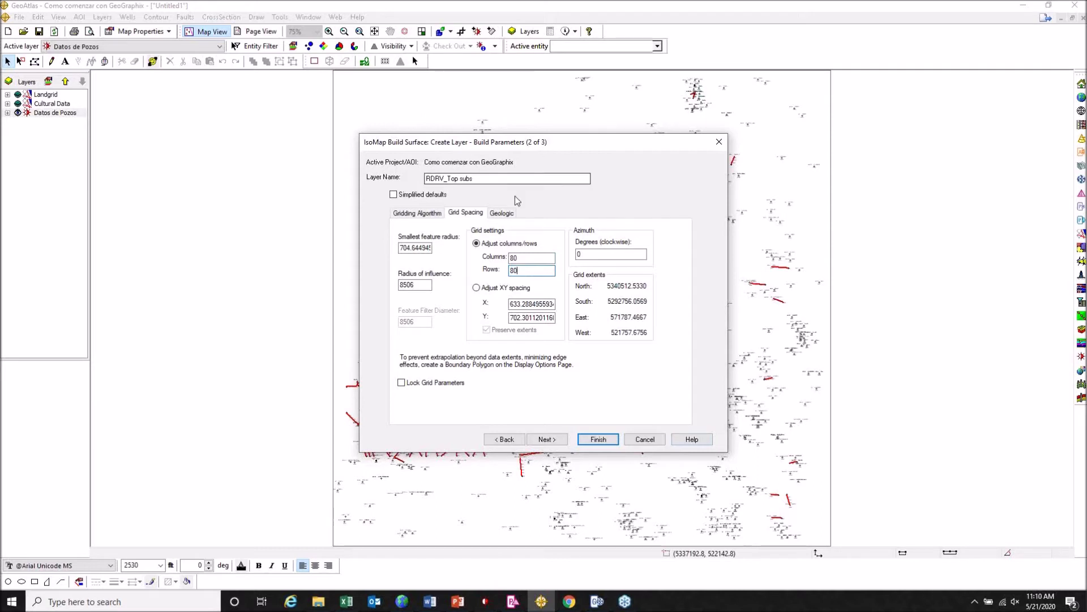
# - Review the Z value on the Geologic page, then advance to Display Options (3 of 3)
pyautogui.click(501, 213)
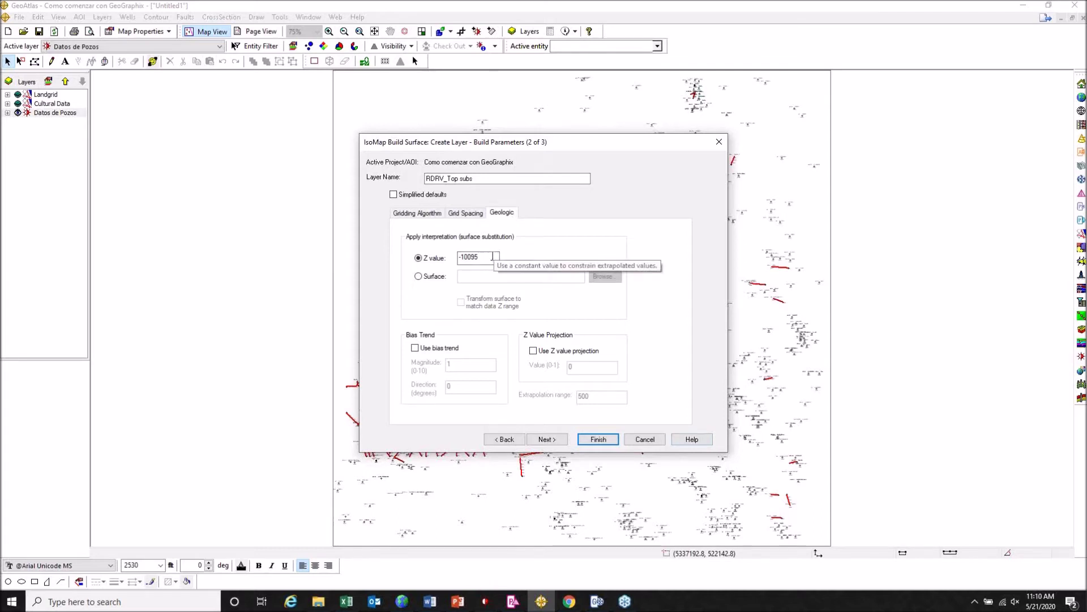
pyautogui.click(546, 439)
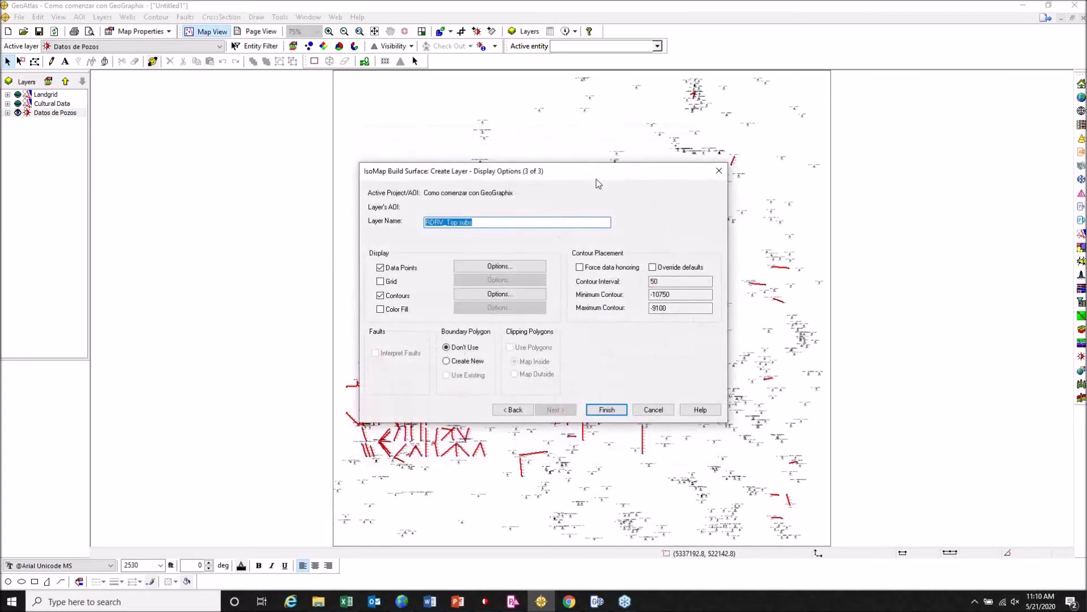
# - Turn on grid display for the RDRV_Top subs surface and accept its grid spectrum settings
pyautogui.moveTo(572, 173); pyautogui.dragTo(617, 144)
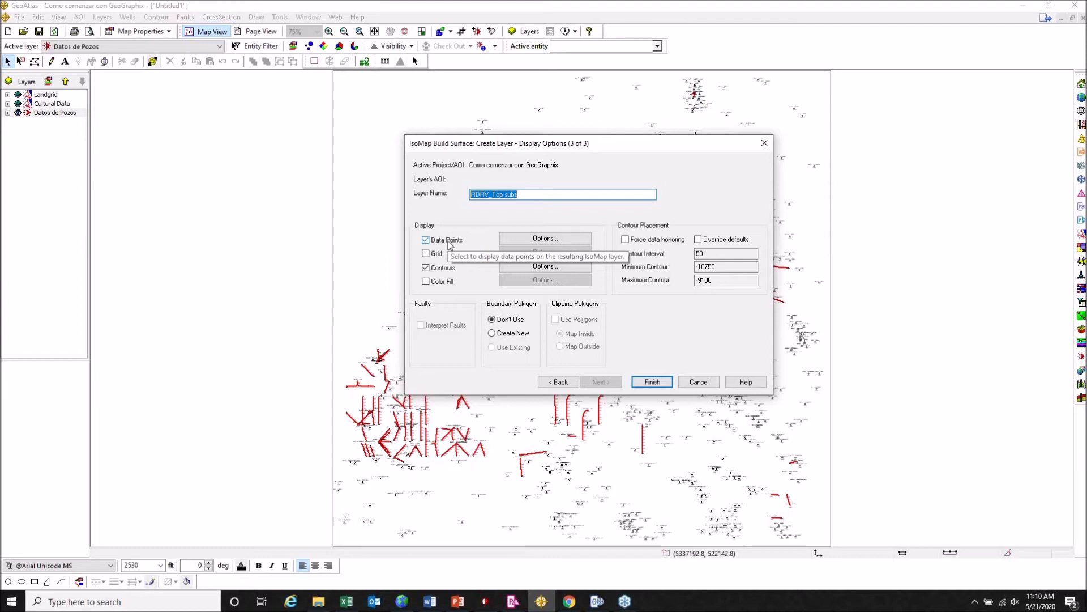
pyautogui.click(427, 255)
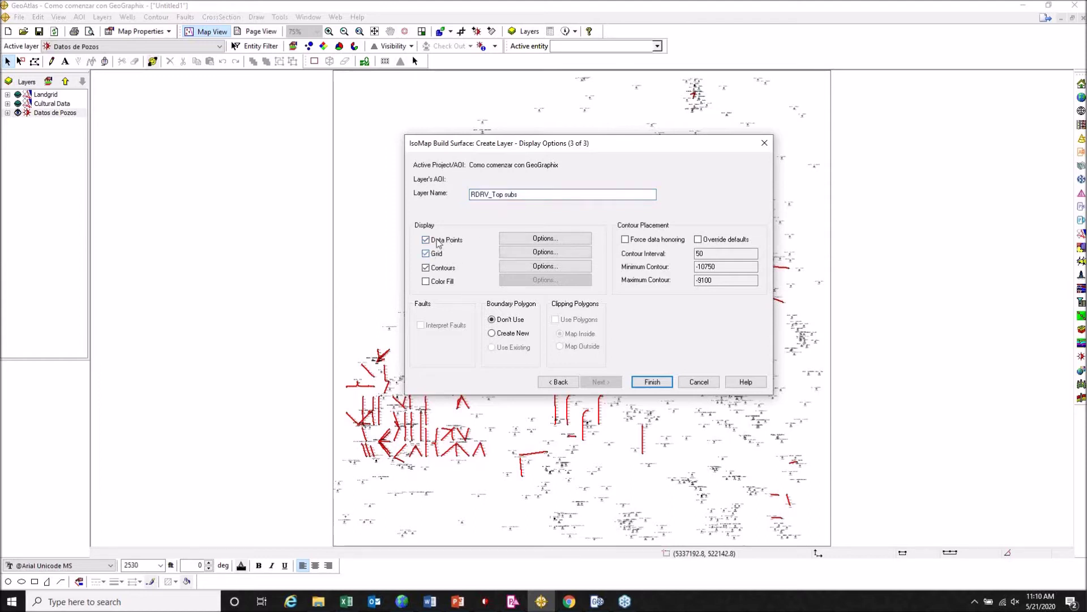
pyautogui.click(518, 254)
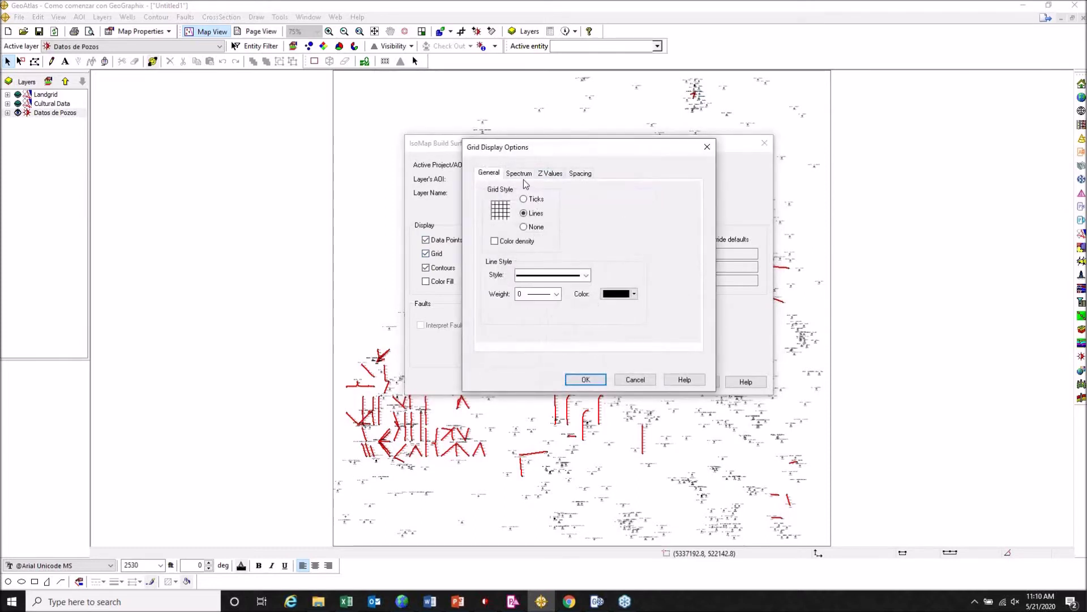
pyautogui.click(517, 173)
pyautogui.click(708, 147)
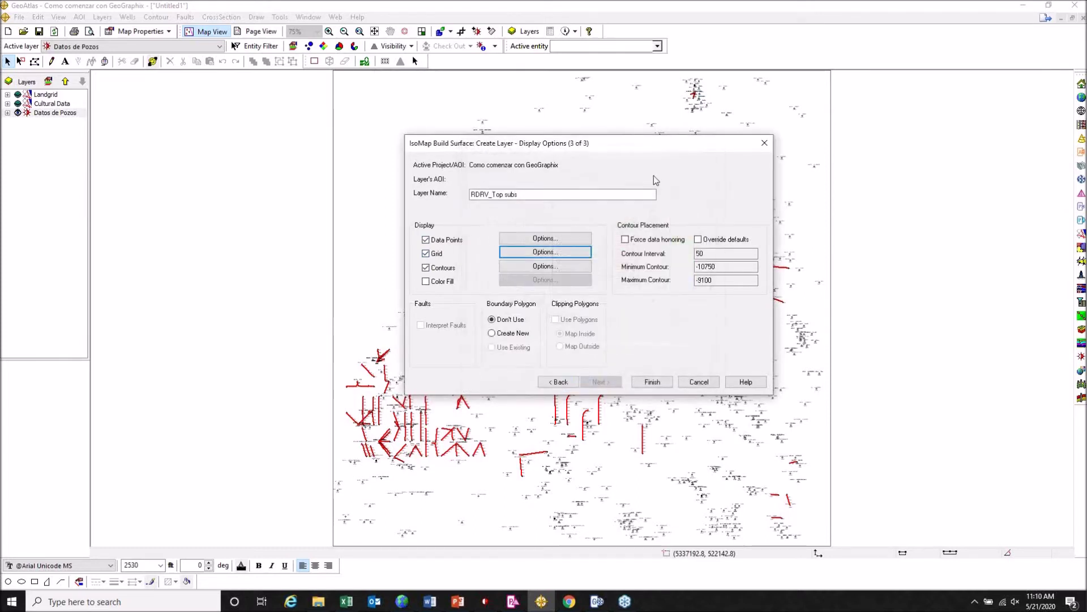
# - Set bold and regular contour label heights to 500 with labels drawn, then build the layer
pyautogui.click(535, 267)
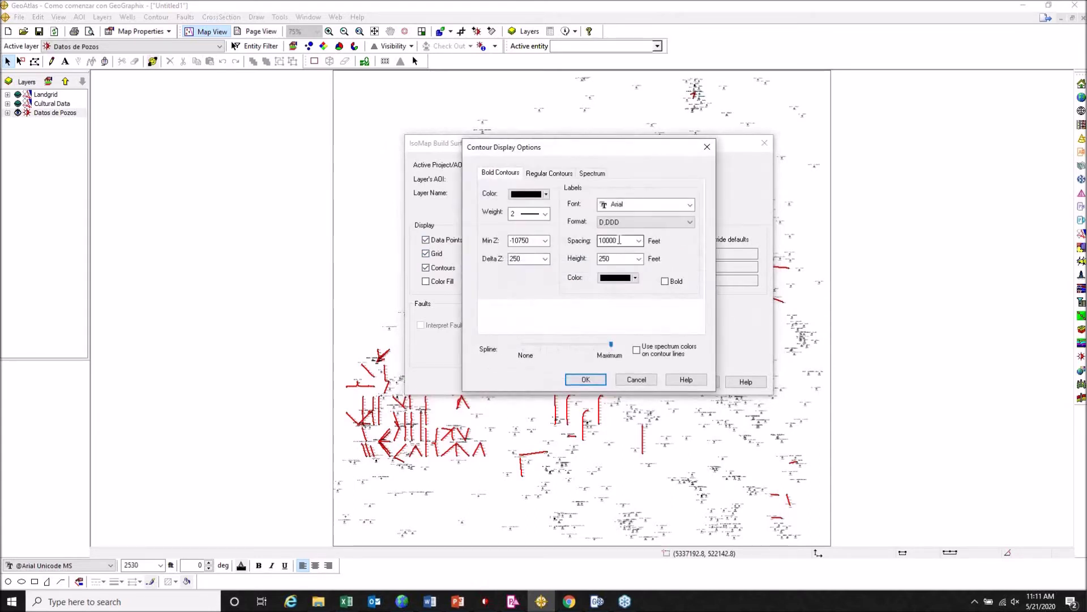
pyautogui.click(639, 259)
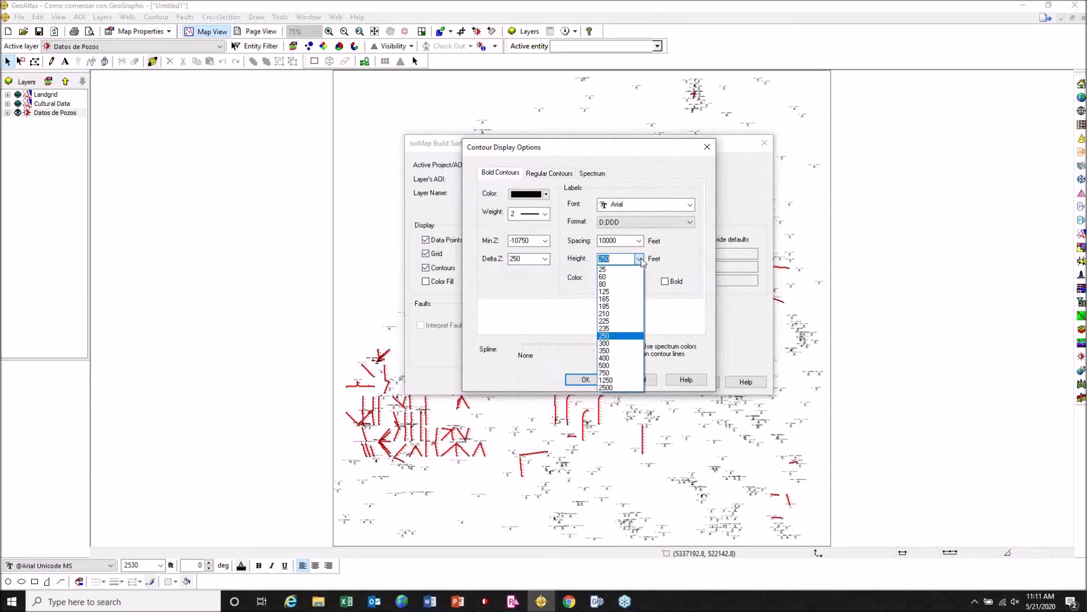
pyautogui.click(610, 366)
pyautogui.click(558, 174)
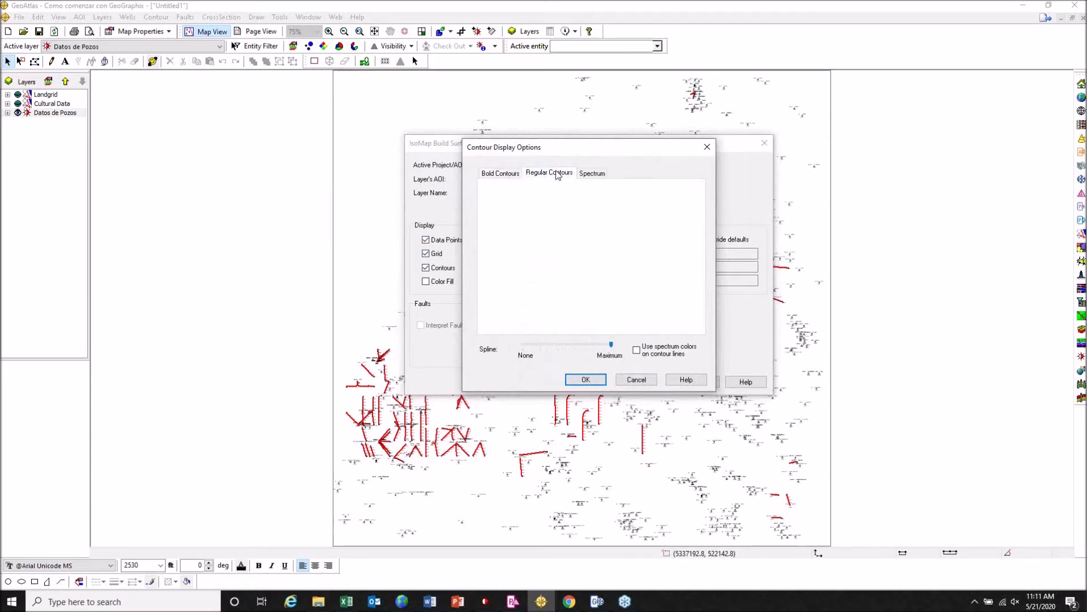
pyautogui.click(575, 191)
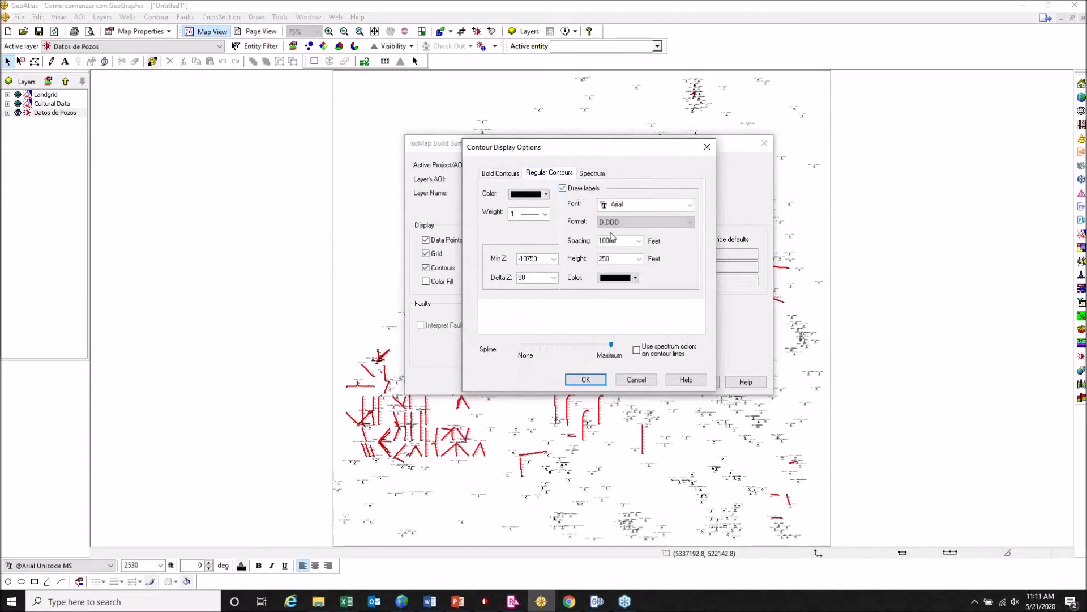
pyautogui.click(640, 259)
pyautogui.click(612, 366)
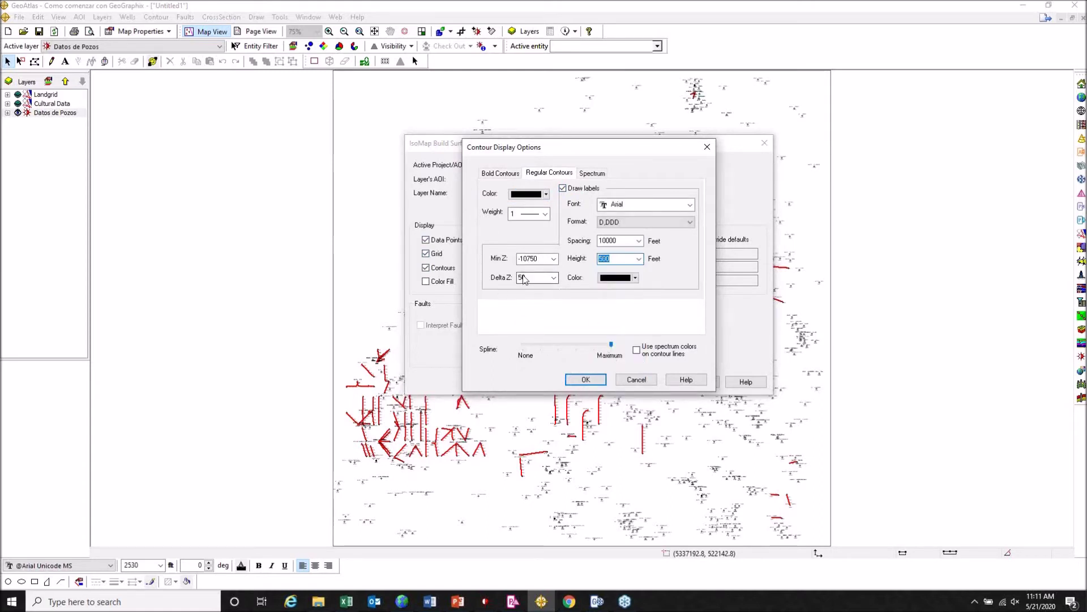
pyautogui.click(597, 386)
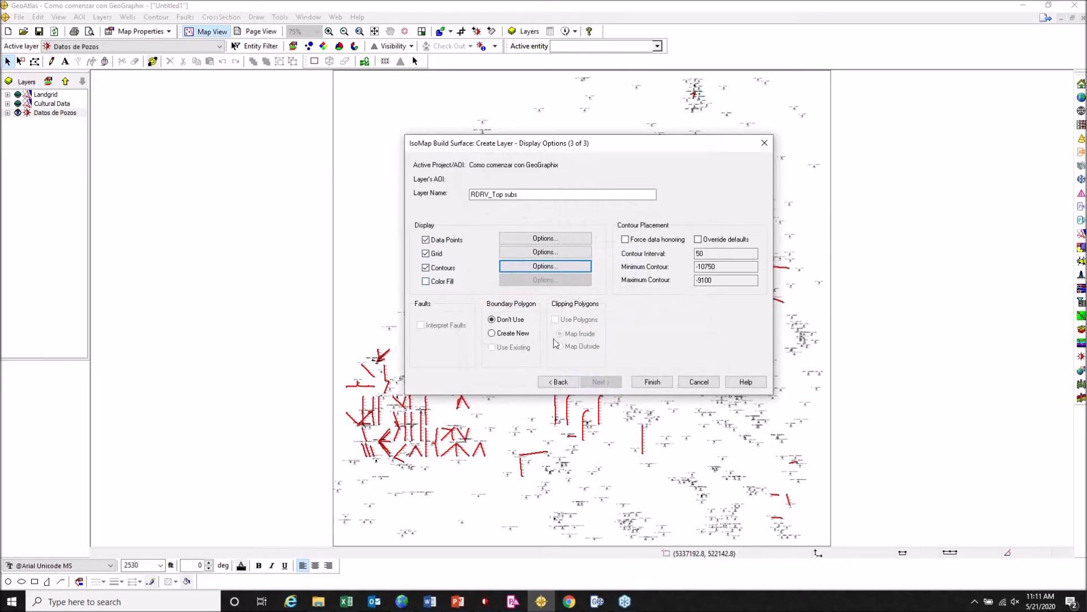
pyautogui.click(651, 382)
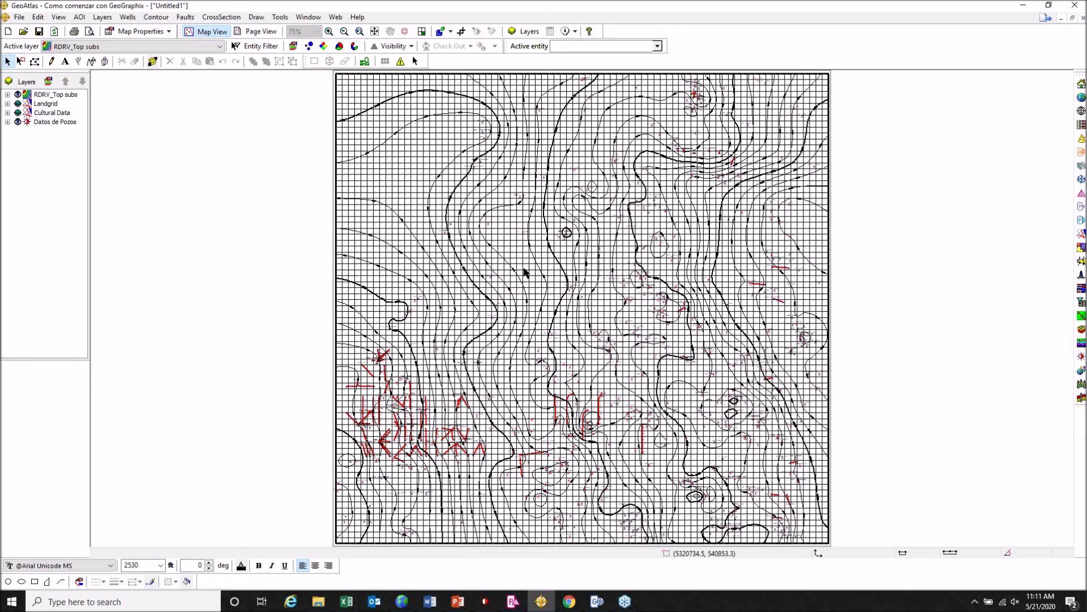
# - Zoom into the centre of the contour map so well names and grid values are readable
pyautogui.moveTo(630, 212)
pyautogui.click(329, 32)
pyautogui.moveTo(538, 215); pyautogui.dragTo(693, 303)
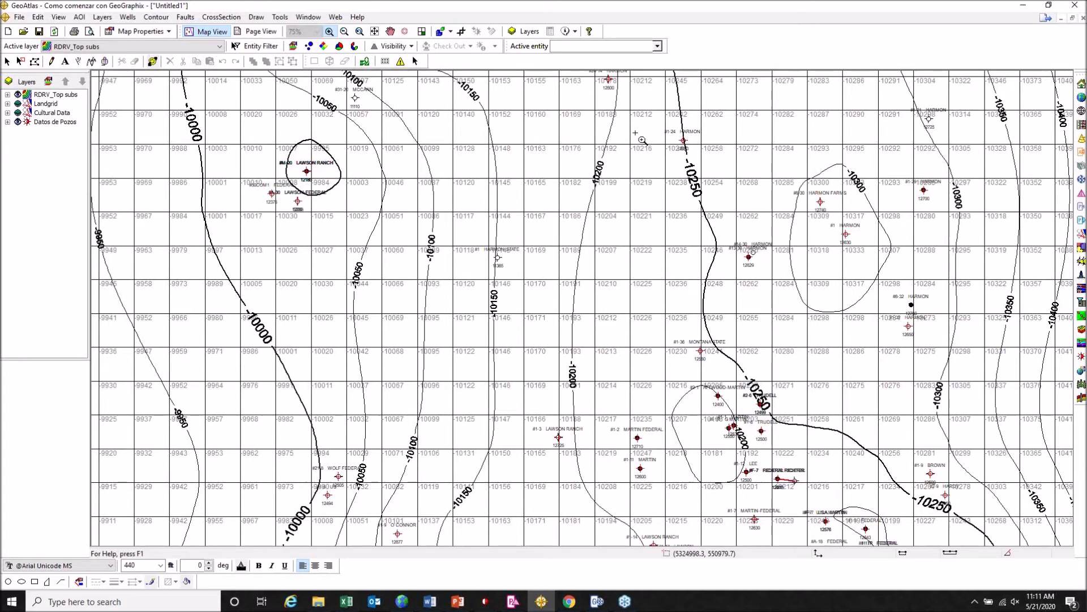
pyautogui.press('Escape')
pyautogui.rightClick(75, 95)
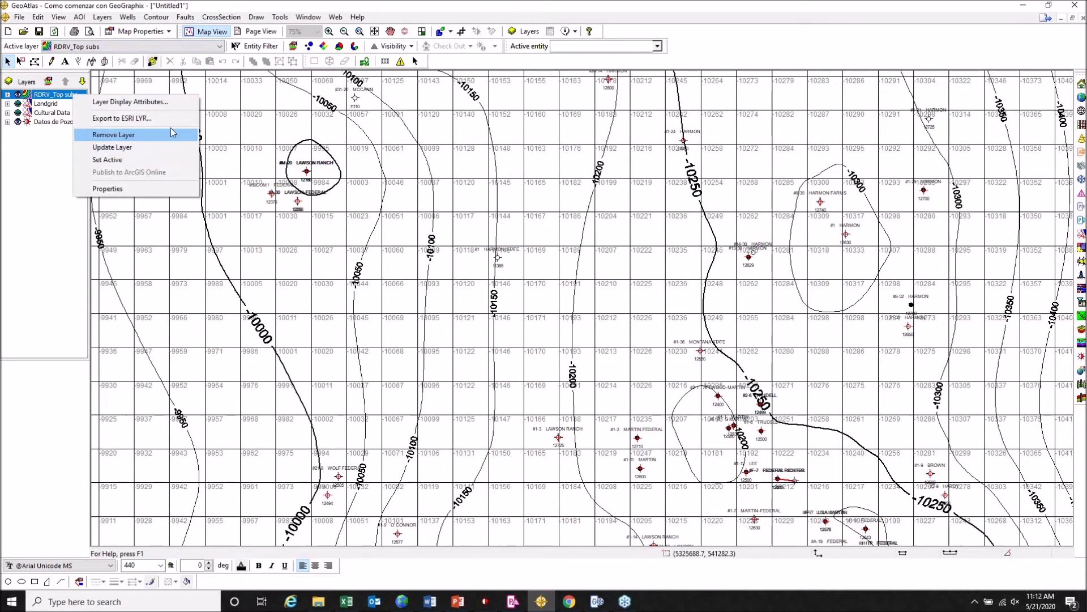
pyautogui.click(173, 102)
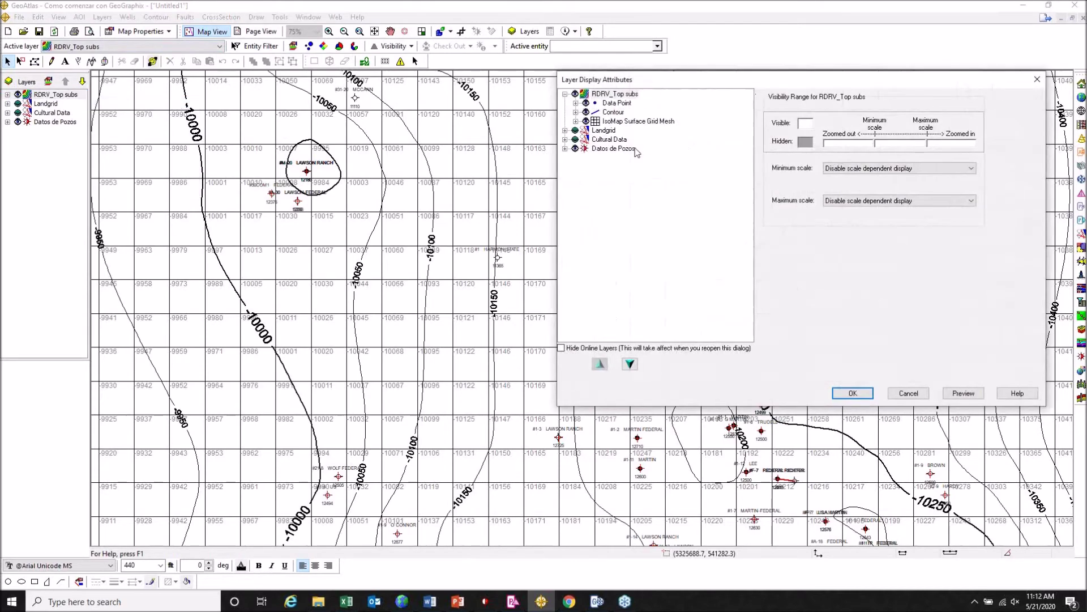
pyautogui.moveTo(673, 84); pyautogui.dragTo(611, 108)
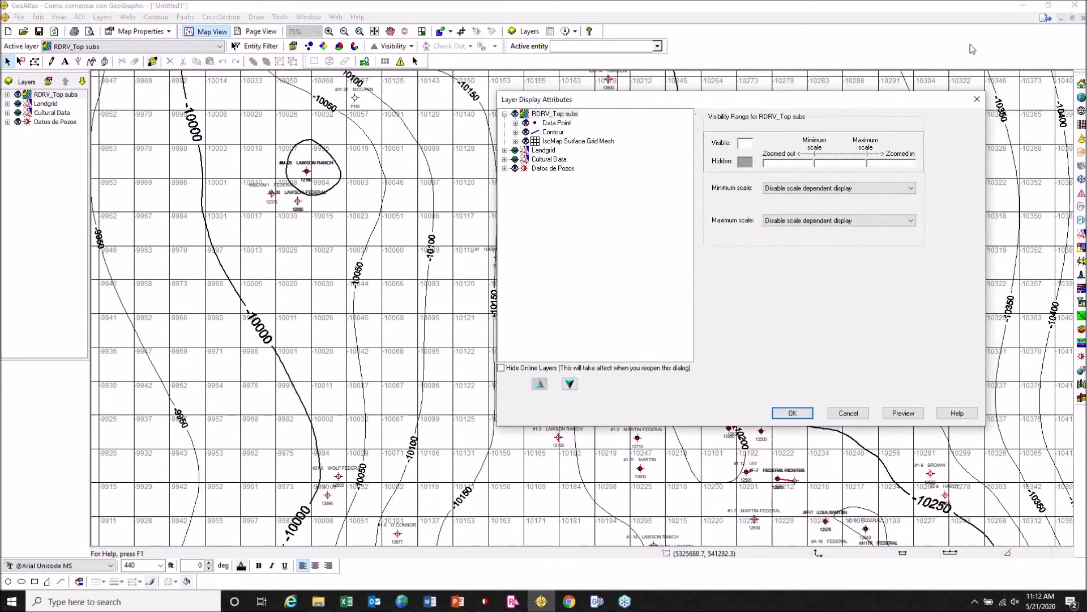
pyautogui.click(977, 99)
pyautogui.rightClick(38, 96)
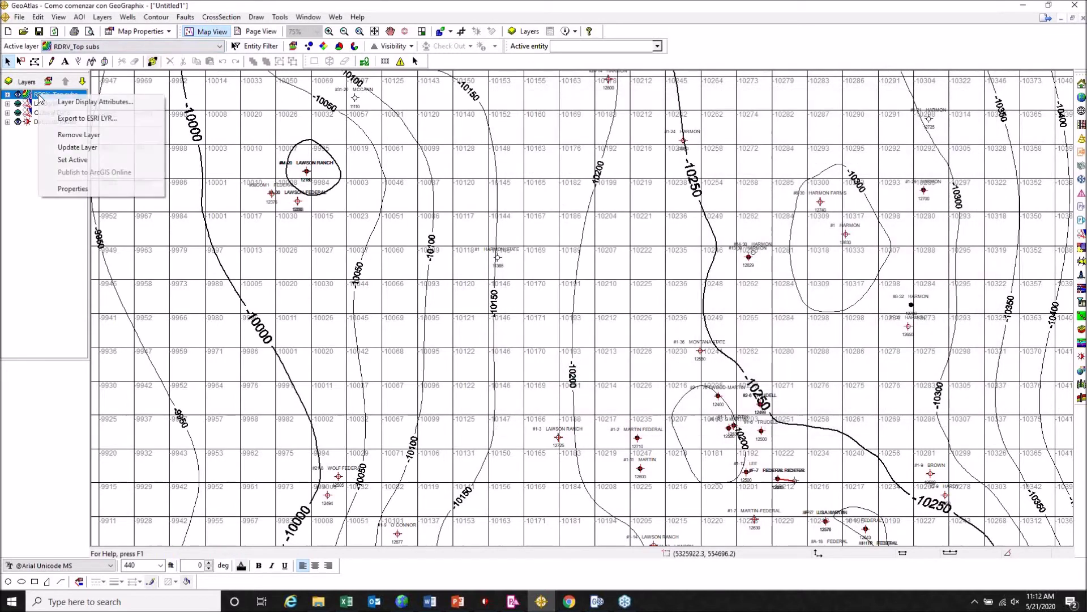
# - Edit the RDRV_Top subs surface to hide data points and grid and add a boundary polygon
pyautogui.click(90, 157)
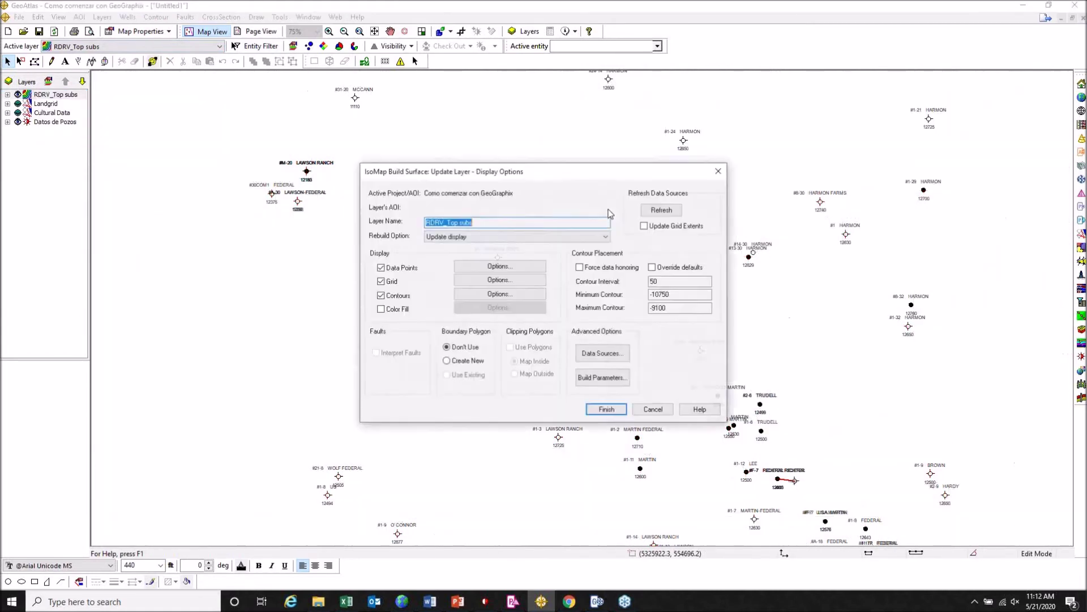
pyautogui.click(493, 266)
pyautogui.click(488, 279)
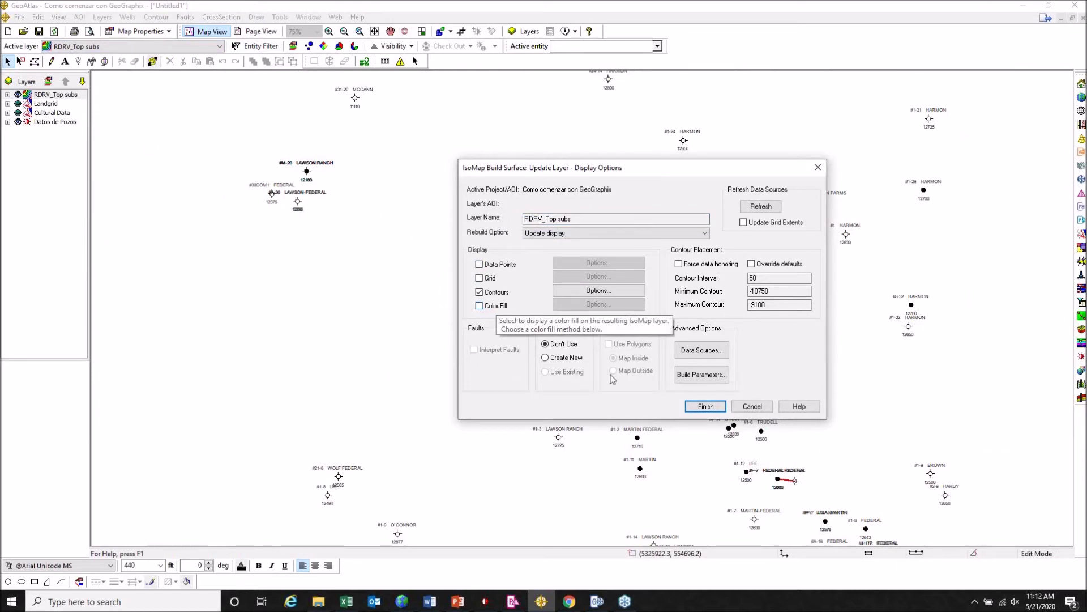
pyautogui.click(564, 358)
# - Add a colour fill to the surface using the EarthTones3 palette
pyautogui.click(497, 306)
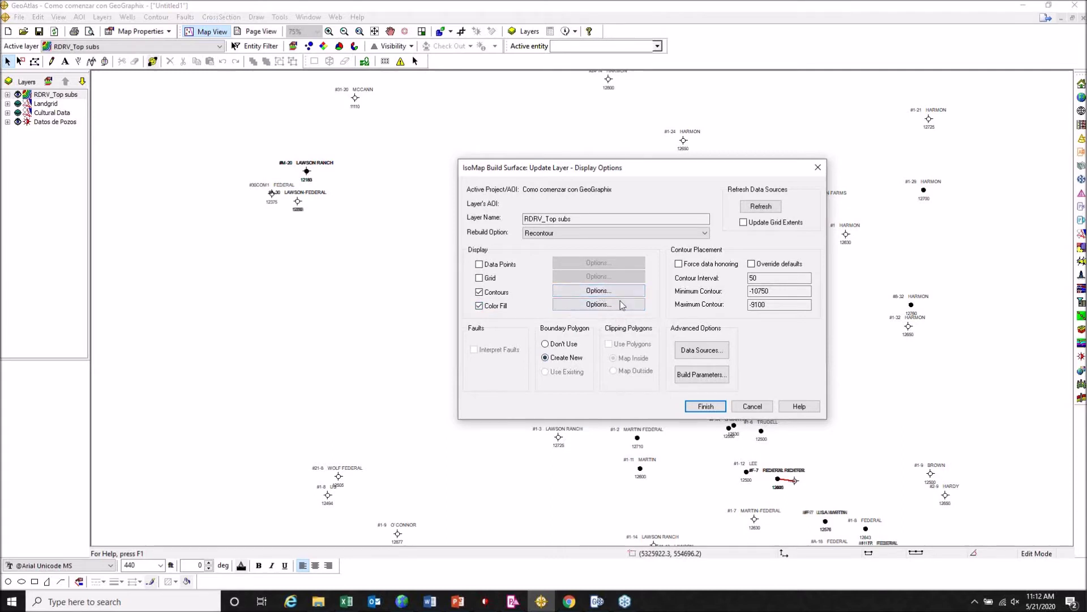
pyautogui.click(592, 307)
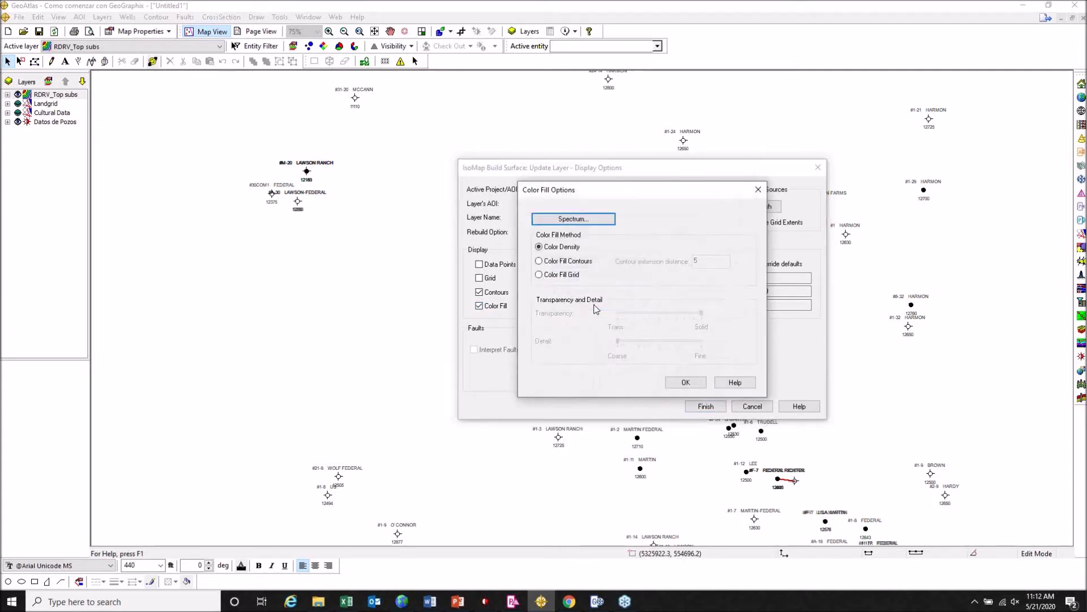
pyautogui.click(590, 224)
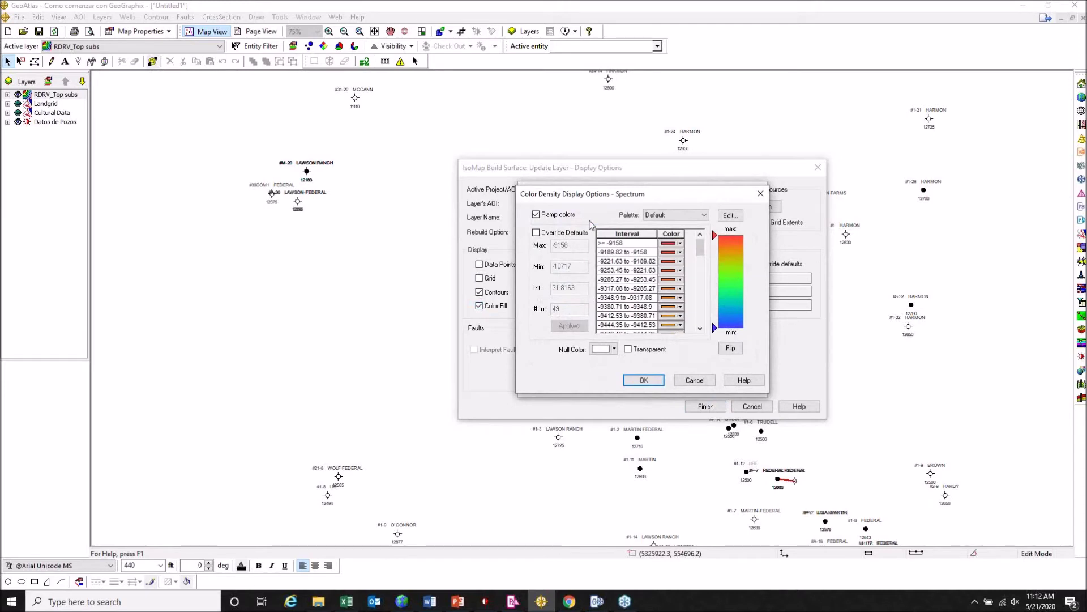
pyautogui.click(700, 216)
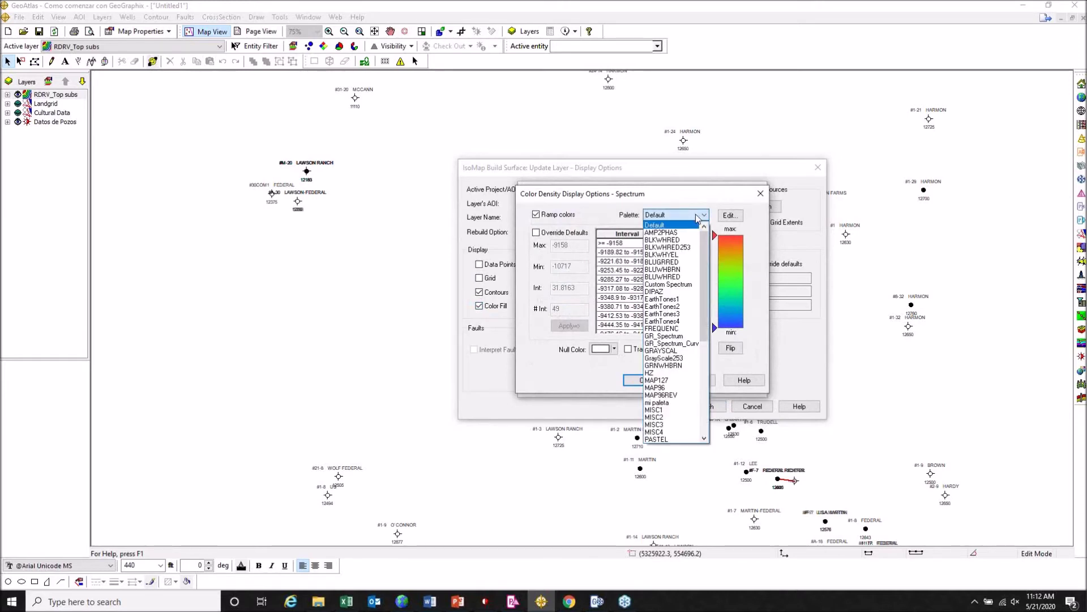
pyautogui.click(674, 315)
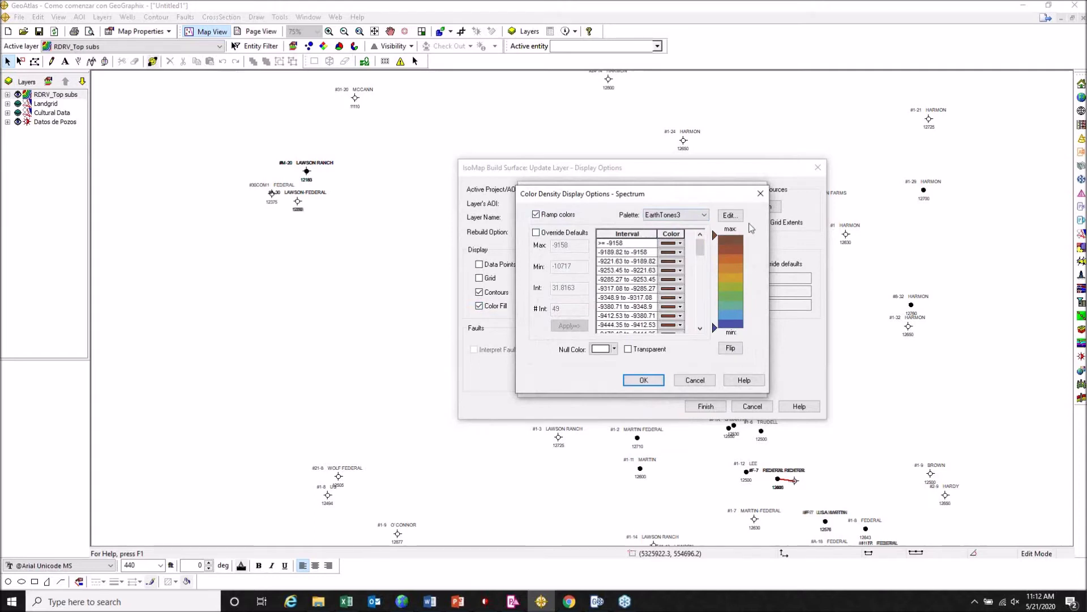
pyautogui.click(729, 215)
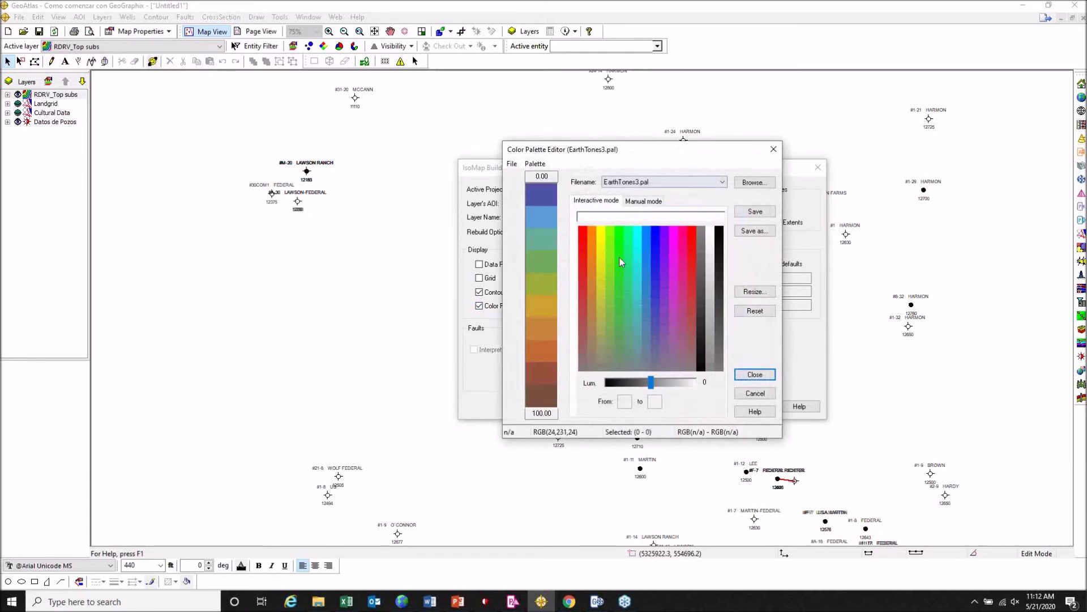
pyautogui.click(774, 149)
pyautogui.click(657, 381)
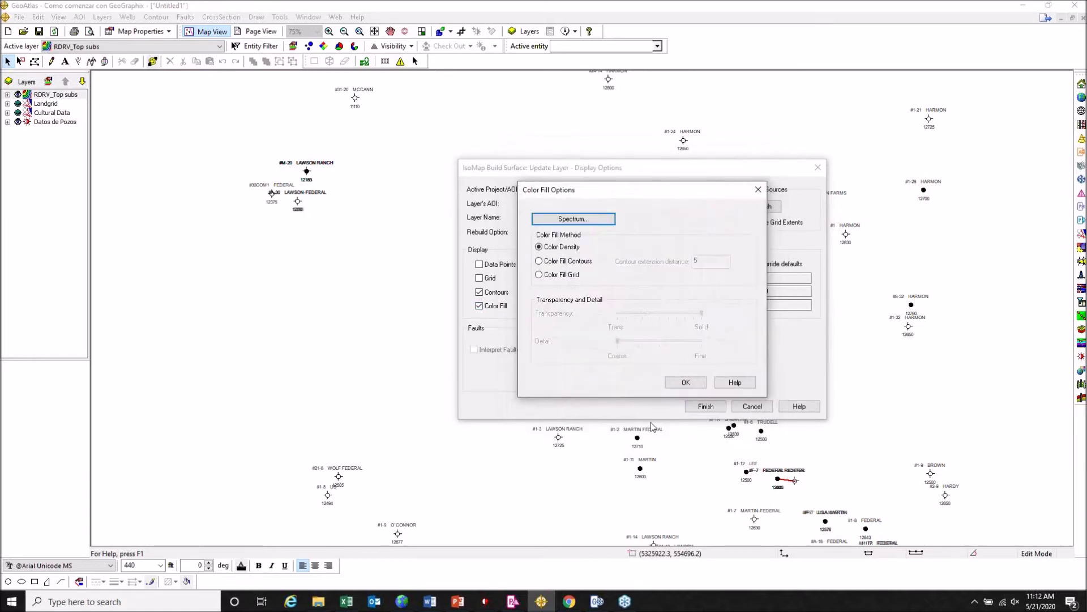
pyautogui.click(688, 380)
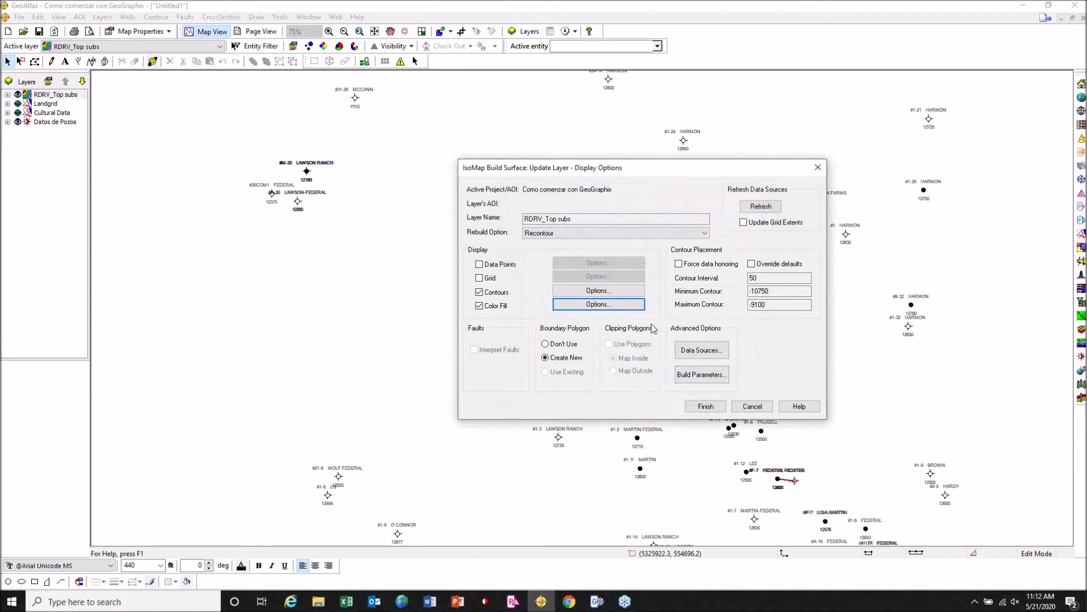
# - Change the grid spacing to 50 columns and 50 rows and rebuild the surface
pyautogui.click(694, 374)
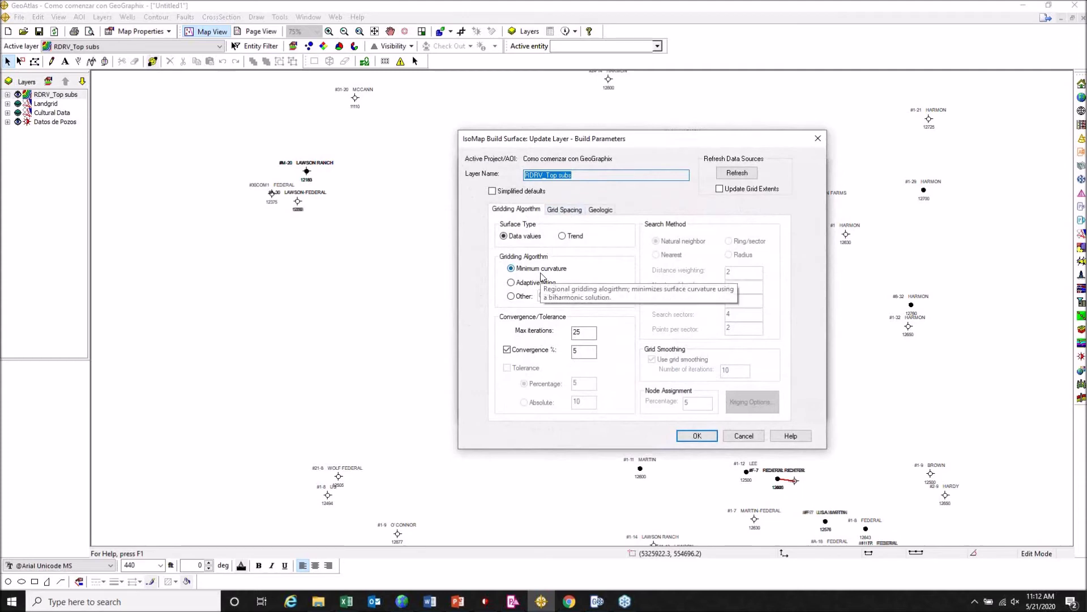
pyautogui.click(563, 215)
pyautogui.doubleClick(614, 254)
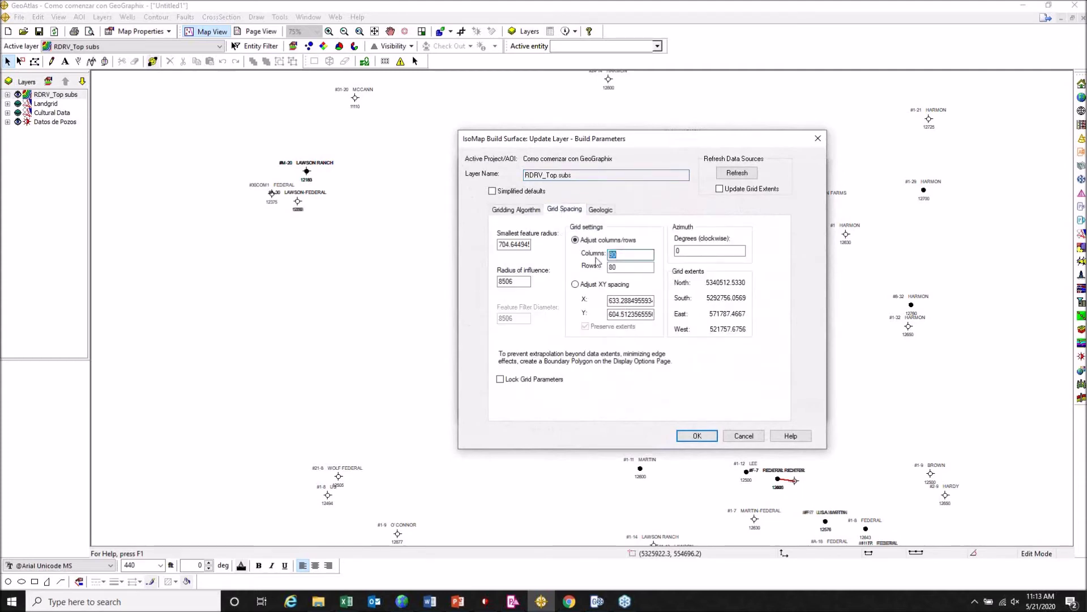
pyautogui.write('5')
pyautogui.doubleClick(631, 266)
pyautogui.write('5')
pyautogui.click(697, 436)
pyautogui.click(721, 409)
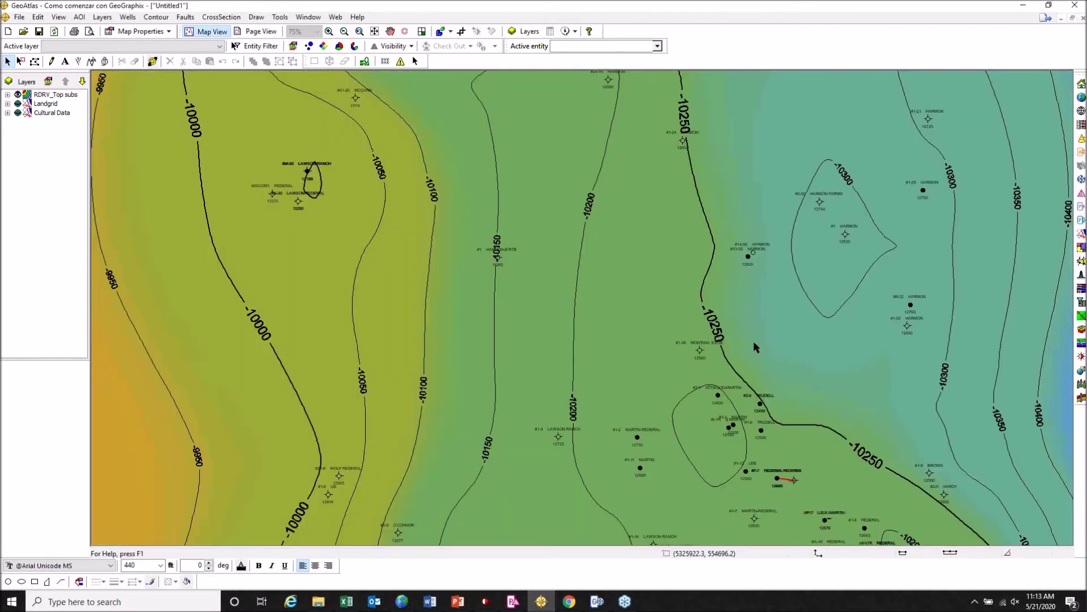
# - Zoom to full extents, then zoom in on the eastern wells and the -10300 closure
pyautogui.click(374, 31)
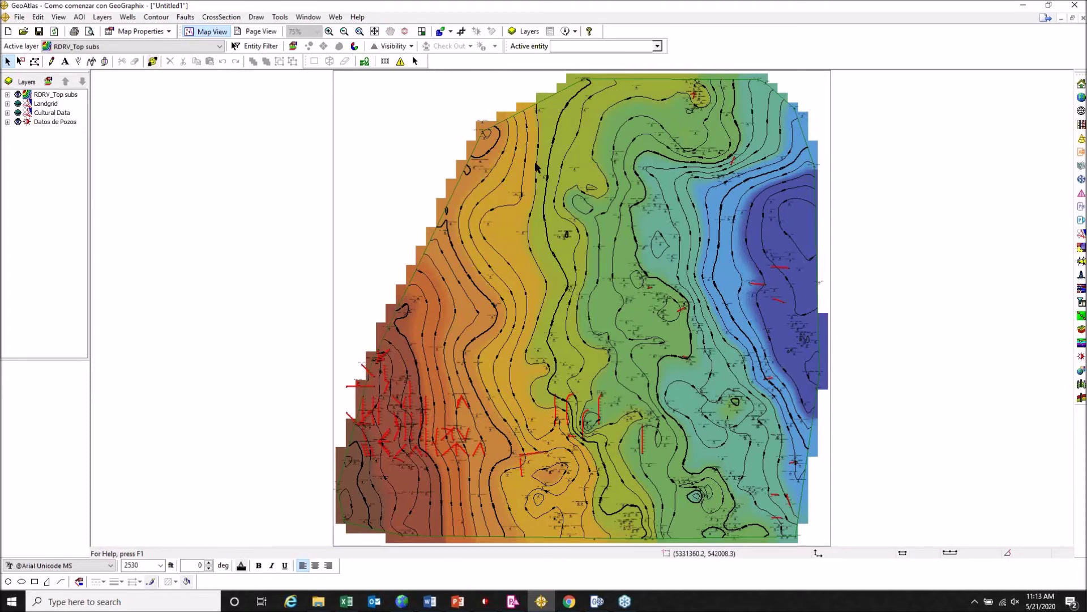
pyautogui.click(329, 31)
pyautogui.click(541, 240)
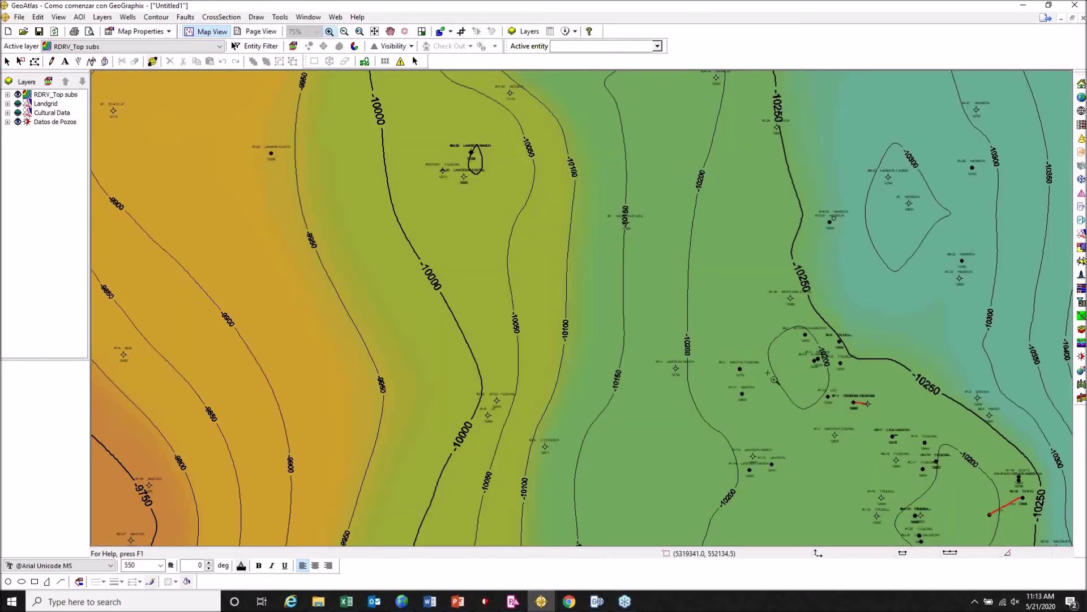
pyautogui.press('Escape')
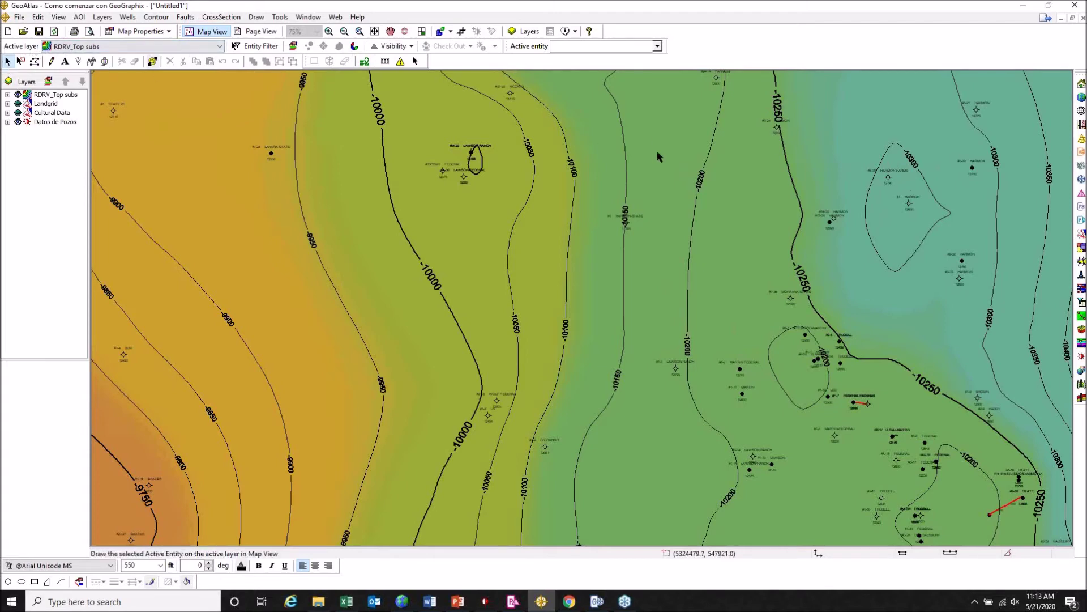
# - Widen the closed -10300 contour by dragging and adding nodes, then start drawing a new contour
pyautogui.click(866, 209)
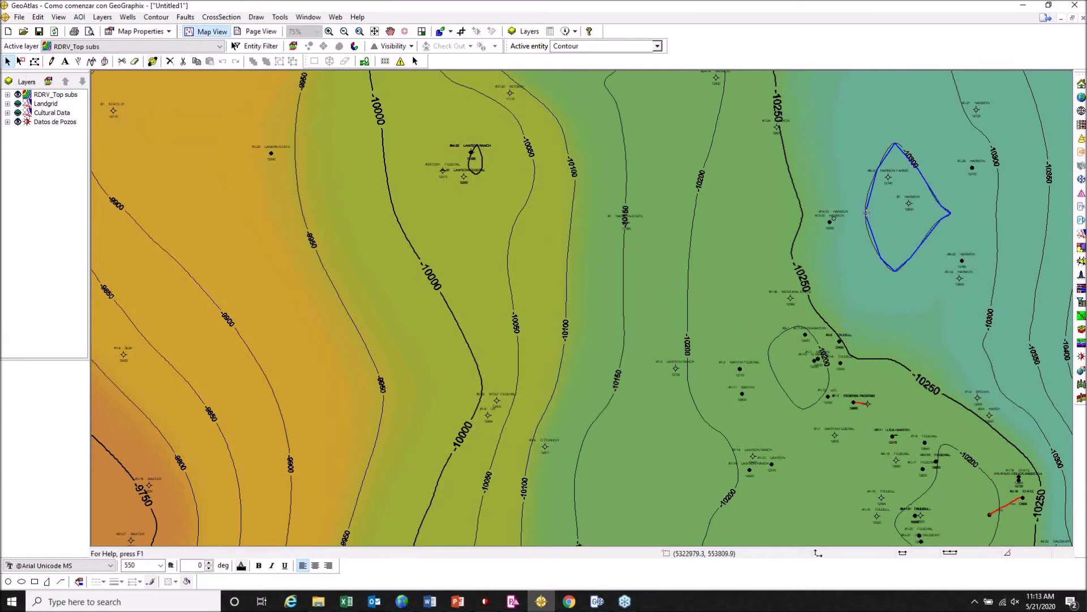
pyautogui.moveTo(866, 212)
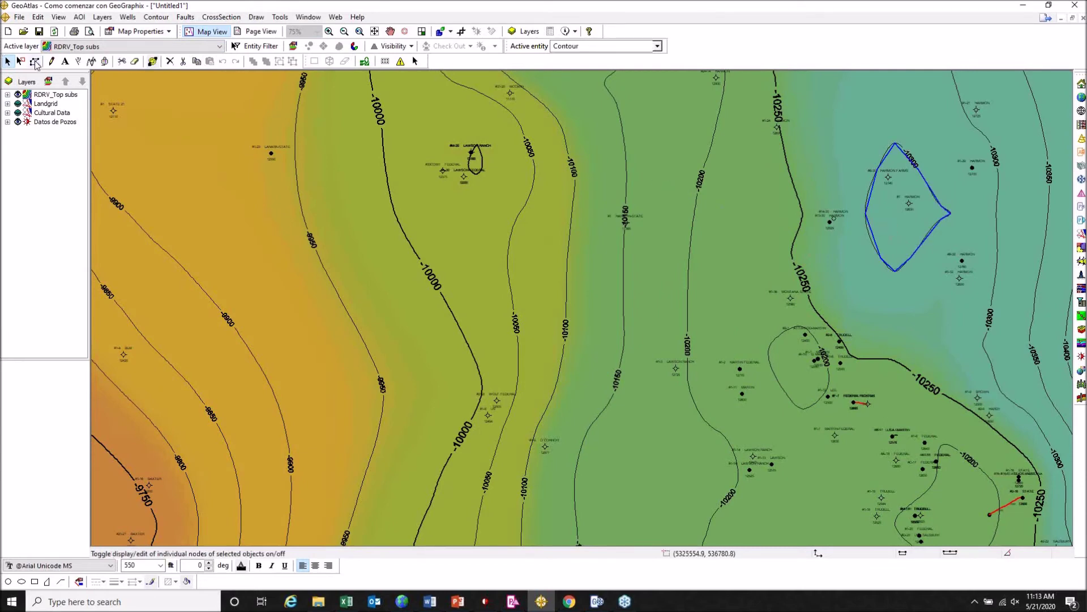
pyautogui.click(35, 62)
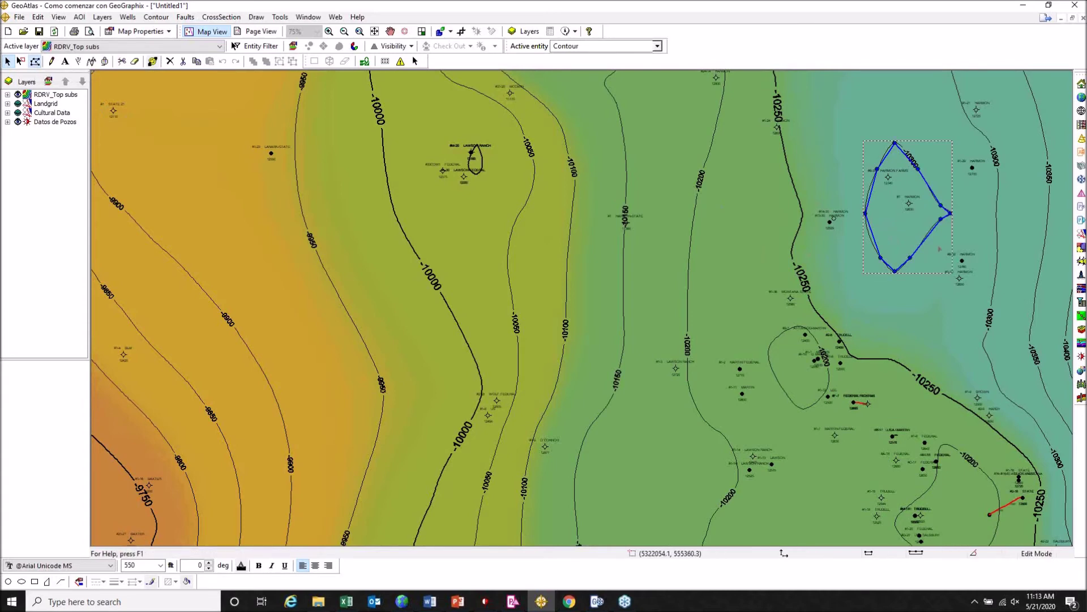
pyautogui.moveTo(872, 170); pyautogui.dragTo(856, 150)
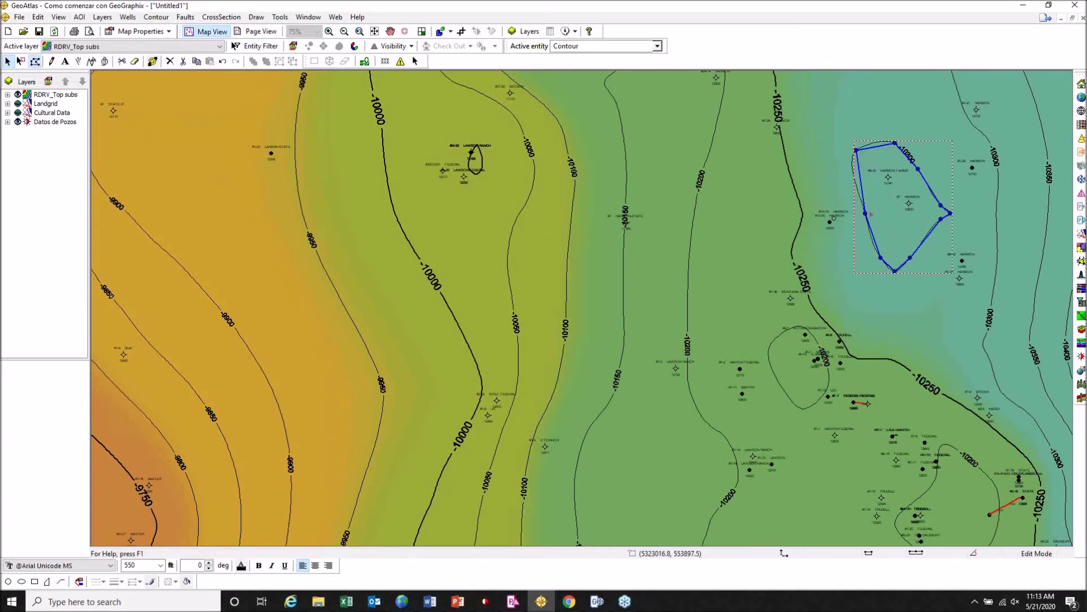
pyautogui.moveTo(867, 212); pyautogui.dragTo(835, 249)
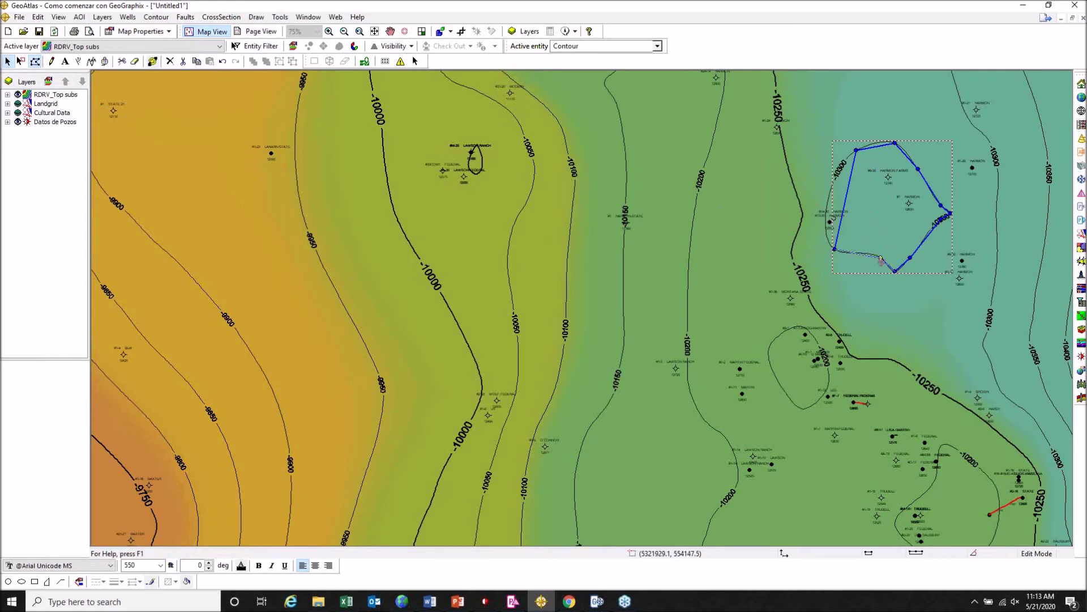
pyautogui.moveTo(870, 293); pyautogui.dragTo(932, 265)
pyautogui.moveTo(941, 205); pyautogui.dragTo(957, 232)
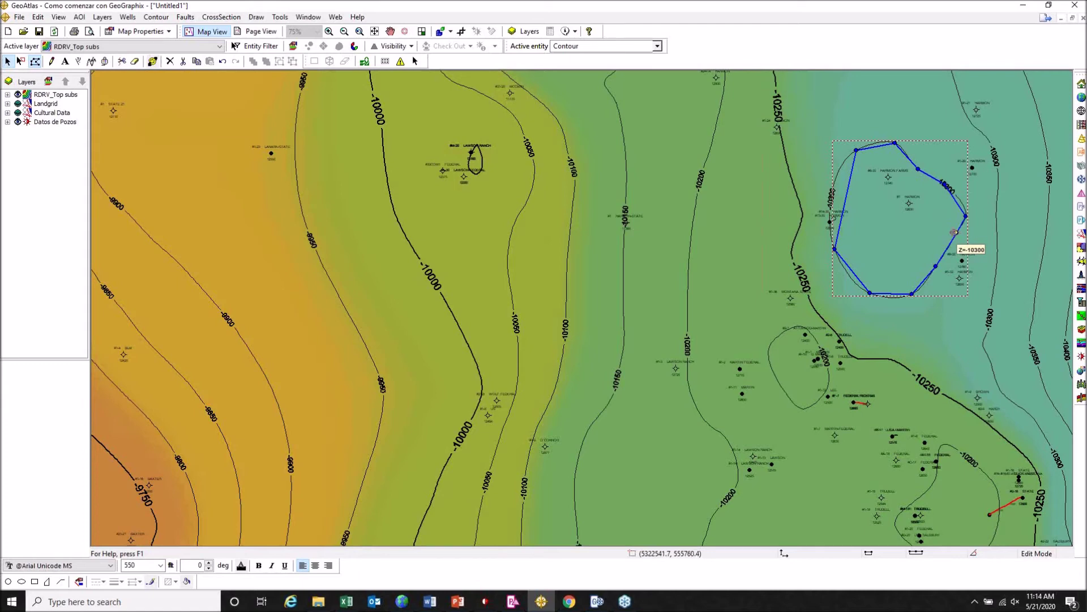
pyautogui.click(956, 232)
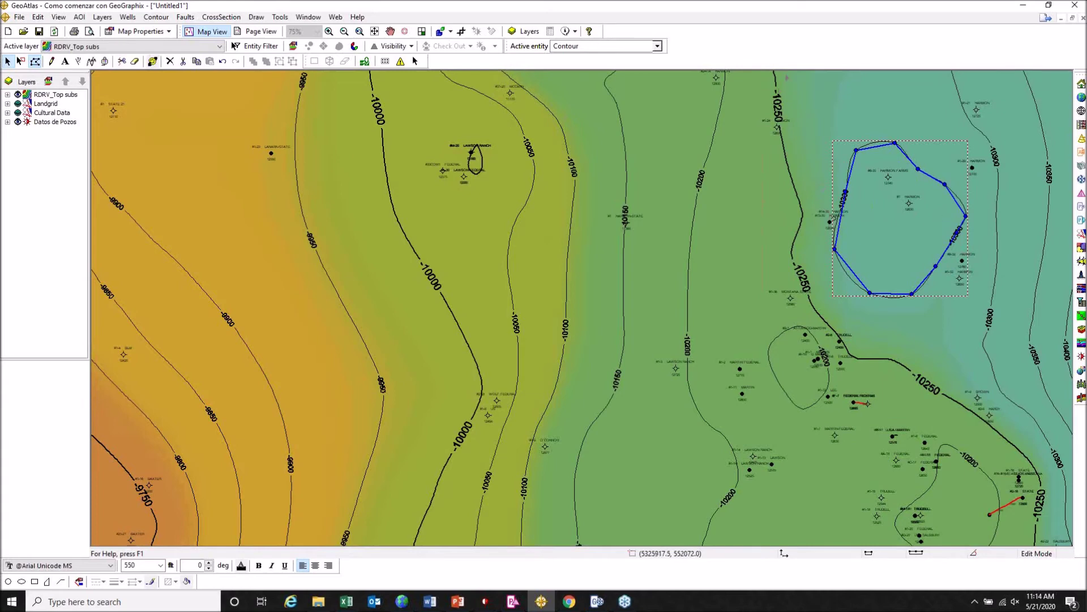
pyautogui.click(51, 62)
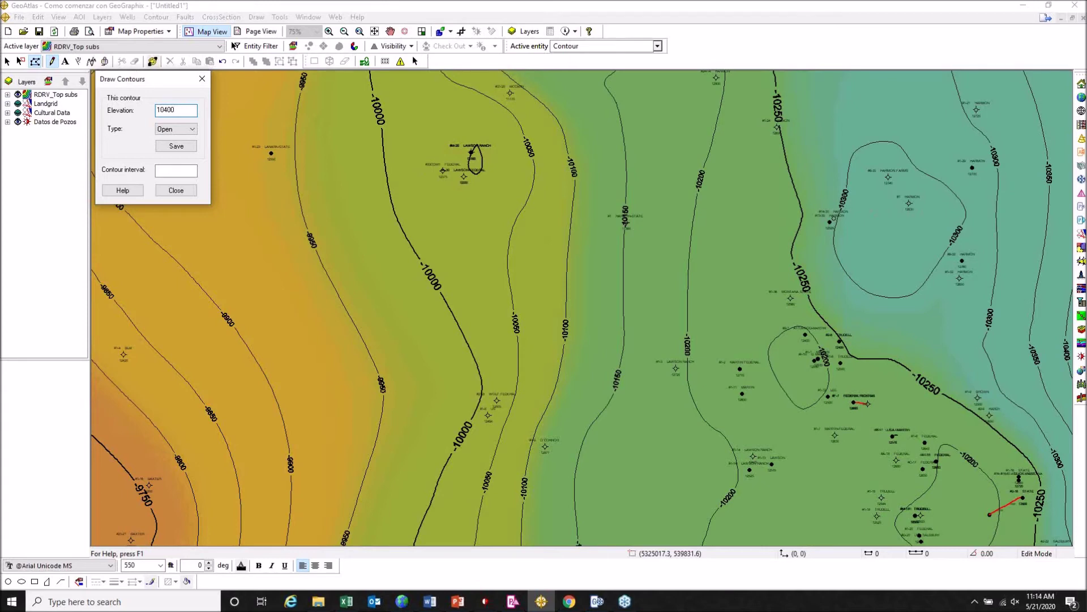
# - Draw a new closed 10400 contour around the well inside the -10300 loop
pyautogui.click(167, 130)
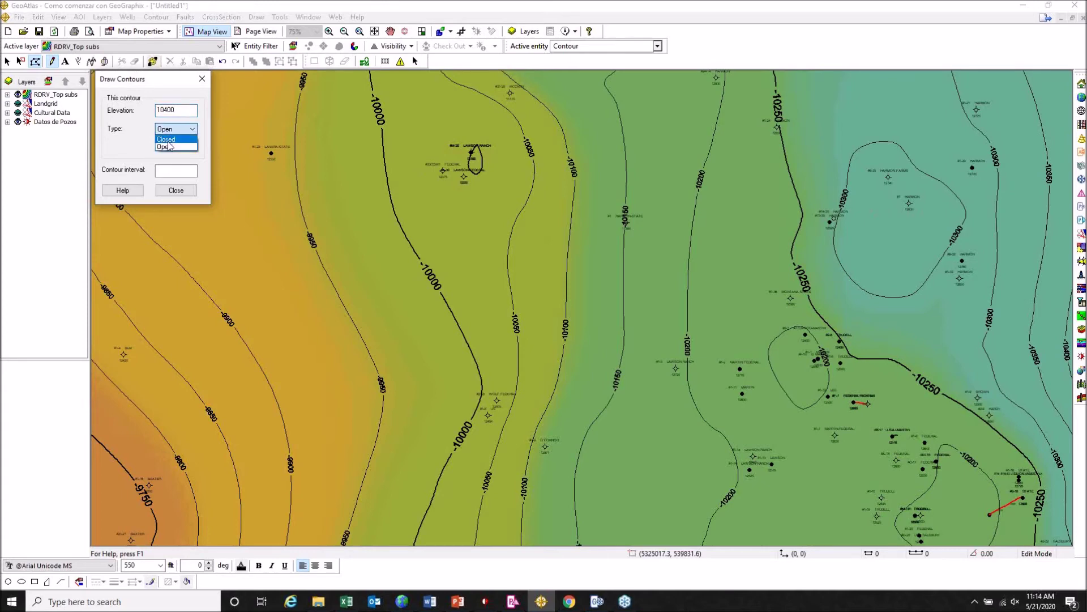
pyautogui.click(168, 141)
pyautogui.click(172, 148)
pyautogui.click(188, 192)
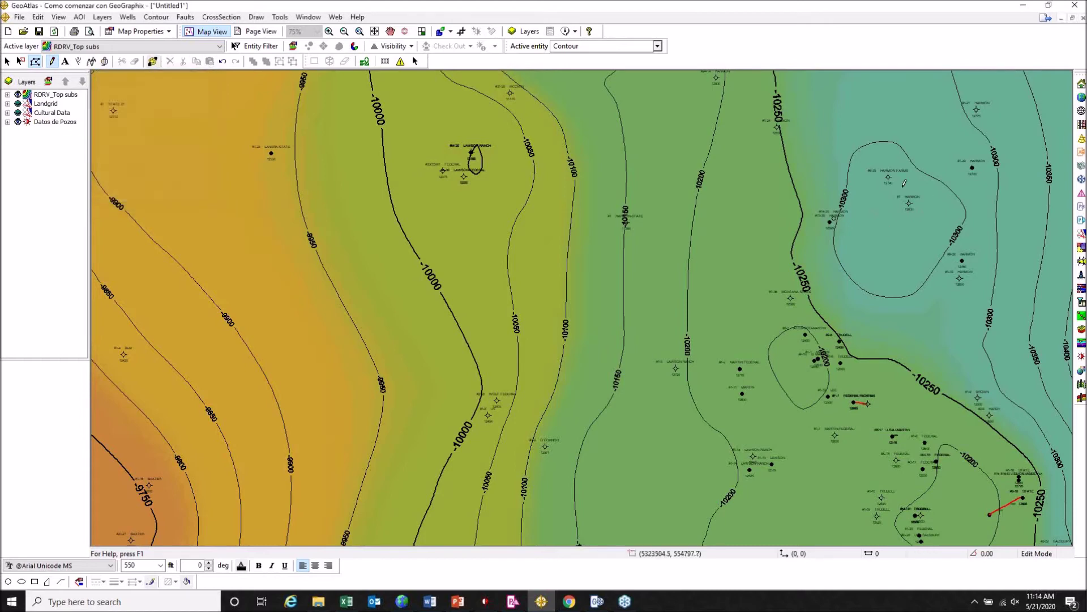
pyautogui.moveTo(888, 177)
pyautogui.mouseDown()
pyautogui.moveTo(872, 214)
pyautogui.moveTo(938, 237)
pyautogui.moveTo(941, 195)
pyautogui.moveTo(893, 174)
pyautogui.mouseUp()
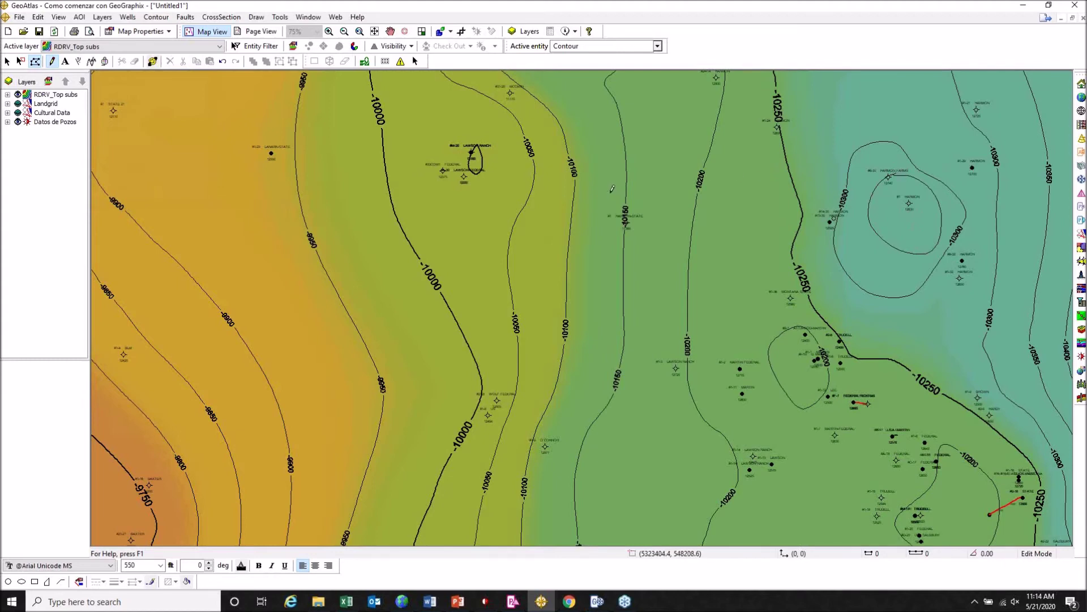
pyautogui.press('Escape')
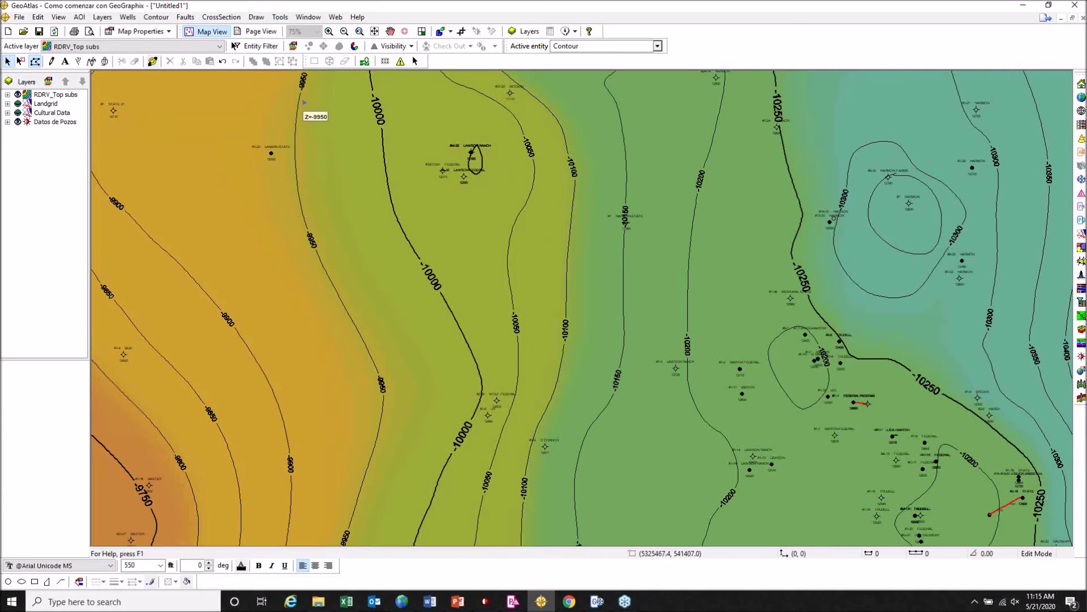
# - Update the RDRV_Top subs layer with the 'Update display' rebuild option and view full extents
pyautogui.click(68, 97)
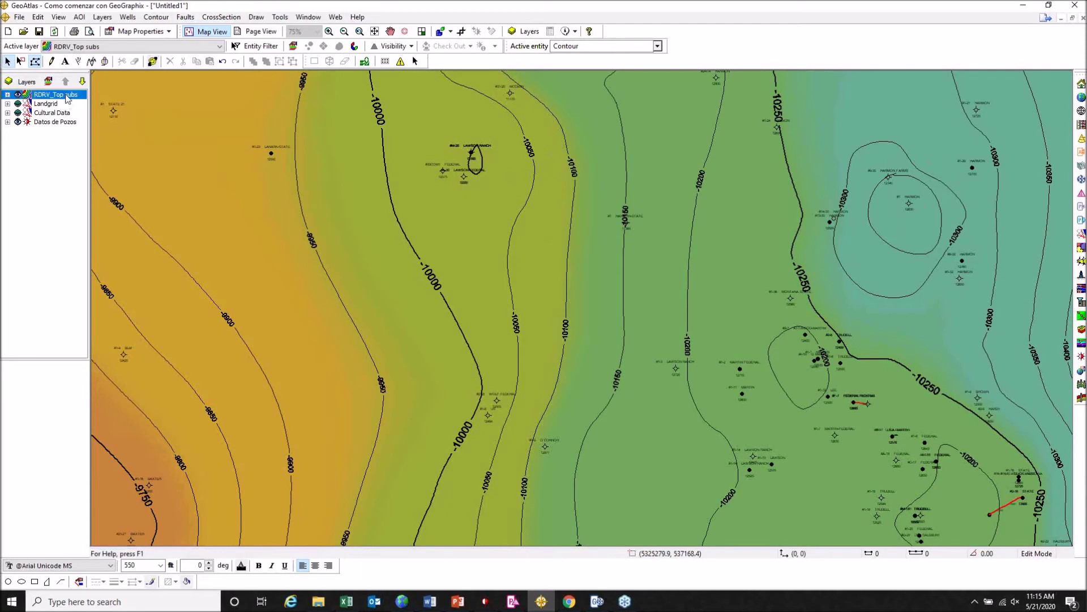
pyautogui.rightClick(68, 97)
pyautogui.click(139, 147)
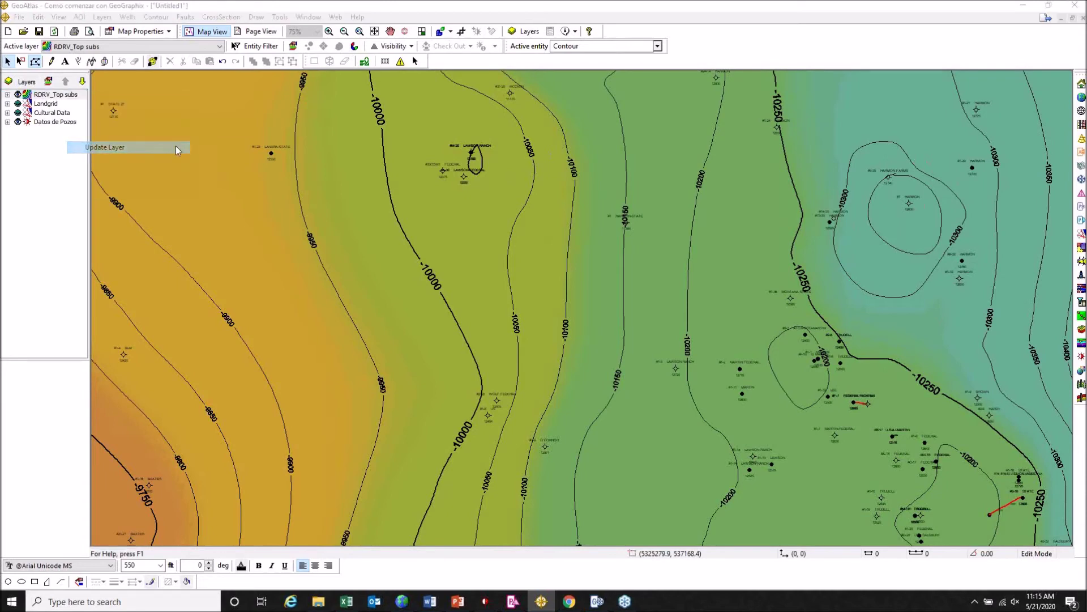
pyautogui.click(527, 237)
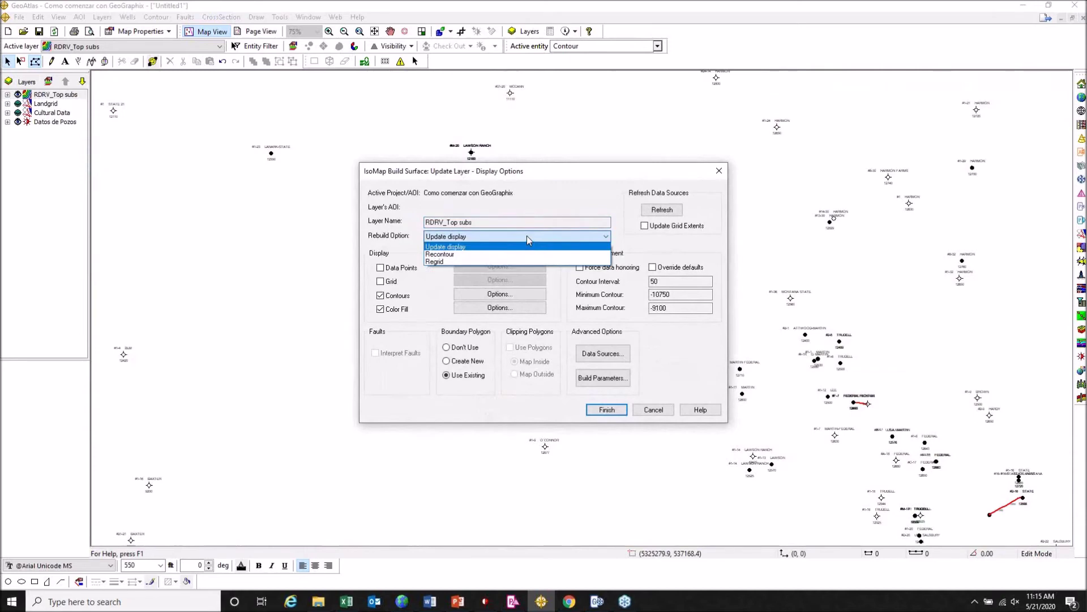
pyautogui.click(527, 235)
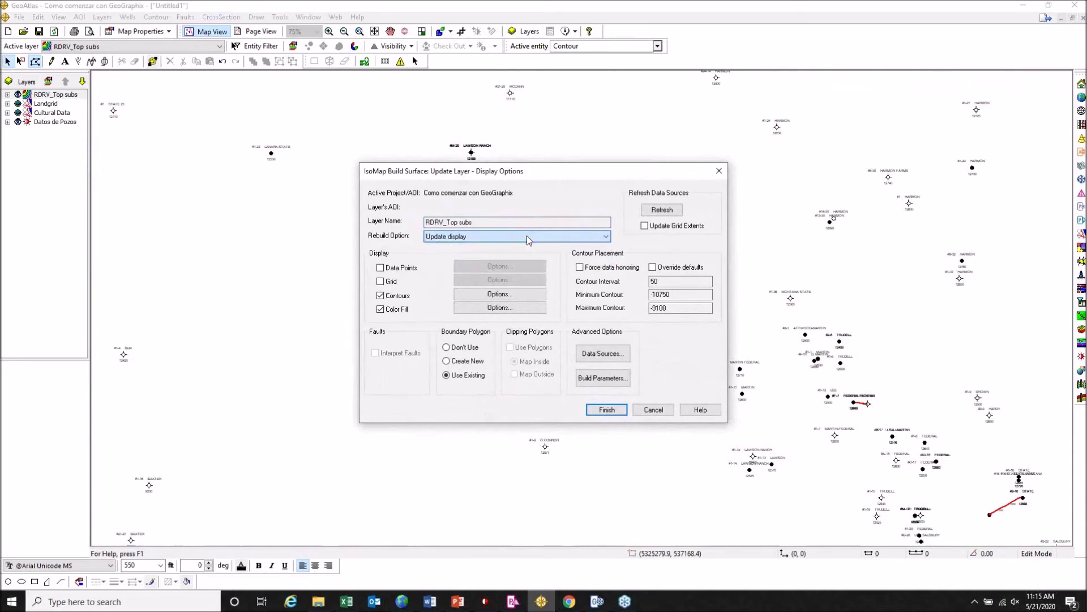
pyautogui.click(607, 409)
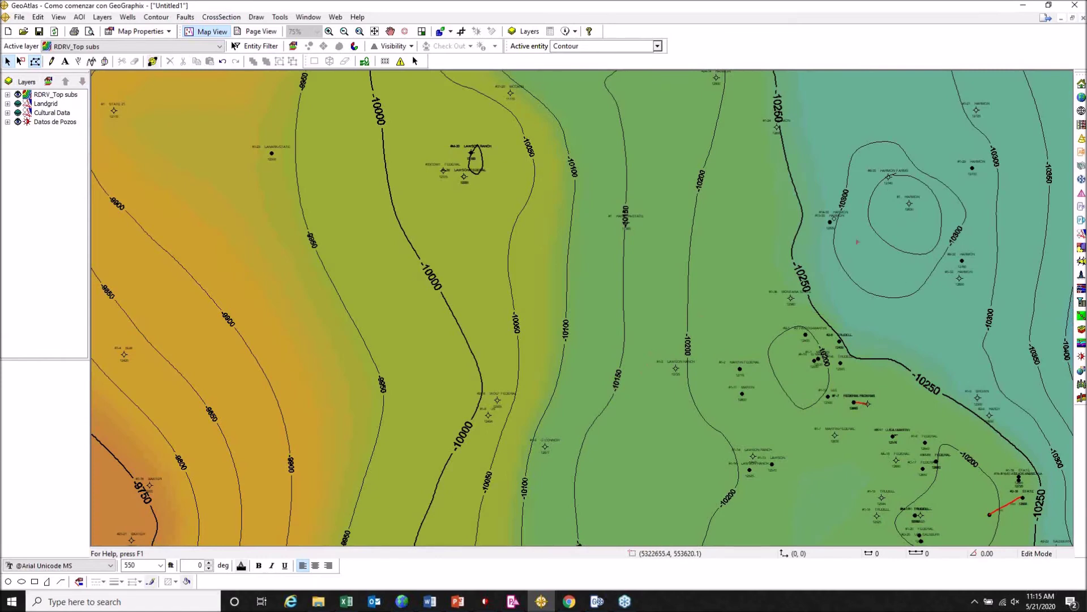
pyautogui.click(376, 31)
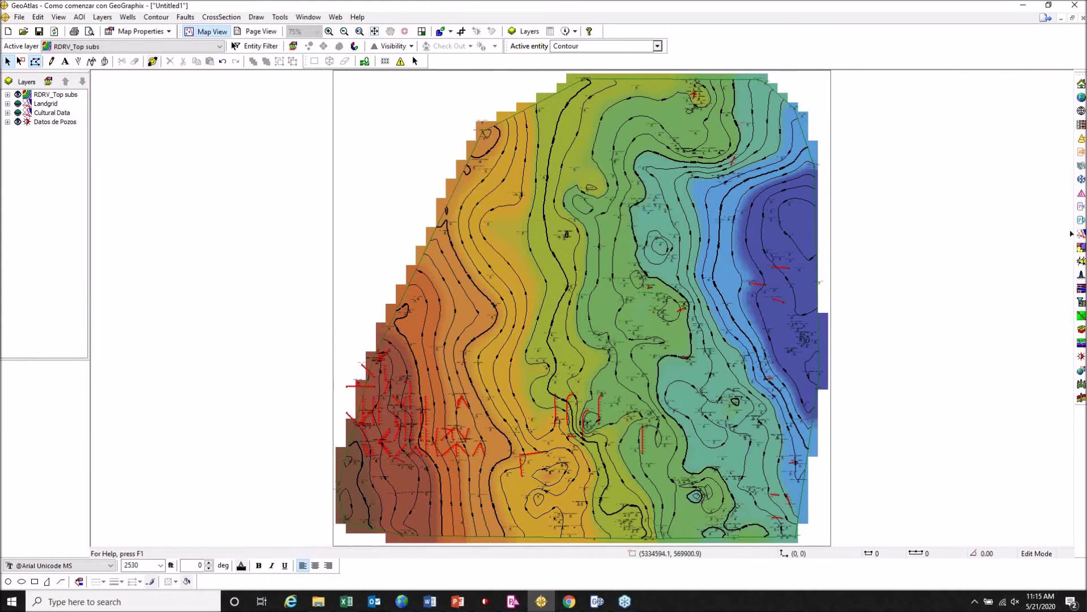
# - Open the Contour menu over the full-extent colour-filled contour map
pyautogui.moveTo(751, 139)
pyautogui.click(162, 19)
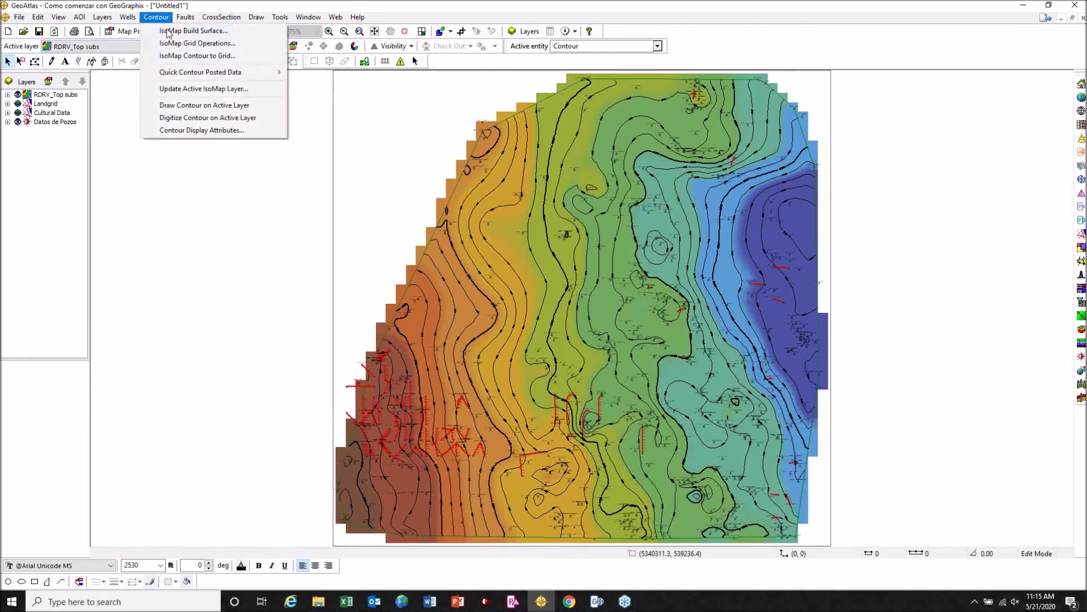
# - Start a new grid operations layer and browse standard equations like 1st Deriv Dip Dir and Dip Angle
pyautogui.click(249, 47)
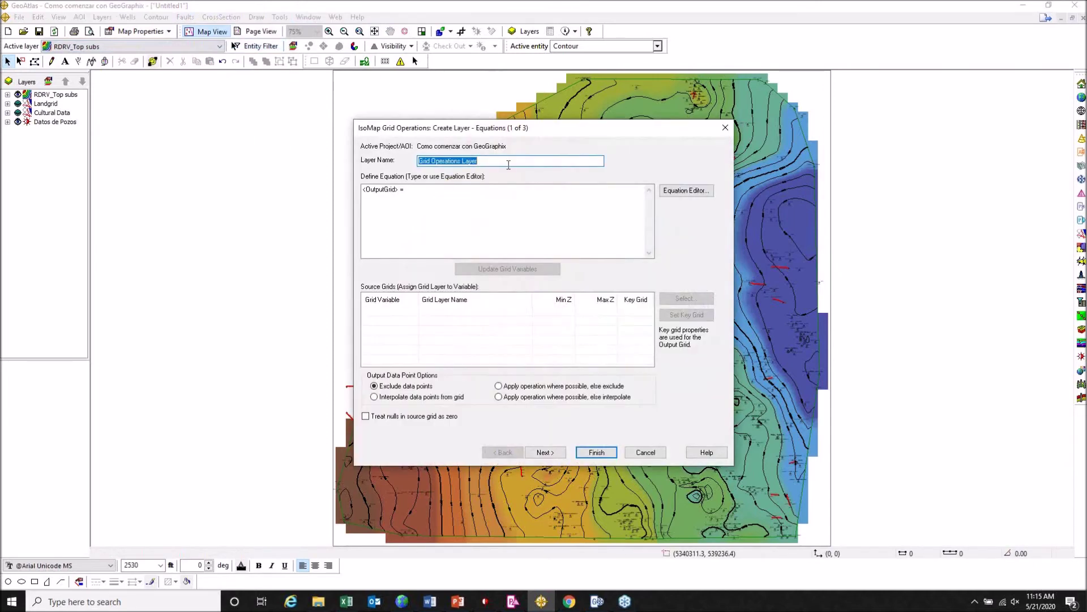
pyautogui.click(558, 202)
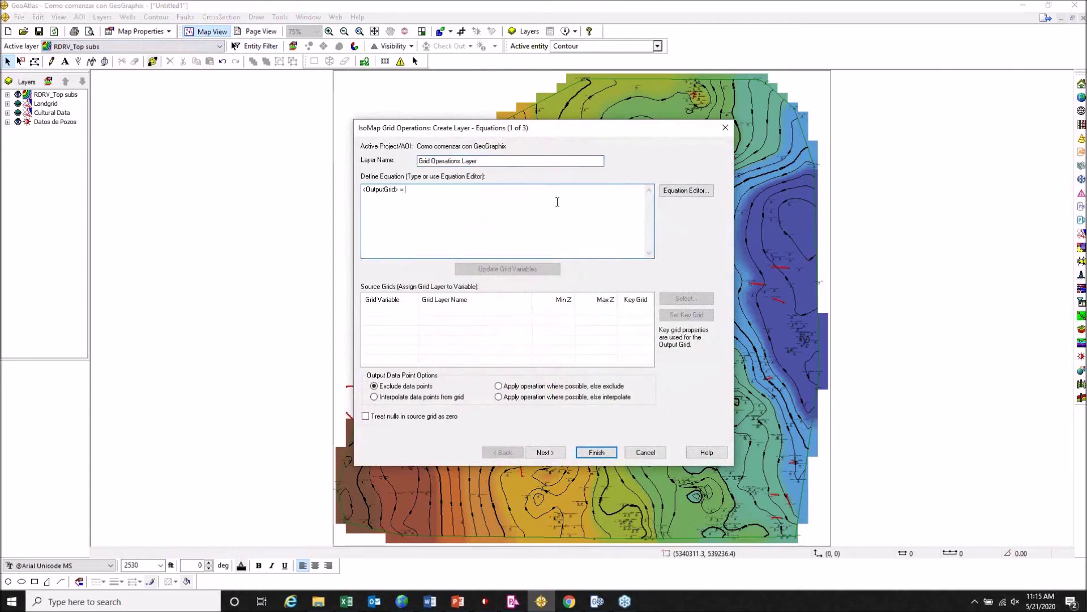
pyautogui.click(685, 191)
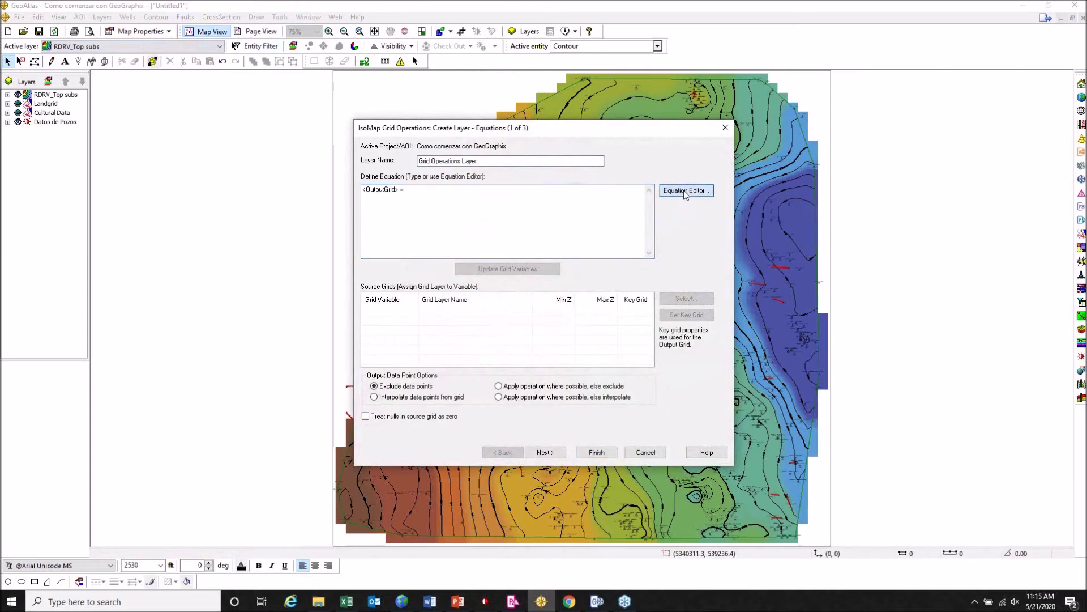
pyautogui.moveTo(879, 140); pyautogui.dragTo(882, 142)
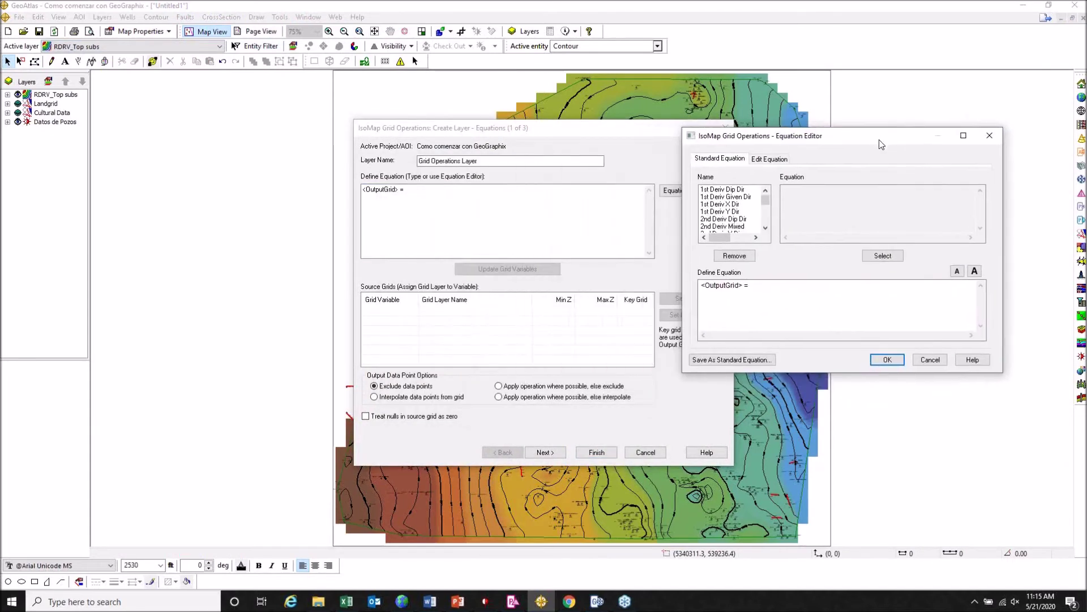
pyautogui.click(740, 191)
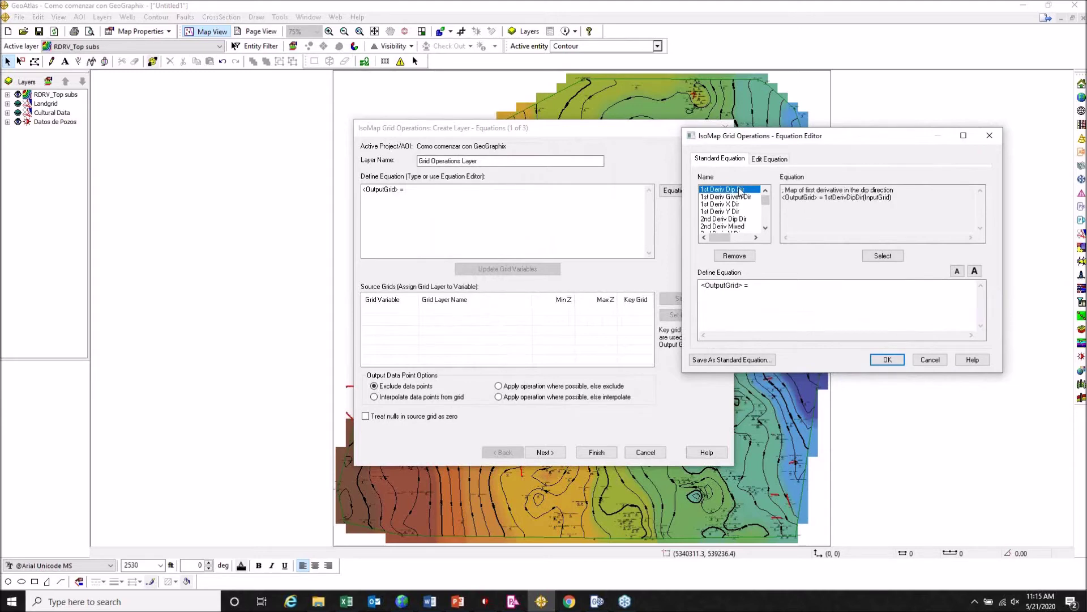
pyautogui.press('Down')
pyautogui.press('Down')
pyautogui.press('Down')
pyautogui.press('Down')
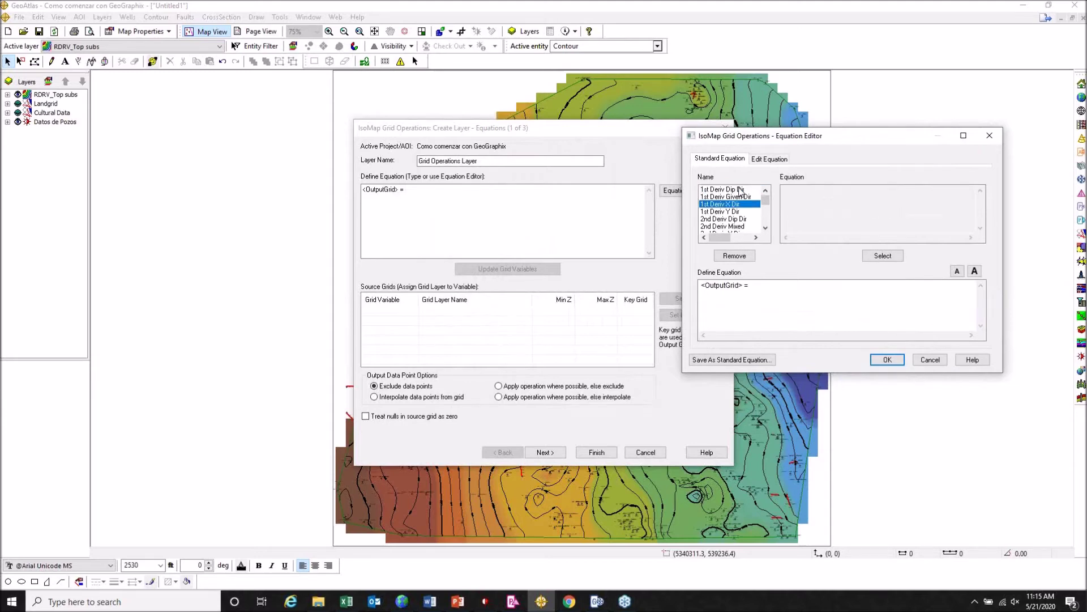
pyautogui.press('Down')
pyautogui.press('Down')
pyautogui.press('Down')
pyautogui.press('Down')
pyautogui.press('Down')
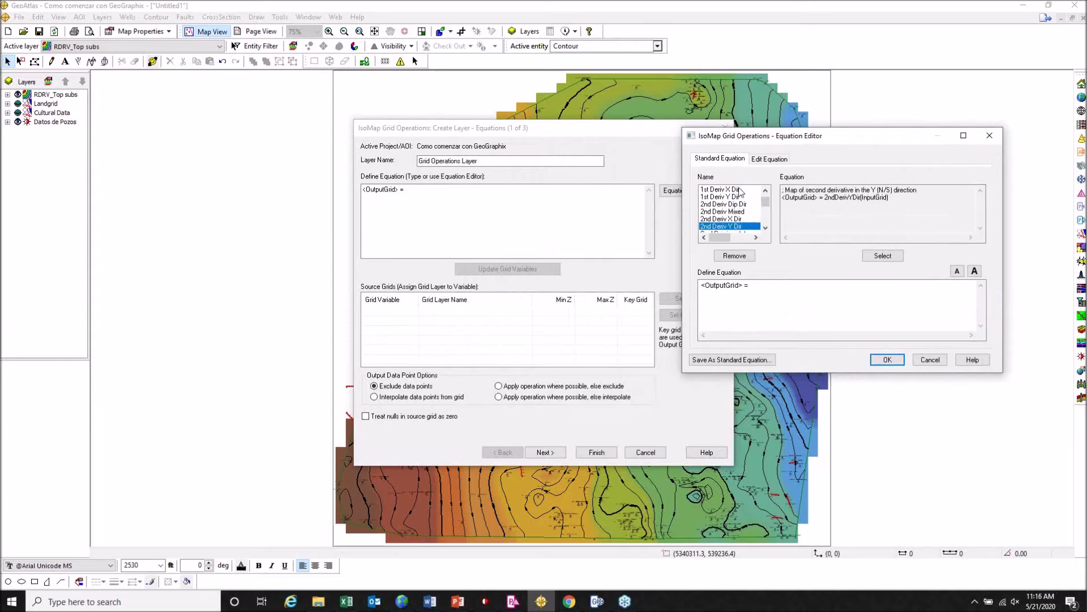
pyautogui.press('Down')
pyautogui.press('Down')
pyautogui.press('Down')
pyautogui.press('Down')
pyautogui.press('Down')
pyautogui.press('Down')
pyautogui.press('Down')
pyautogui.press('Down')
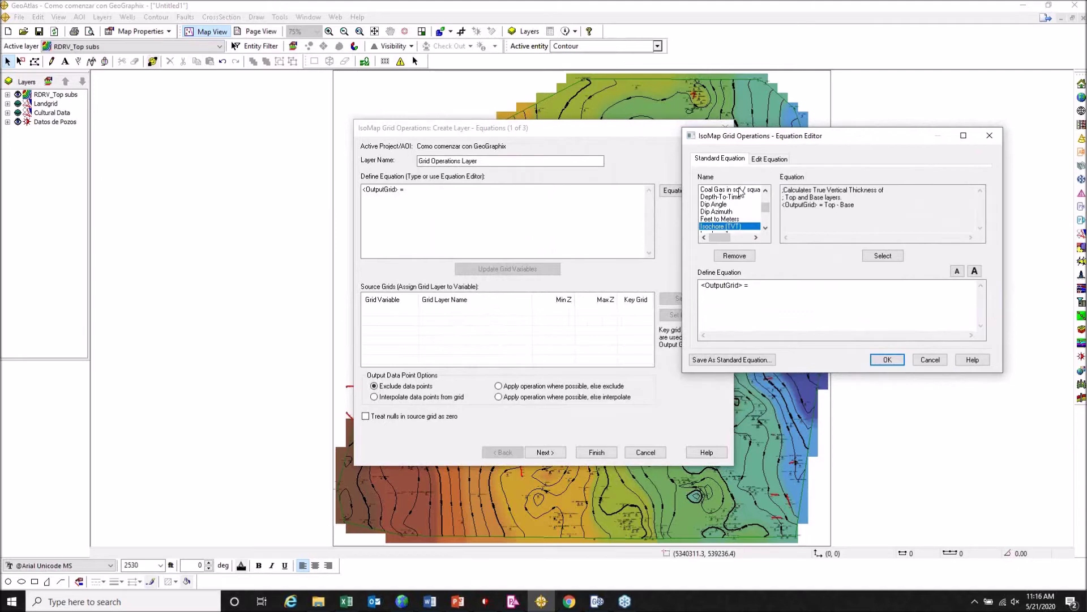
pyautogui.press('Down')
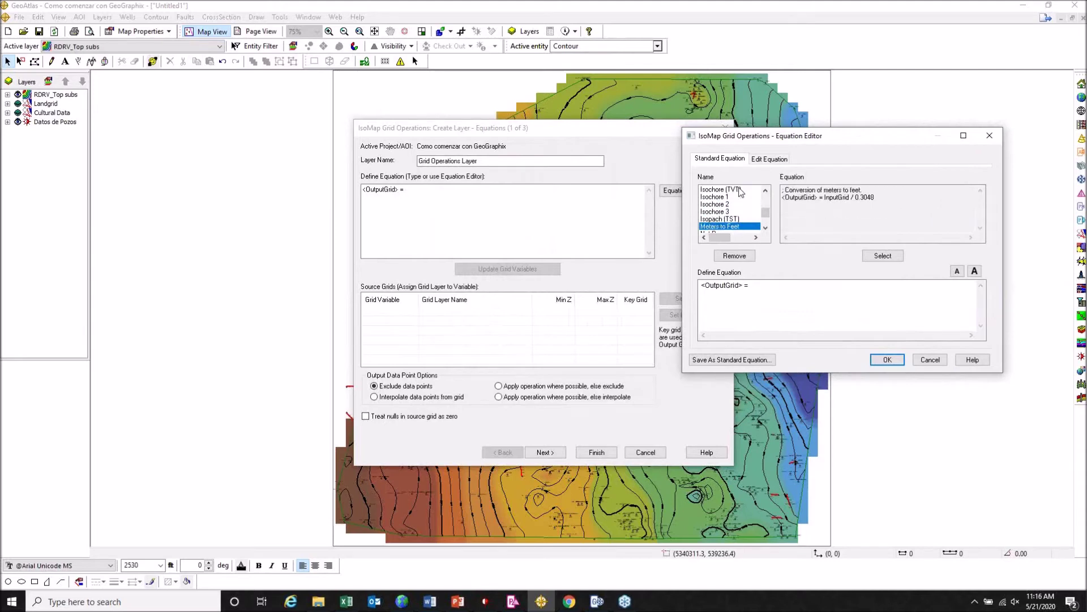
pyautogui.press('Up')
pyautogui.press('Up')
pyautogui.press('Up')
pyautogui.press('Up')
pyautogui.press('Up')
pyautogui.press('Up')
pyautogui.press('Up')
pyautogui.press('Up')
pyautogui.press('Up')
pyautogui.press('Up')
pyautogui.press('Up')
pyautogui.press('Up')
pyautogui.press('Up')
pyautogui.press('Up')
pyautogui.press('Up')
pyautogui.press('Up')
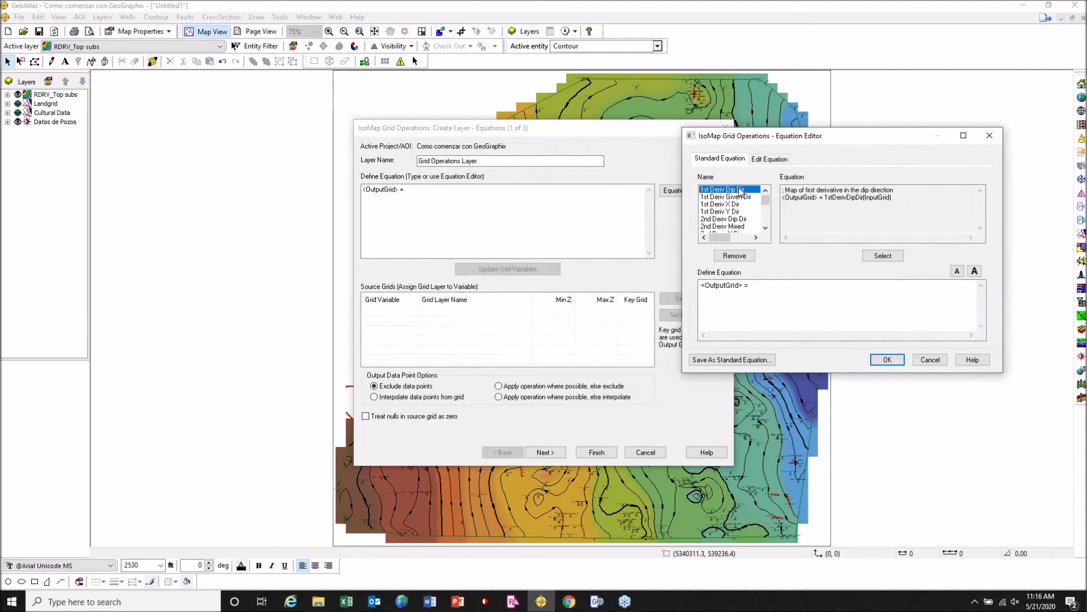
# - Close the Equation Editor and enter A+B after <OutputGrid> = in the equation box
pyautogui.click(989, 136)
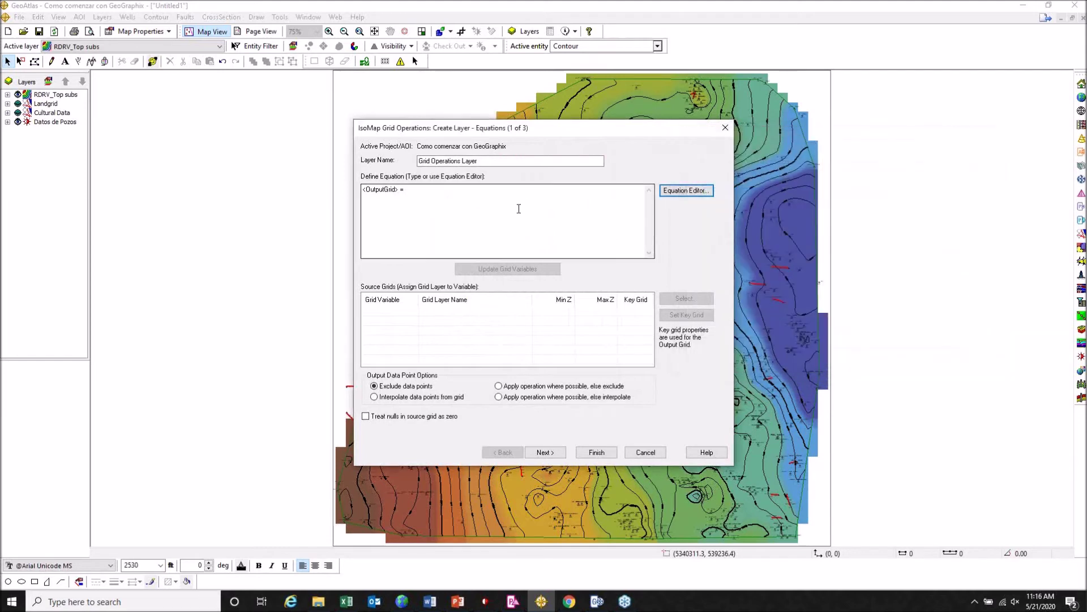
pyautogui.click(518, 208)
pyautogui.write('A+')
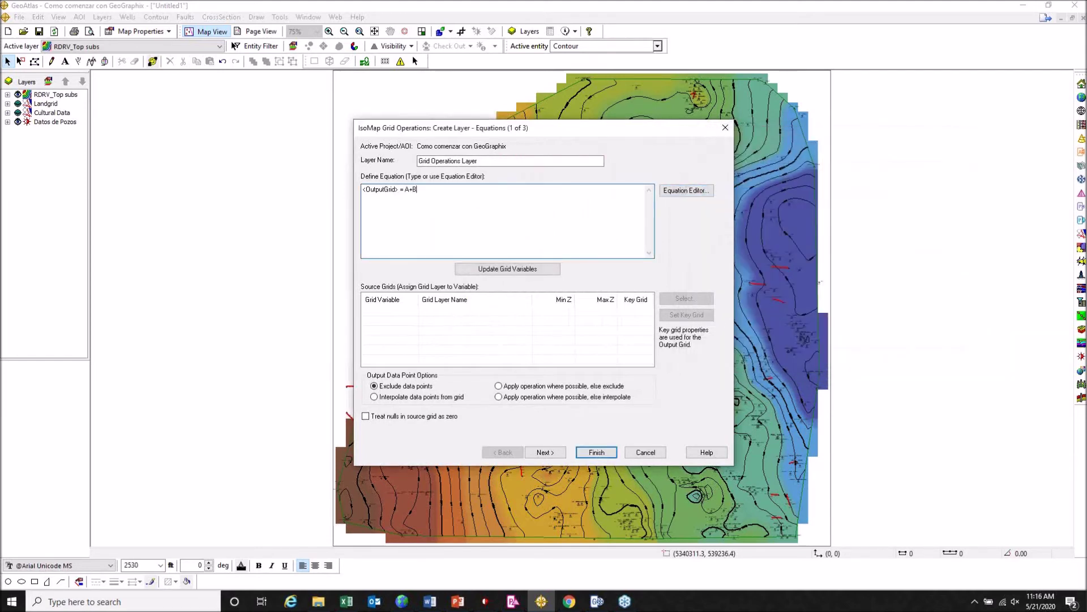
pyautogui.write('B')
# - Replace the (A+B)*100 expression with the standard 1st Deriv Dip Dir equation
pyautogui.moveTo(436, 192); pyautogui.dragTo(403, 190)
pyautogui.press('Delete')
pyautogui.click(700, 192)
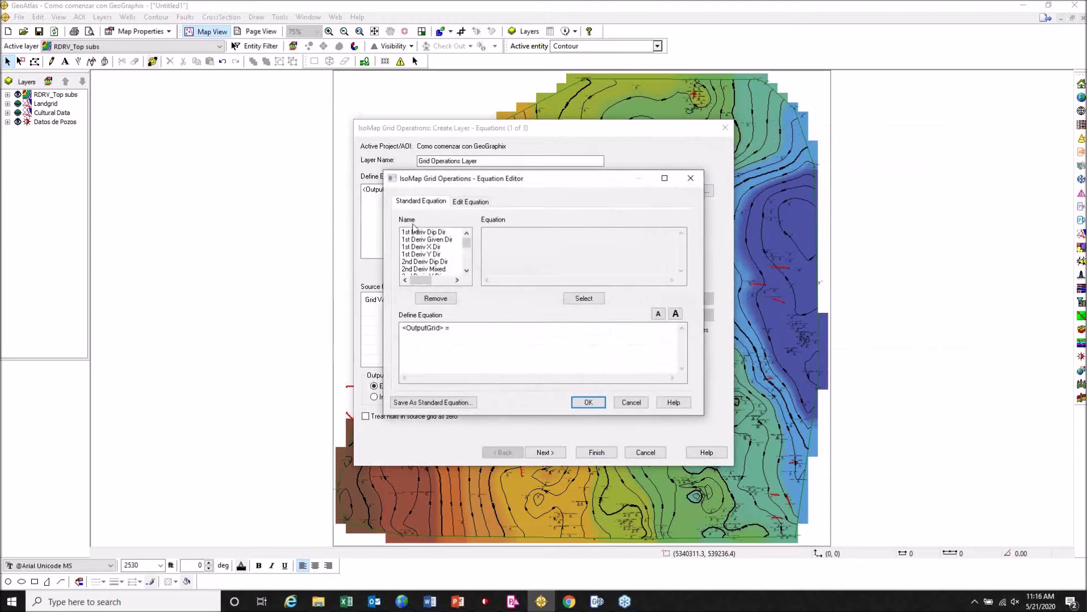
pyautogui.click(422, 231)
pyautogui.click(584, 298)
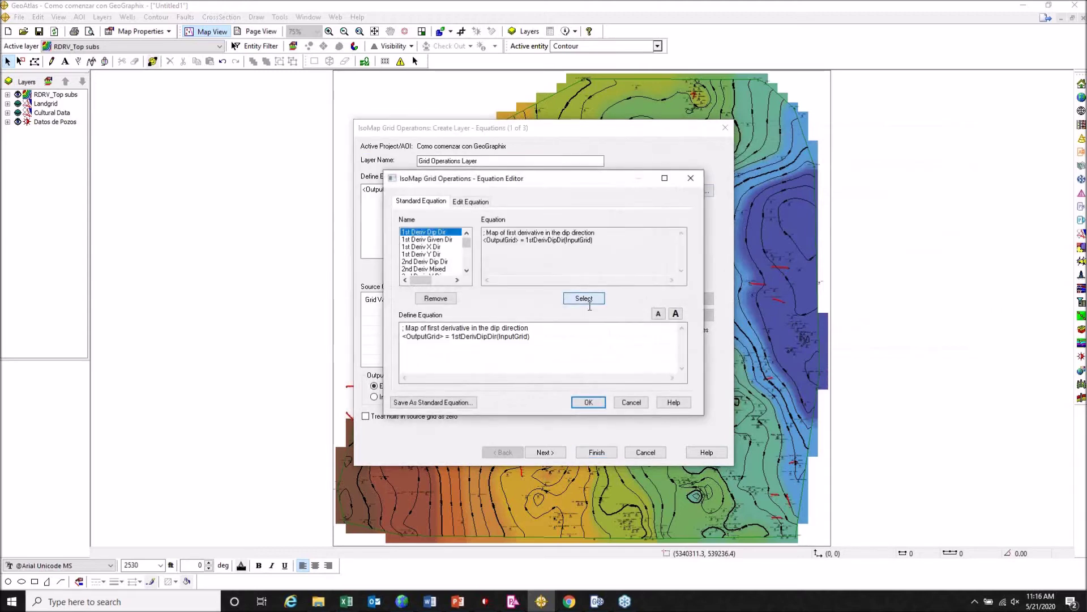
pyautogui.click(589, 402)
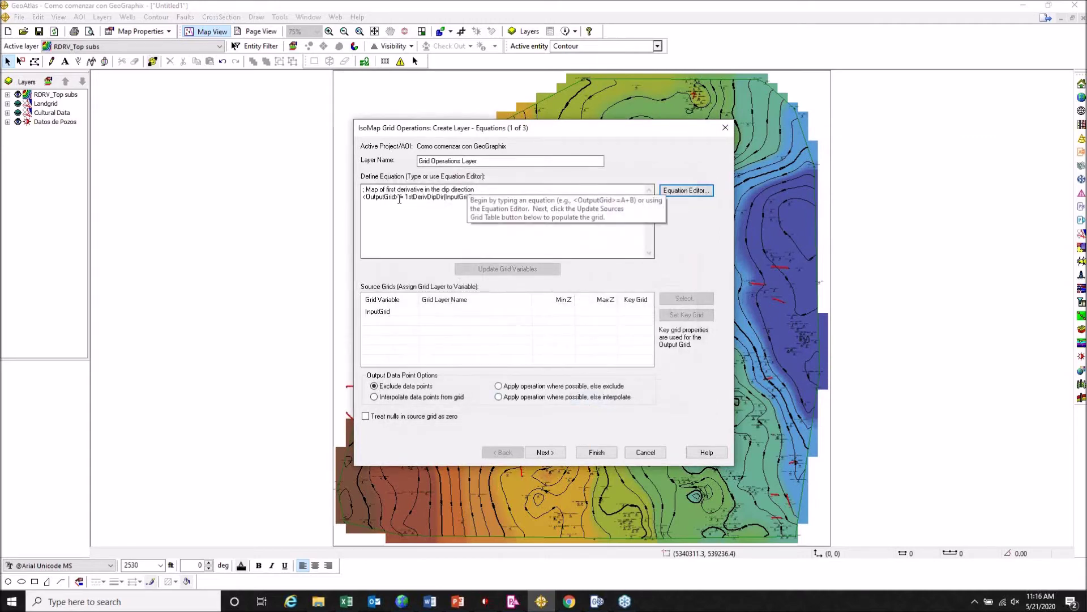
# - Assign TopSubsea_RDRV as the InputGrid and continue to the grid parameters
pyautogui.click(490, 315)
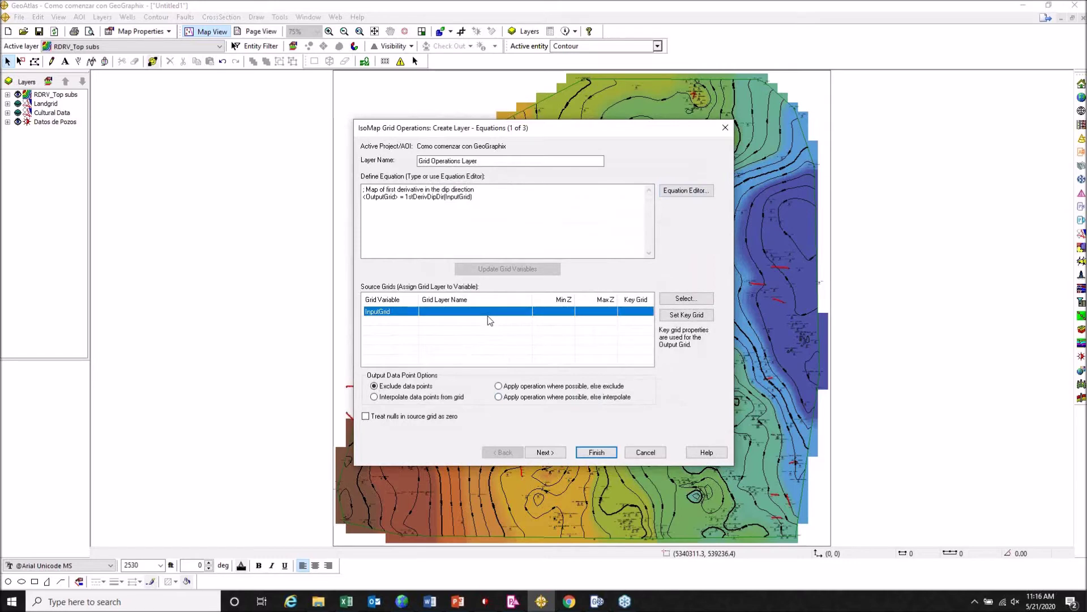
pyautogui.click(687, 299)
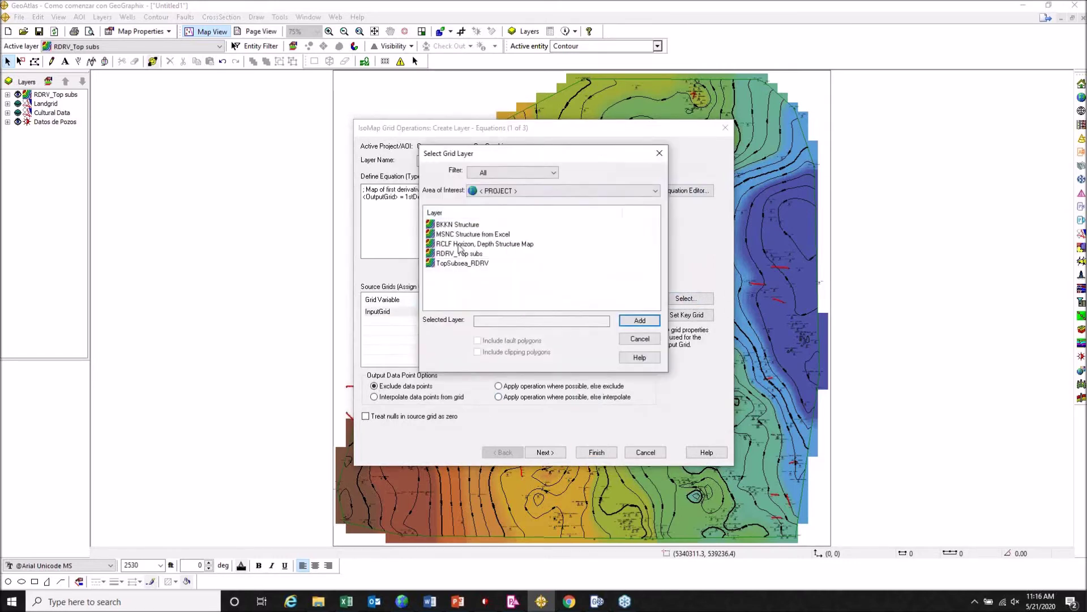
pyautogui.moveTo(529, 156); pyautogui.dragTo(690, 134)
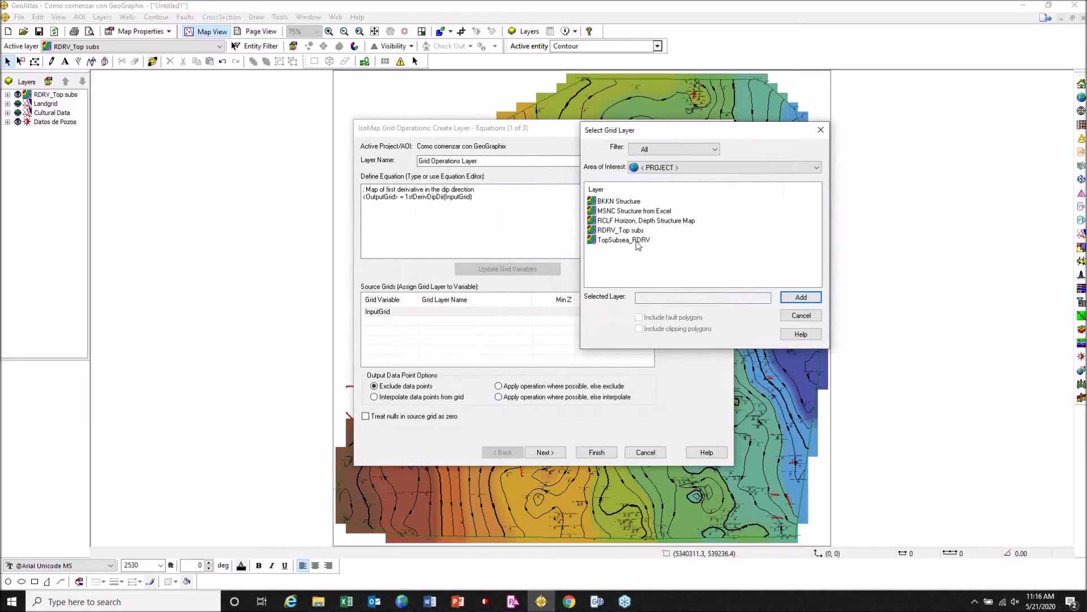
pyautogui.click(637, 240)
pyautogui.click(796, 299)
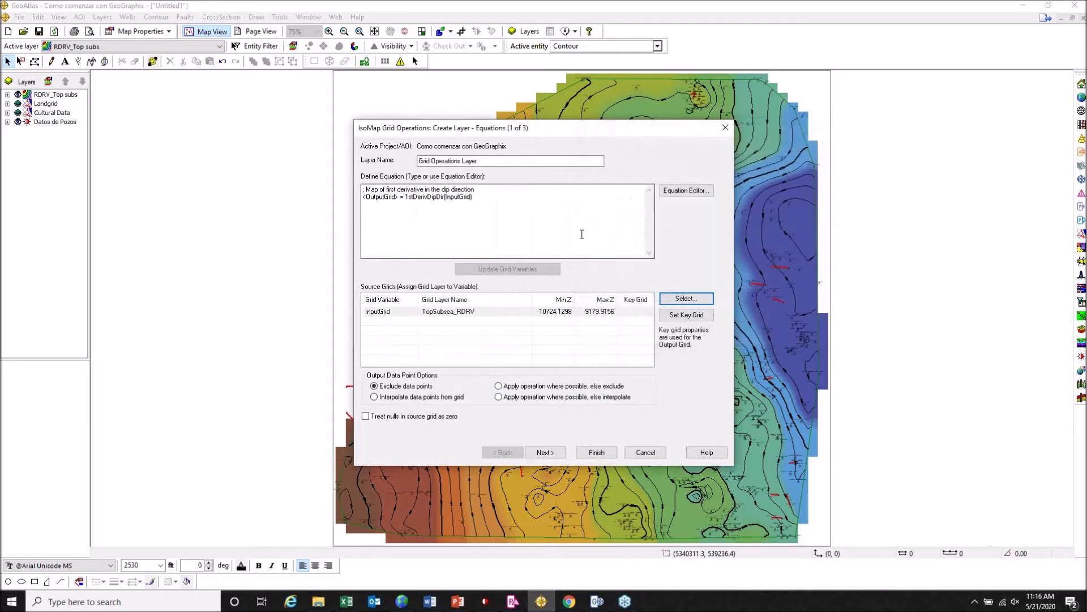
pyautogui.click(545, 453)
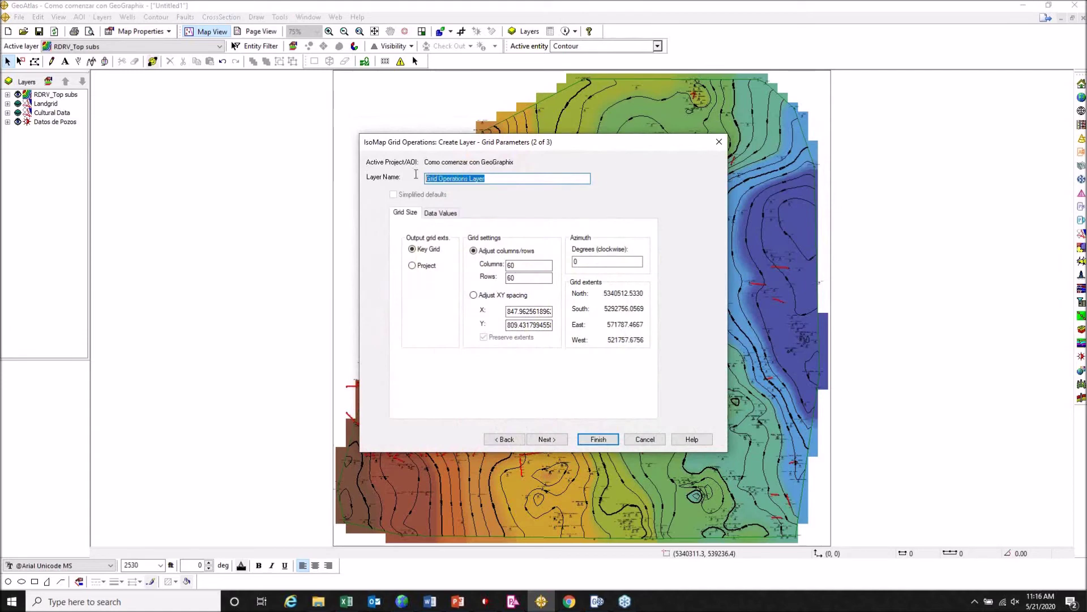
# - Rename the new layer to 1dev_RDRV Top Subs
pyautogui.press('BackSpace')
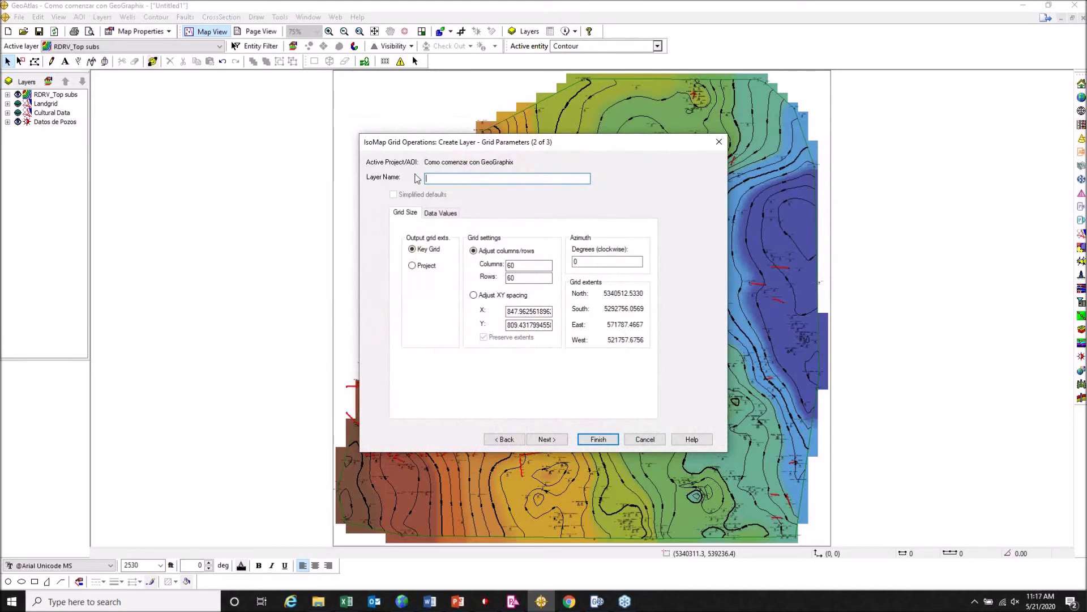
pyautogui.write('I dev_RDRV Top Subs')
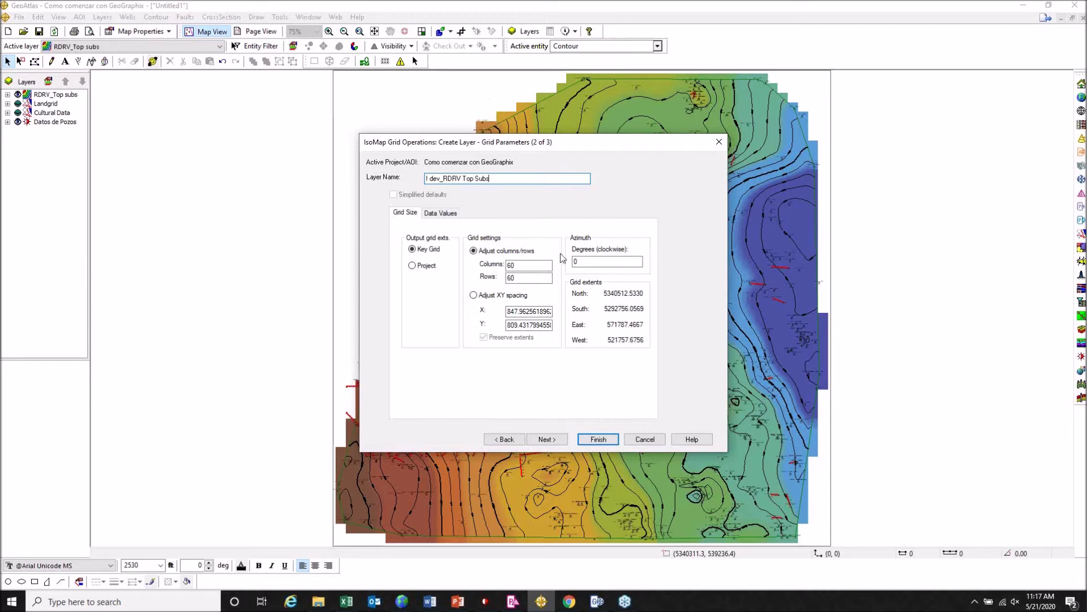
pyautogui.click(554, 440)
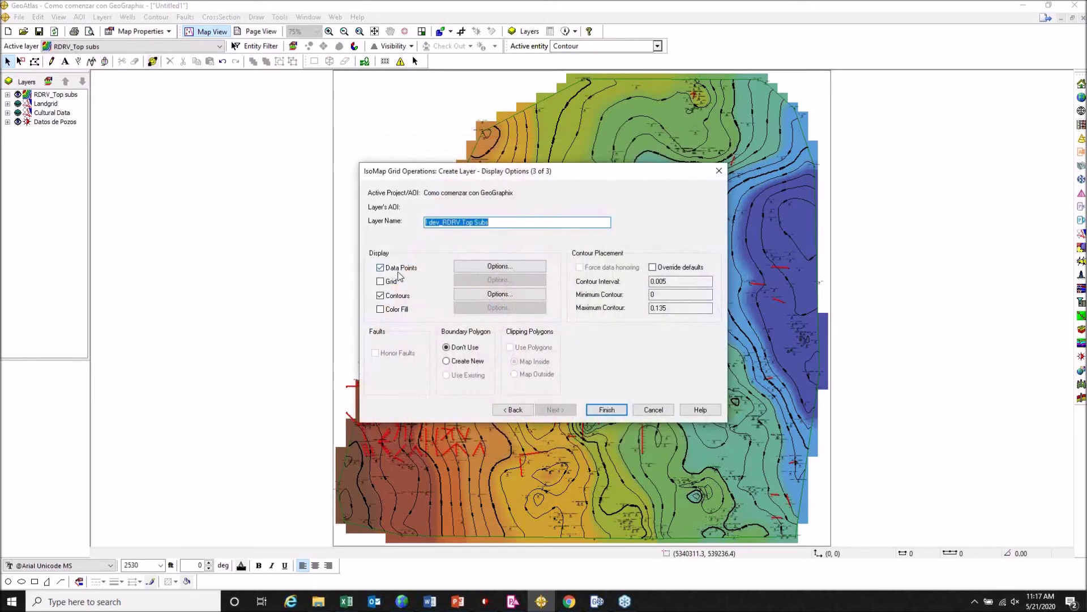
# - Turn off data points and turn on spectrum colour fill using the PASTEL palette
pyautogui.click(399, 267)
pyautogui.click(395, 311)
pyautogui.click(516, 306)
pyautogui.click(474, 222)
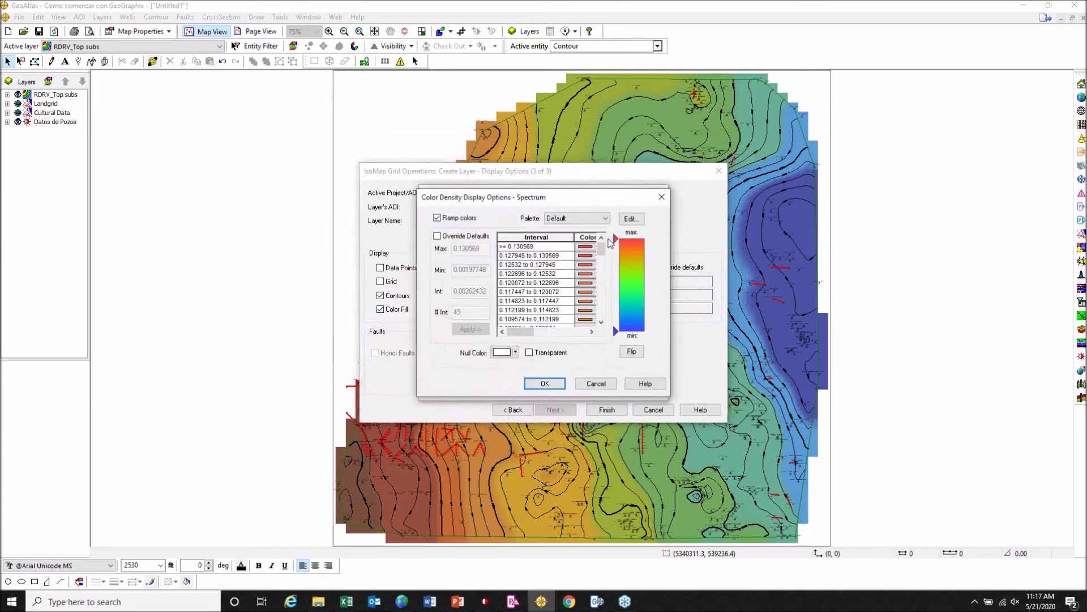
pyautogui.click(589, 219)
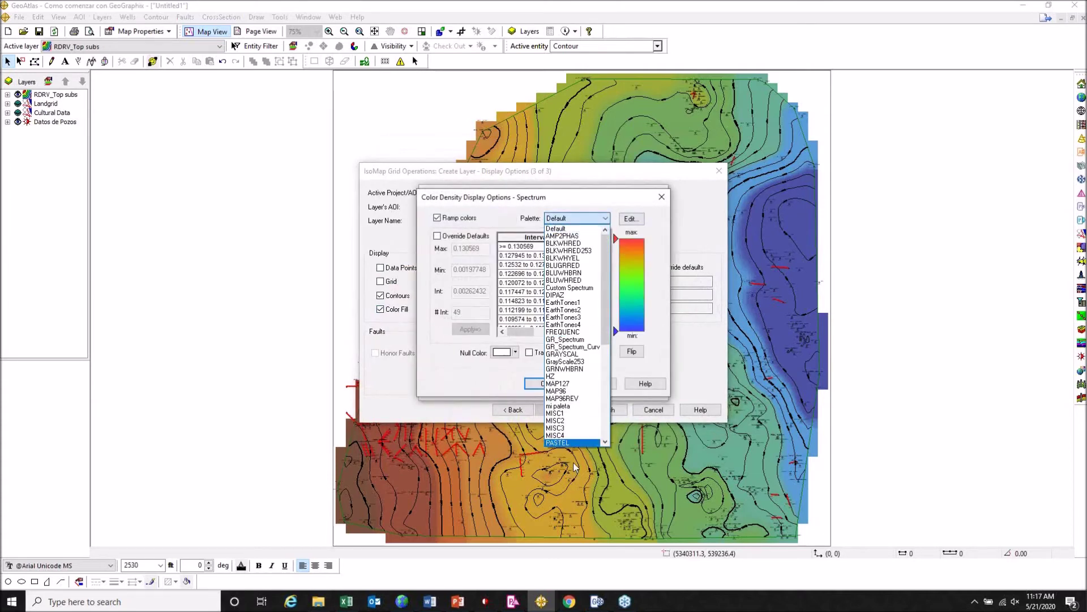
pyautogui.click(572, 443)
pyautogui.click(545, 384)
pyautogui.click(586, 384)
# - Replace the invalid '!' in the layer name with '1' and create the layer
pyautogui.click(606, 412)
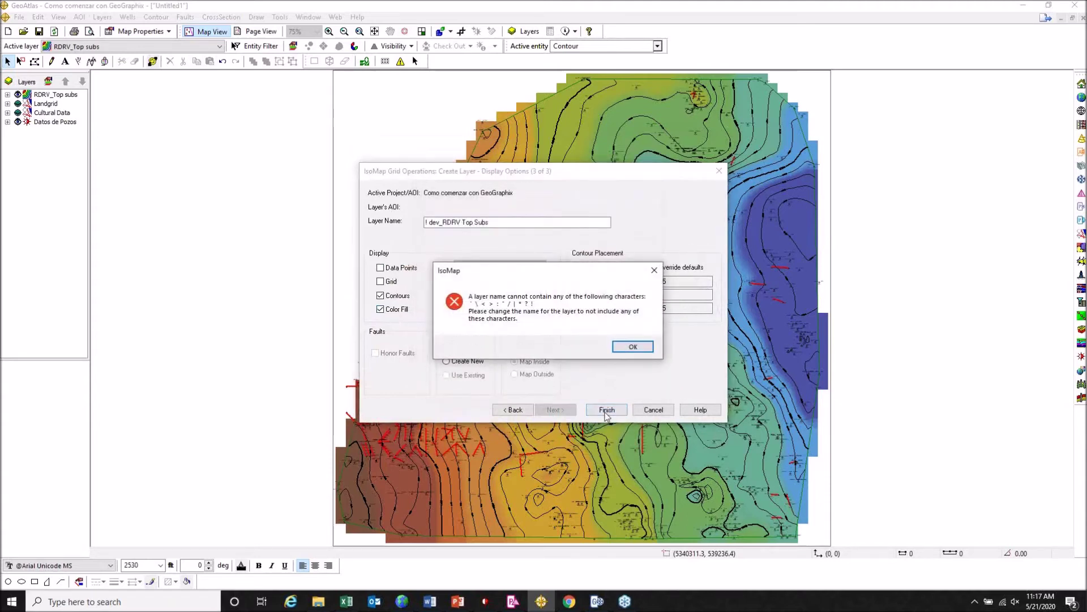
pyautogui.click(633, 347)
pyautogui.click(428, 222)
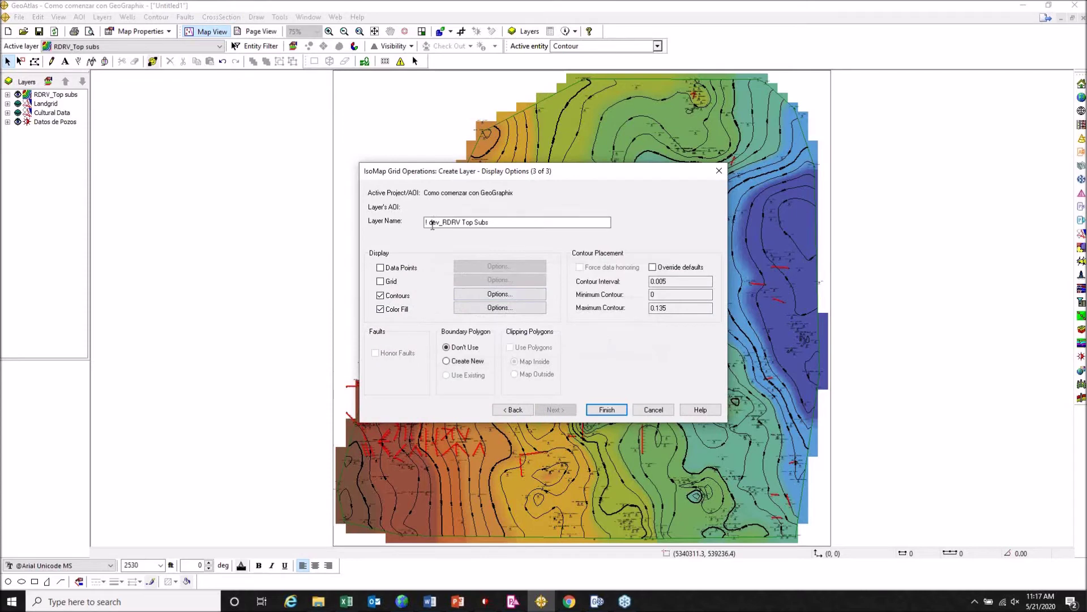
pyautogui.press('BackSpace')
pyautogui.write('1')
pyautogui.click(607, 410)
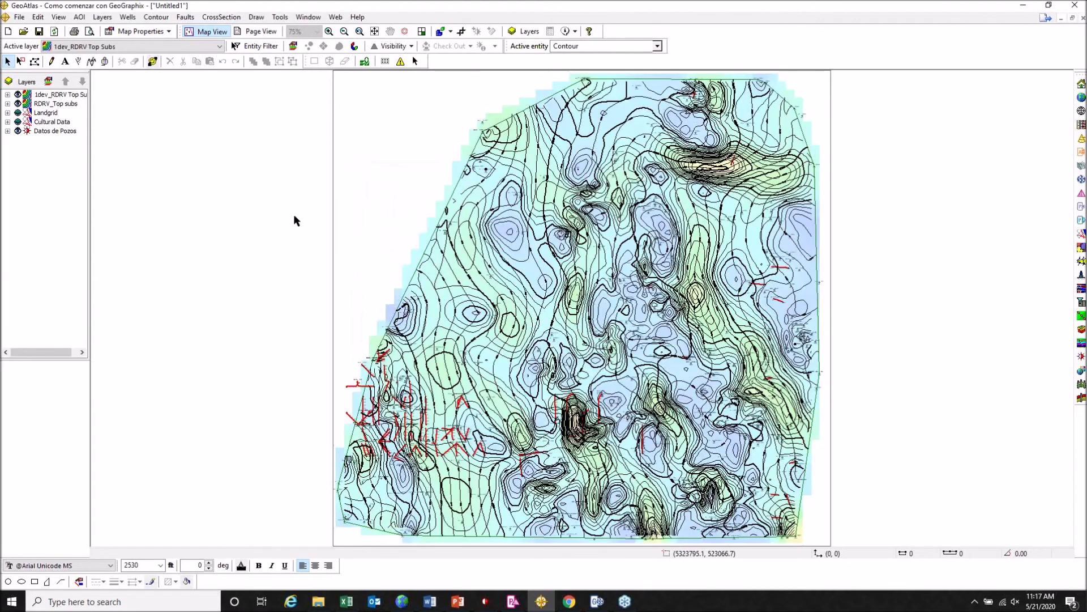
# - Toggle the visibility of RDRV_Top subs and 1dev_RDRV Top Subs, then bring up Layer Selection
pyautogui.click(19, 105)
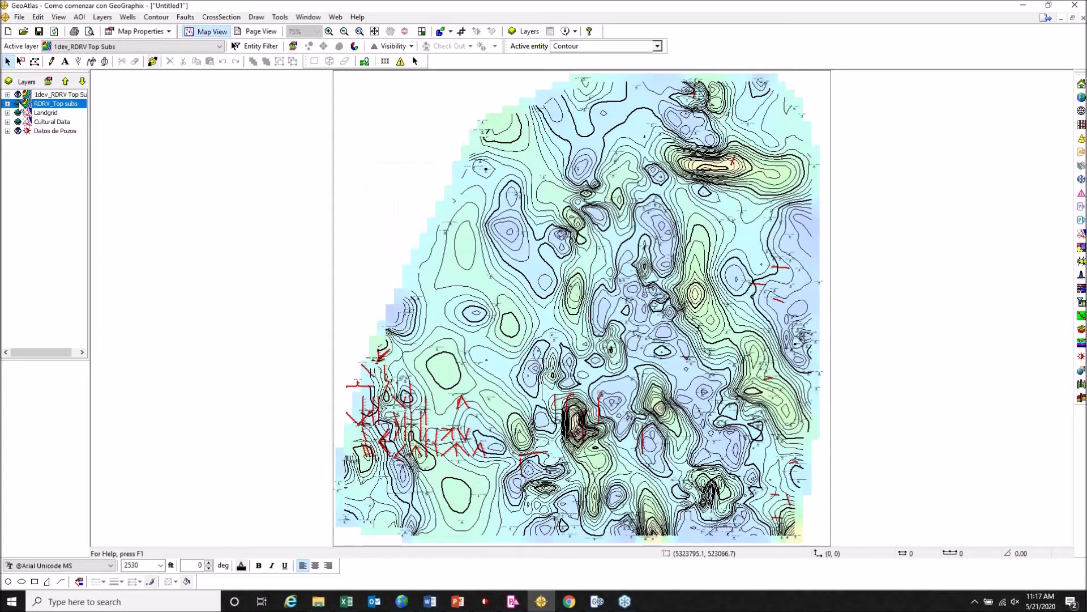
pyautogui.click(18, 95)
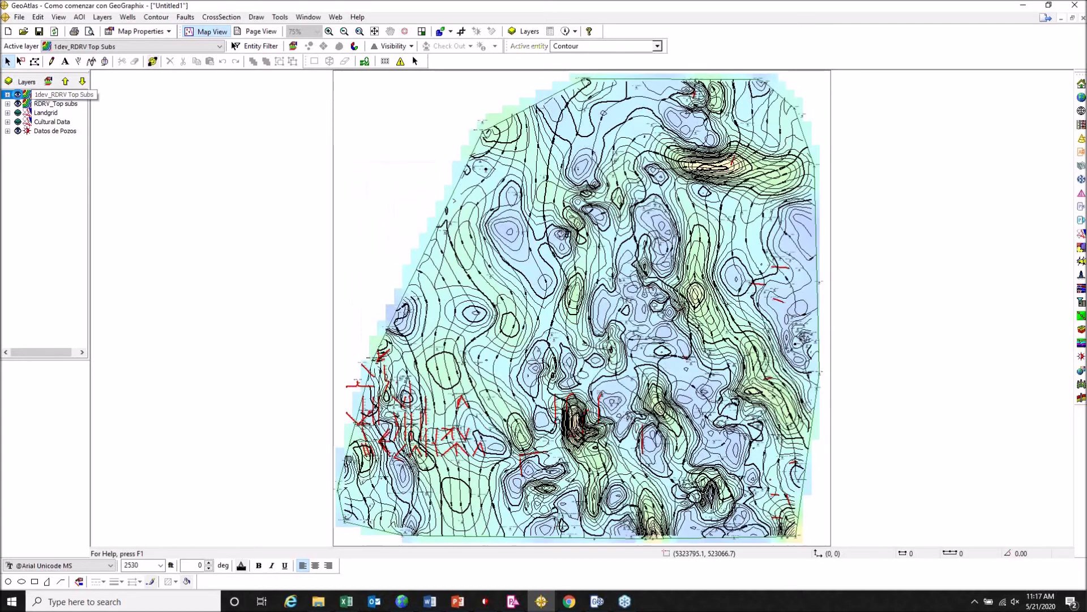
pyautogui.click(31, 97)
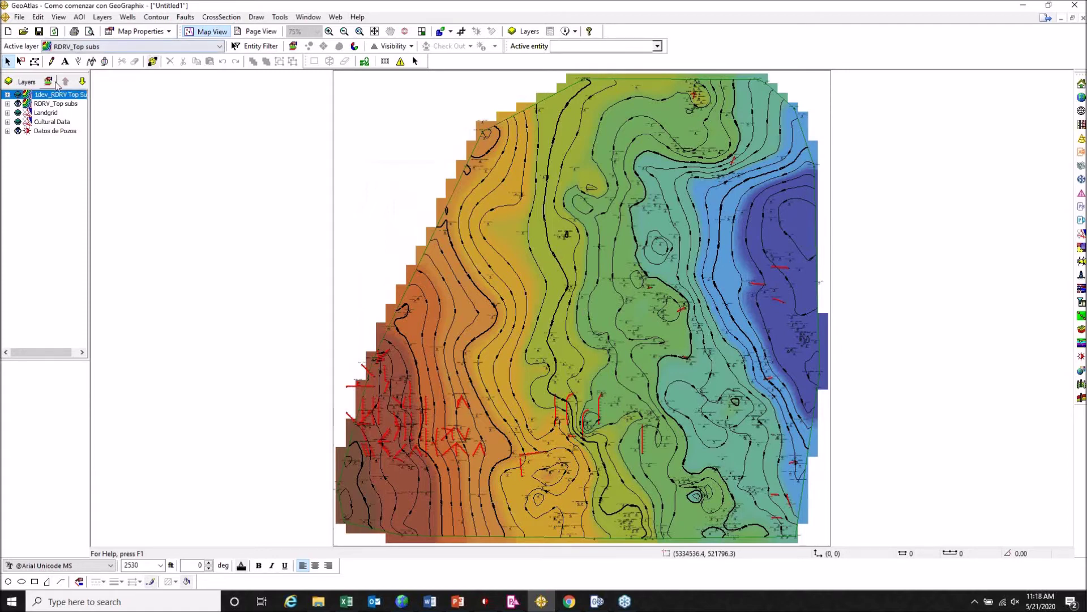
pyautogui.click(25, 83)
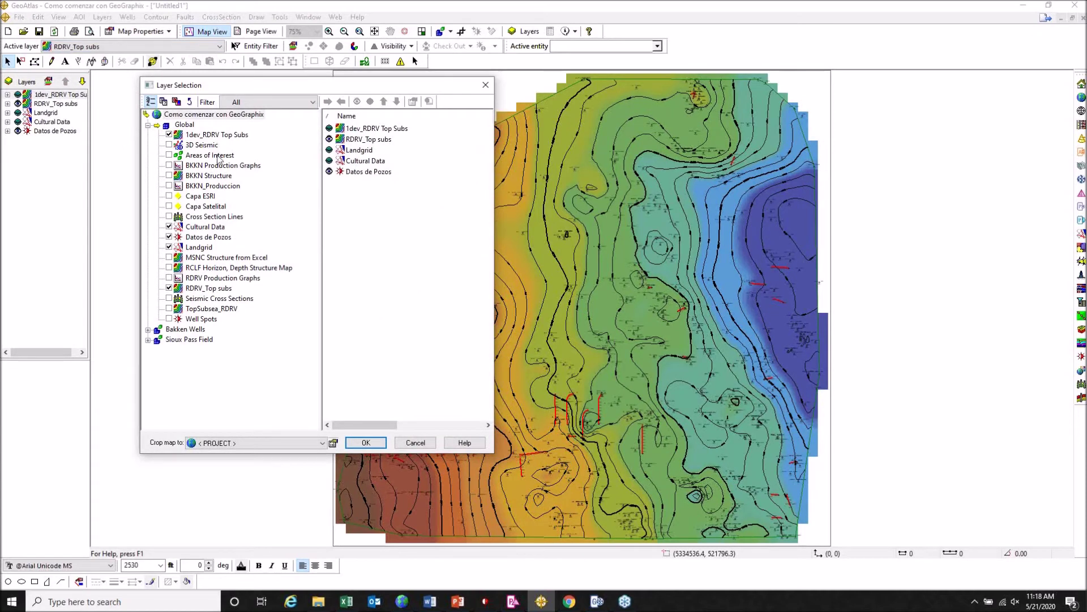
# - Add the BKKN Production Graphs layer to the map
pyautogui.click(220, 166)
pyautogui.click(169, 165)
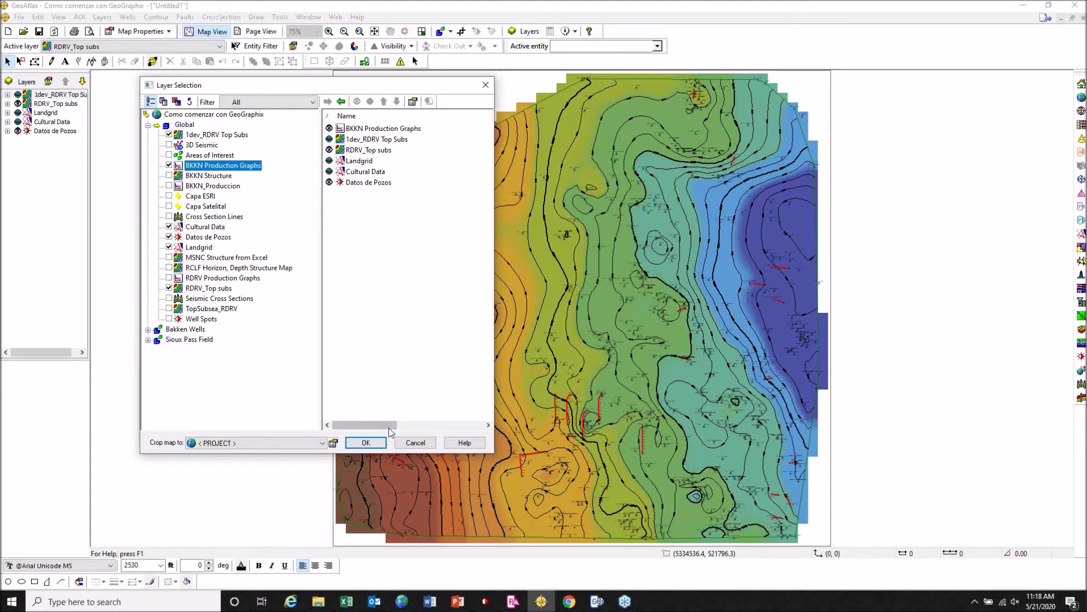
pyautogui.click(366, 442)
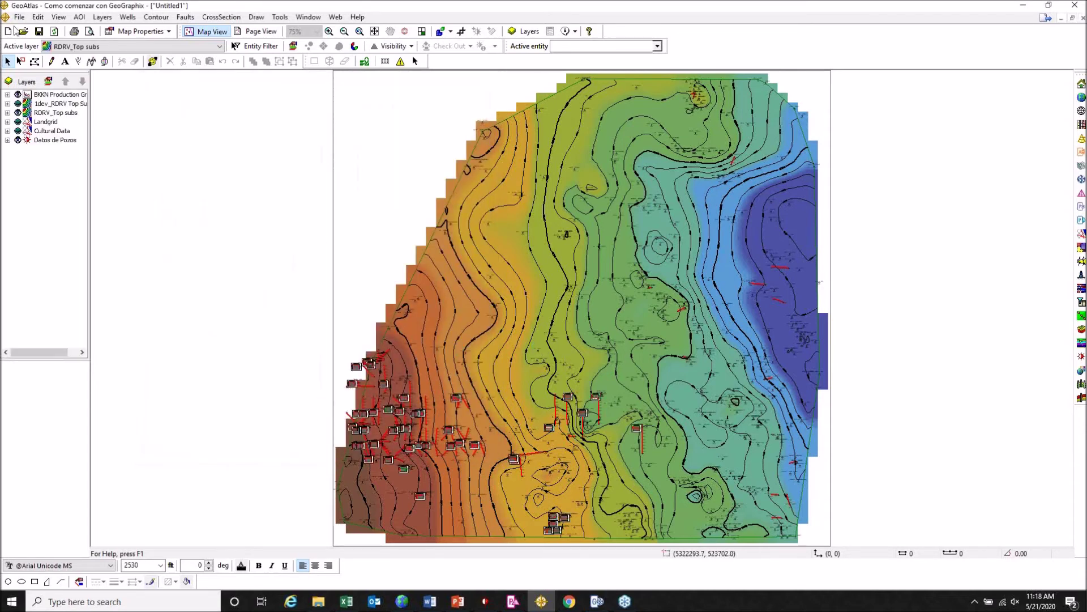
# - Zoom into the lower-left wells, enlarge two production graphs, and return to full extent
pyautogui.click(17, 112)
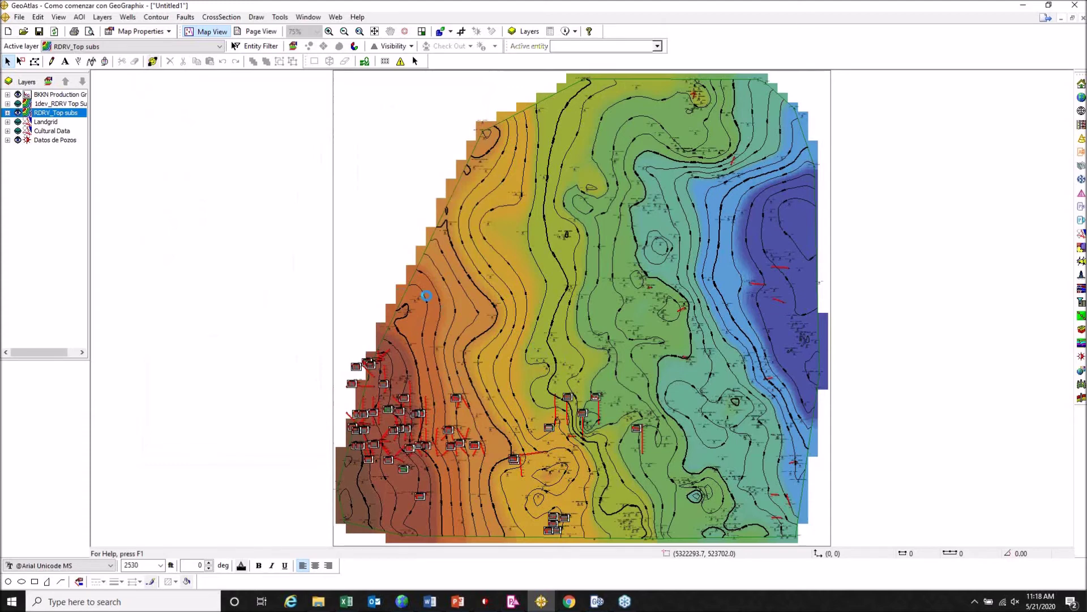
pyautogui.click(329, 31)
pyautogui.moveTo(373, 361); pyautogui.dragTo(624, 510)
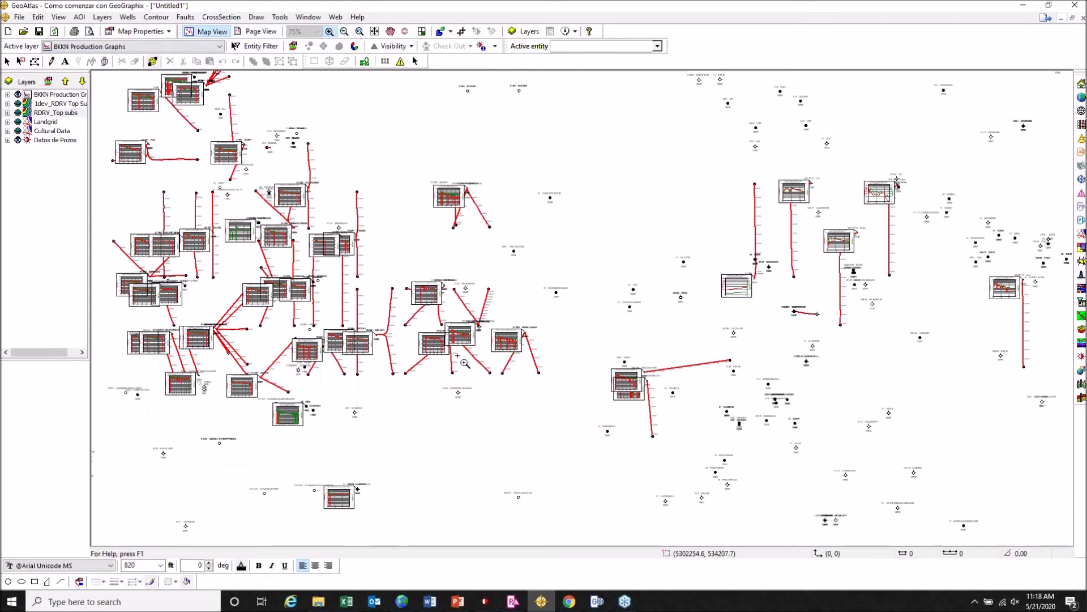
pyautogui.moveTo(274, 132); pyautogui.dragTo(546, 423)
pyautogui.press('Escape')
pyautogui.click(626, 182)
pyautogui.moveTo(619, 157); pyautogui.dragTo(549, 106)
pyautogui.click(584, 315)
pyautogui.moveTo(584, 315); pyautogui.dragTo(545, 243)
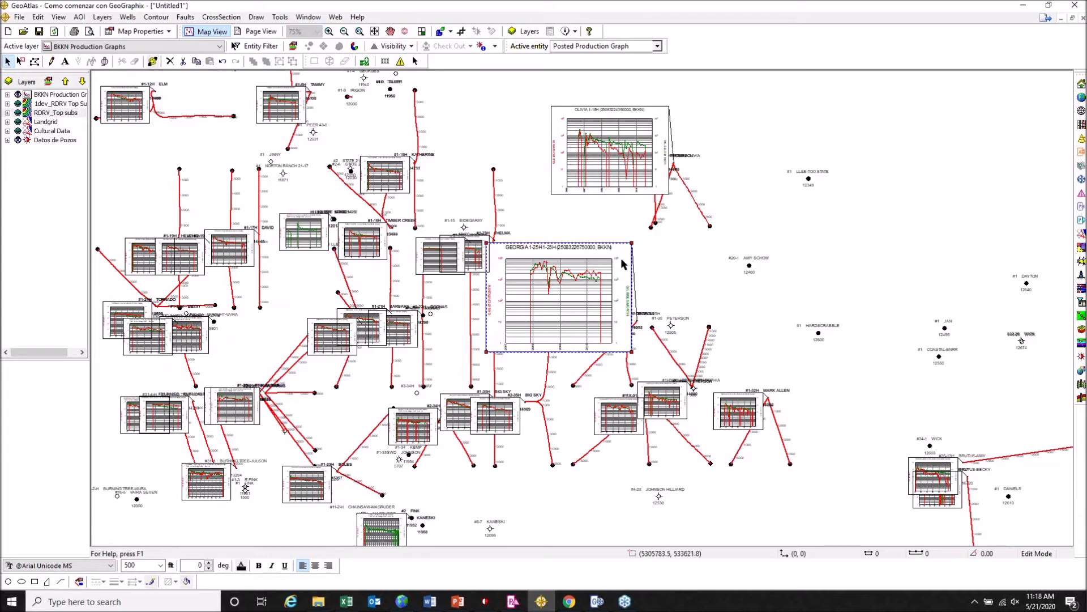
pyautogui.click(375, 31)
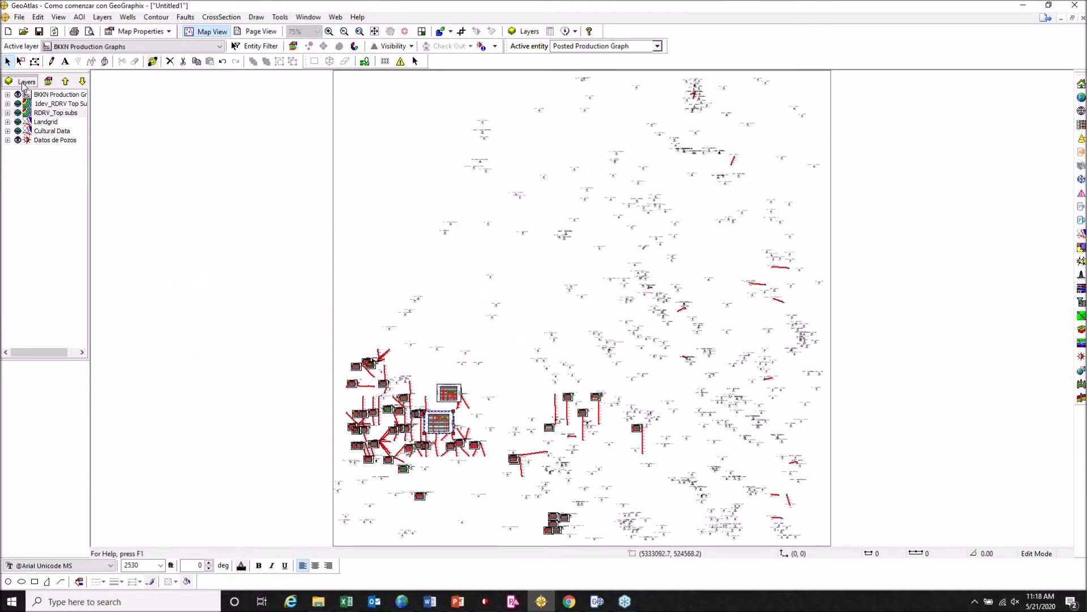
# - Add the RDRV Production Graphs layer to the map
pyautogui.click(25, 82)
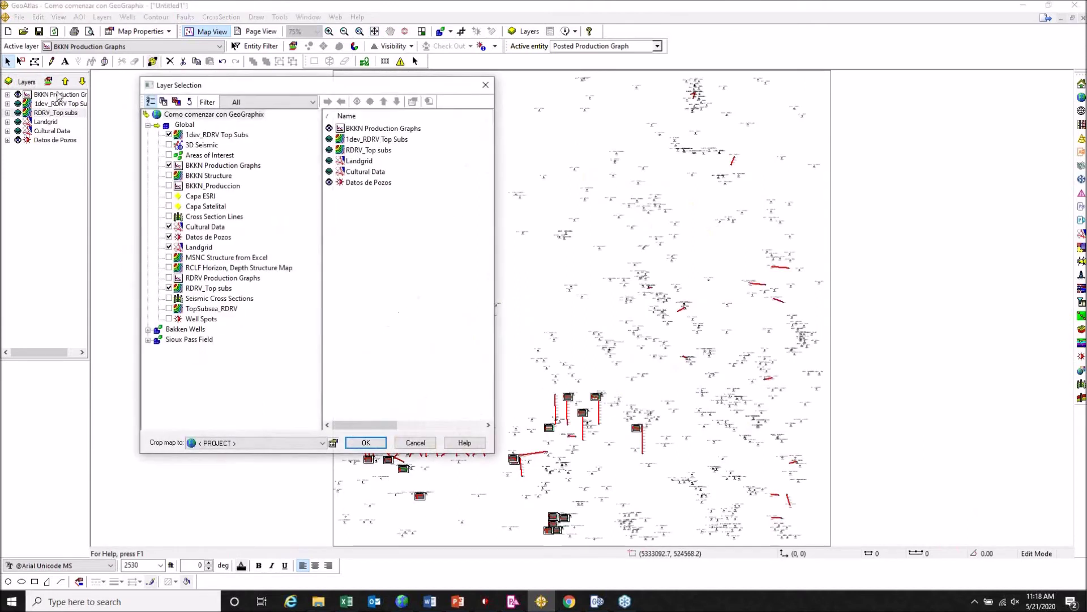
pyautogui.click(208, 278)
pyautogui.click(169, 278)
pyautogui.click(363, 442)
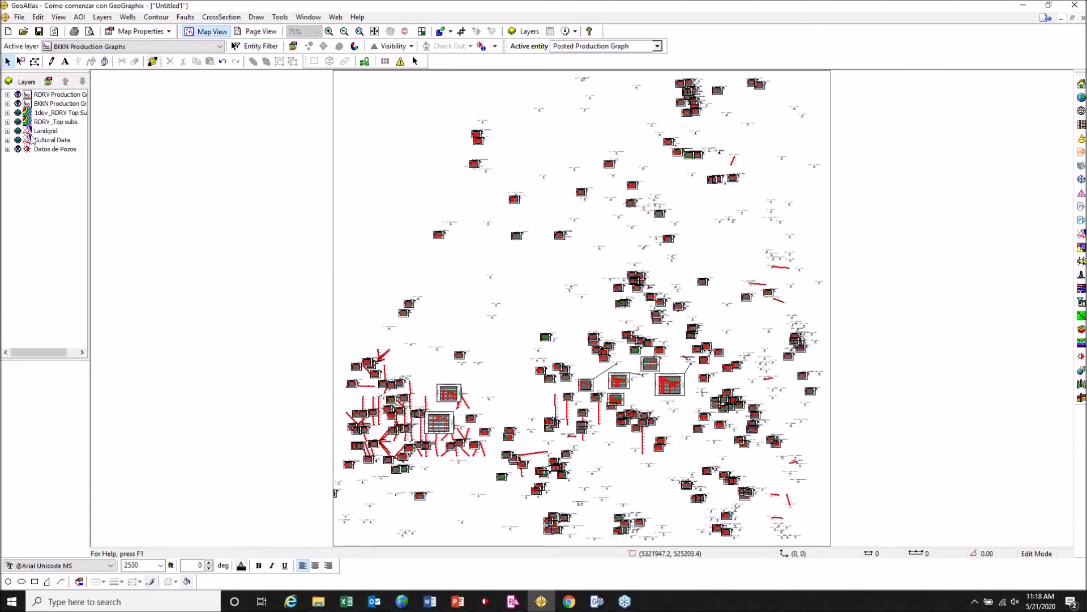
# - Review the RDRV Production Graphs settings without changes, then hide that layer
pyautogui.click(19, 105)
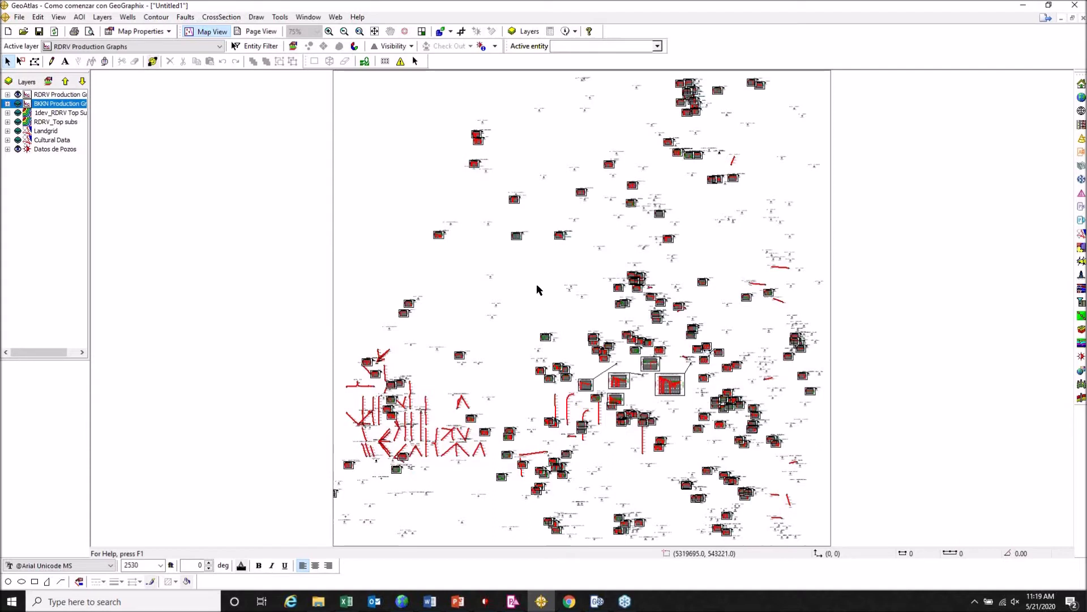
pyautogui.click(63, 95)
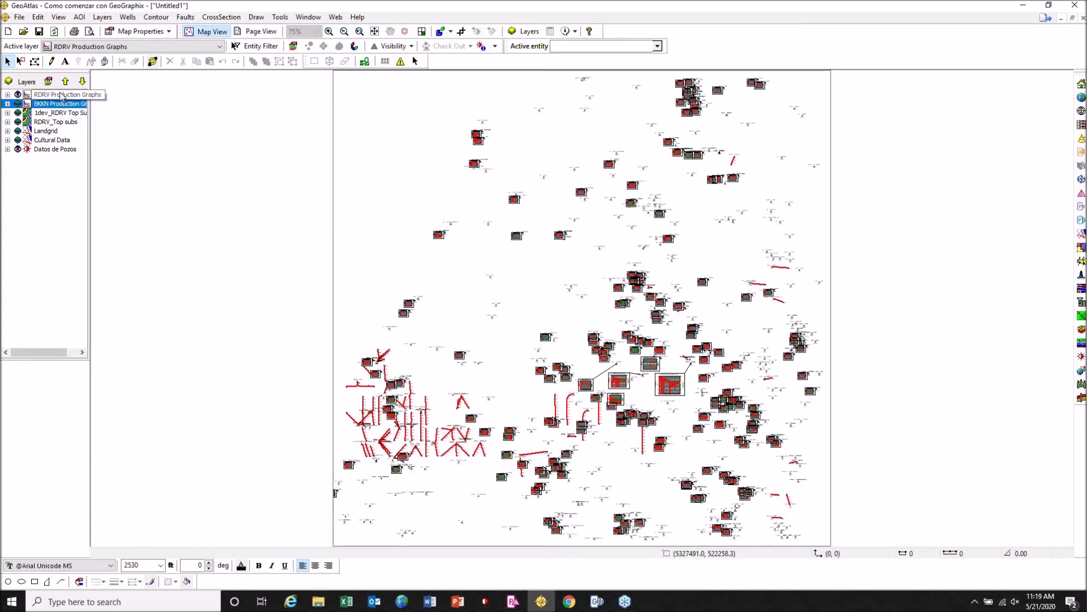
pyautogui.rightClick(72, 101)
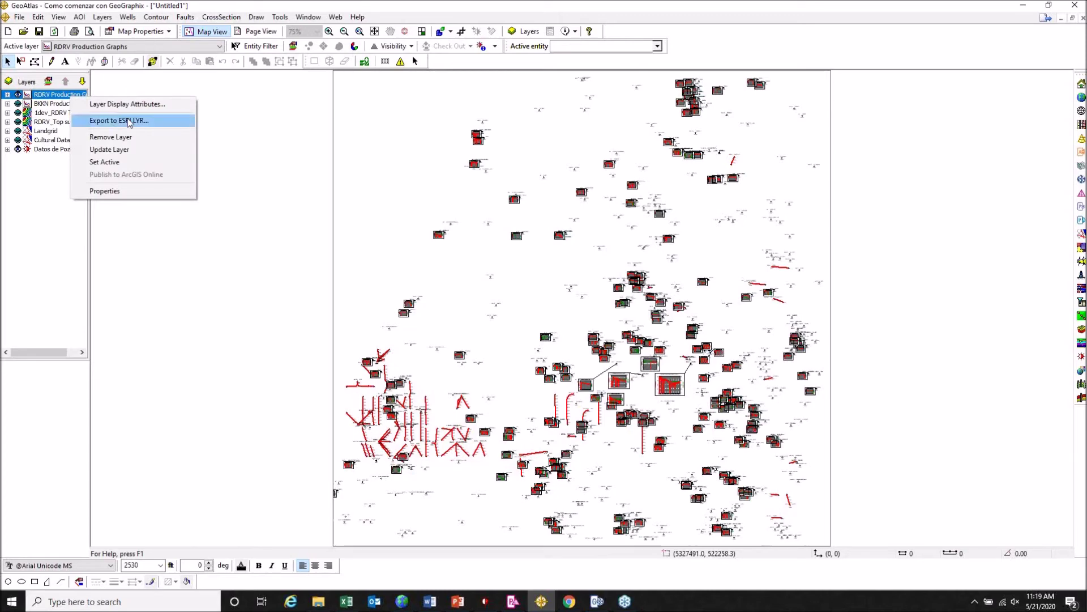
pyautogui.click(113, 149)
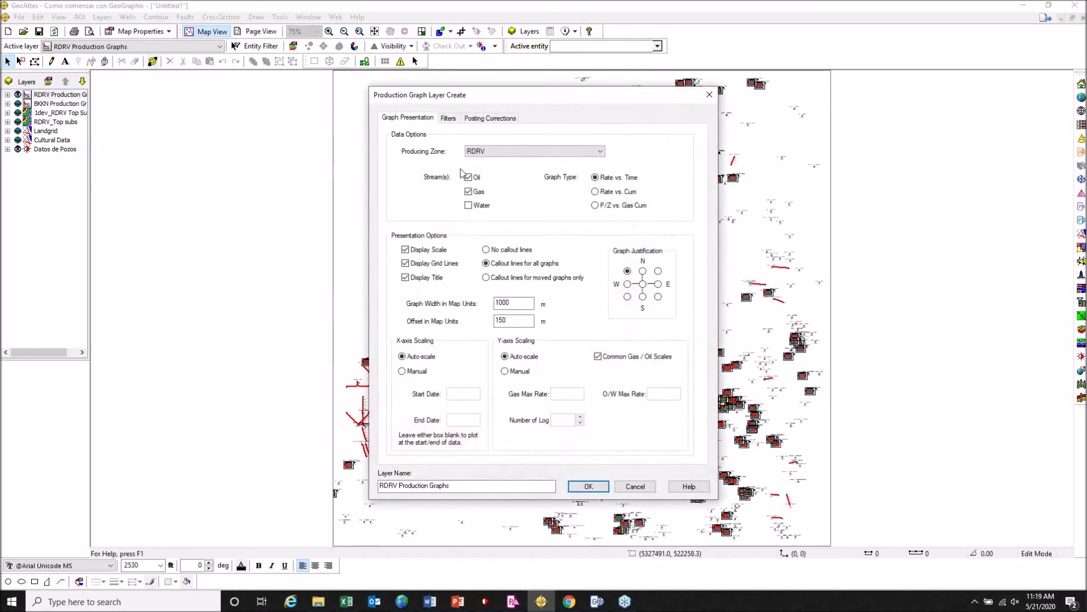
pyautogui.click(535, 153)
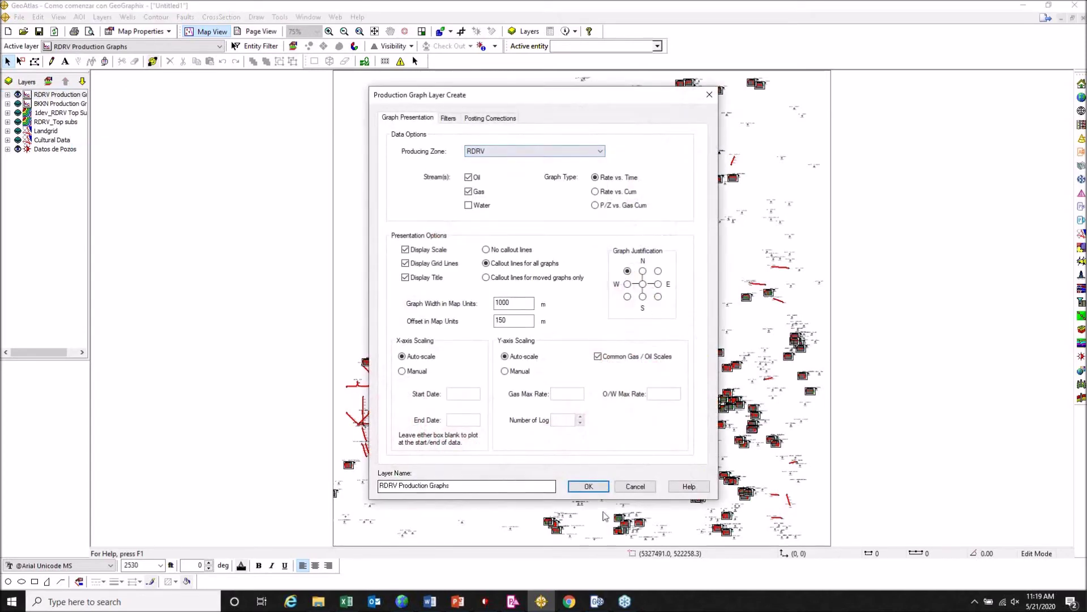
pyautogui.click(636, 486)
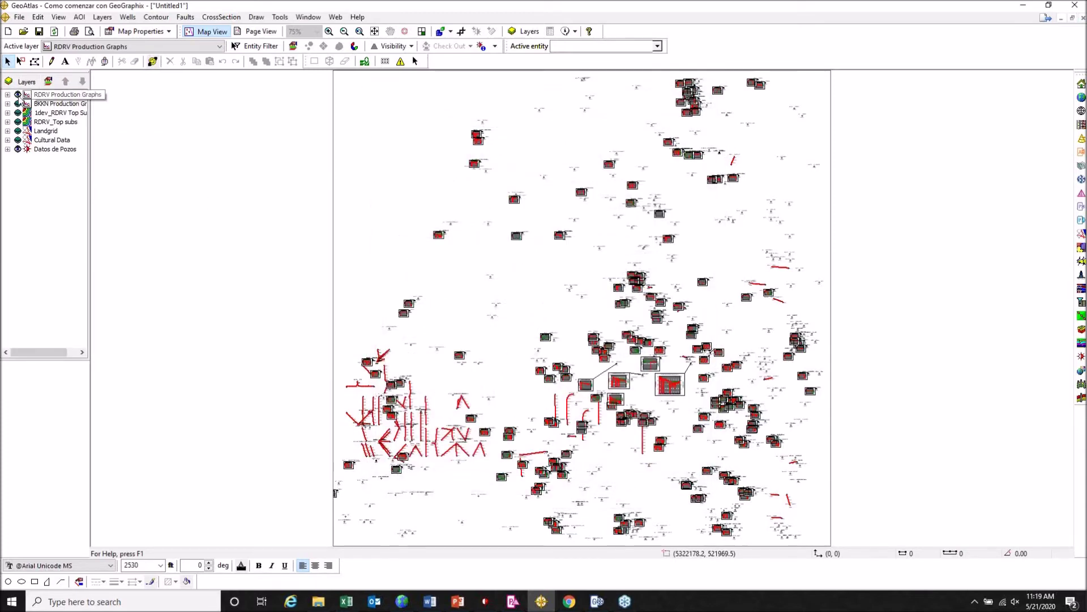
pyautogui.click(18, 95)
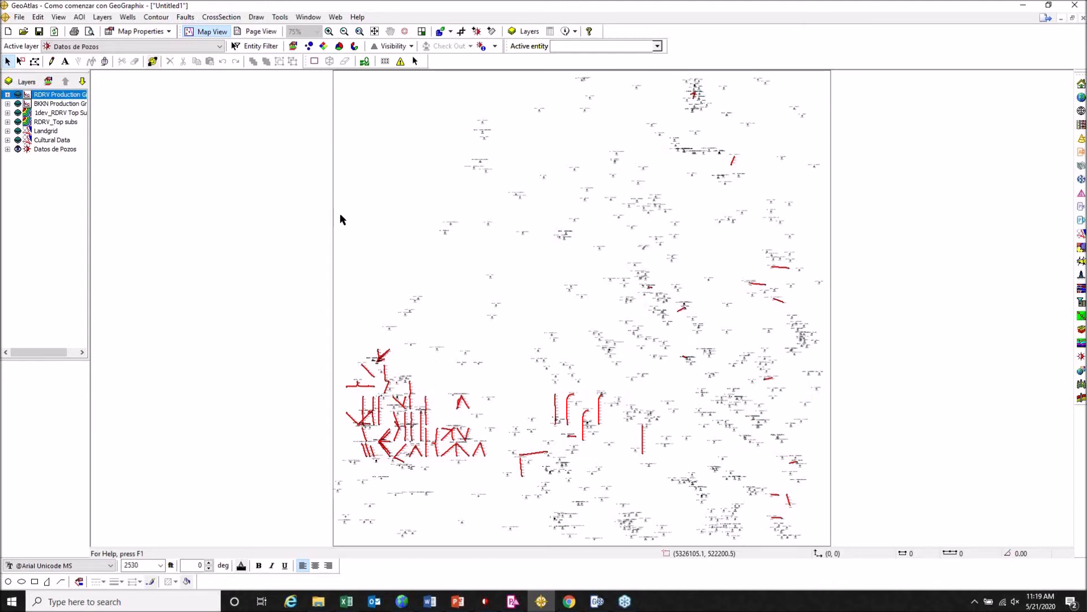
pyautogui.click(55, 149)
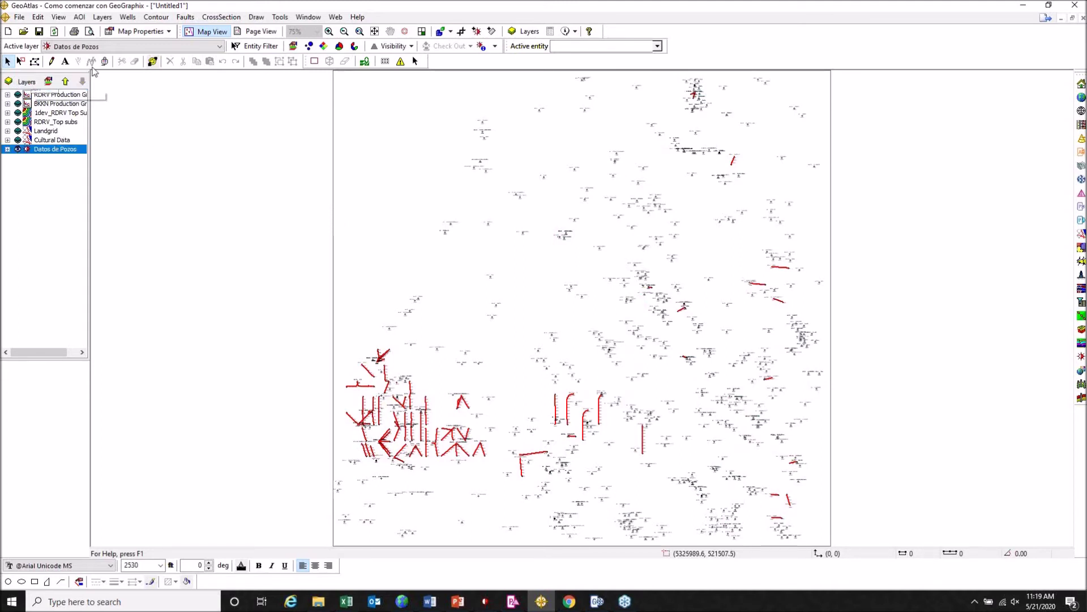
pyautogui.rightClick(75, 150)
pyautogui.click(140, 205)
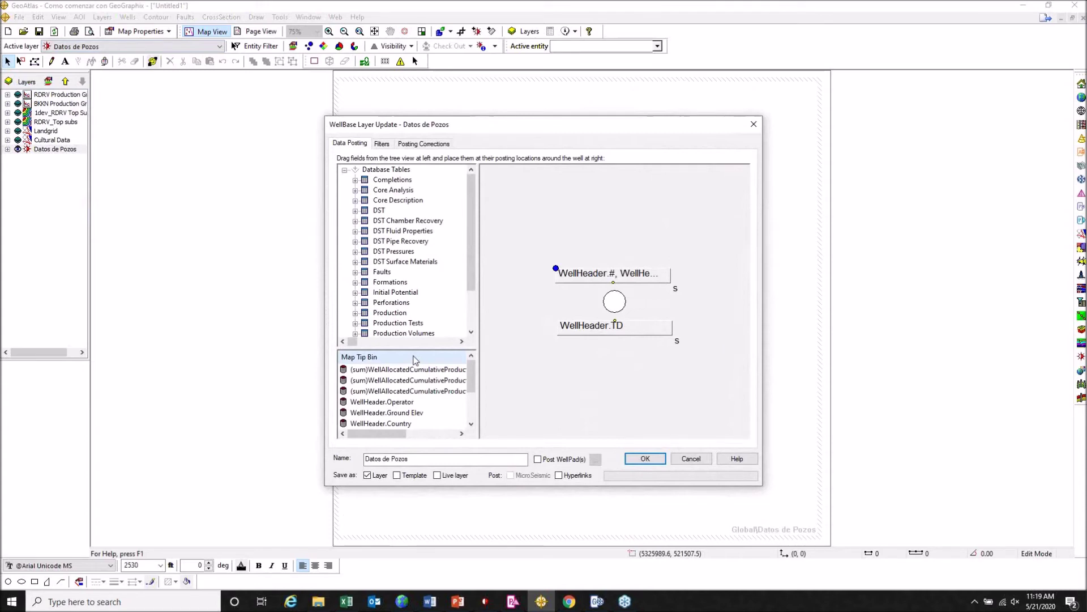
pyautogui.scroll(-2, 363, 266)
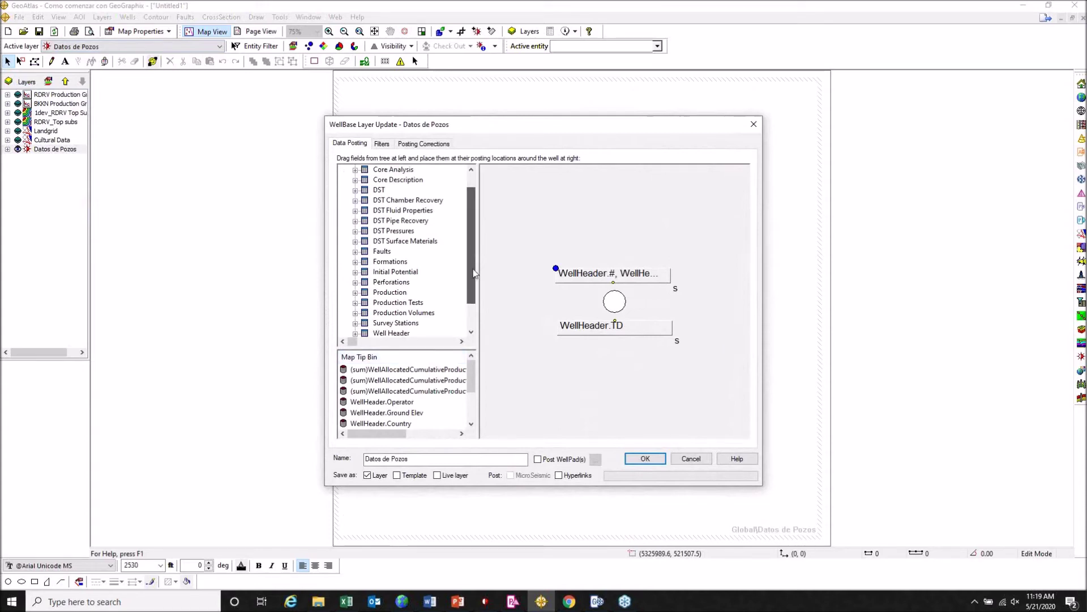
pyautogui.click(355, 262)
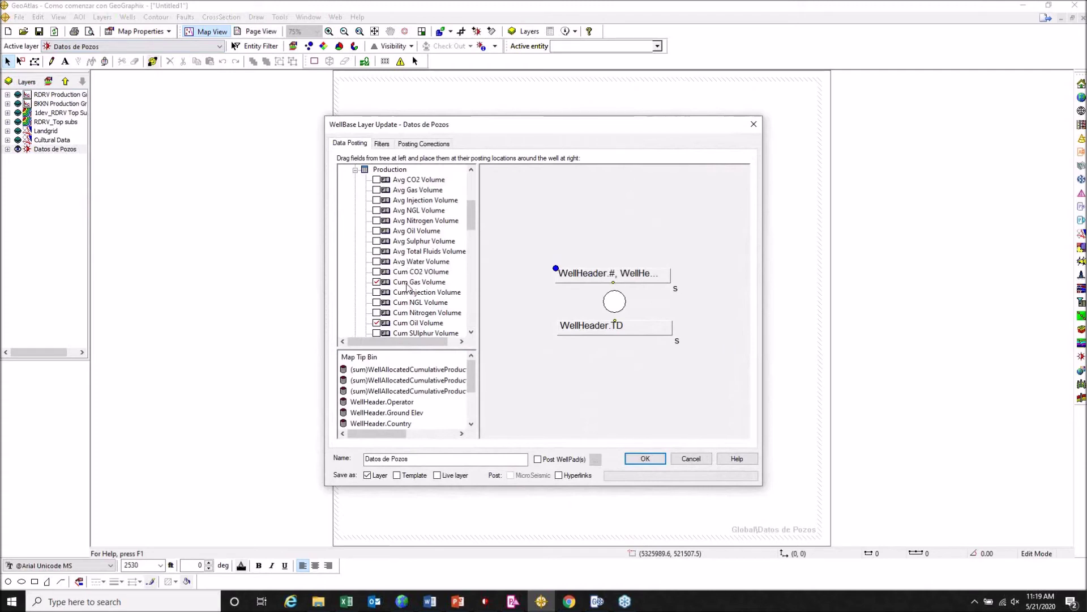
pyautogui.moveTo(408, 282)
pyautogui.mouseDown()
pyautogui.moveTo(412, 370)
pyautogui.moveTo(415, 296)
pyautogui.mouseUp()
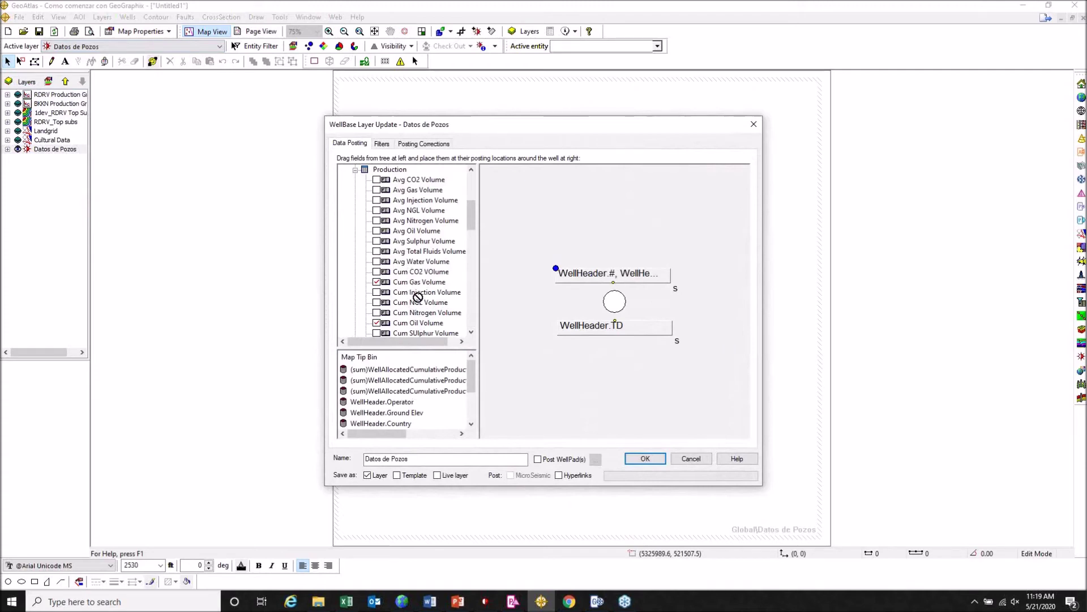
pyautogui.click(688, 458)
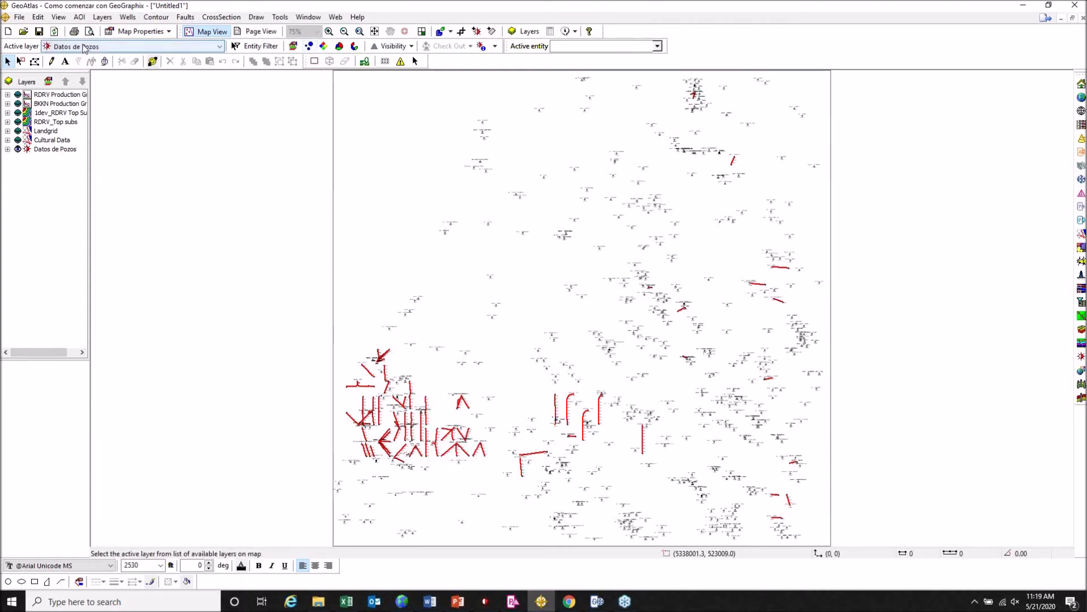
# - Enable bubble symbols for straight wells, sized by Cum Gas Volume, Production
pyautogui.click(311, 45)
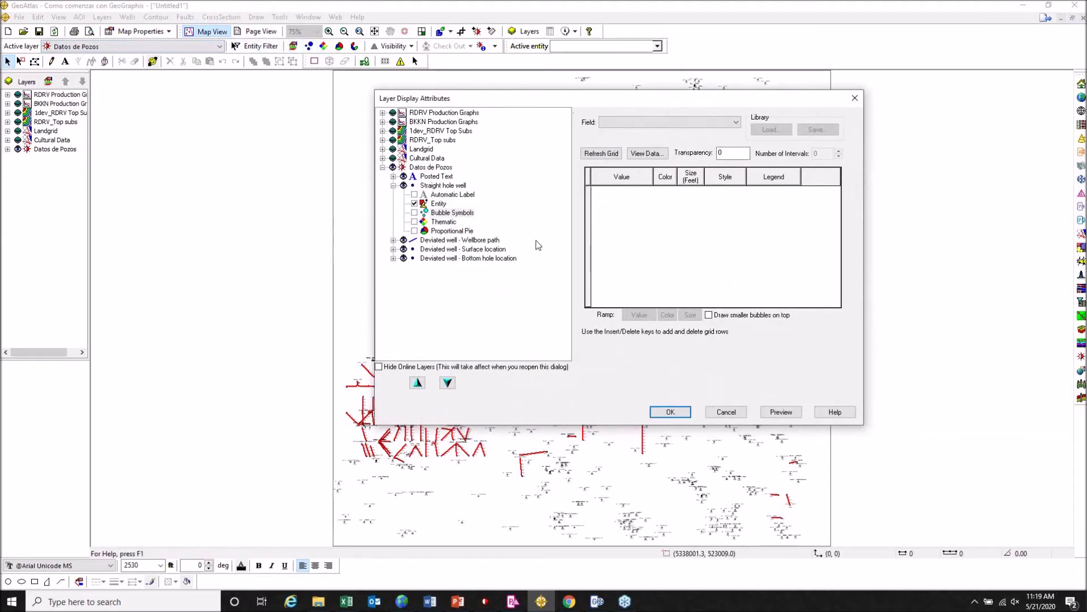
pyautogui.click(435, 213)
pyautogui.click(682, 121)
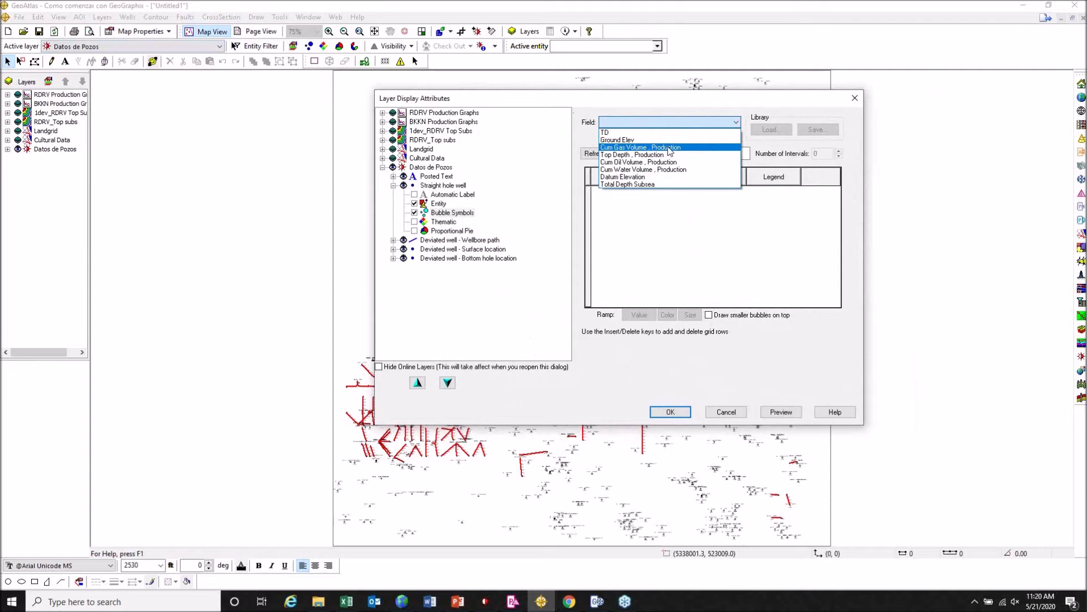
pyautogui.click(669, 147)
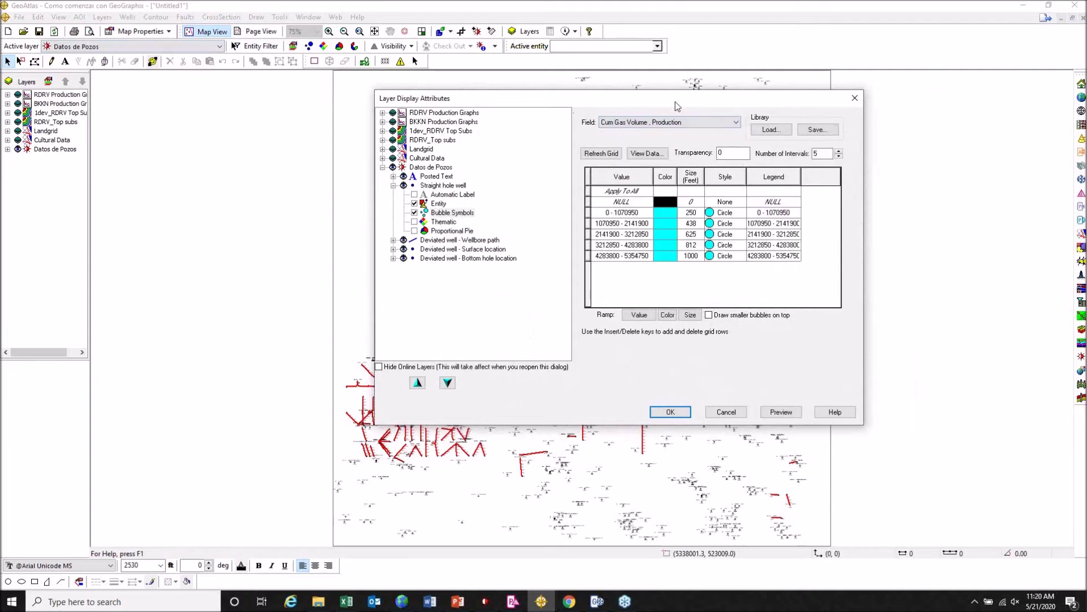
# - Set six value intervals ramped evenly from 0 to 500000
pyautogui.click(842, 151)
pyautogui.click(842, 151)
pyautogui.click(841, 151)
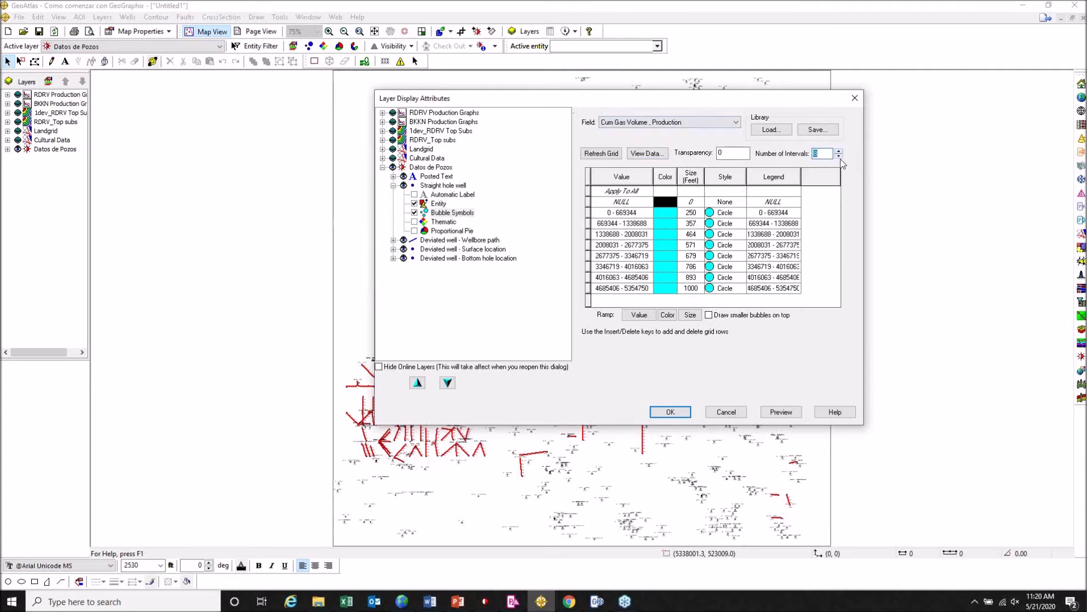
pyautogui.click(841, 157)
pyautogui.click(840, 157)
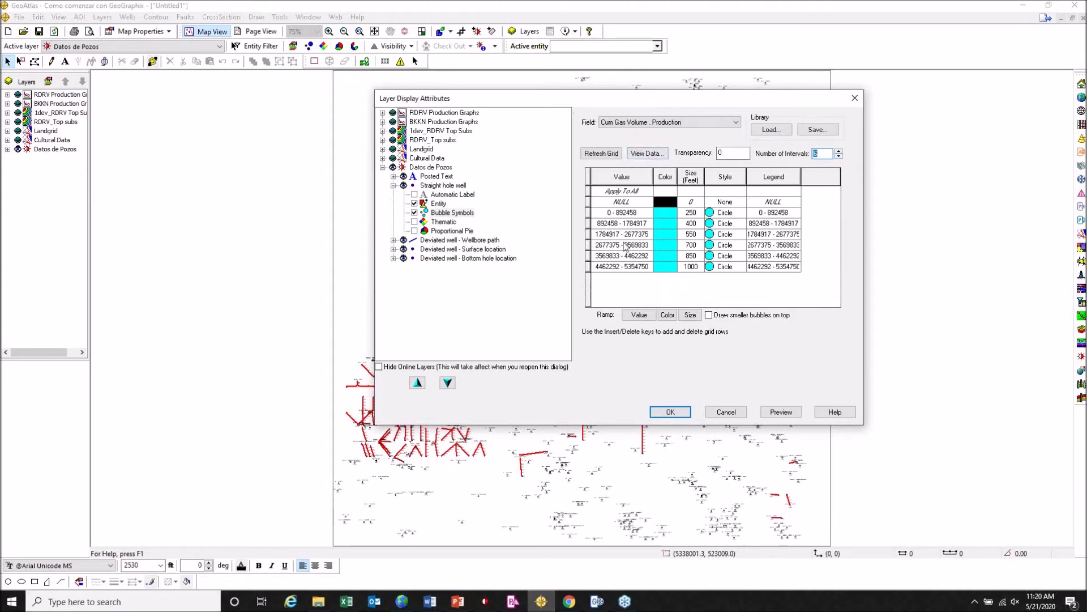
pyautogui.click(631, 214)
pyautogui.write('0')
pyautogui.click(636, 265)
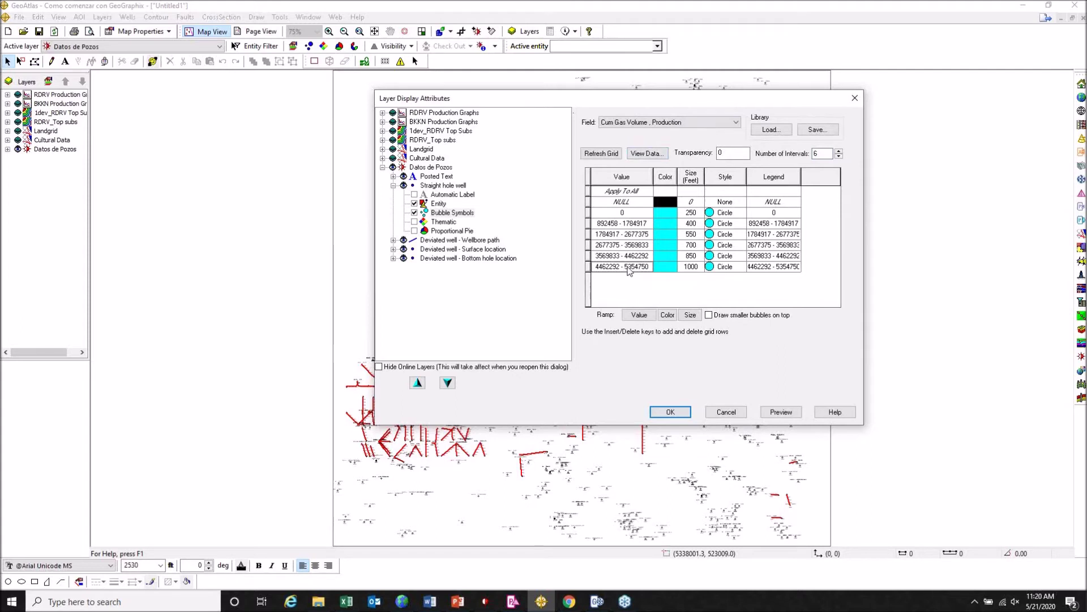
pyautogui.write('500')
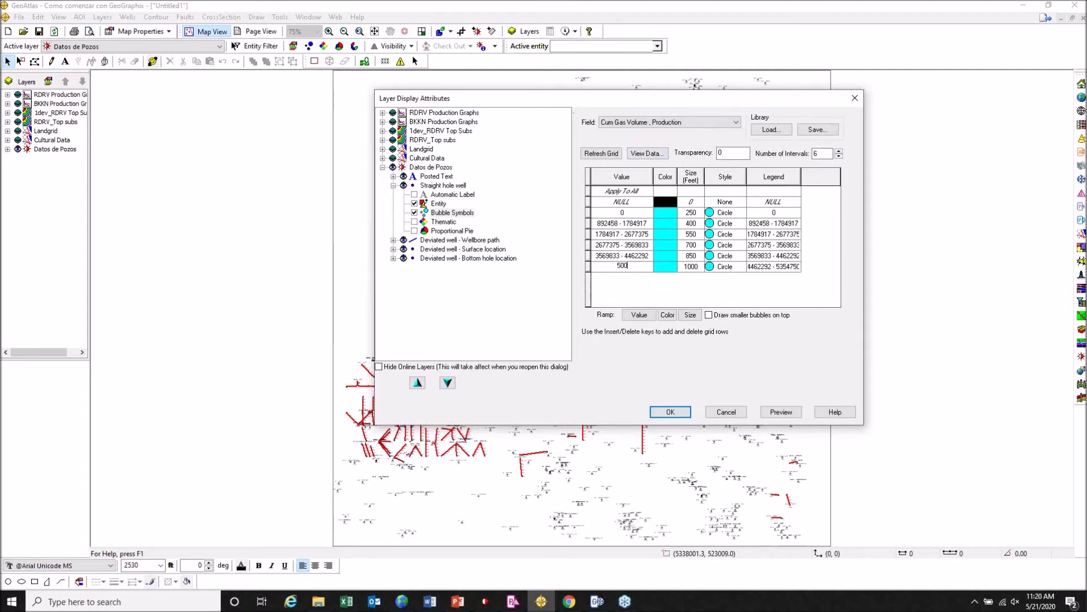
pyautogui.write('000')
pyautogui.click(638, 317)
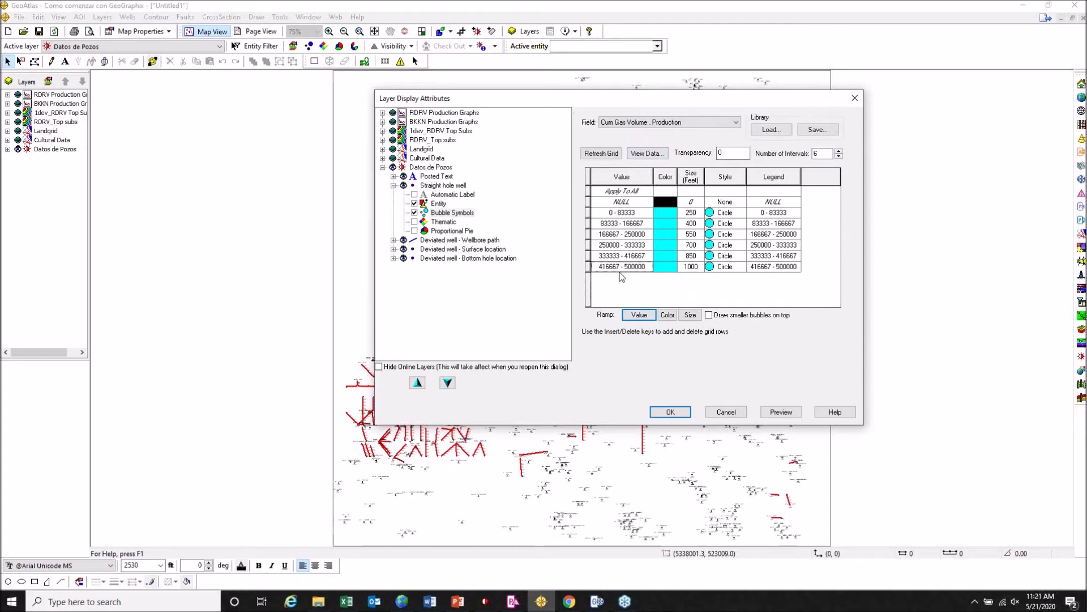
# - Ramp the bubble colours from yellow for the lowest range to magenta for the highest
pyautogui.click(669, 213)
pyautogui.click(672, 213)
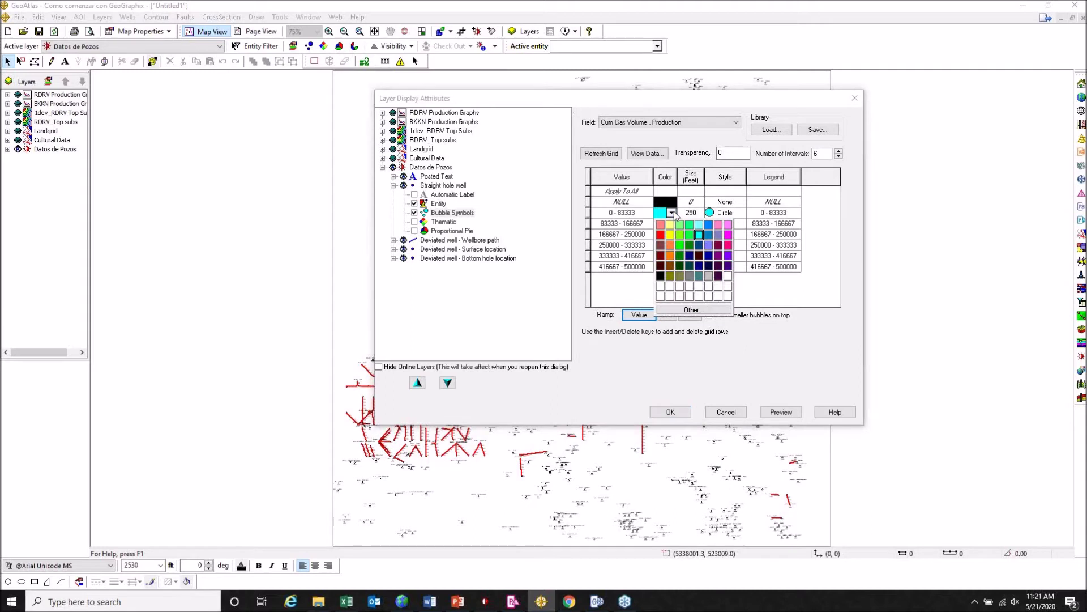
pyautogui.click(670, 234)
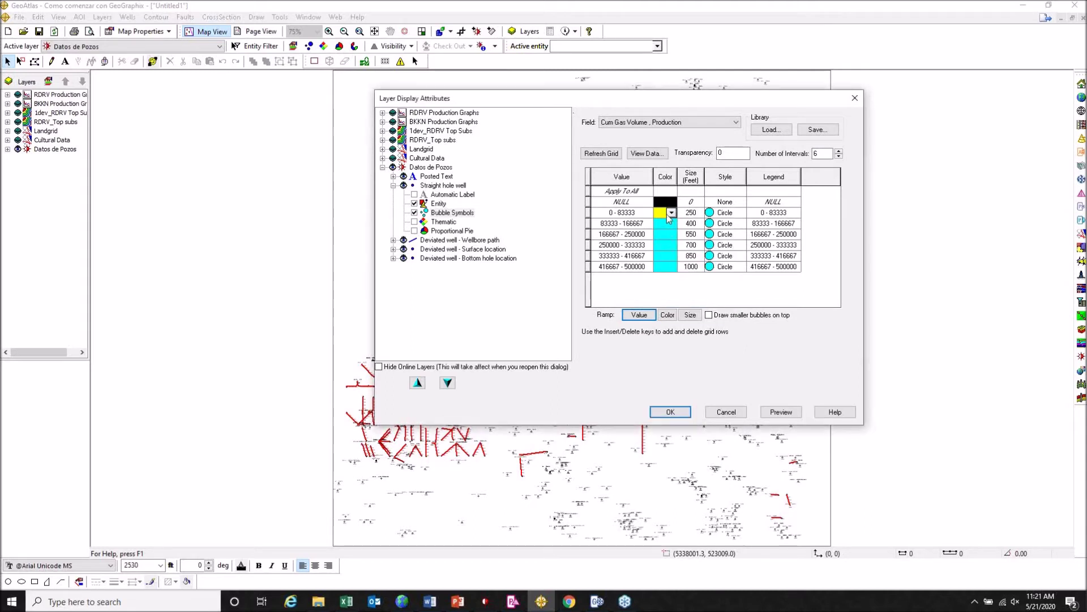
pyautogui.click(668, 267)
pyautogui.click(672, 267)
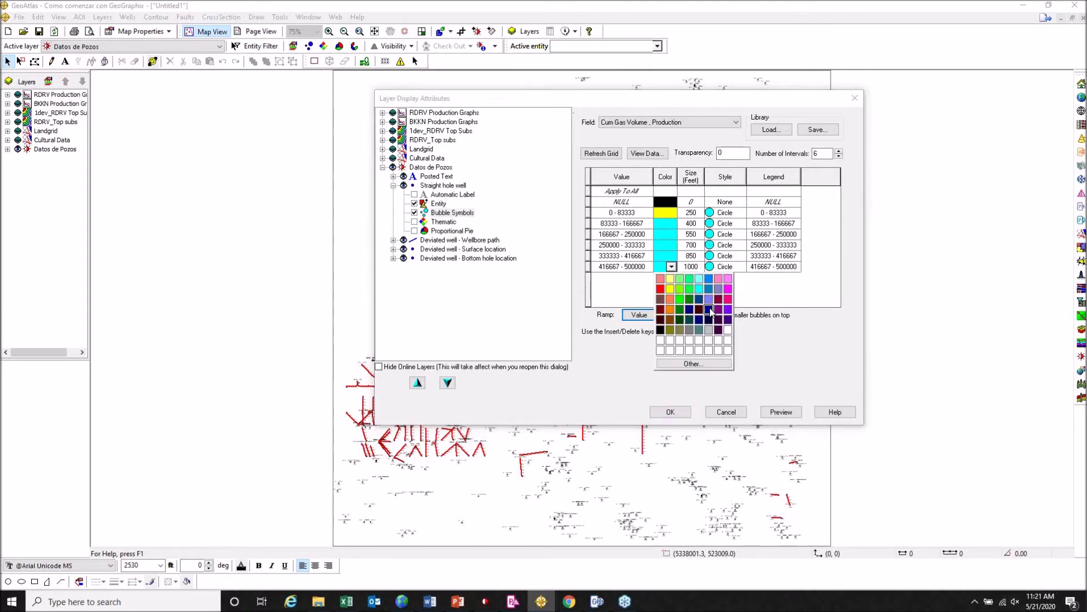
pyautogui.click(728, 299)
pyautogui.click(668, 315)
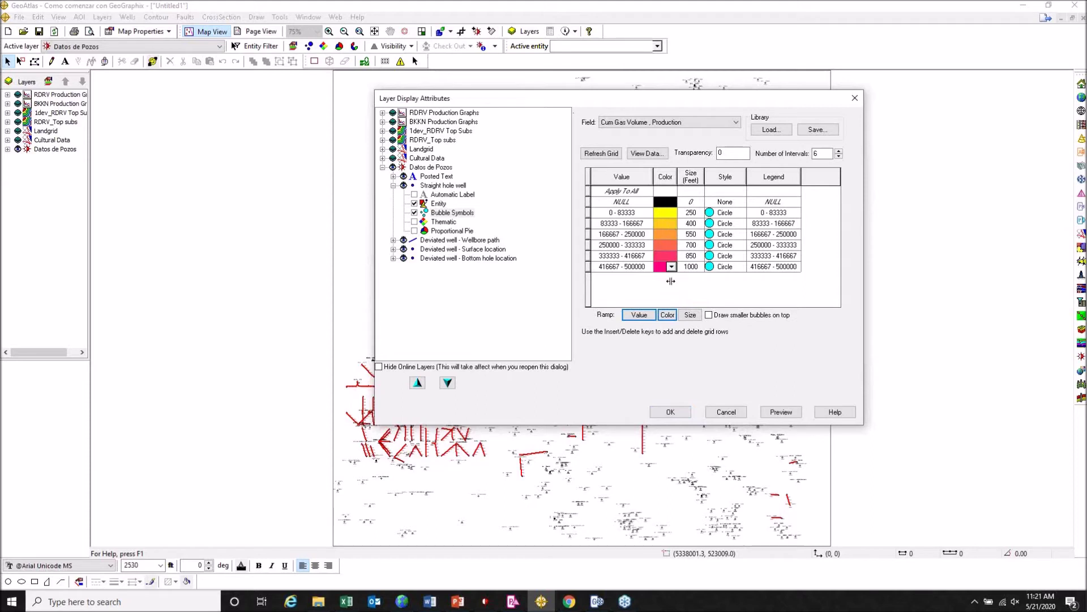
# - Ramp bubble sizes from 500 to 5000, drawing smaller bubbles on top
pyautogui.click(694, 216)
pyautogui.write('500')
pyautogui.click(698, 269)
pyautogui.write('5000')
pyautogui.click(694, 316)
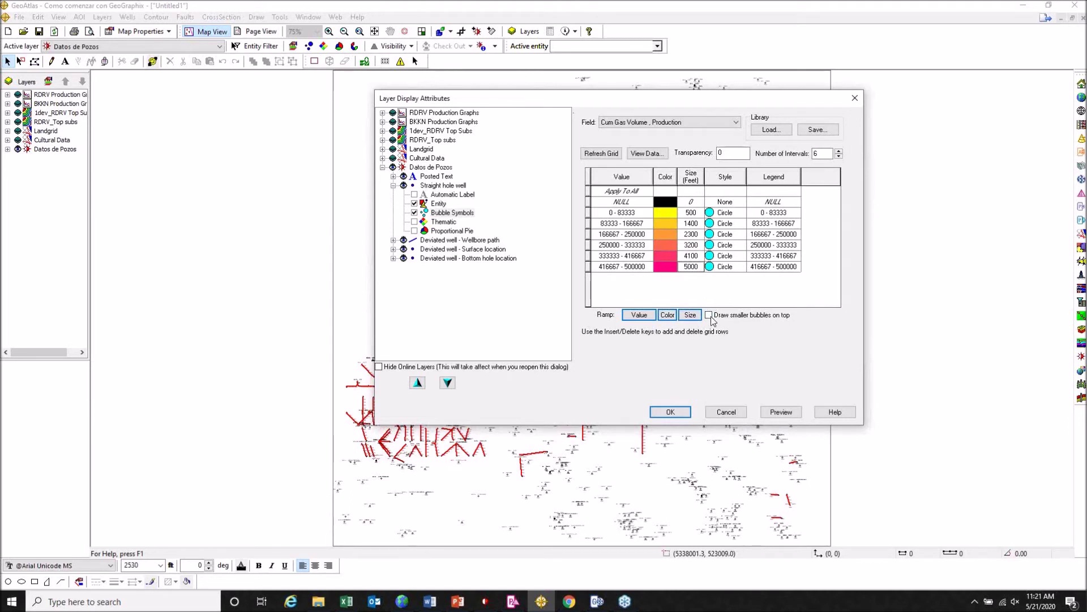
pyautogui.click(709, 316)
# - Use circle bubble style, apply the settings, and copy them to deviated wells
pyautogui.click(739, 217)
pyautogui.click(742, 213)
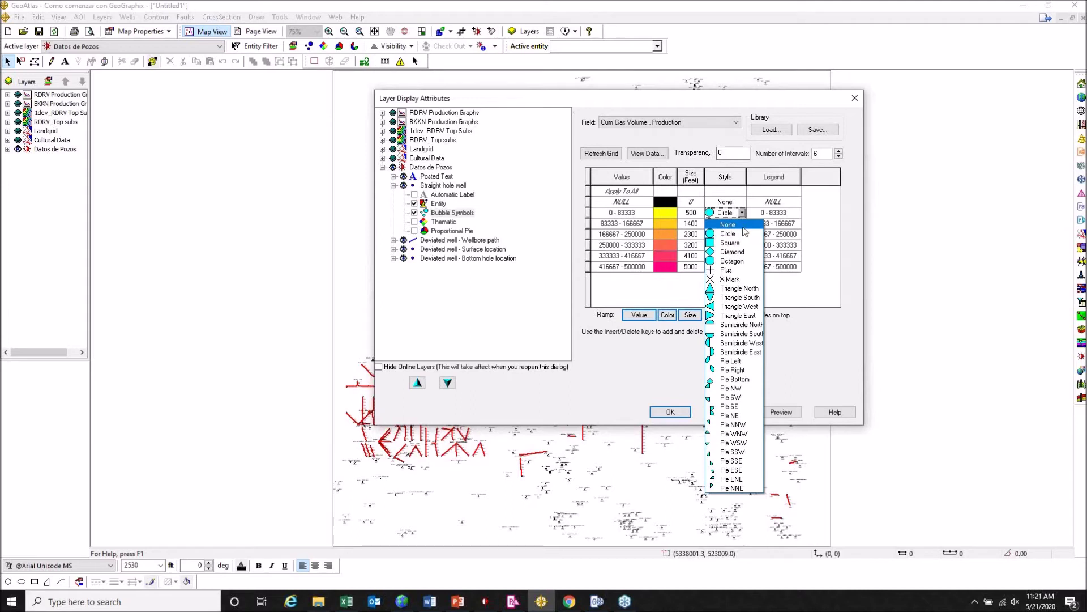
pyautogui.click(737, 225)
pyautogui.click(742, 212)
pyautogui.click(731, 234)
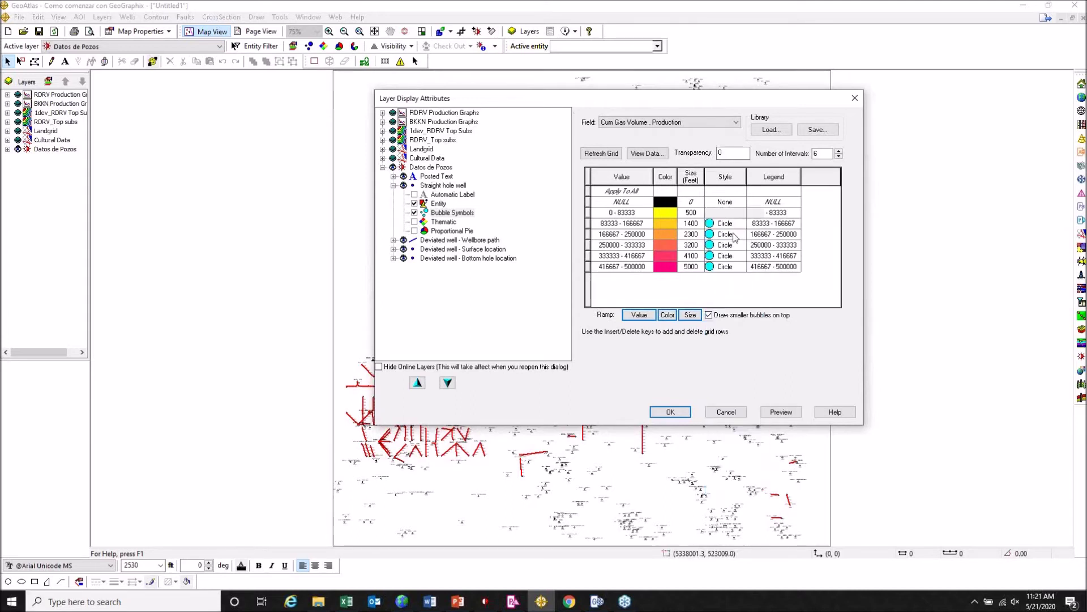
pyautogui.click(670, 412)
pyautogui.click(556, 283)
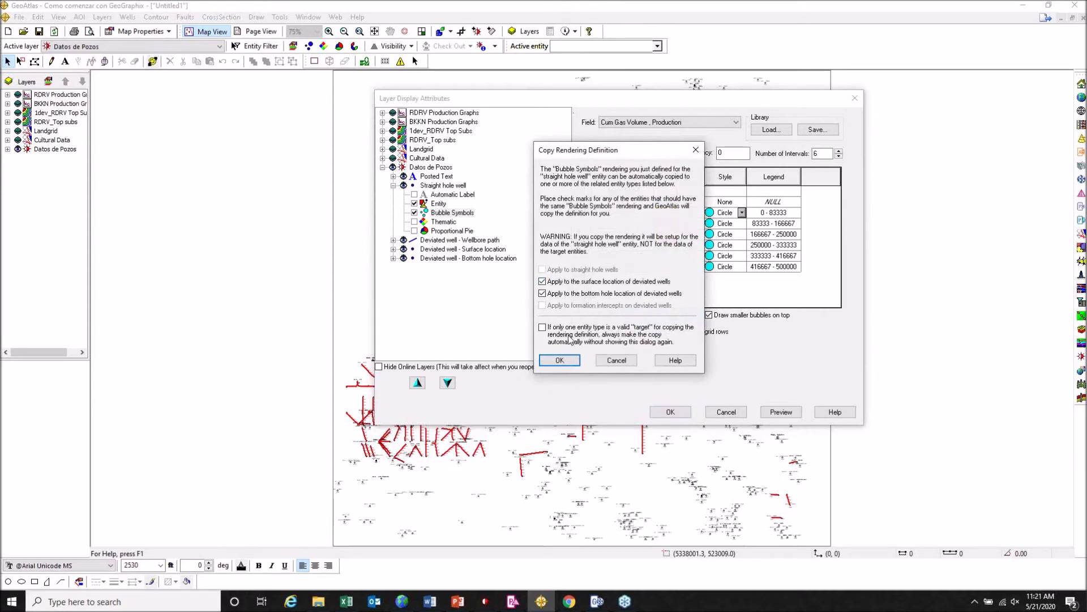
pyautogui.click(561, 360)
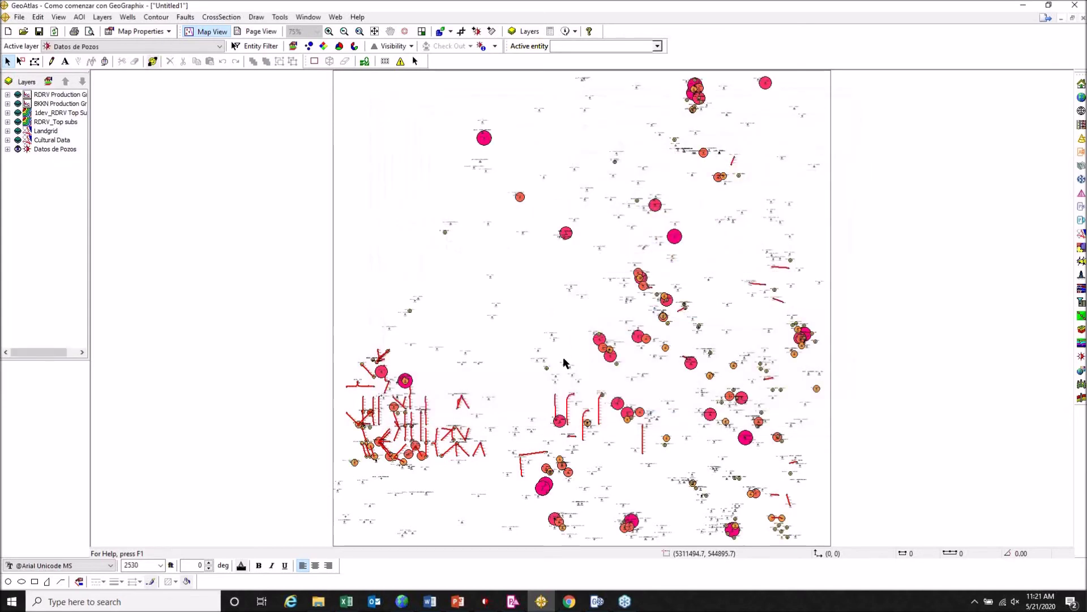
# - Zoom into the lower-right wells to inspect the bubbles, then return to full extent
pyautogui.click(329, 31)
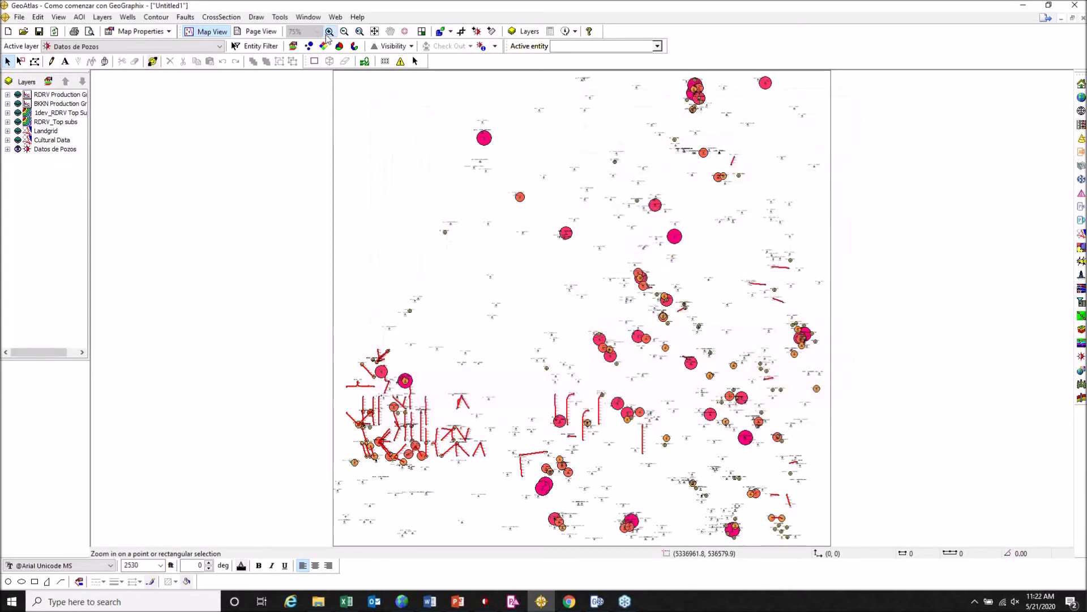
pyautogui.moveTo(663, 358); pyautogui.dragTo(810, 477)
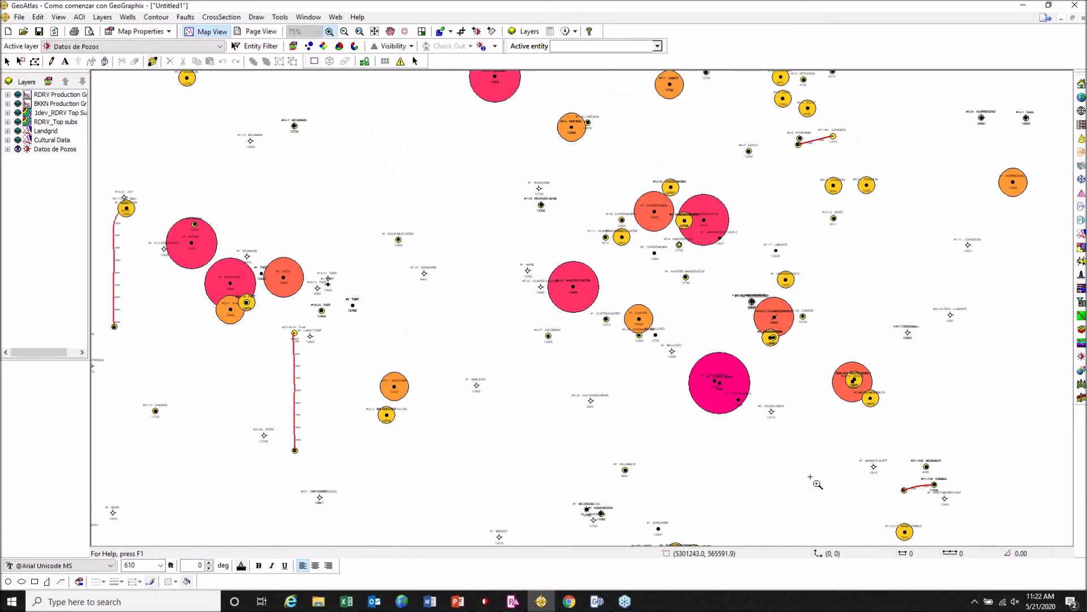
pyautogui.click(375, 31)
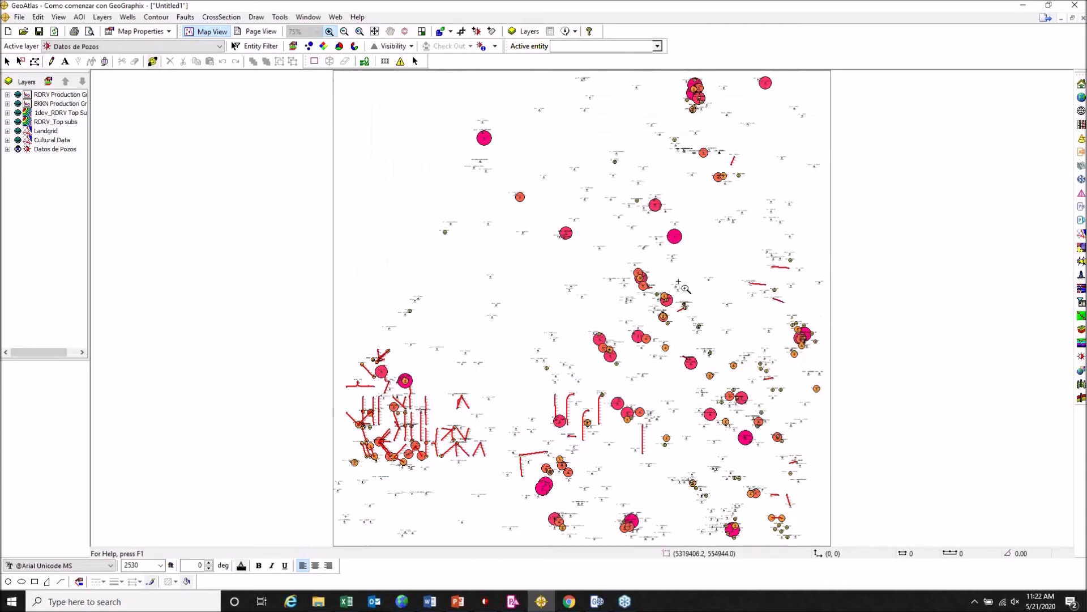
pyautogui.click(62, 149)
pyautogui.rightClick(62, 149)
pyautogui.click(115, 155)
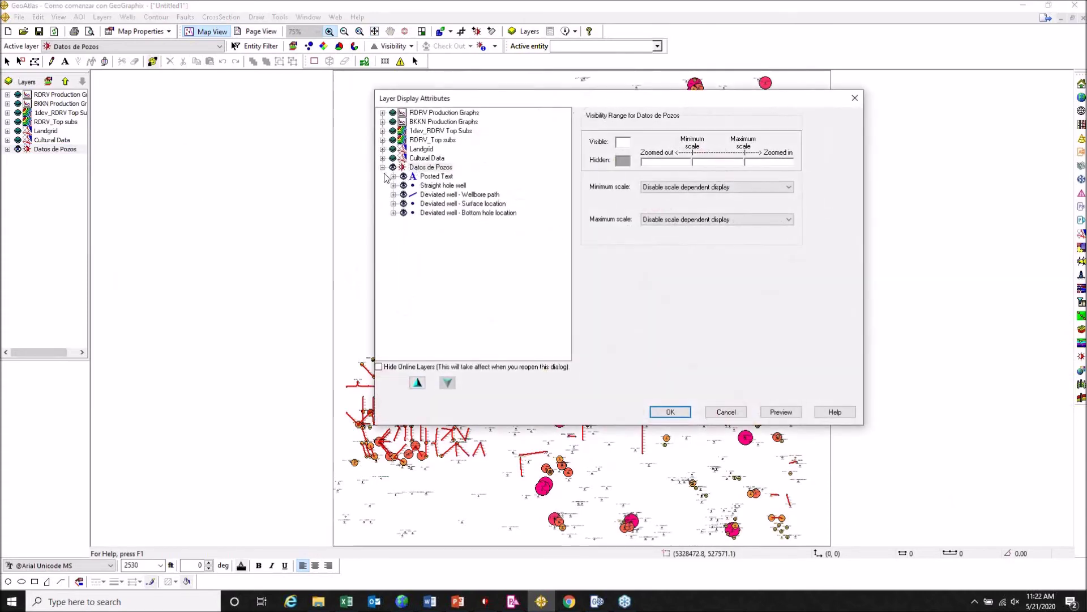
pyautogui.click(393, 186)
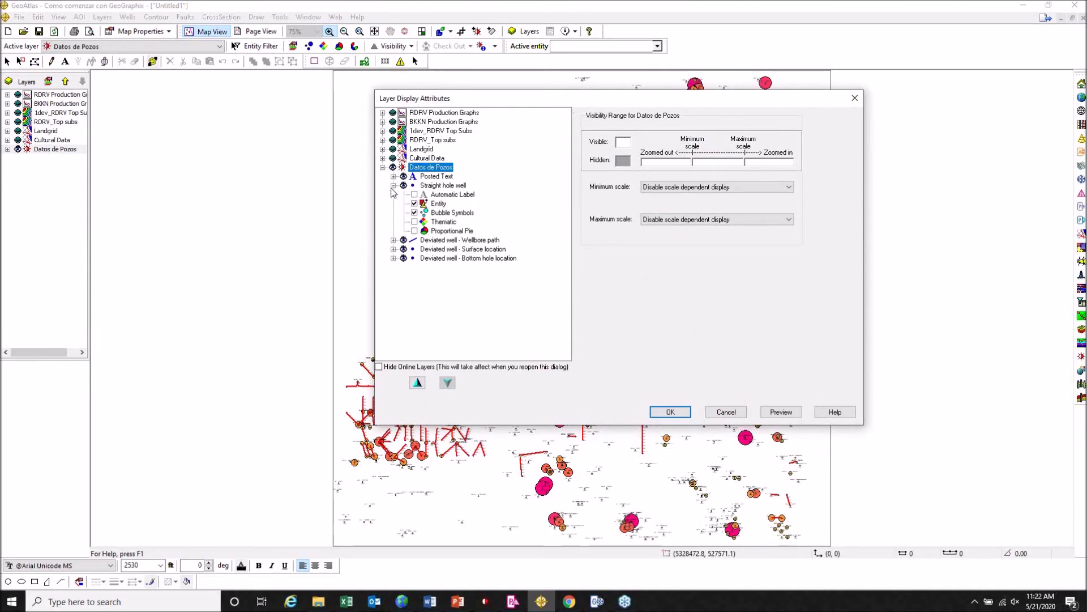
pyautogui.click(451, 214)
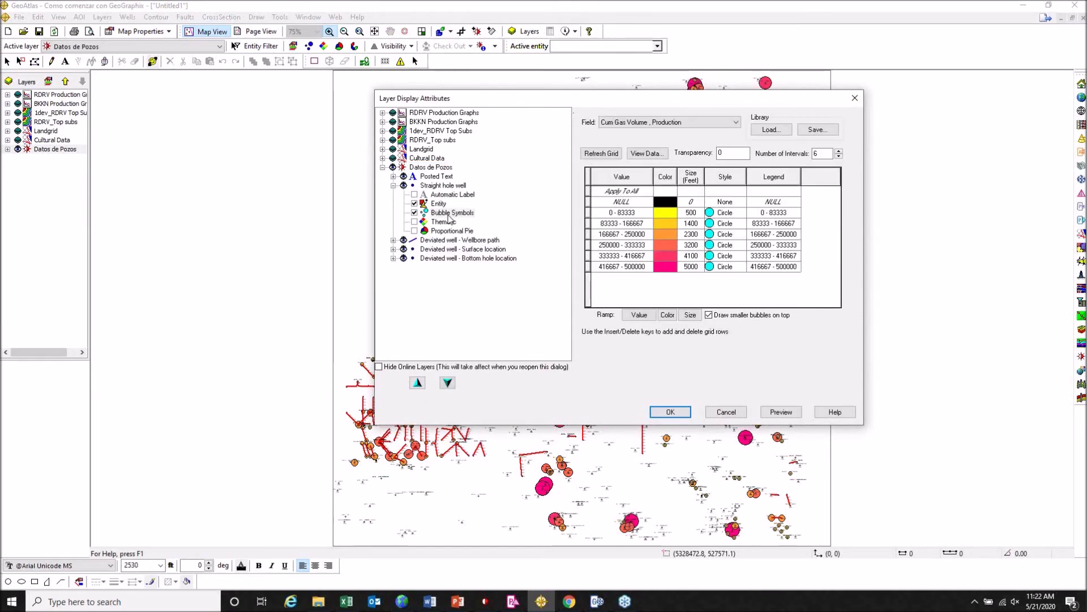
pyautogui.click(692, 121)
pyautogui.click(692, 121)
pyautogui.click(856, 99)
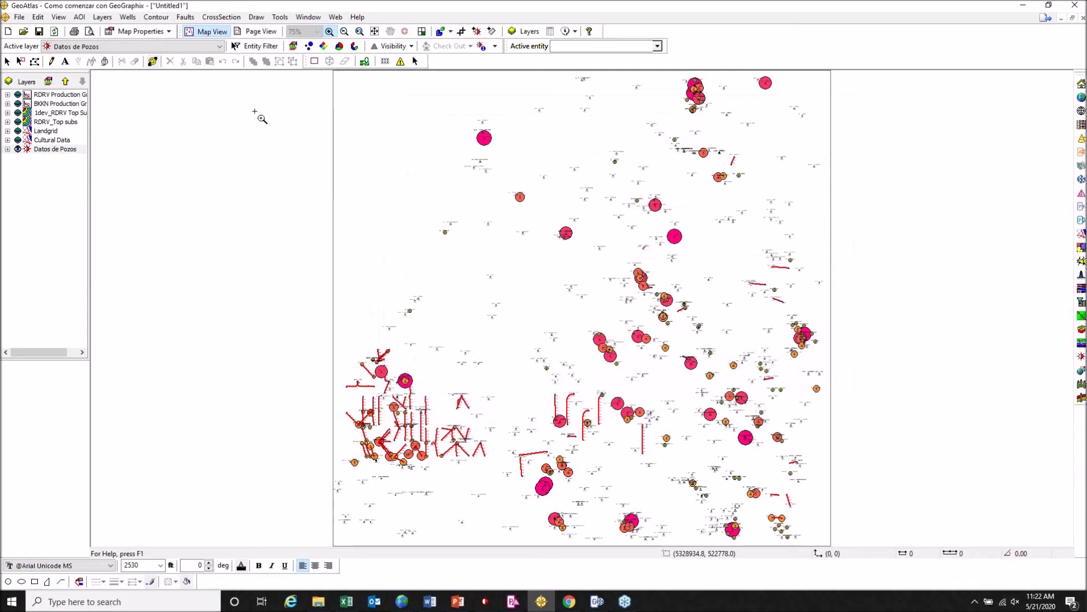
pyautogui.click(331, 31)
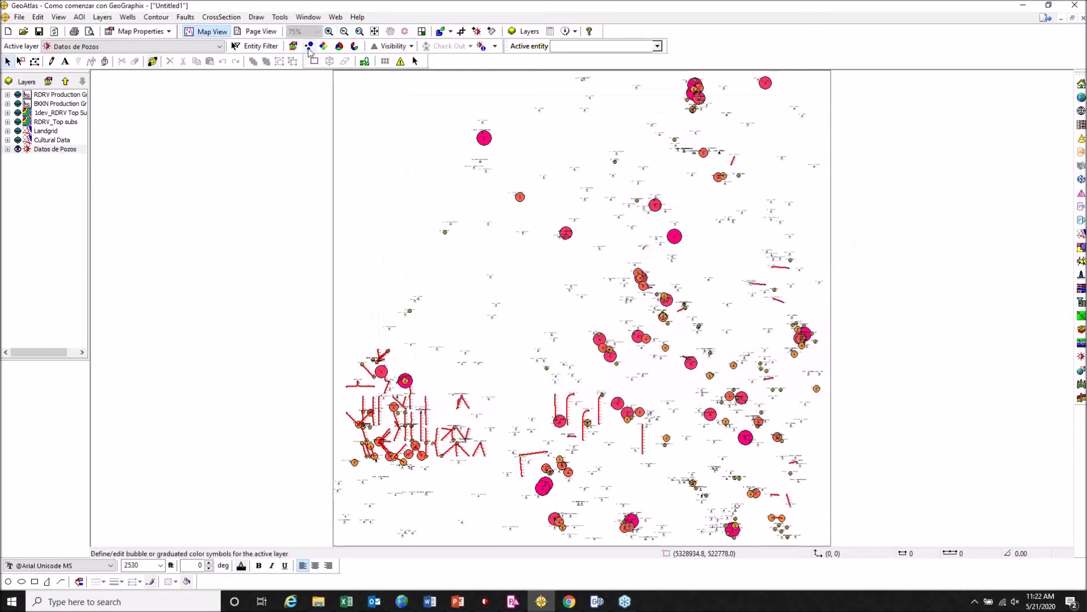
# - Turn off bubble symbols for straight wells and switch to proportional pie settings
pyautogui.click(340, 47)
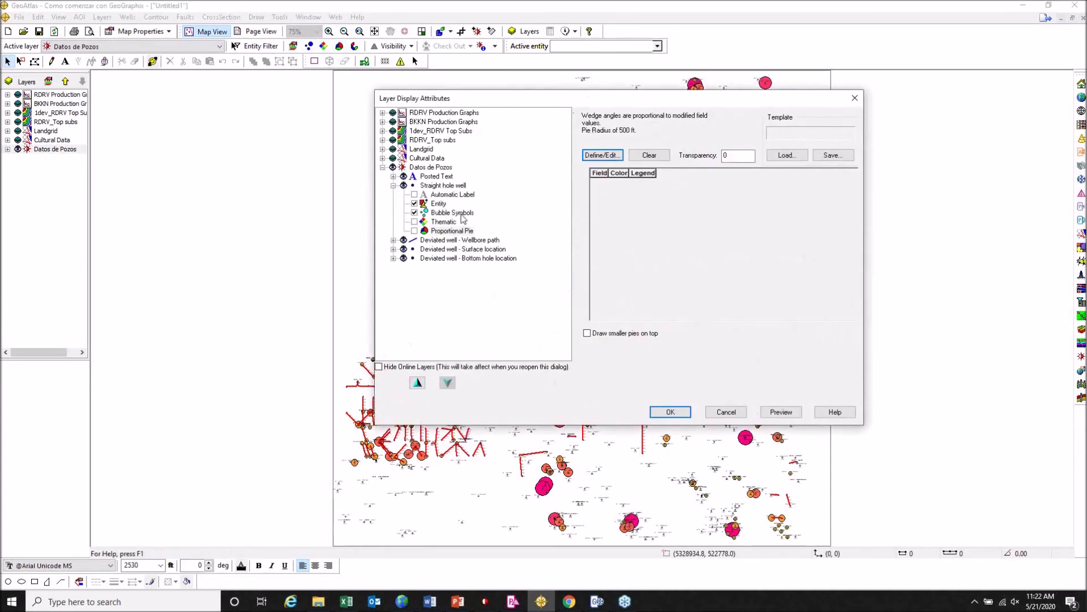
pyautogui.click(440, 213)
pyautogui.click(414, 213)
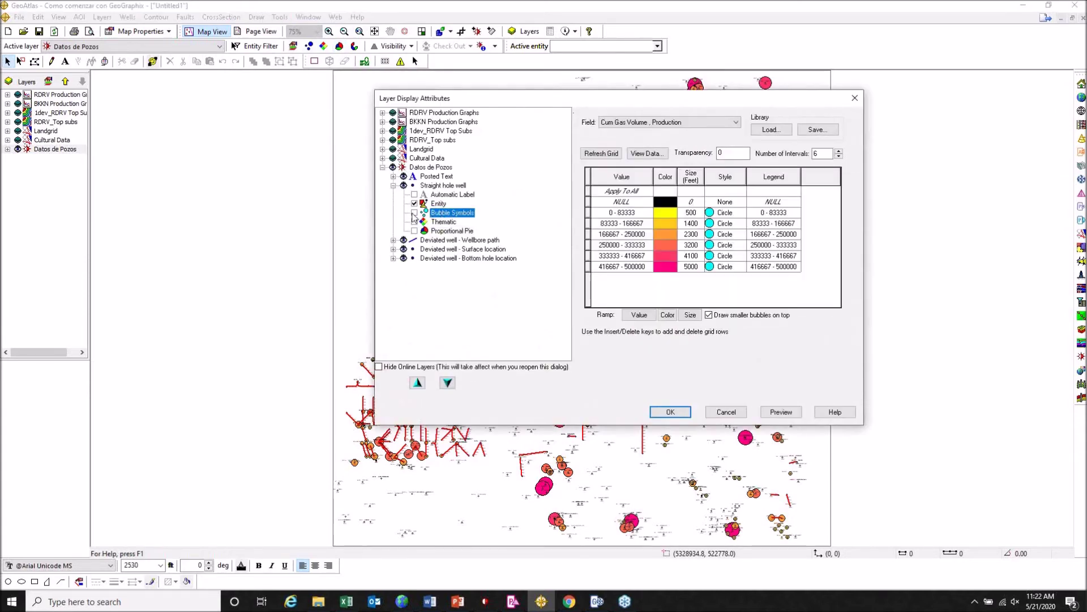
pyautogui.click(445, 232)
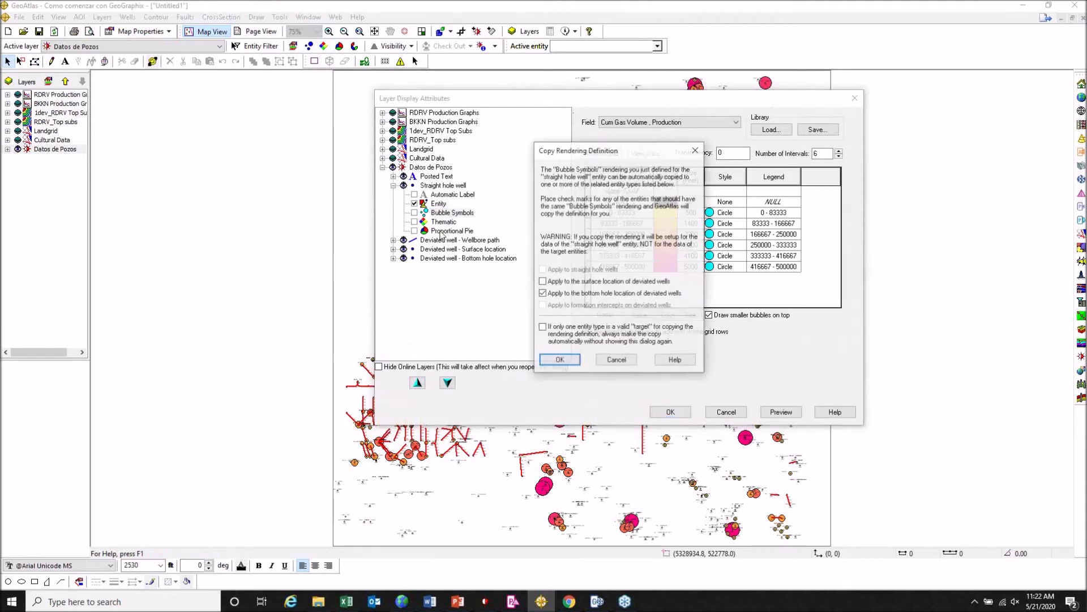
pyautogui.click(559, 361)
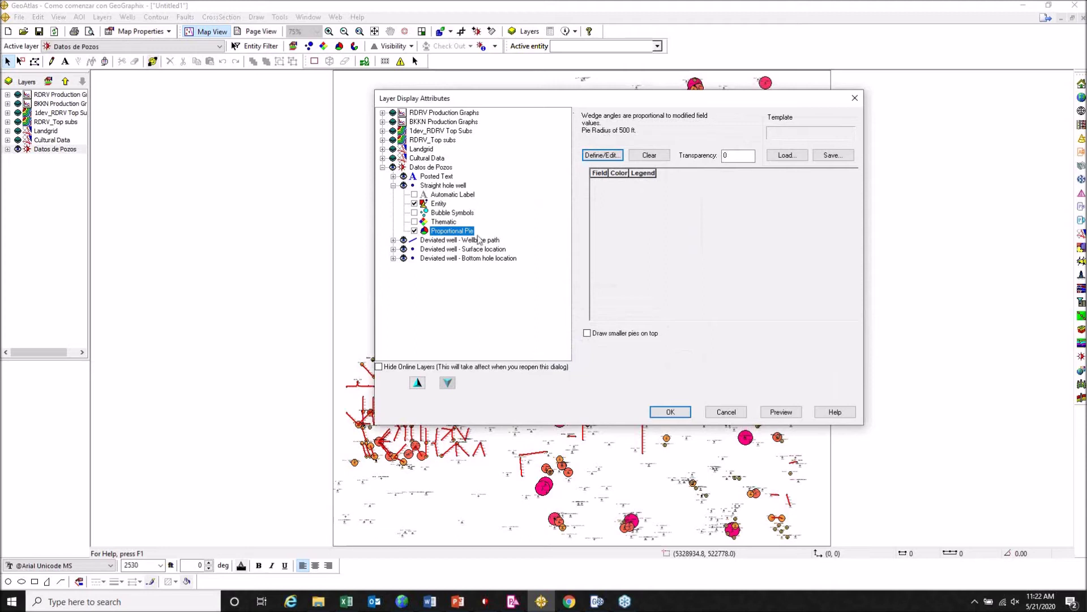
# - Add Cum Water Volume, Cum Oil Volume and Cum Gas Volume as pie wedges
pyautogui.click(608, 159)
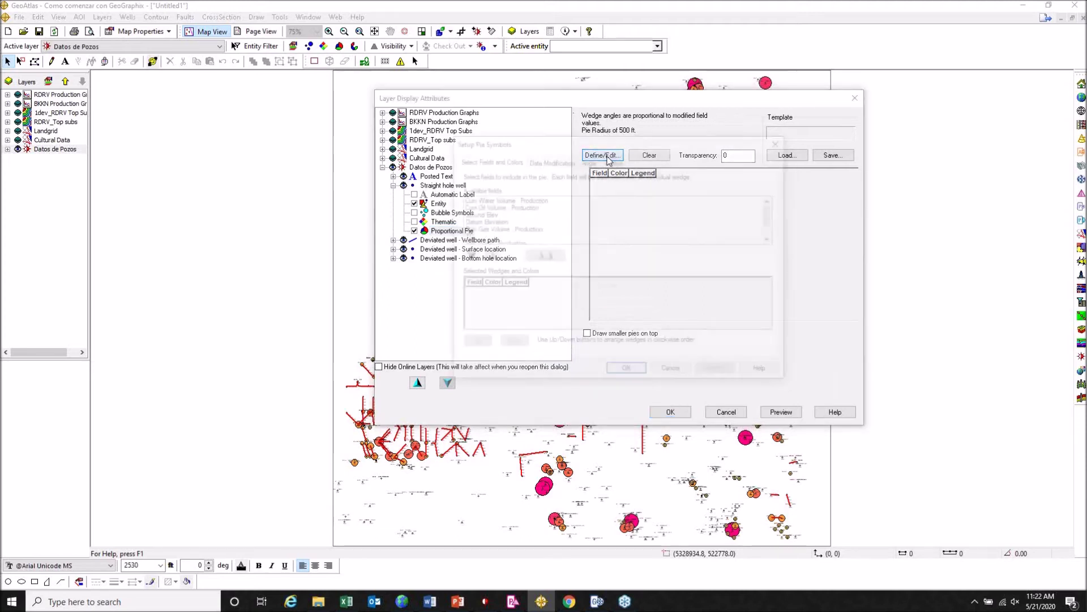
pyautogui.moveTo(603, 141); pyautogui.dragTo(761, 108)
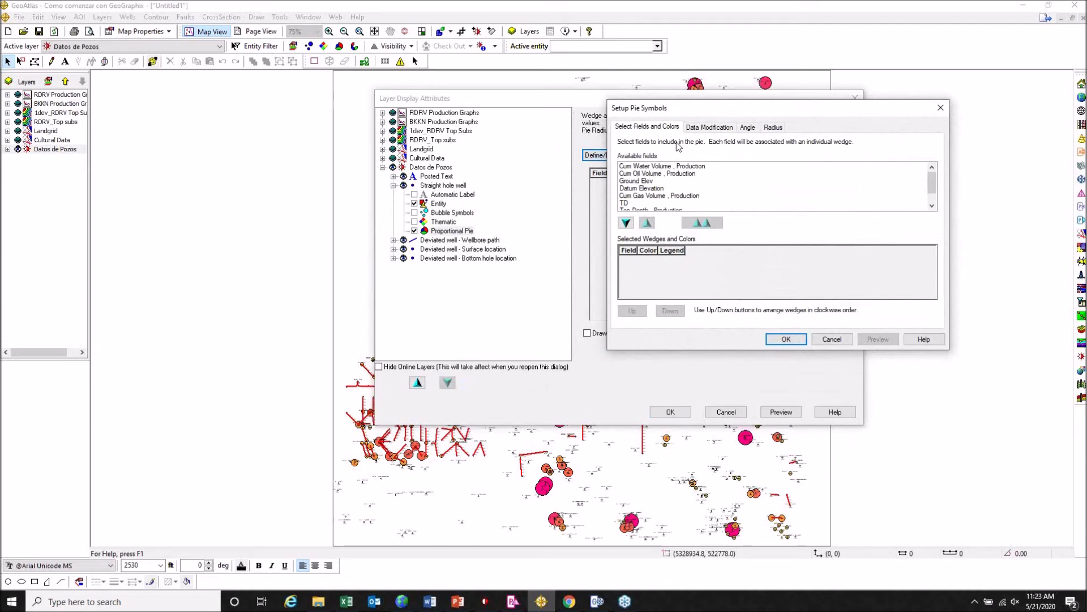
pyautogui.click(684, 168)
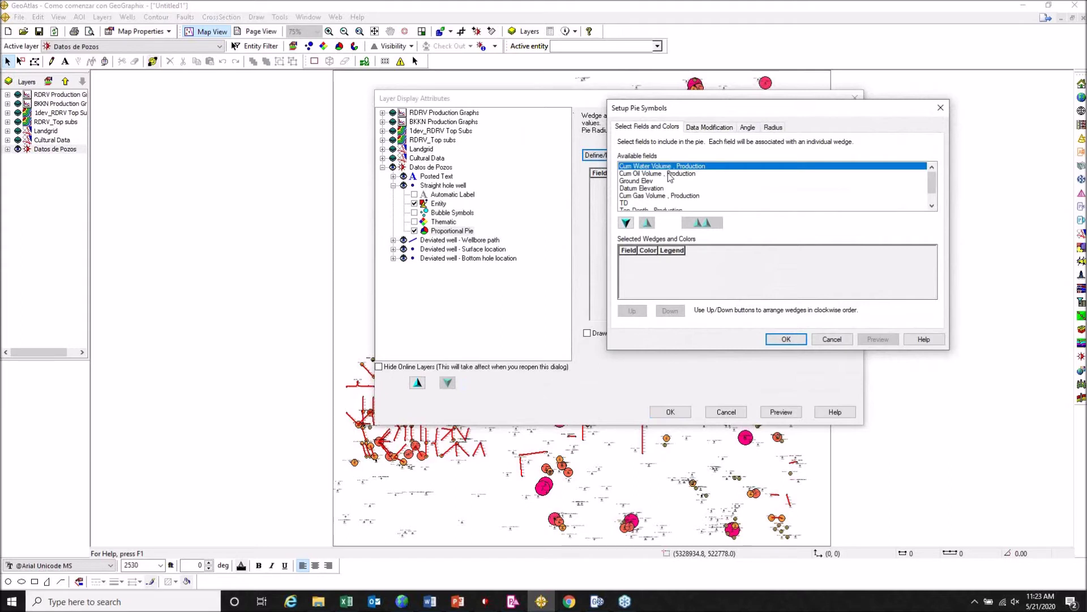
pyautogui.keyDown('ctrl'); pyautogui.click(668, 174); pyautogui.keyUp('ctrl')
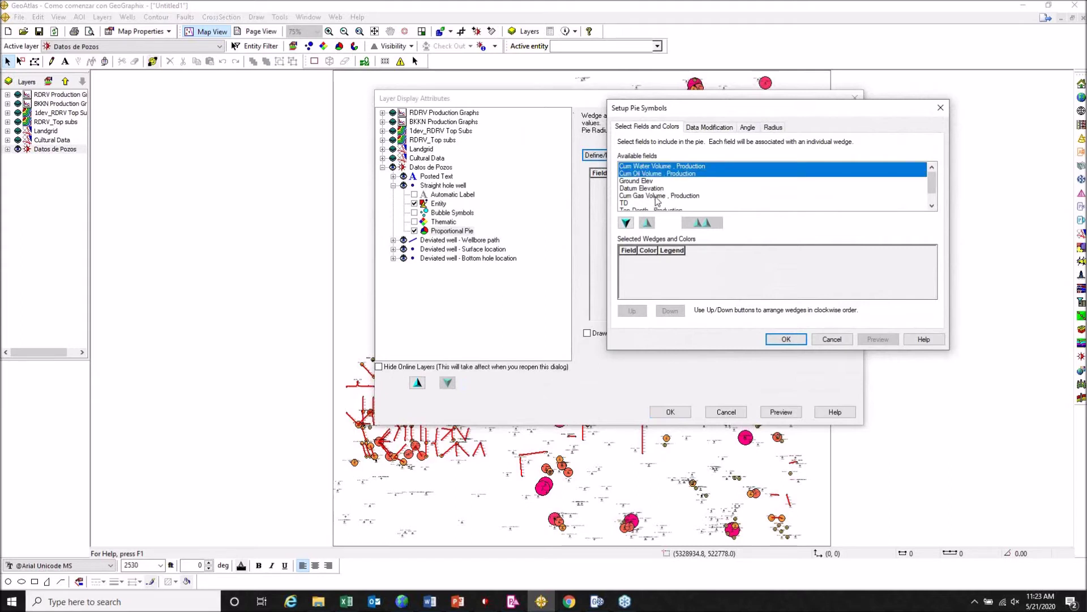
pyautogui.keyDown('ctrl'); pyautogui.click(657, 197); pyautogui.keyUp('ctrl')
pyautogui.click(626, 223)
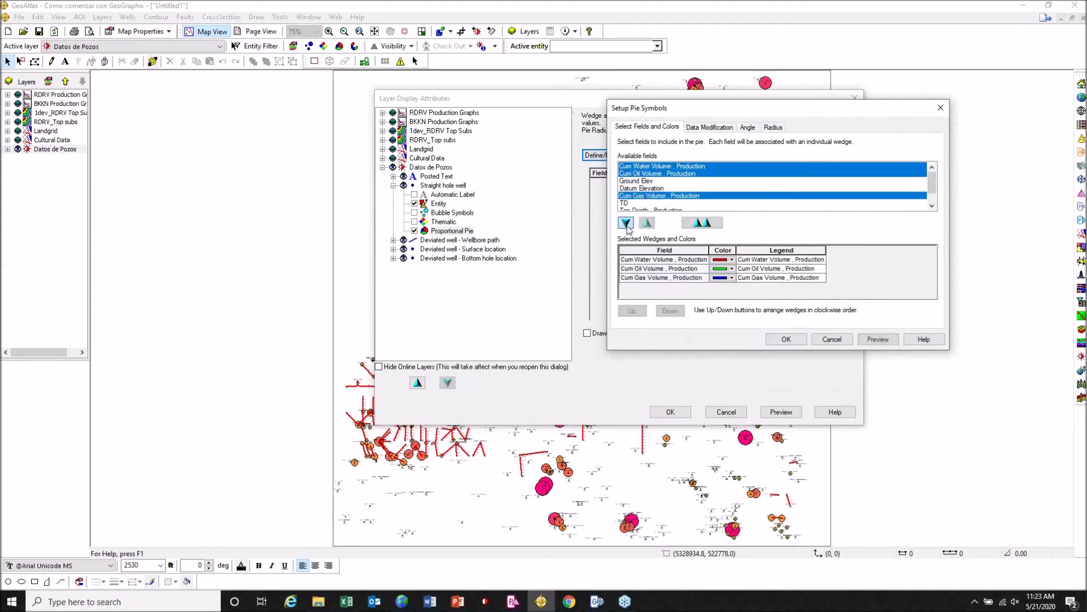
# - Colour the wedges dark blue for water, green for oil and red for gas
pyautogui.click(731, 260)
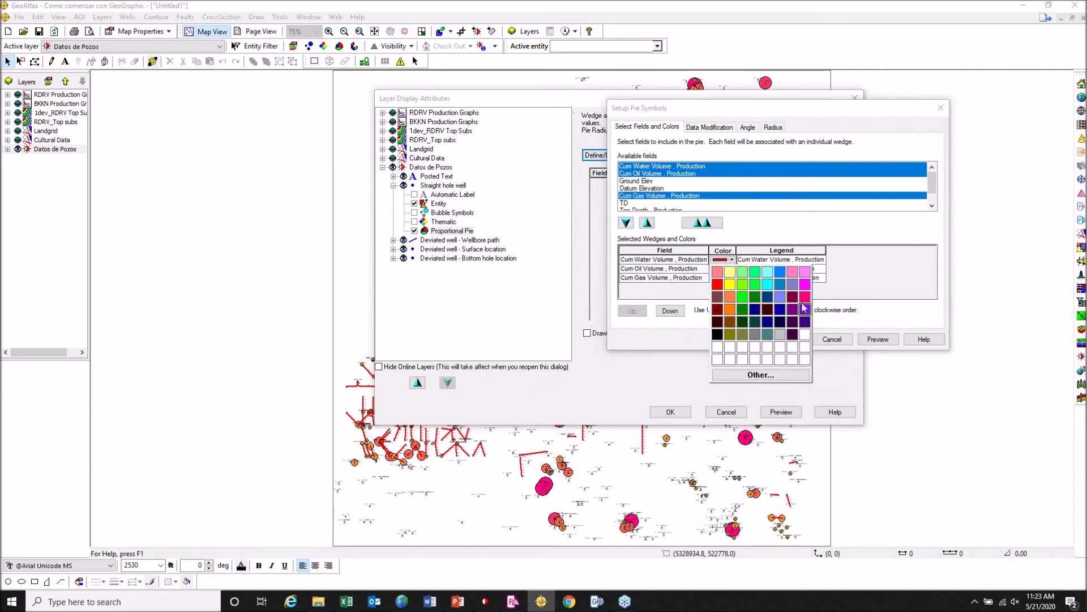
pyautogui.click(767, 297)
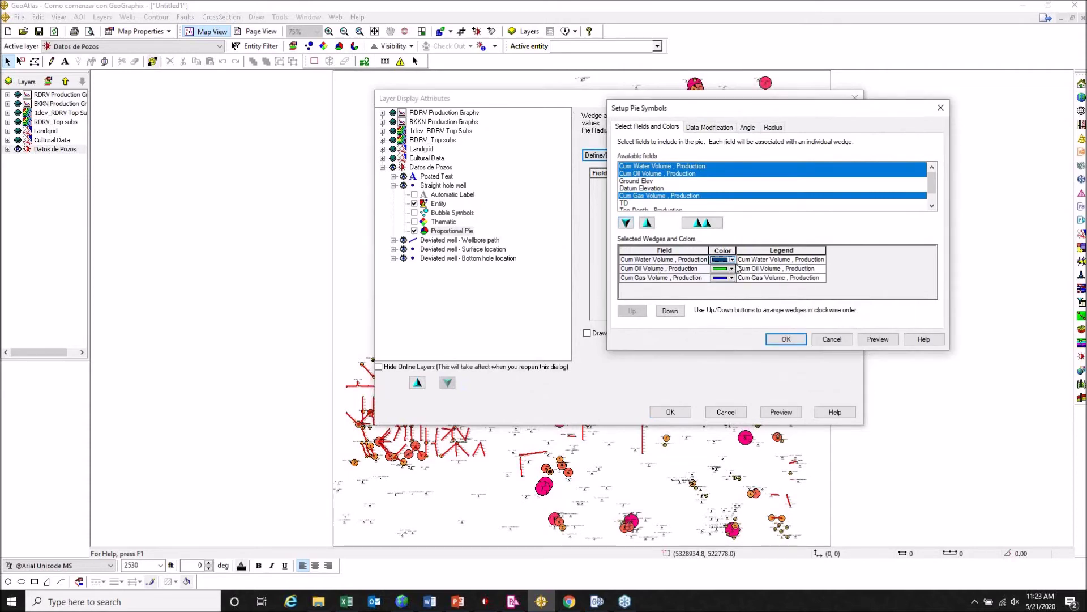
pyautogui.click(733, 270)
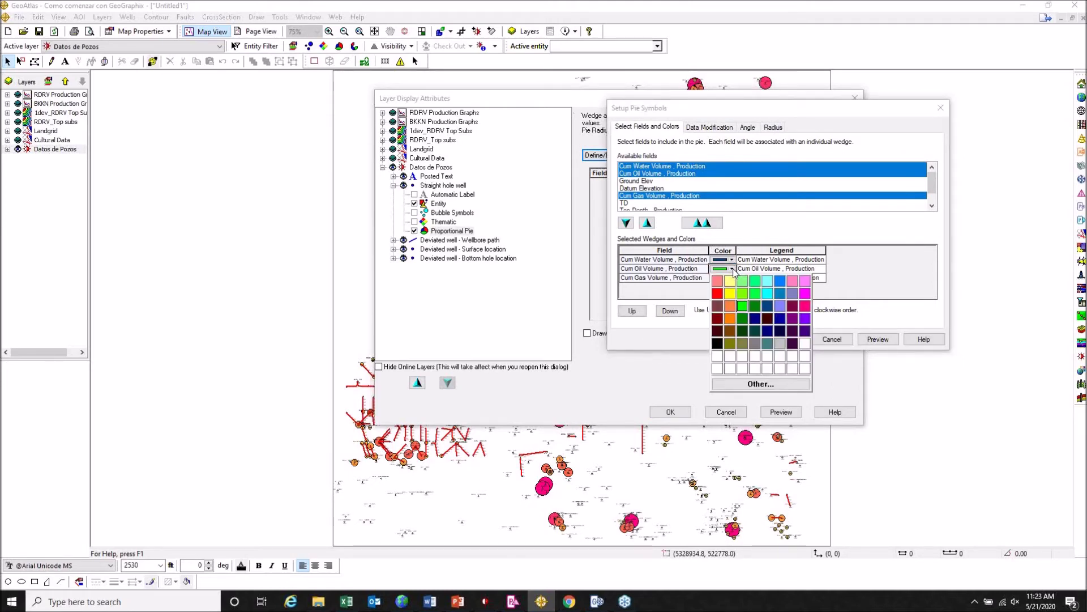
pyautogui.click(732, 278)
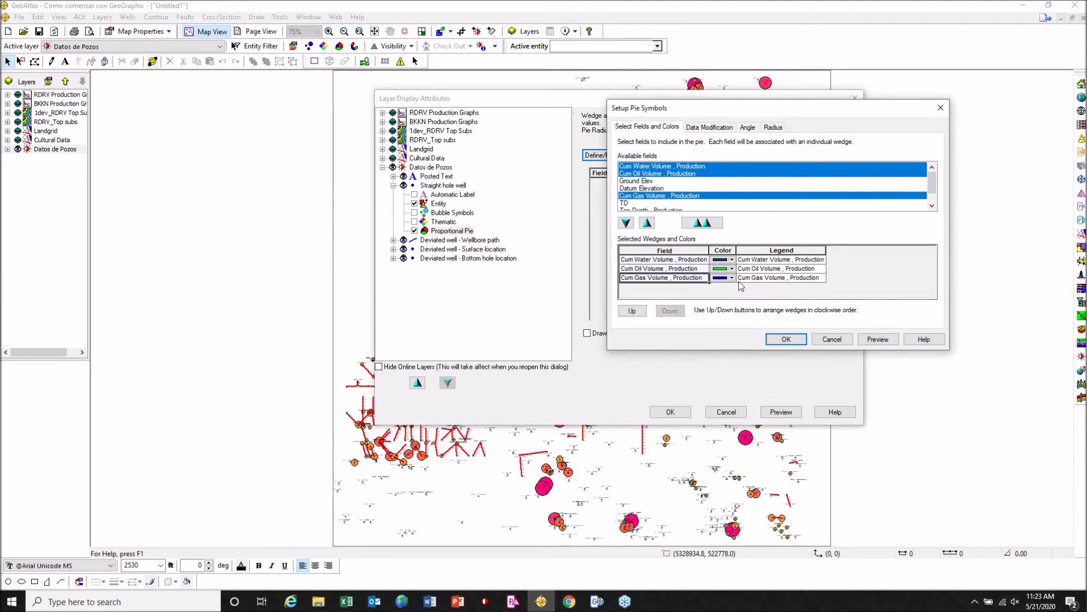
pyautogui.click(731, 277)
pyautogui.click(718, 303)
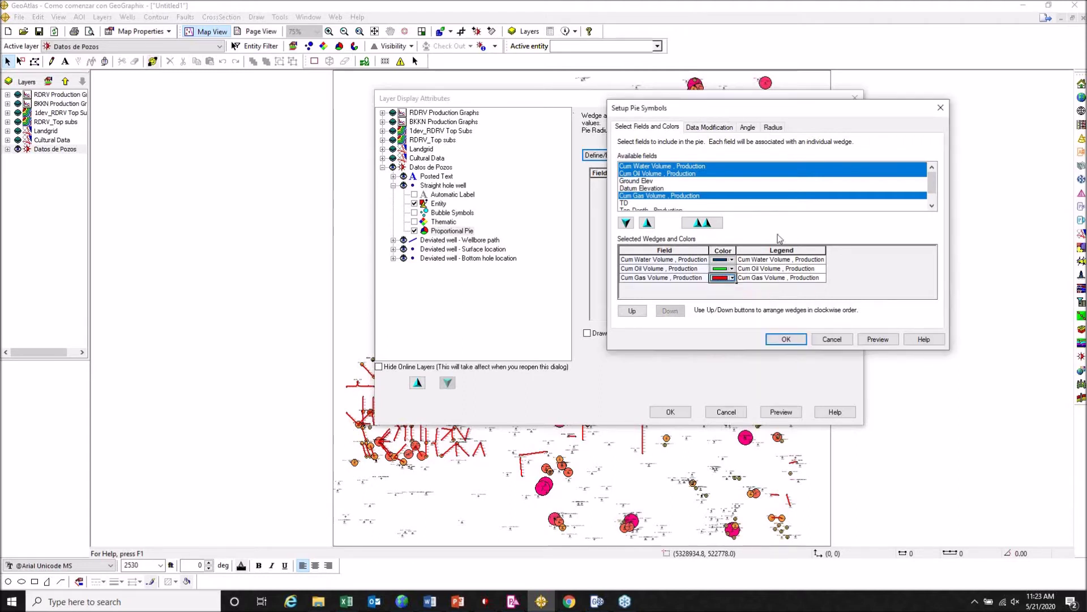
pyautogui.click(714, 128)
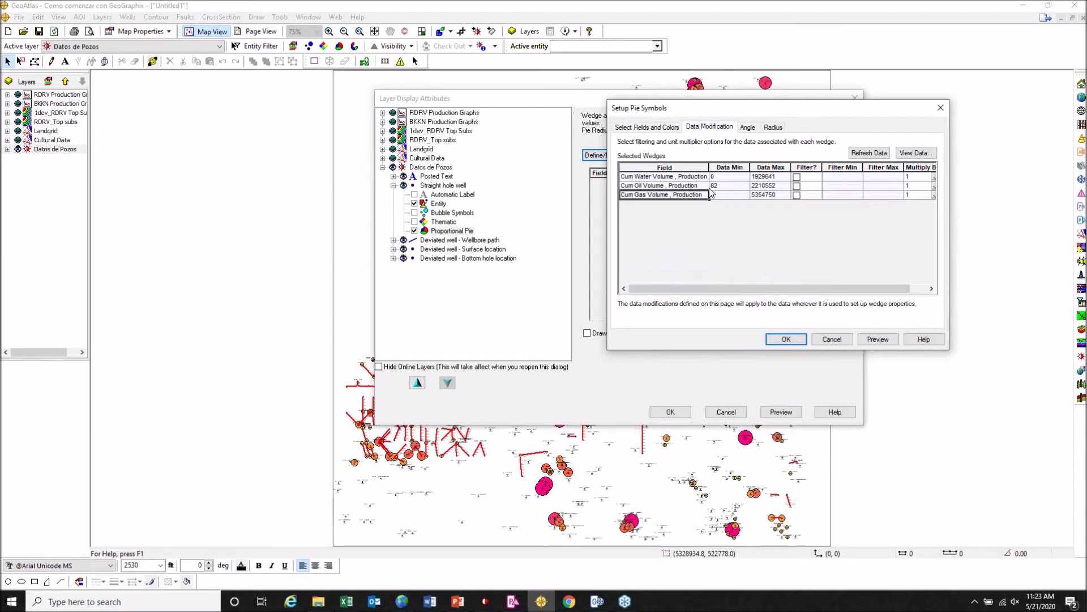
# - Convert the oil volume wedge to BOE with its multiplier
pyautogui.click(933, 186)
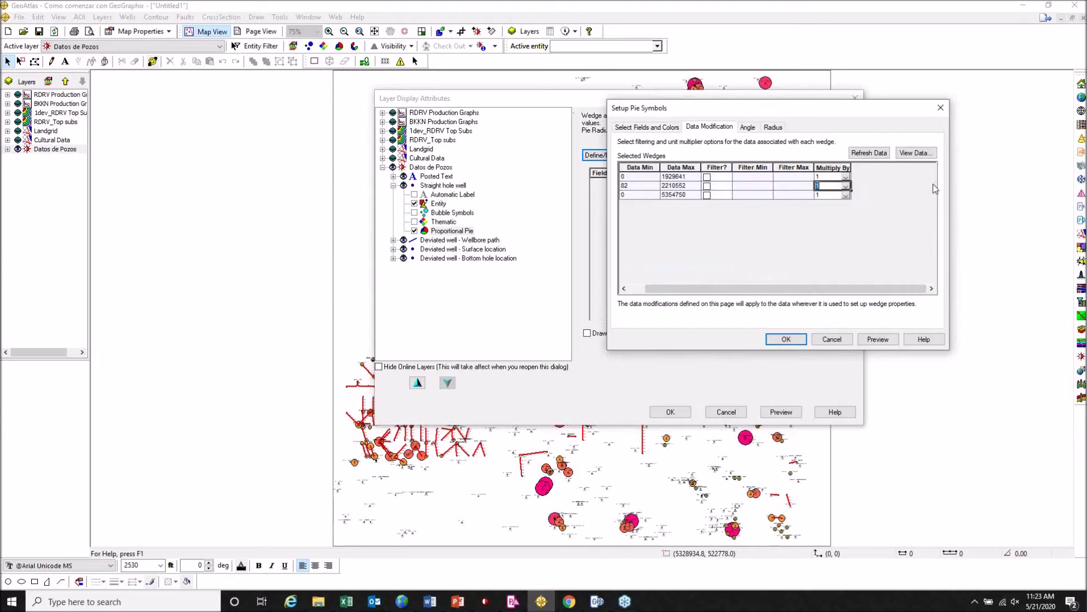
pyautogui.click(846, 187)
pyautogui.click(838, 204)
pyautogui.moveTo(827, 288); pyautogui.dragTo(790, 260)
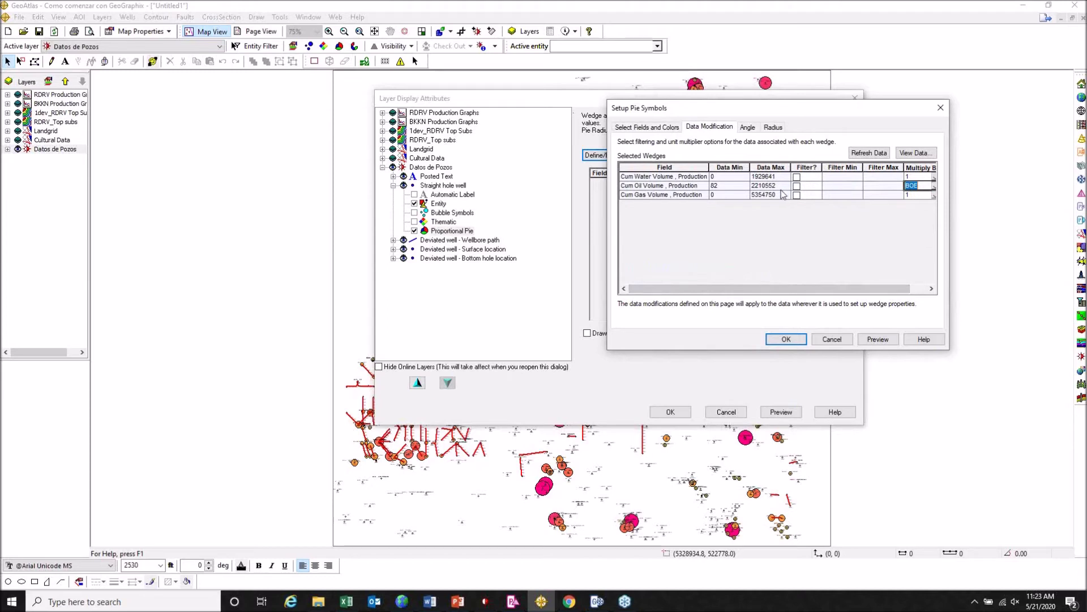
# - Set the pie radius option to 1, apply, and copy the pies to deviated wells
pyautogui.click(747, 127)
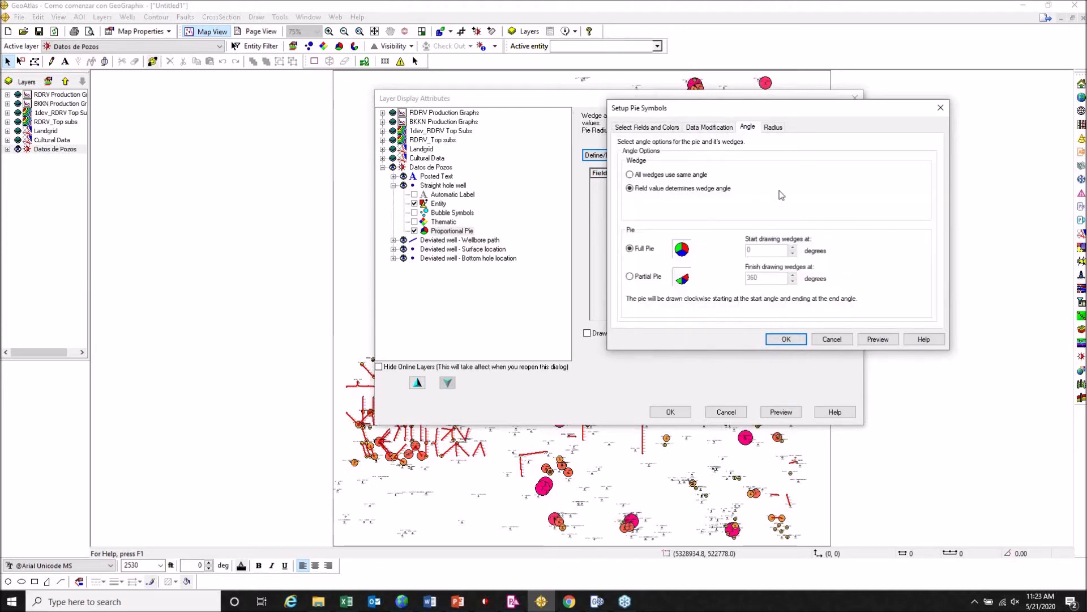
pyautogui.click(773, 127)
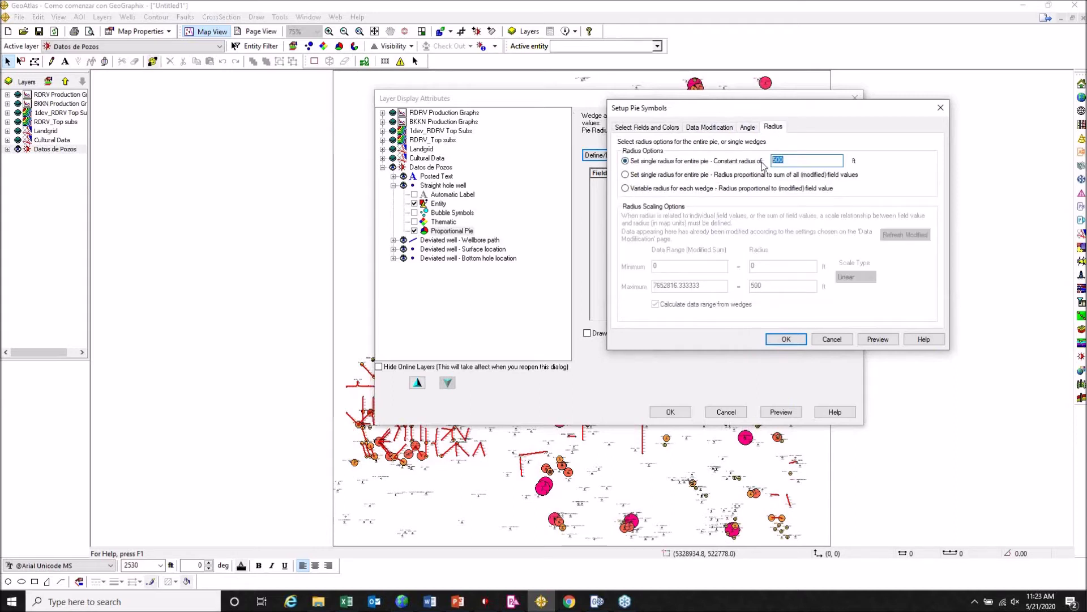
pyautogui.write('1')
pyautogui.click(786, 339)
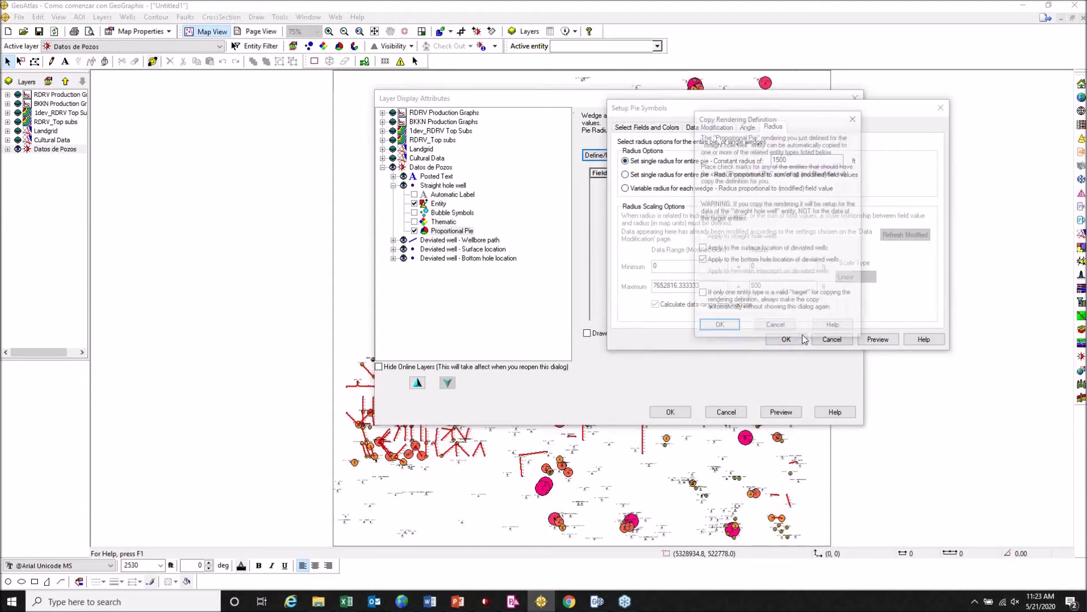
pyautogui.click(718, 327)
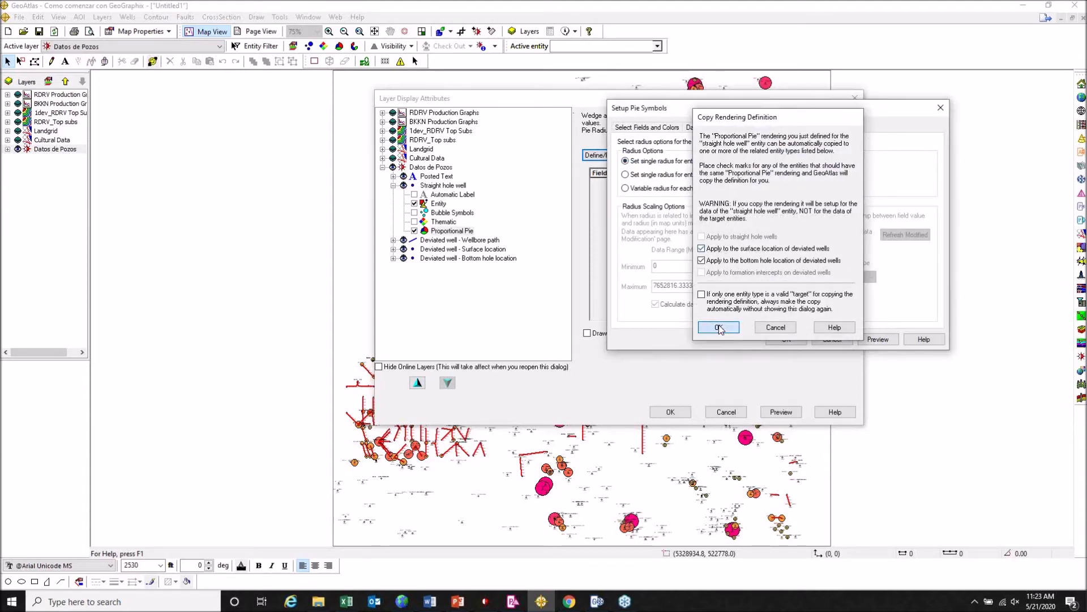
pyautogui.click(671, 412)
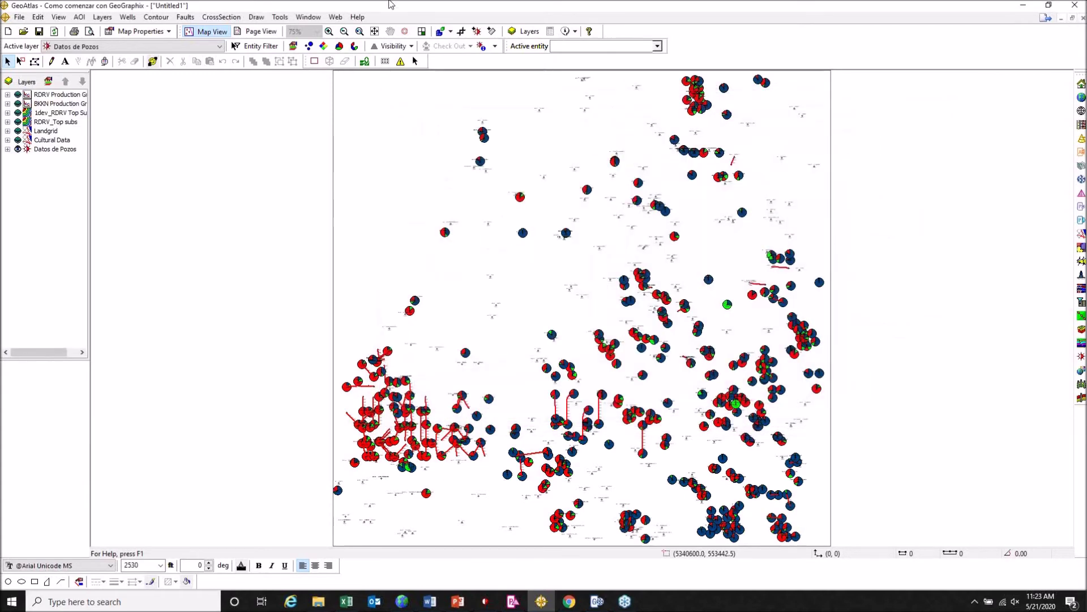
# - Zoom into the upper-right wells to check the pies, then return to full extent
pyautogui.click(329, 31)
pyautogui.moveTo(659, 85); pyautogui.dragTo(808, 159)
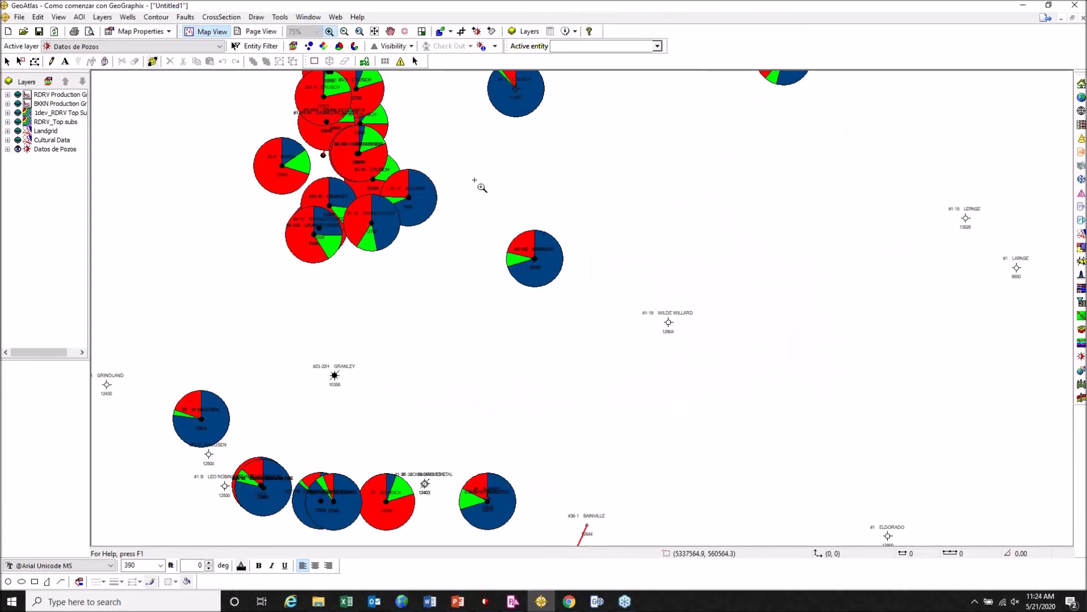
pyautogui.click(375, 31)
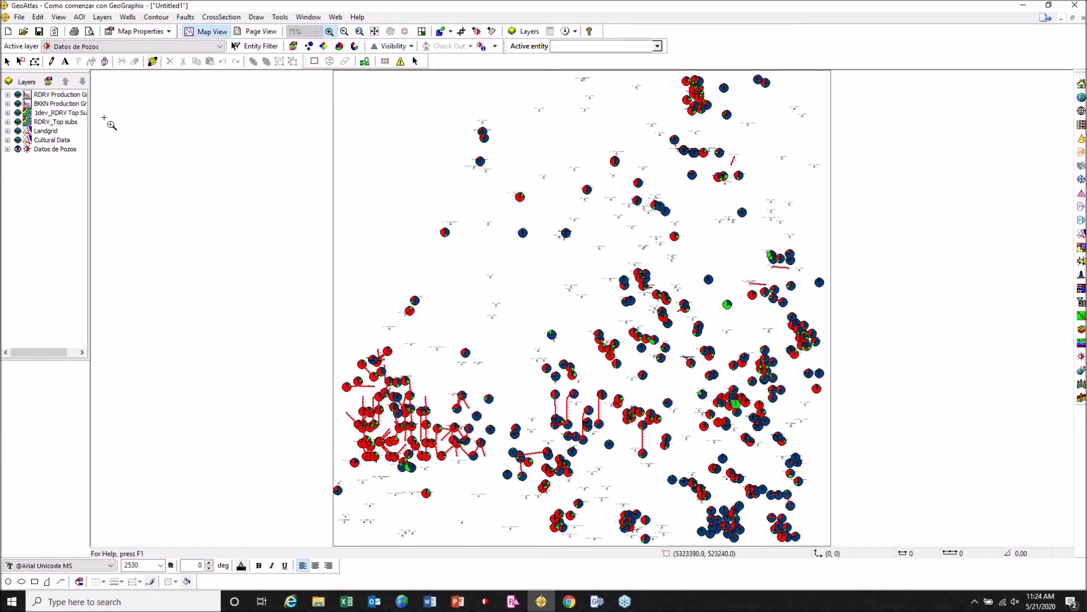
# - Turn off the proportional production pies on the well layer
pyautogui.click(340, 46)
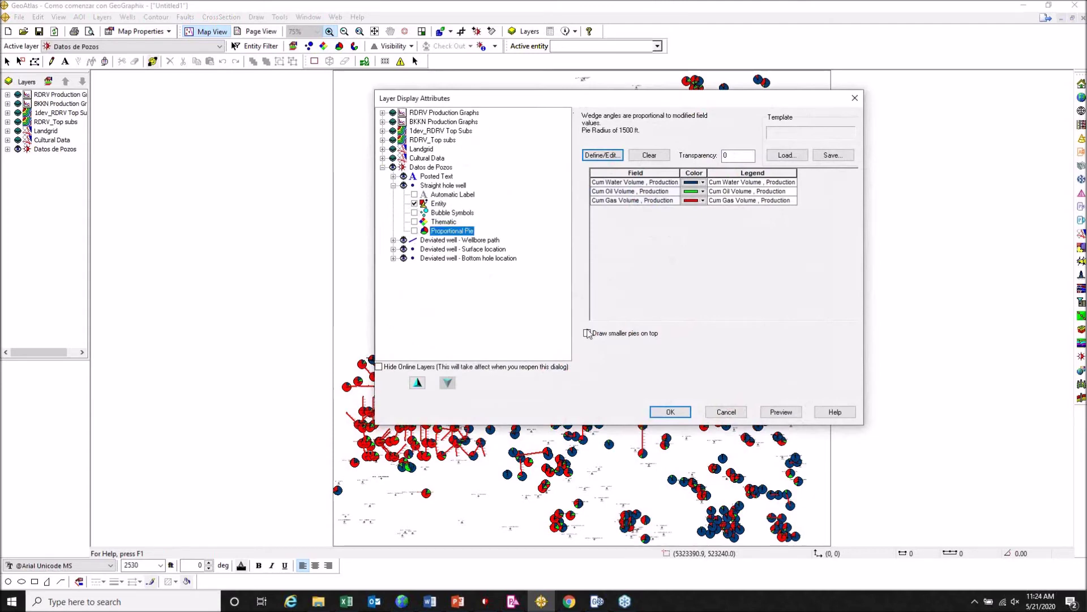
pyautogui.click(671, 412)
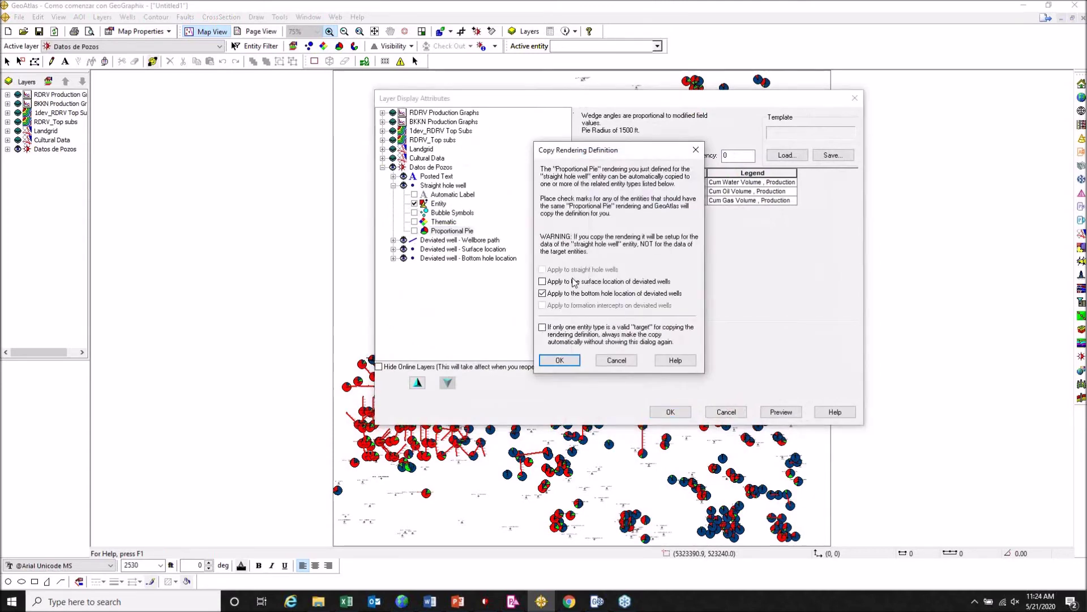
pyautogui.click(559, 358)
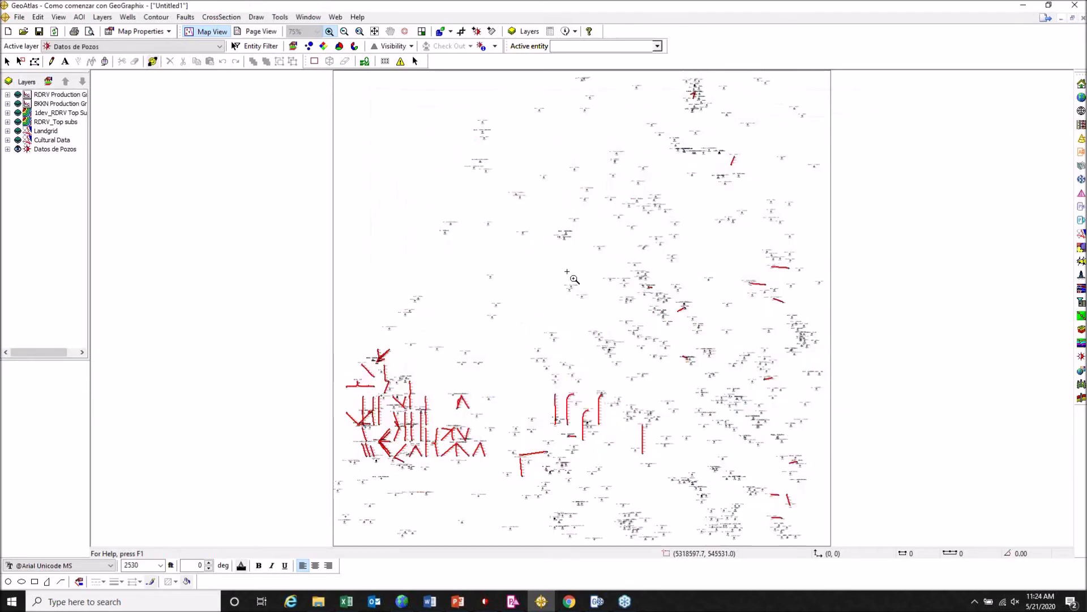
# - Define conditional doughnuts for Wells with digital logs and Wells with raster logs, and apply
pyautogui.click(356, 47)
pyautogui.click(356, 48)
pyautogui.moveTo(345, 73); pyautogui.dragTo(534, 95)
pyautogui.click(300, 342)
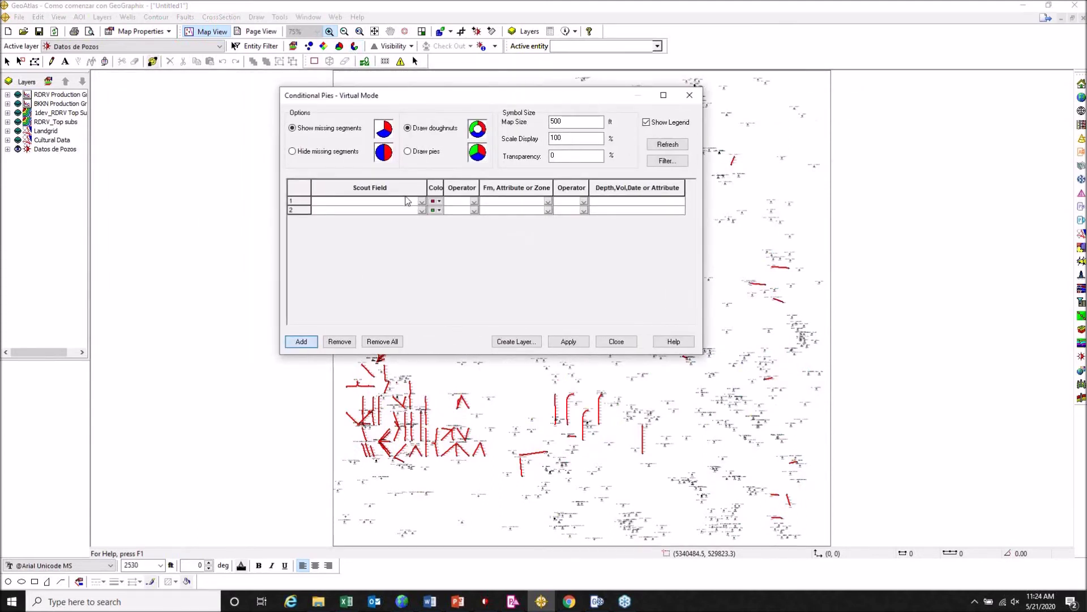
pyautogui.click(422, 202)
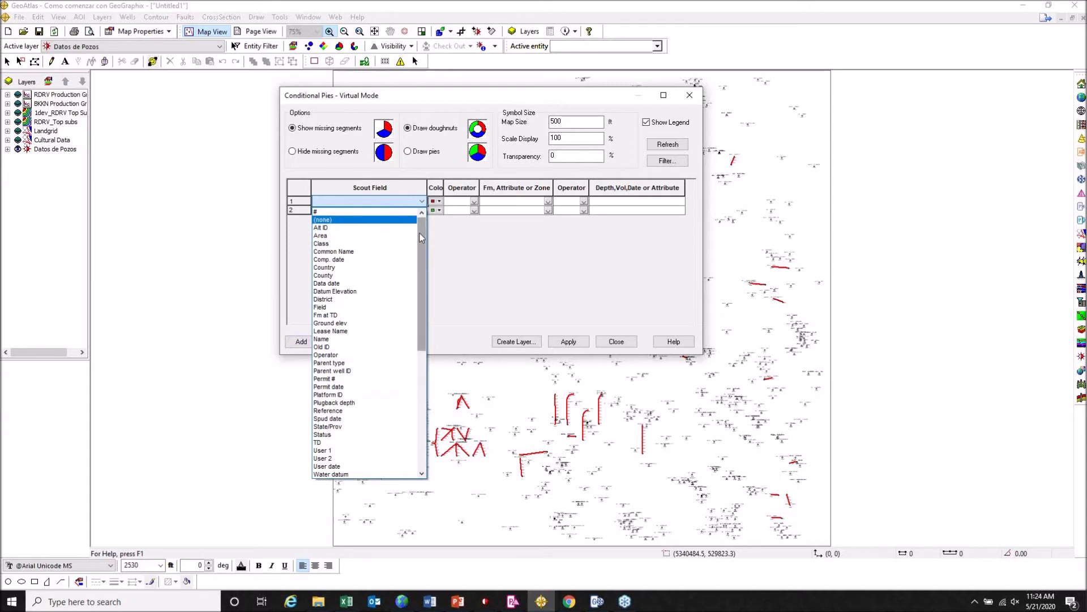
pyautogui.moveTo(422, 242); pyautogui.dragTo(420, 357)
pyautogui.click(368, 283)
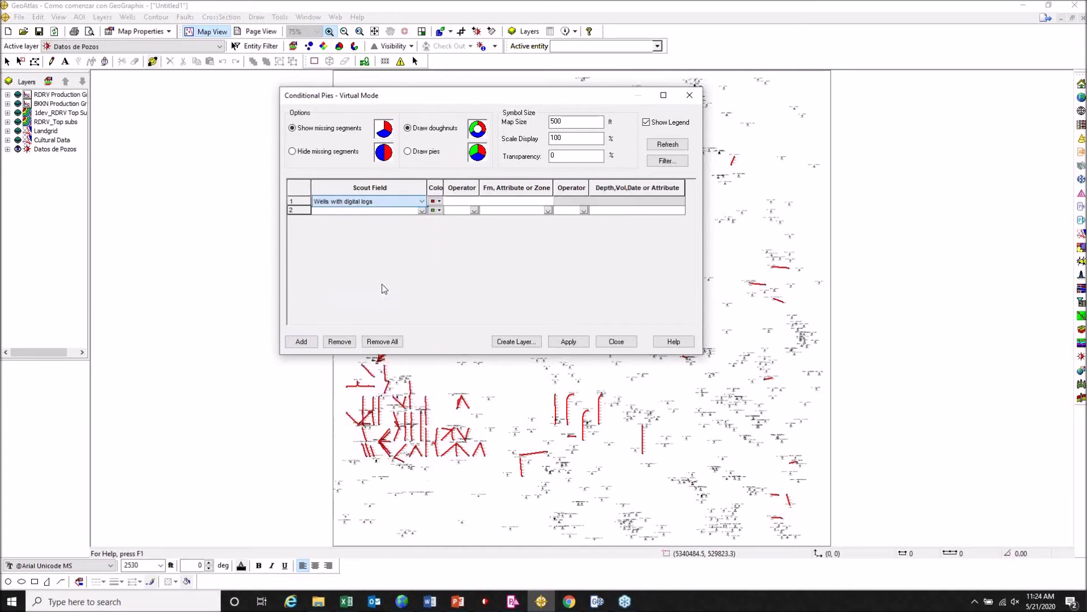
pyautogui.click(422, 210)
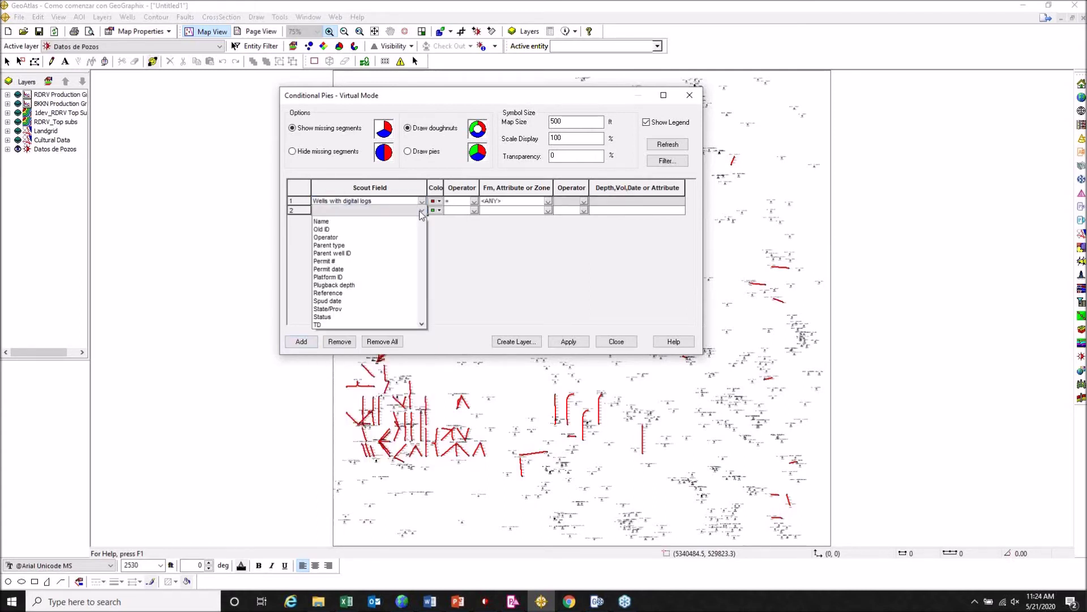
pyautogui.moveTo(427, 265); pyautogui.dragTo(424, 374)
pyautogui.click(352, 388)
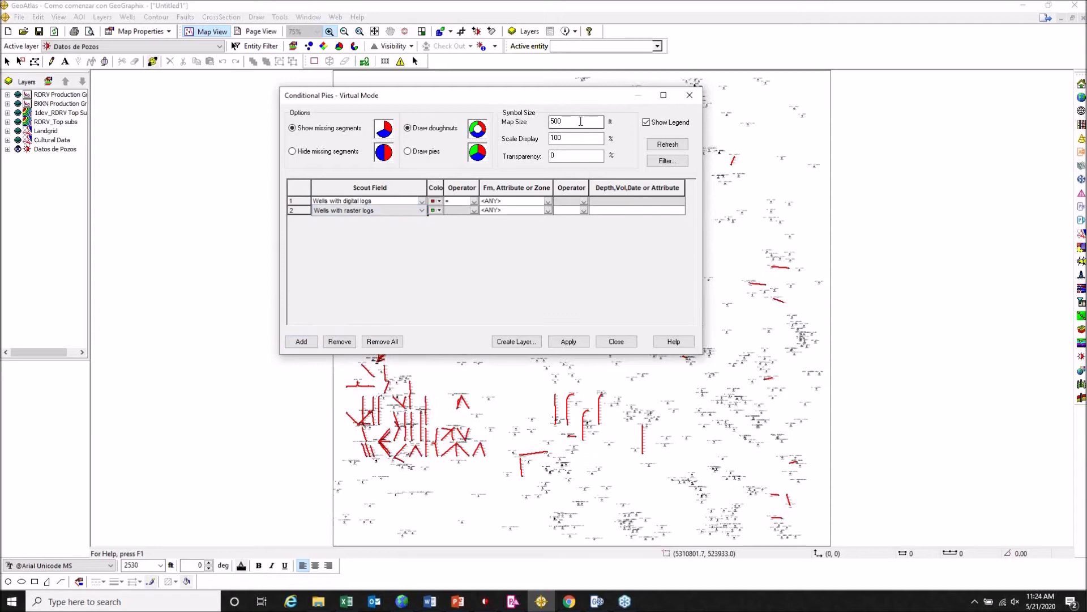
pyautogui.click(568, 341)
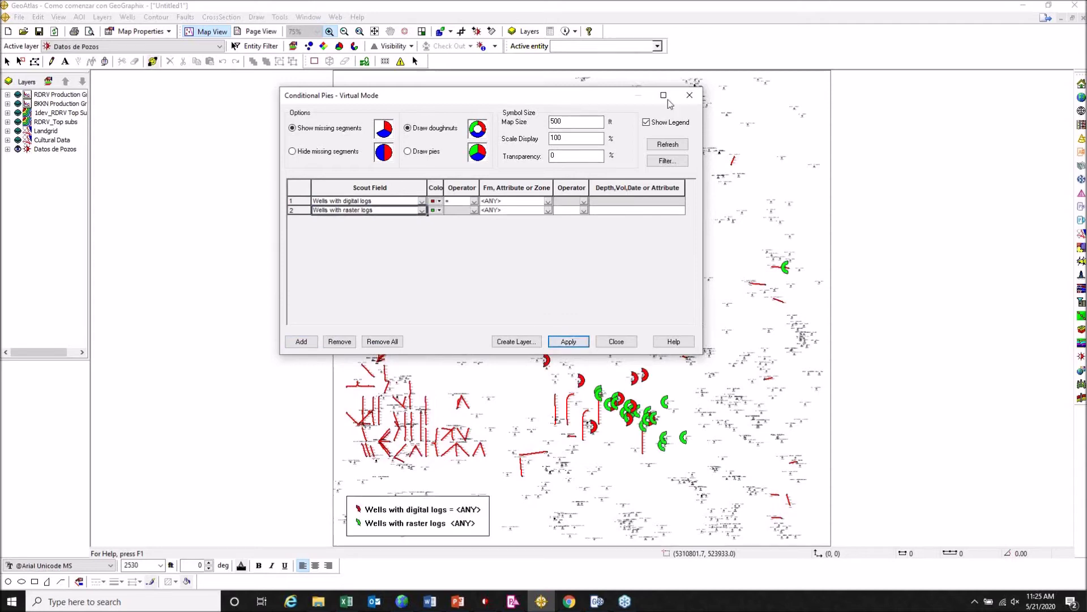
# - Zoom the map into the central well cluster, then reopen Conditional Pies with a third condition row
pyautogui.moveTo(606, 96); pyautogui.dragTo(380, 73)
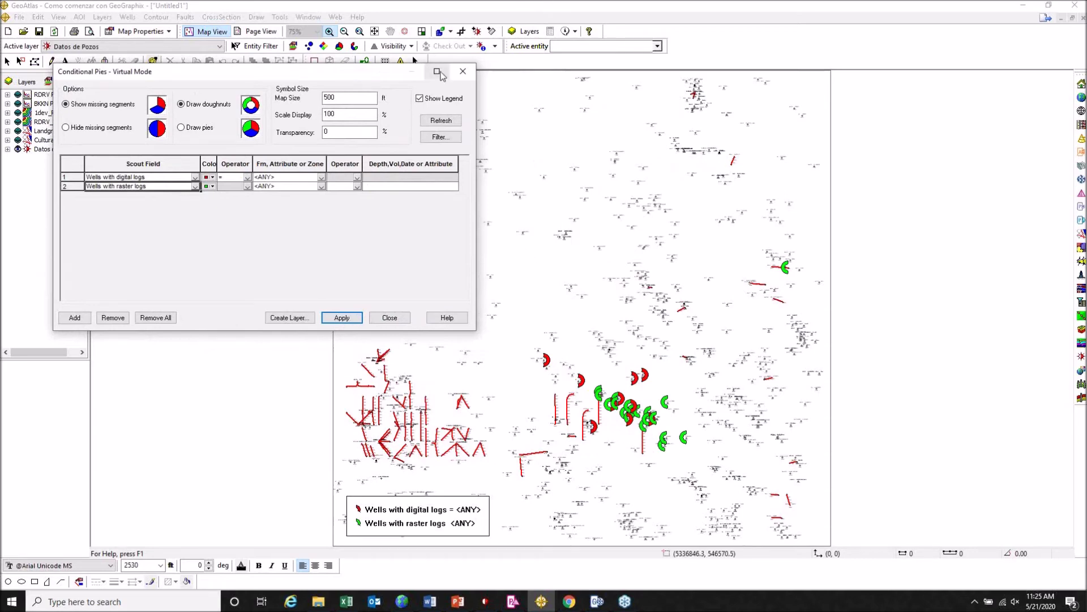
pyautogui.click(463, 70)
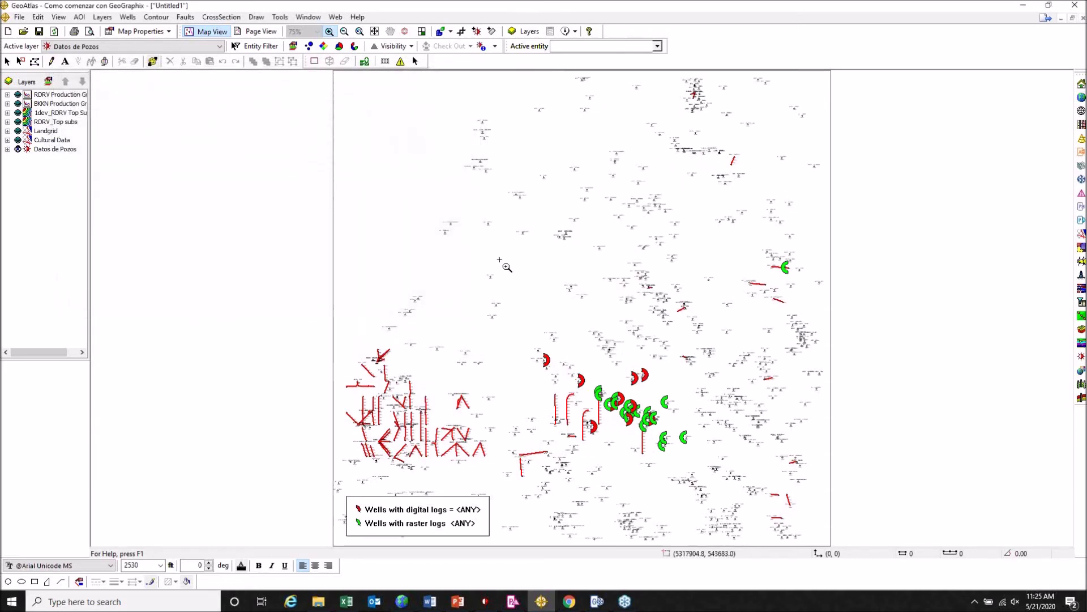
pyautogui.moveTo(534, 330); pyautogui.dragTo(740, 491)
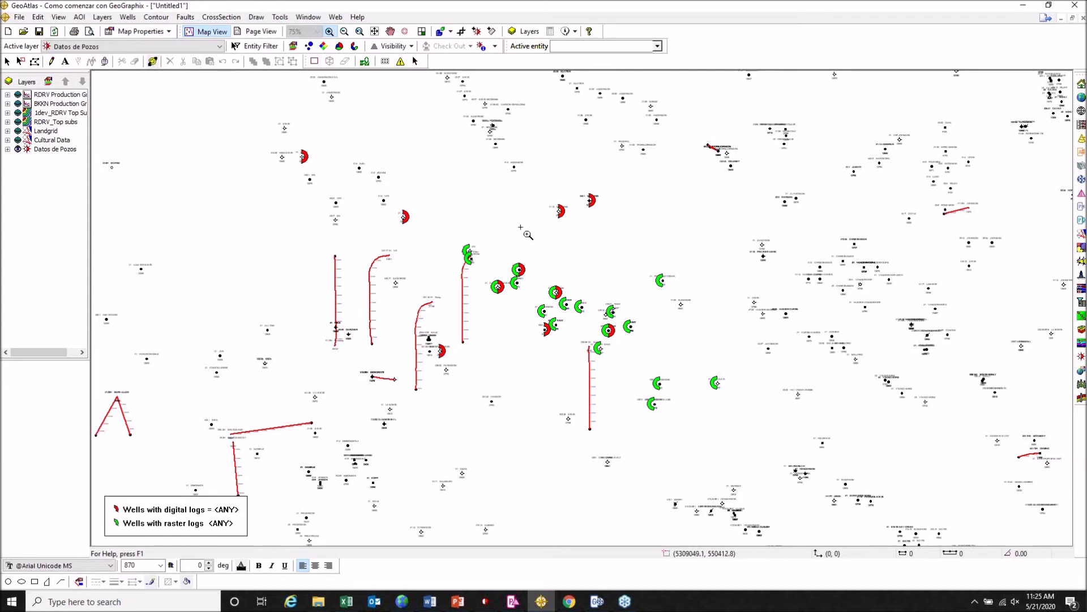
pyautogui.click(356, 47)
pyautogui.click(74, 317)
# - Add a yellow Wells with DSTs condition as row 3 and apply it to the map
pyautogui.click(195, 196)
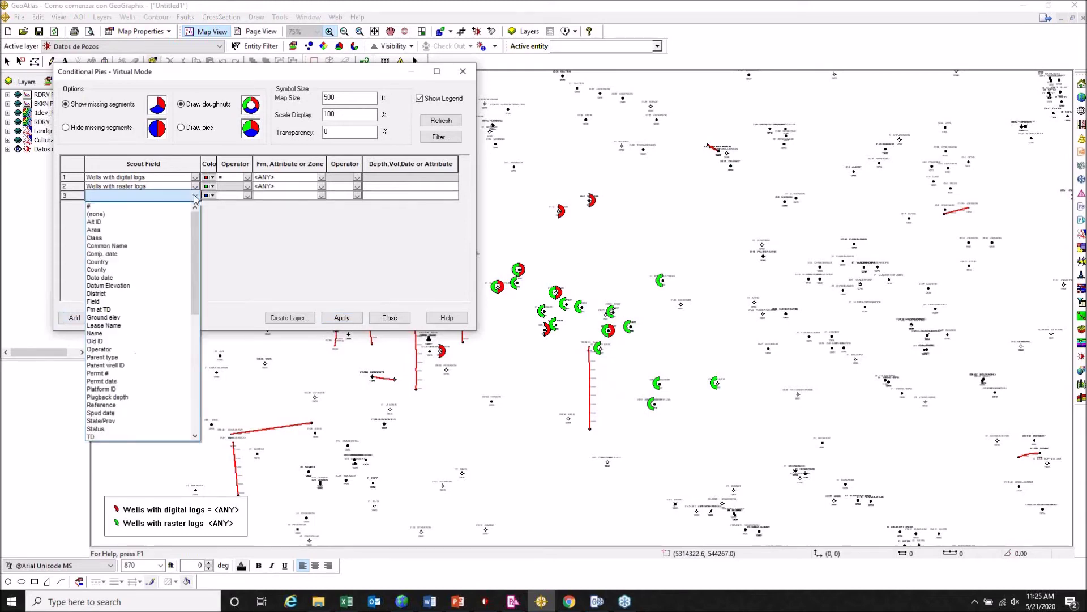
pyautogui.moveTo(194, 226); pyautogui.dragTo(199, 338)
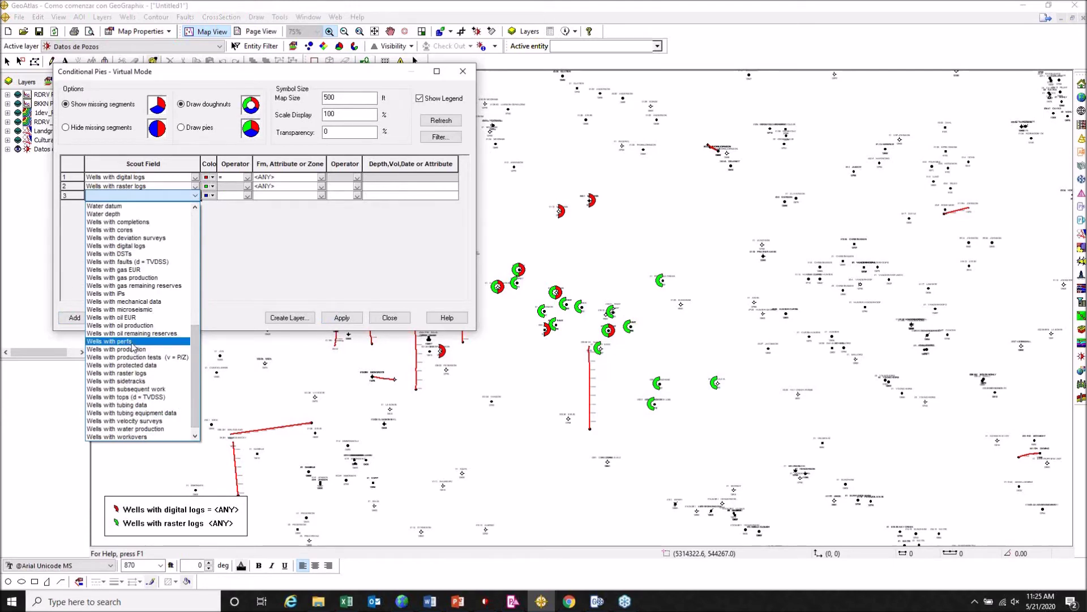
pyautogui.click(125, 254)
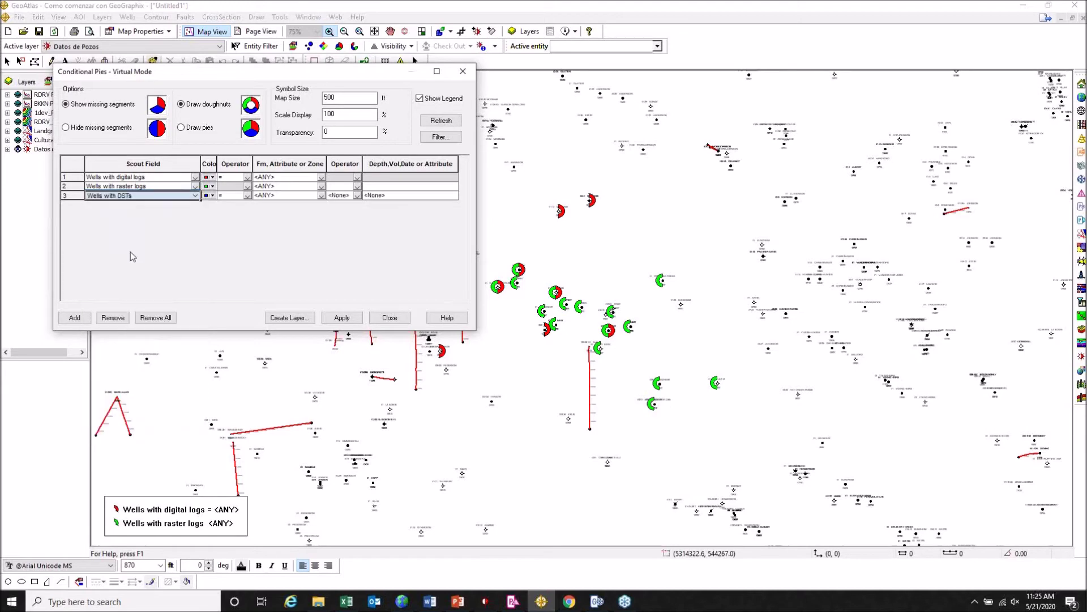
pyautogui.click(213, 196)
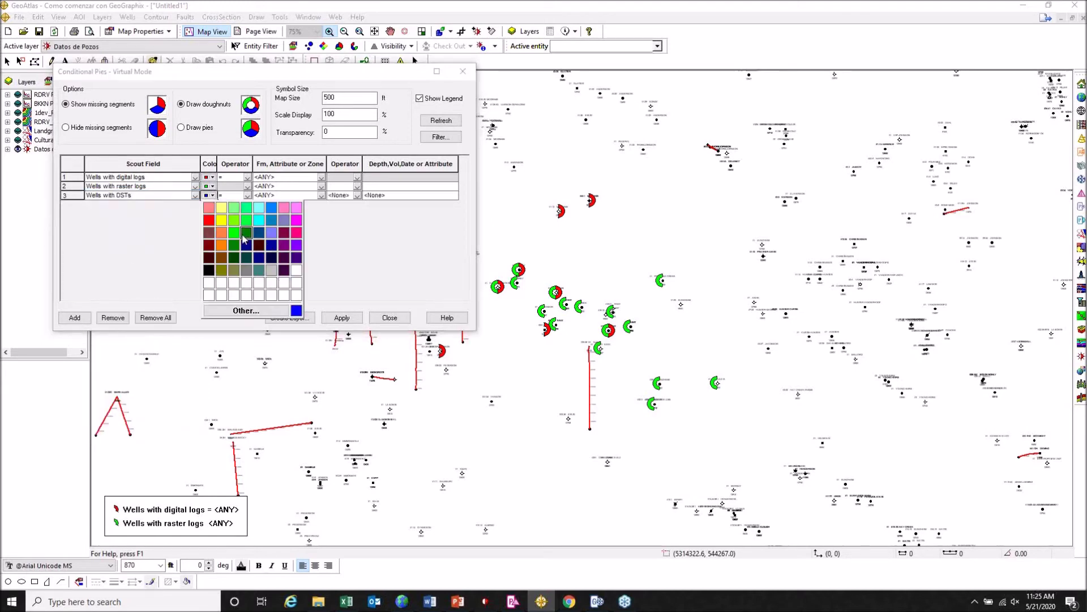
pyautogui.click(223, 221)
pyautogui.click(348, 321)
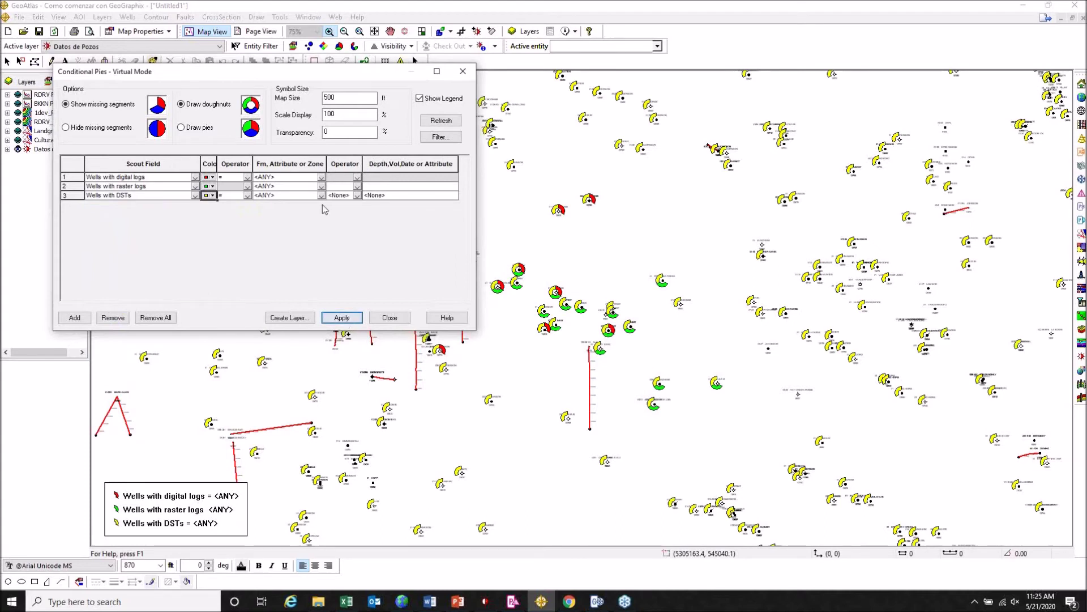
# - Remove the Wells with DSTs row, reapply with digital and raster logs only, and close
pyautogui.click(358, 195)
pyautogui.click(357, 195)
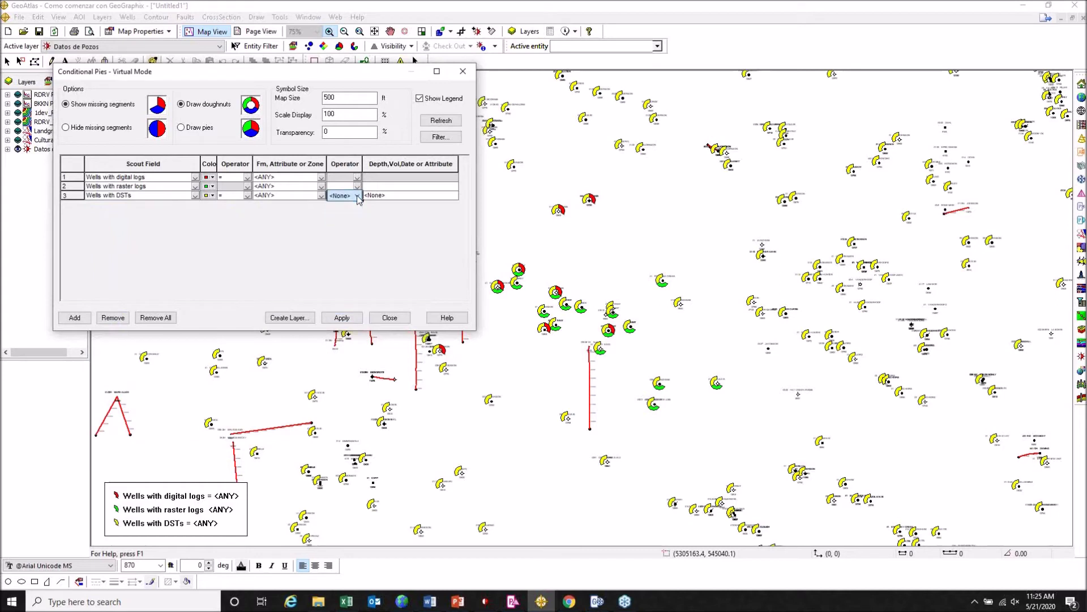
pyautogui.click(322, 195)
pyautogui.click(323, 198)
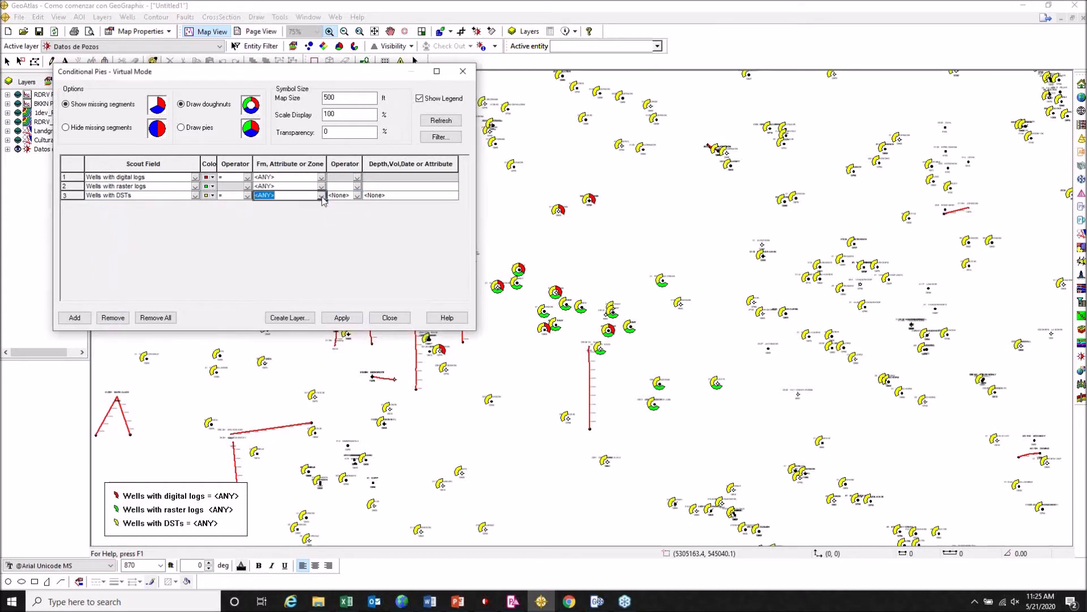
pyautogui.click(113, 318)
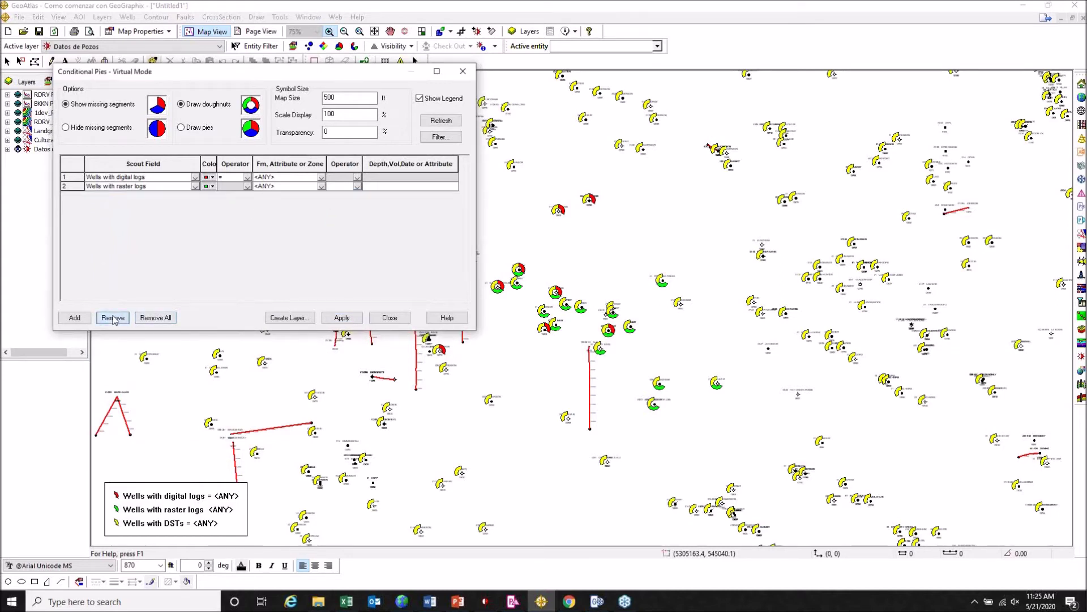
pyautogui.click(330, 318)
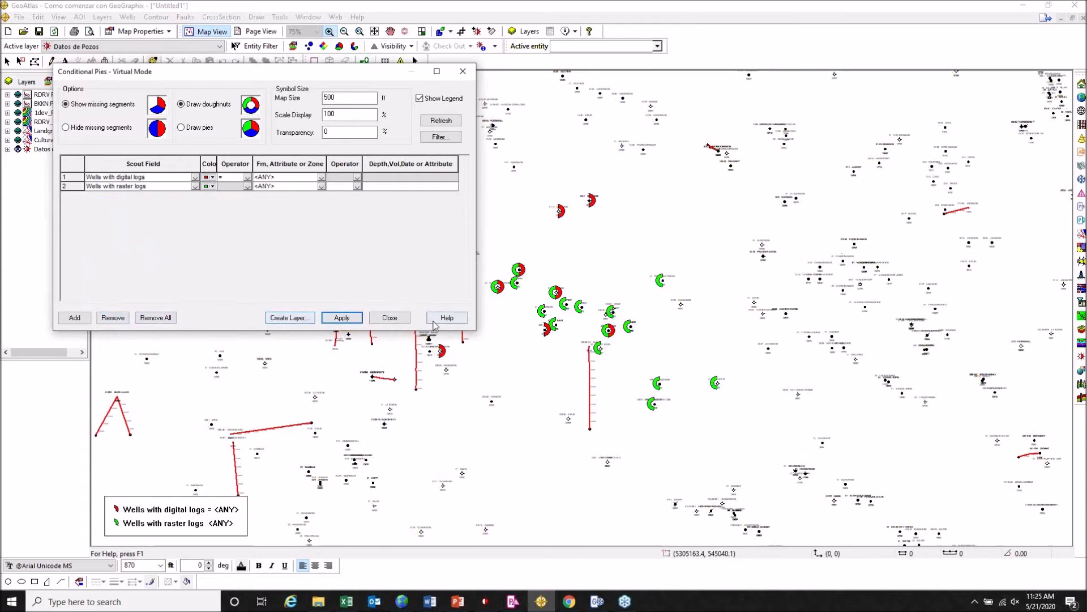
pyautogui.click(395, 320)
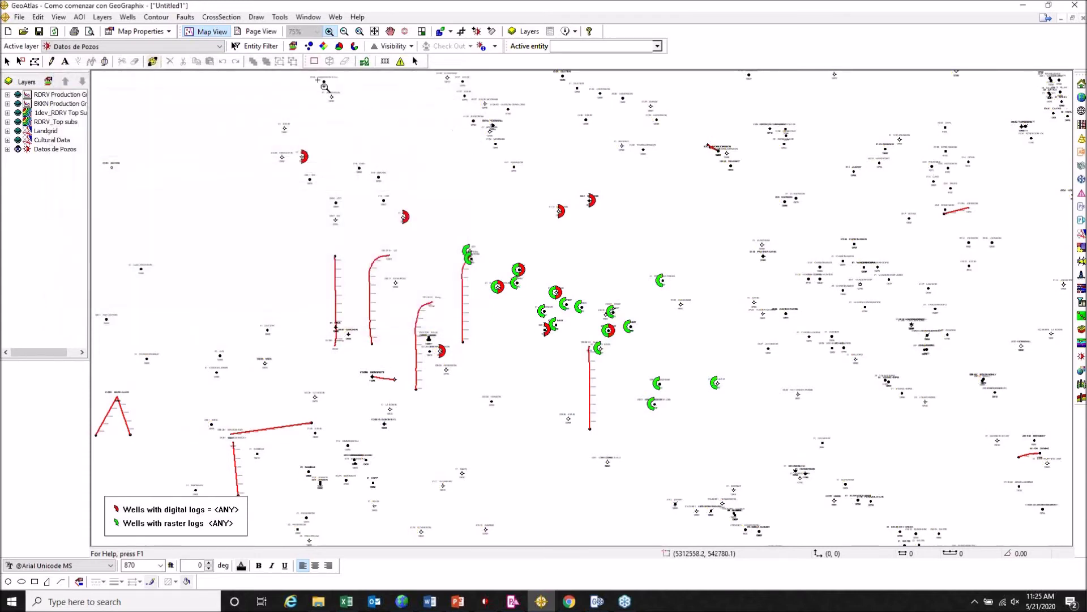
pyautogui.click(374, 31)
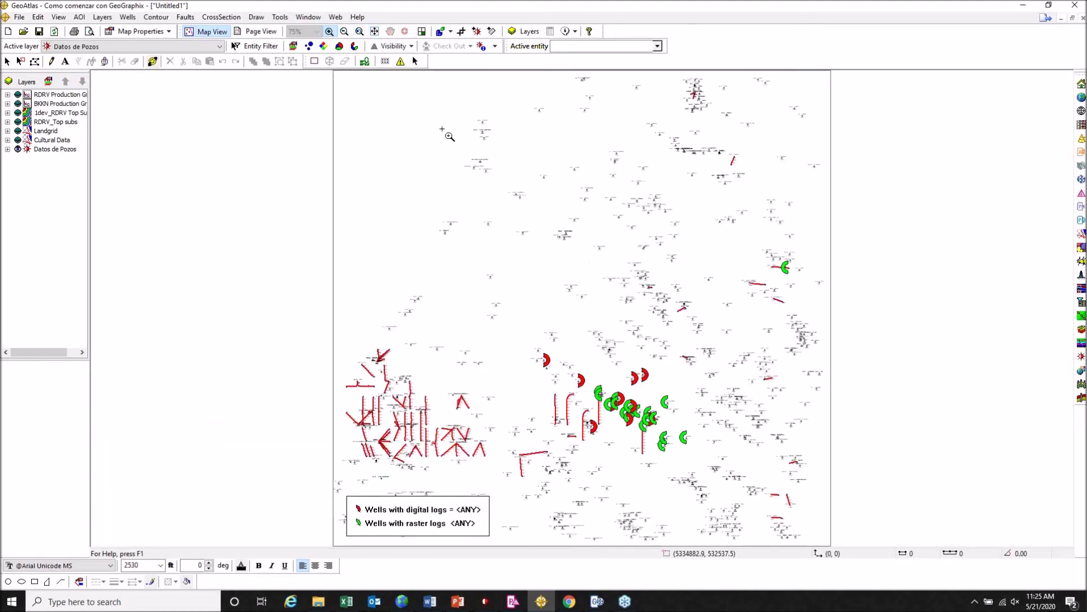
pyautogui.moveTo(517, 338); pyautogui.dragTo(762, 502)
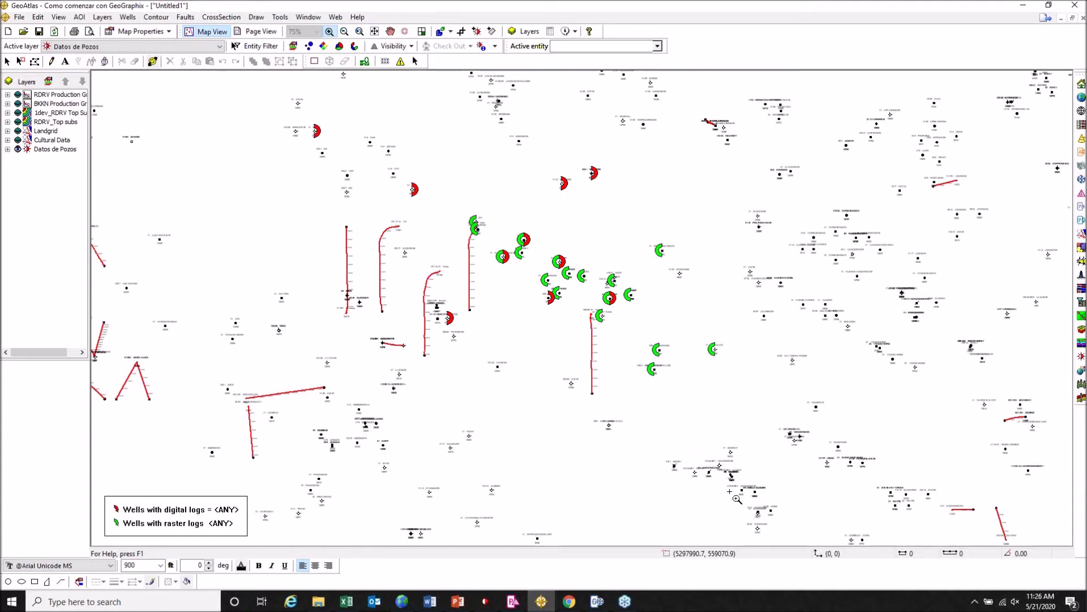
pyautogui.moveTo(516, 607)
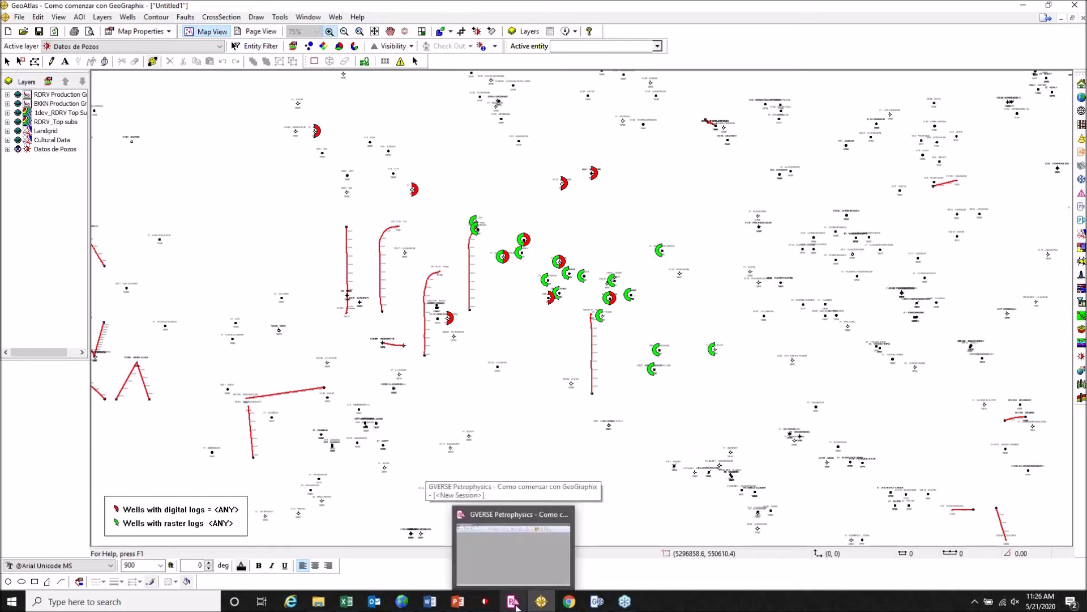
# - Open well VITT 1's Raw Curves log display in GVERSE Petrophysics and widen the window
pyautogui.click(517, 607)
pyautogui.click(14, 38)
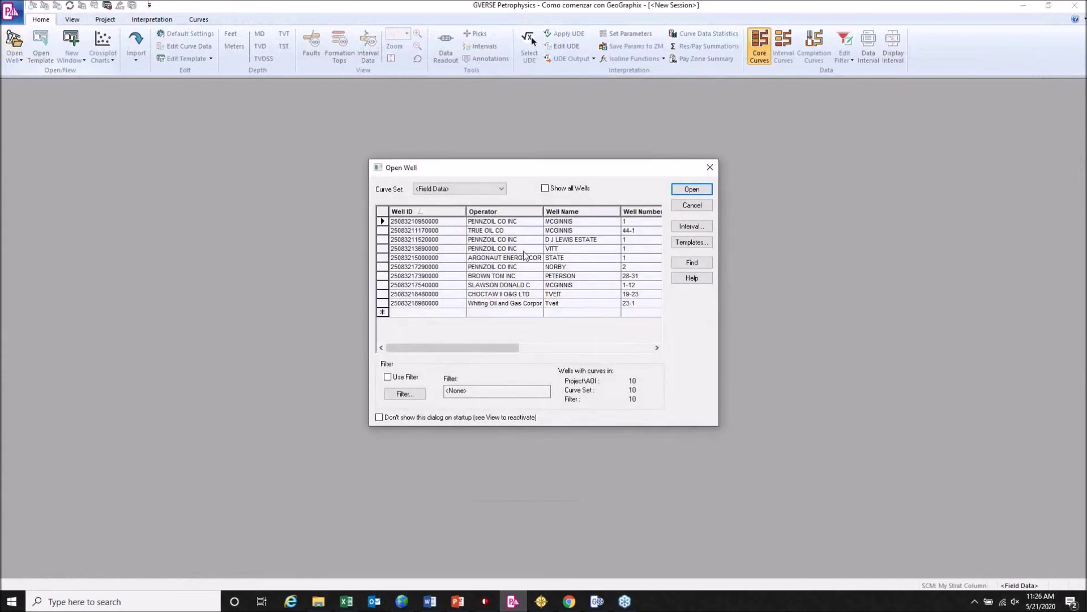
pyautogui.click(524, 249)
pyautogui.click(692, 189)
pyautogui.moveTo(413, 195); pyautogui.dragTo(416, 308)
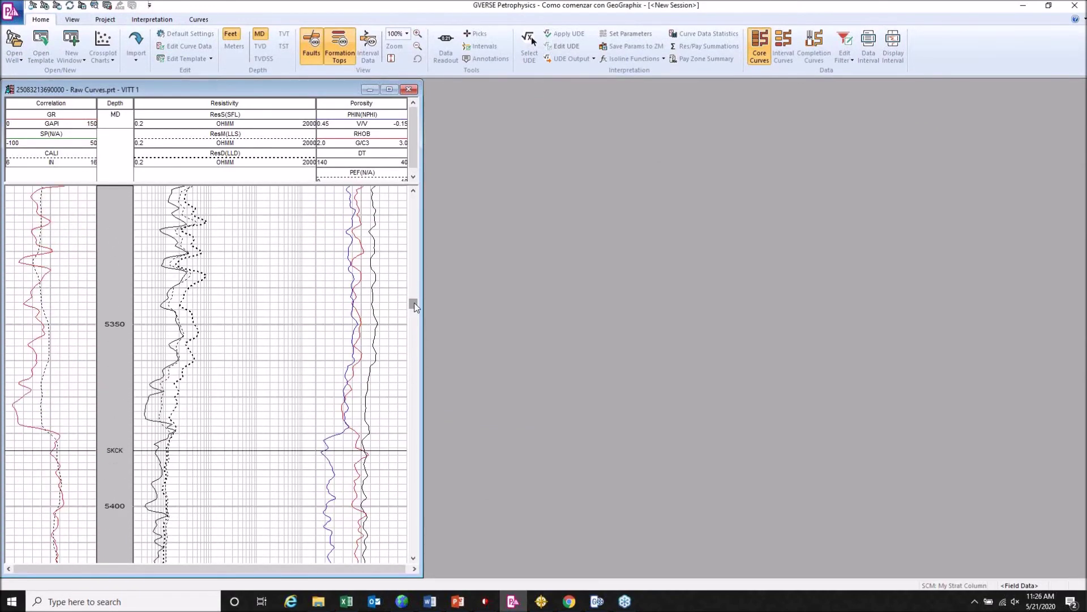
pyautogui.moveTo(426, 324); pyautogui.dragTo(668, 311)
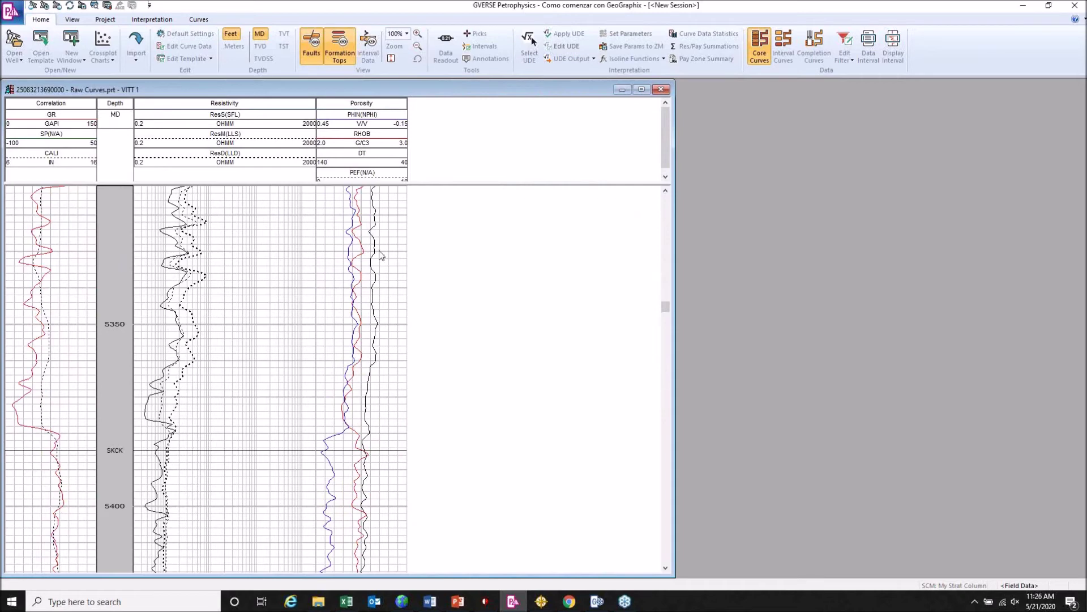
pyautogui.doubleClick(274, 274)
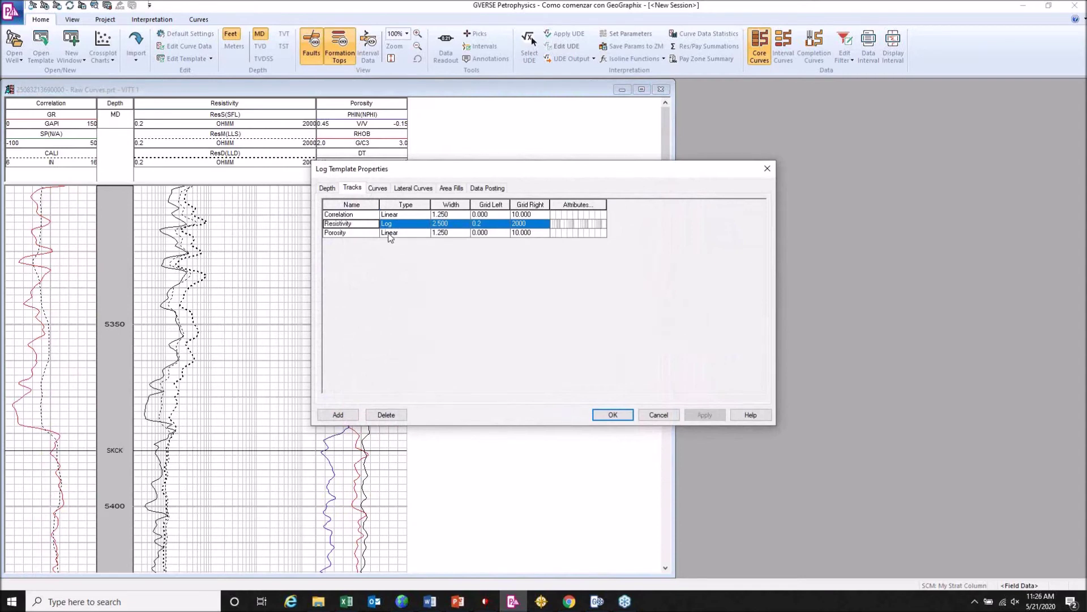
pyautogui.click(599, 216)
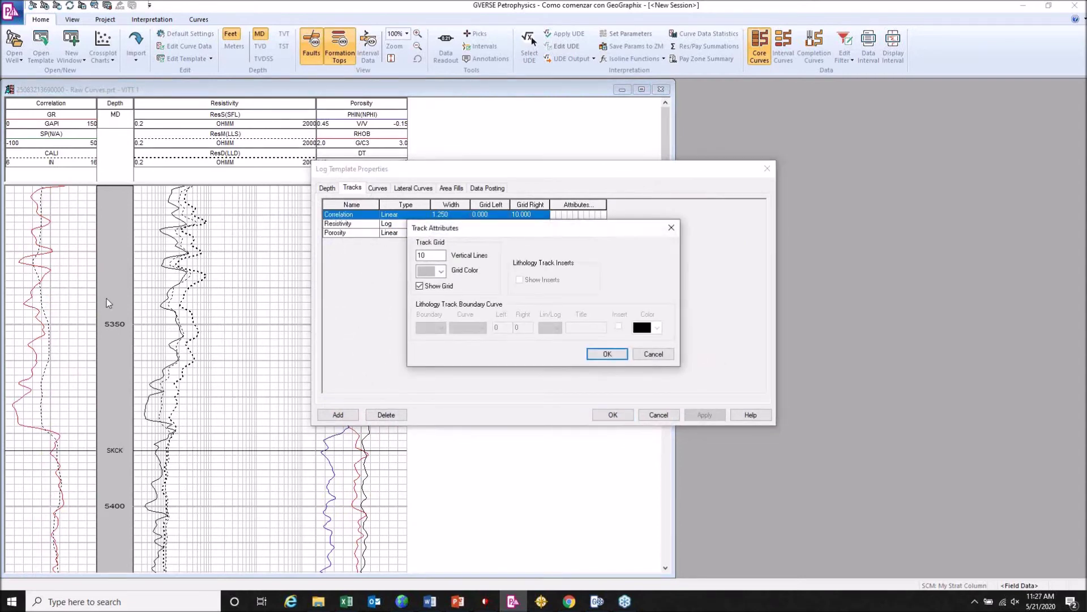
pyautogui.click(442, 271)
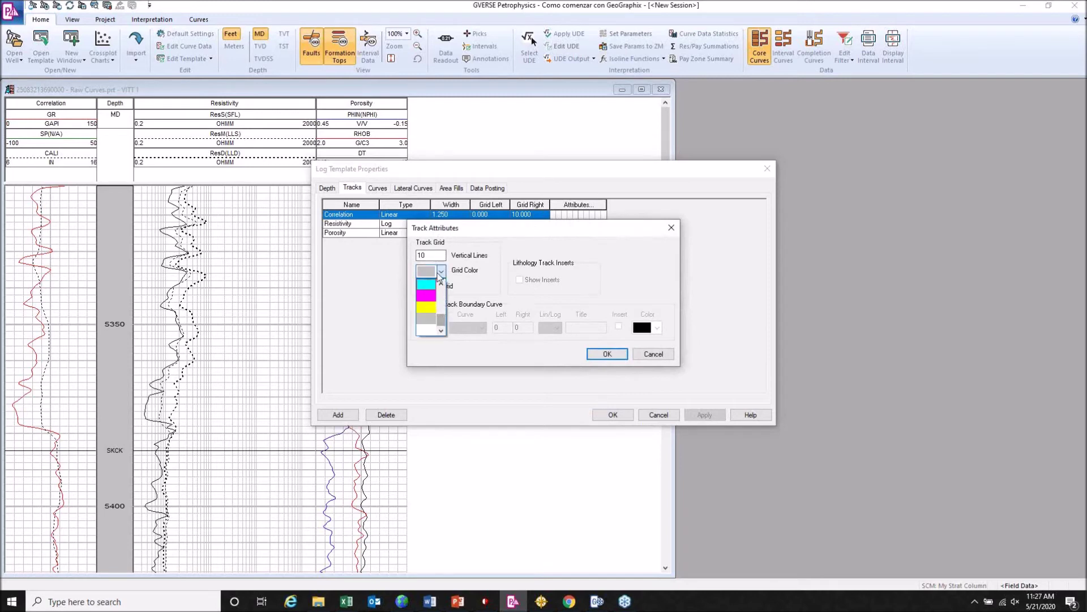
pyautogui.click(442, 282)
pyautogui.click(442, 282)
pyautogui.click(434, 308)
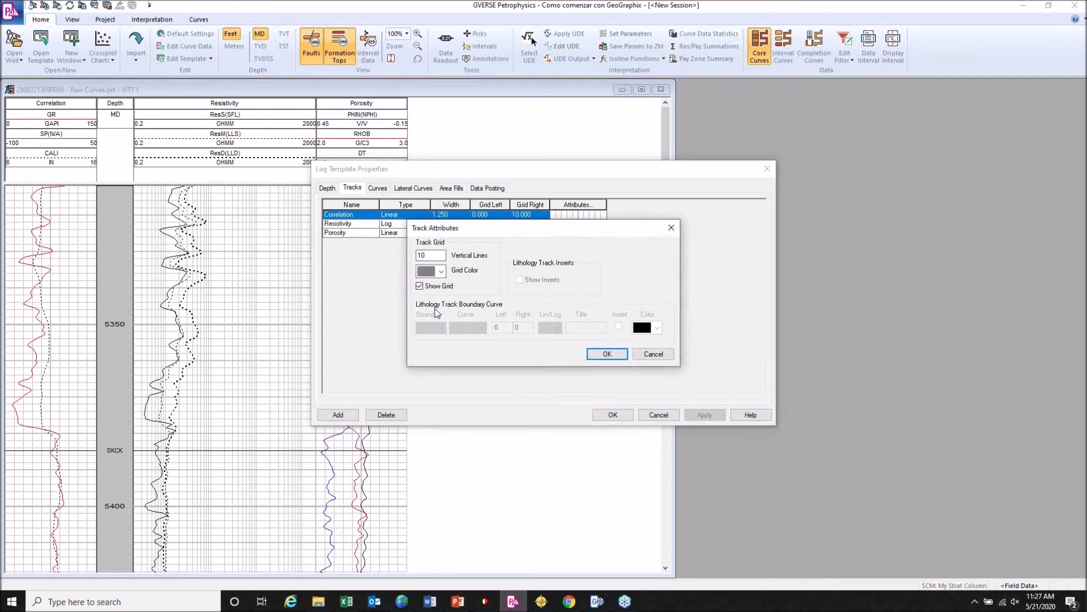
pyautogui.click(606, 354)
pyautogui.click(713, 415)
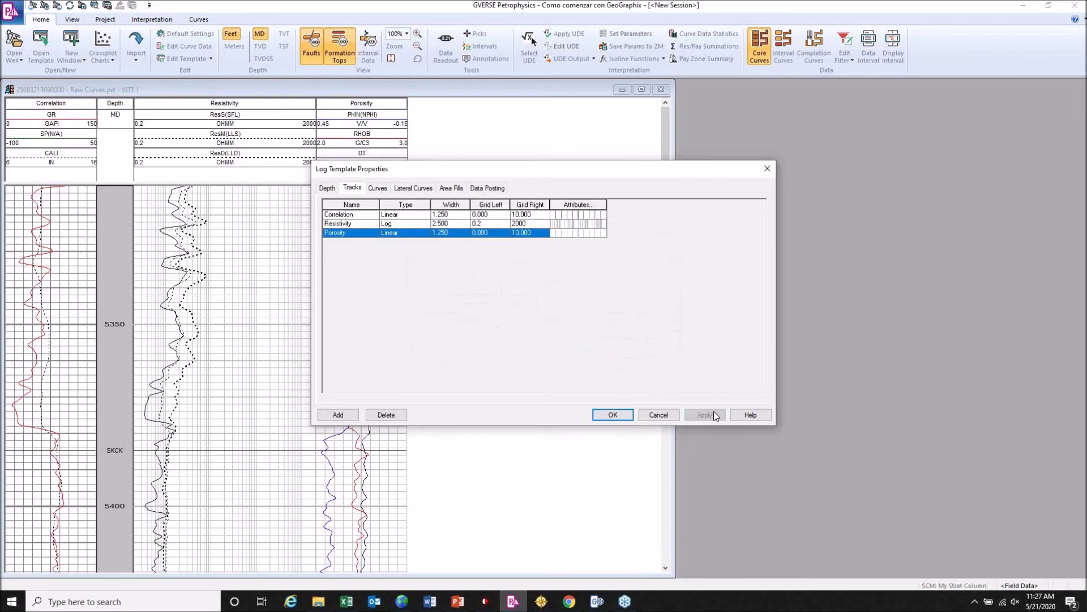
pyautogui.click(576, 224)
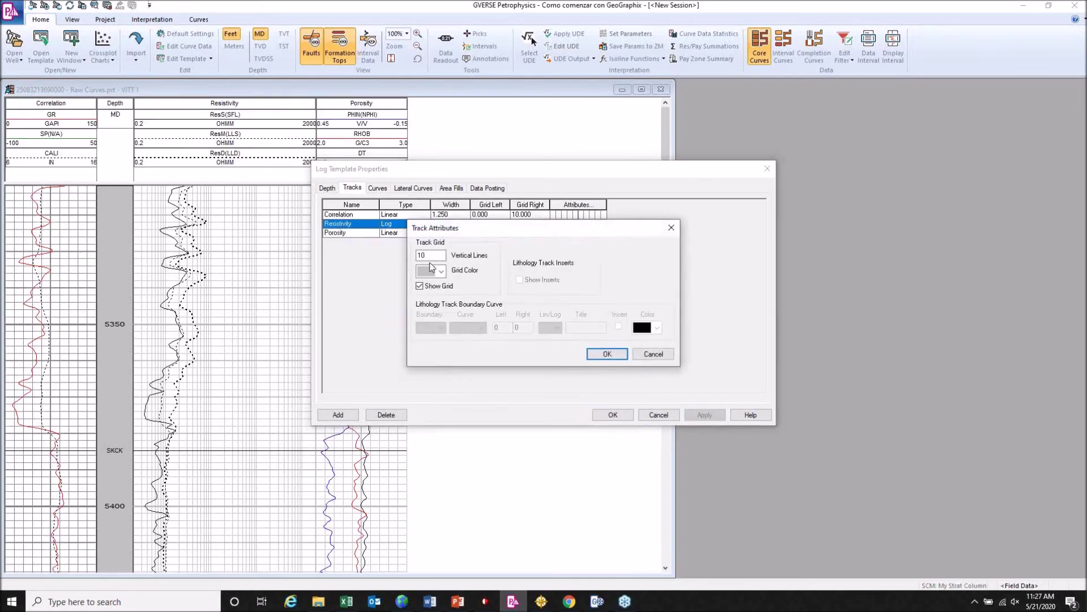
pyautogui.click(443, 271)
pyautogui.scroll(-2, 431, 300)
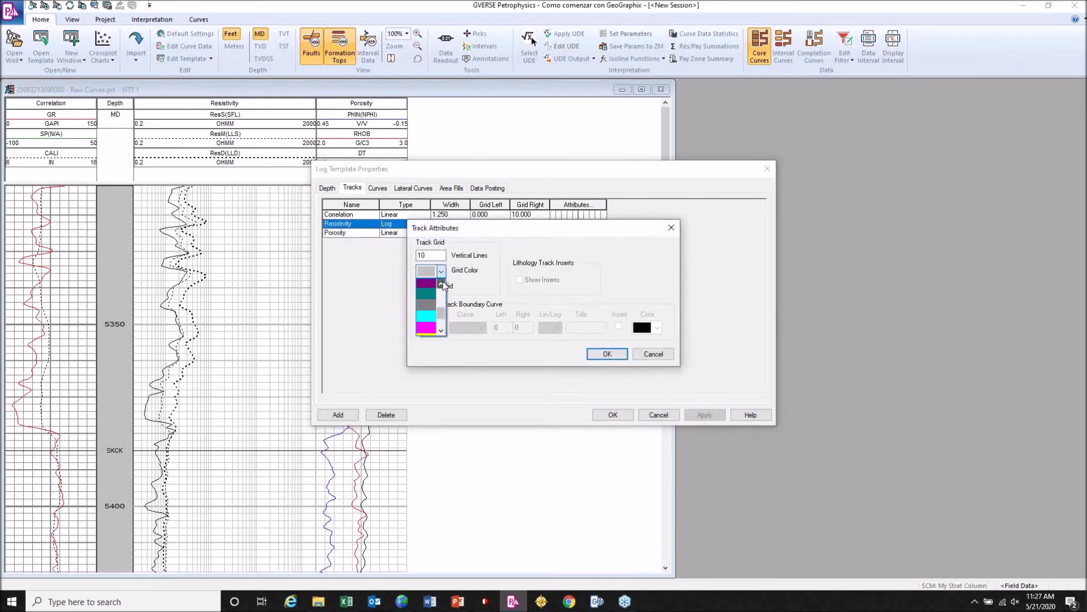
pyautogui.click(430, 297)
pyautogui.click(606, 354)
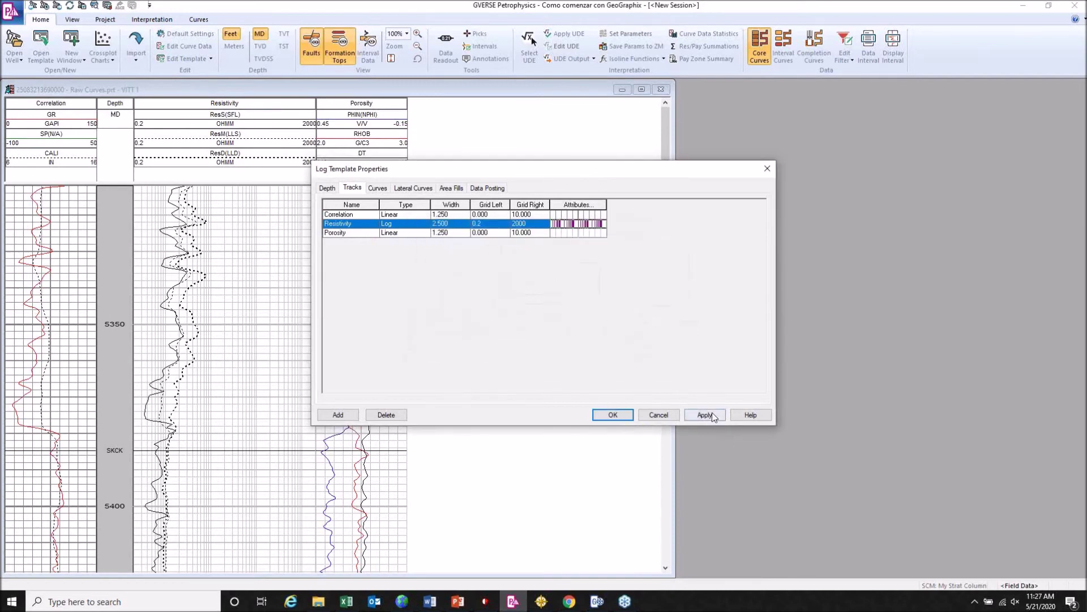
pyautogui.click(706, 415)
pyautogui.click(584, 233)
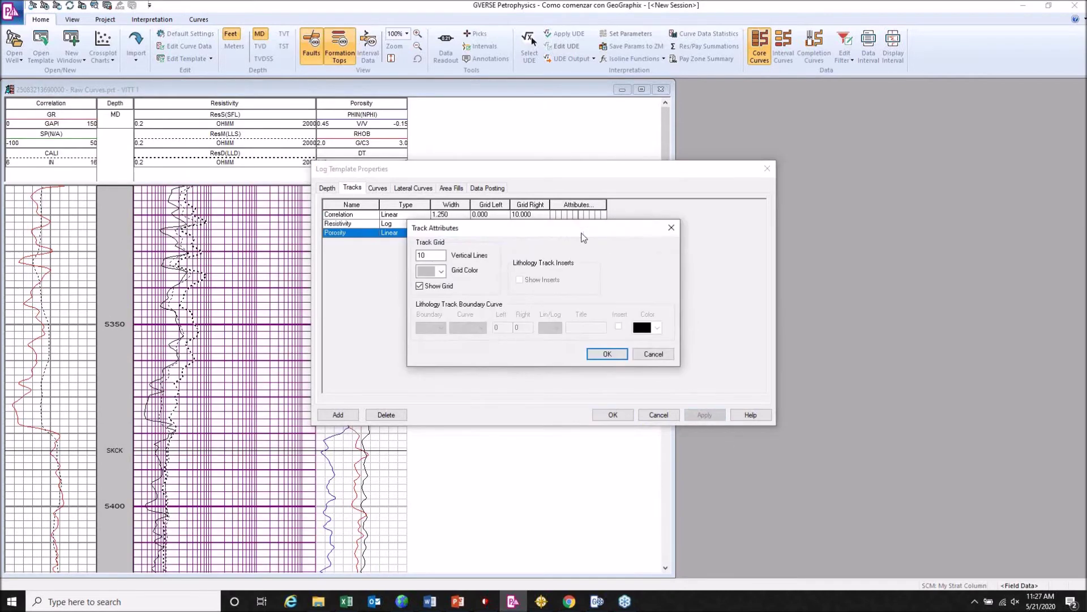
pyautogui.click(442, 273)
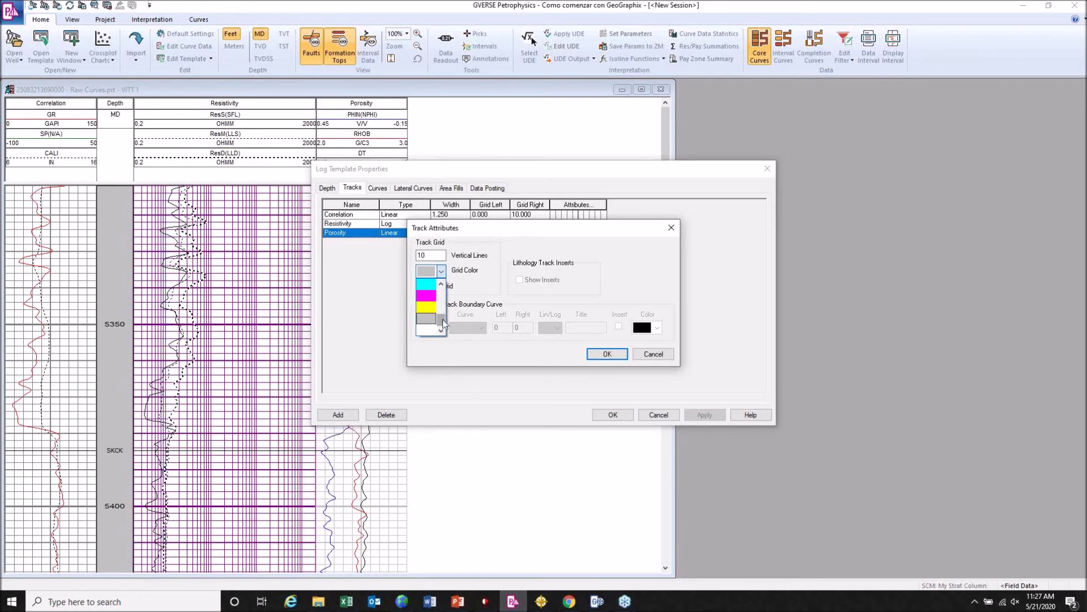
pyautogui.scroll(3, 435, 320)
pyautogui.click(435, 296)
pyautogui.click(607, 354)
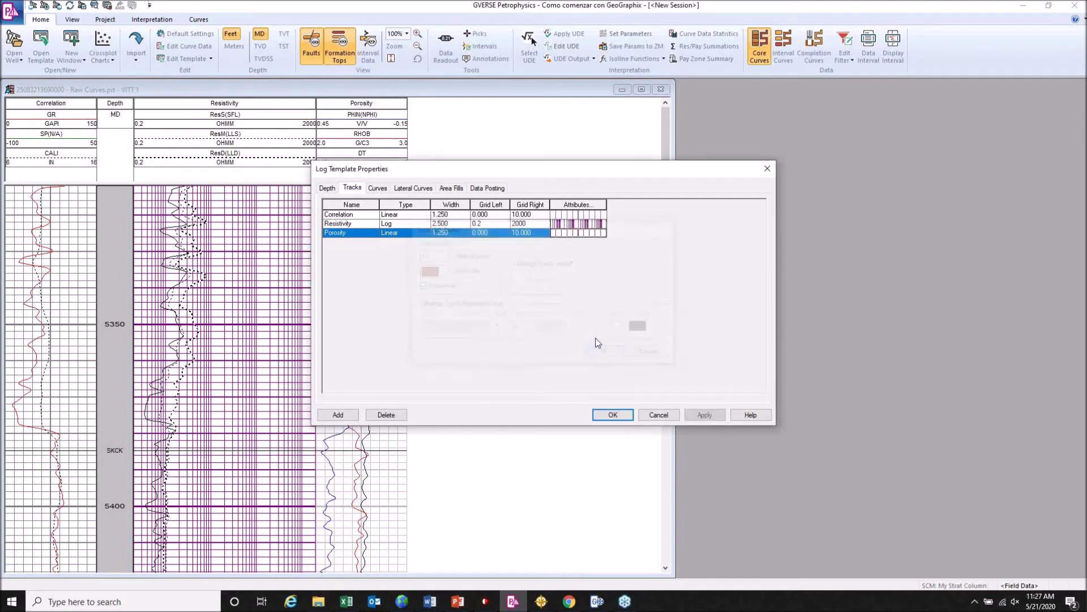
pyautogui.click(714, 419)
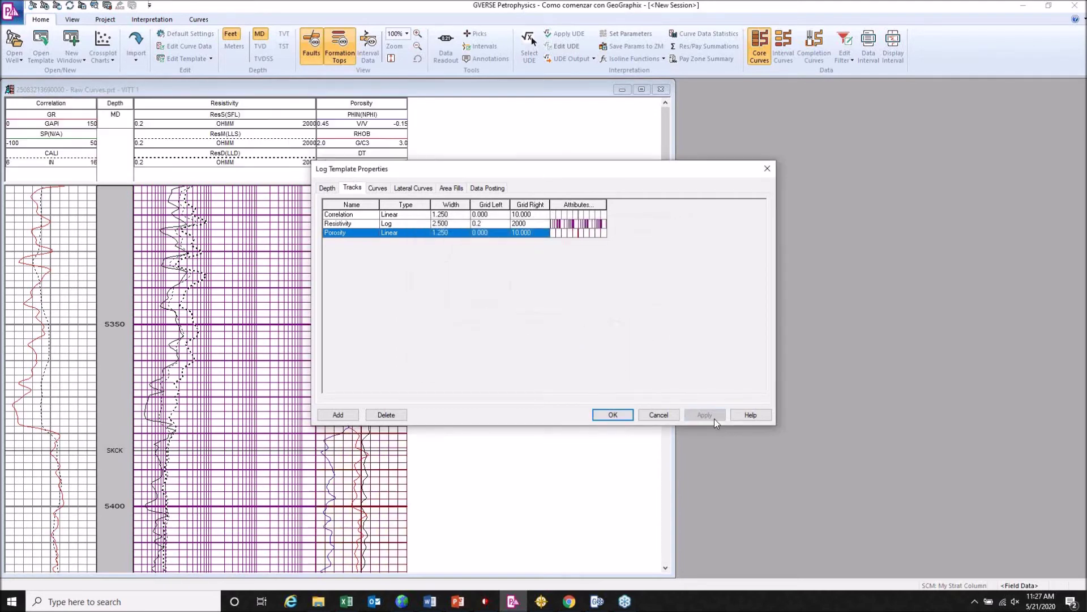
pyautogui.moveTo(635, 169); pyautogui.dragTo(824, 157)
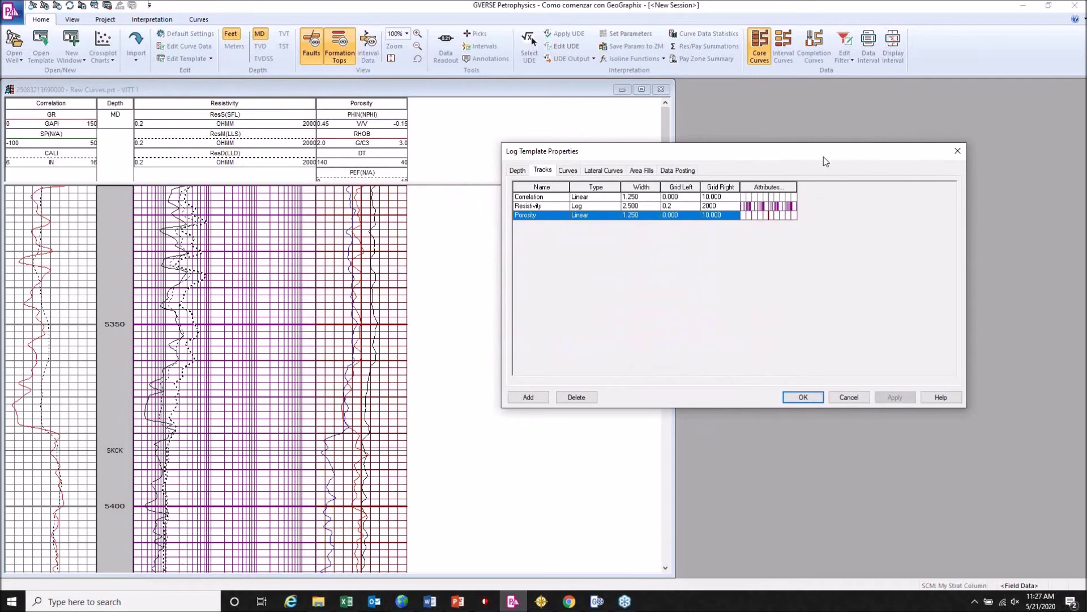
pyautogui.click(781, 207)
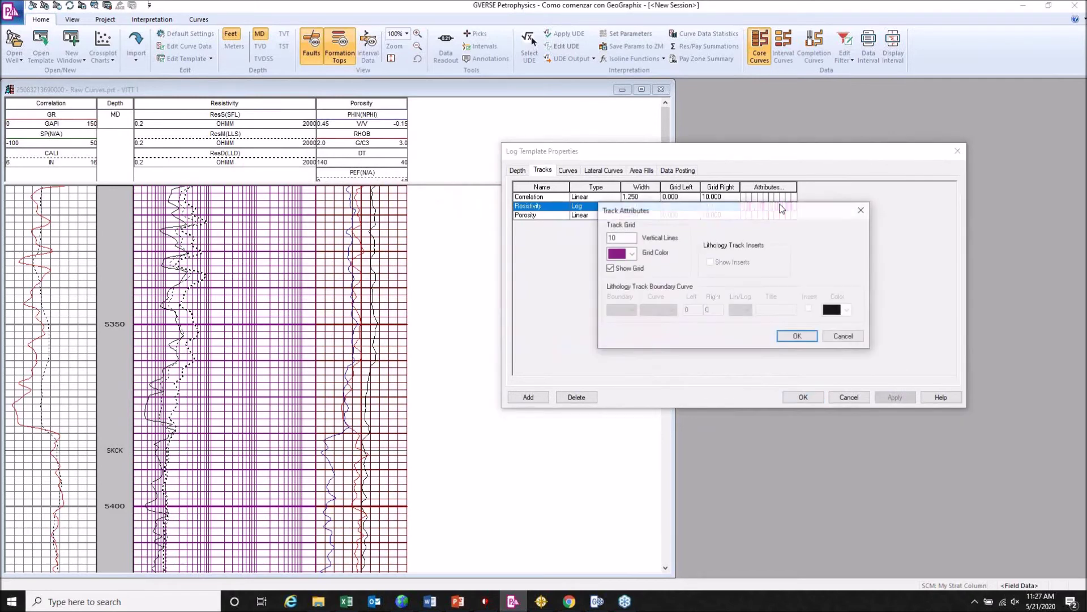
pyautogui.click(631, 253)
pyautogui.click(629, 295)
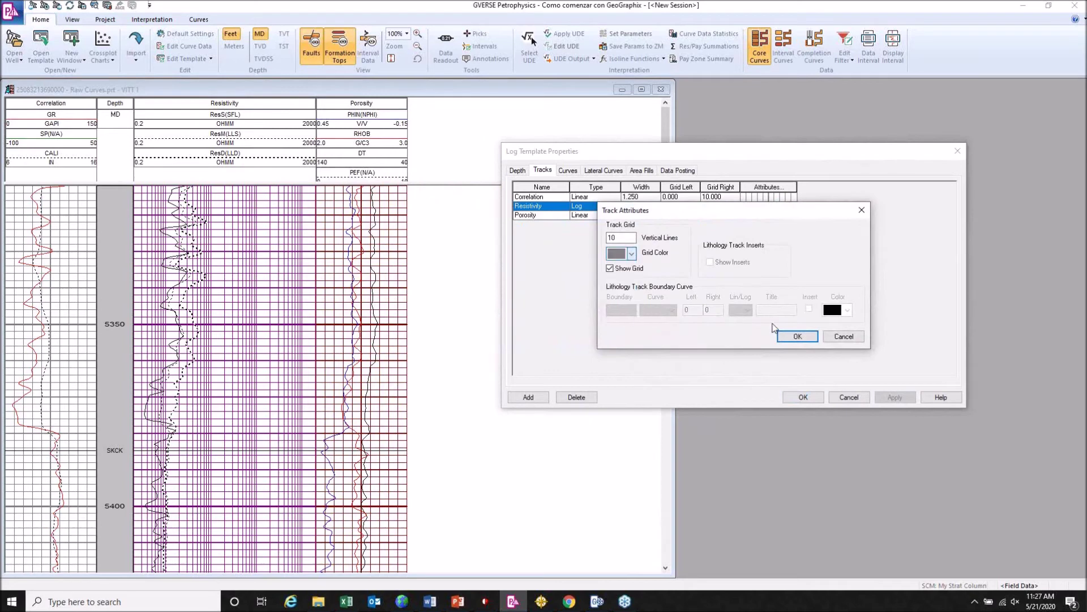
pyautogui.click(798, 337)
pyautogui.click(781, 215)
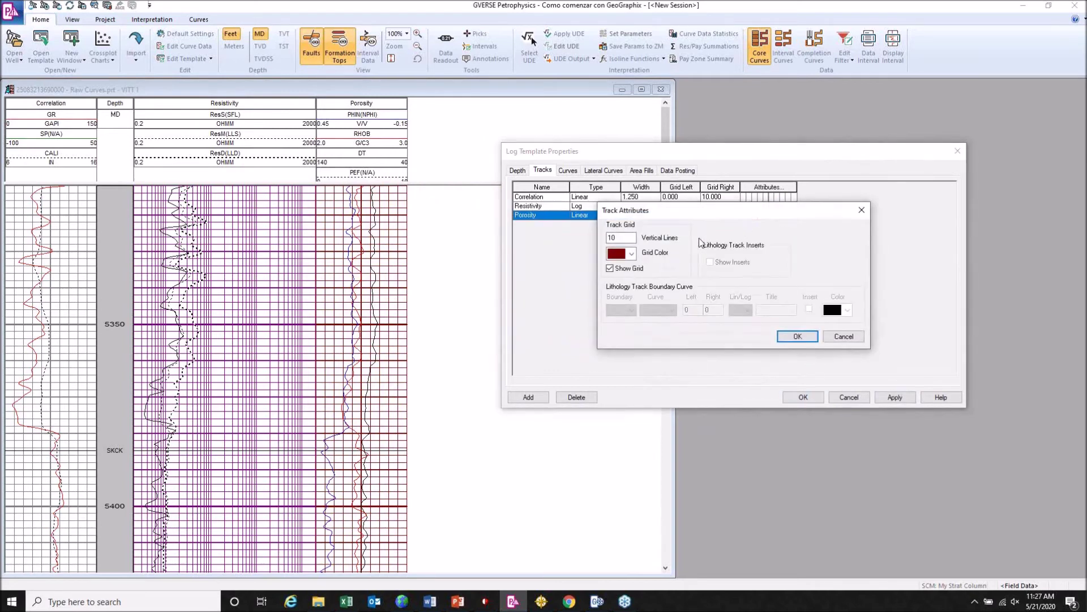
pyautogui.click(632, 254)
pyautogui.click(632, 313)
pyautogui.click(631, 313)
pyautogui.click(631, 313)
pyautogui.click(617, 309)
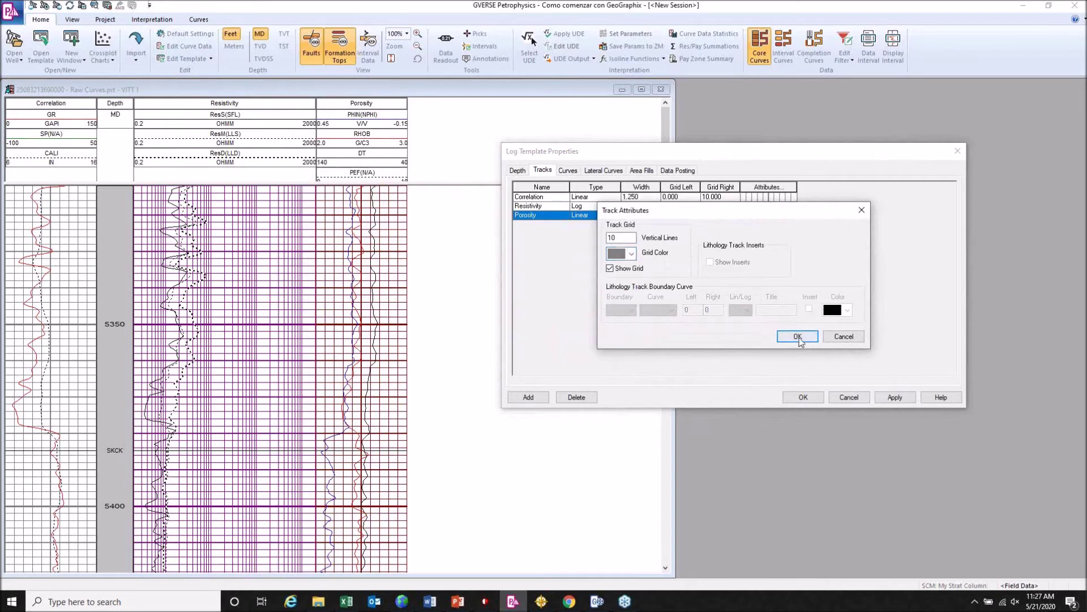
pyautogui.click(797, 336)
pyautogui.click(895, 397)
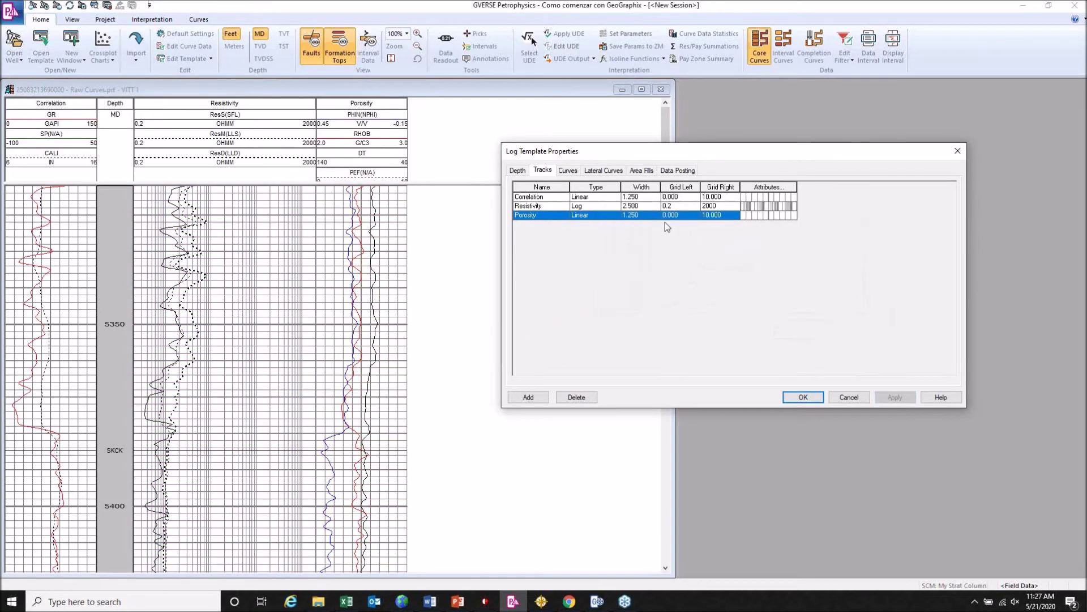
# - Change the GR curve's right scale value to 200 in the curves list
pyautogui.click(568, 170)
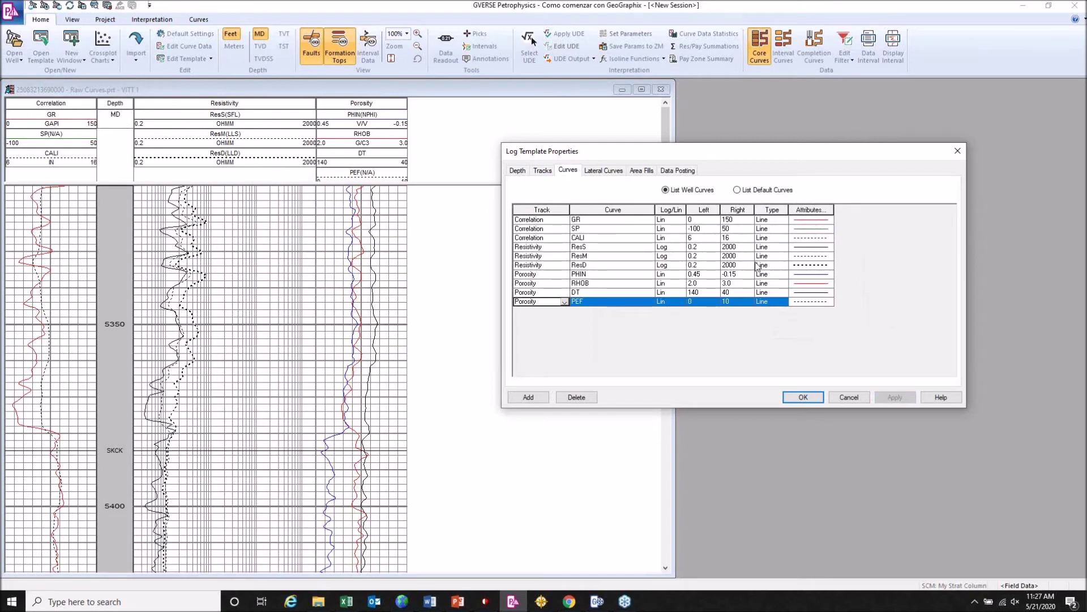
pyautogui.click(733, 220)
pyautogui.doubleClick(737, 220)
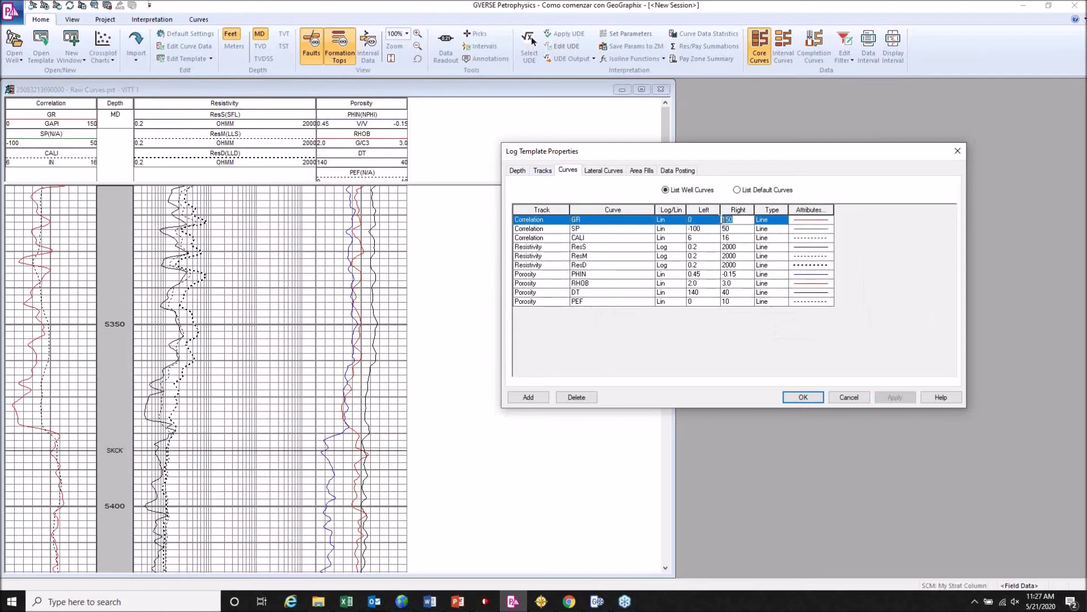
pyautogui.write('200')
# - Try the GR curve as 1½pt with no line and Cross X markers, and apply it
pyautogui.click(804, 221)
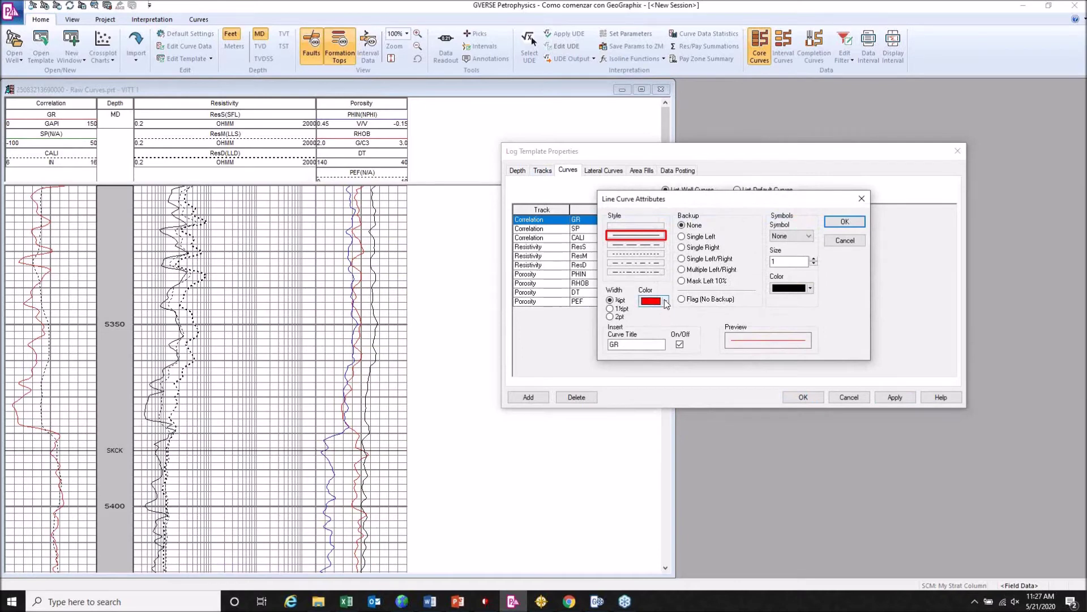
pyautogui.click(610, 309)
pyautogui.click(649, 226)
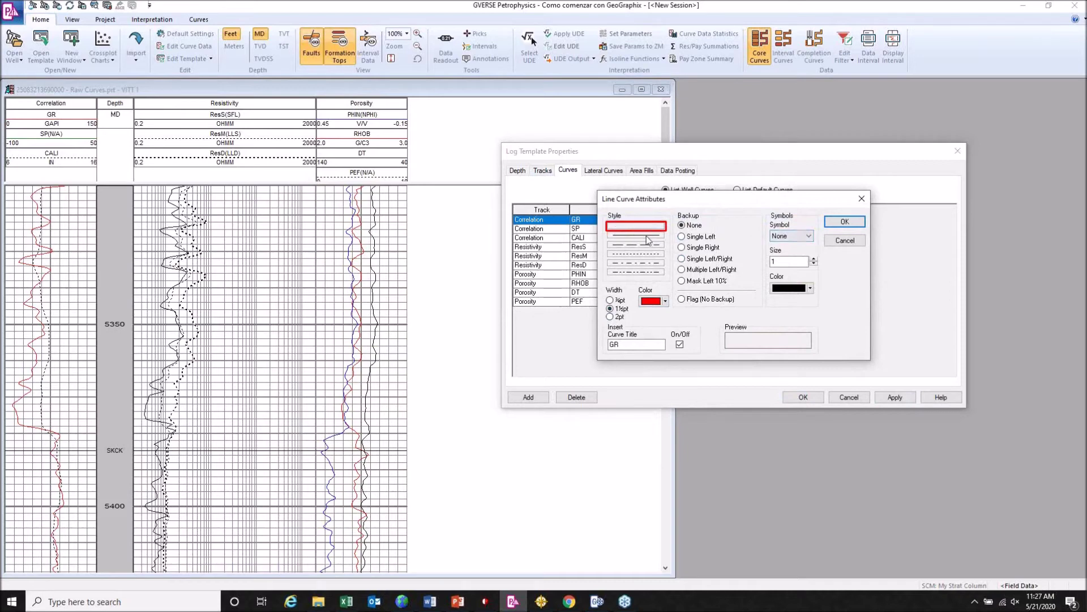
pyautogui.click(792, 237)
pyautogui.click(791, 279)
pyautogui.click(844, 222)
pyautogui.click(895, 397)
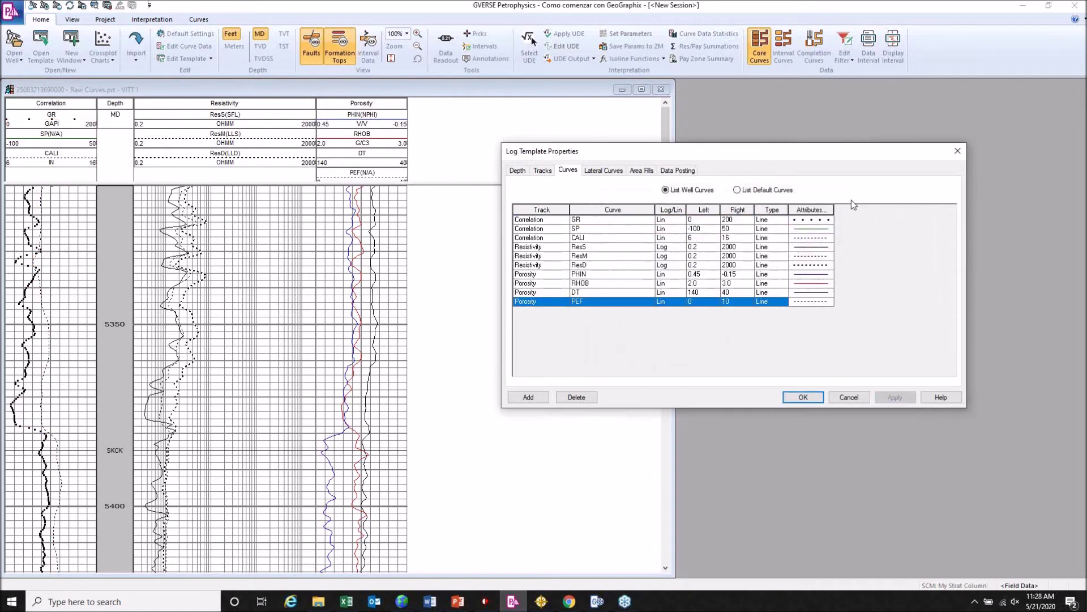
# - Restore GR as a solid red line without markers and apply it
pyautogui.click(821, 222)
pyautogui.click(650, 234)
pyautogui.click(791, 236)
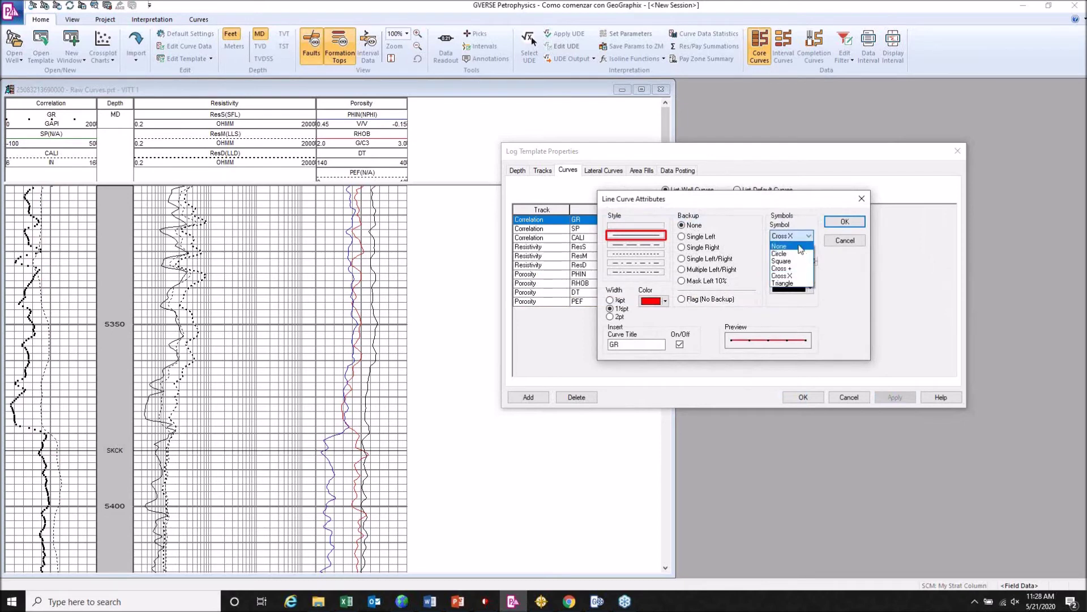
pyautogui.click(785, 245)
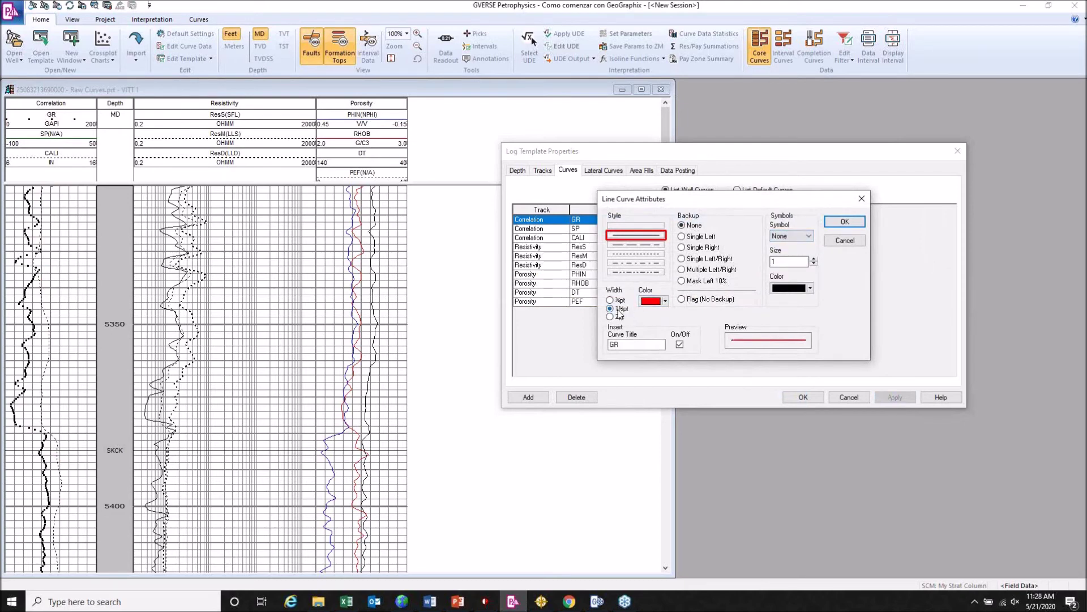
pyautogui.click(843, 222)
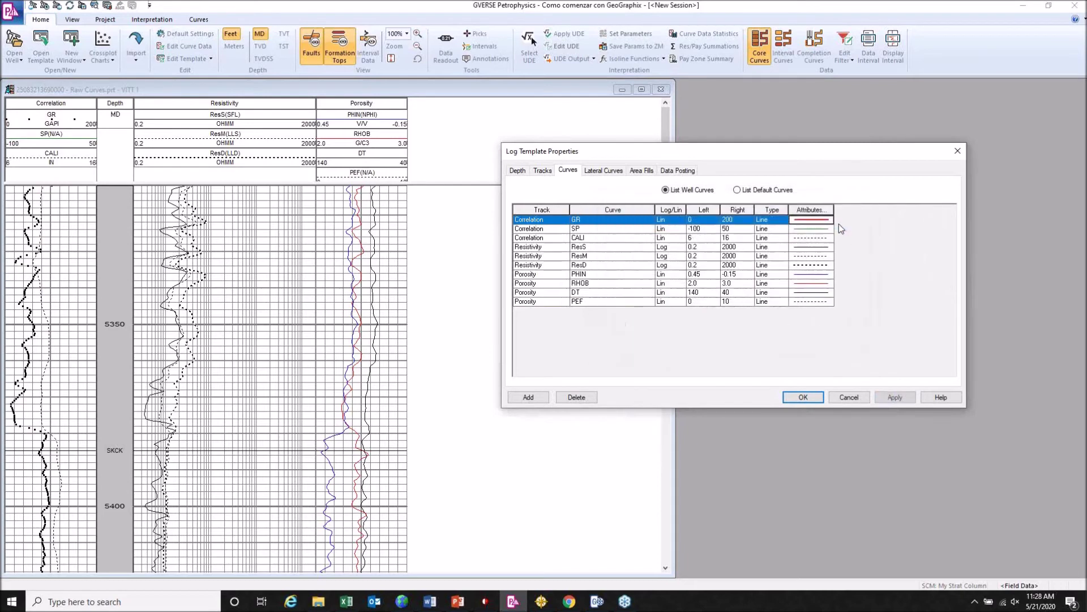
pyautogui.click(895, 397)
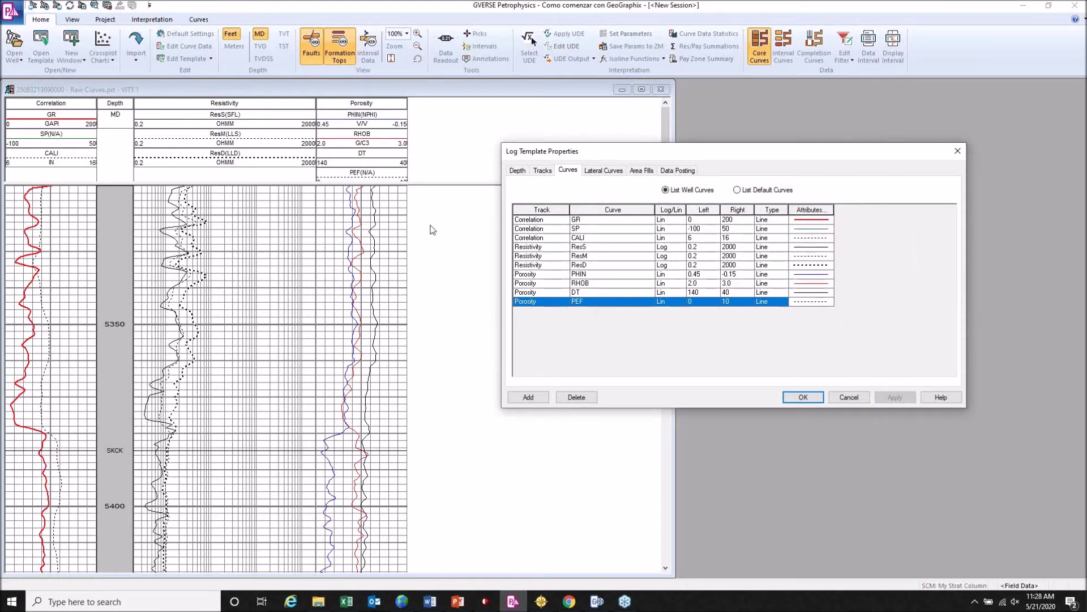
pyautogui.click(649, 172)
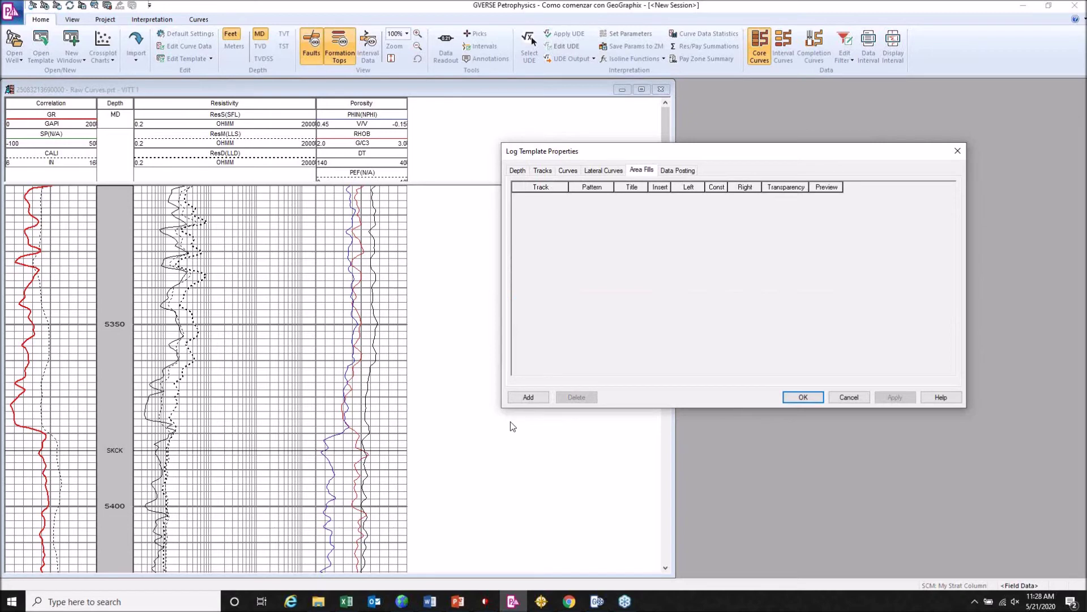
# - Add a new area fill in the Correlation track using the Shale pattern
pyautogui.click(528, 398)
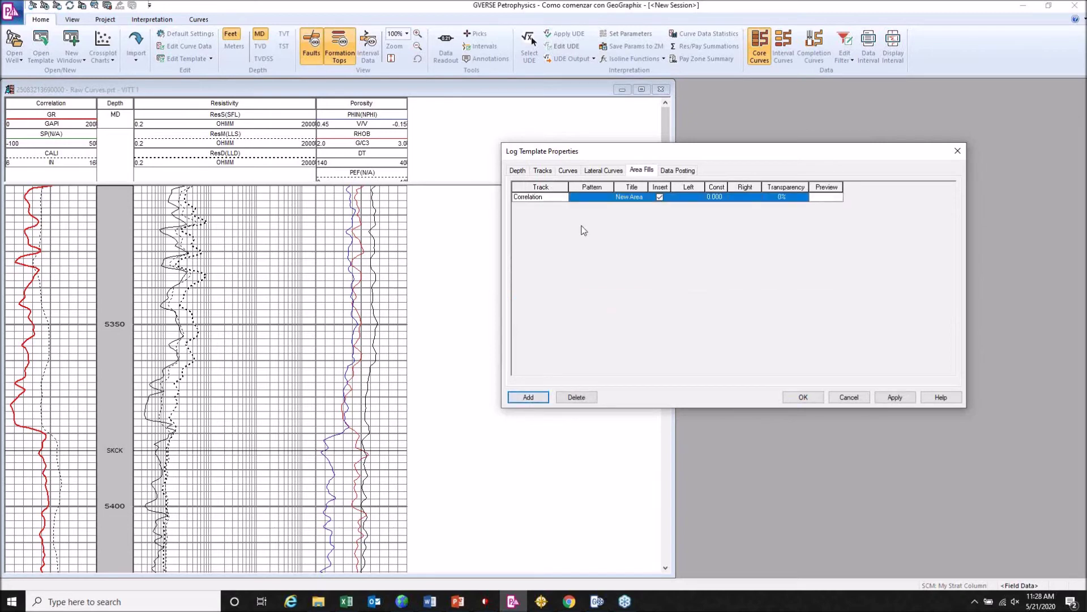
pyautogui.click(563, 199)
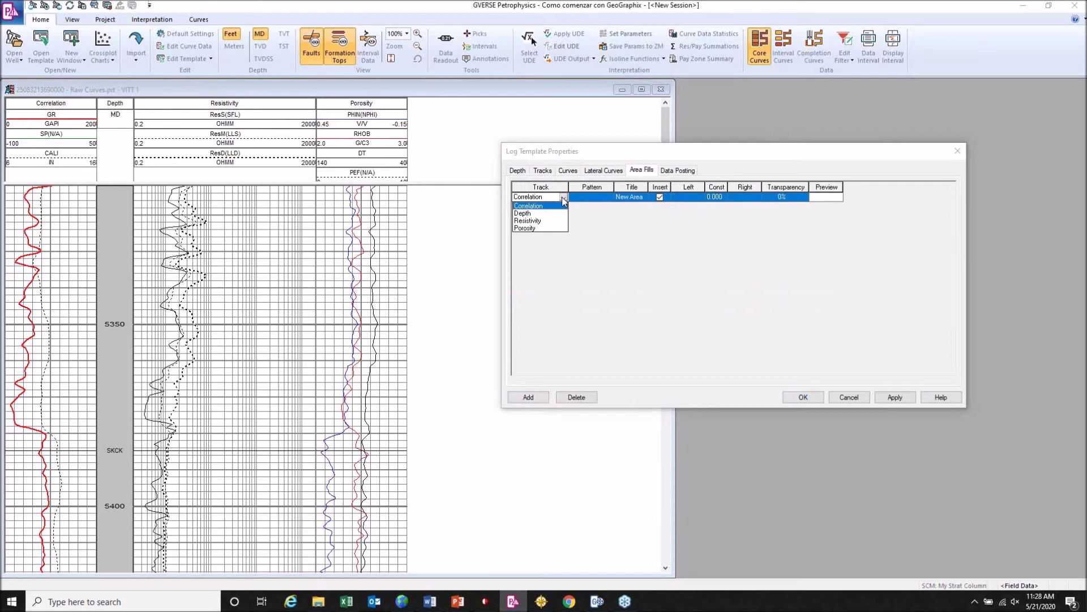
pyautogui.click(564, 198)
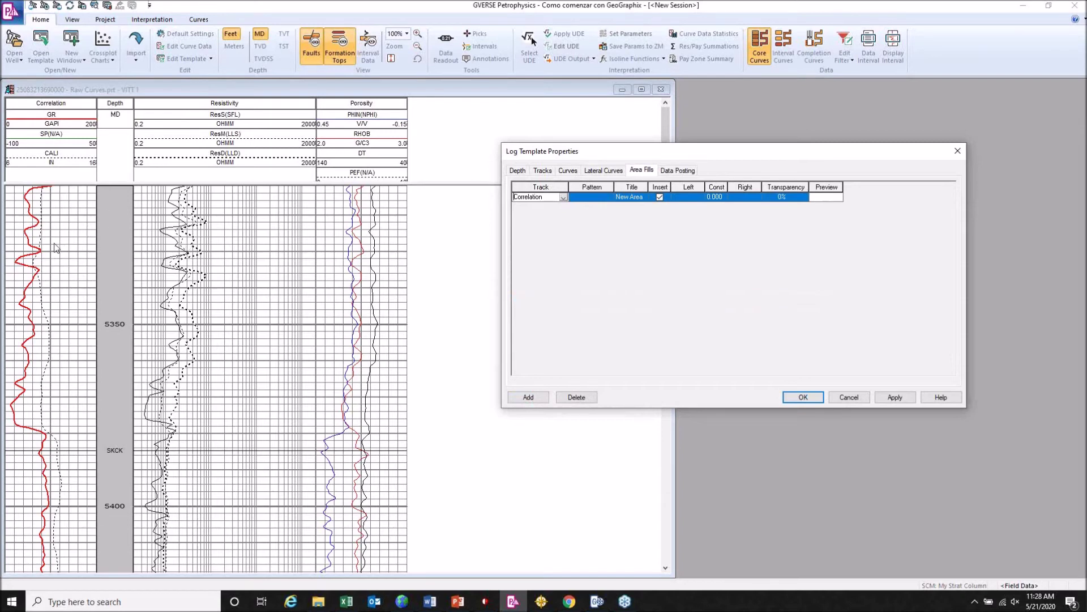
pyautogui.click(609, 197)
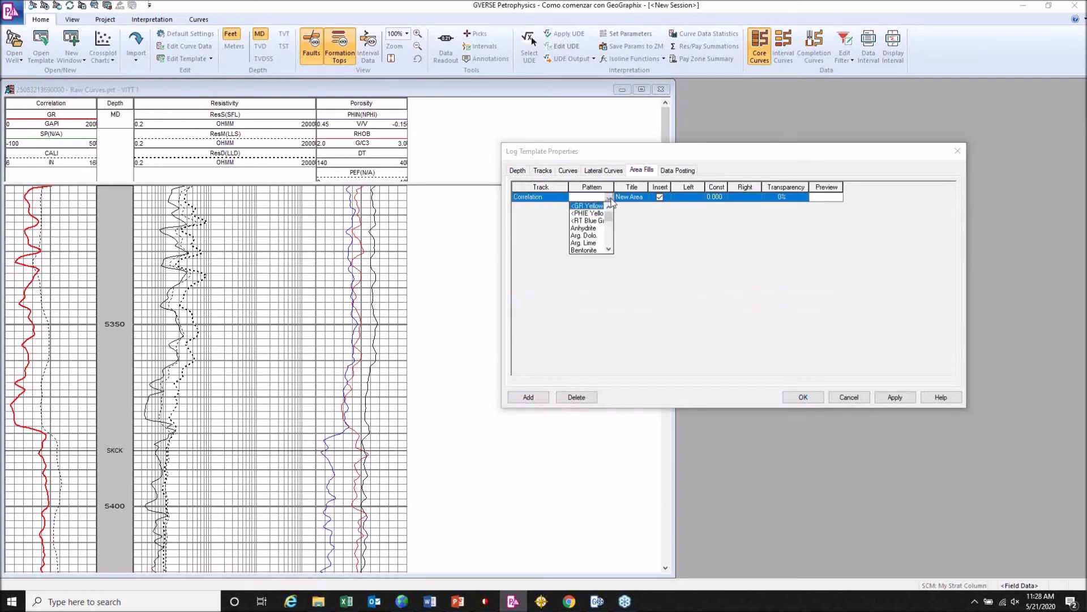
pyautogui.click(609, 249)
pyautogui.scroll(-5, 611, 244)
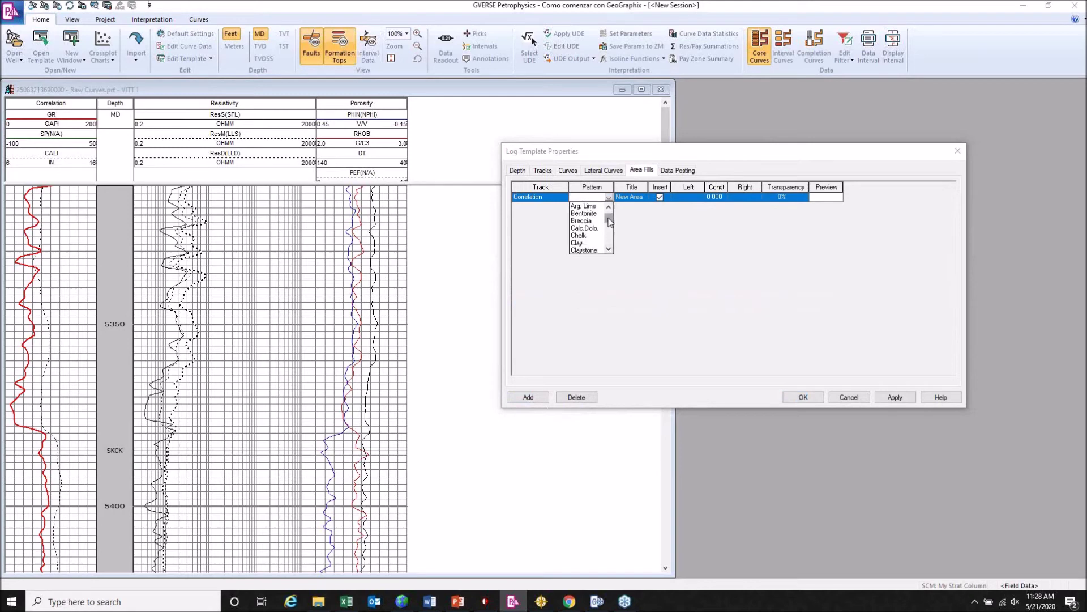
pyautogui.scroll(-5, 609, 228)
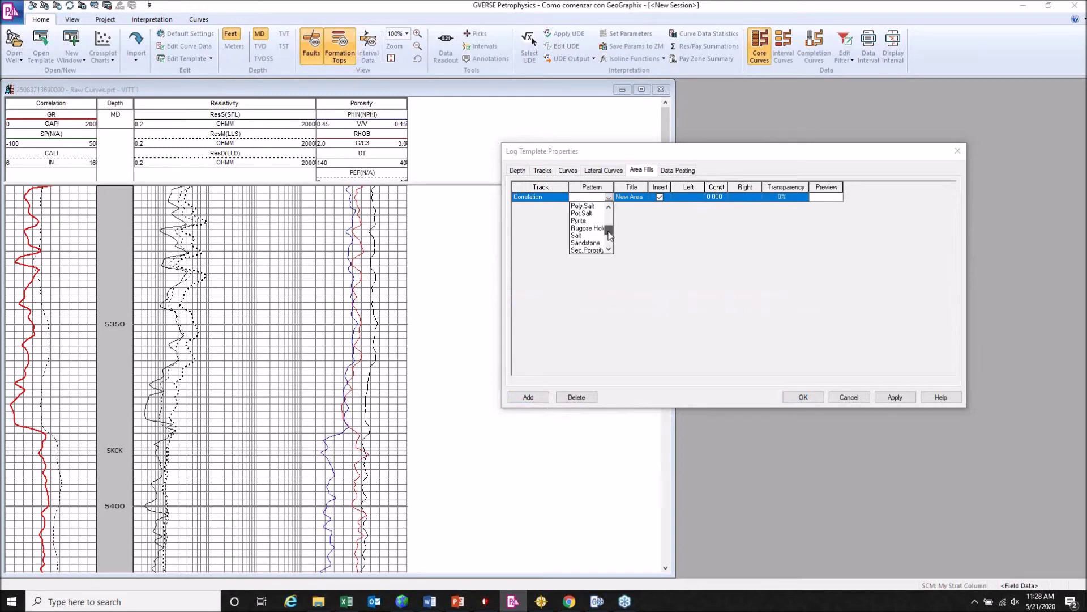
pyautogui.click(589, 228)
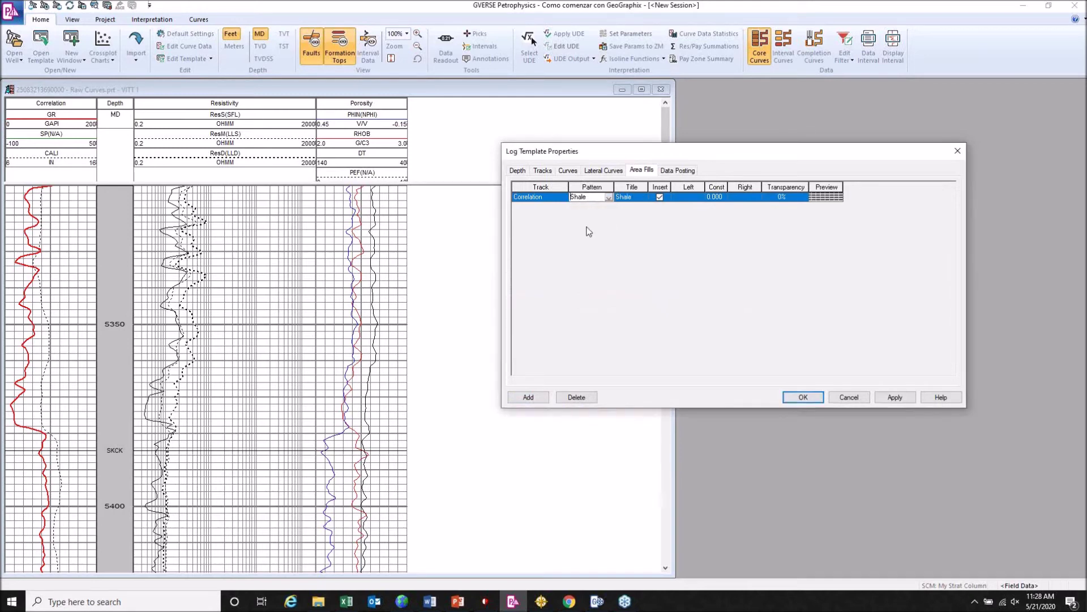
# - Bound the Shale fill by GR on the left and a constant, applied at 100 then changed to 200
pyautogui.click(700, 196)
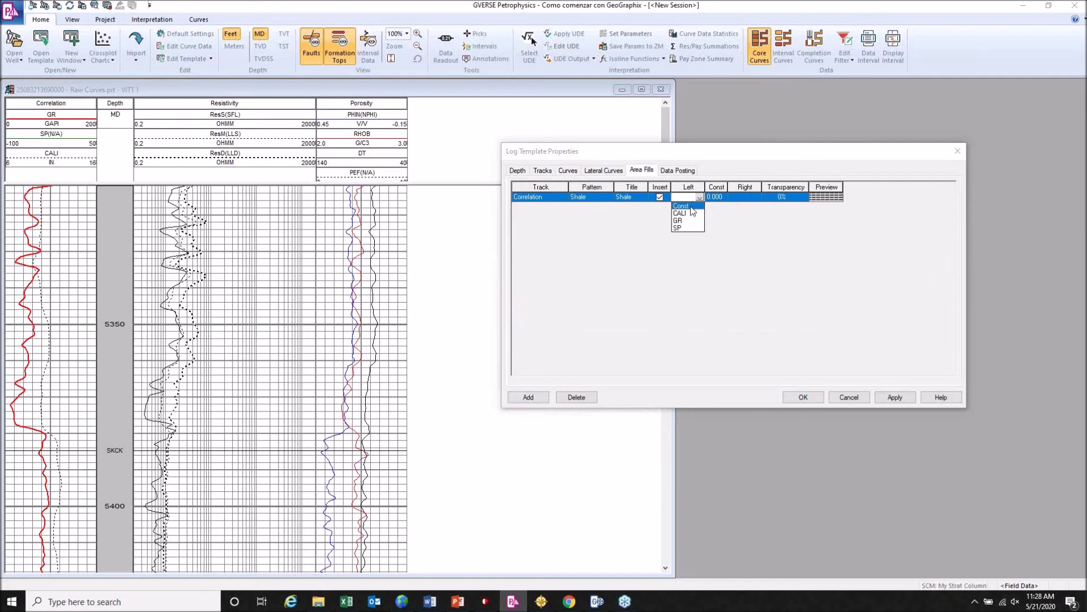
pyautogui.click(687, 221)
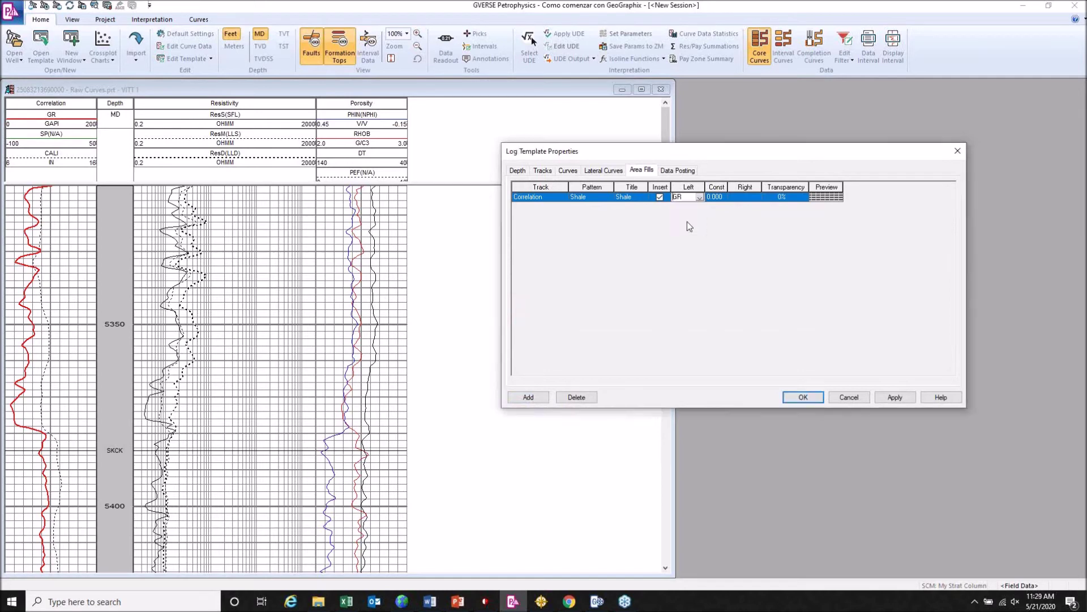
pyautogui.click(758, 197)
pyautogui.click(758, 197)
pyautogui.click(758, 197)
pyautogui.click(737, 205)
pyautogui.click(717, 197)
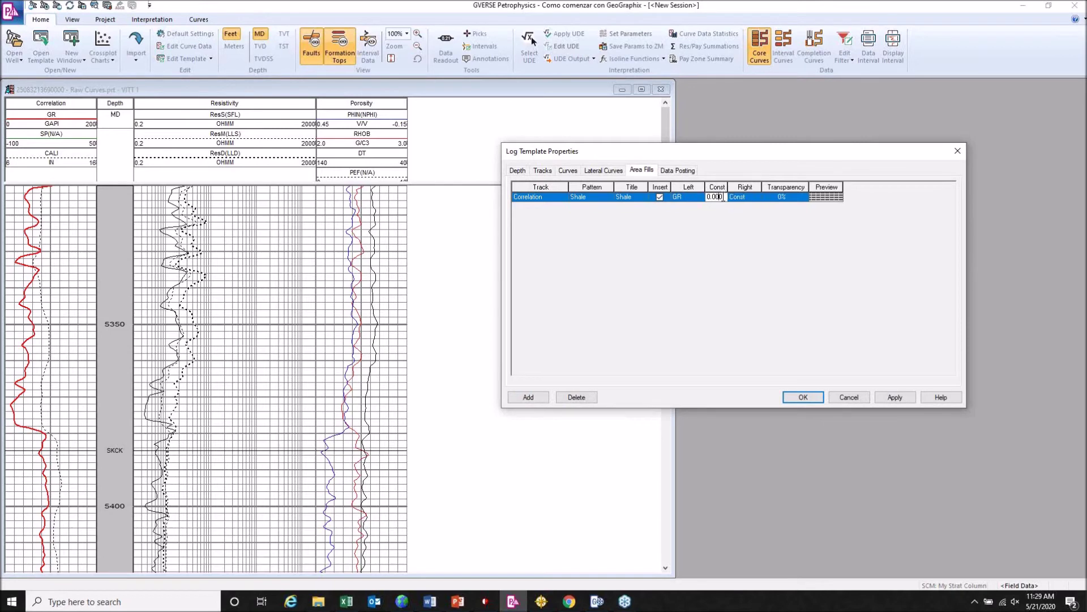
pyautogui.write('100')
pyautogui.click(894, 398)
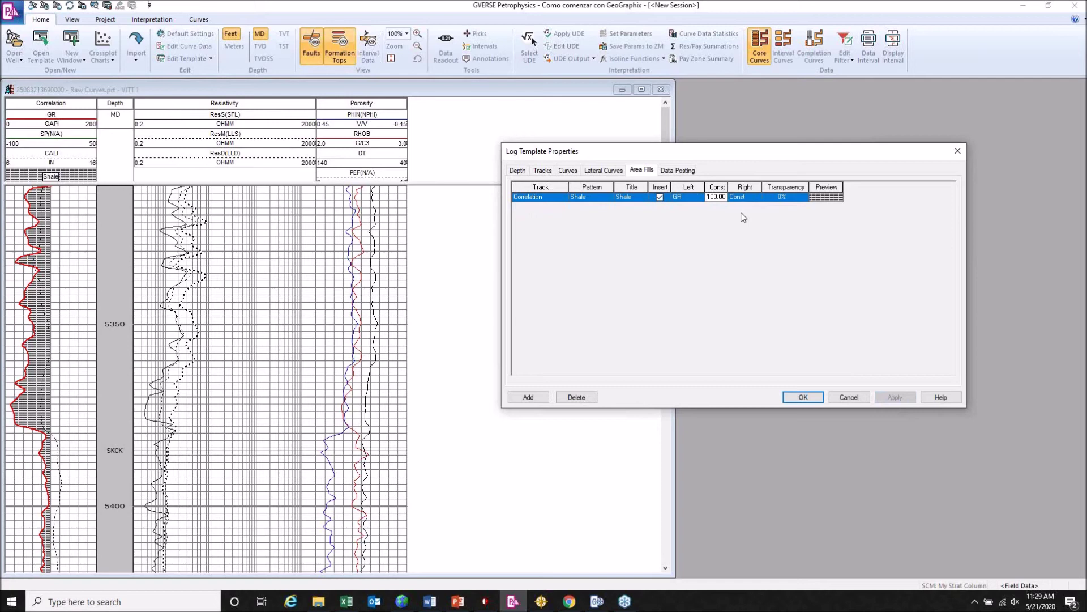
pyautogui.click(721, 199)
pyautogui.moveTo(718, 197); pyautogui.dragTo(704, 197)
pyautogui.write('200')
# - Add a second Correlation area fill using the Sandstone pattern
pyautogui.click(536, 397)
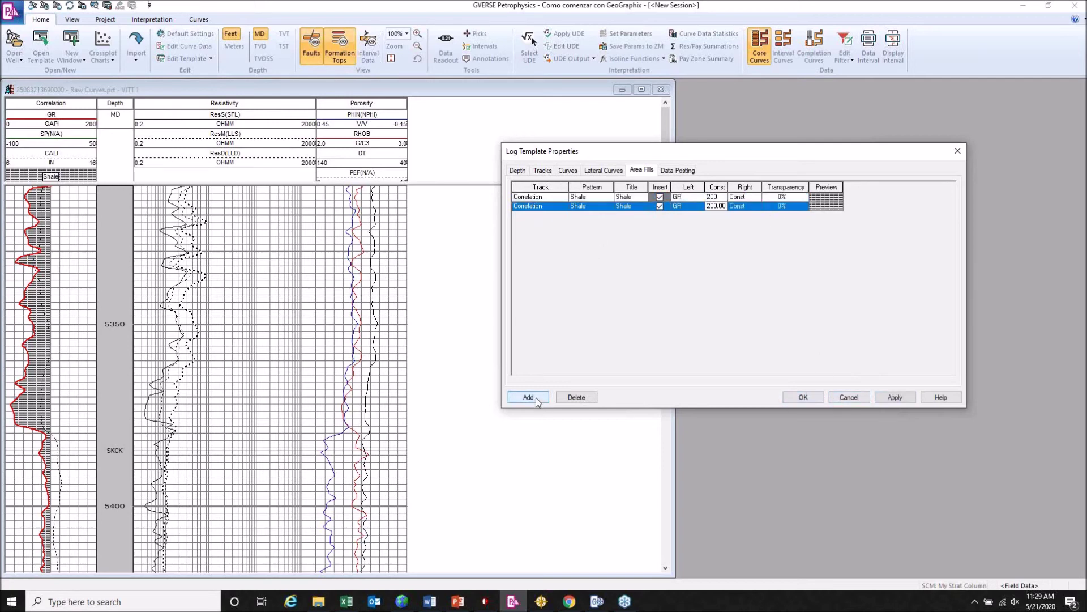
pyautogui.click(609, 206)
pyautogui.moveTo(612, 242)
pyautogui.mouseDown()
pyautogui.moveTo(609, 253)
pyautogui.moveTo(604, 240)
pyautogui.mouseUp()
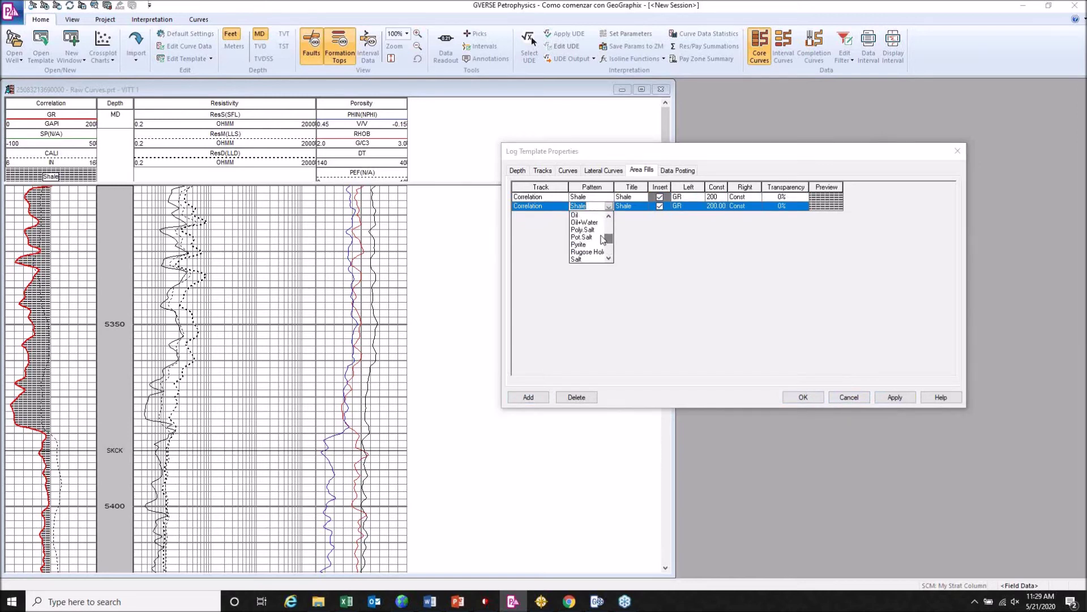
pyautogui.click(609, 216)
pyautogui.click(610, 216)
pyautogui.click(609, 216)
pyautogui.click(609, 216)
pyautogui.click(610, 216)
pyautogui.click(609, 216)
pyautogui.click(609, 217)
pyautogui.scroll(7, 610, 221)
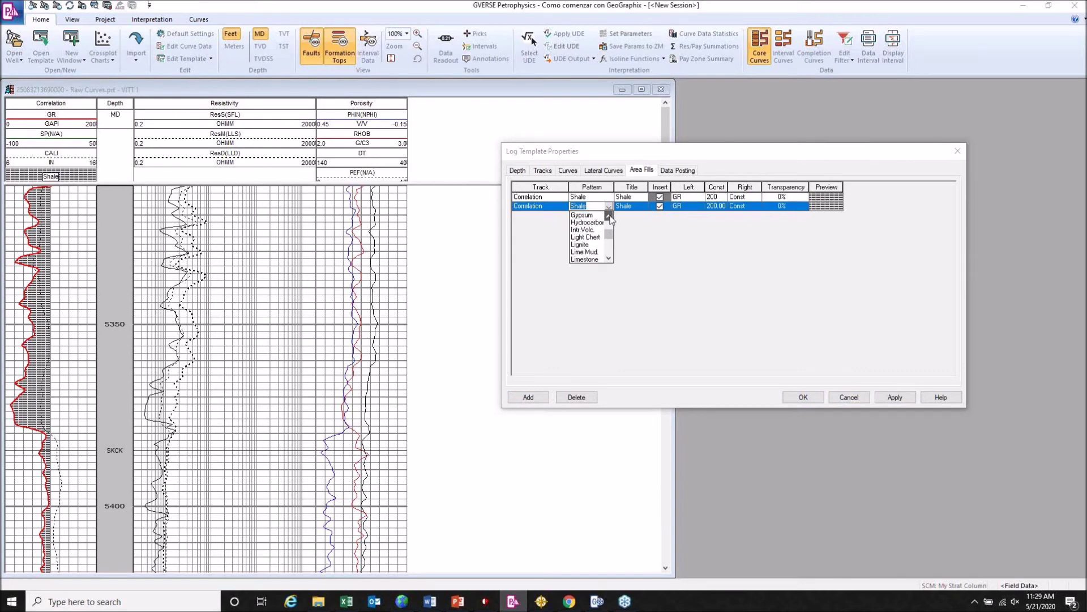
pyautogui.moveTo(610, 226); pyautogui.dragTo(605, 245)
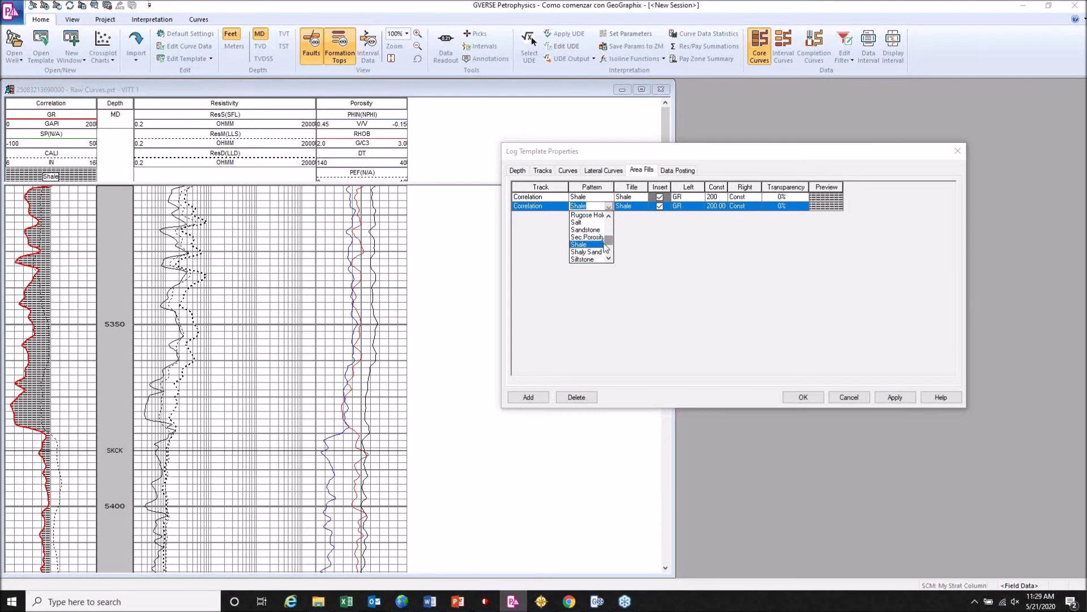
pyautogui.click(586, 230)
# - Set the Sandstone fill's left boundary to a constant of 20 and apply
pyautogui.click(700, 207)
pyautogui.click(700, 206)
pyautogui.click(686, 215)
pyautogui.click(720, 207)
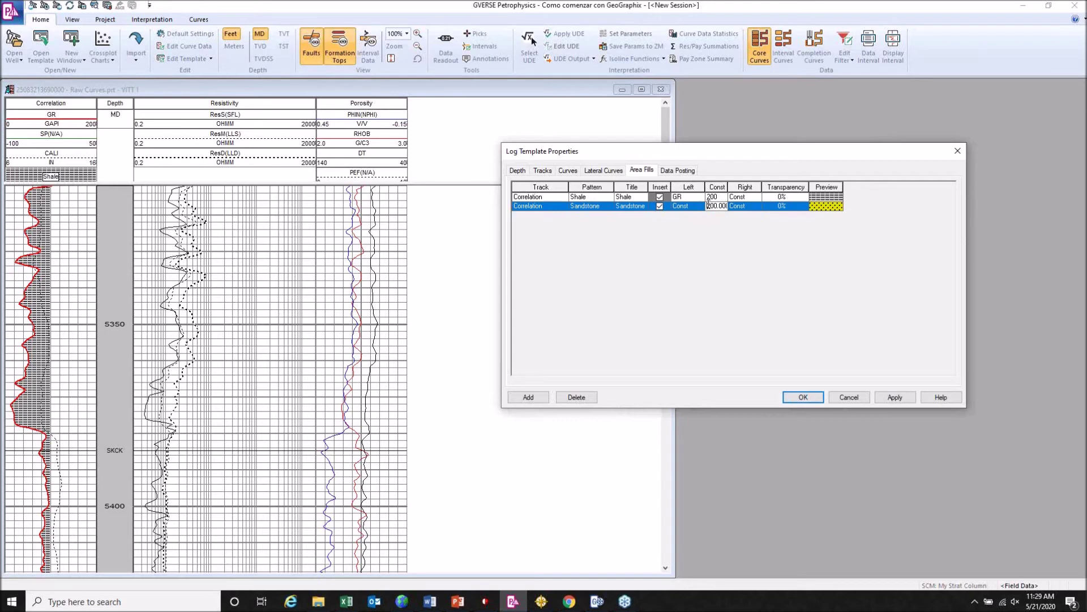
pyautogui.moveTo(709, 205); pyautogui.dragTo(749, 206)
pyautogui.write('20')
pyautogui.click(896, 398)
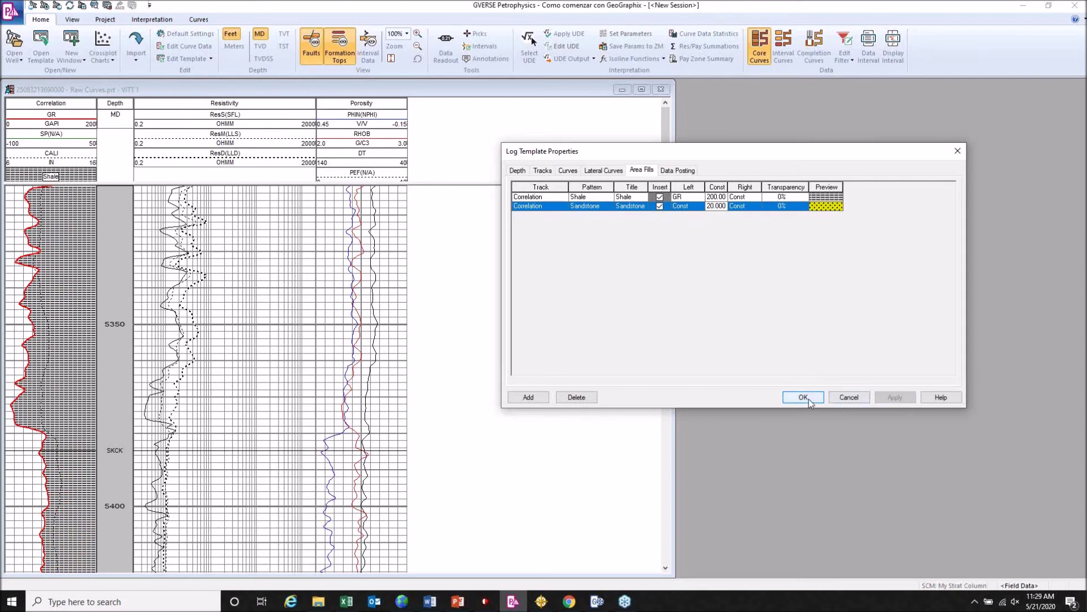
# - Make GR the Sandstone fill's right boundary and apply the yellow fill
pyautogui.click(746, 207)
pyautogui.click(757, 206)
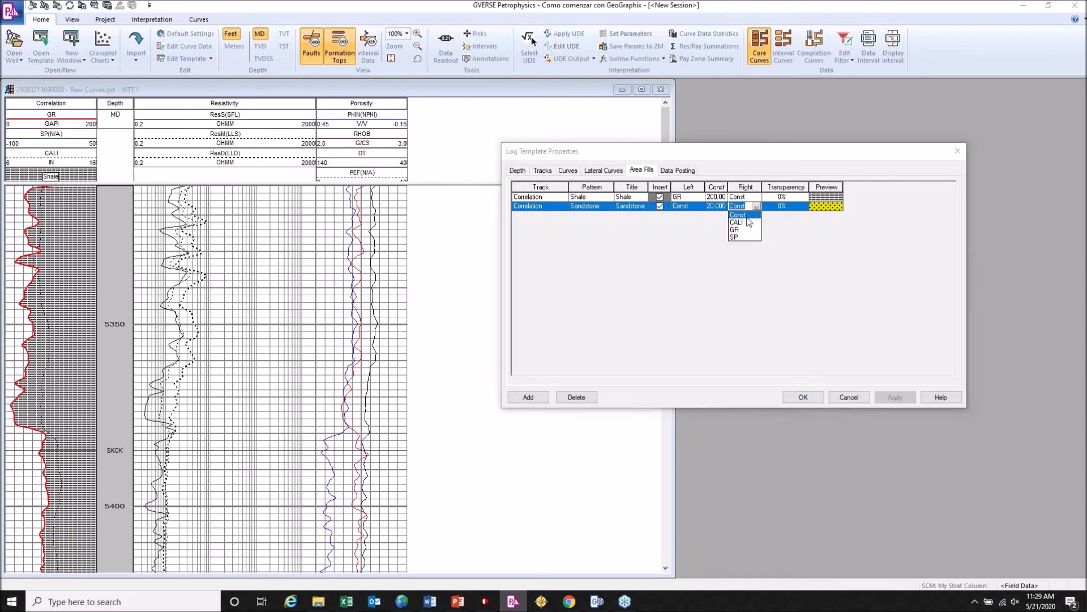
pyautogui.click(735, 229)
pyautogui.click(896, 397)
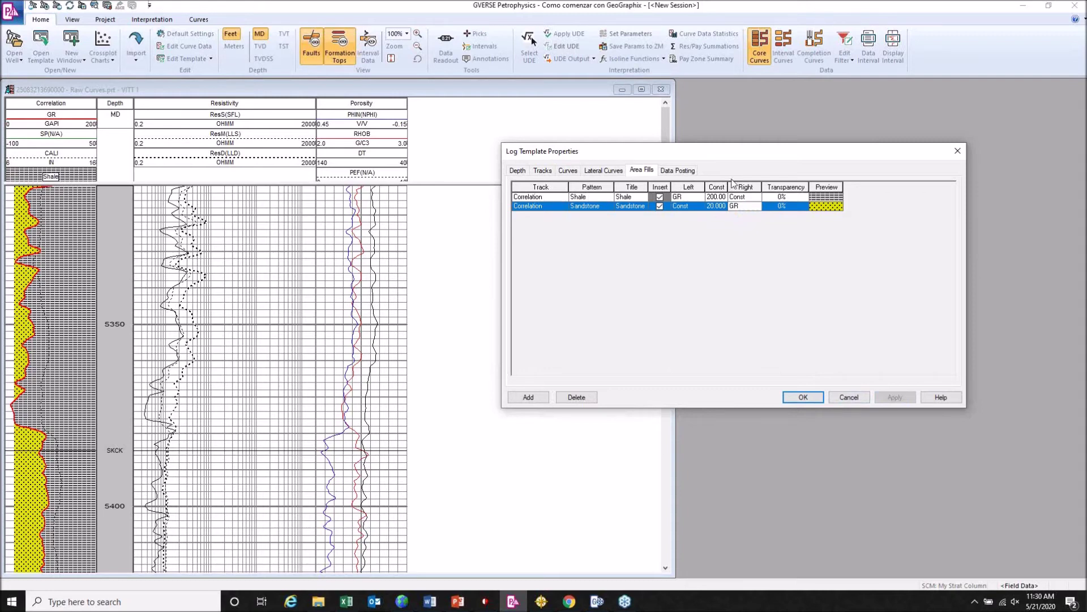
pyautogui.click(678, 171)
pyautogui.moveTo(713, 156); pyautogui.dragTo(741, 132)
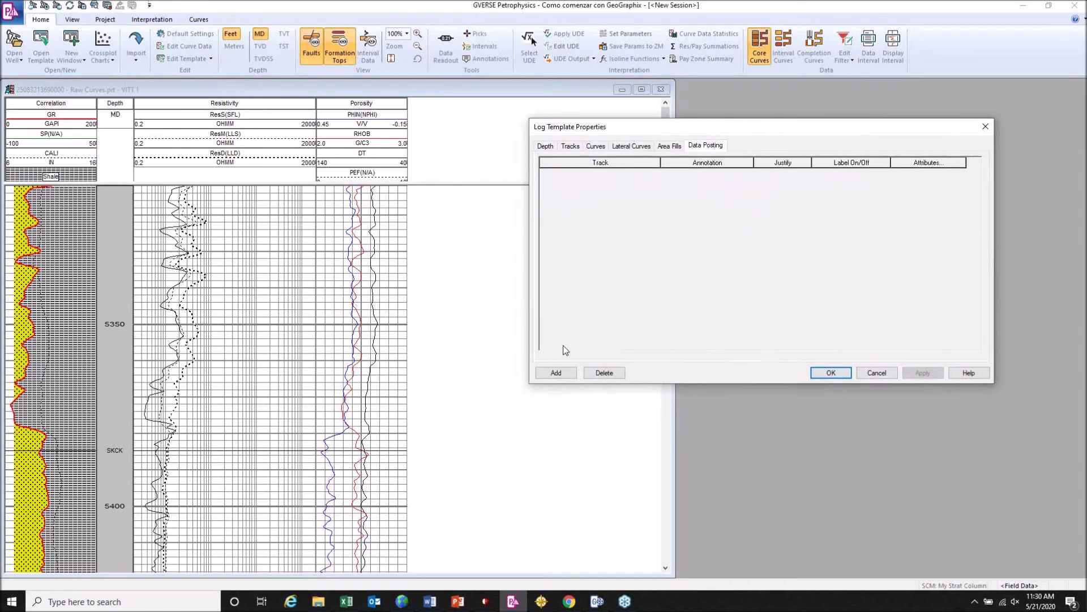
# - Add DST and Plug annotation postings to the Correlation track
pyautogui.click(572, 376)
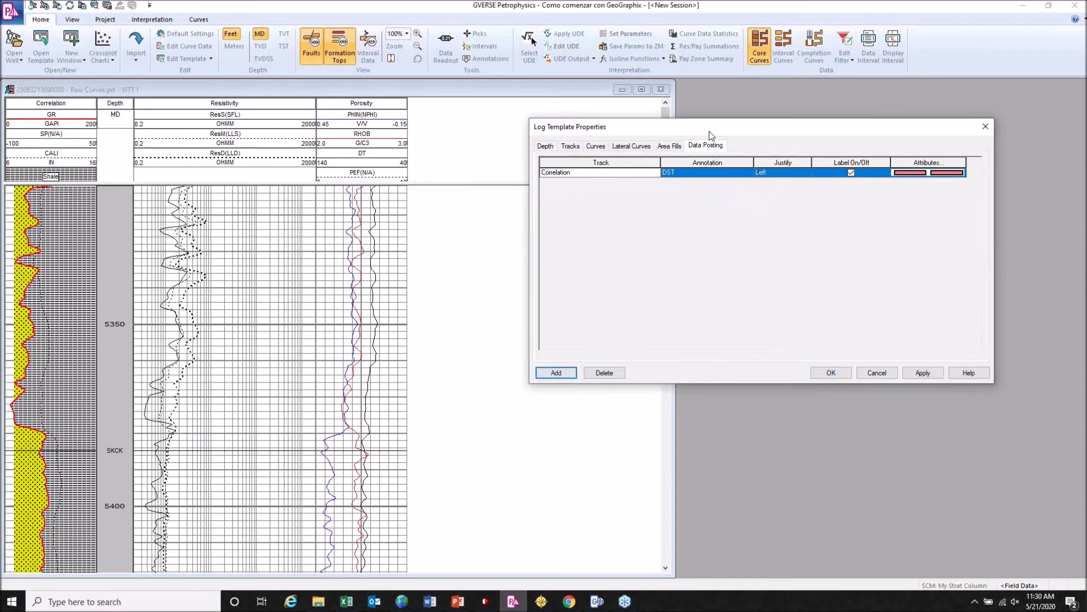
pyautogui.click(563, 375)
pyautogui.click(748, 181)
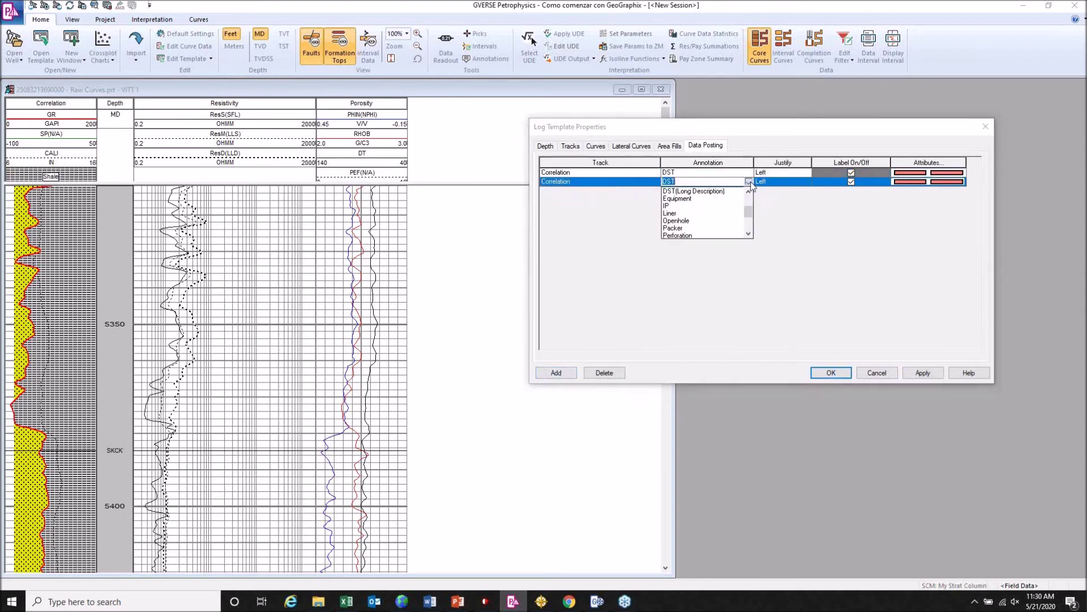
pyautogui.moveTo(752, 215); pyautogui.dragTo(752, 232)
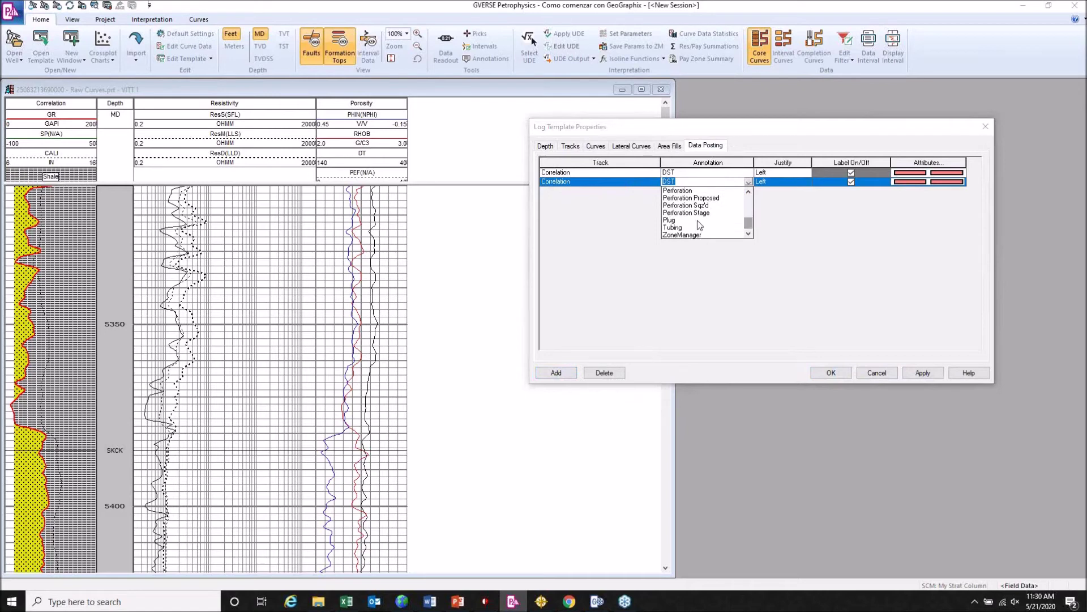
pyautogui.click(680, 220)
# - Add a Casing posting, apply all postings, and close the template properties
pyautogui.click(554, 377)
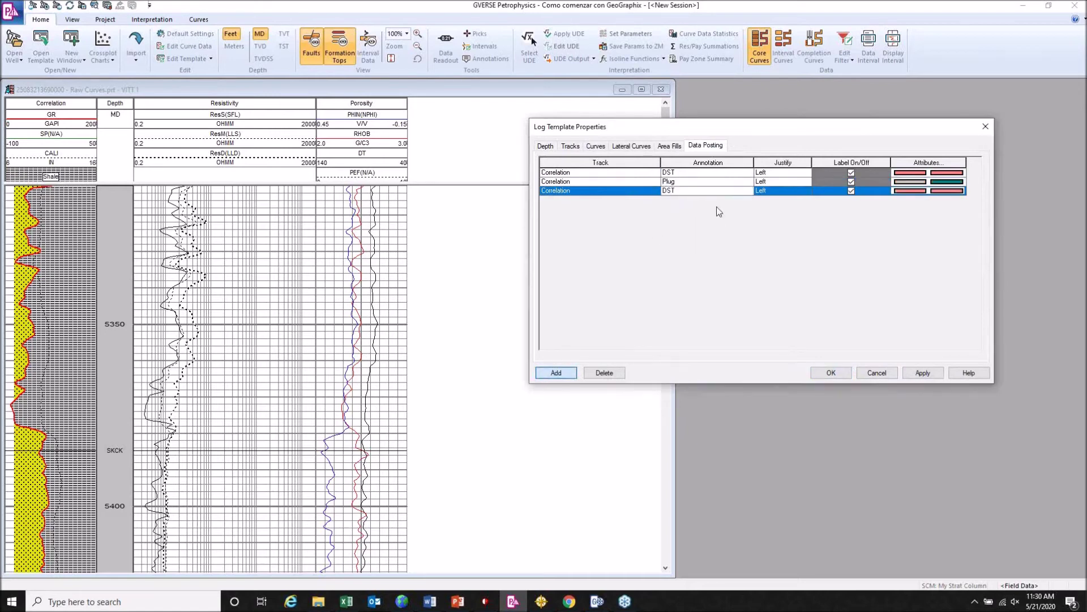
pyautogui.click(748, 191)
pyautogui.moveTo(752, 220); pyautogui.dragTo(753, 208)
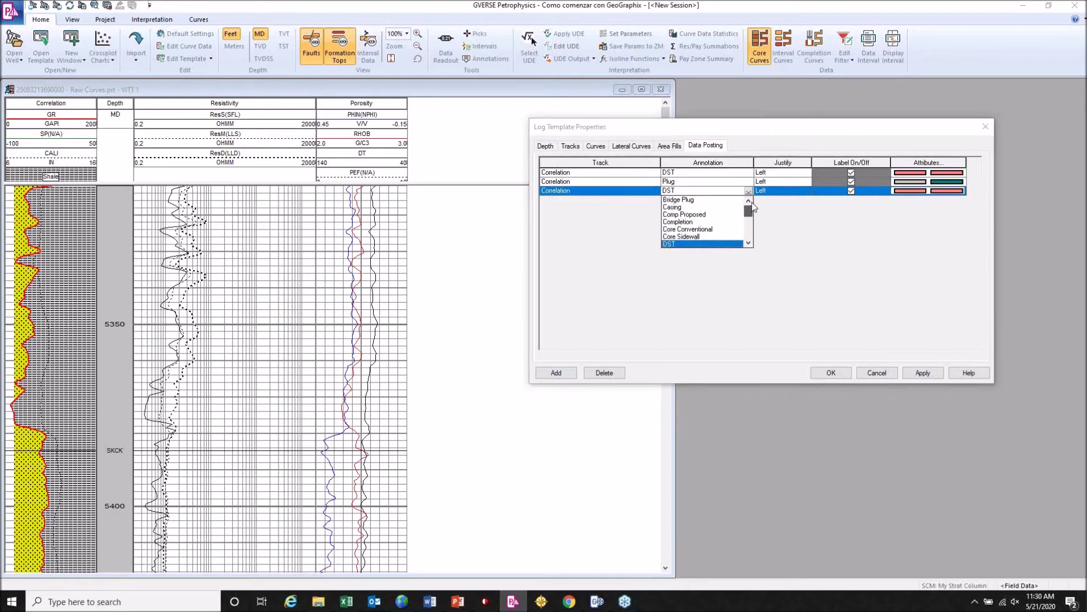
pyautogui.click(687, 211)
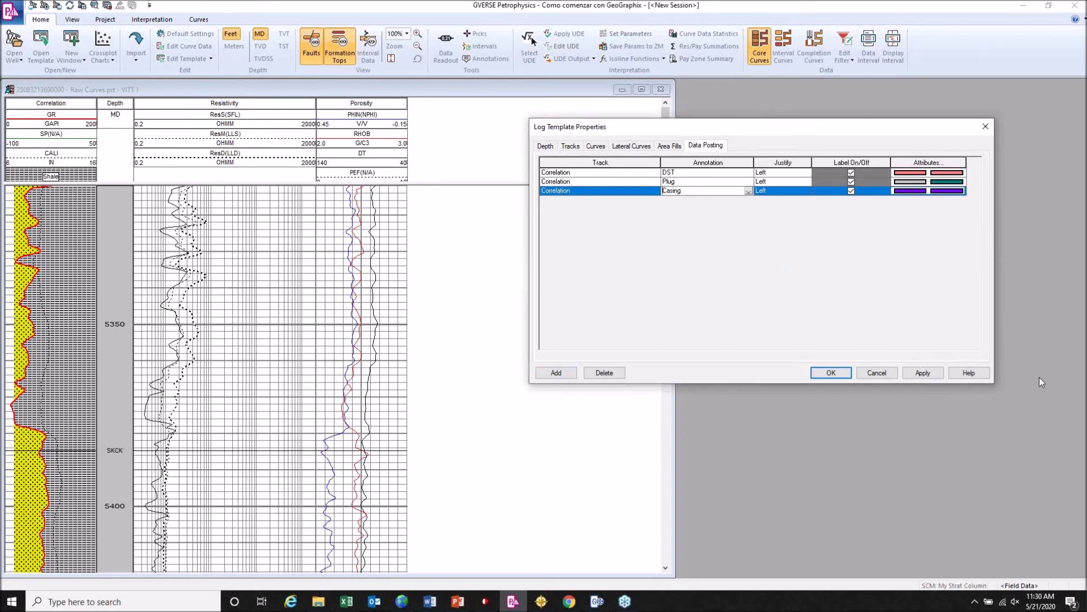
pyautogui.click(919, 373)
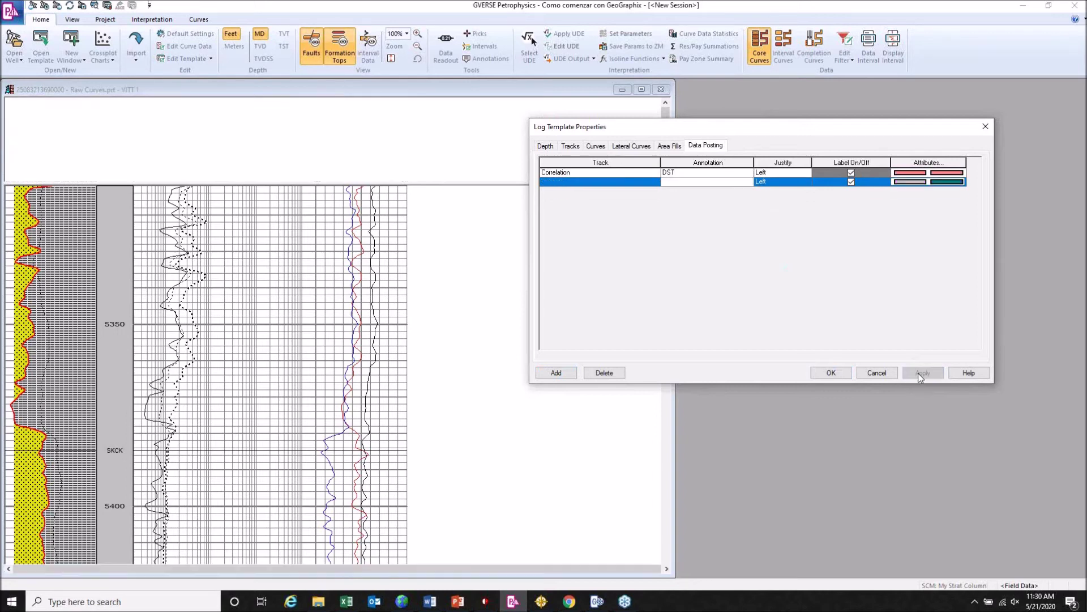
pyautogui.click(831, 373)
pyautogui.moveTo(665, 306); pyautogui.dragTo(675, 518)
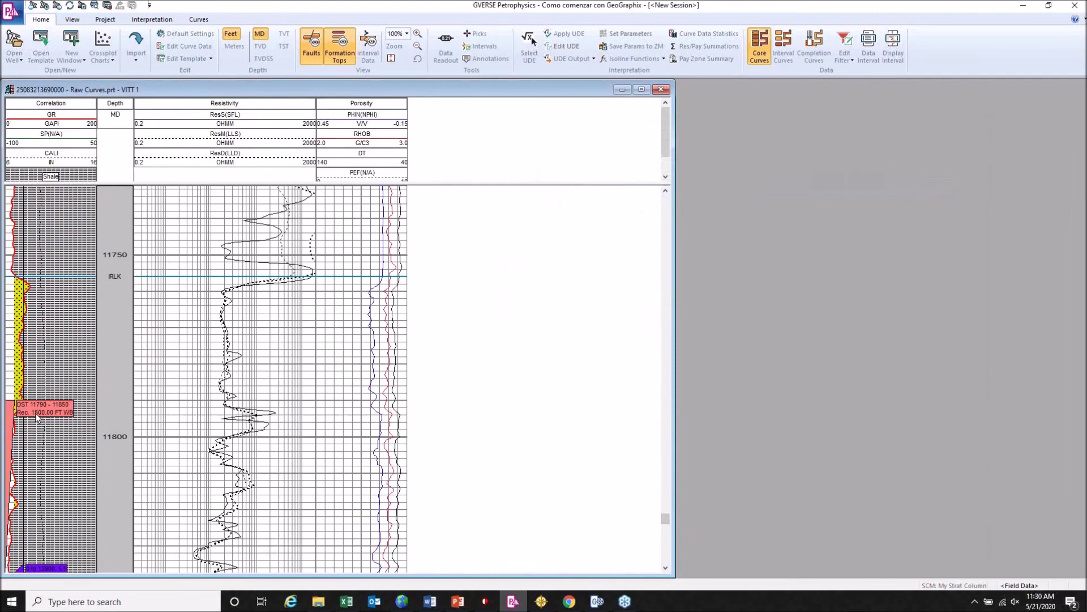
pyautogui.moveTo(664, 515); pyautogui.dragTo(671, 549)
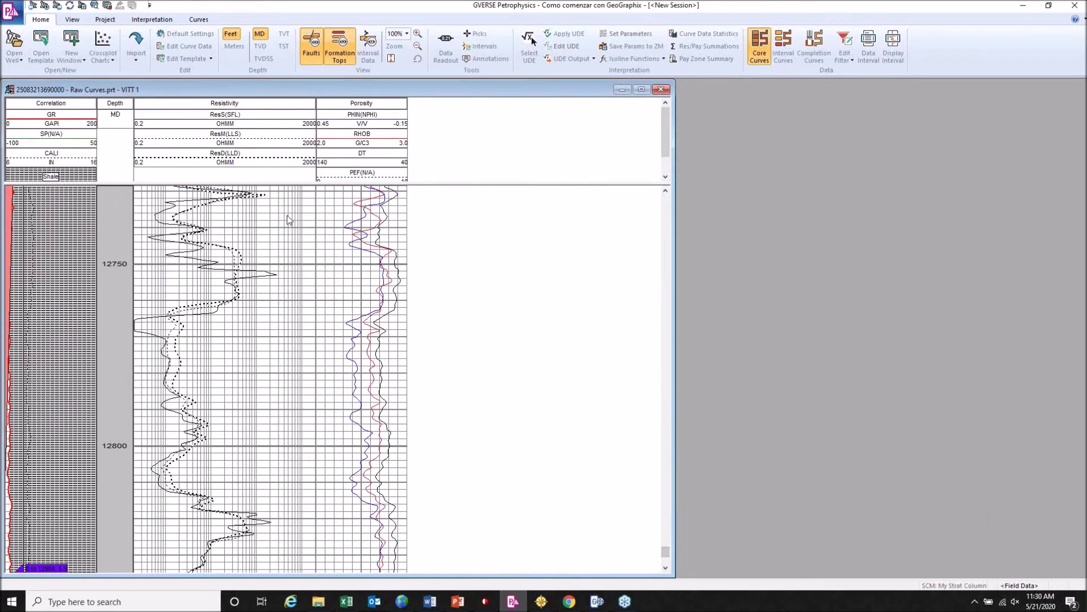
# - Delete the Resistivity and Porosity tracks from the log template and apply the change
pyautogui.doubleClick(264, 232)
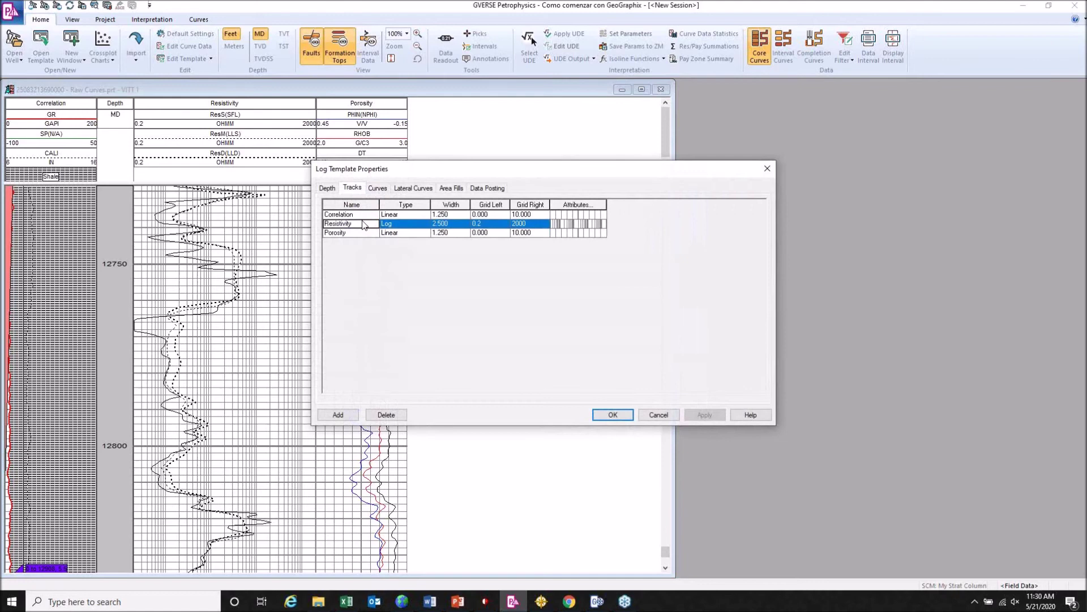
pyautogui.click(386, 416)
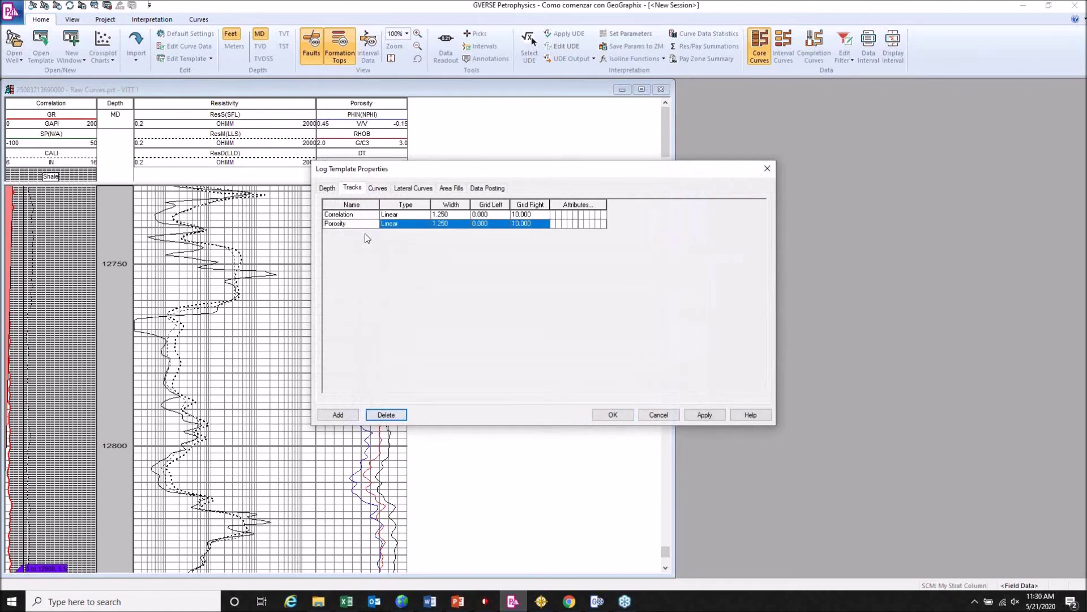
pyautogui.click(387, 416)
pyautogui.click(702, 416)
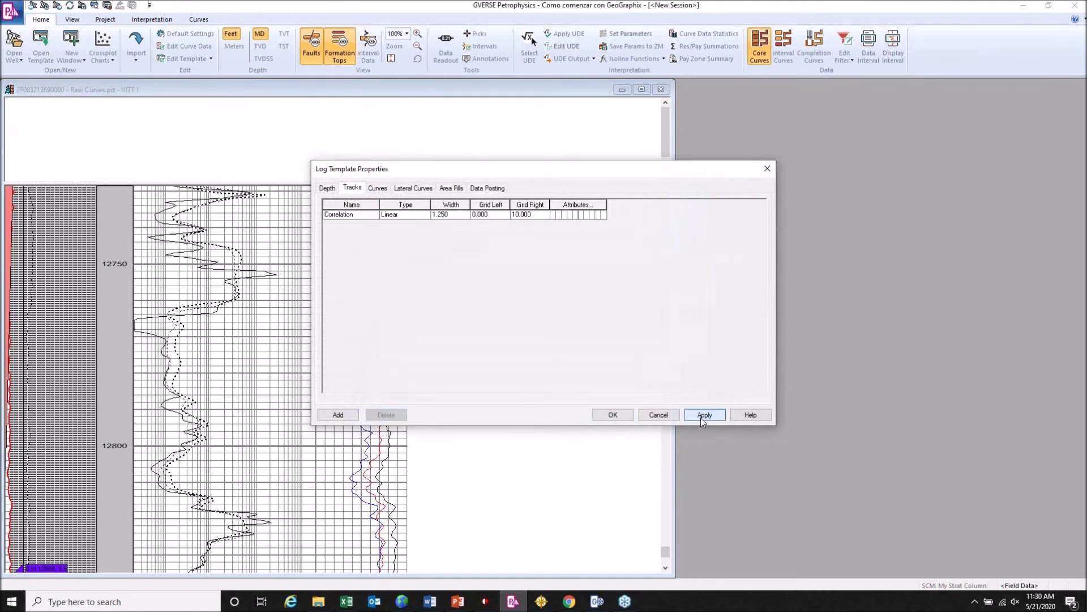
pyautogui.click(620, 415)
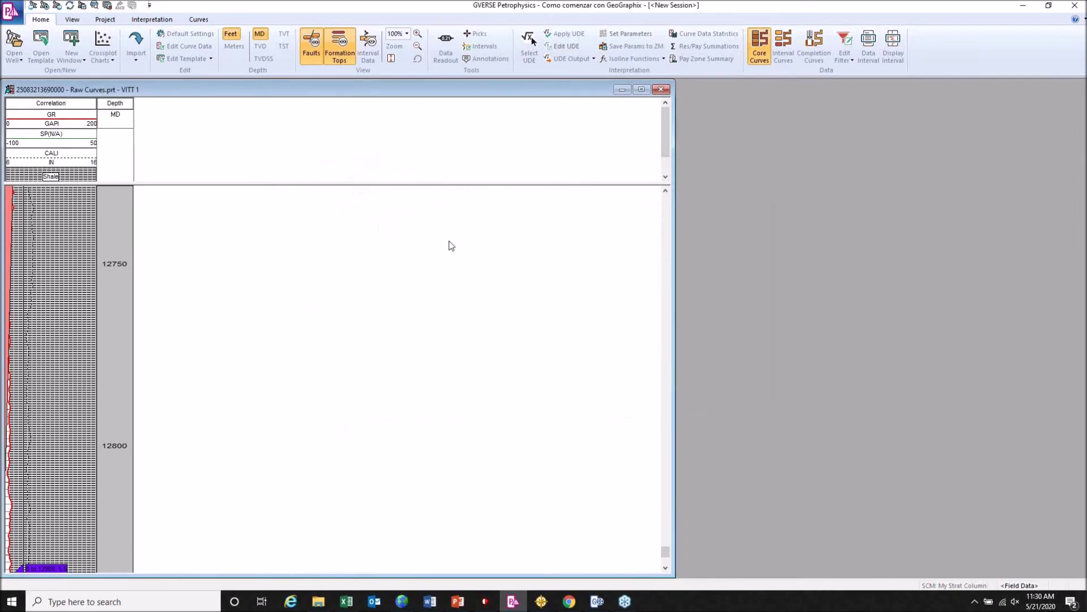
pyautogui.click(12, 11)
# - Save the VITT 1 layout as a new project log template ending '_Arena y Lutita.prt'
pyautogui.moveTo(43, 117)
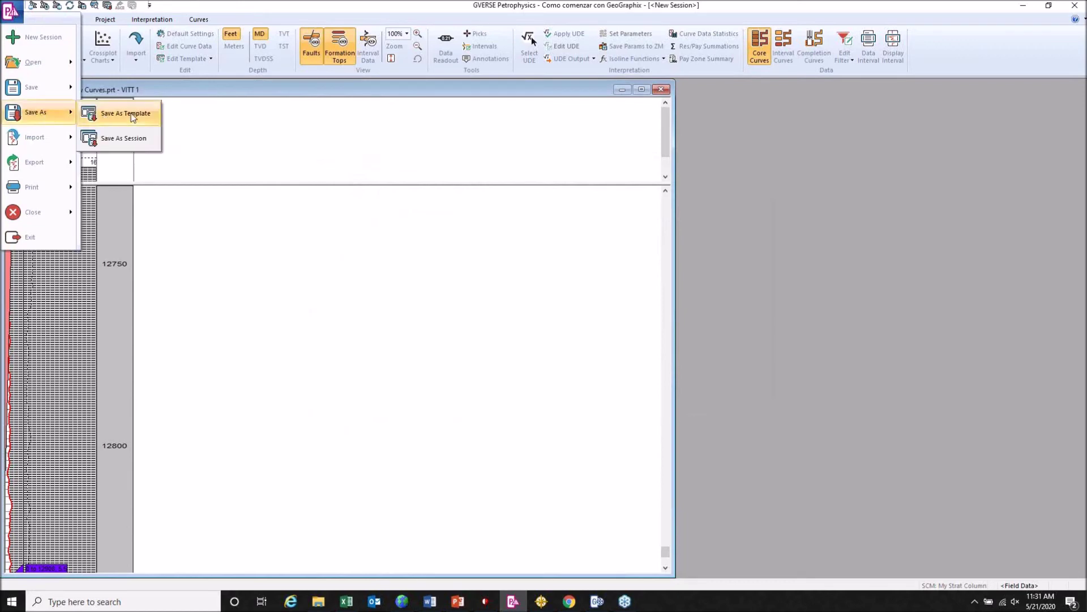
pyautogui.click(136, 115)
pyautogui.click(519, 338)
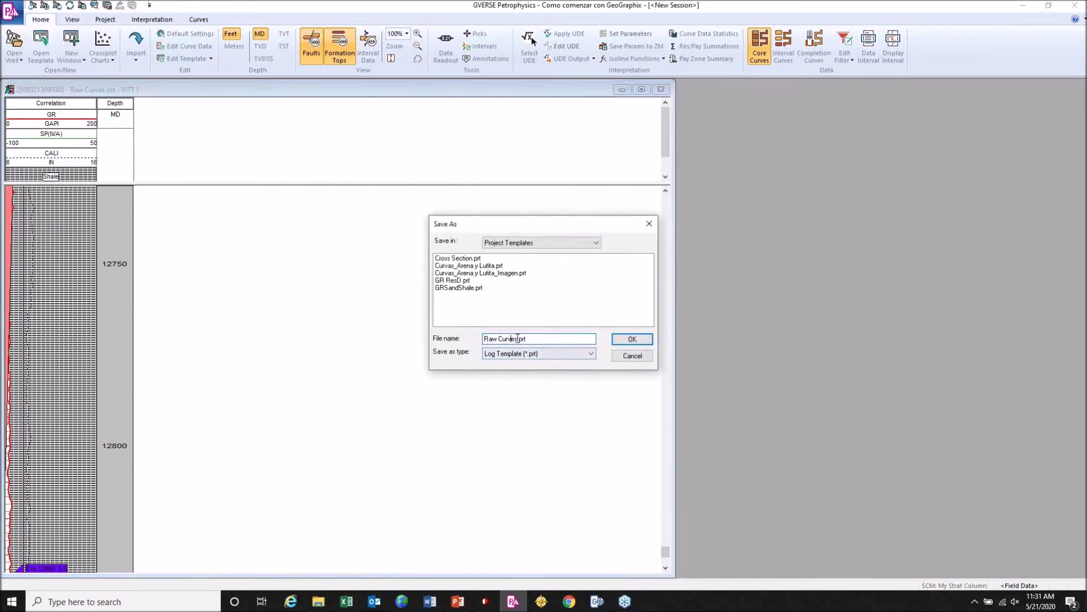
pyautogui.moveTo(519, 339); pyautogui.dragTo(469, 342)
pyautogui.write('Carlos_Arena')
pyautogui.click(642, 341)
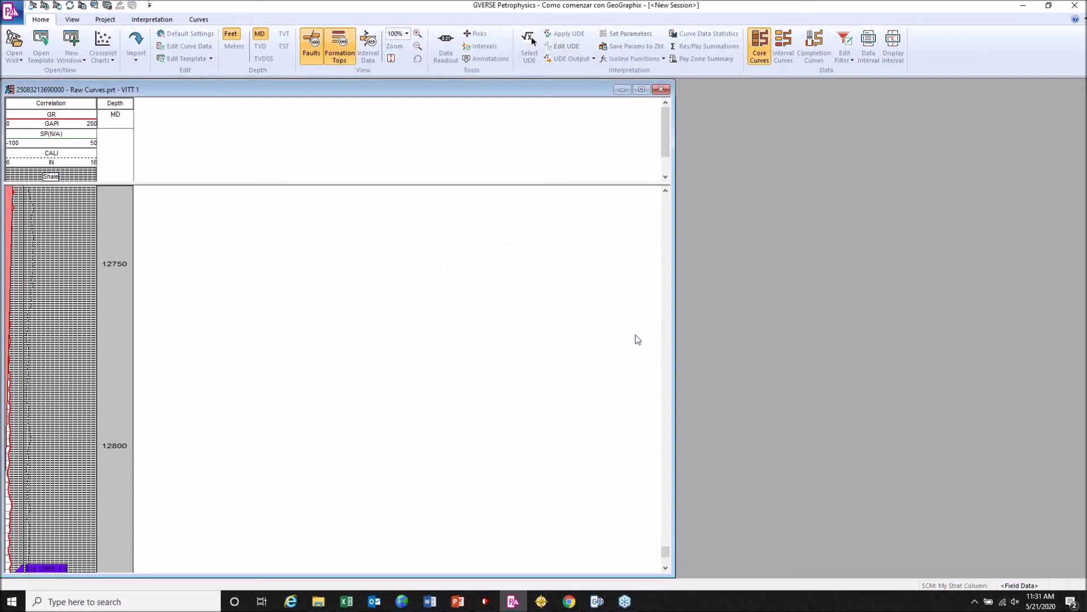
# - Choose Archie Interpretation from the user-defined equation sets and apply it to the well log
pyautogui.rightClick(204, 245)
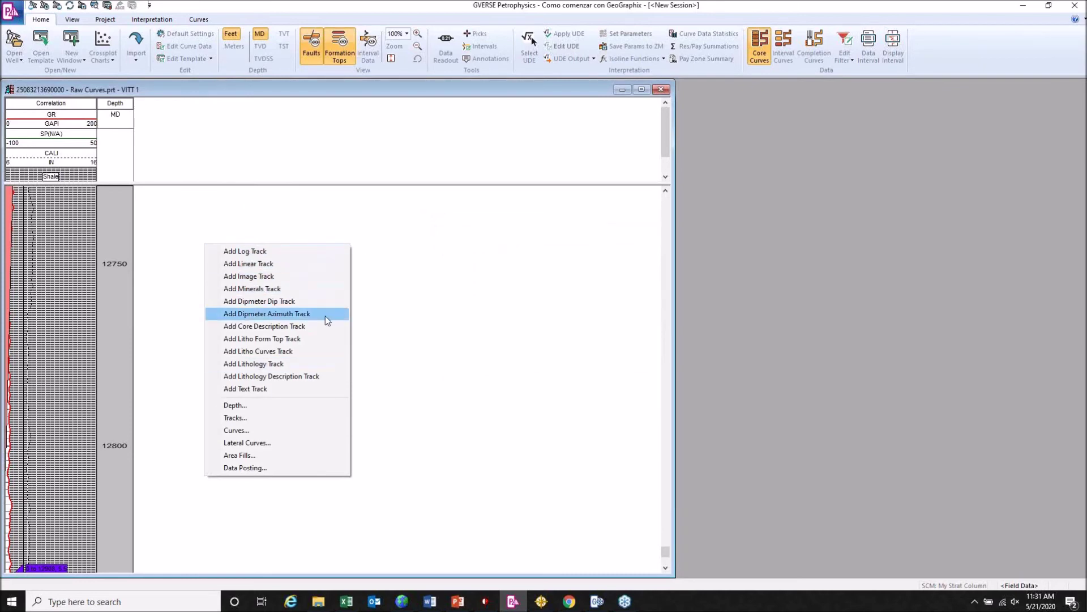
pyautogui.click(422, 312)
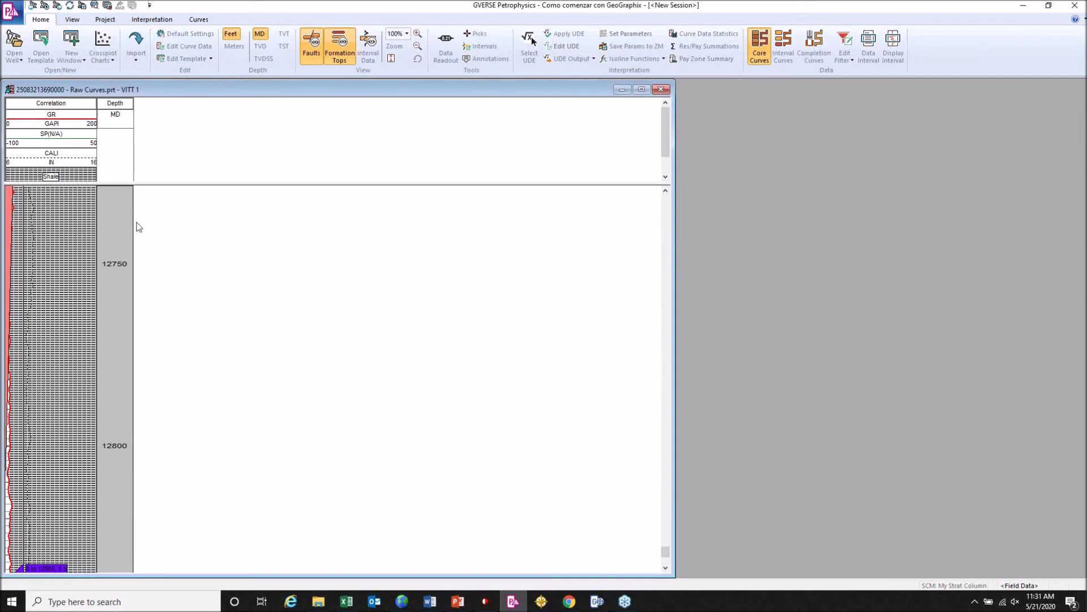
pyautogui.click(168, 20)
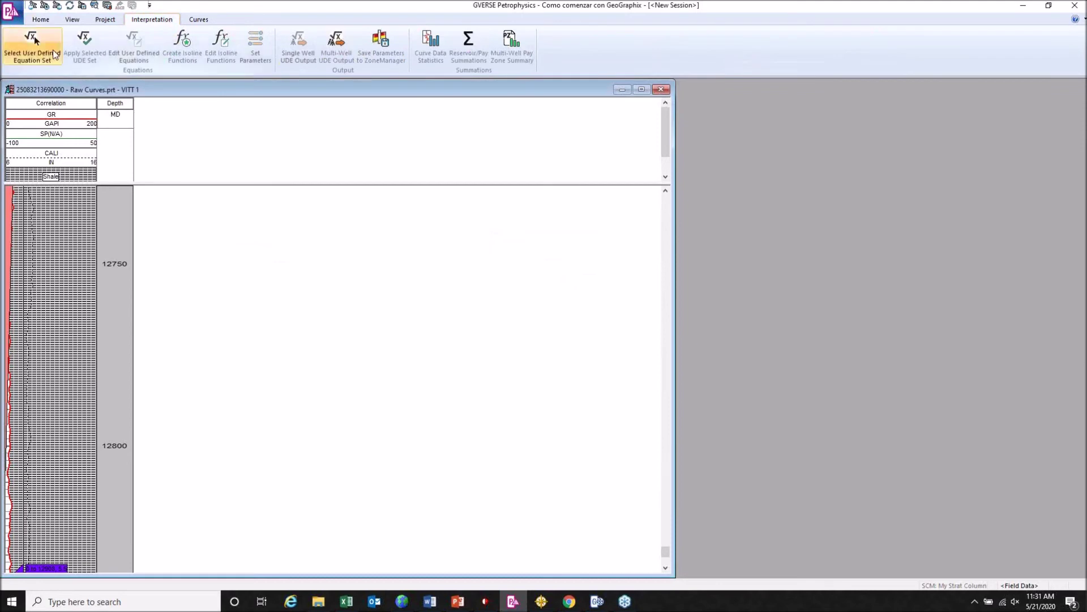
pyautogui.click(47, 59)
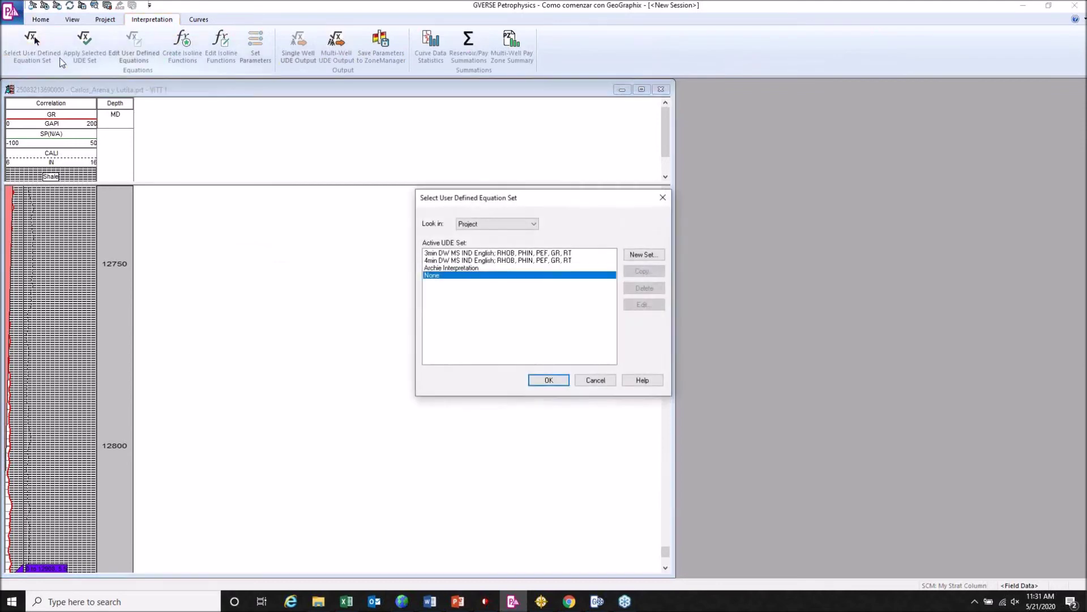
pyautogui.click(464, 269)
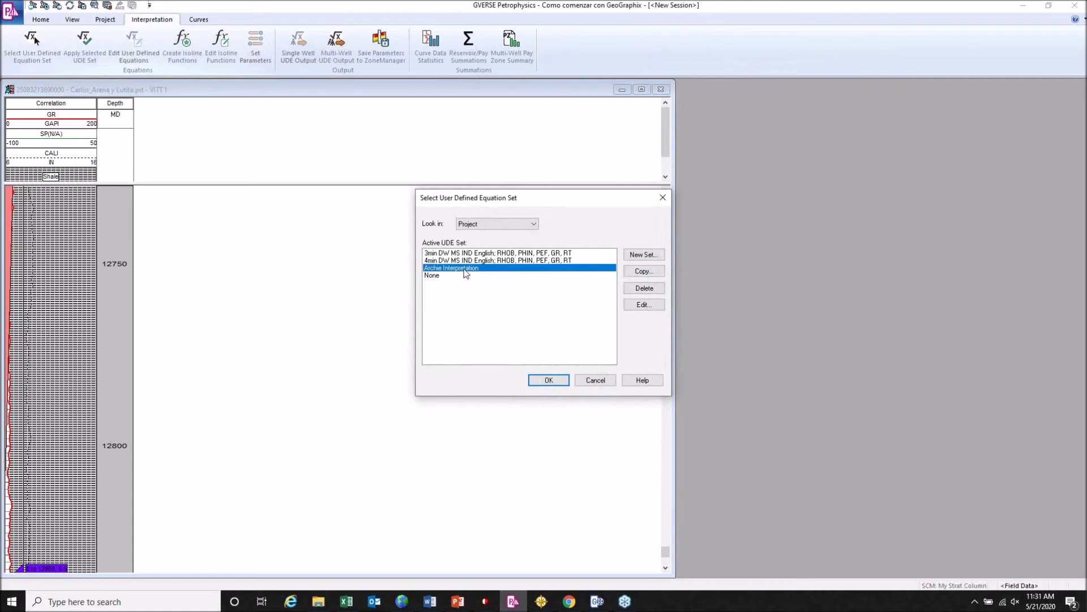
pyautogui.click(548, 380)
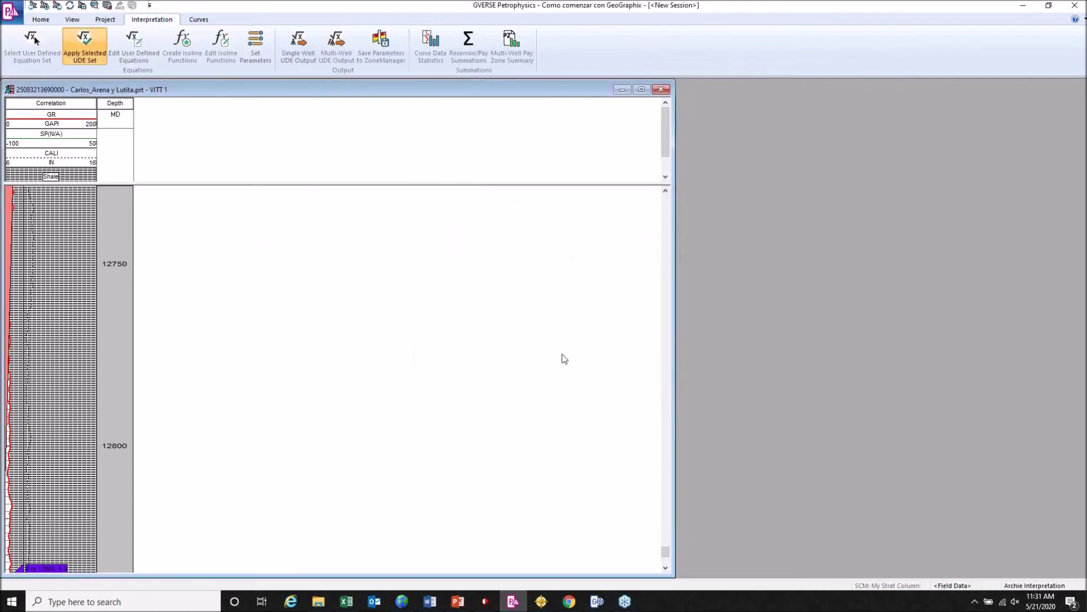
# - Set Archie Interpretation as the project's interpretation set and scroll through the log tracks
pyautogui.click(105, 19)
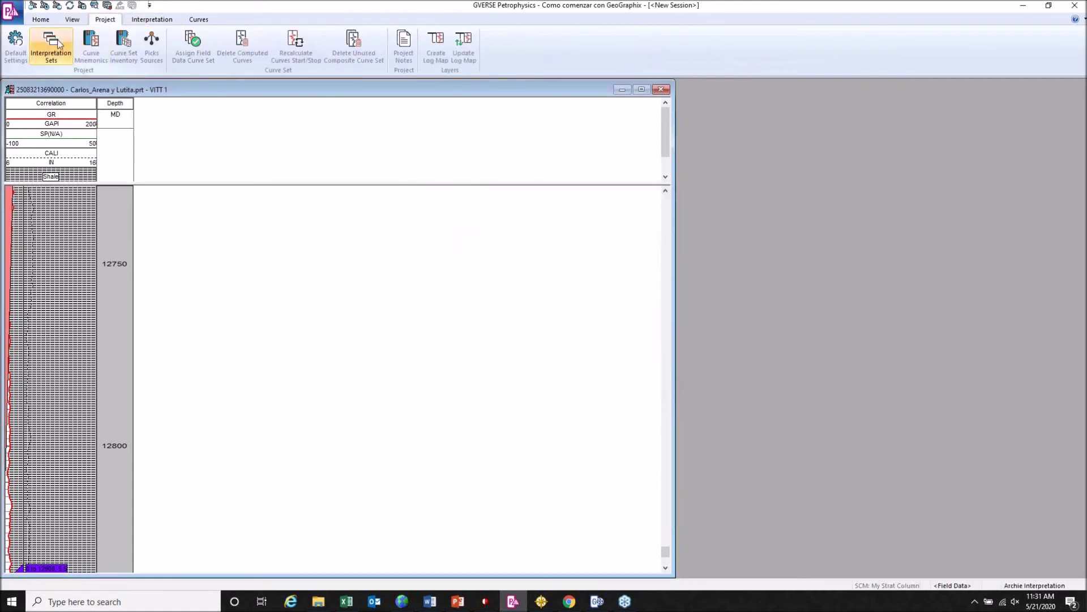
pyautogui.click(59, 44)
pyautogui.click(592, 268)
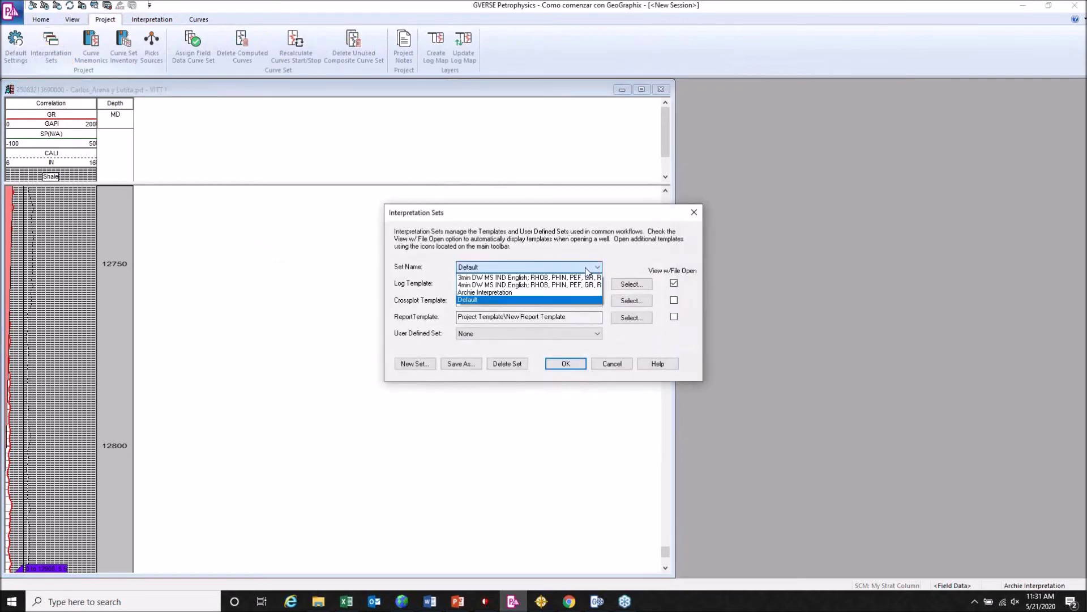
pyautogui.click(509, 293)
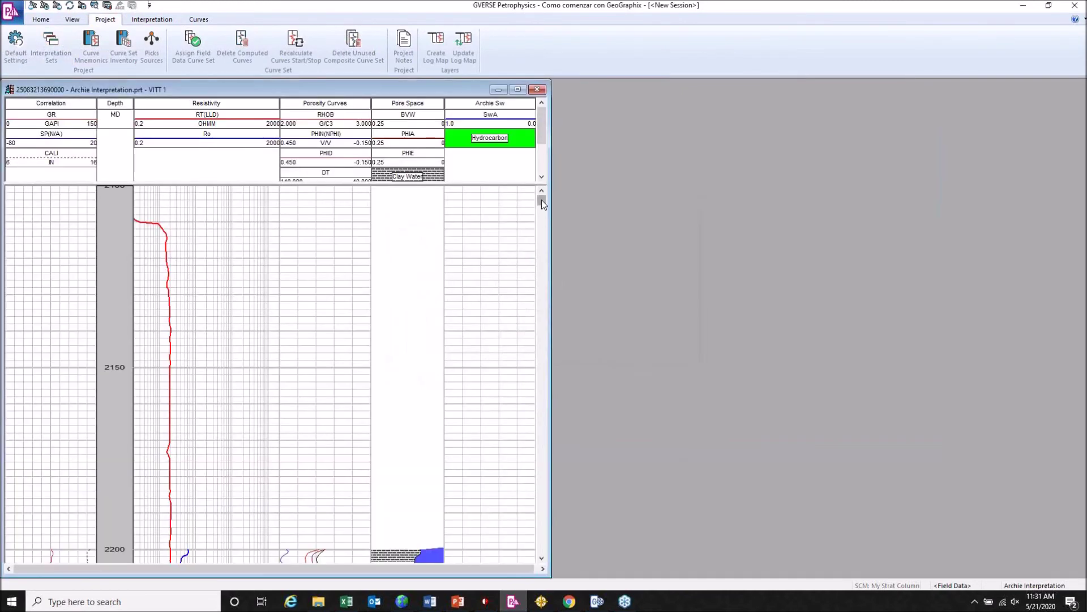
pyautogui.moveTo(541, 199); pyautogui.dragTo(541, 402)
pyautogui.scroll(-3, 526, 392)
pyautogui.scroll(-2, 427, 320)
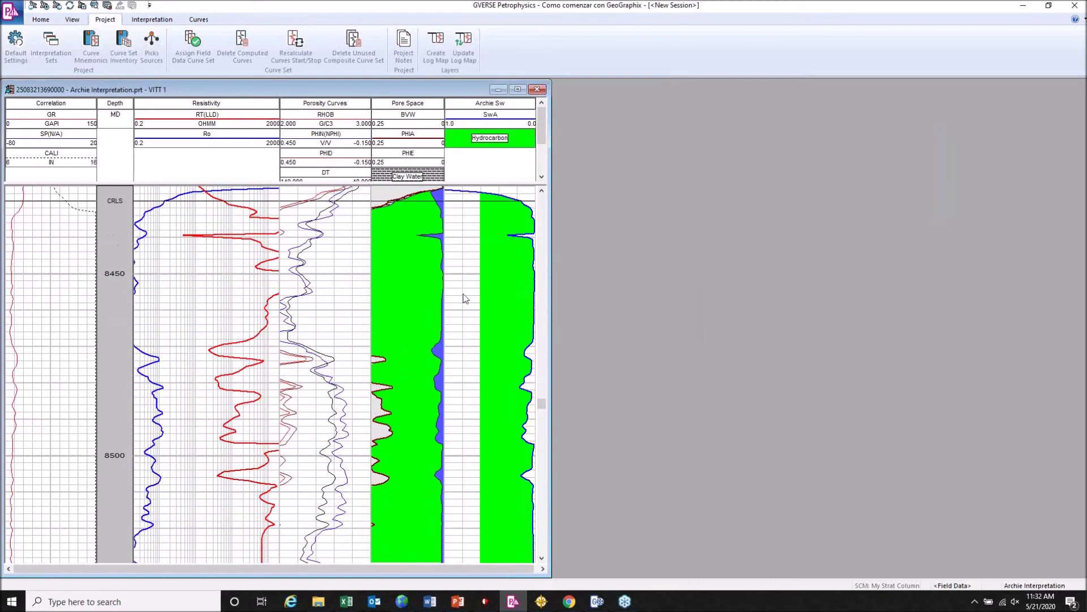
# - Review the user-defined equations without changes, then switch to the GeoAtlas map
pyautogui.click(199, 19)
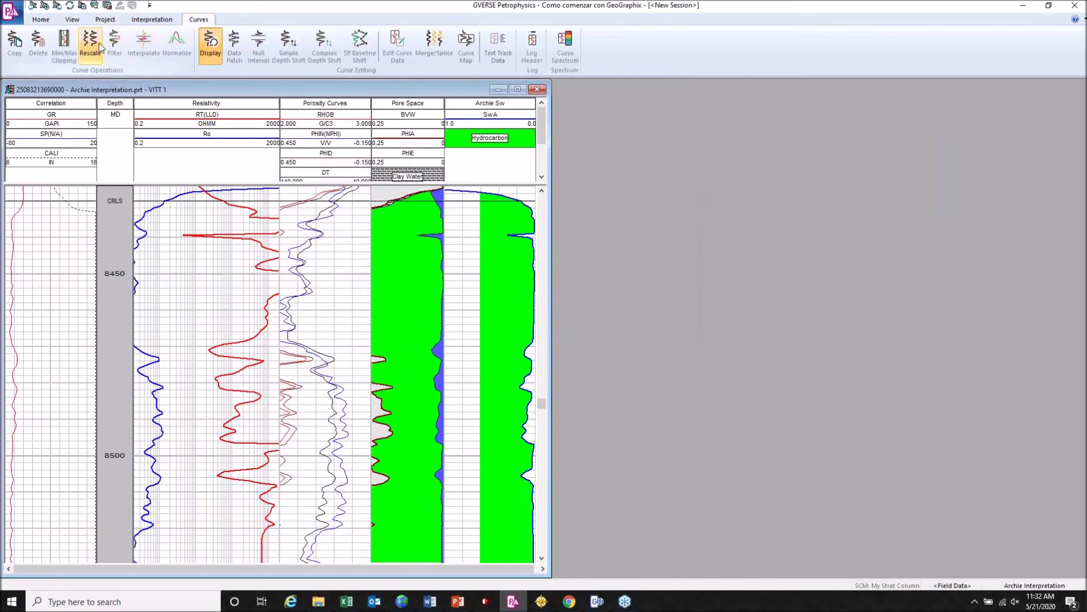
pyautogui.click(152, 20)
pyautogui.click(133, 45)
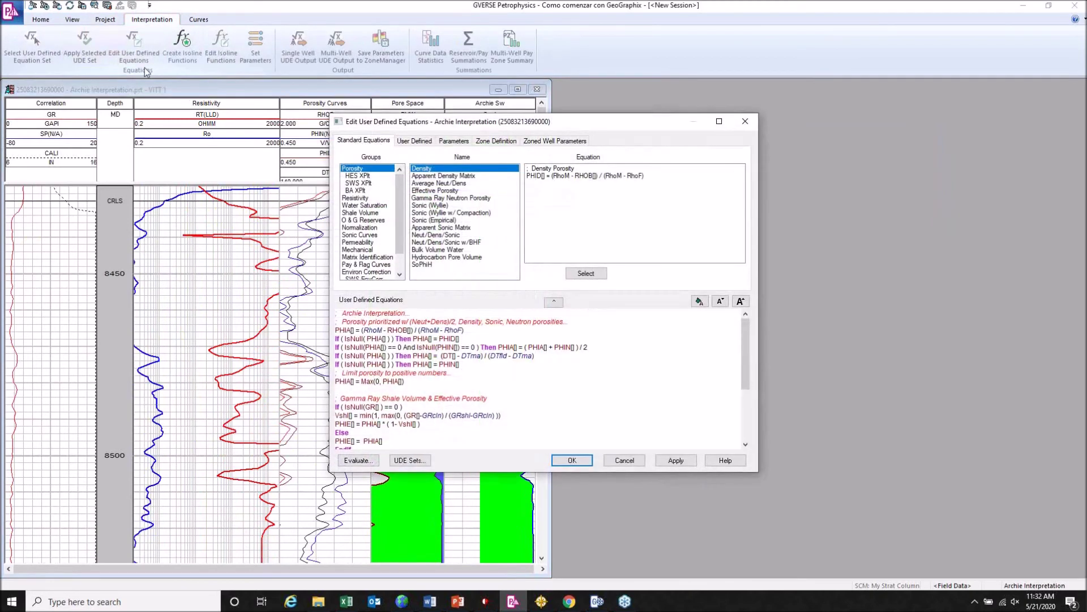
pyautogui.moveTo(519, 122); pyautogui.dragTo(747, 92)
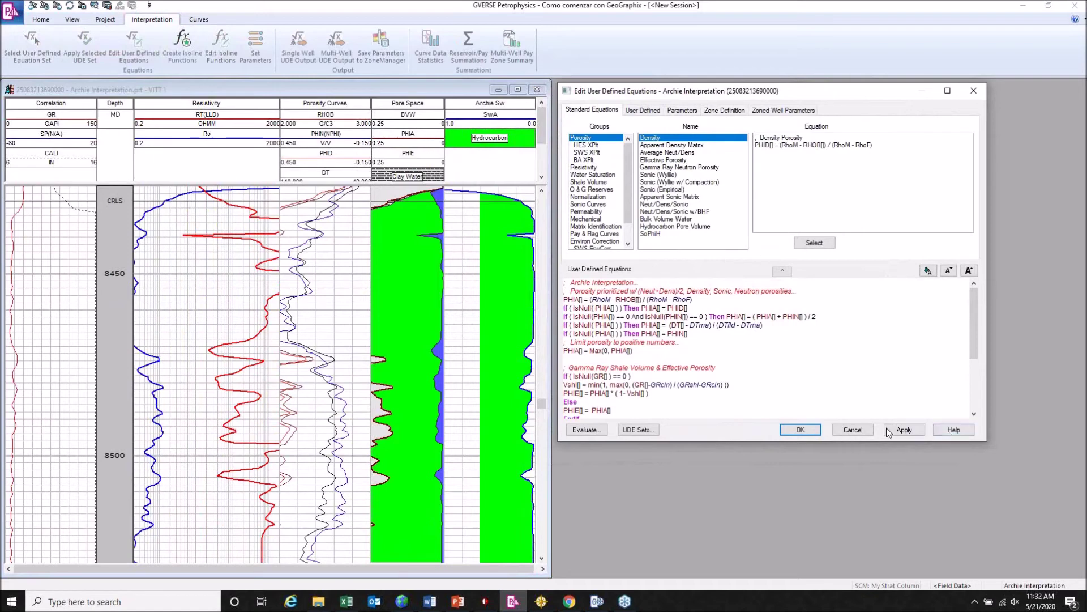
pyautogui.click(853, 429)
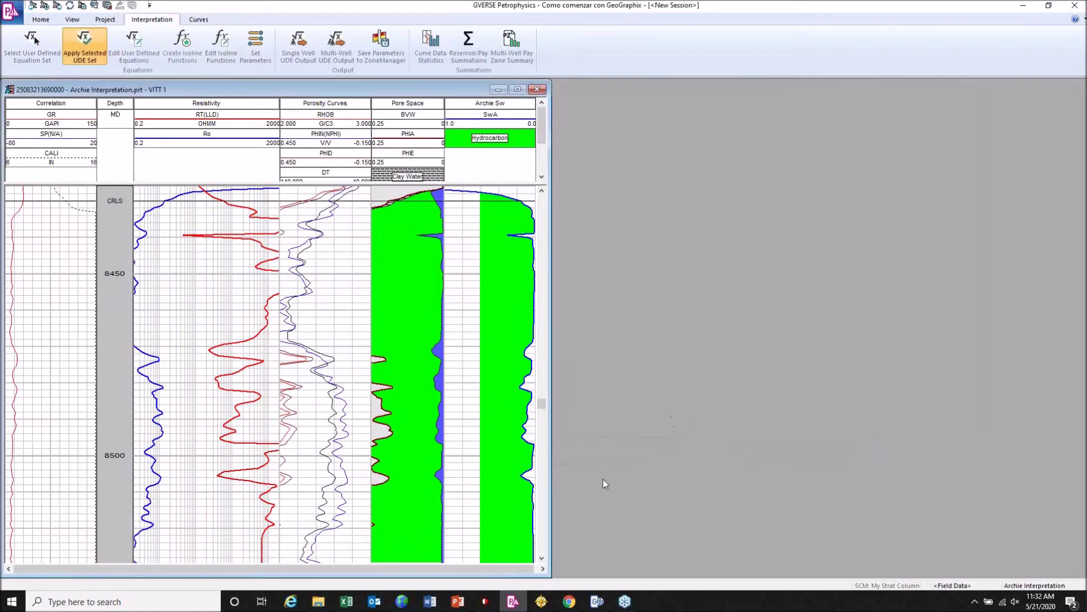
pyautogui.click(541, 601)
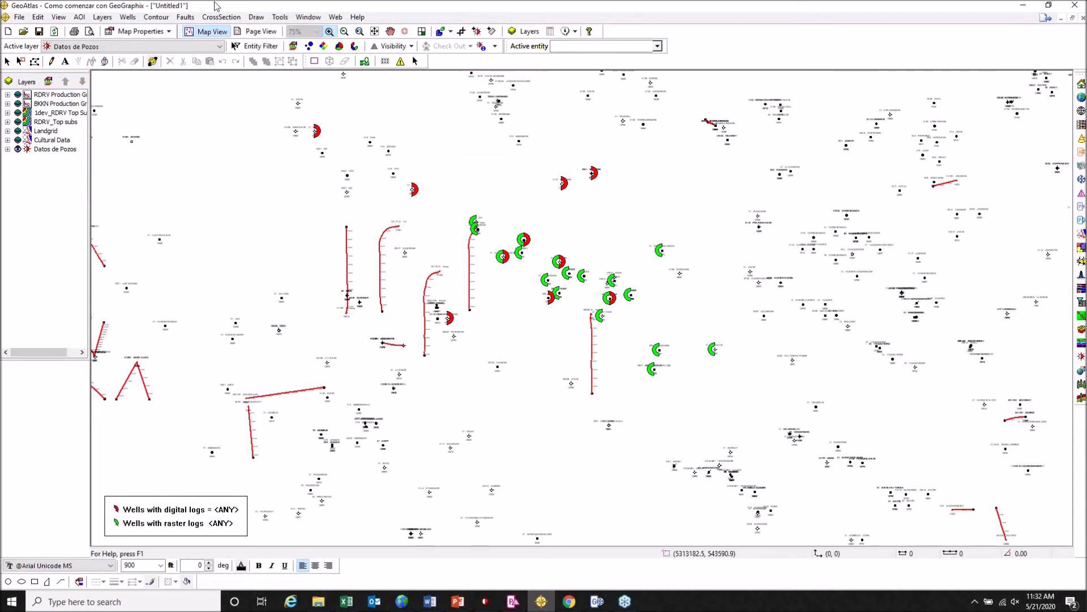
# - Start a new log map layer spanning BKKN (top) to BKKNU (bottom)
pyautogui.click(161, 17)
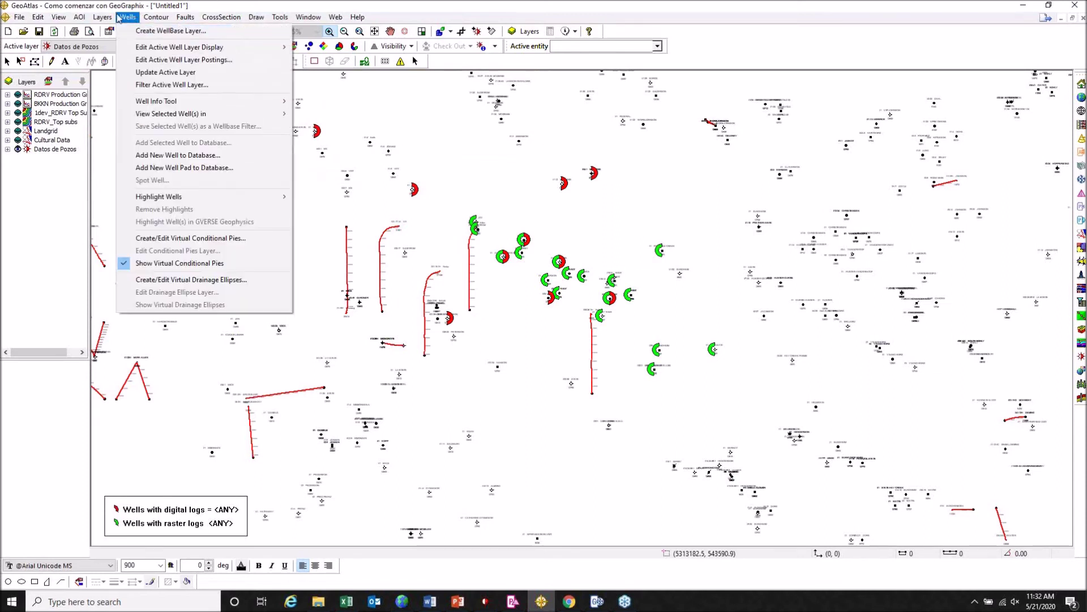
pyautogui.moveTo(107, 18)
pyautogui.moveTo(116, 61)
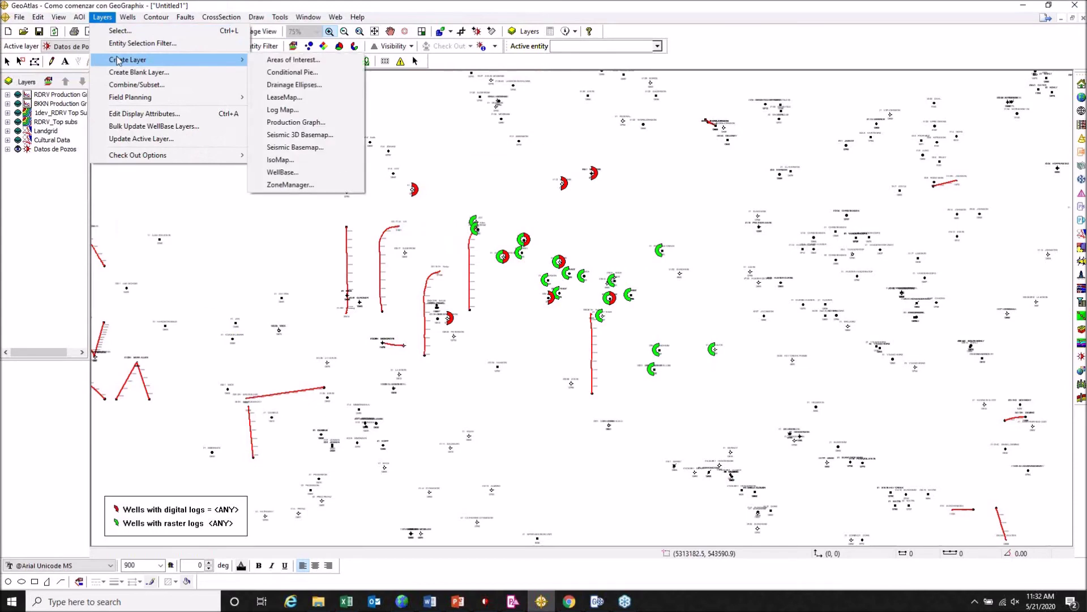
pyautogui.click(317, 109)
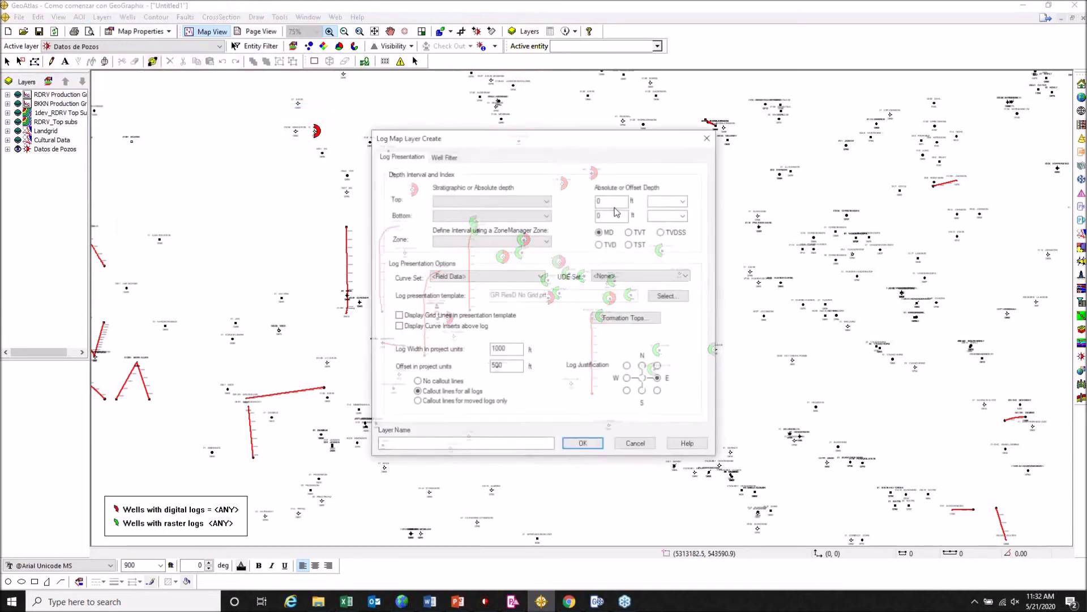
pyautogui.click(492, 201)
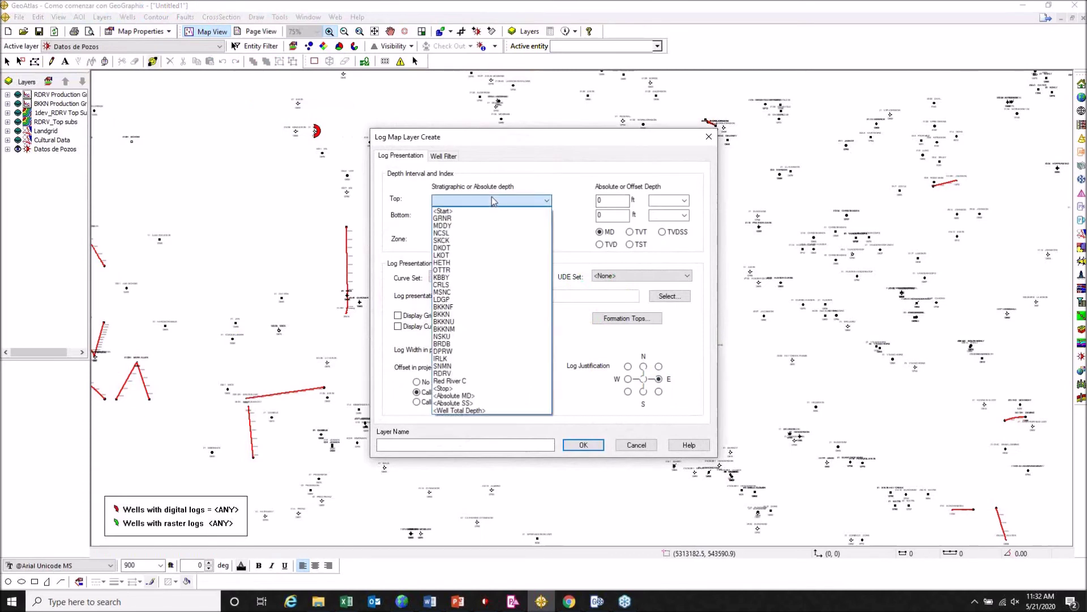
pyautogui.click(445, 314)
pyautogui.click(494, 216)
pyautogui.click(494, 216)
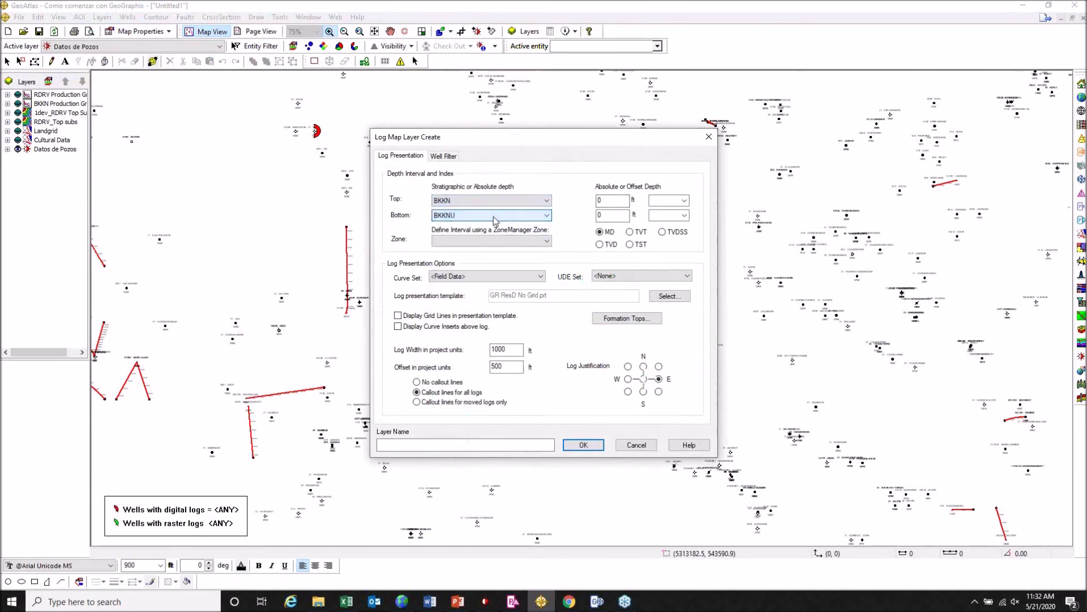
# - Use the Archie Interpretation template and UDE set, and create the layer as BKKN_Archie
pyautogui.click(662, 299)
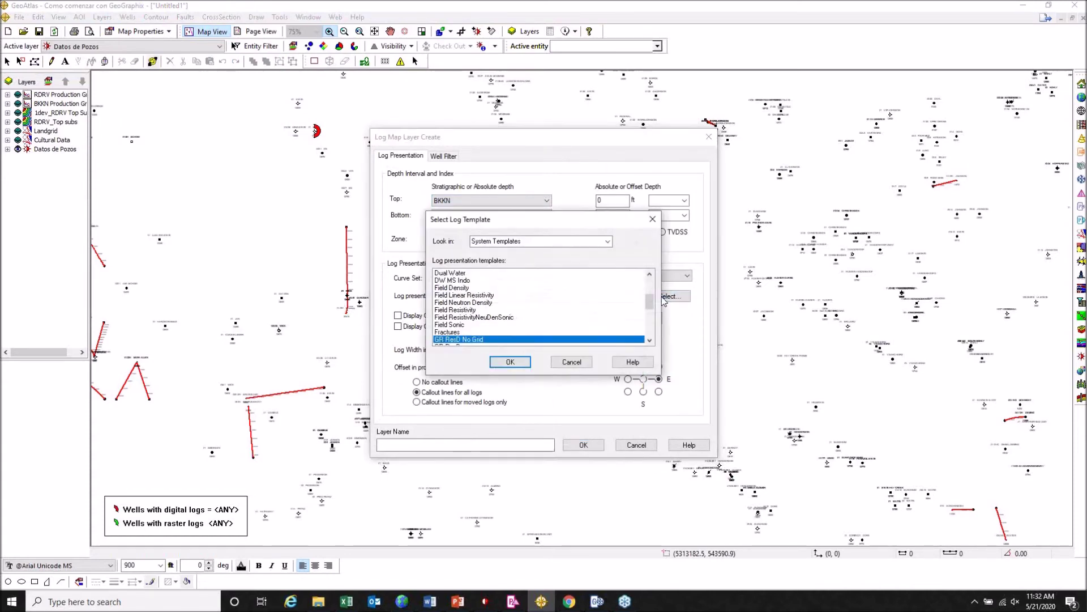
pyautogui.scroll(5, 471, 339)
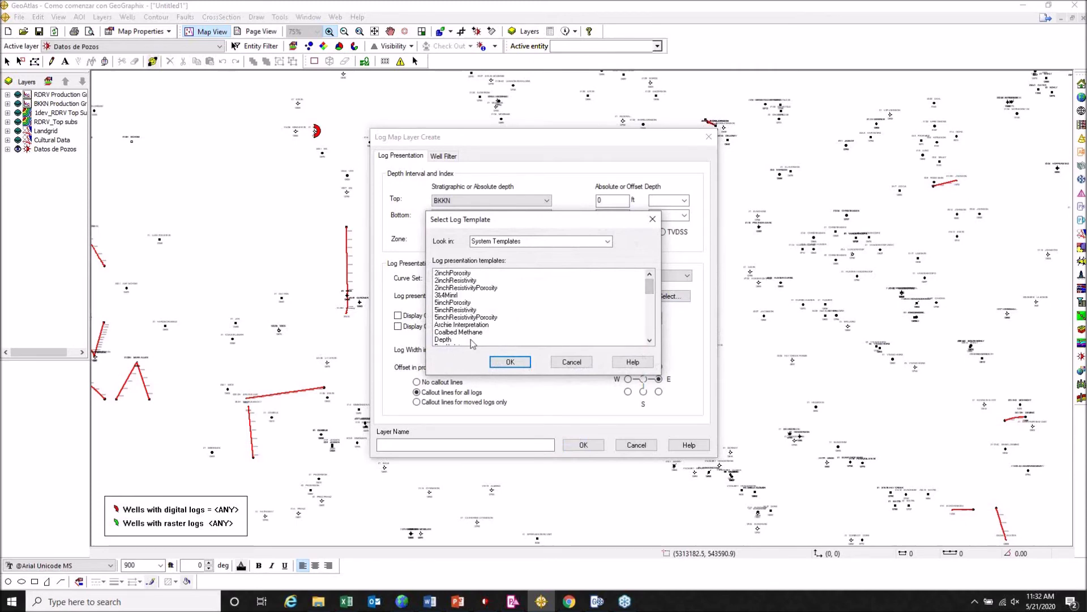
pyautogui.click(471, 325)
pyautogui.click(507, 361)
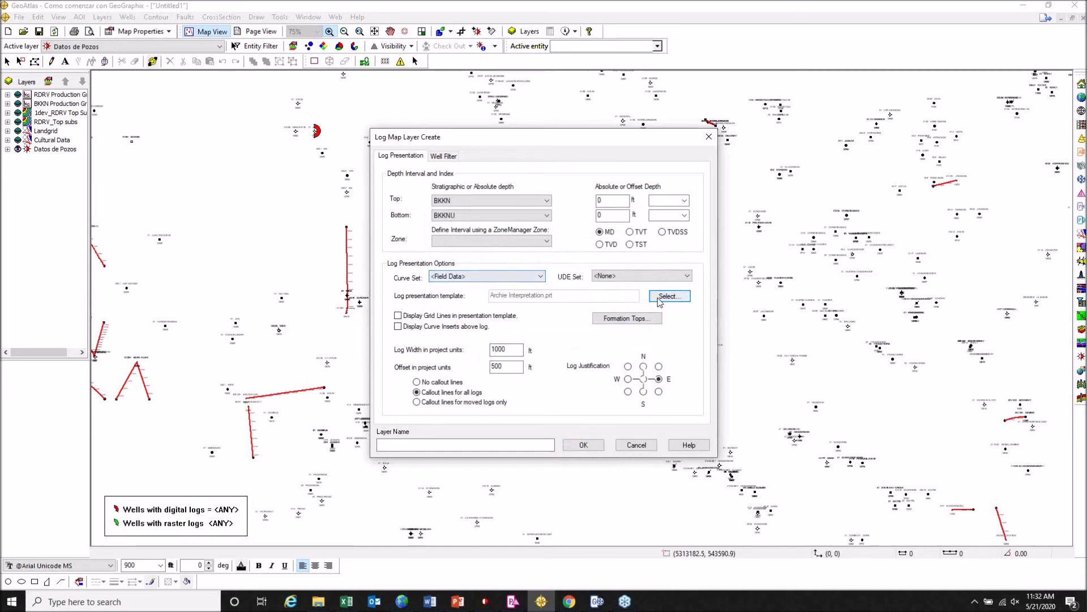
pyautogui.click(665, 276)
pyautogui.click(637, 309)
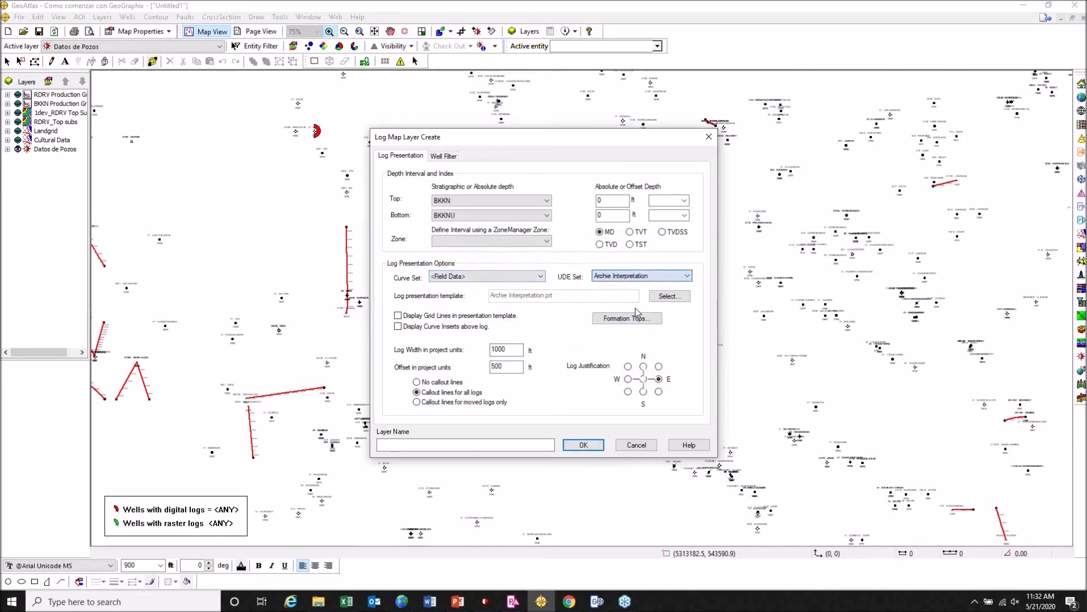
pyautogui.click(627, 319)
pyautogui.click(678, 186)
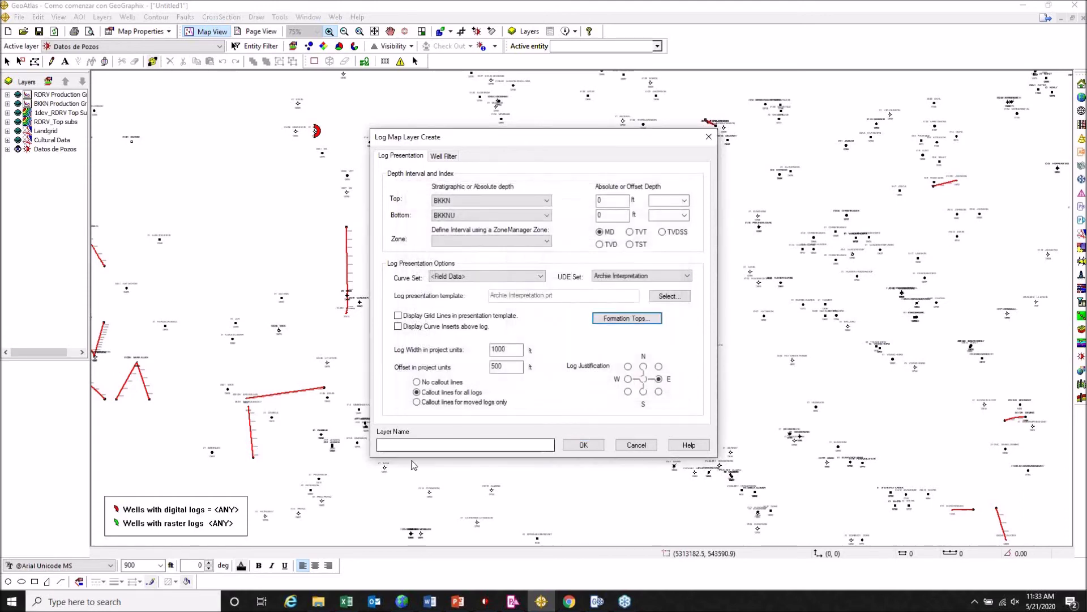
pyautogui.click(447, 445)
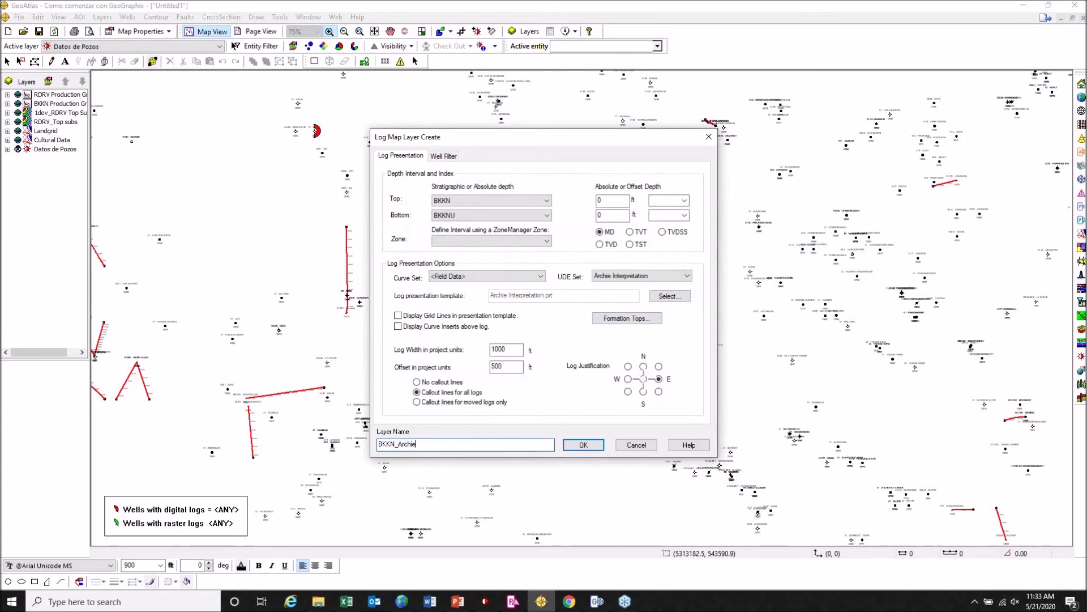
pyautogui.click(583, 445)
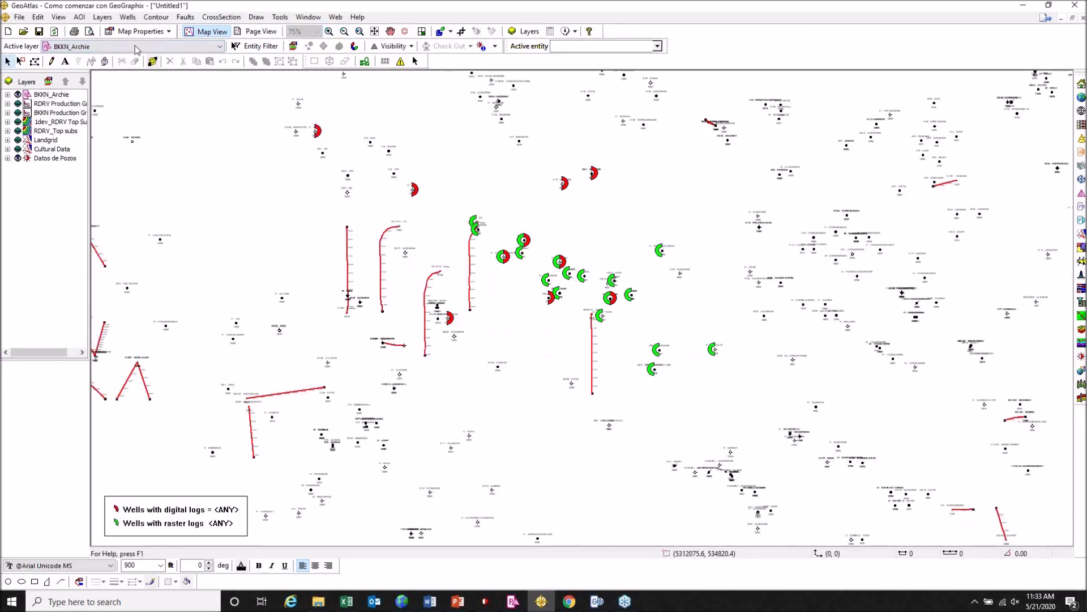
# - Reopen the BKKN_Archie layer settings, keep Field Data and switch the template to Raw Curves
pyautogui.rightClick(53, 94)
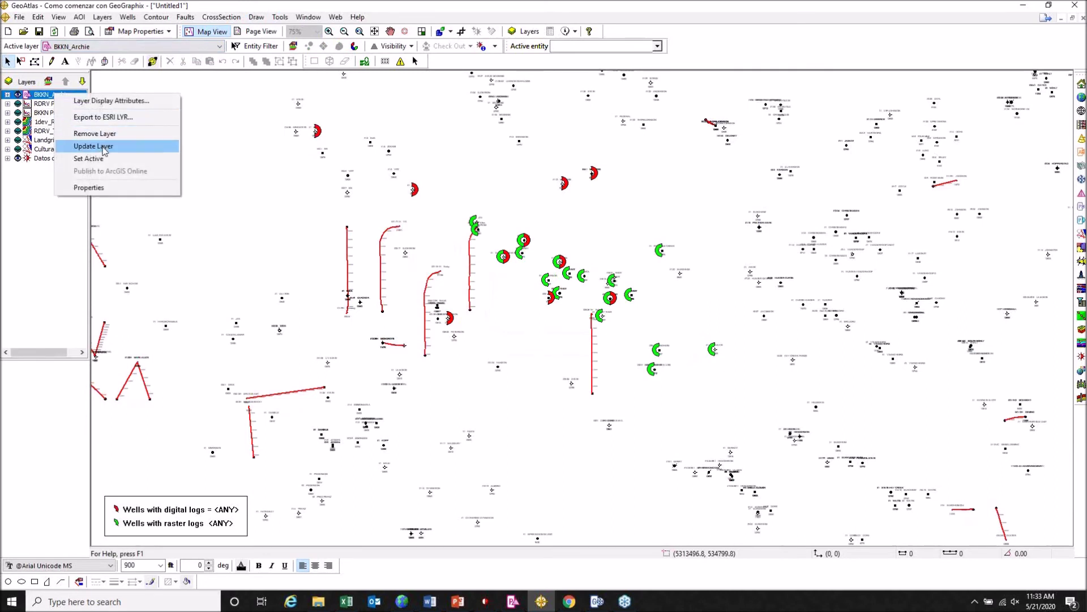
pyautogui.click(85, 146)
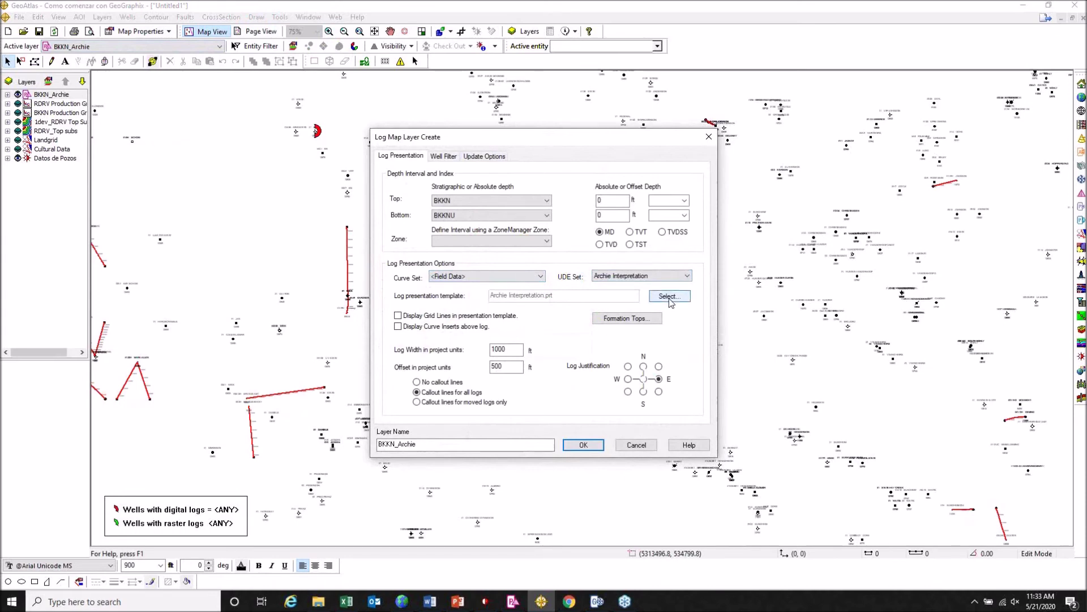
pyautogui.click(516, 277)
pyautogui.click(517, 277)
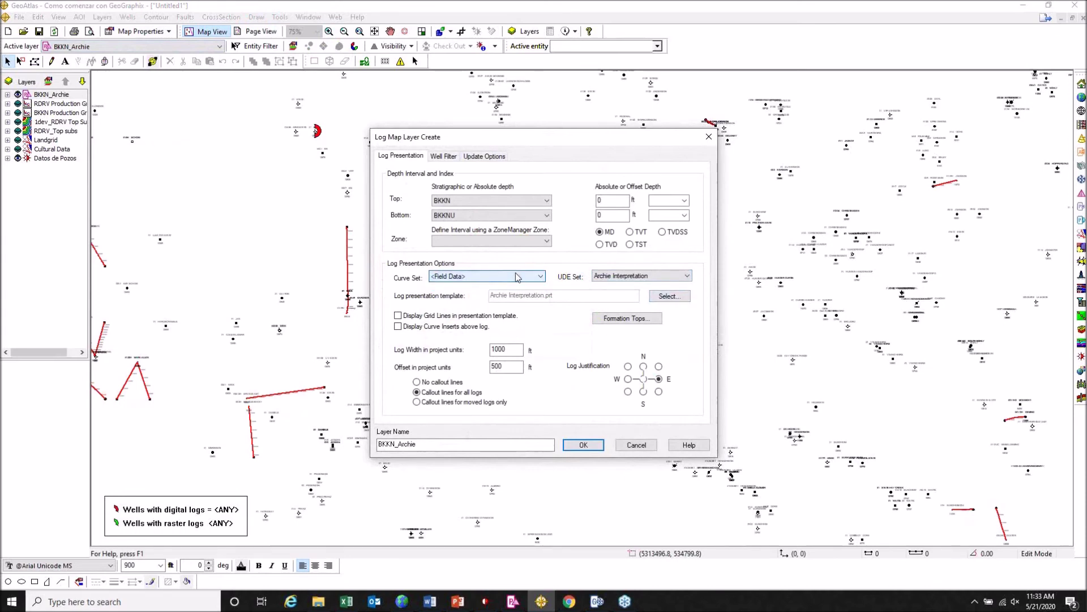
pyautogui.click(674, 276)
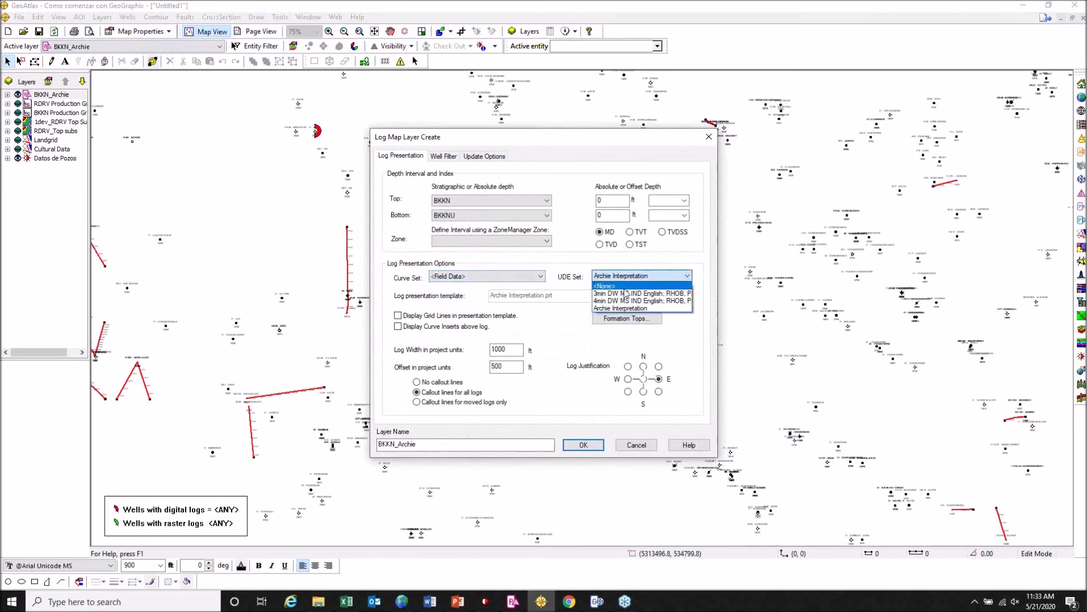
pyautogui.click(618, 287)
pyautogui.click(674, 295)
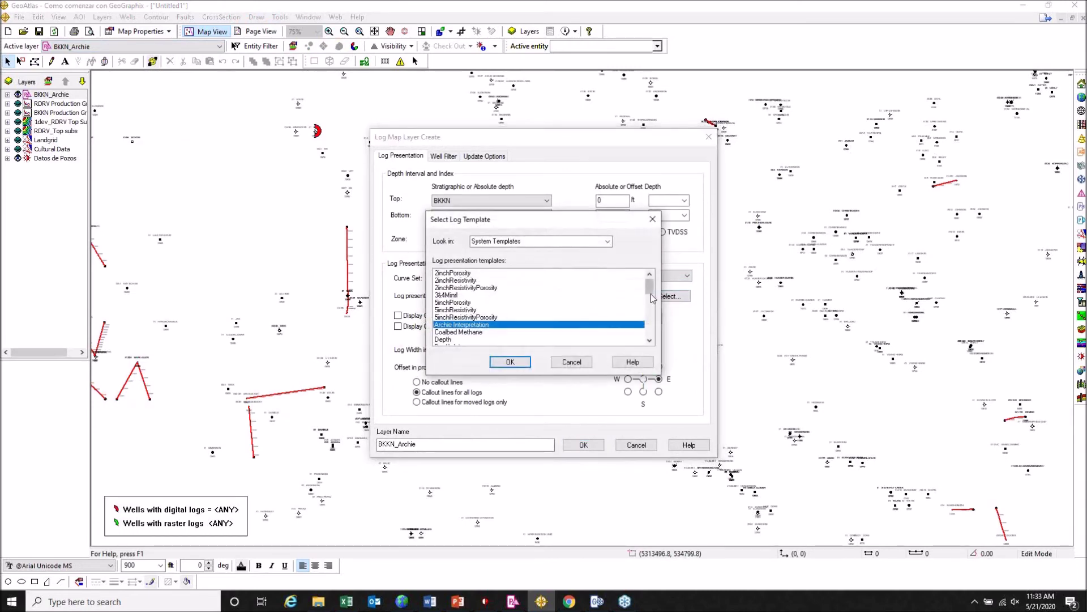
pyautogui.click(650, 324)
pyautogui.scroll(-3, 651, 323)
pyautogui.click(447, 342)
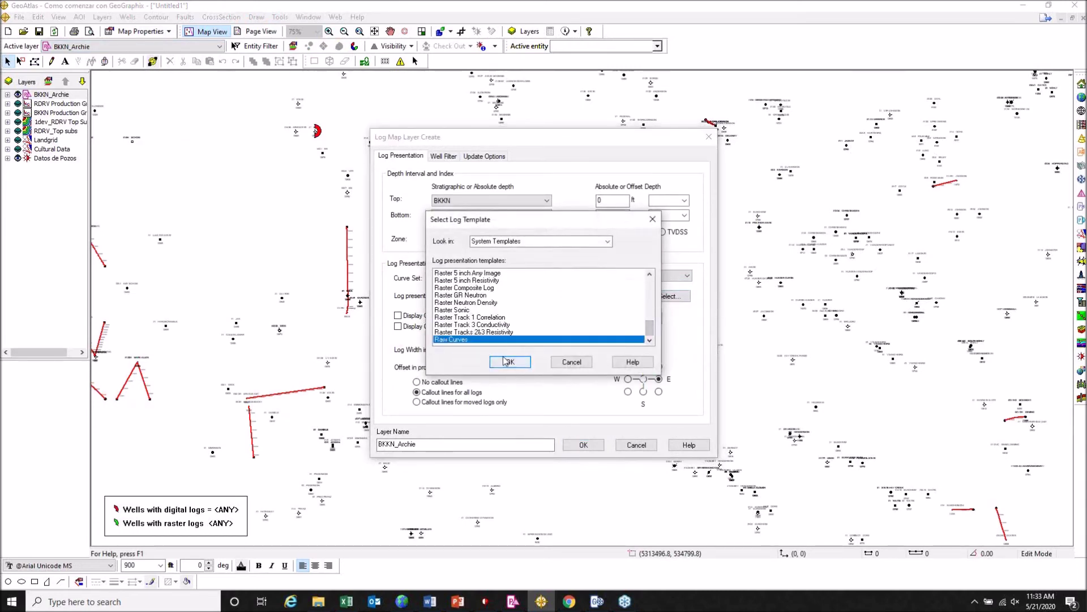
pyautogui.click(510, 363)
# - Set the interval bottom to NSKU, rebuild the layer, and zoom into the well cluster
pyautogui.click(537, 217)
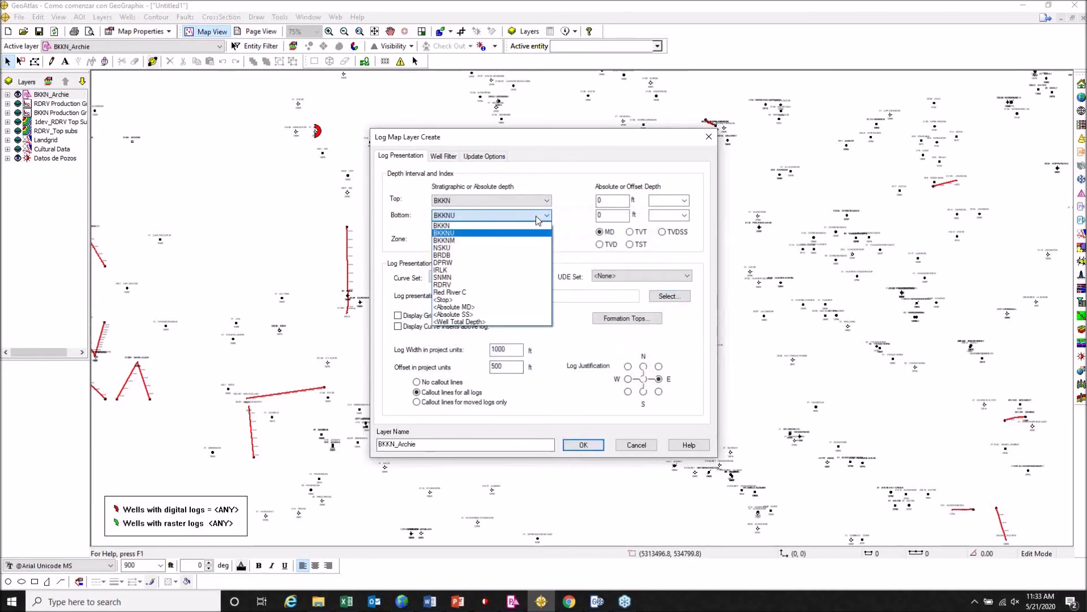
pyautogui.click(463, 248)
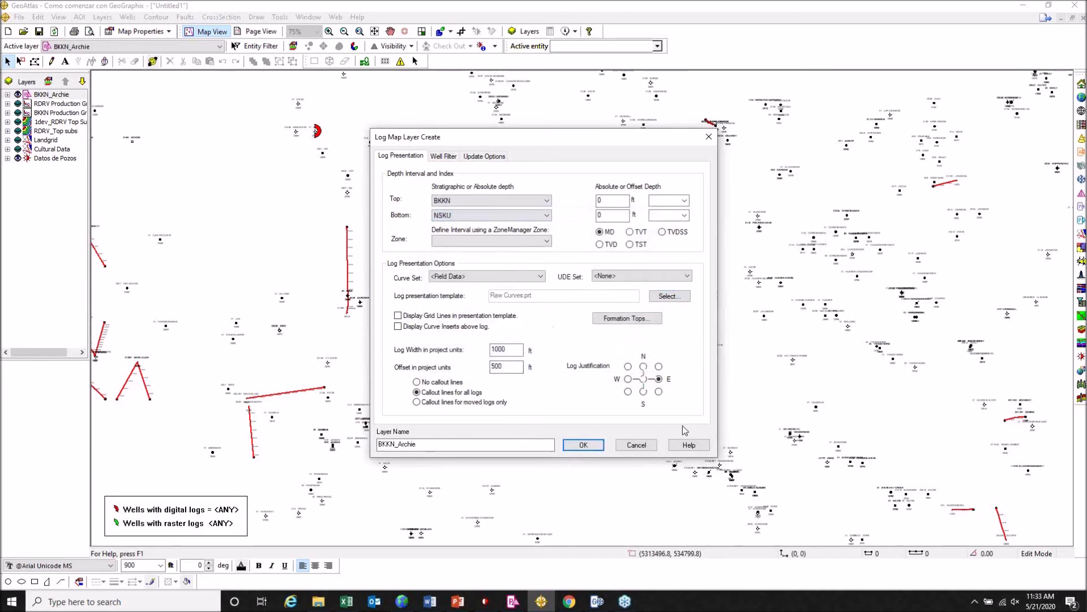
pyautogui.click(583, 444)
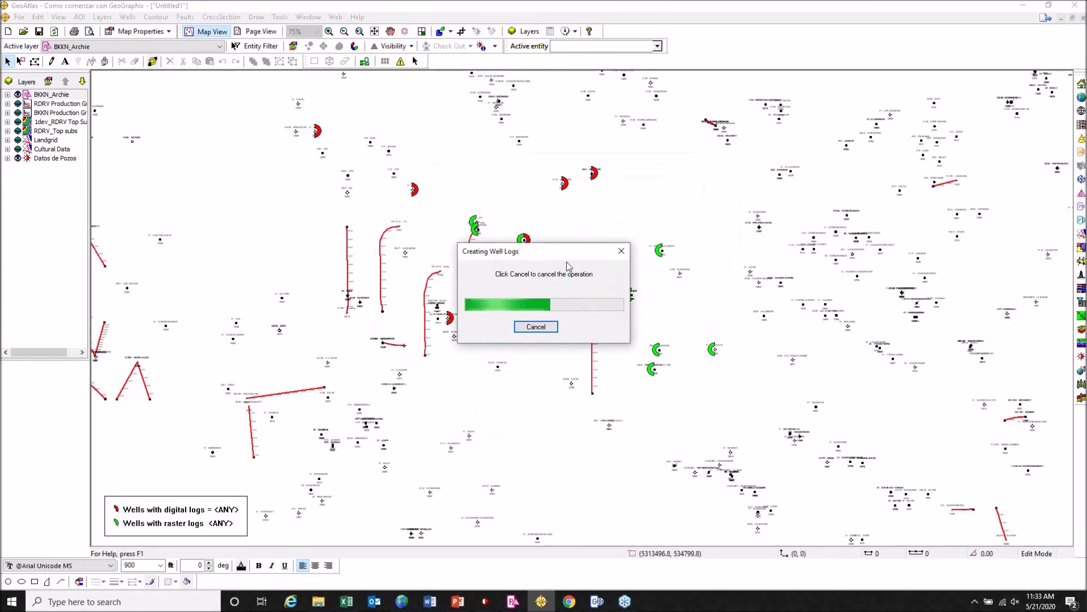
pyautogui.click(329, 32)
pyautogui.moveTo(490, 223); pyautogui.dragTo(609, 328)
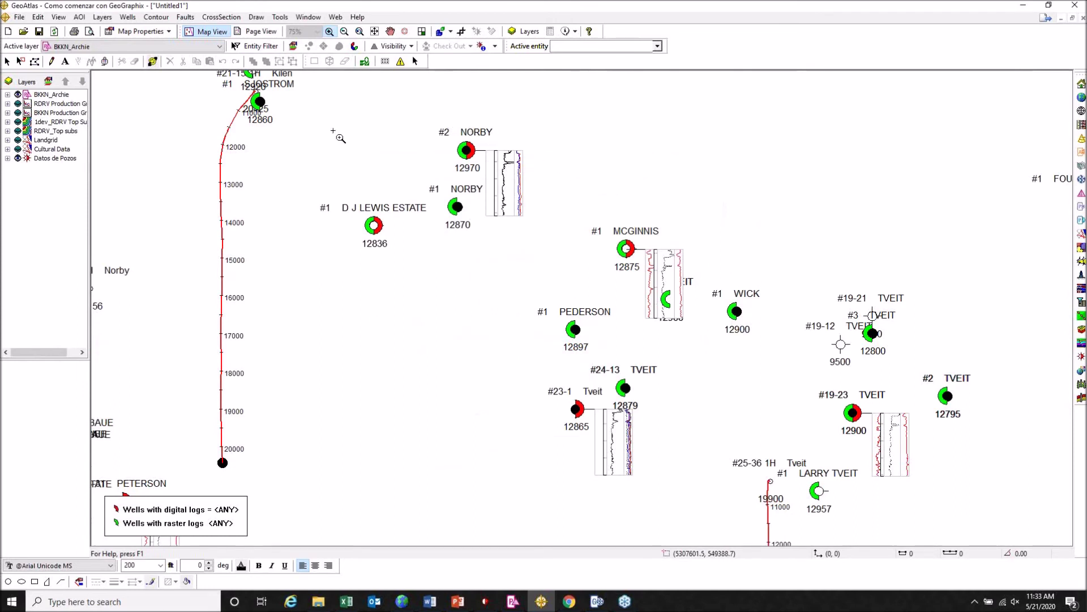
# - Update BKKN_Archie with bottom BRDB and the Archie Interpretation UDE set and template
pyautogui.click(50, 98)
pyautogui.rightClick(50, 97)
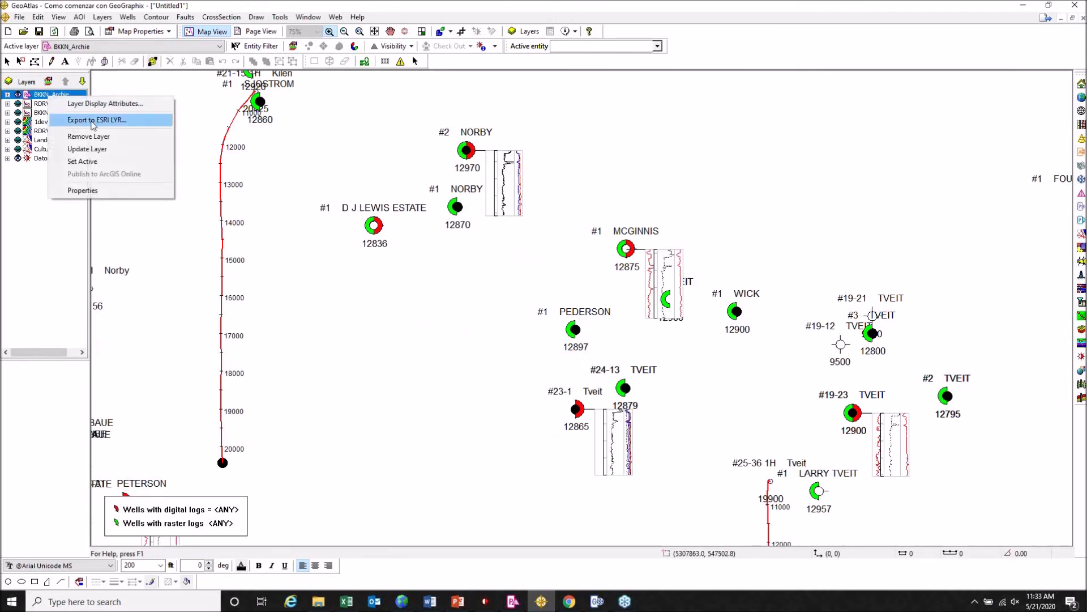
pyautogui.click(96, 150)
pyautogui.click(520, 213)
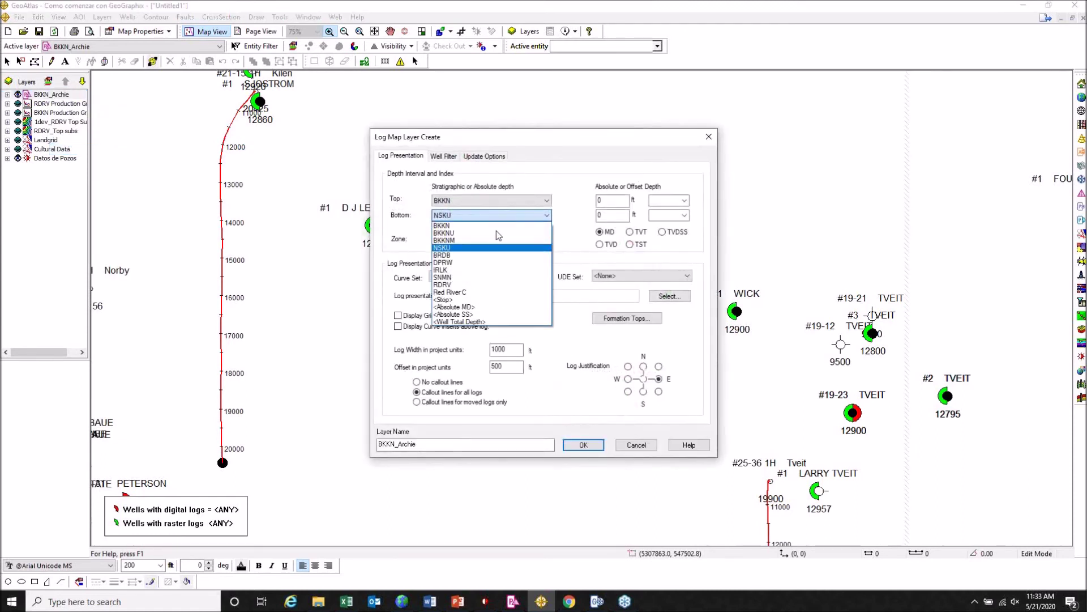
pyautogui.click(464, 253)
pyautogui.click(670, 275)
pyautogui.click(639, 308)
pyautogui.click(671, 296)
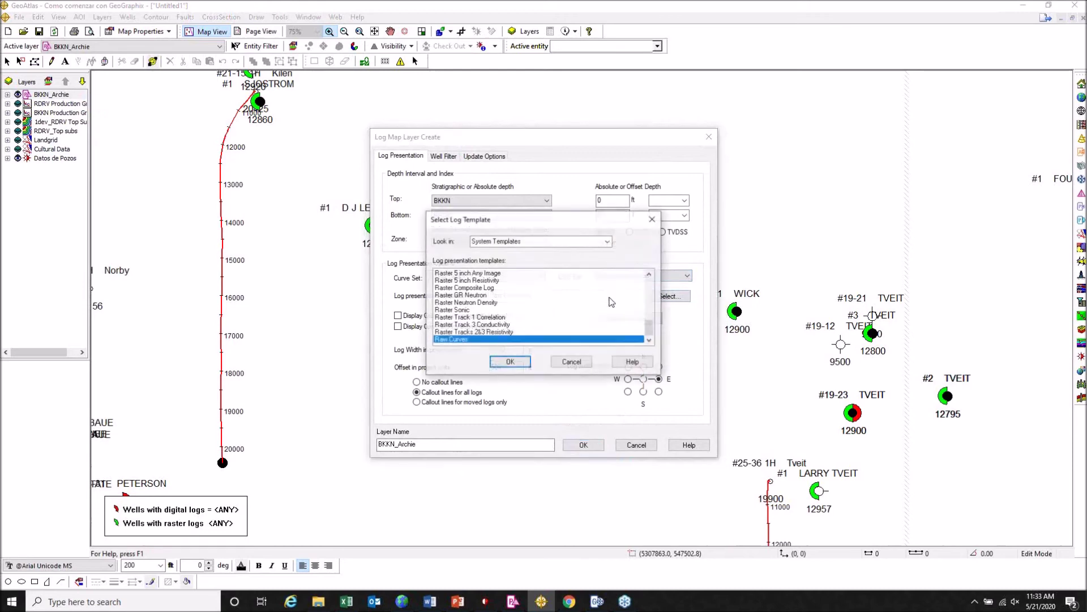
pyautogui.moveTo(651, 327); pyautogui.dragTo(649, 276)
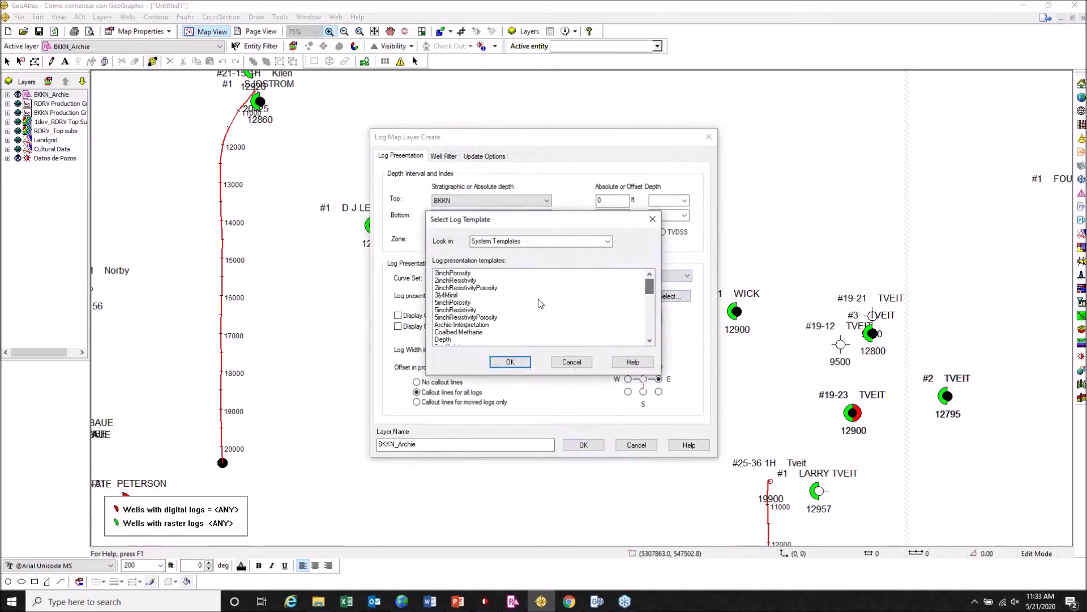
pyautogui.click(471, 326)
pyautogui.click(510, 361)
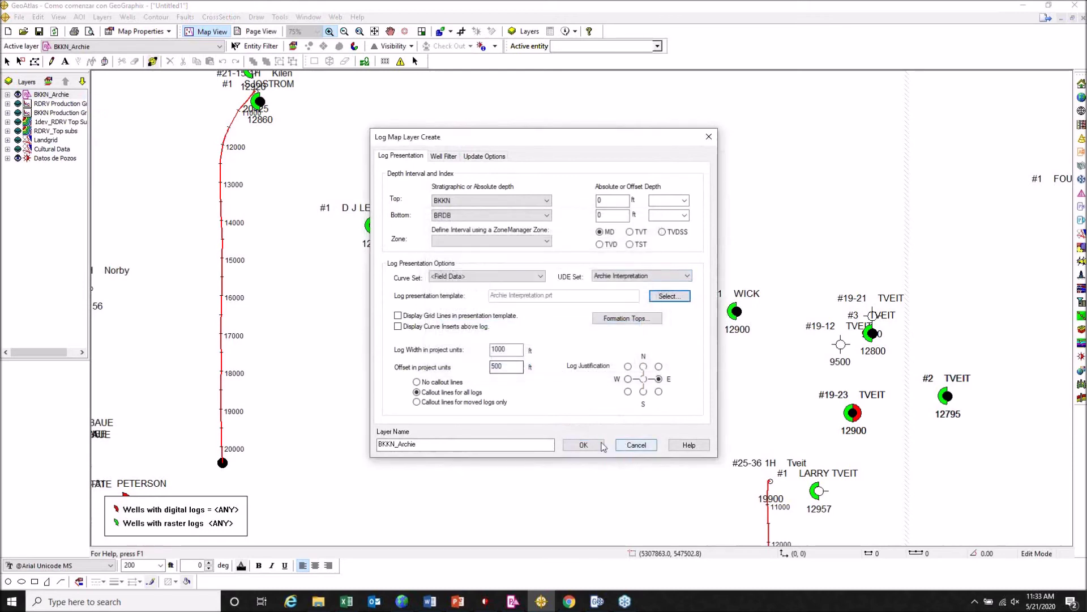
pyautogui.click(583, 445)
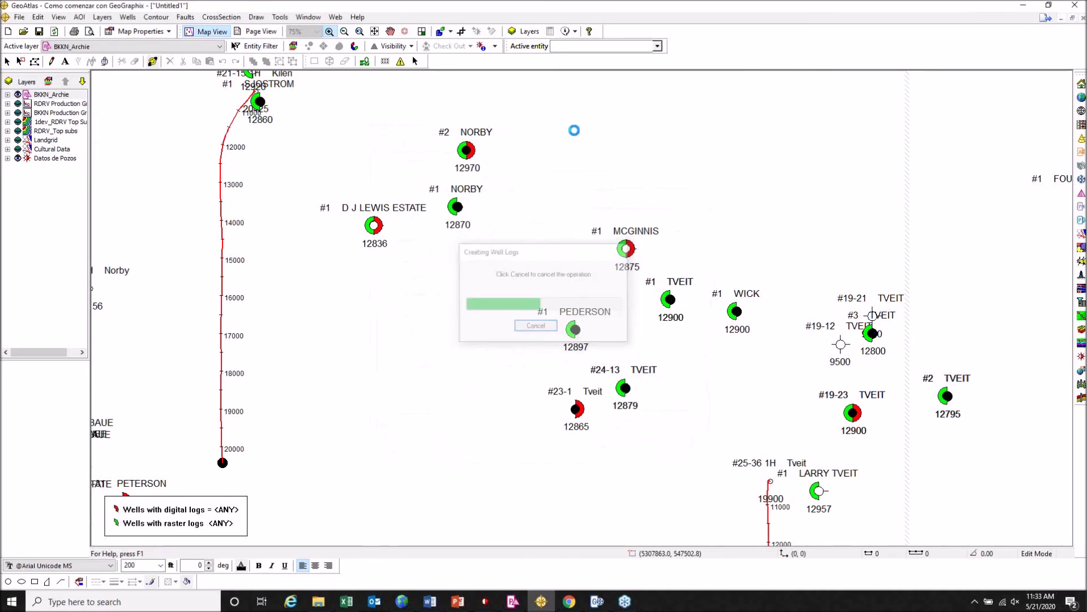
# - Change the BKKN_Archie interval bottom zone top again and rebuild the layer
pyautogui.rightClick(58, 97)
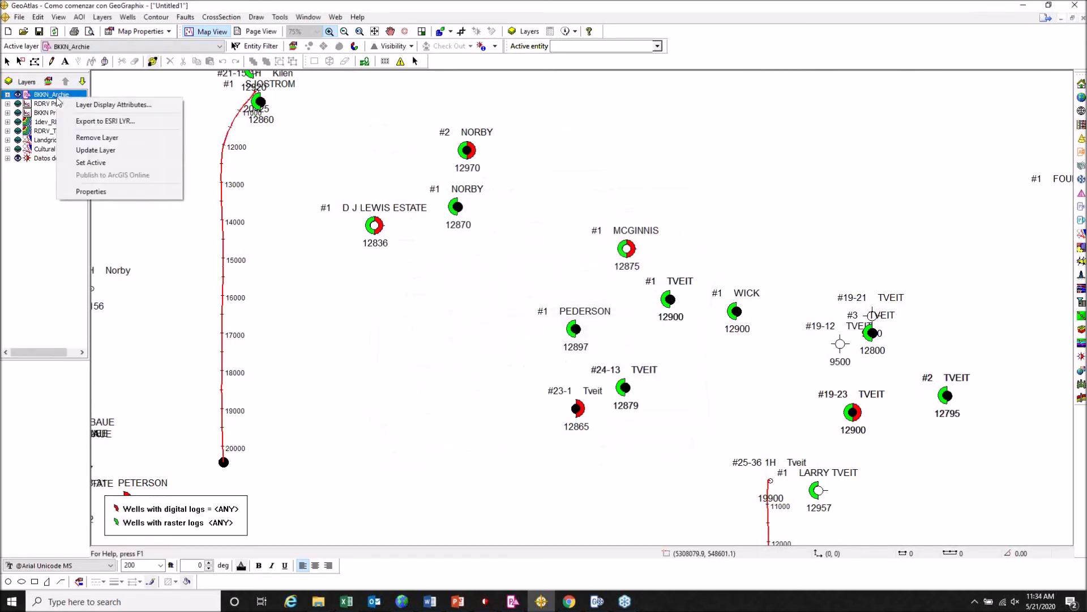
pyautogui.click(96, 149)
pyautogui.click(494, 215)
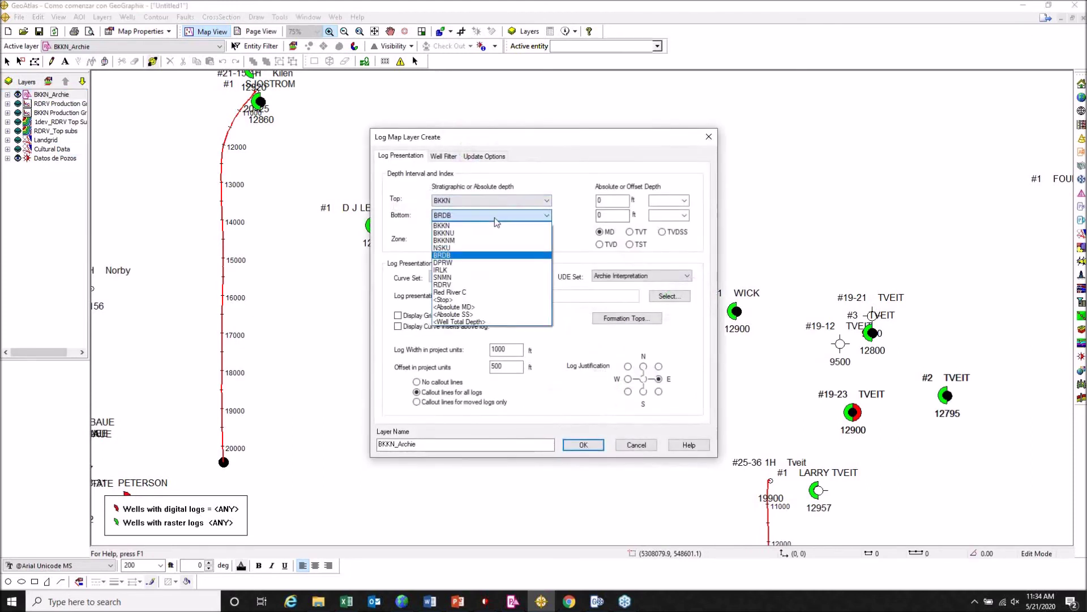
pyautogui.click(485, 248)
pyautogui.click(584, 445)
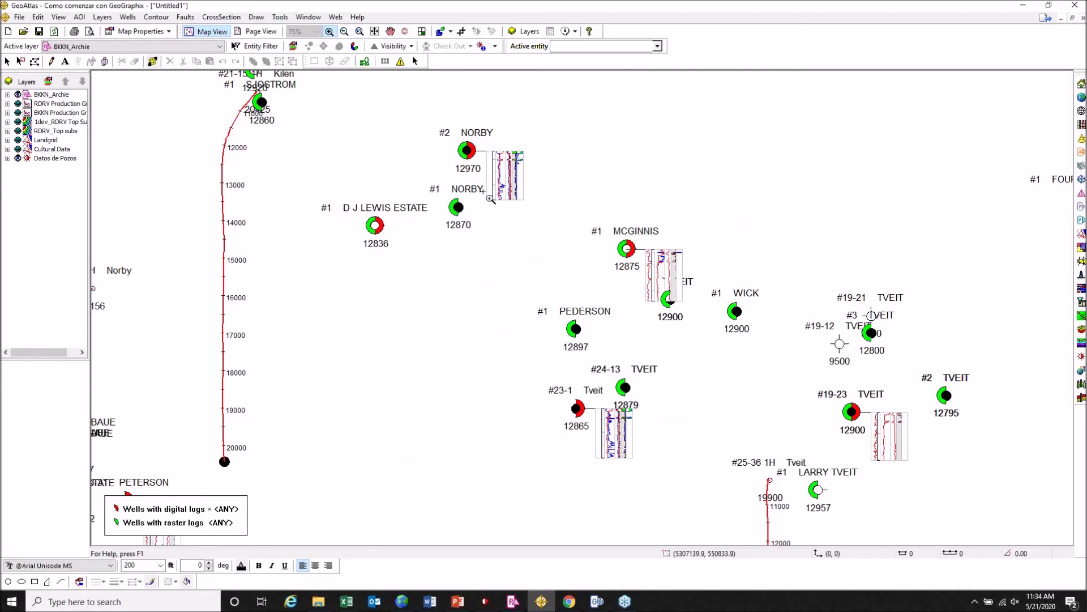
# - Zoom in on the central wells and make Datos de Pozos the active layer
pyautogui.click(375, 31)
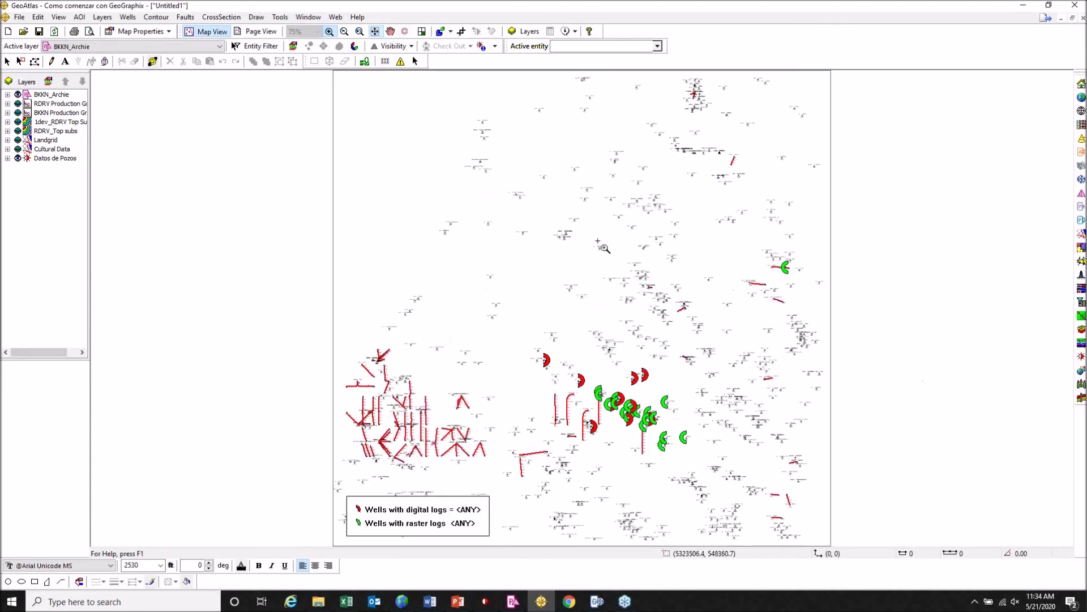
pyautogui.click(331, 33)
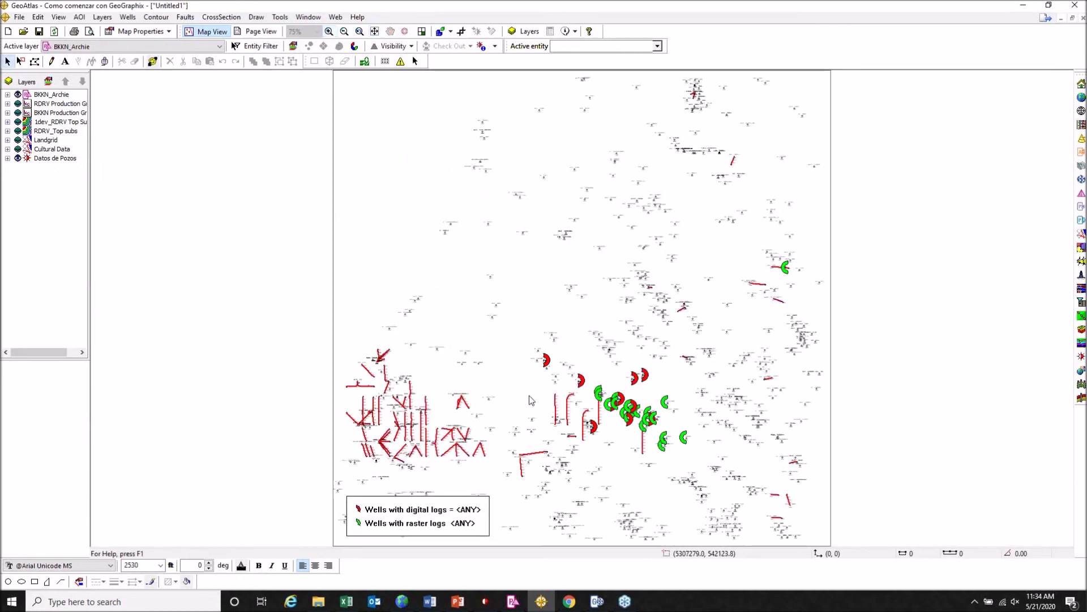
pyautogui.moveTo(518, 323); pyautogui.dragTo(743, 497)
pyautogui.moveTo(292, 127); pyautogui.dragTo(796, 491)
pyautogui.click(132, 47)
pyautogui.click(79, 67)
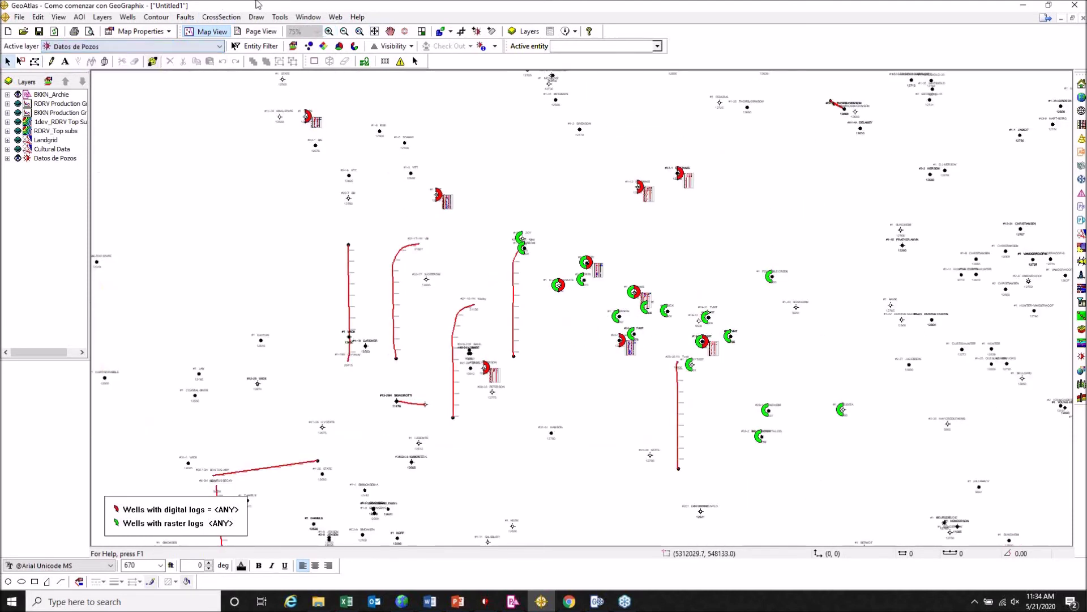
# - Start defining a Well-to-Well cross section from the CrossSection menu
pyautogui.click(223, 19)
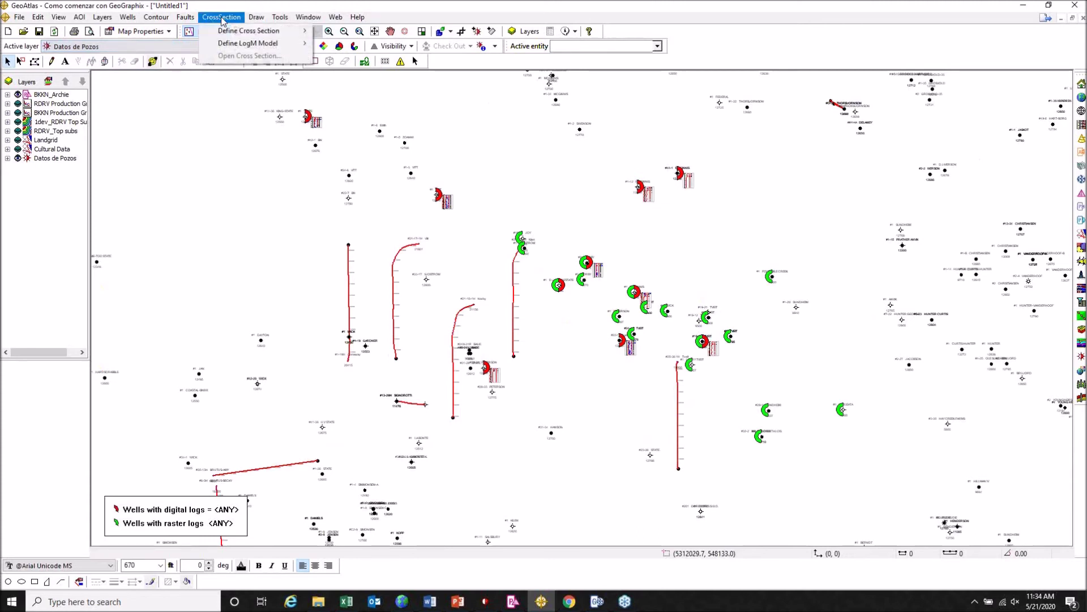
pyautogui.moveTo(261, 31)
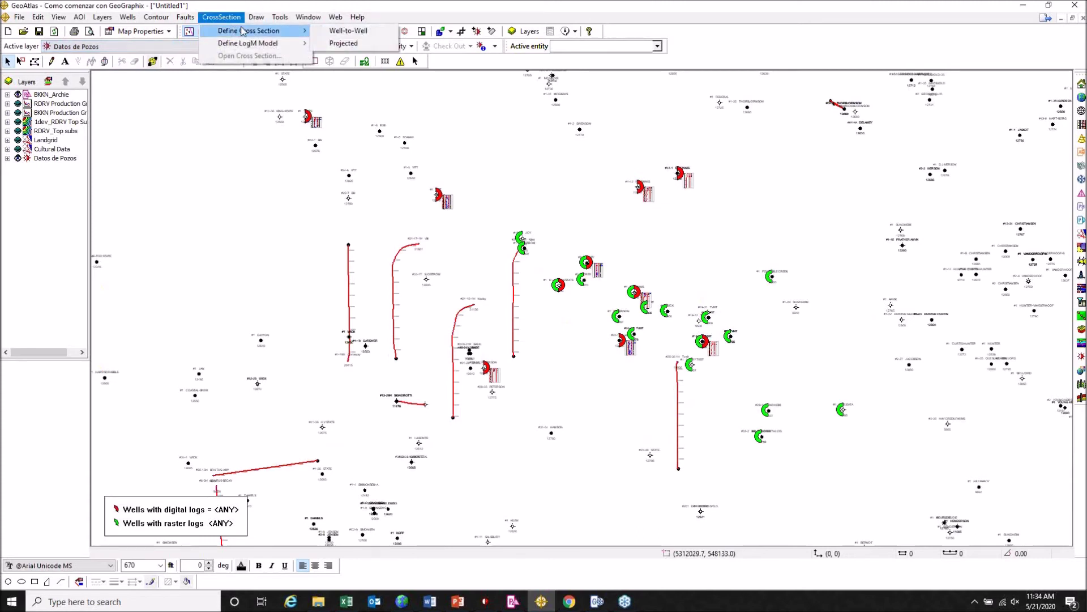
pyautogui.click(347, 31)
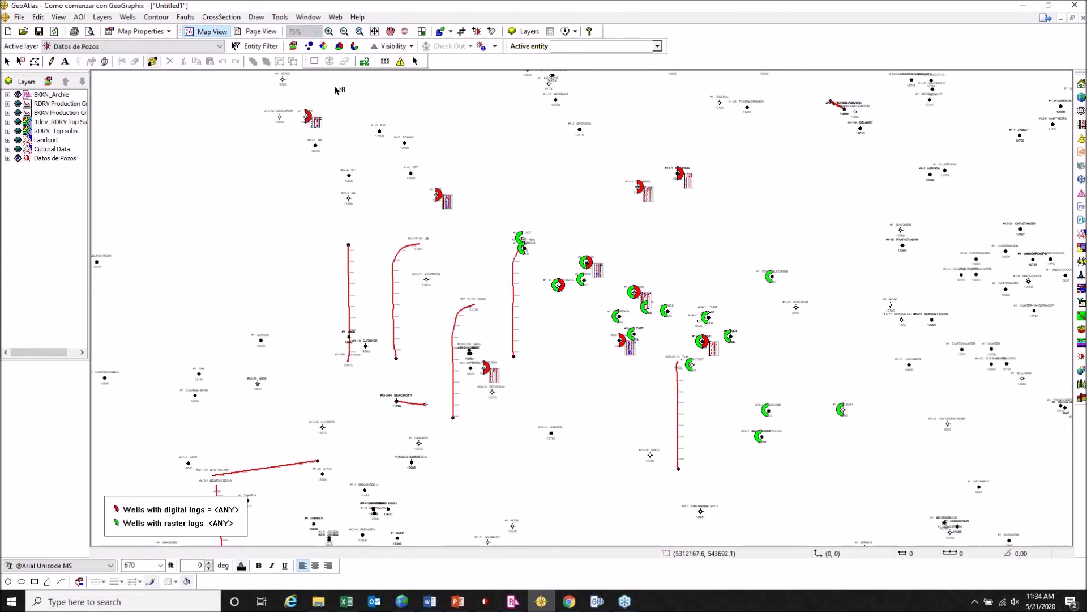
# - Pick nine wells from upper left to lower right, resolving the overlapping-well prompt
pyautogui.click(306, 117)
pyautogui.click(439, 196)
pyautogui.click(520, 238)
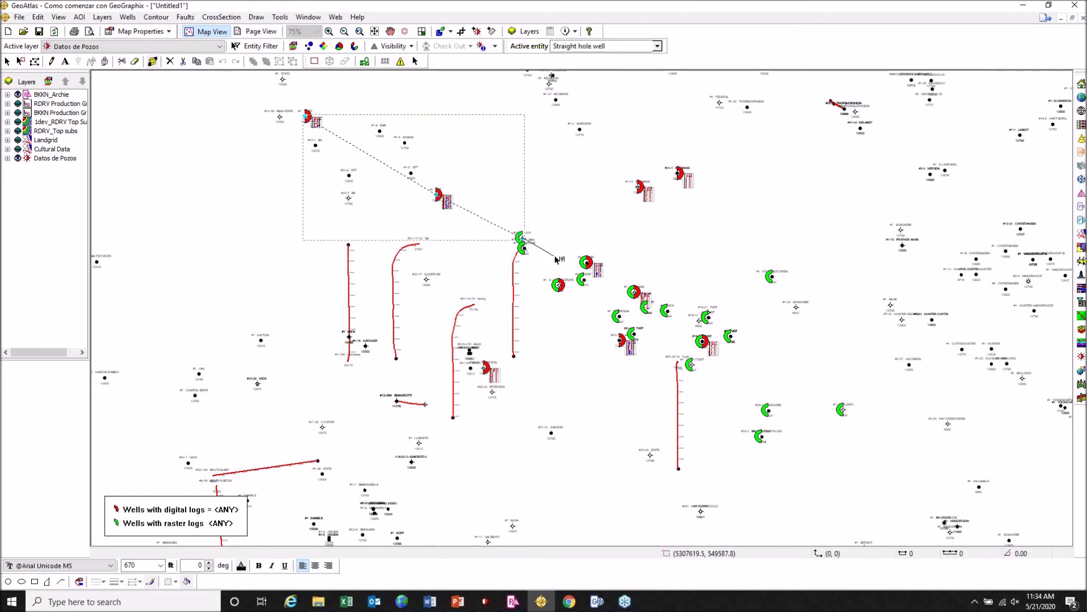
pyautogui.click(586, 262)
pyautogui.click(634, 292)
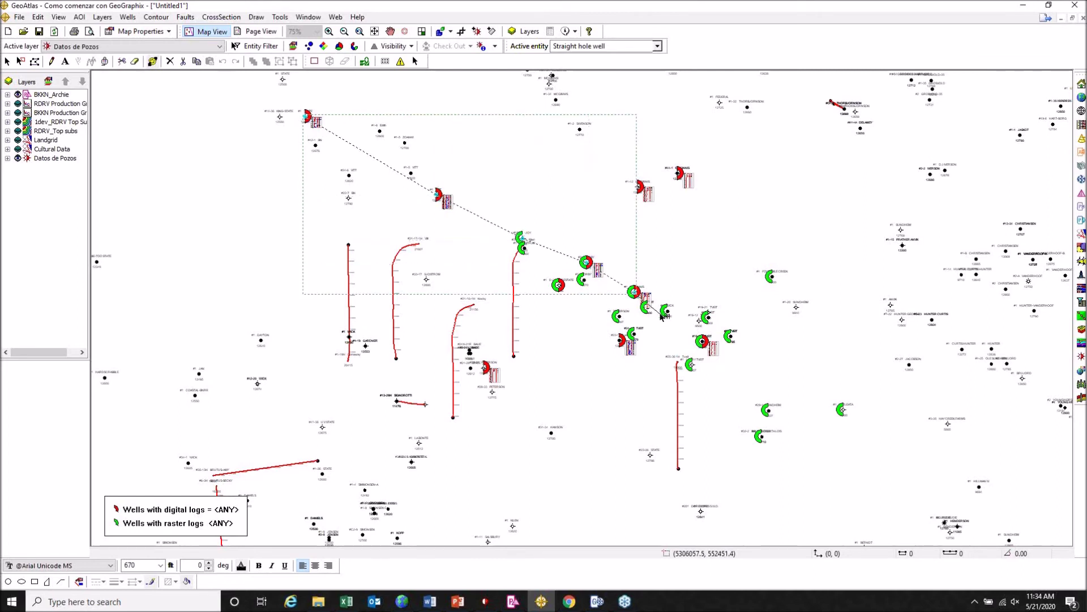
pyautogui.click(666, 310)
pyautogui.click(709, 320)
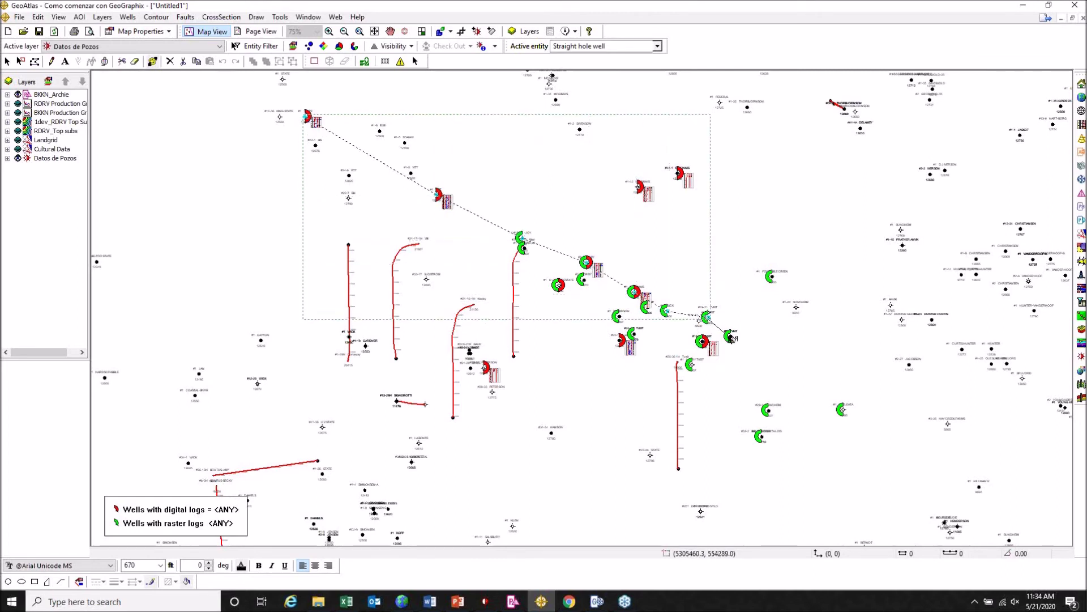
pyautogui.click(731, 338)
pyautogui.click(556, 333)
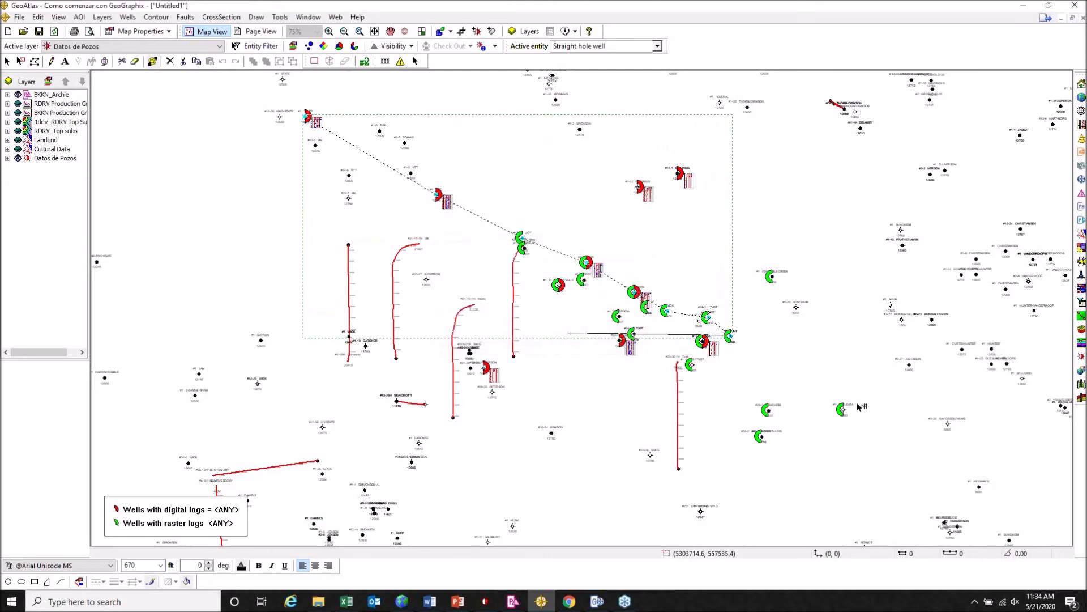
pyautogui.click(843, 410)
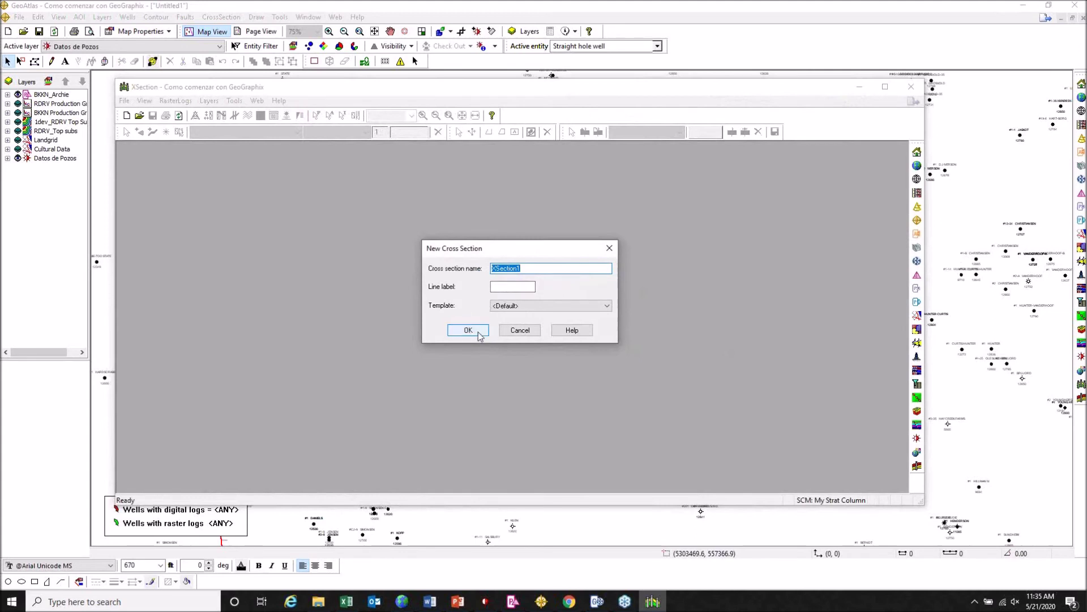
# - Create the cross section named 'Correlacion Carlos' and maximize the XSection window
pyautogui.write('Correla')
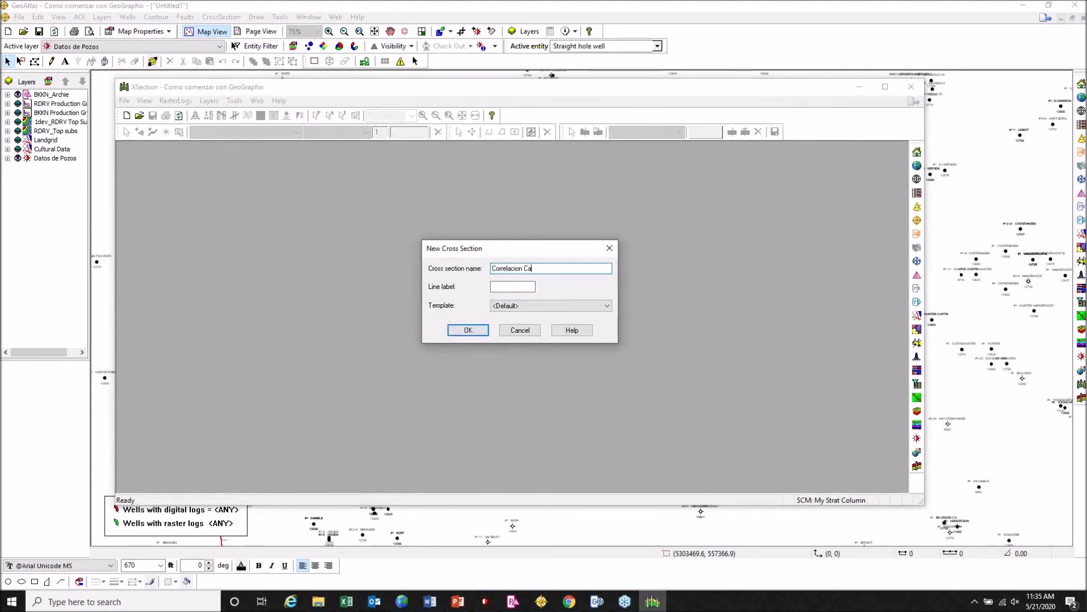
pyautogui.click(476, 330)
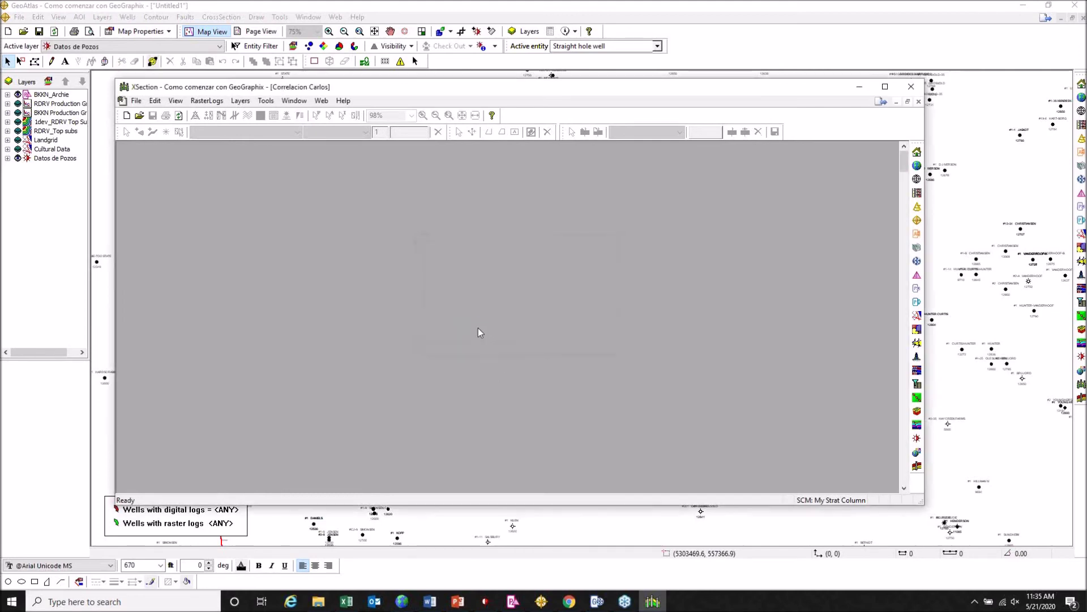
pyautogui.click(886, 88)
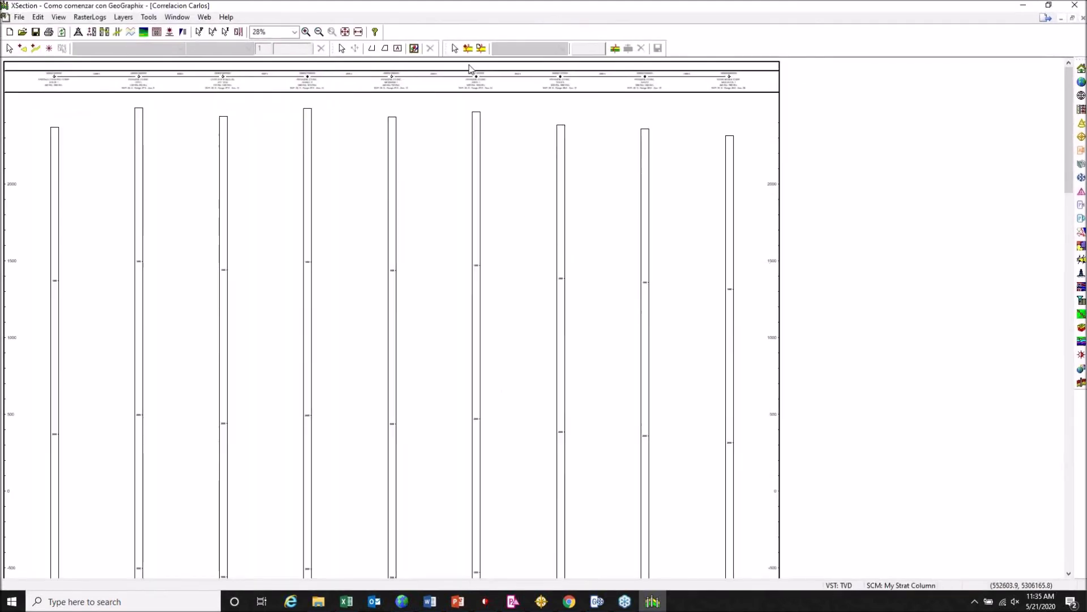
pyautogui.moveTo(779, 5); pyautogui.dragTo(688, 408)
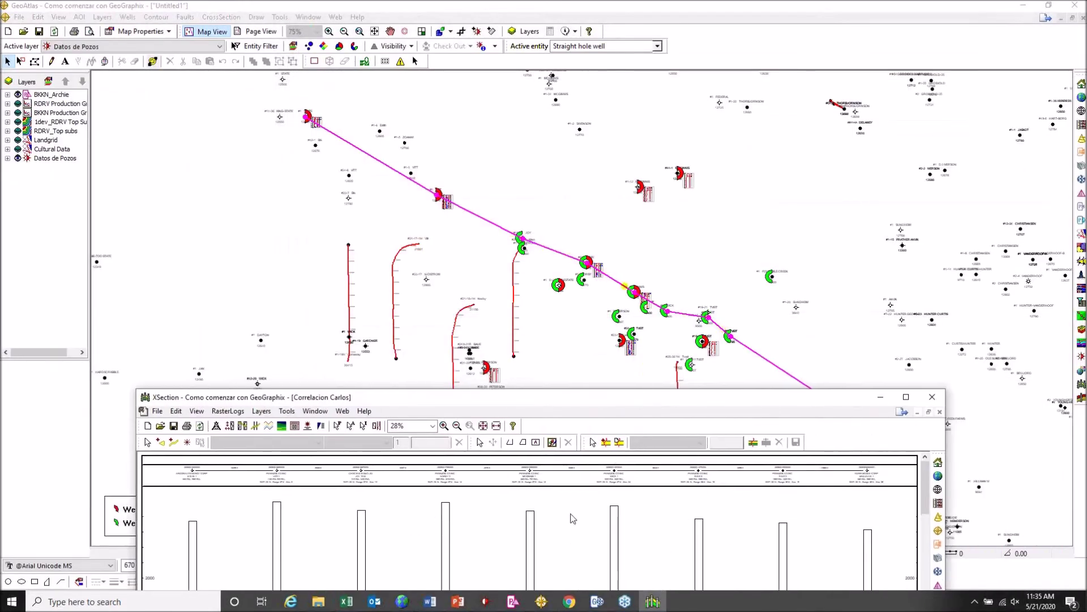
pyautogui.moveTo(638, 402); pyautogui.dragTo(658, 29)
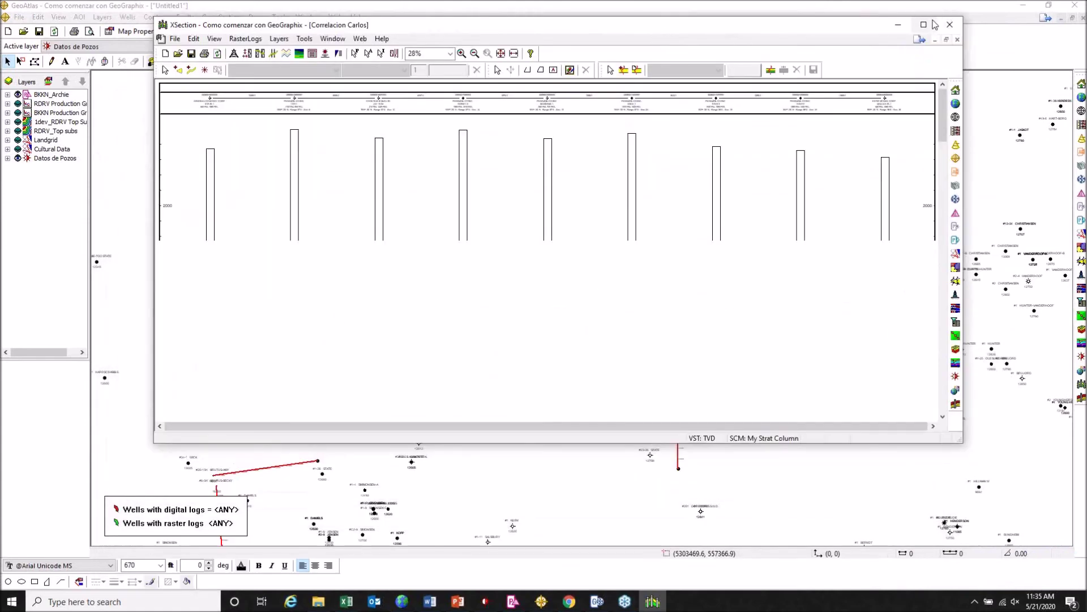
pyautogui.click(928, 23)
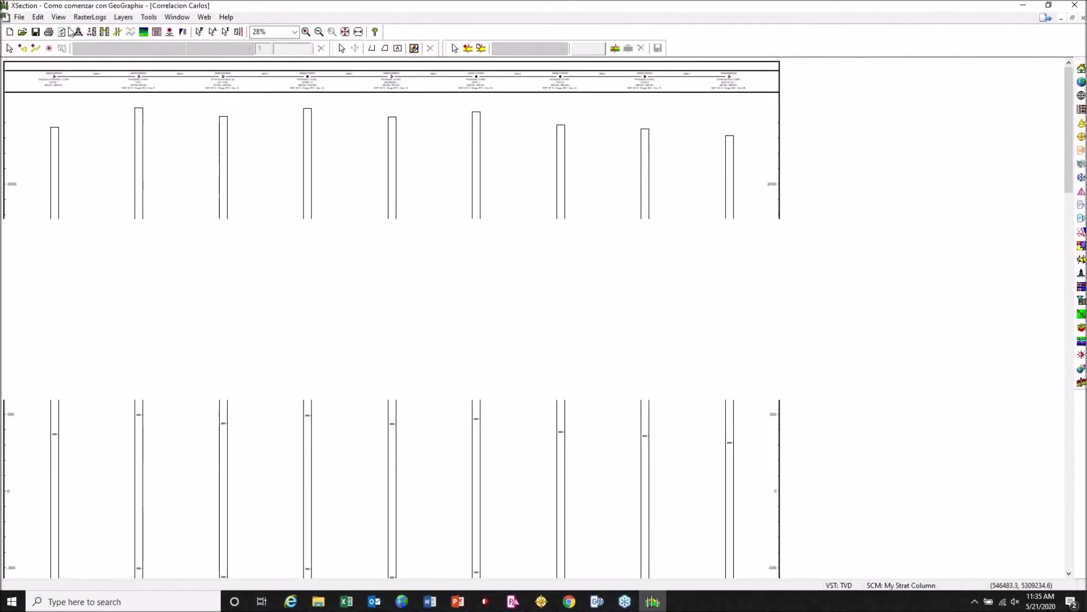
pyautogui.click(79, 32)
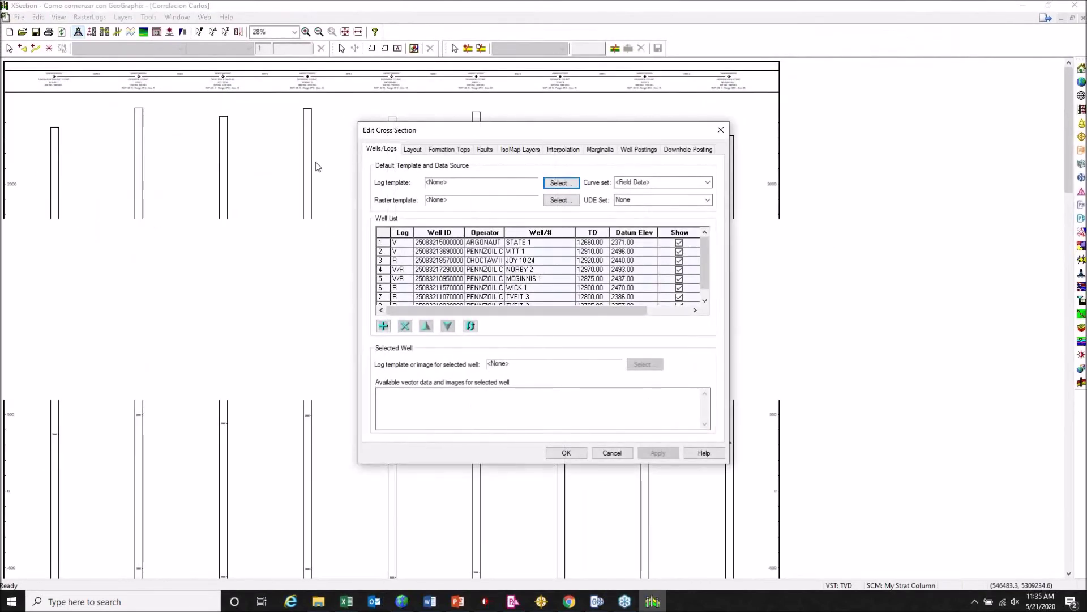
# - Apply the Curvas_Arena y Lutita_Imagen log template to all wells, leaving no UDE set
pyautogui.click(721, 128)
pyautogui.click(81, 33)
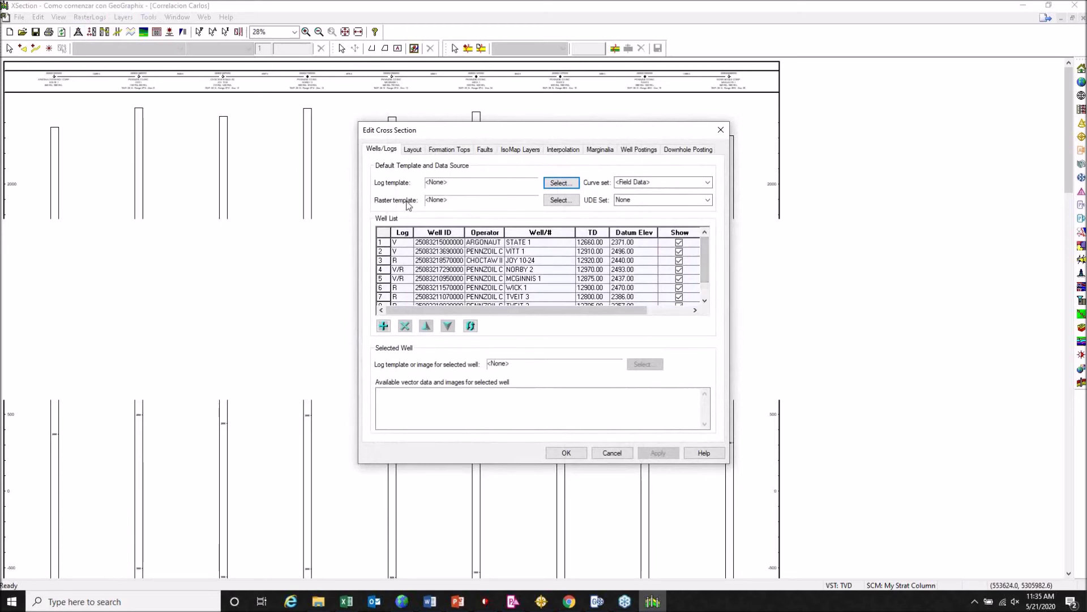
pyautogui.click(560, 183)
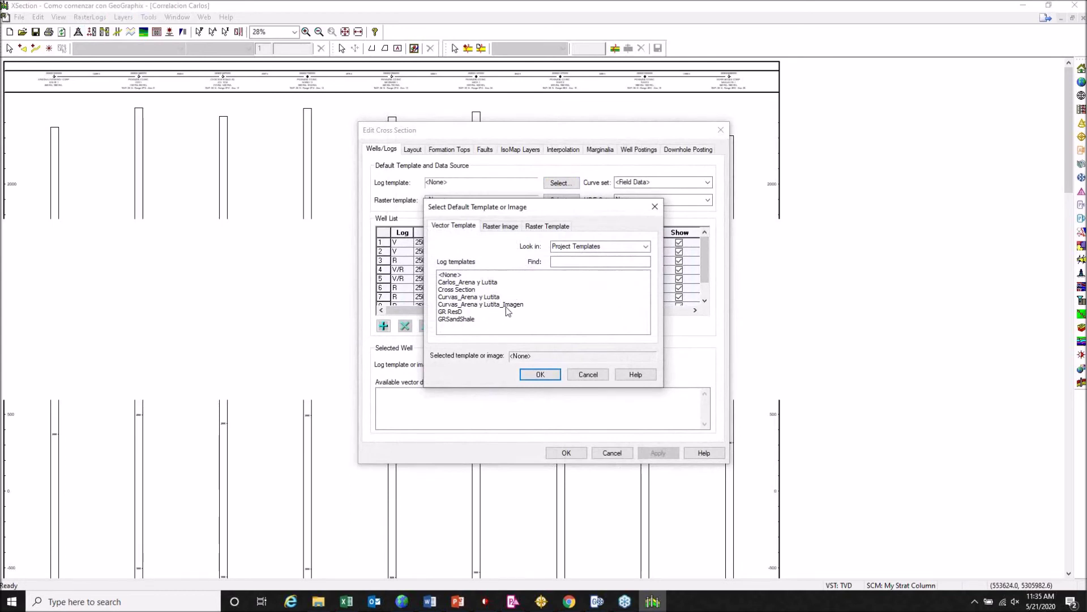
pyautogui.click(490, 306)
pyautogui.click(540, 374)
pyautogui.click(658, 454)
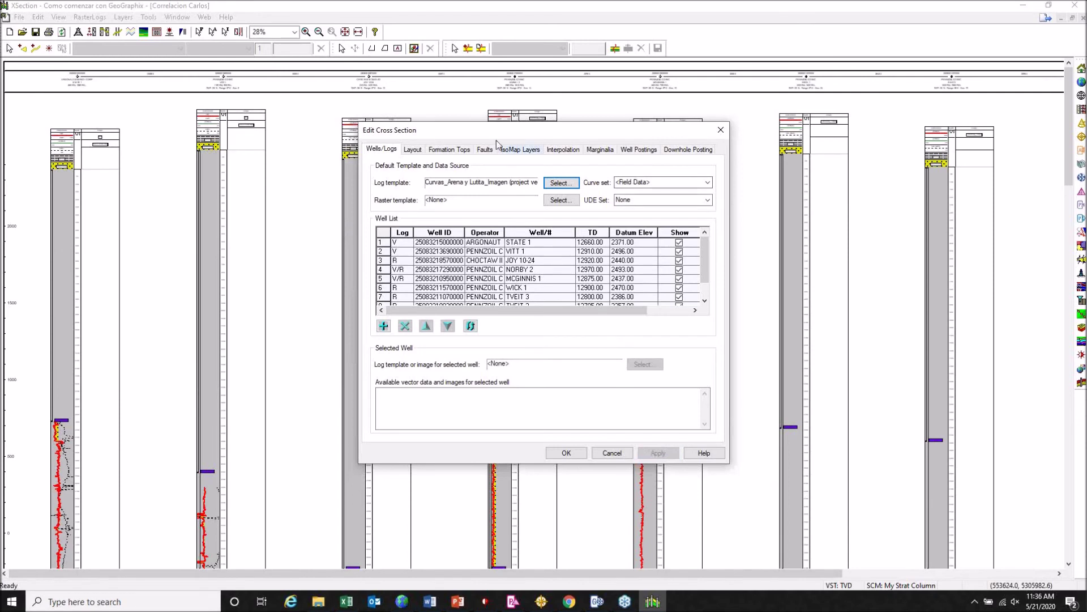
pyautogui.moveTo(539, 126); pyautogui.dragTo(700, 117)
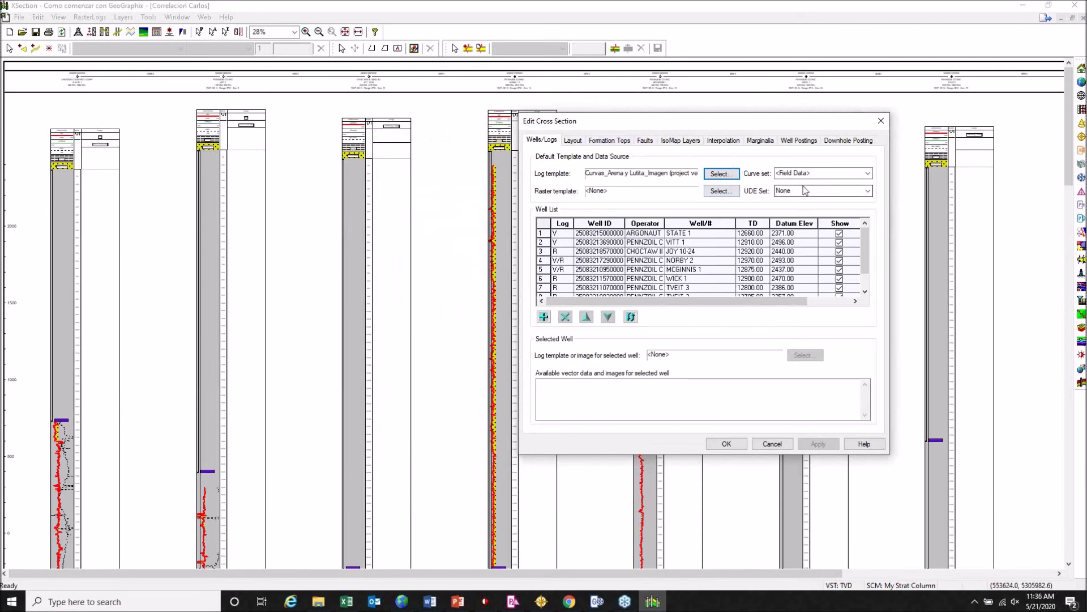
pyautogui.click(868, 191)
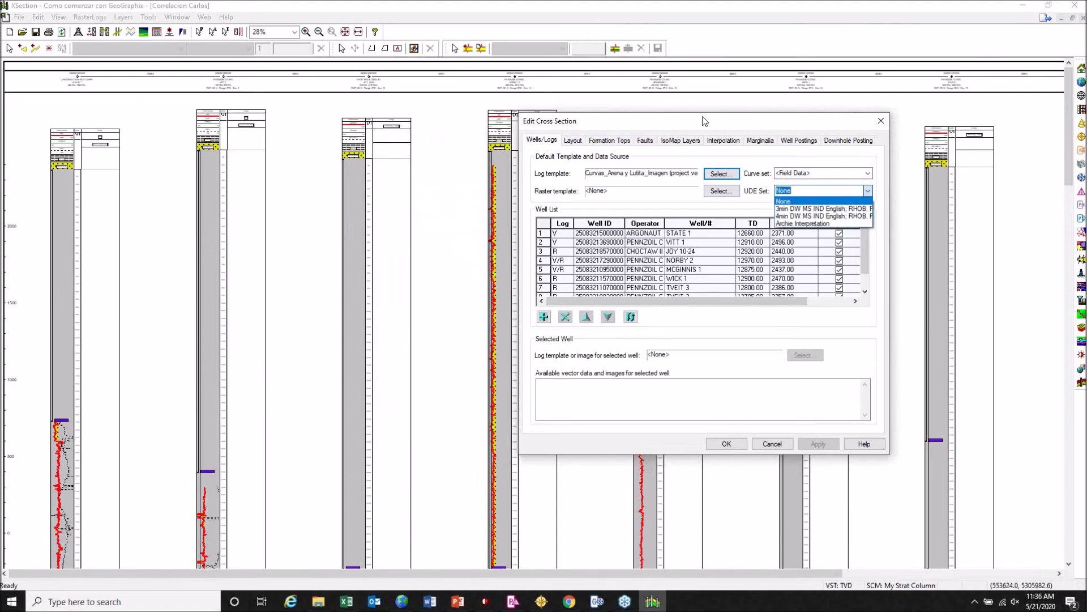
pyautogui.click(805, 201)
pyautogui.moveTo(633, 126); pyautogui.dragTo(607, 126)
# - Keep true vertical depth and equally spaced logs in the section layout
pyautogui.click(548, 141)
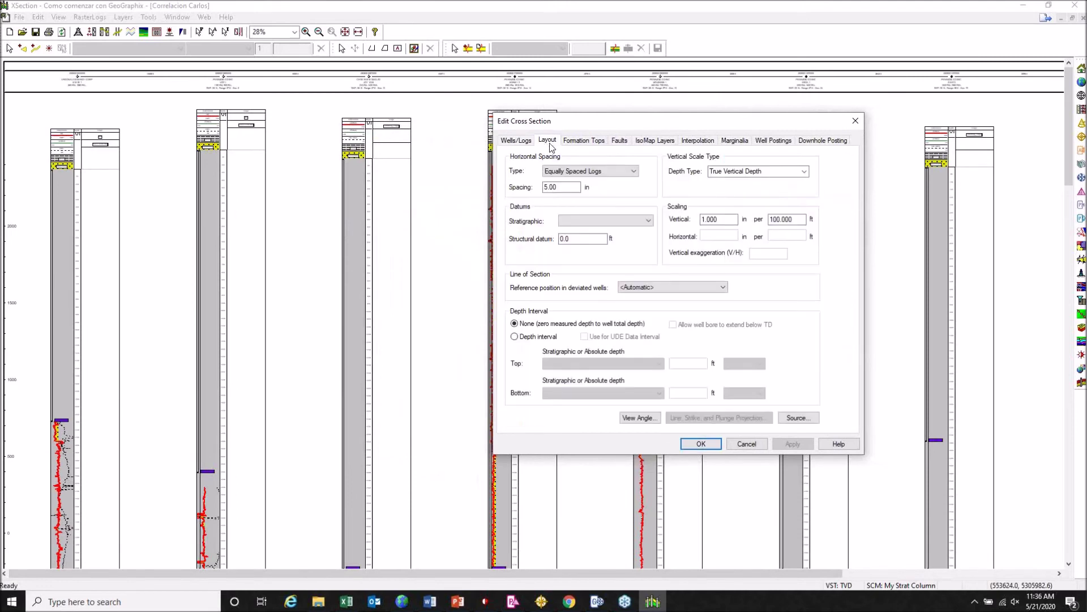
pyautogui.click(804, 171)
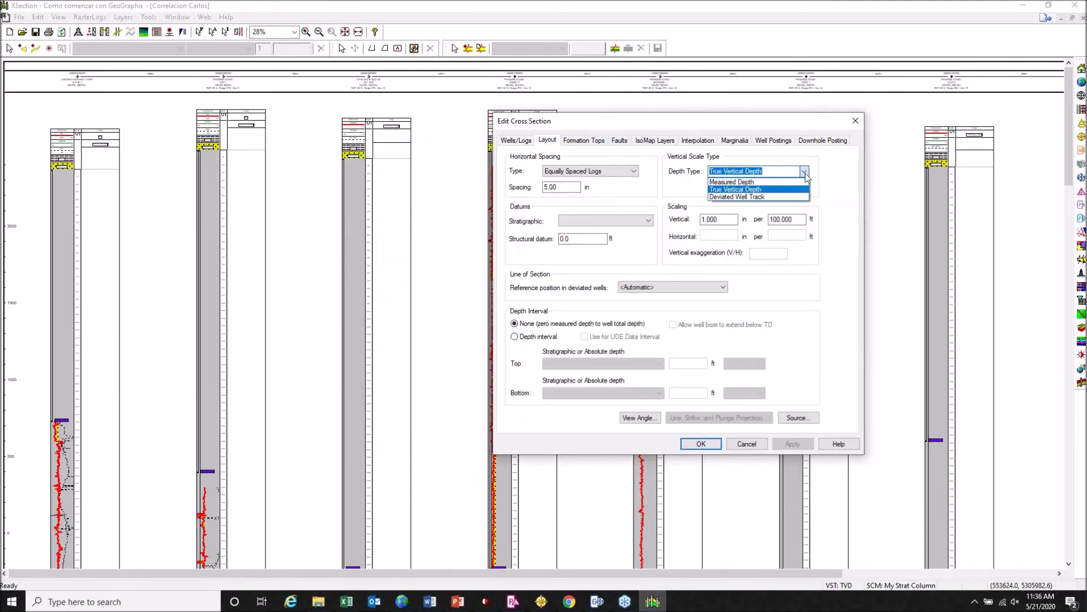
pyautogui.click(805, 172)
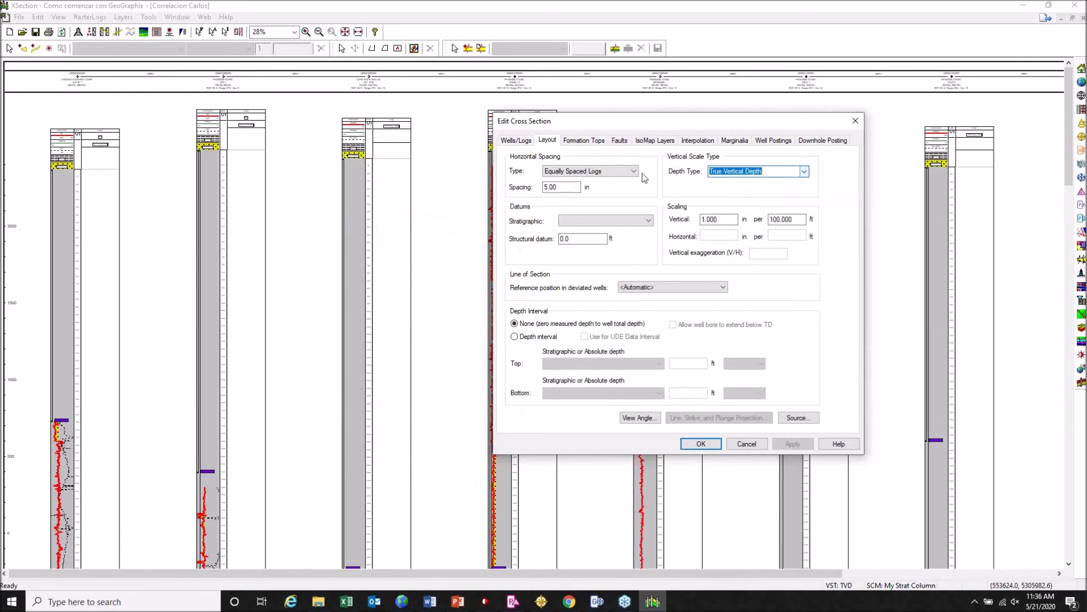
pyautogui.click(634, 171)
pyautogui.click(633, 171)
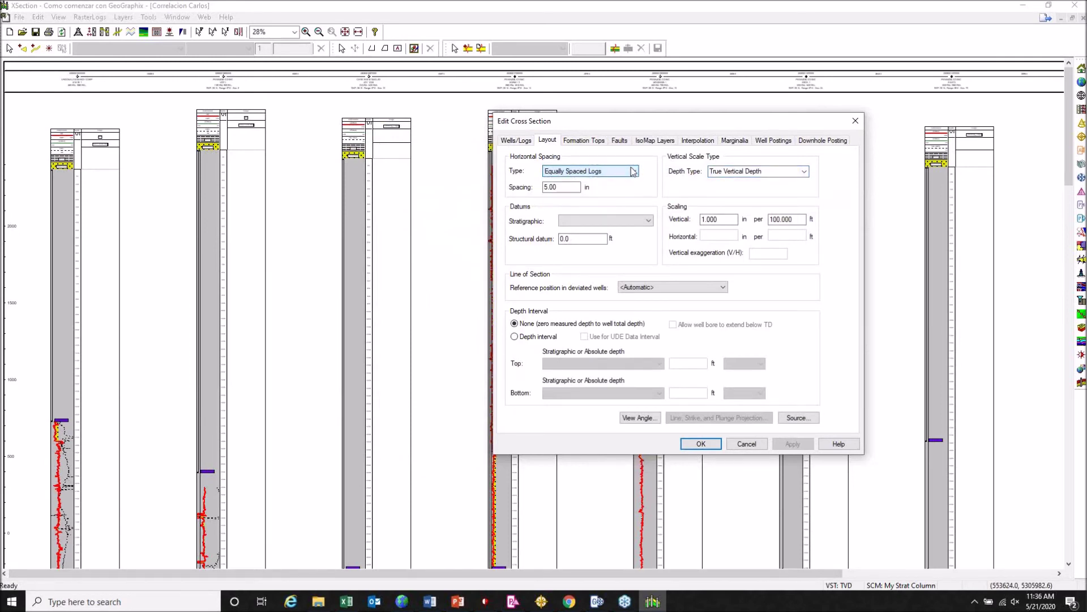
# - Limit the depth interval to start 100 ft above BKKN and apply it
pyautogui.click(544, 336)
pyautogui.click(658, 364)
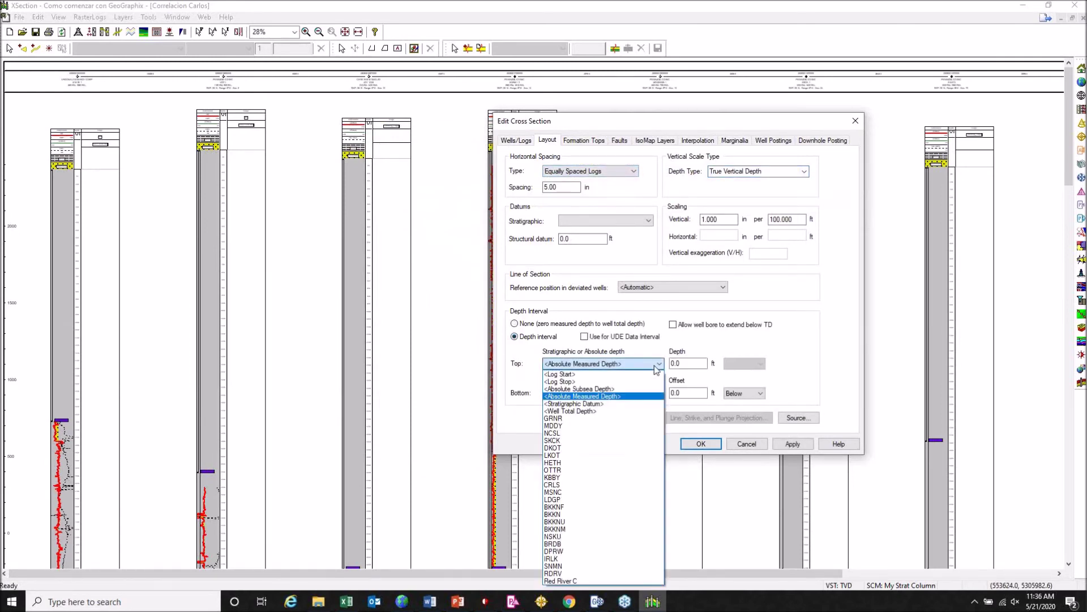
pyautogui.click(657, 369)
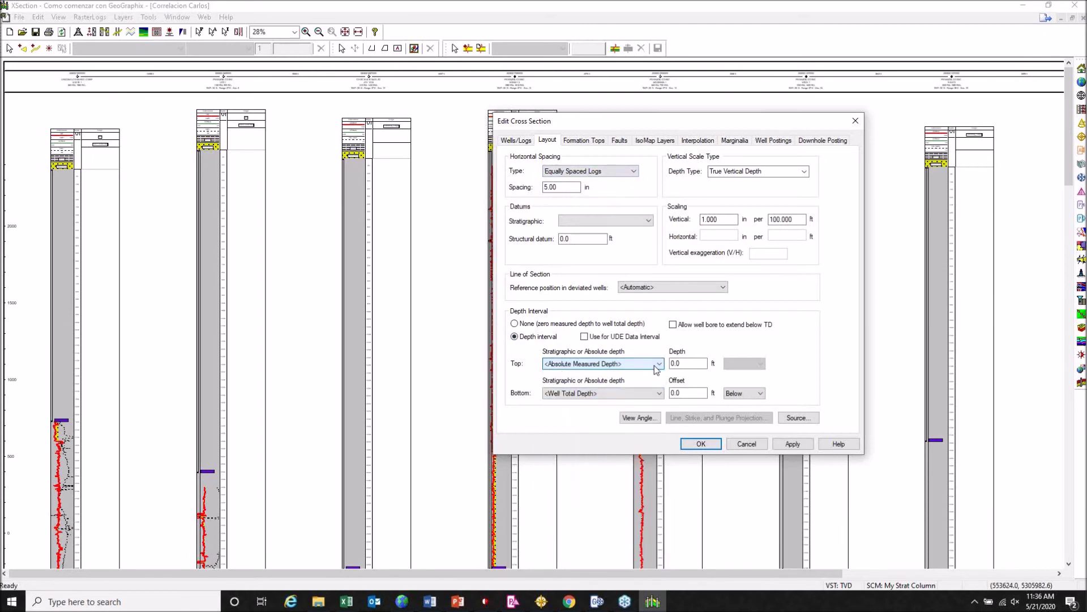
pyautogui.click(656, 368)
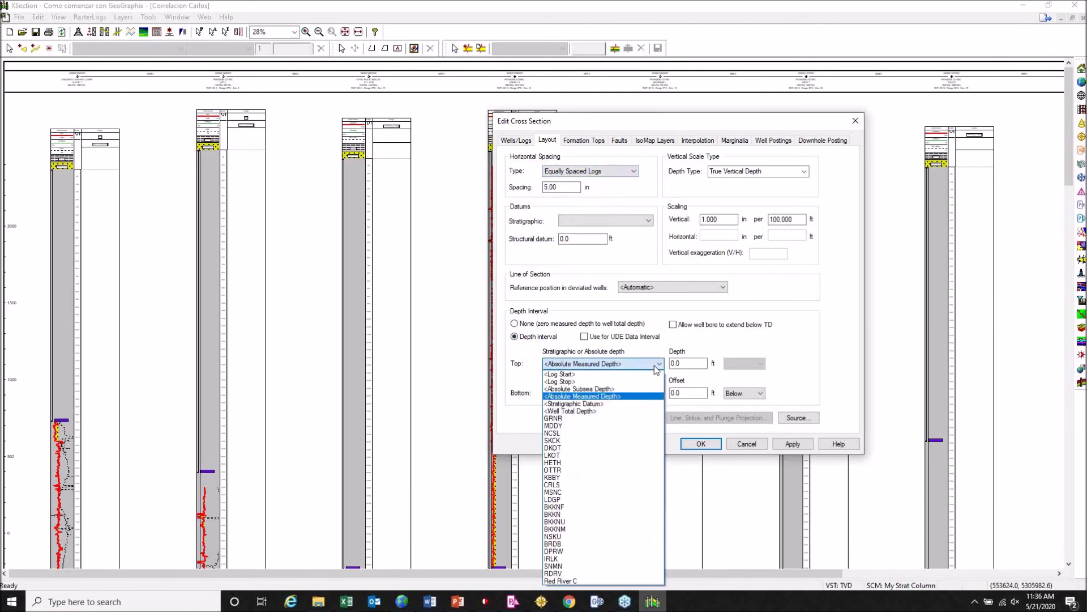
pyautogui.click(553, 517)
pyautogui.press('Tab')
pyautogui.write('10')
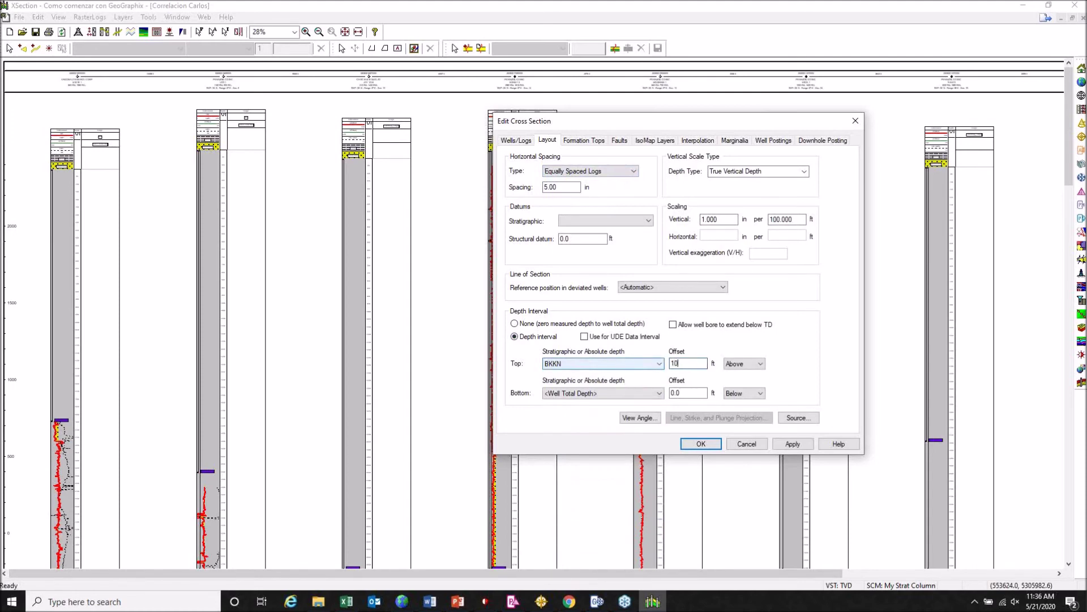
pyautogui.write('0')
pyautogui.click(799, 444)
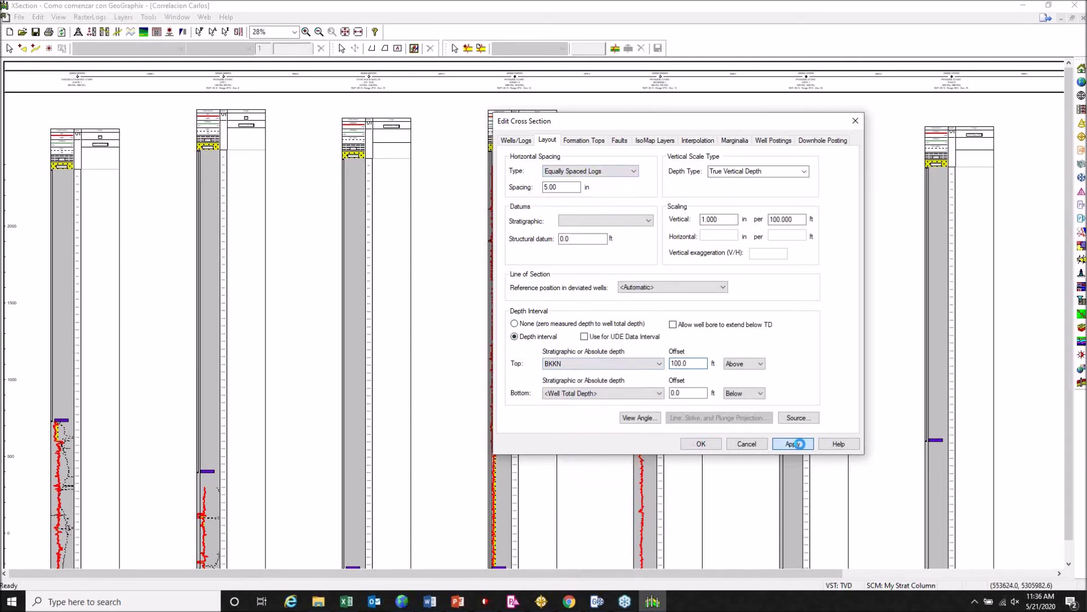
pyautogui.click(799, 444)
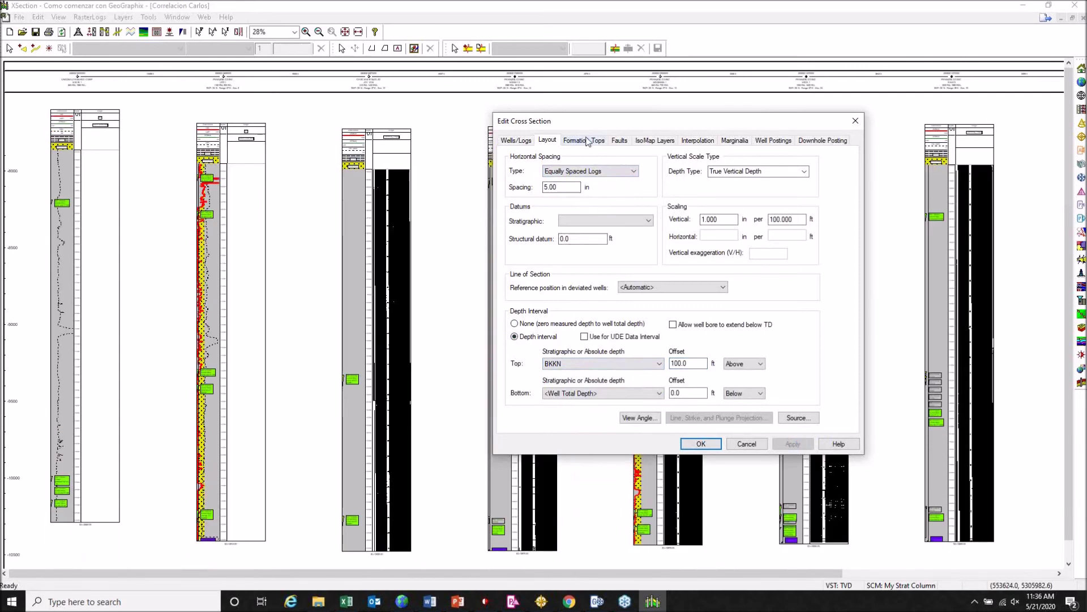
# - Add formation tops BKKN through BRDB to the selected correlation formations
pyautogui.click(586, 140)
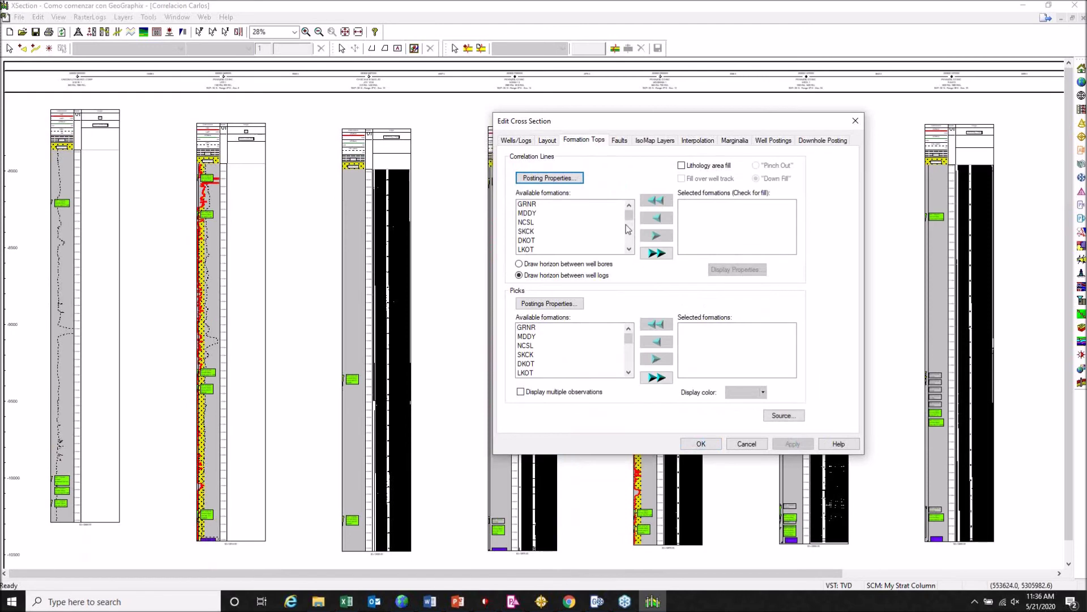
pyautogui.moveTo(629, 217); pyautogui.dragTo(631, 239)
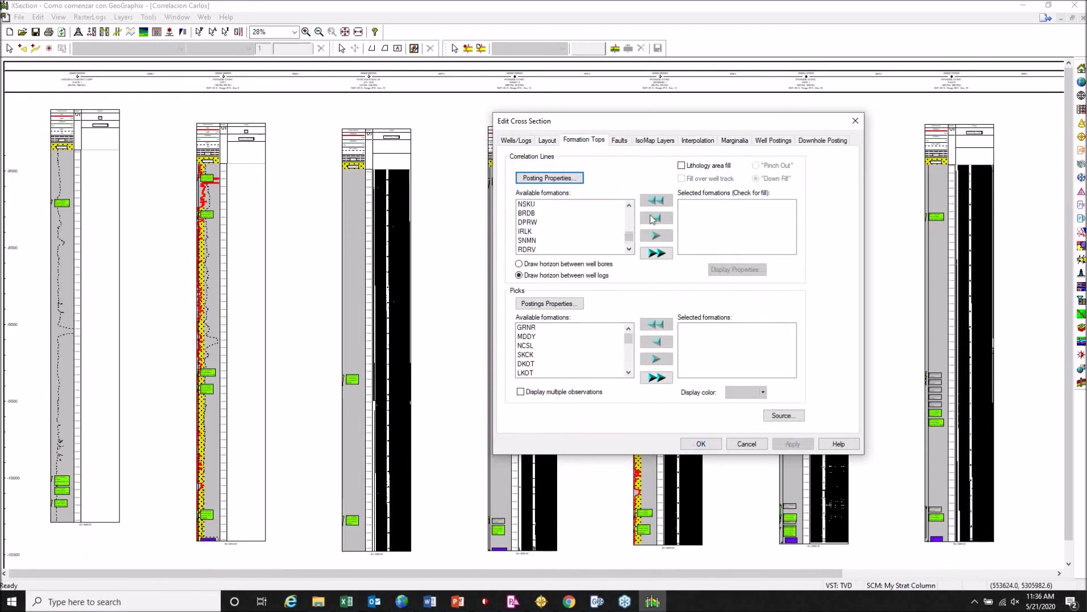
pyautogui.click(629, 205)
pyautogui.click(629, 205)
pyautogui.click(629, 205)
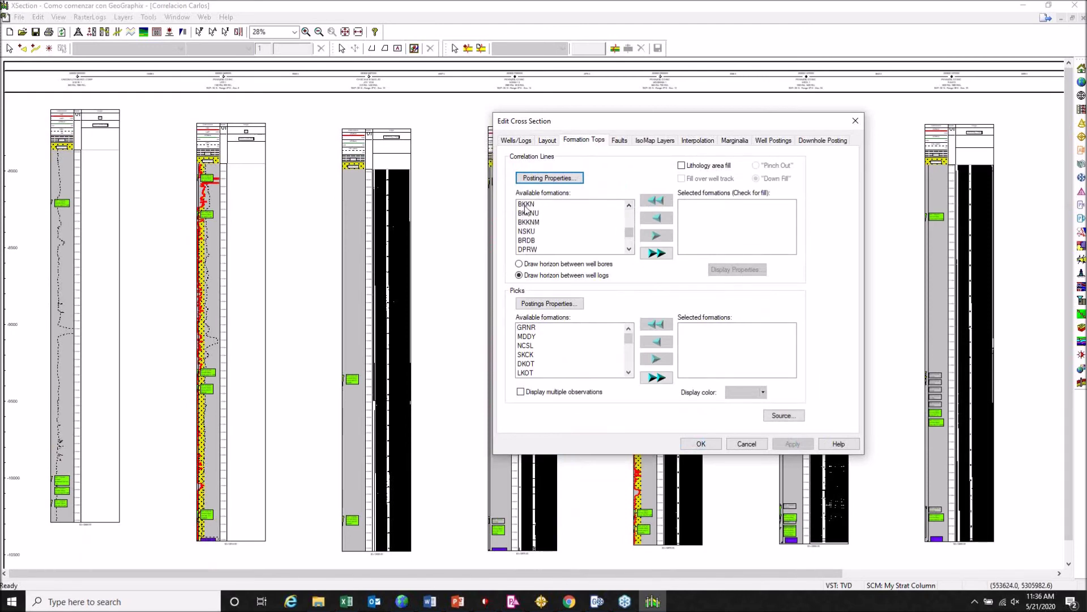
pyautogui.click(528, 205)
pyautogui.moveTo(527, 209); pyautogui.dragTo(533, 244)
pyautogui.moveTo(533, 205); pyautogui.dragTo(532, 243)
pyautogui.click(655, 234)
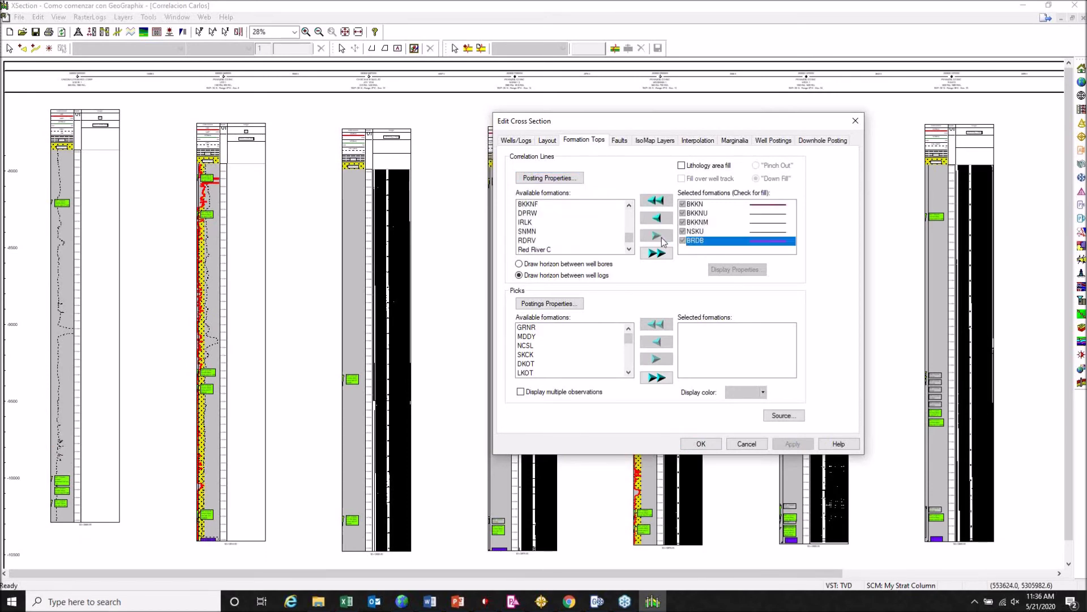
# - Turn on lithology area fill between correlations, then apply and close the dialog
pyautogui.click(703, 167)
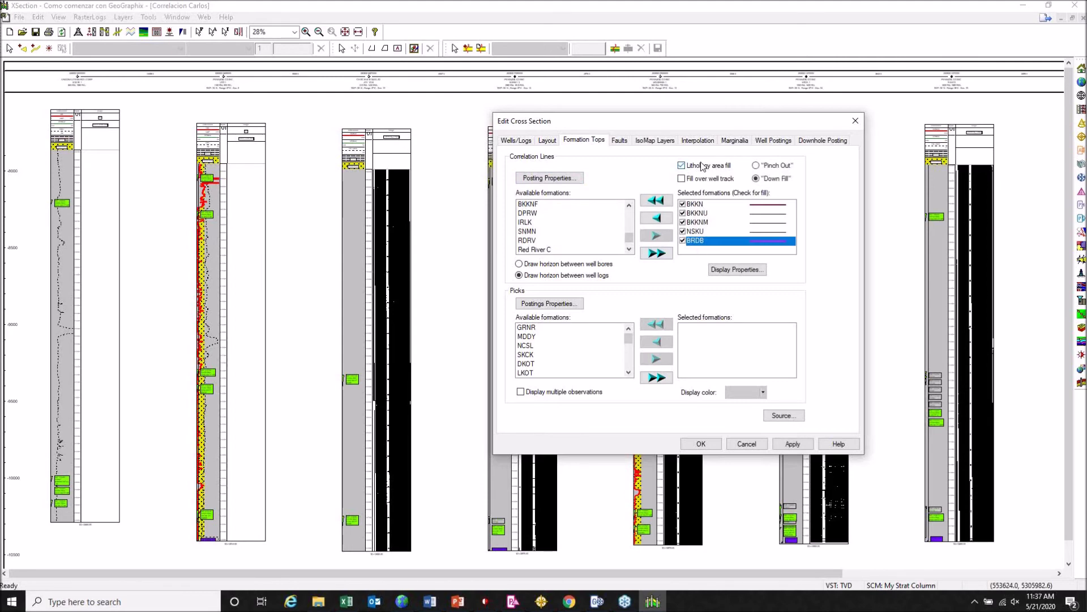
pyautogui.click(620, 141)
pyautogui.click(657, 142)
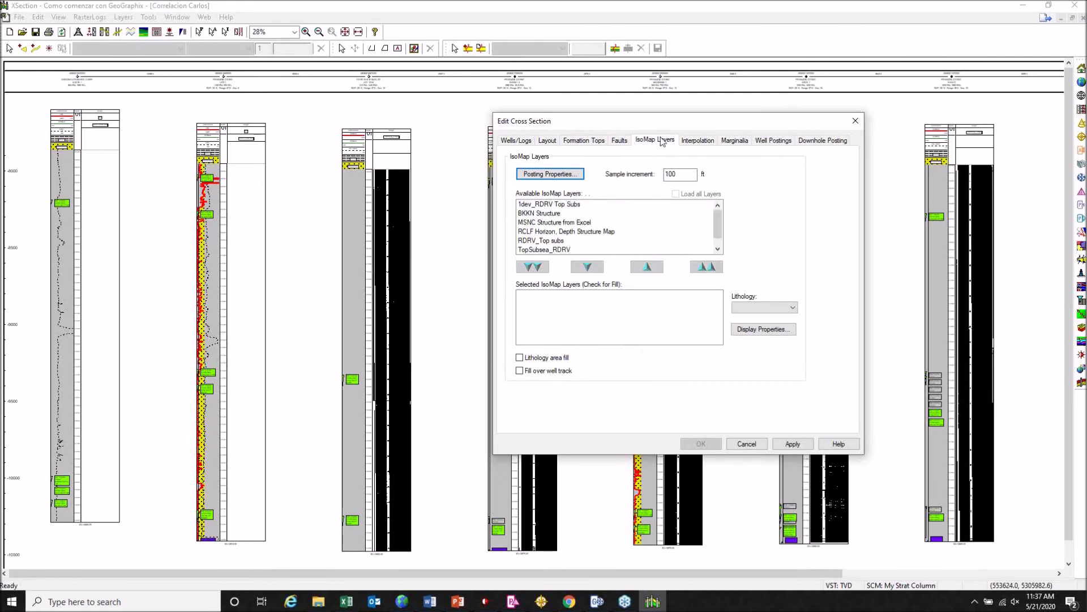
pyautogui.click(698, 141)
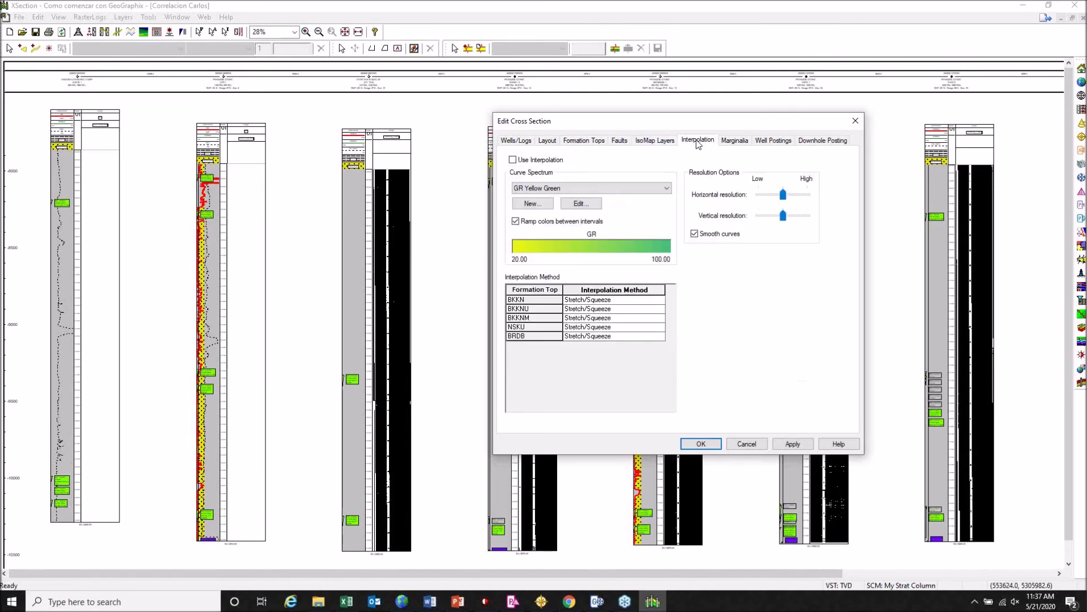
pyautogui.click(741, 142)
pyautogui.click(793, 444)
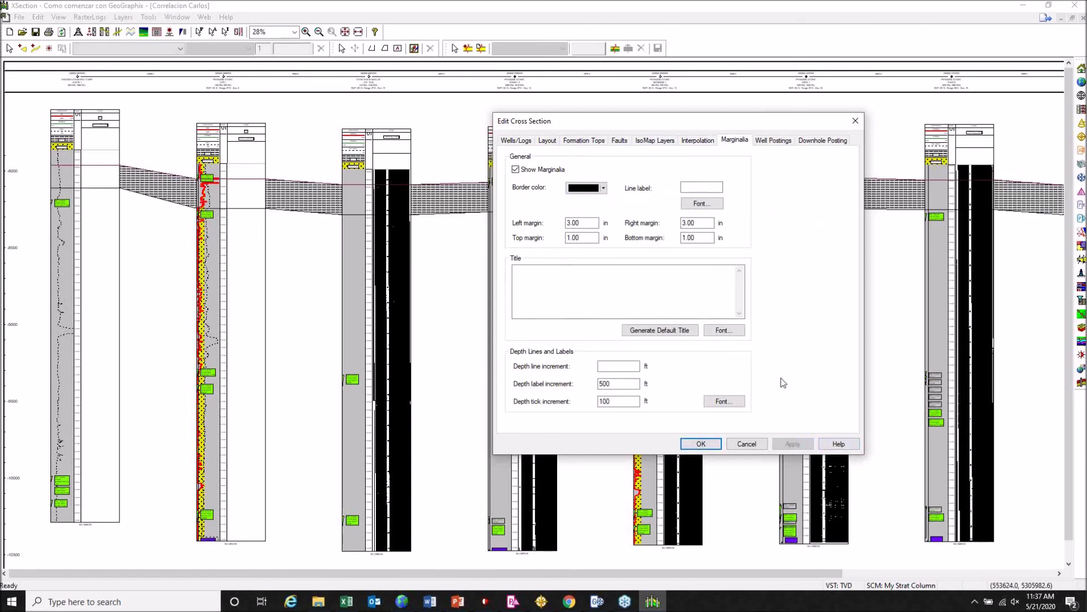
pyautogui.click(701, 444)
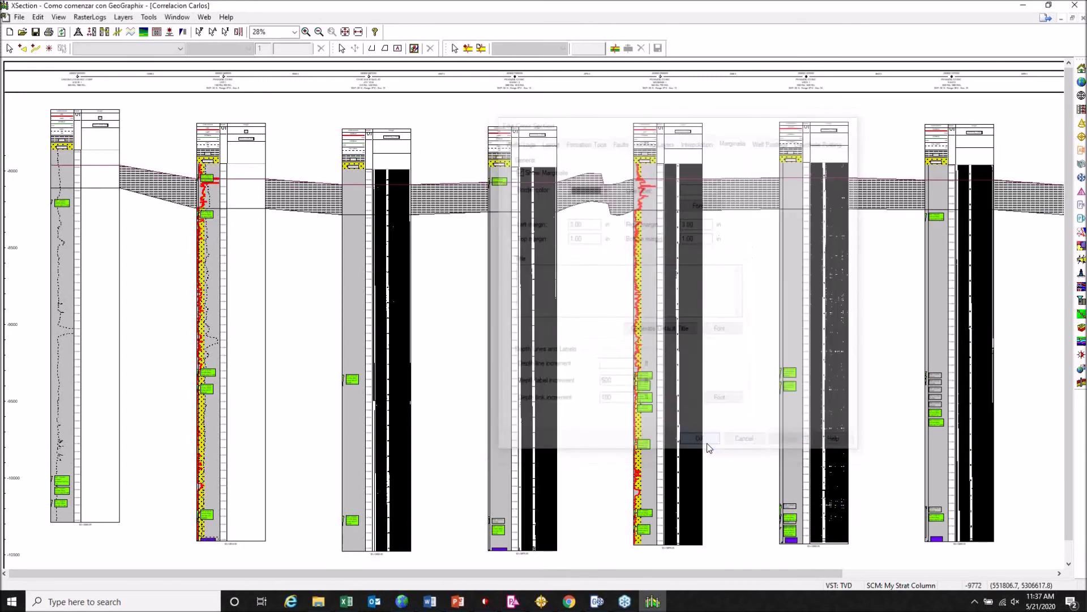
# - Zoom in on the correlation fill, then fit the whole section and reopen the well and log template settings
pyautogui.click(306, 32)
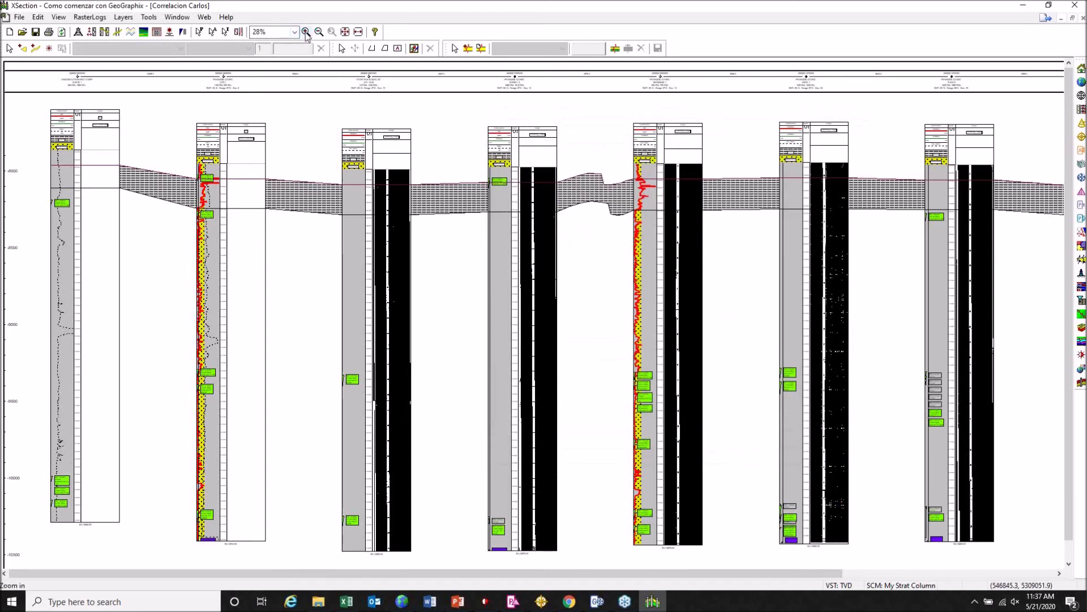
pyautogui.moveTo(310, 175); pyautogui.dragTo(481, 283)
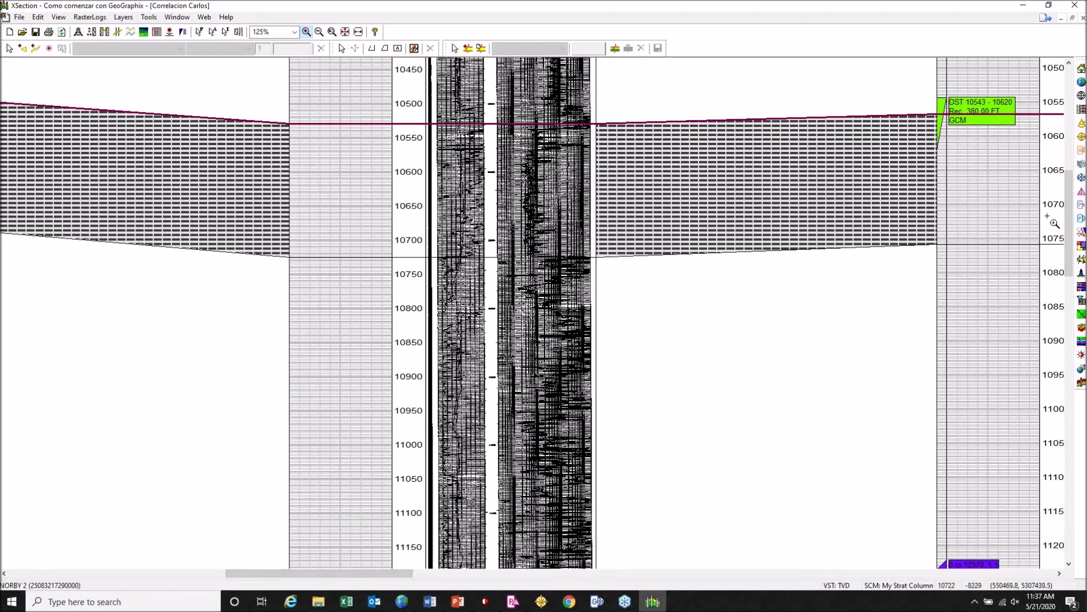
pyautogui.moveTo(1069, 202)
pyautogui.mouseDown()
pyautogui.moveTo(1069, 354)
pyautogui.moveTo(1069, 210)
pyautogui.mouseUp()
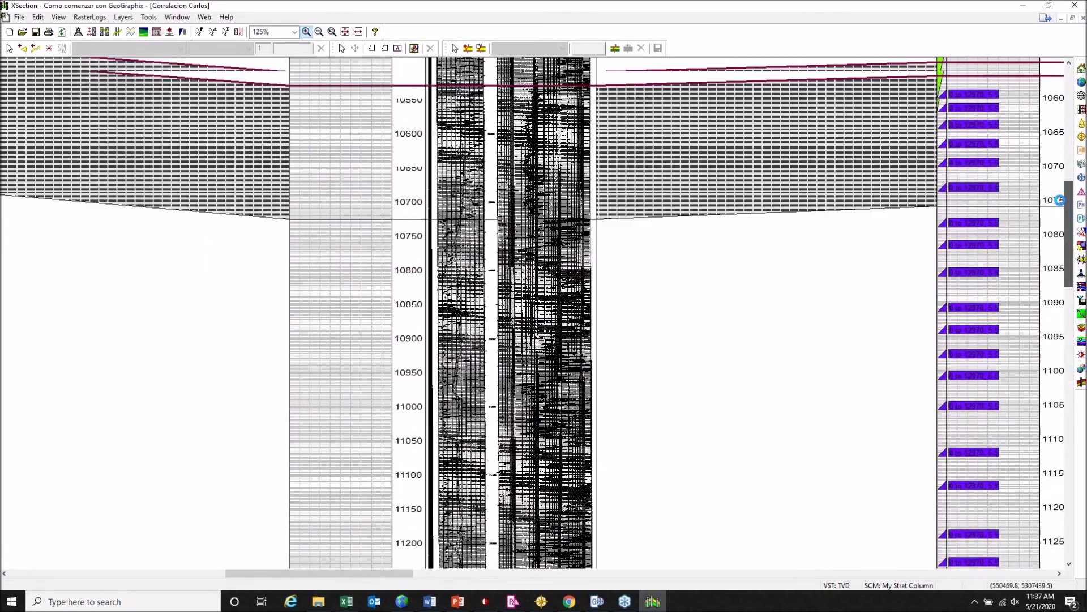
pyautogui.click(345, 33)
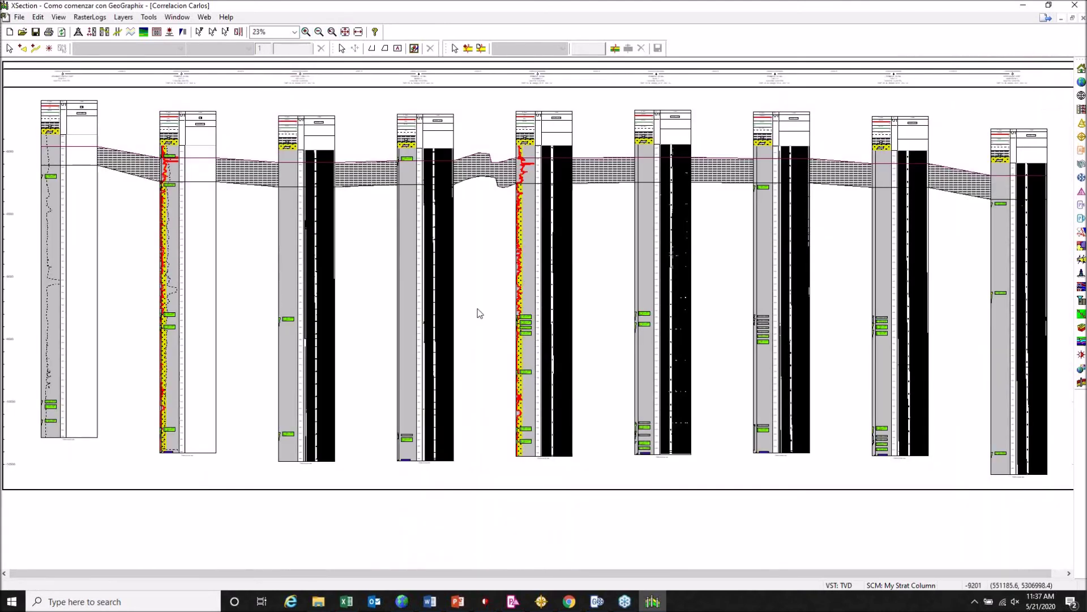
pyautogui.click(78, 33)
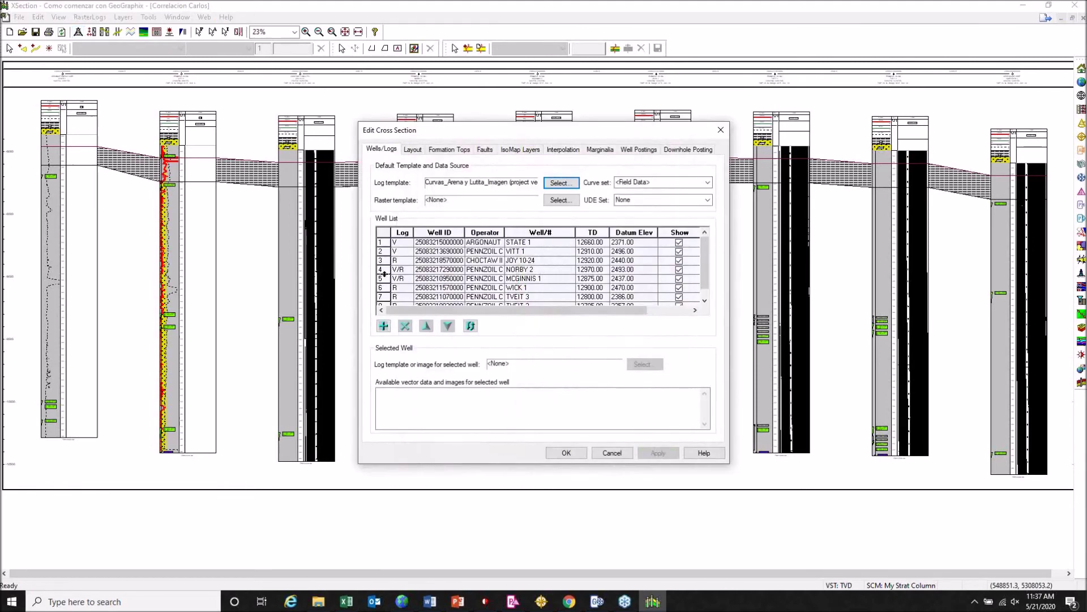
# - Give the JOY 10-24 well an <Any> raster log image and apply it to the cross section
pyautogui.click(382, 263)
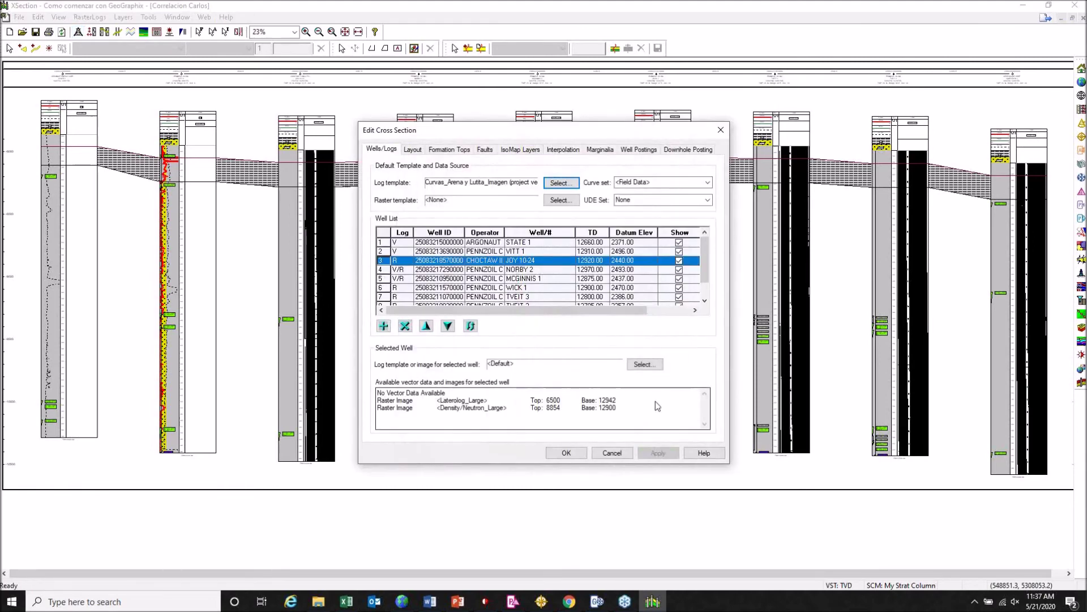
pyautogui.click(646, 364)
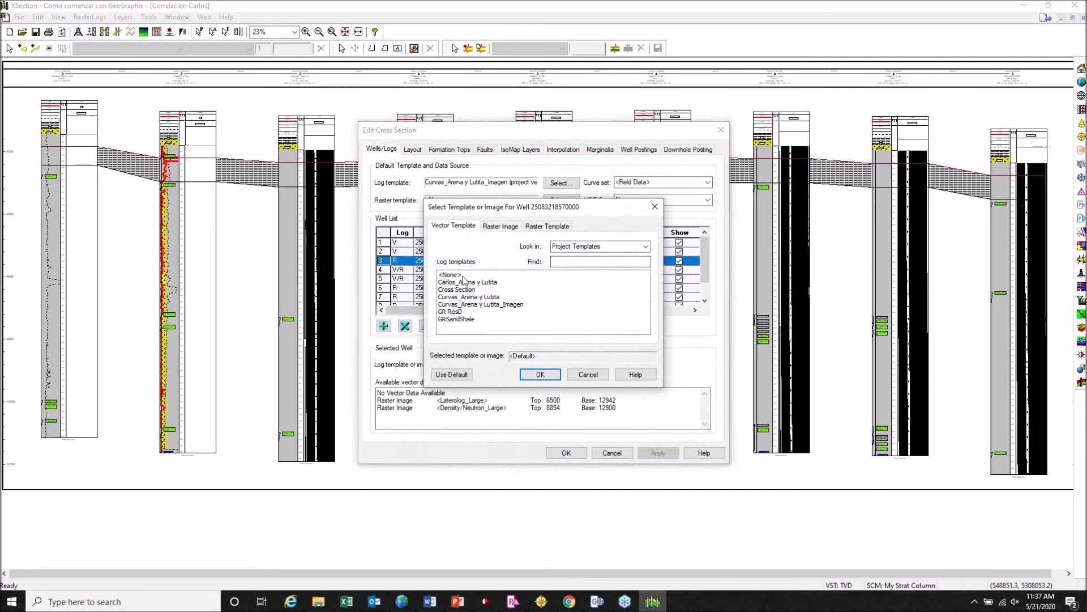
pyautogui.click(509, 226)
pyautogui.click(449, 275)
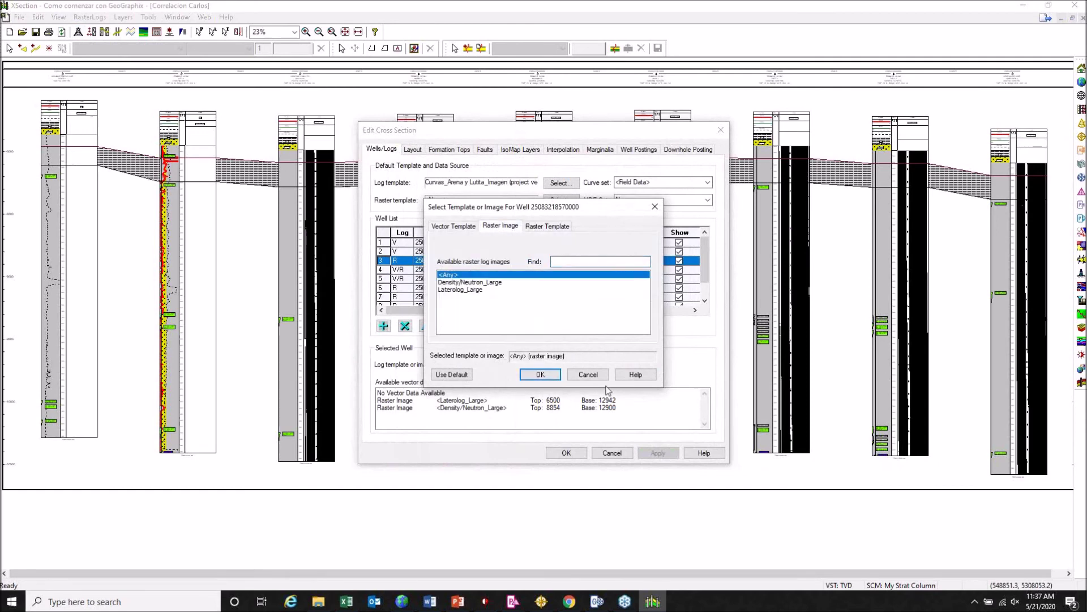
pyautogui.click(540, 374)
pyautogui.click(669, 456)
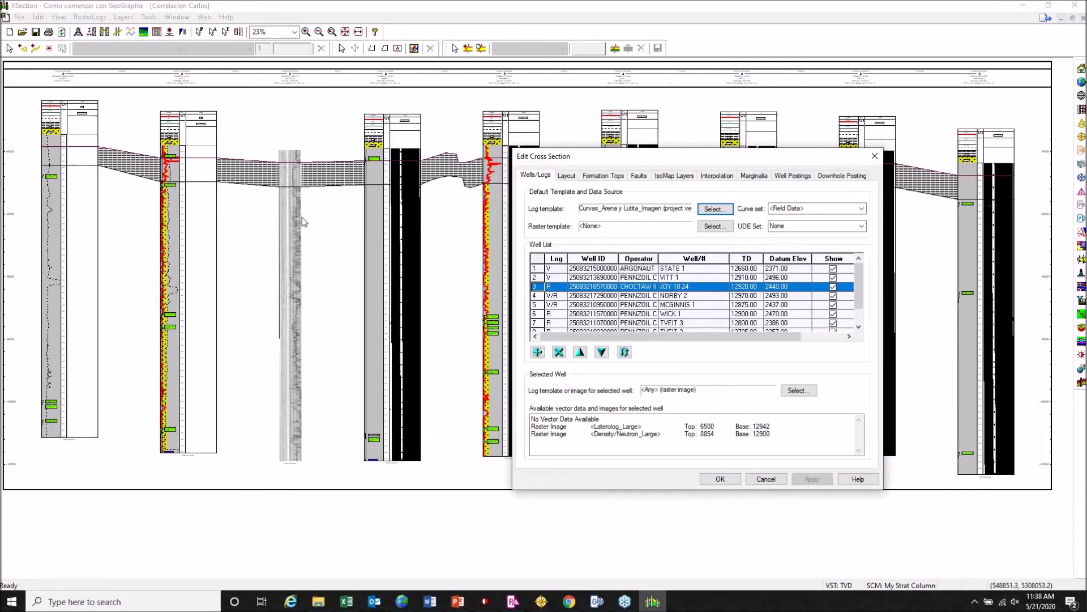
# - Narrow the well selection to WICK 1 after briefly adding TVEIT 3, TVEIT 2 and MAELEATA 1
pyautogui.click(535, 317)
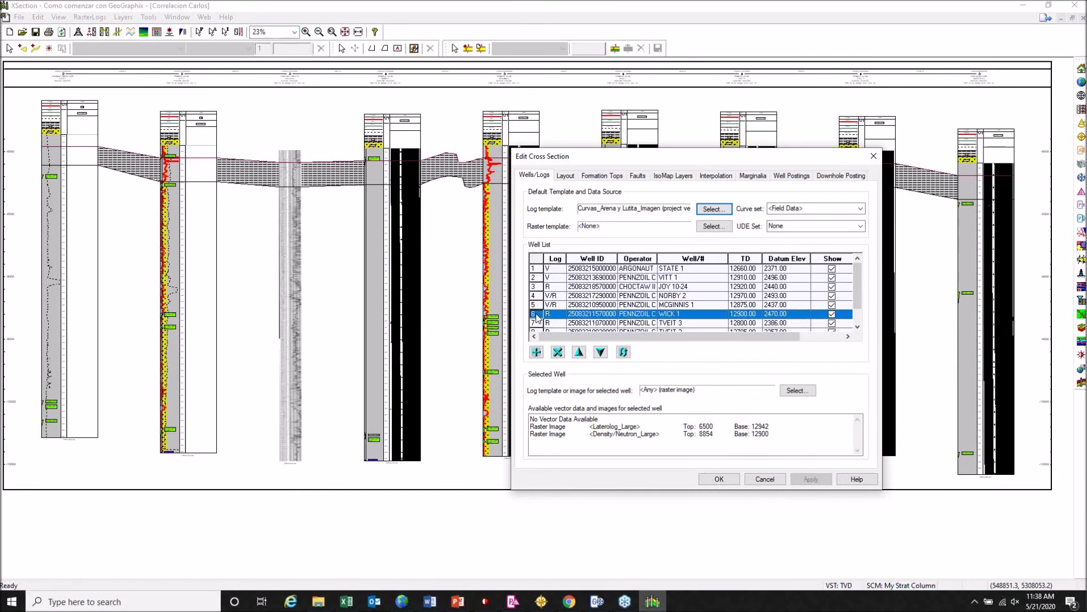
pyautogui.keyDown('shift'); pyautogui.click(537, 325); pyautogui.keyUp('shift')
pyautogui.moveTo(859, 283); pyautogui.dragTo(861, 299)
pyautogui.keyDown('shift'); pyautogui.click(538, 313); pyautogui.keyUp('shift')
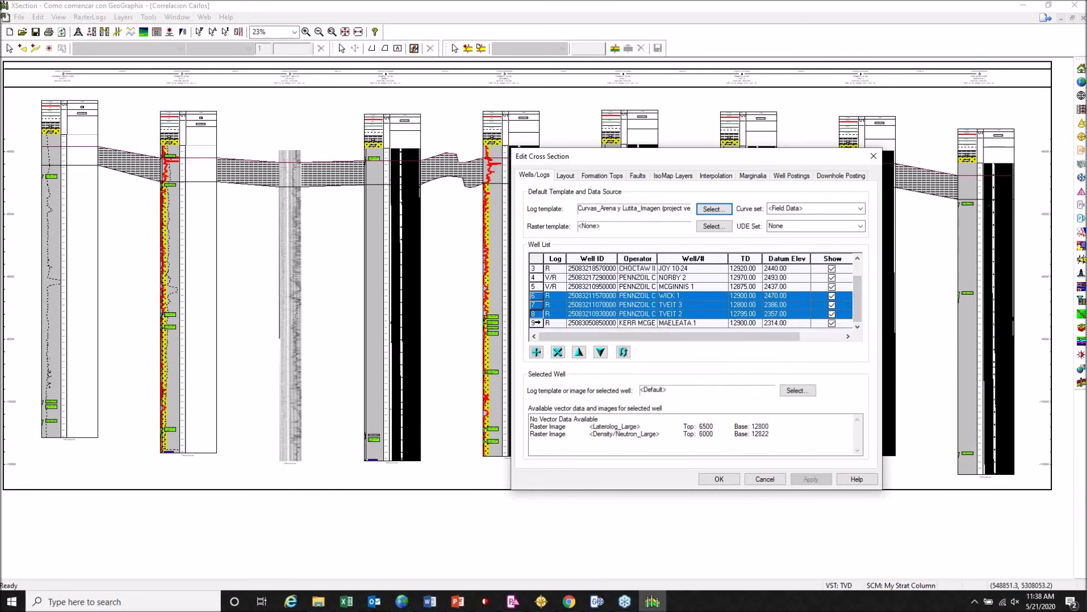
pyautogui.keyDown('shift'); pyautogui.click(538, 323); pyautogui.keyUp('shift')
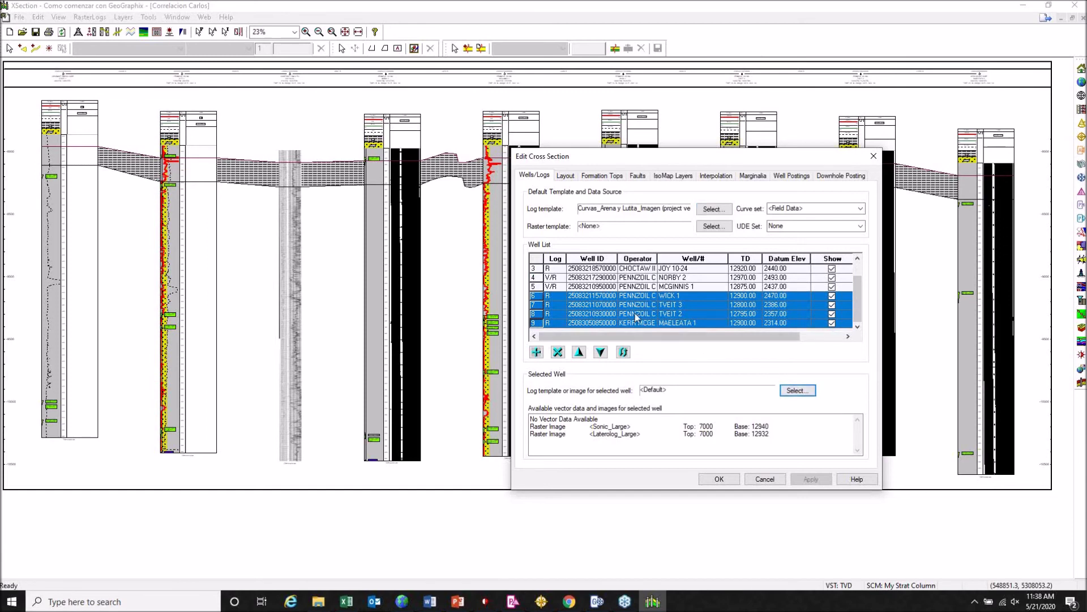
pyautogui.click(651, 297)
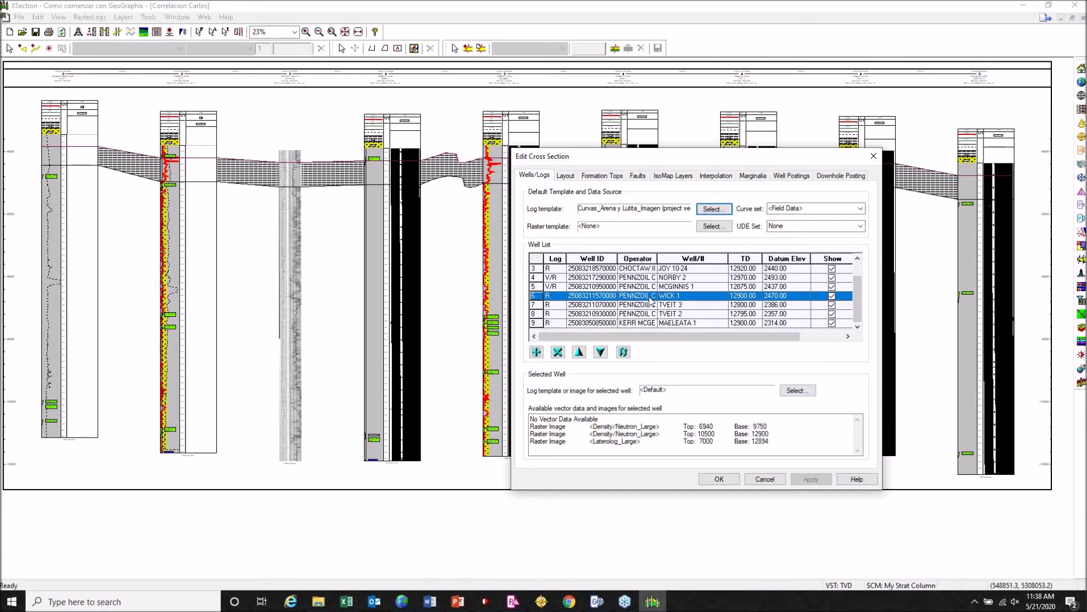
# - Give WICK 1 an <Any> raster log image, apply it and close the cross-section settings
pyautogui.click(796, 391)
pyautogui.click(653, 252)
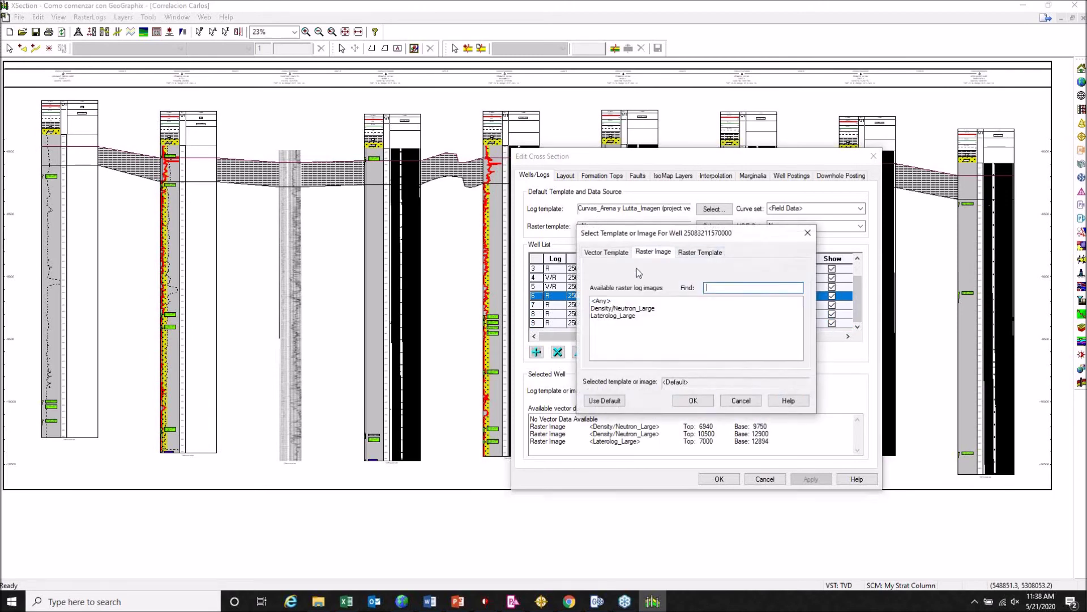
pyautogui.click(602, 301)
pyautogui.click(693, 400)
pyautogui.click(811, 479)
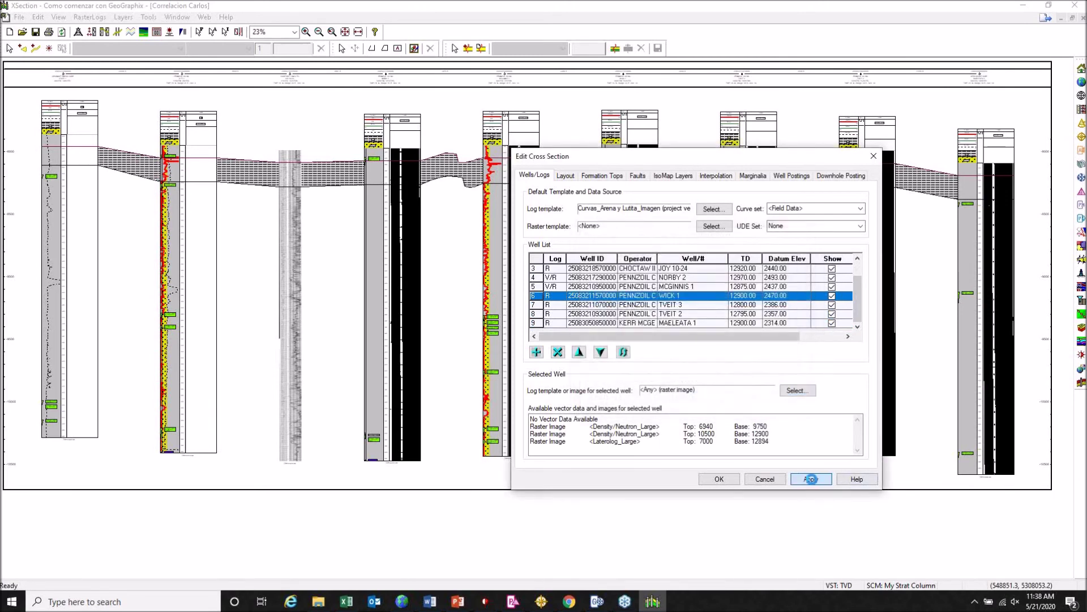
pyautogui.click(729, 480)
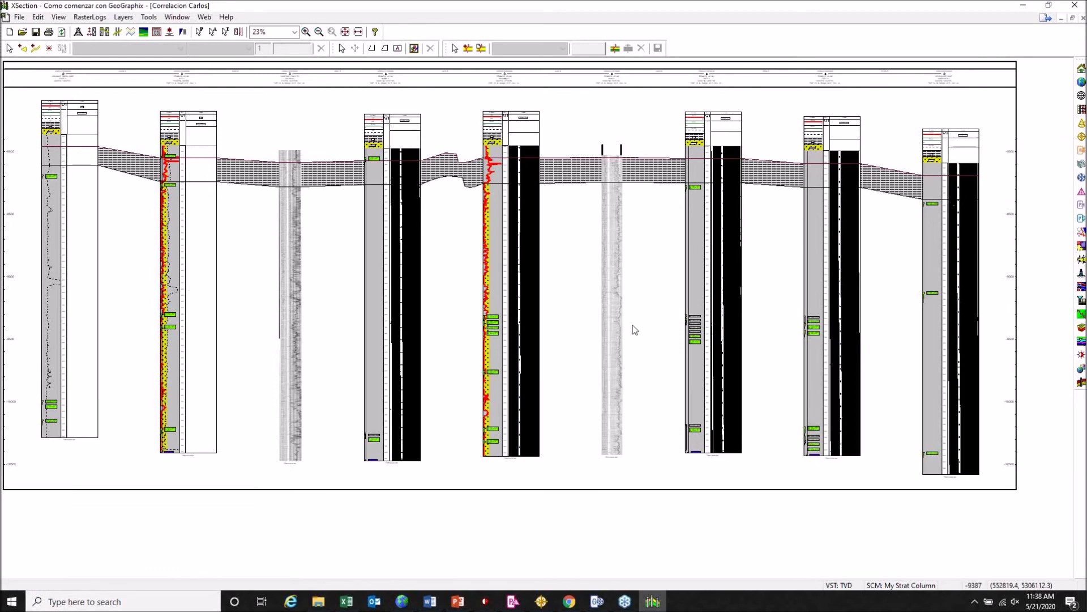
# - Zoom in on the first wells' logs around depths 11000–12300
pyautogui.click(306, 32)
pyautogui.moveTo(32, 244); pyautogui.dragTo(354, 357)
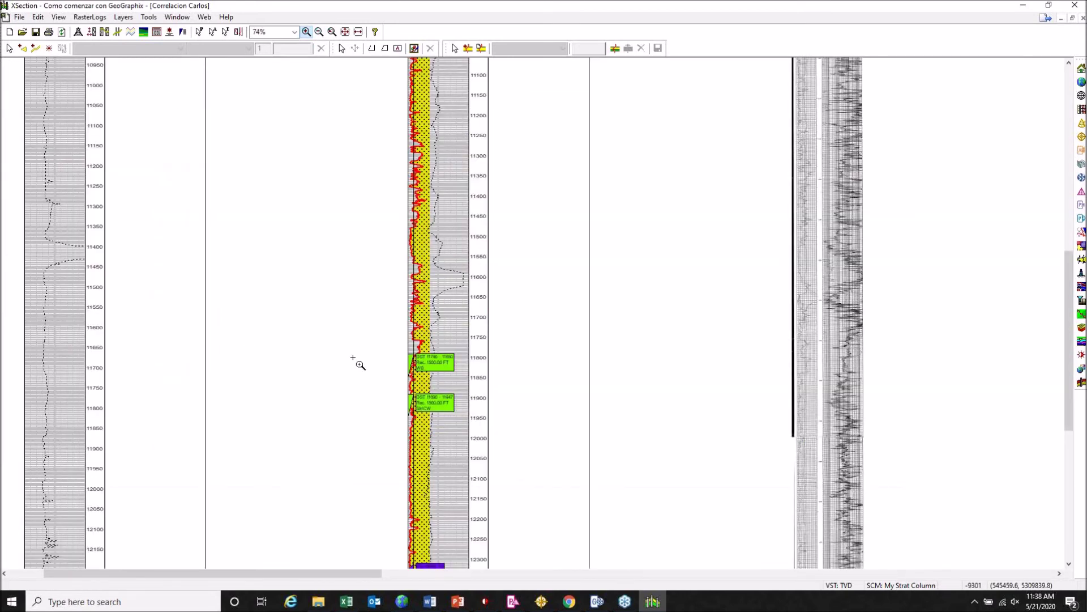
pyautogui.moveTo(301, 573); pyautogui.dragTo(267, 573)
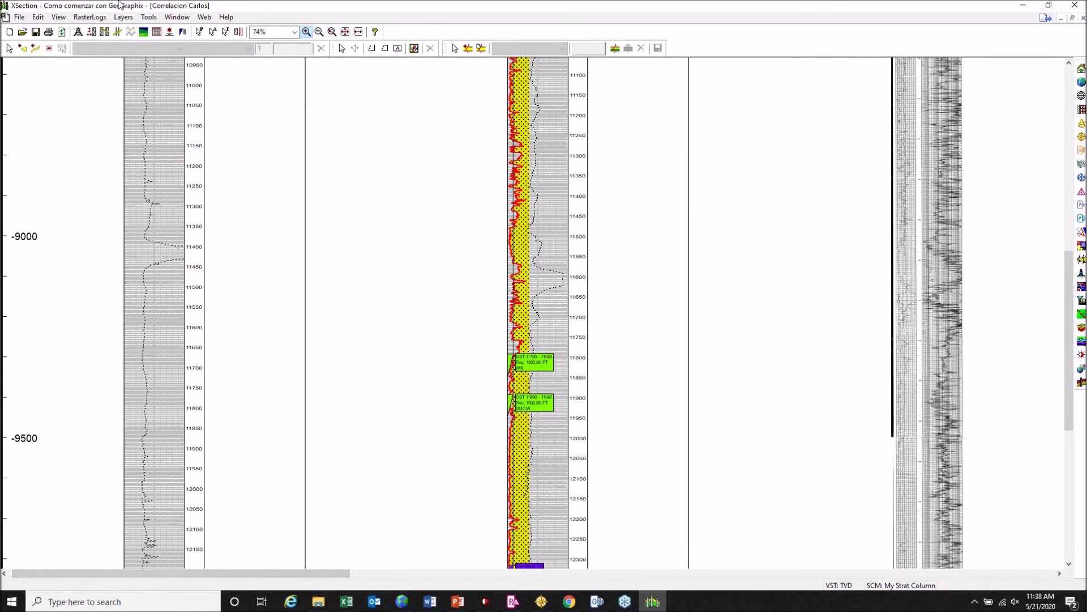
# - Create a new formation top named 'Tope 1'
pyautogui.click(21, 50)
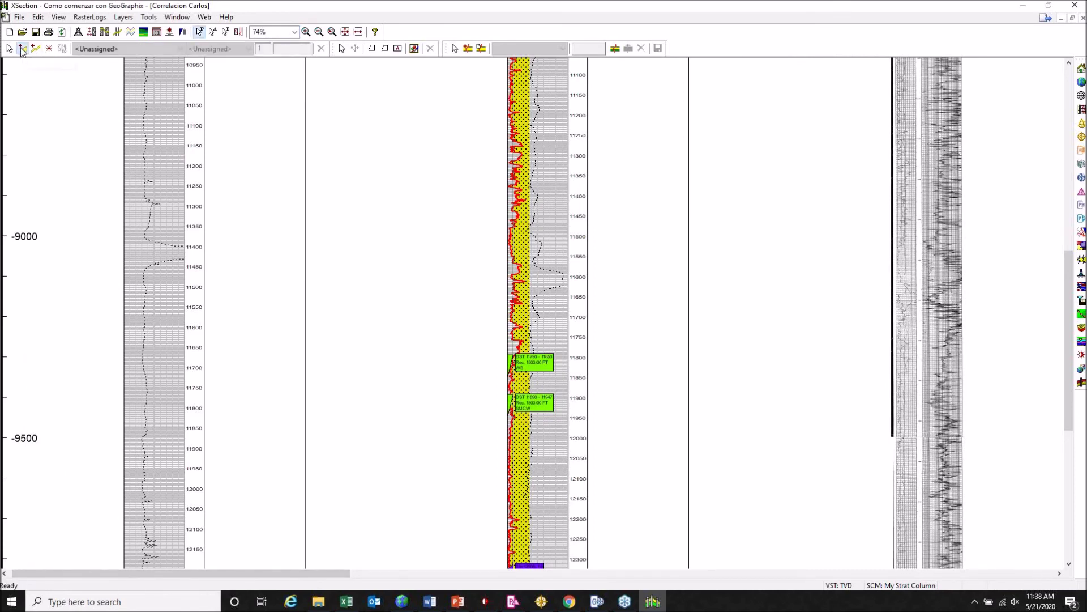
pyautogui.click(50, 50)
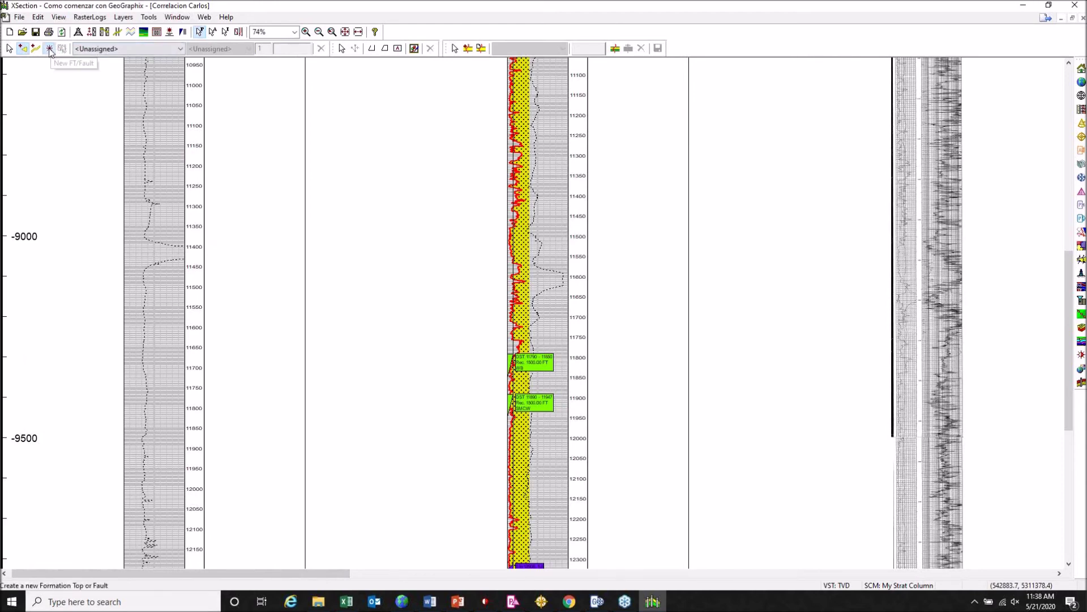
pyautogui.click(503, 354)
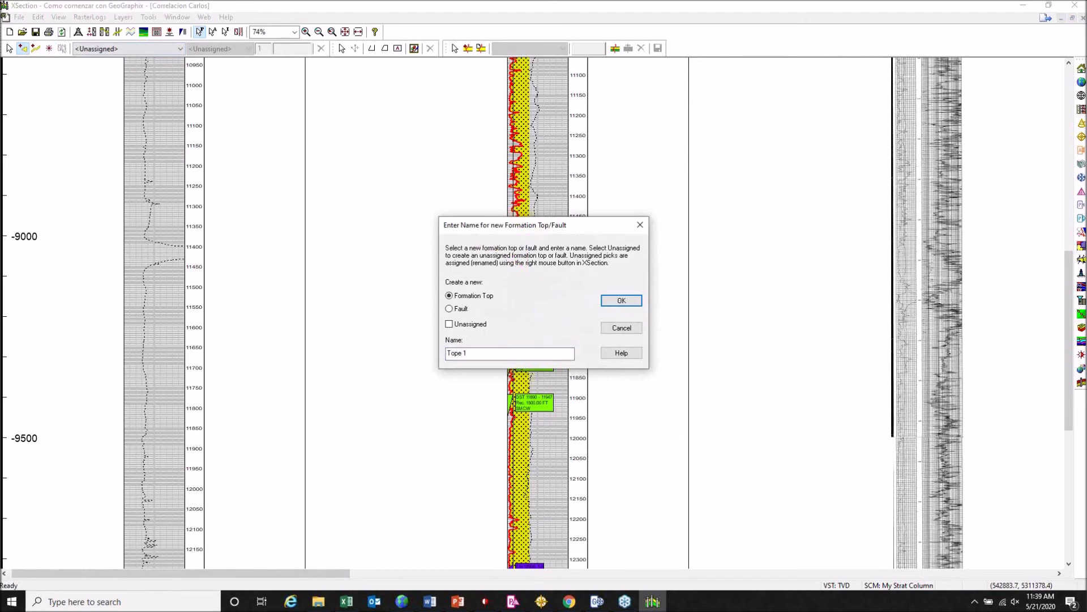
pyautogui.write('Tope 1')
pyautogui.click(621, 299)
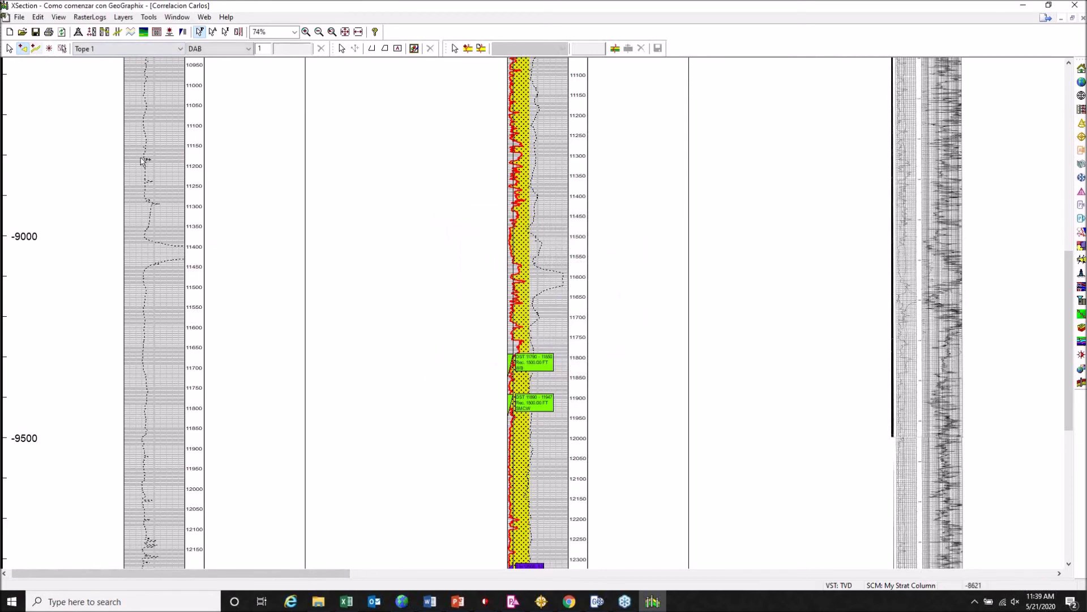
# - Keep DAB as the pick source and pick Tope 1 on the first well near 11400
pyautogui.click(23, 49)
pyautogui.click(23, 50)
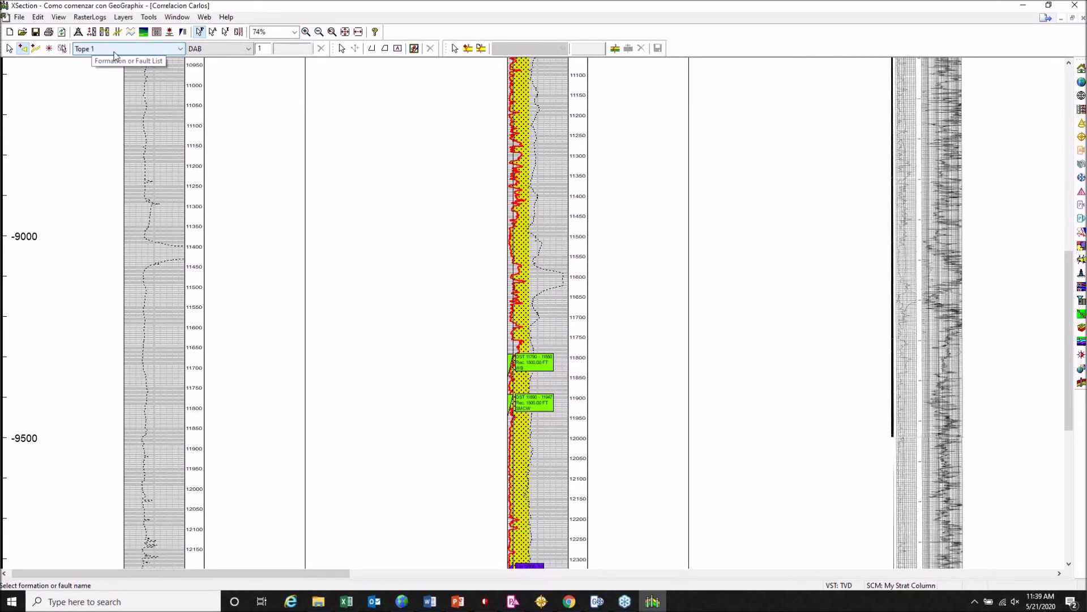
pyautogui.click(245, 50)
pyautogui.click(245, 52)
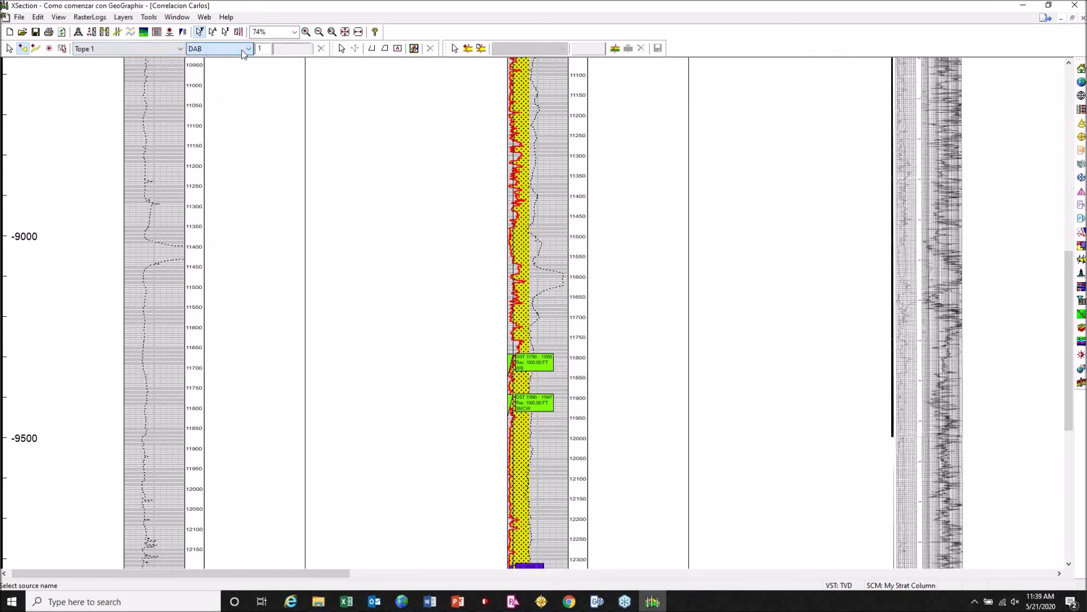
pyautogui.click(173, 245)
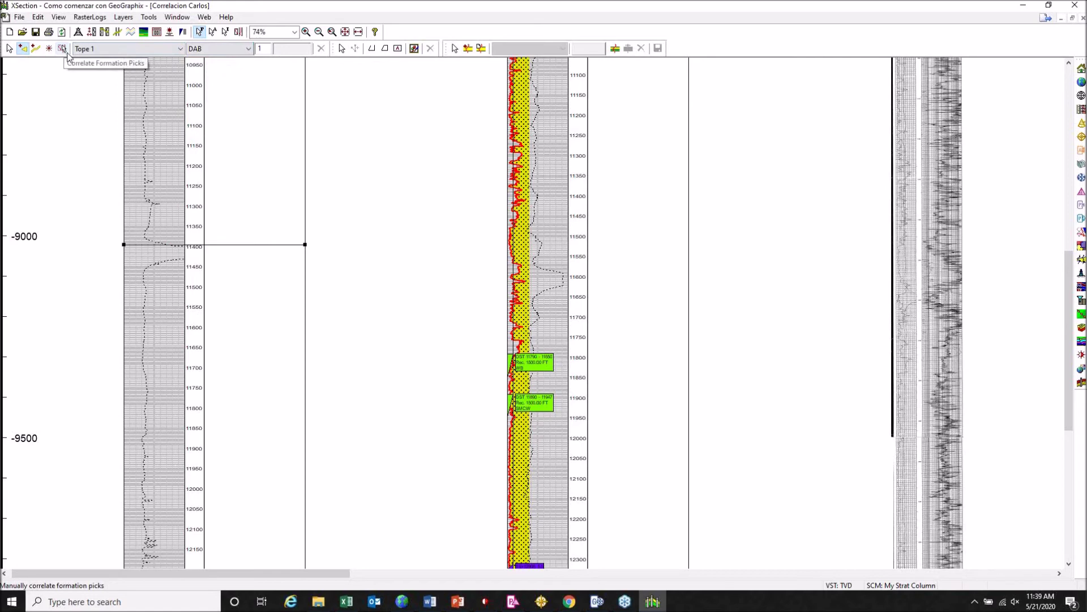
# - Pick Tope 1 on the second well near 11580 and drag a log section across to correlate it
pyautogui.click(556, 275)
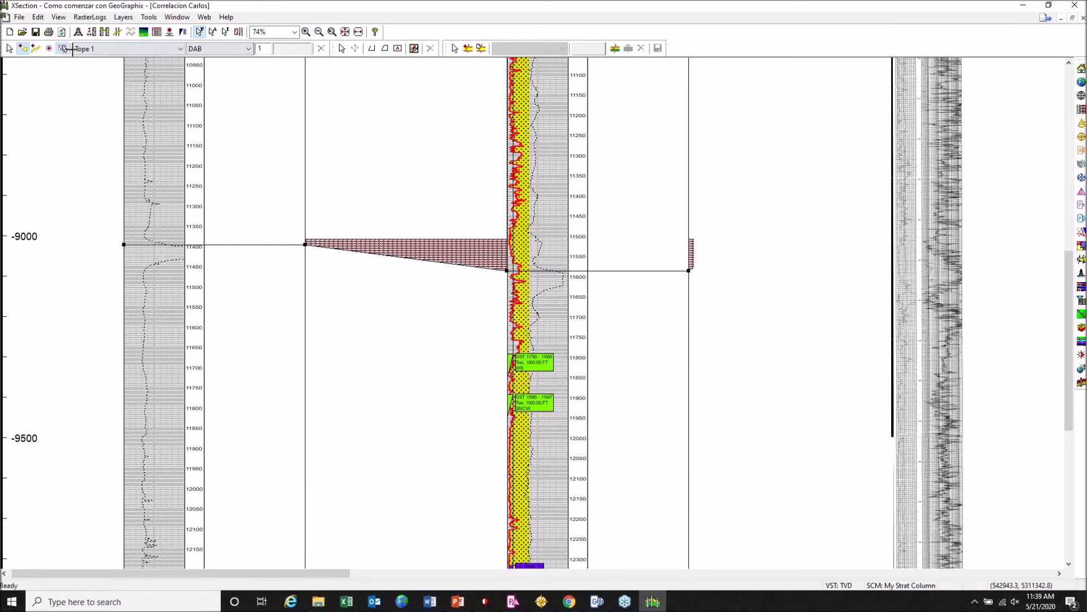
pyautogui.moveTo(489, 193); pyautogui.dragTo(795, 383)
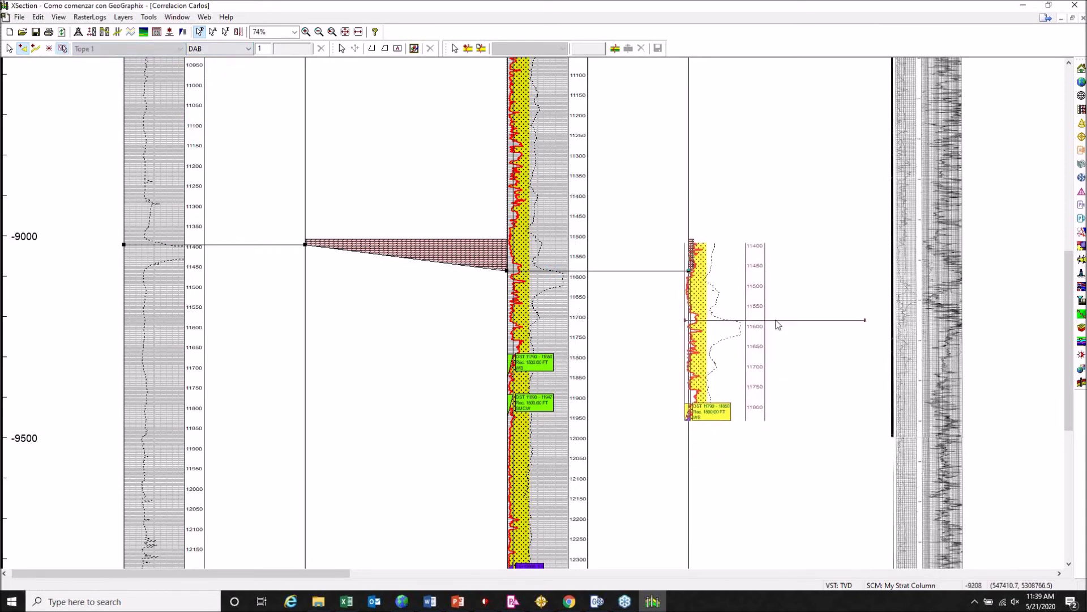
pyautogui.moveTo(814, 257)
pyautogui.mouseDown()
pyautogui.moveTo(768, 244)
pyautogui.moveTo(475, 227)
pyautogui.moveTo(395, 207)
pyautogui.moveTo(116, 71)
pyautogui.moveTo(255, 357)
pyautogui.moveTo(216, 359)
pyautogui.moveTo(918, 362)
pyautogui.moveTo(875, 384)
pyautogui.moveTo(884, 407)
pyautogui.moveTo(952, 405)
pyautogui.mouseUp()
pyautogui.hscroll(10, 951, 405)
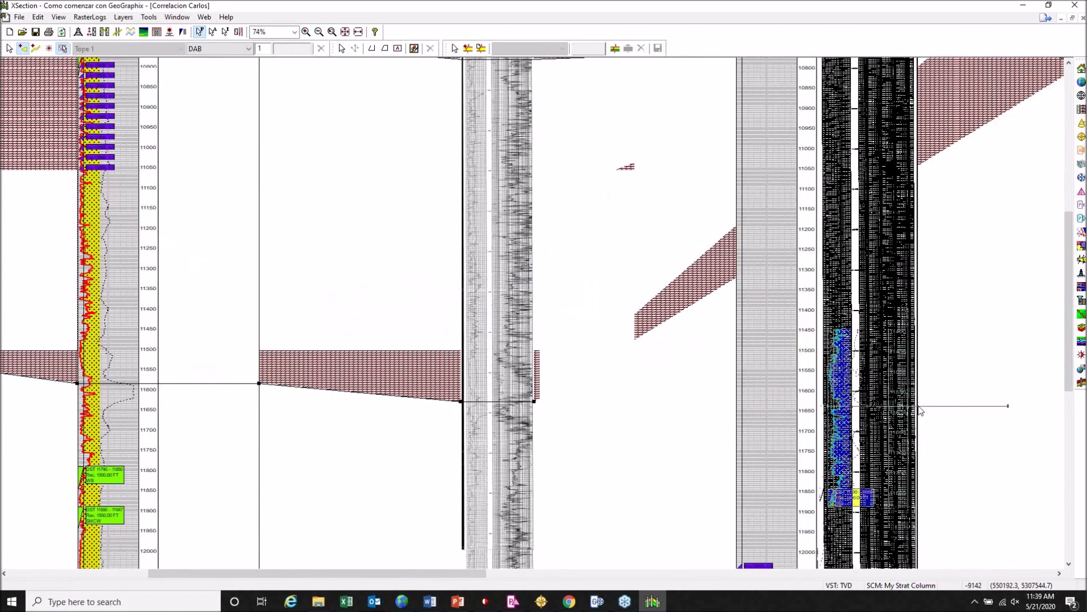
pyautogui.hscroll(2, 869, 346)
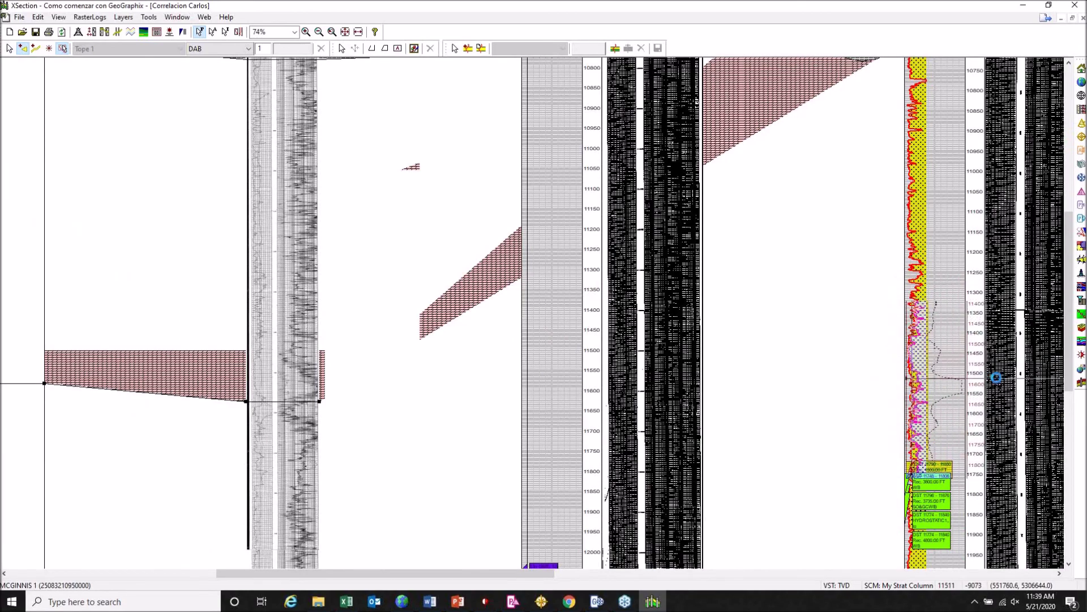
pyautogui.hscroll(5, 997, 379)
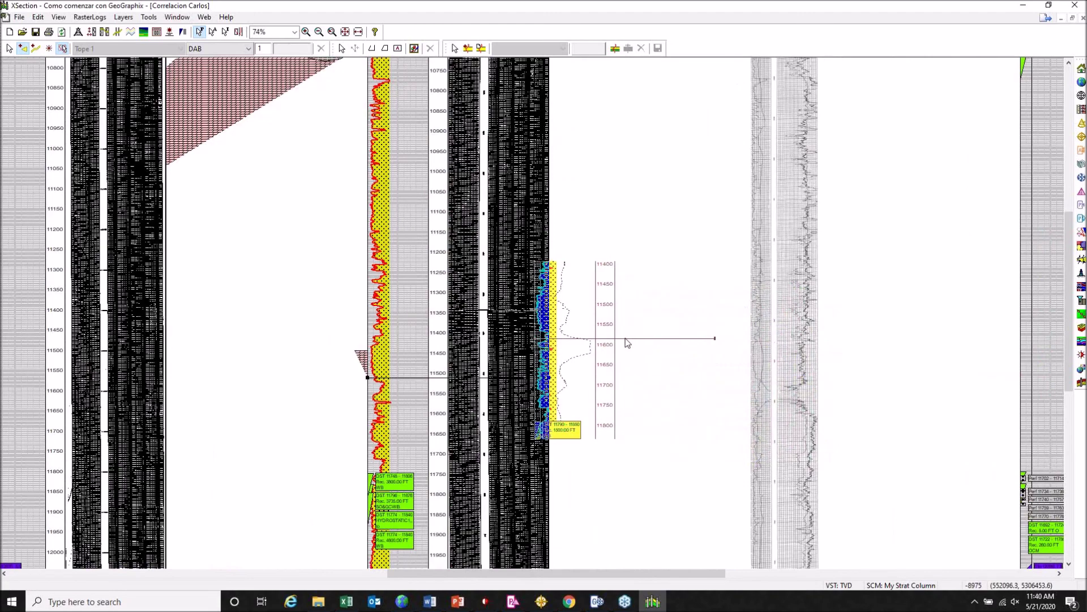
pyautogui.scroll(3, 627, 342)
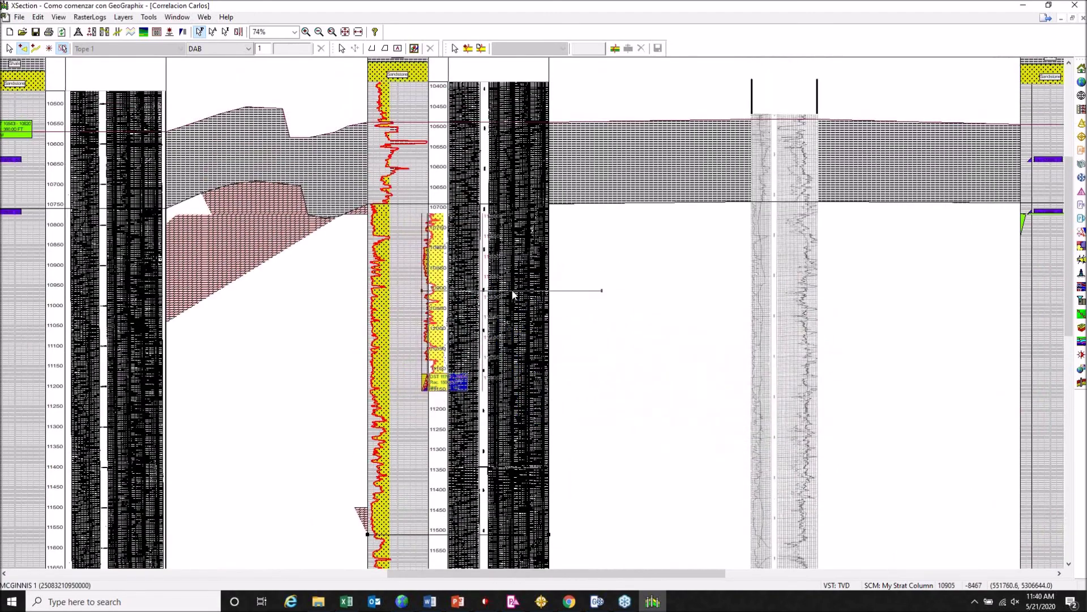
# - Stop correlating and move the NSKU top to about 10690
pyautogui.press('Escape')
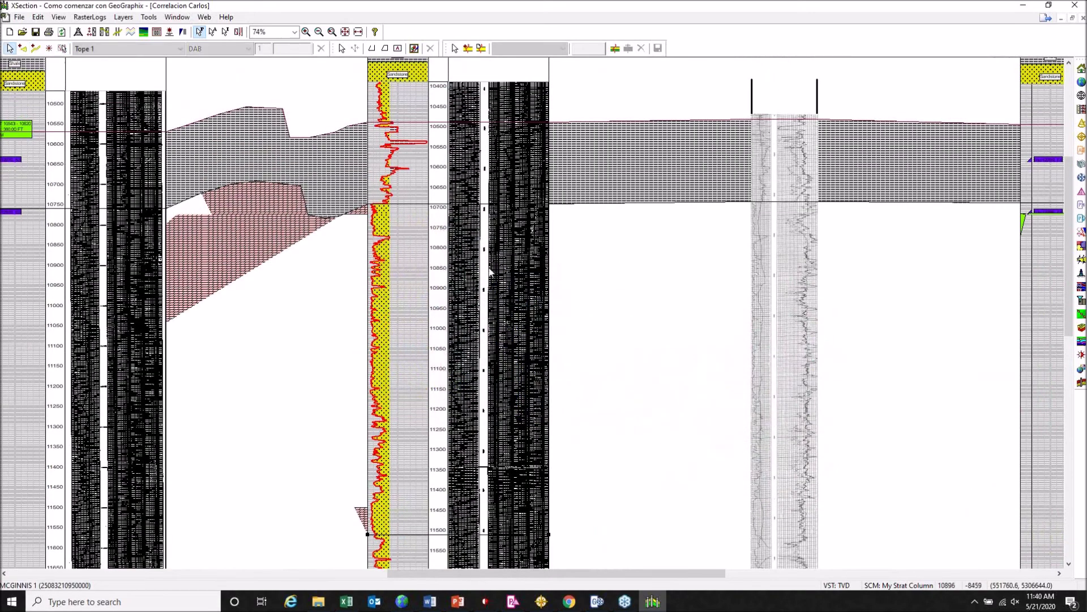
pyautogui.moveTo(458, 205); pyautogui.dragTo(456, 408)
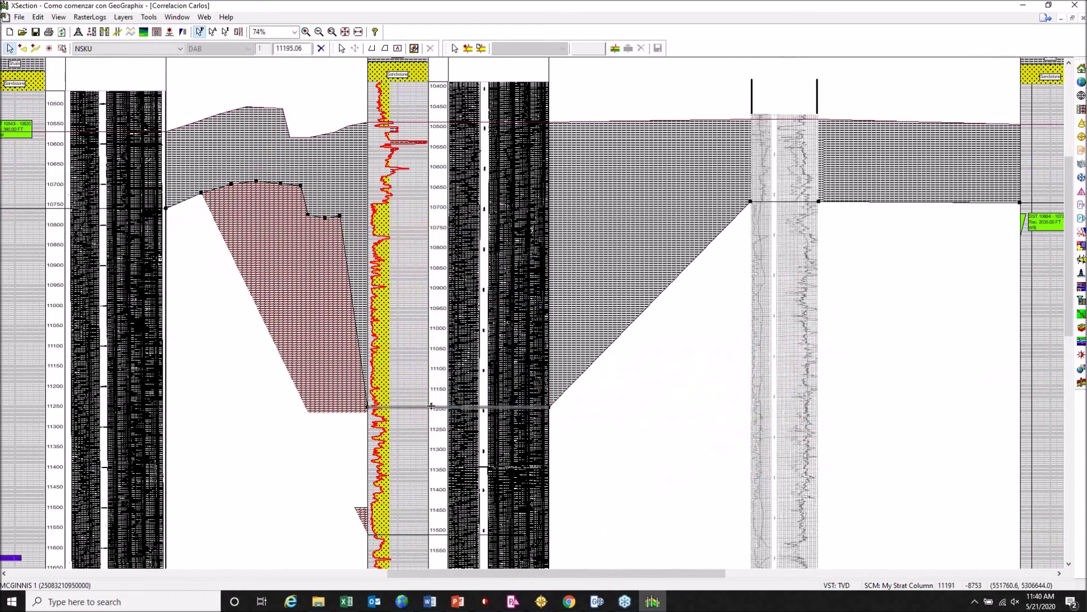
pyautogui.moveTo(429, 401); pyautogui.dragTo(429, 203)
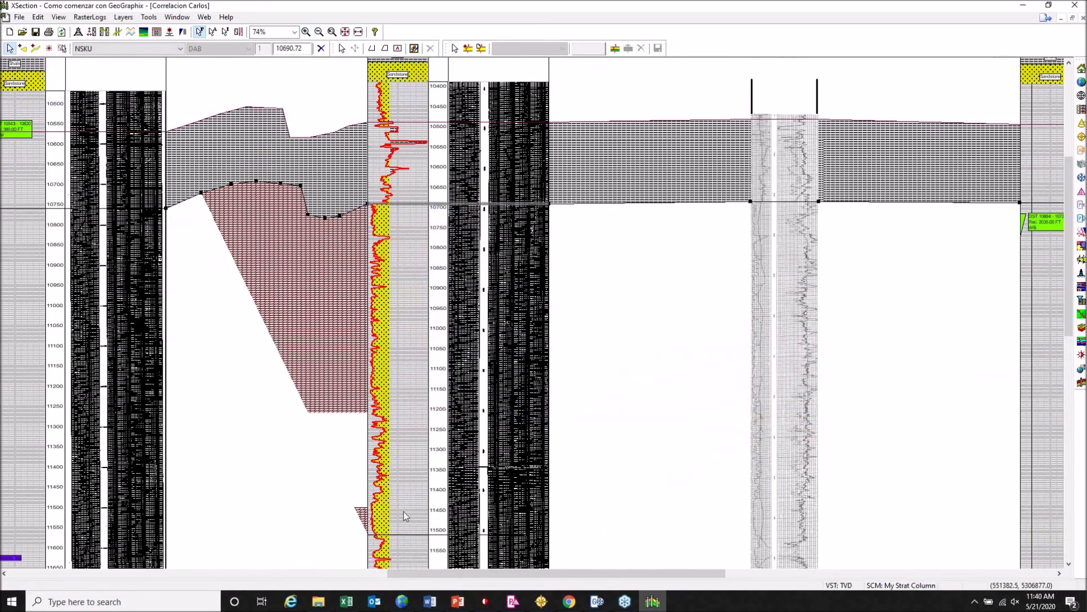
pyautogui.moveTo(515, 573); pyautogui.dragTo(315, 573)
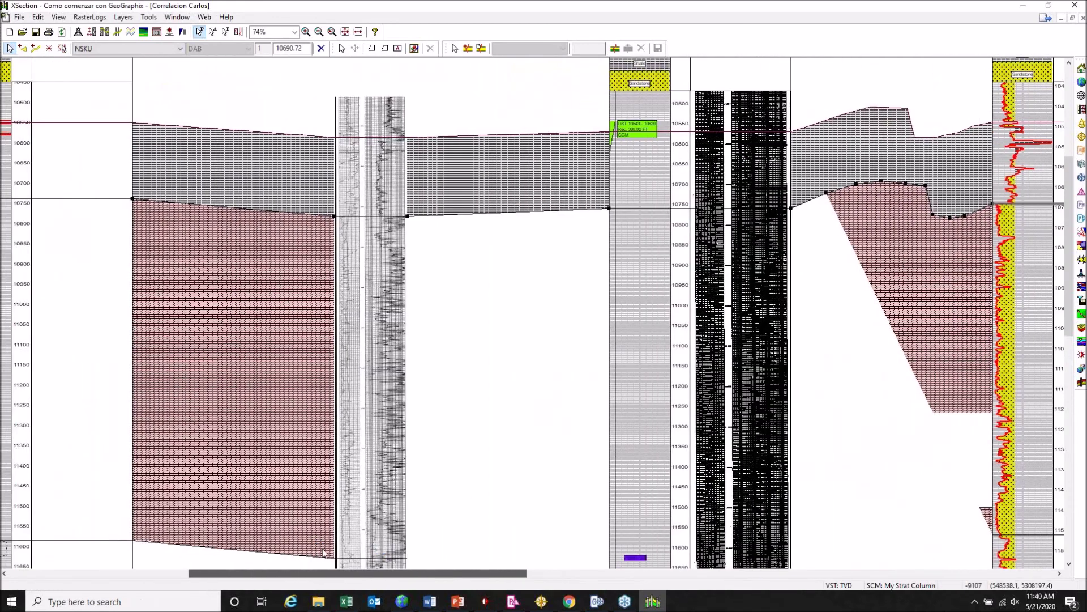
# - Fit the whole cross section on screen and bring up the options for a well
pyautogui.click(346, 32)
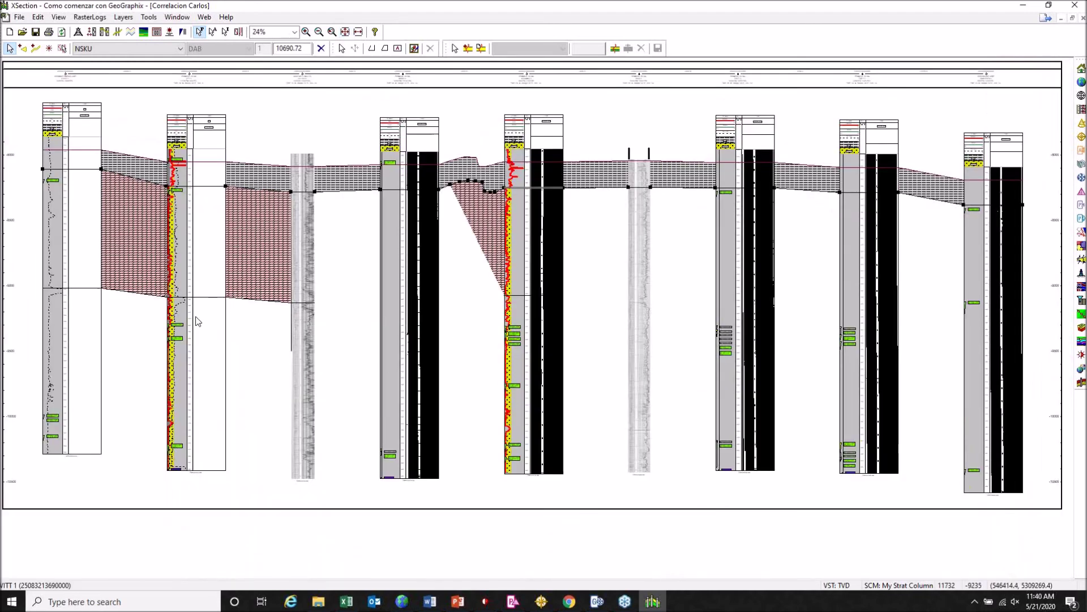
pyautogui.click(197, 321)
pyautogui.rightClick(198, 321)
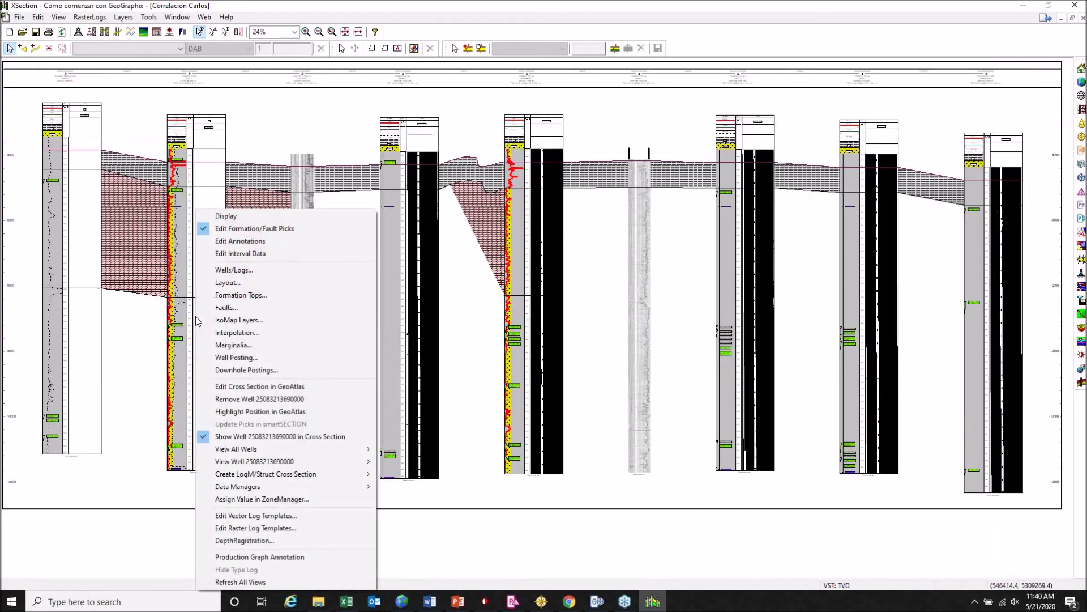
# - View all the section's wells in WellBase, then minimize it to reveal the cross-section again
pyautogui.moveTo(341, 460)
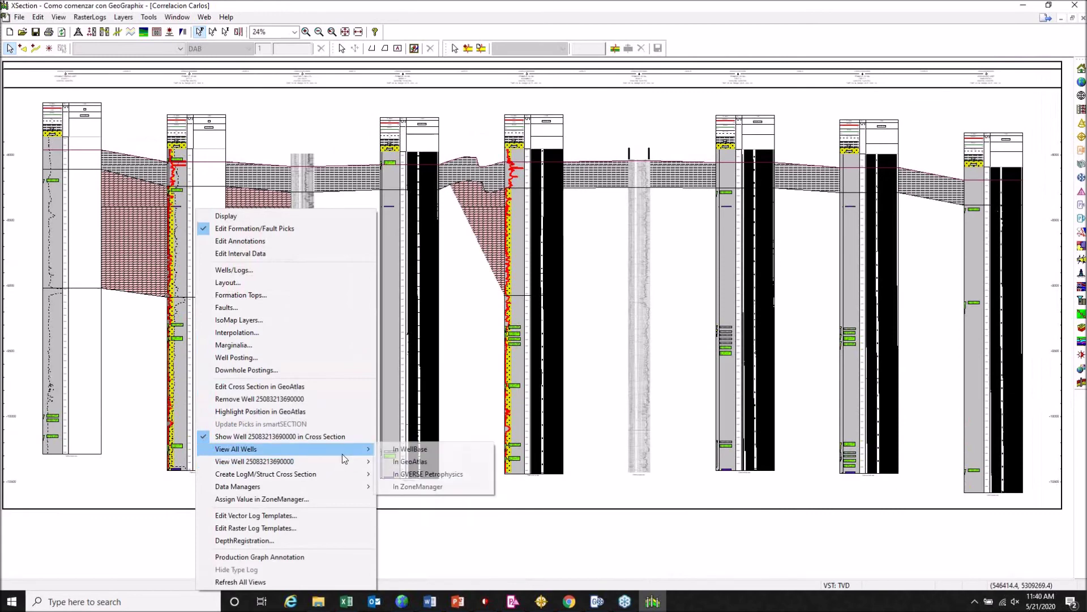
pyautogui.click(413, 449)
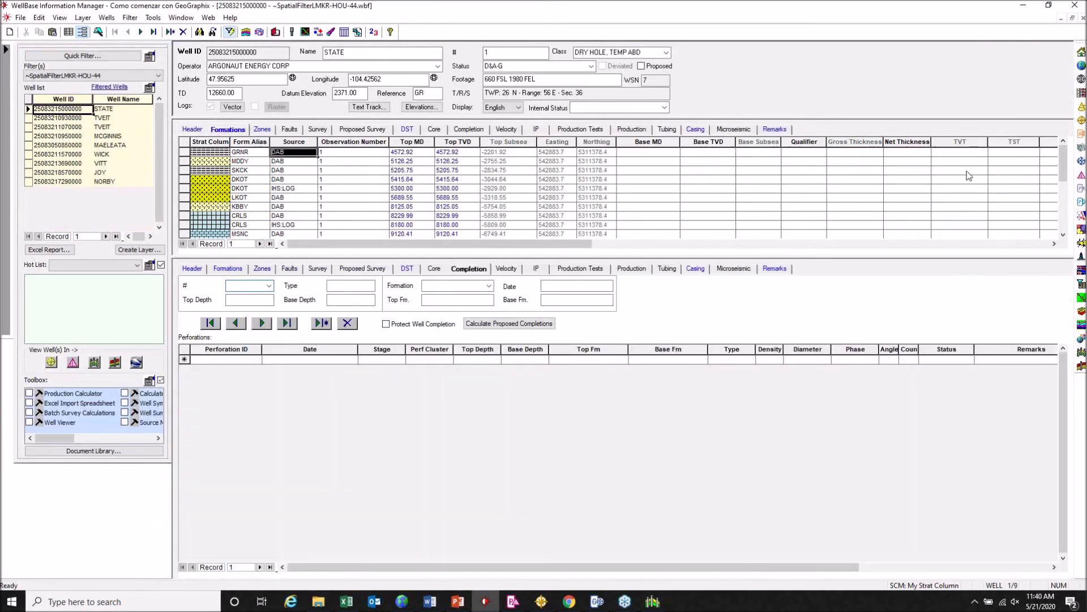
pyautogui.moveTo(1064, 167); pyautogui.dragTo(1027, 221)
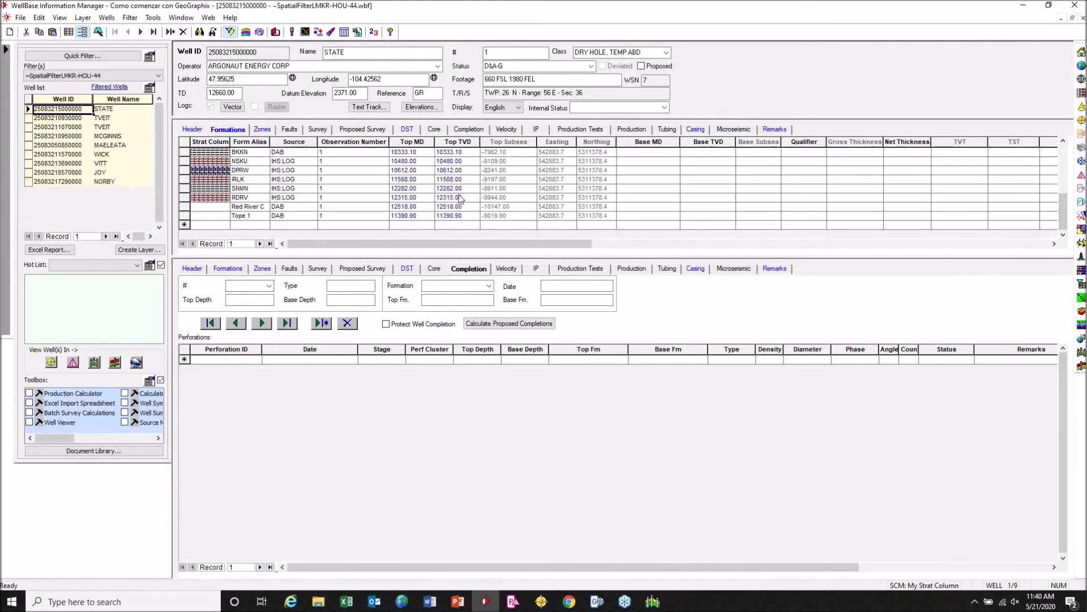
pyautogui.click(1023, 5)
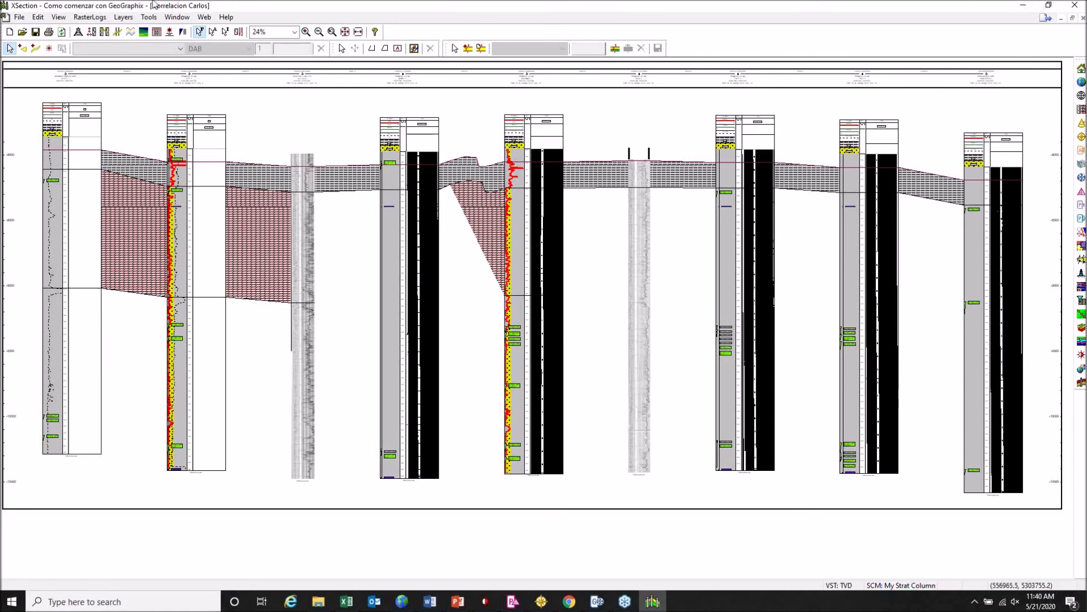
# - Save the cross-section as Correlacion Carlos.xsd and minimize the XSection window
pyautogui.click(19, 17)
pyautogui.click(52, 89)
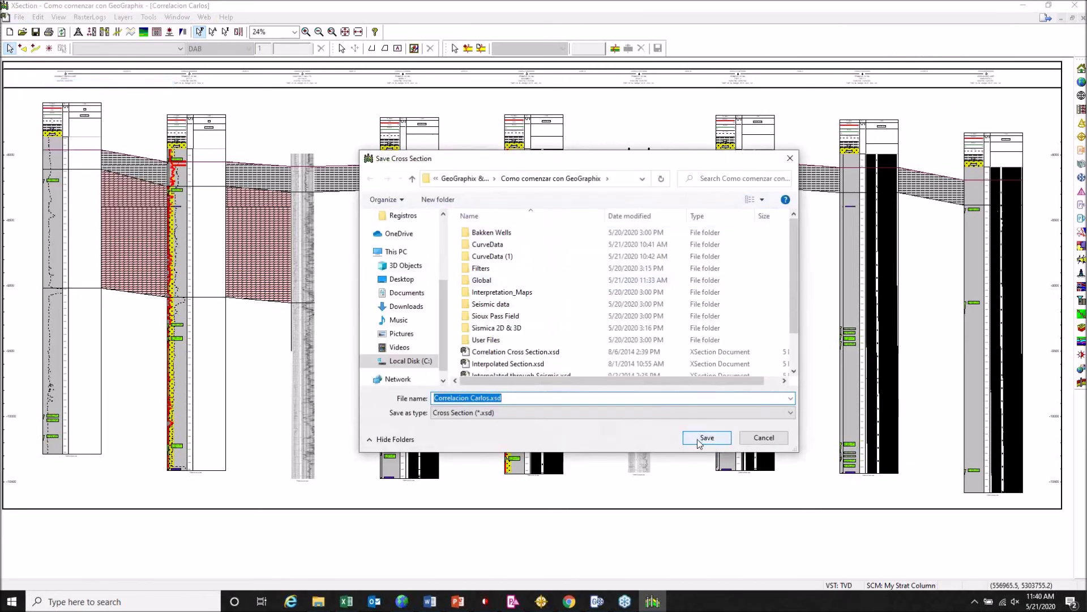
pyautogui.click(698, 439)
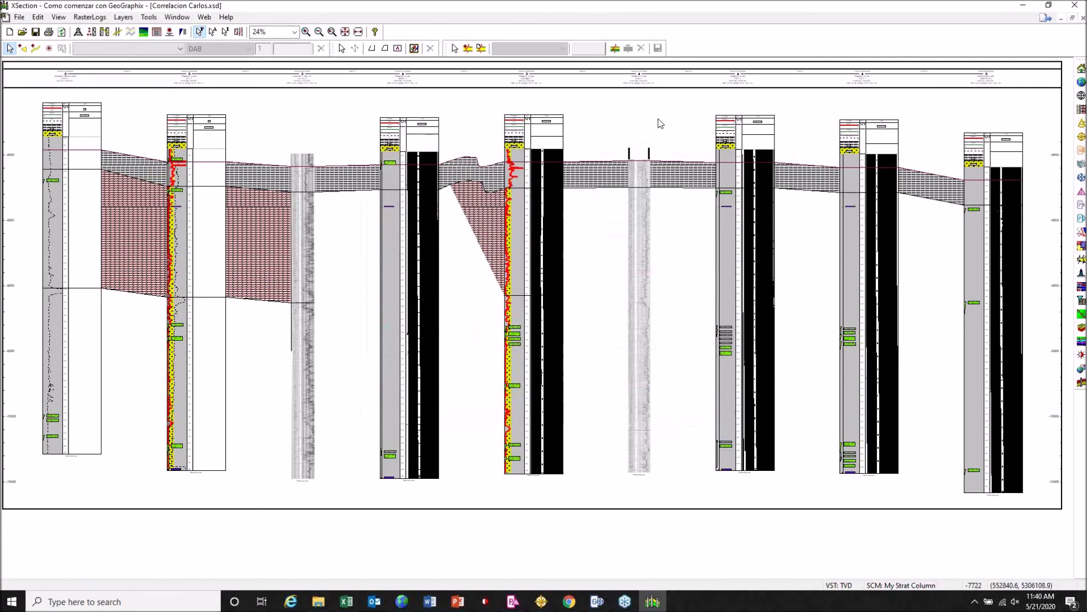
pyautogui.click(1024, 9)
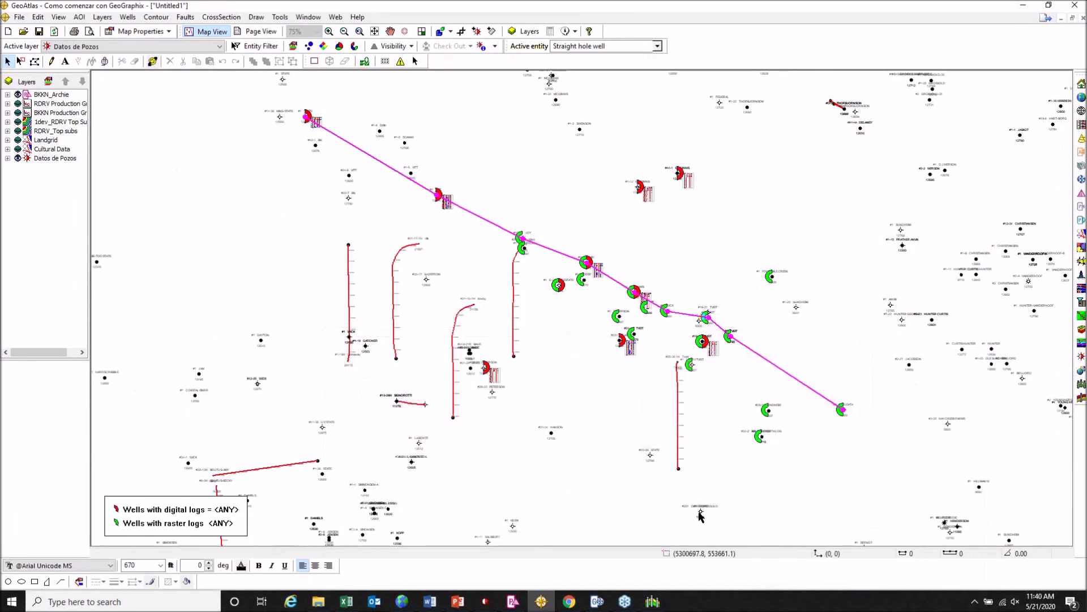
# - Bring the GVERSE Geophysics window forward from the taskbar
pyautogui.click(597, 601)
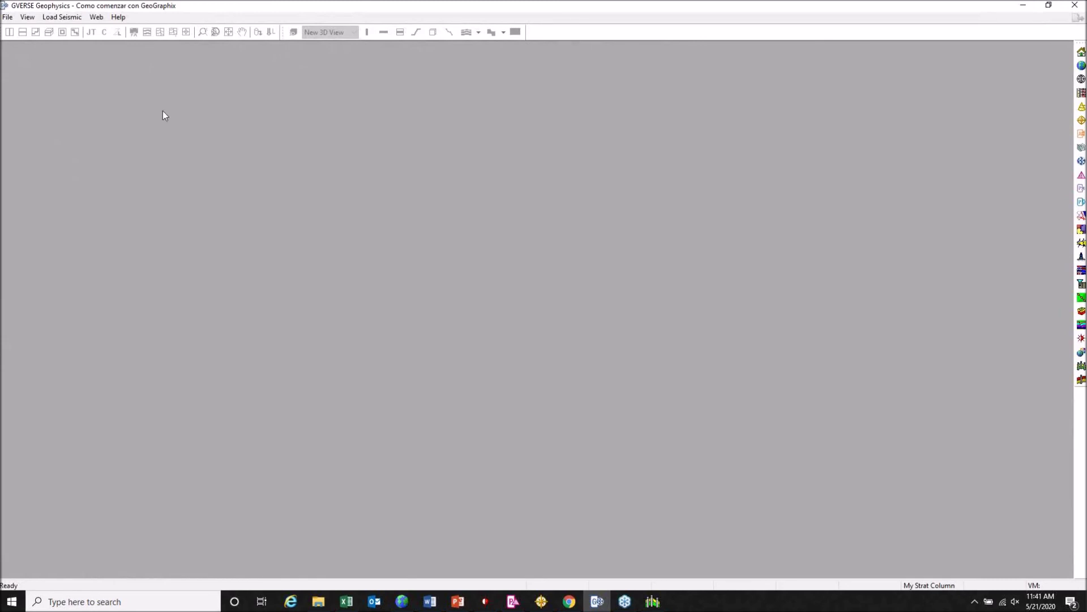
pyautogui.click(5, 17)
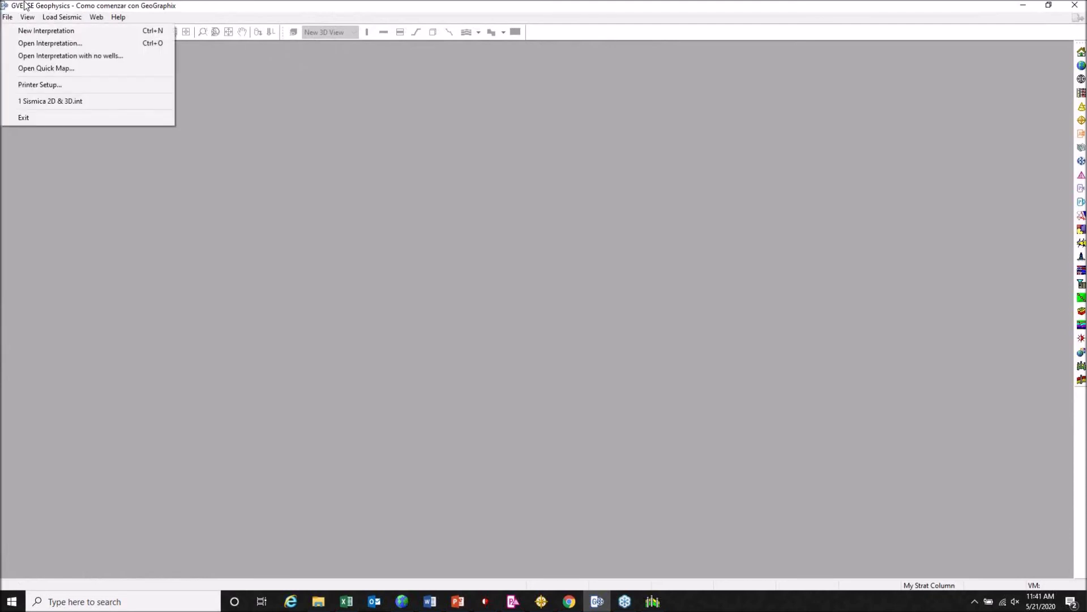
pyautogui.click(5, 18)
pyautogui.click(21, 20)
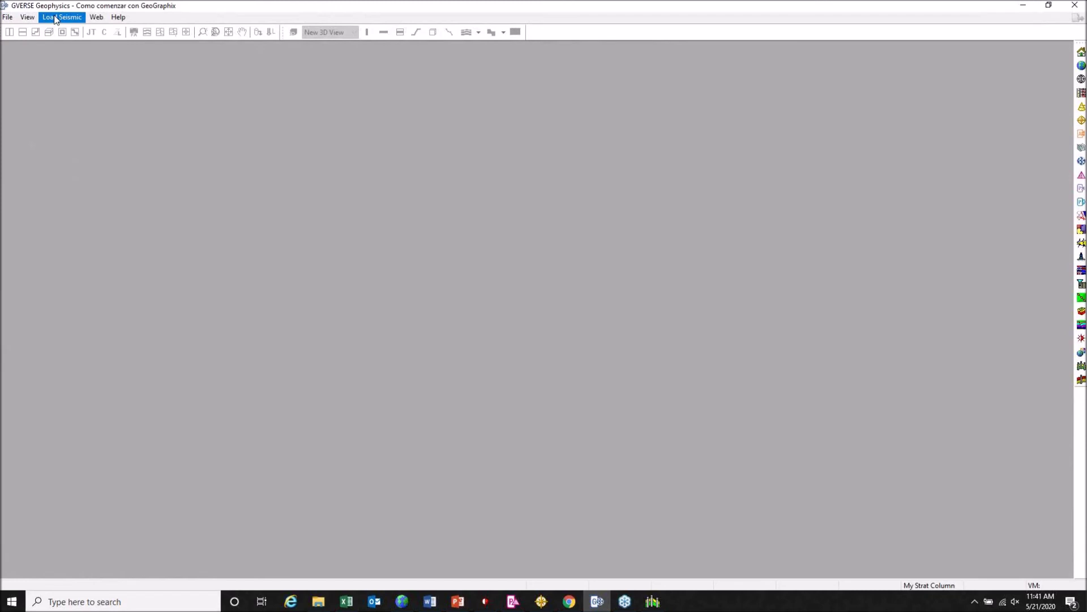
pyautogui.click(74, 21)
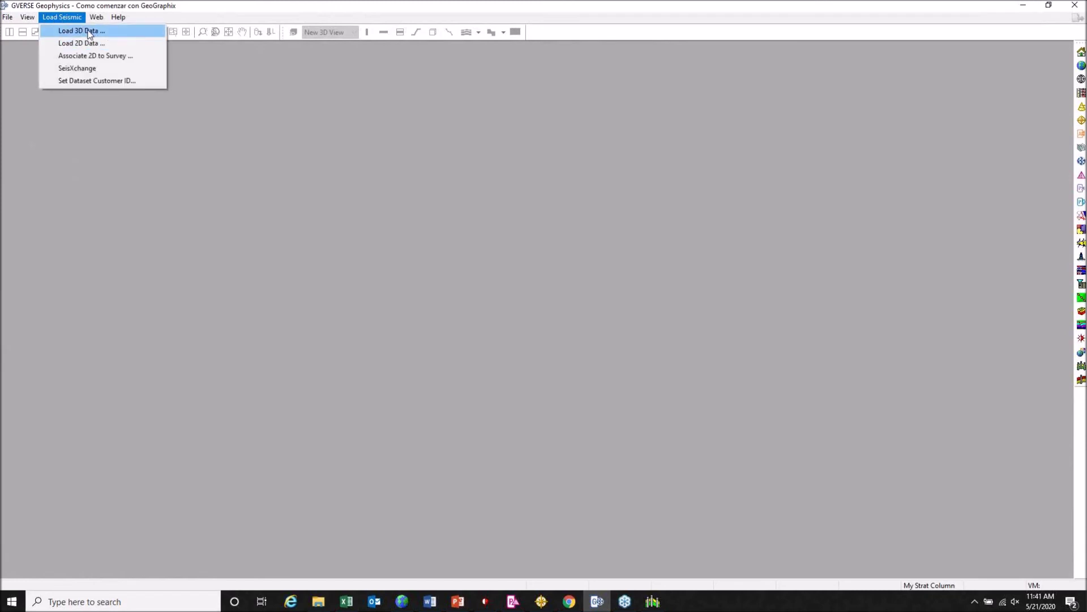
pyautogui.click(104, 33)
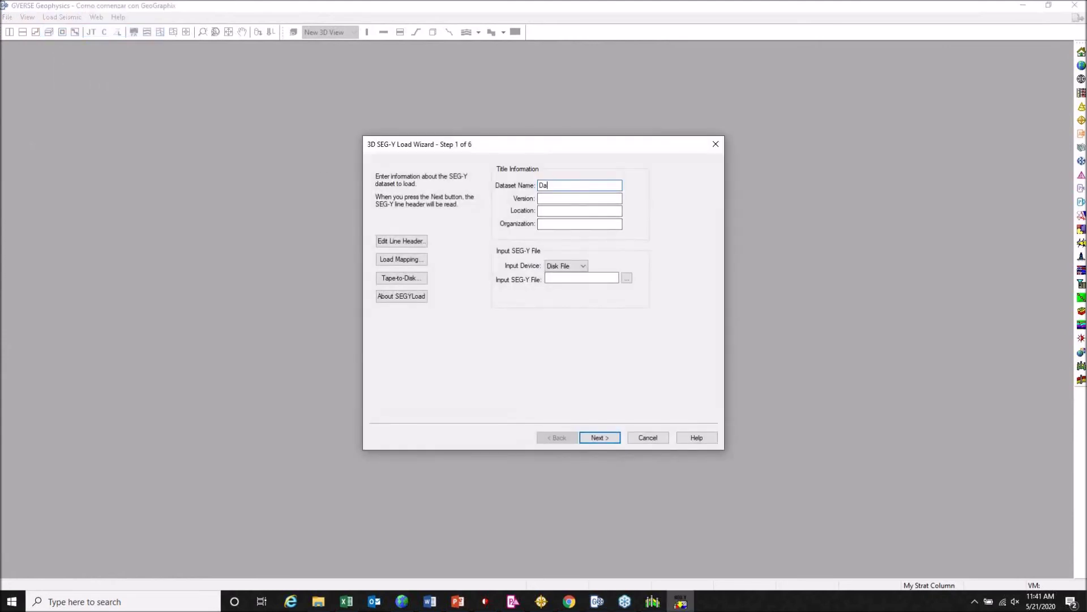
pyautogui.click(555, 199)
pyautogui.write('1')
pyautogui.click(556, 212)
pyautogui.write('2')
pyautogui.click(551, 224)
pyautogui.write('3')
pyautogui.click(627, 278)
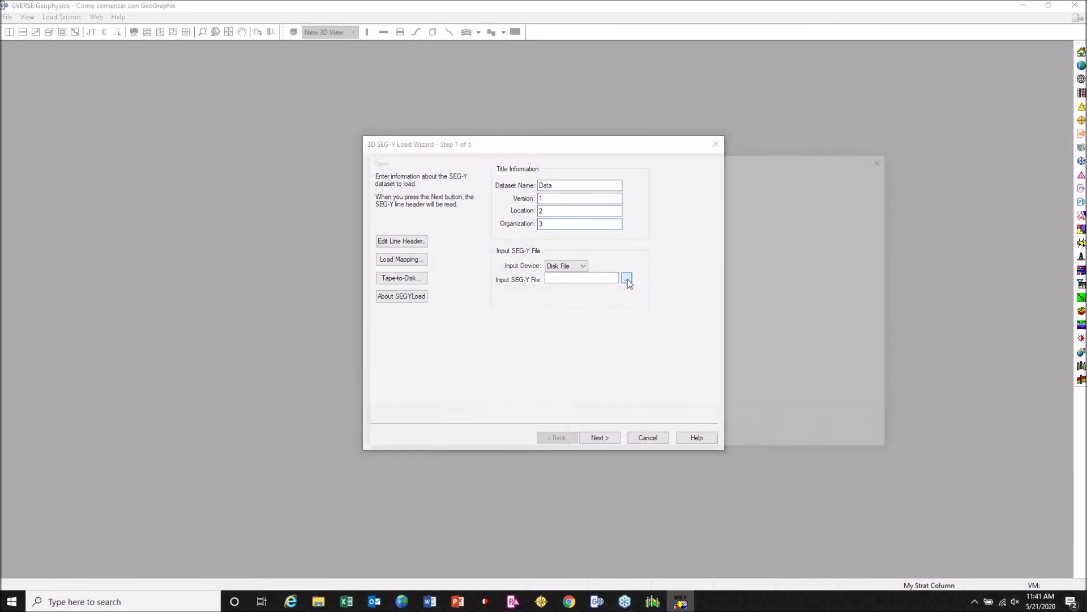
pyautogui.click(400, 237)
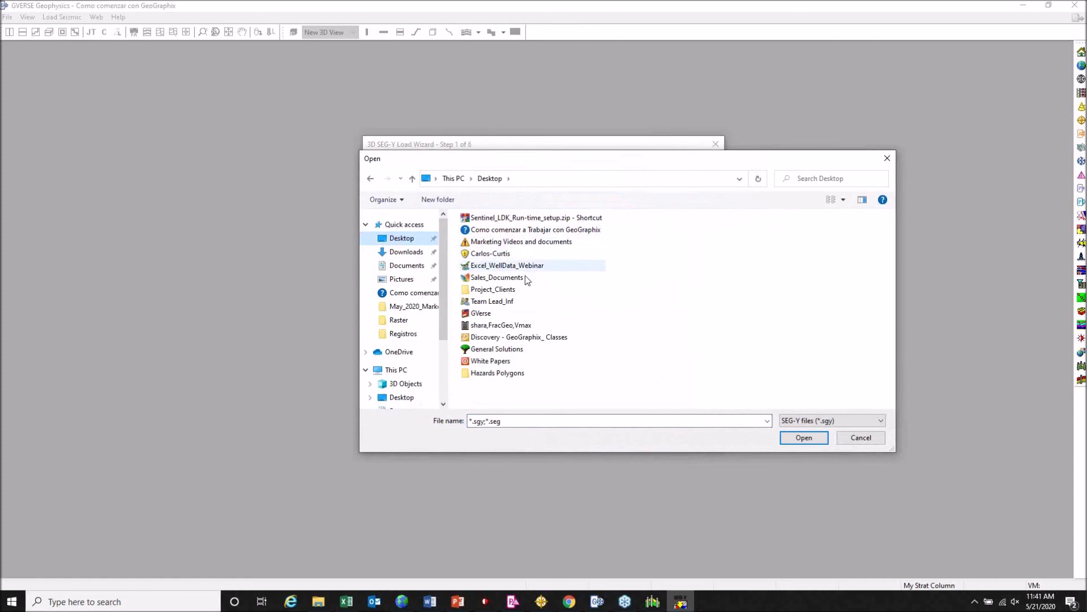
pyautogui.doubleClick(479, 230)
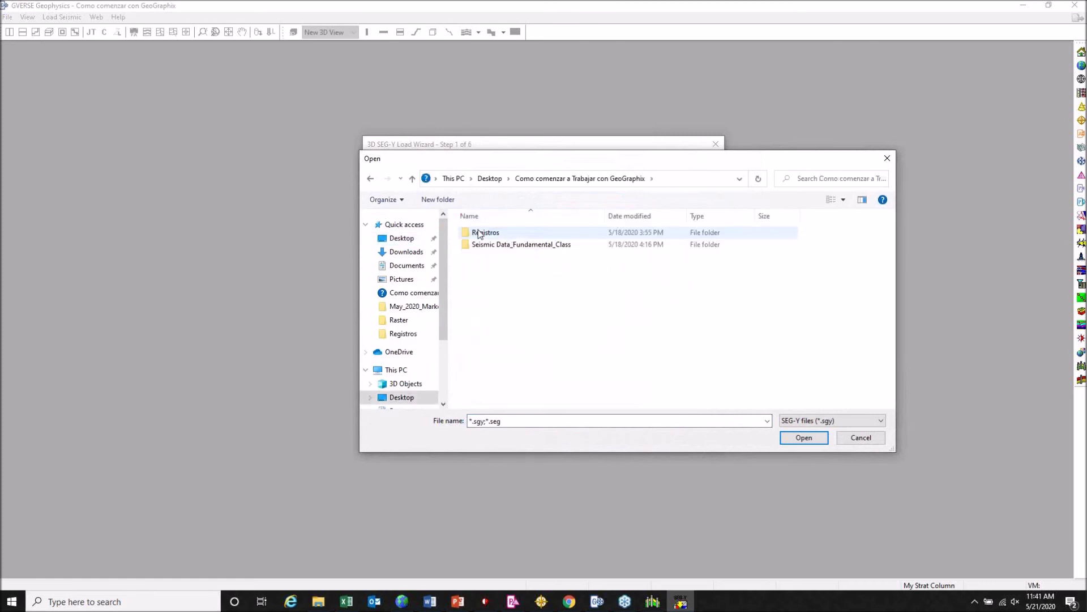
pyautogui.doubleClick(501, 246)
pyautogui.click(494, 260)
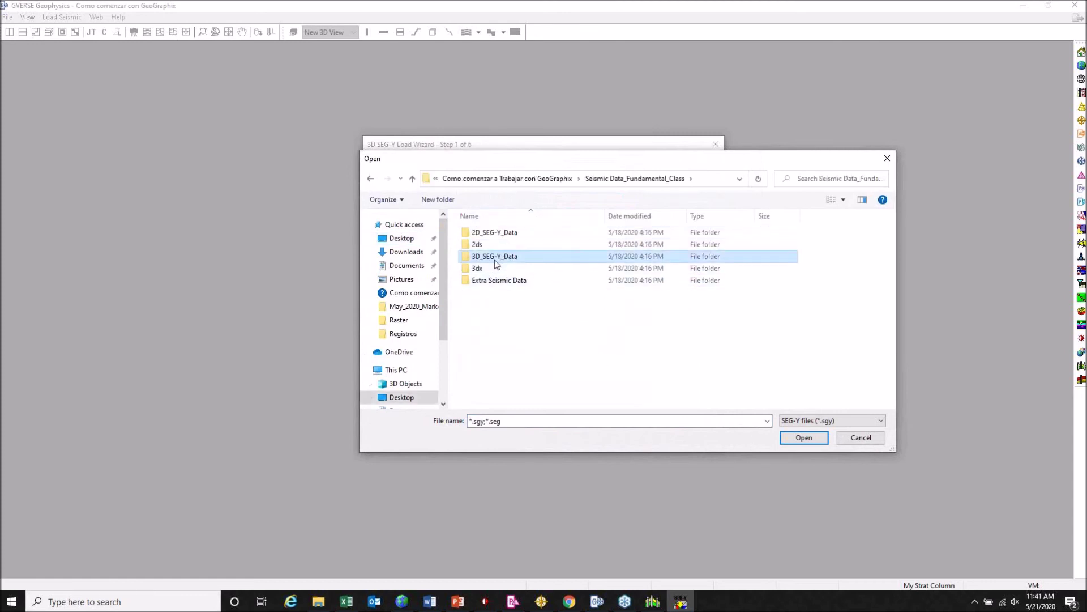
pyautogui.doubleClick(495, 259)
pyautogui.click(491, 237)
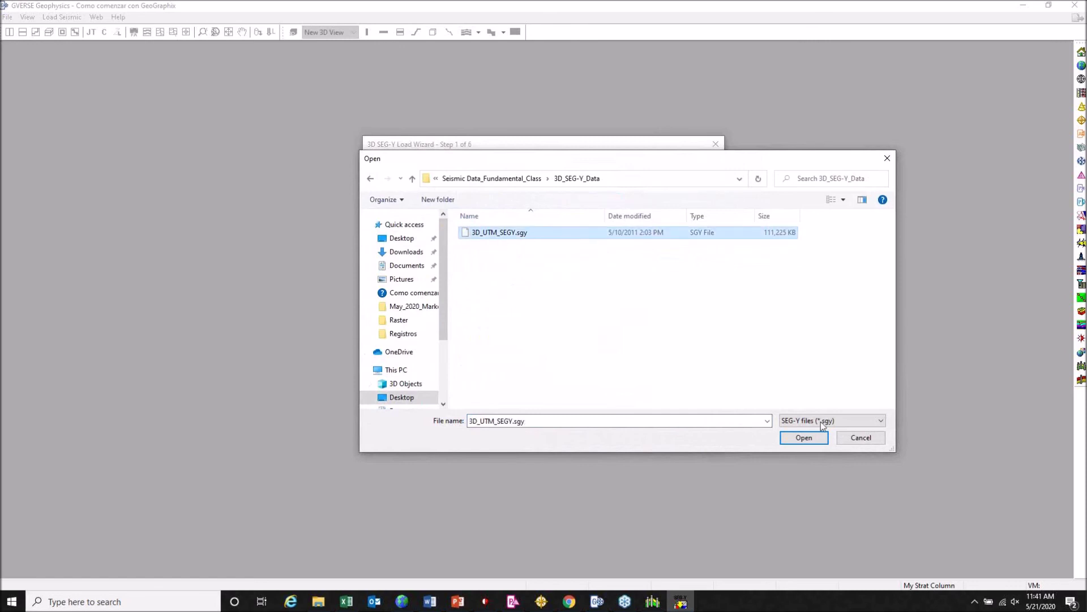
pyautogui.click(804, 437)
pyautogui.click(601, 437)
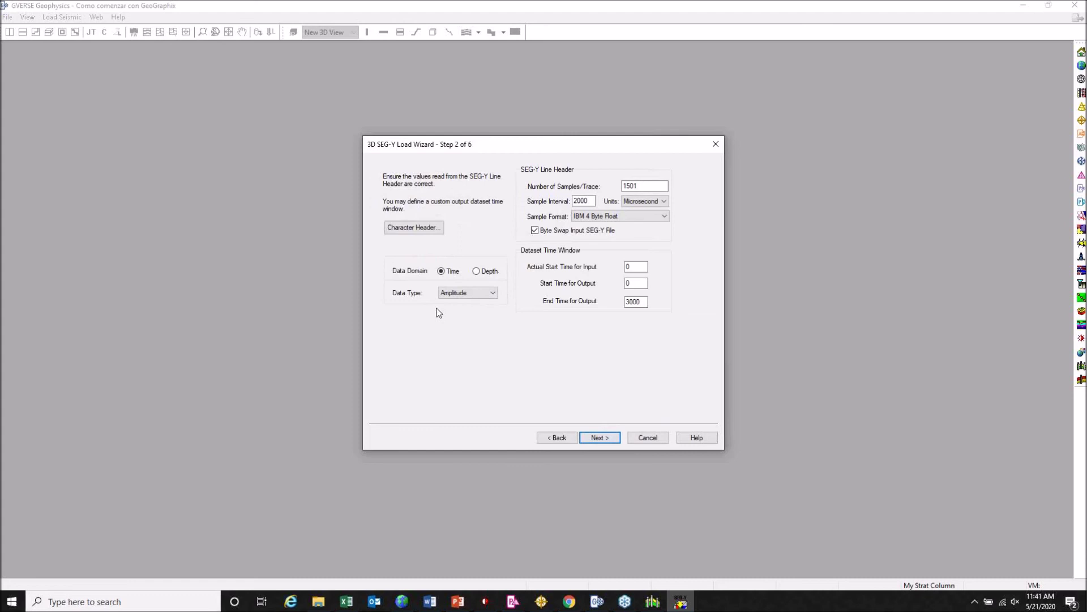
pyautogui.click(480, 294)
pyautogui.click(480, 294)
pyautogui.click(658, 217)
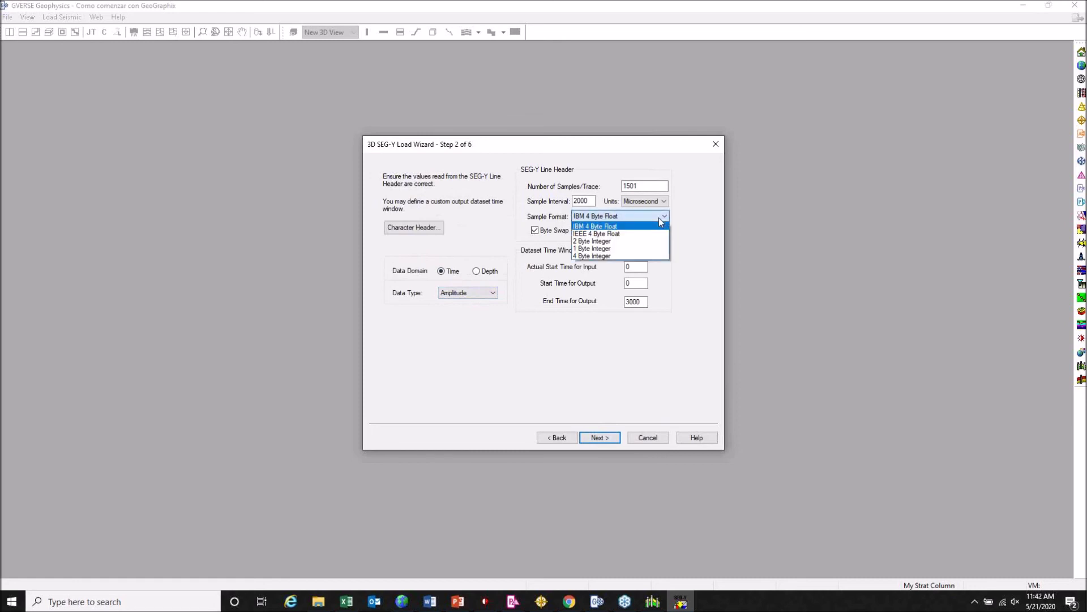
pyautogui.click(658, 217)
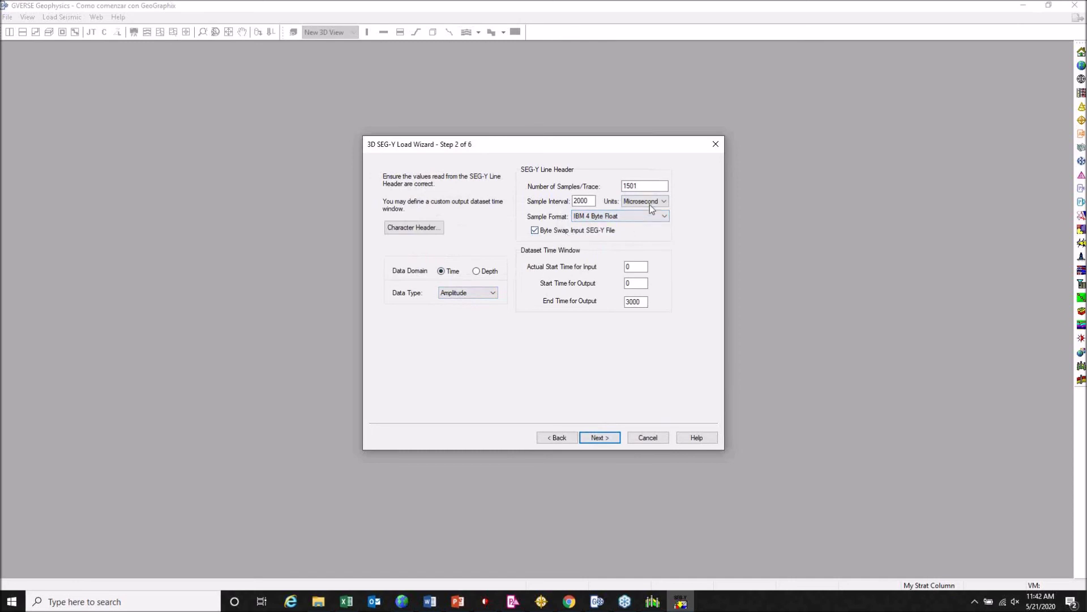
pyautogui.click(650, 206)
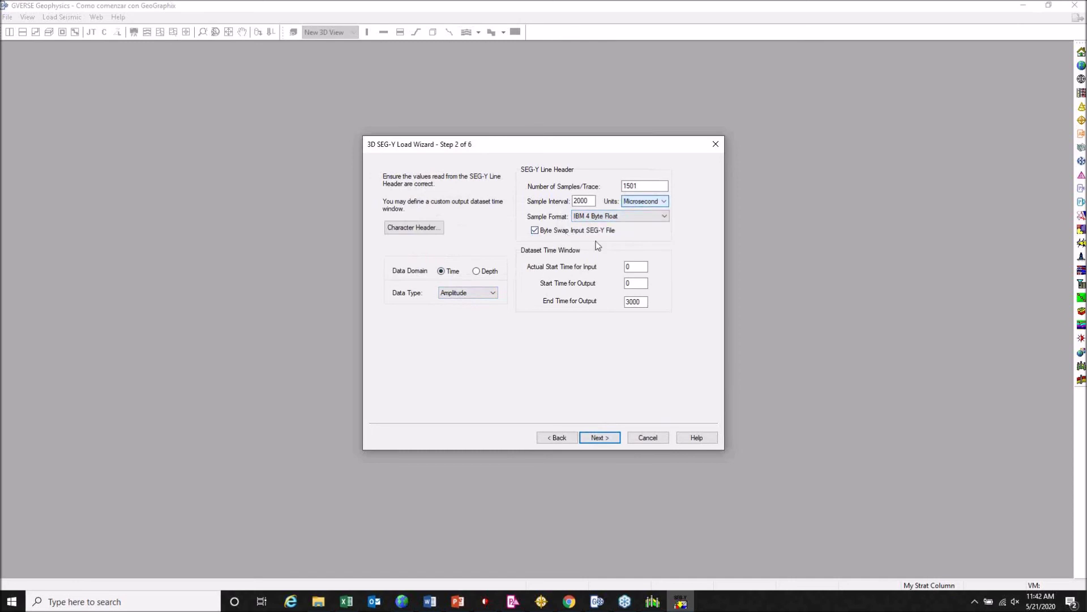
pyautogui.click(599, 438)
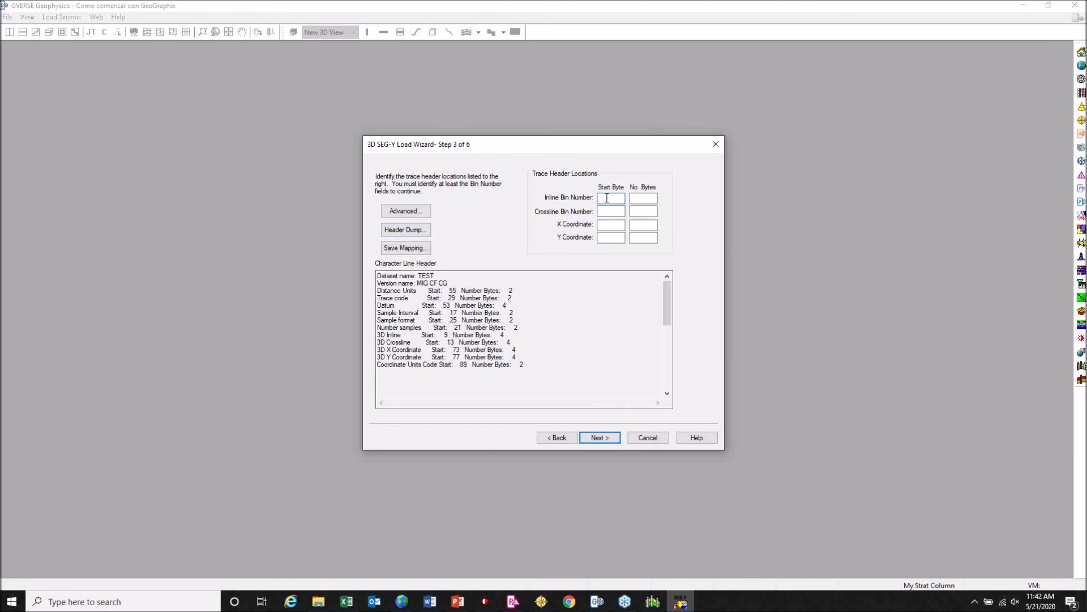
pyautogui.click(639, 199)
pyautogui.write('4')
pyautogui.press('Tab')
pyautogui.click(607, 211)
pyautogui.click(645, 211)
pyautogui.write('4')
pyautogui.click(621, 223)
pyautogui.write('34')
pyautogui.press('Tab')
pyautogui.write('77')
pyautogui.click(600, 437)
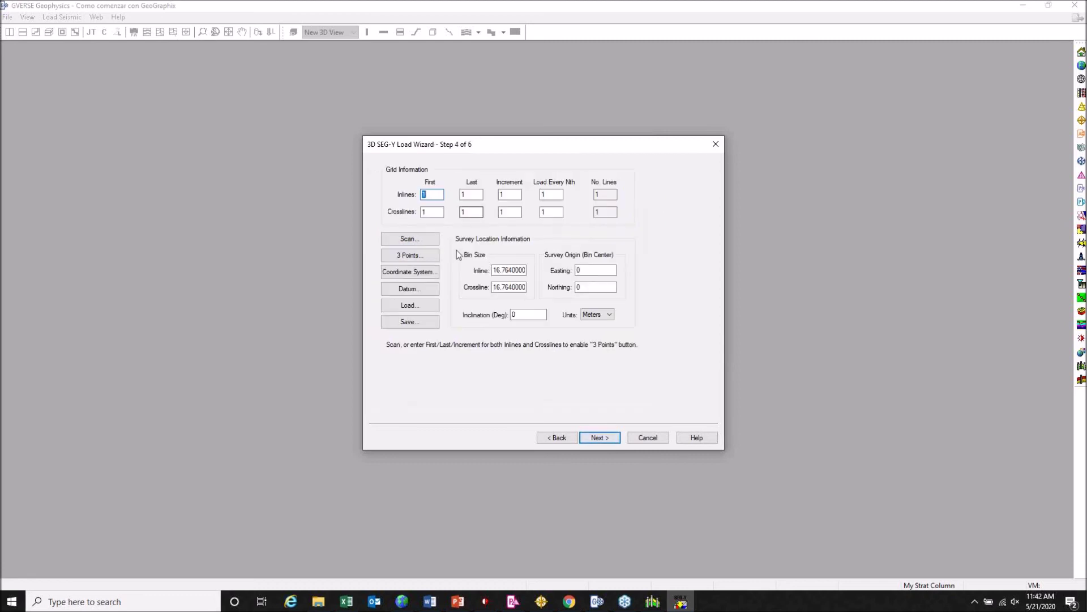
pyautogui.click(421, 242)
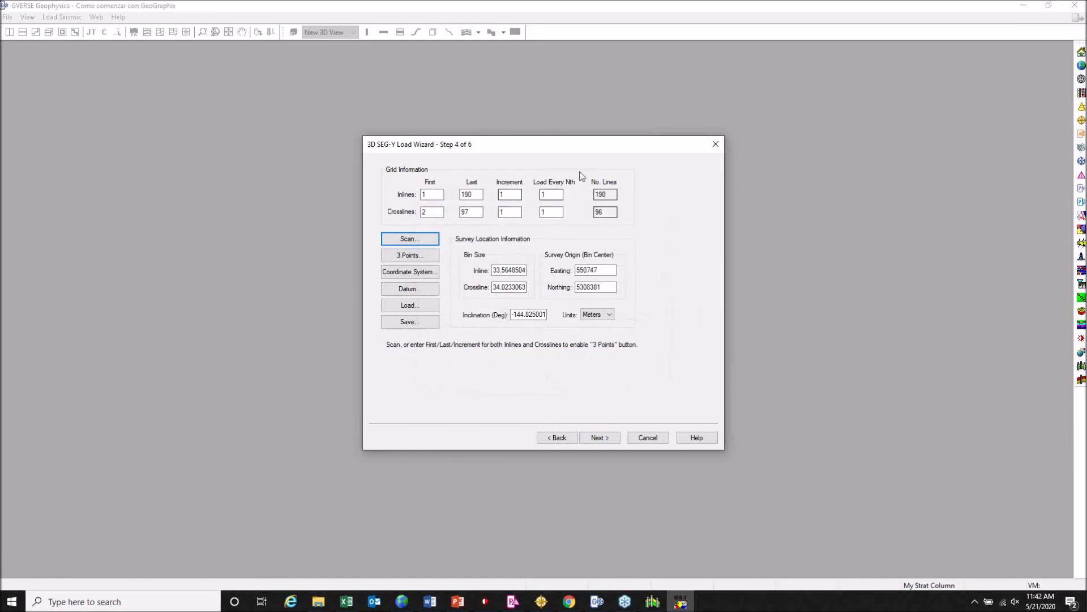
pyautogui.click(595, 436)
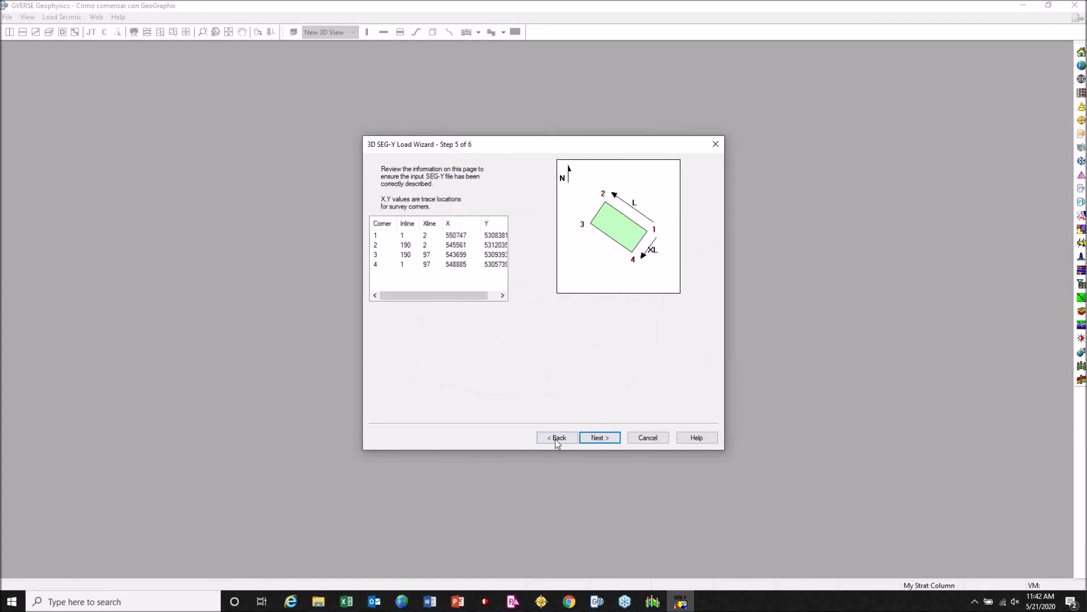
pyautogui.click(615, 442)
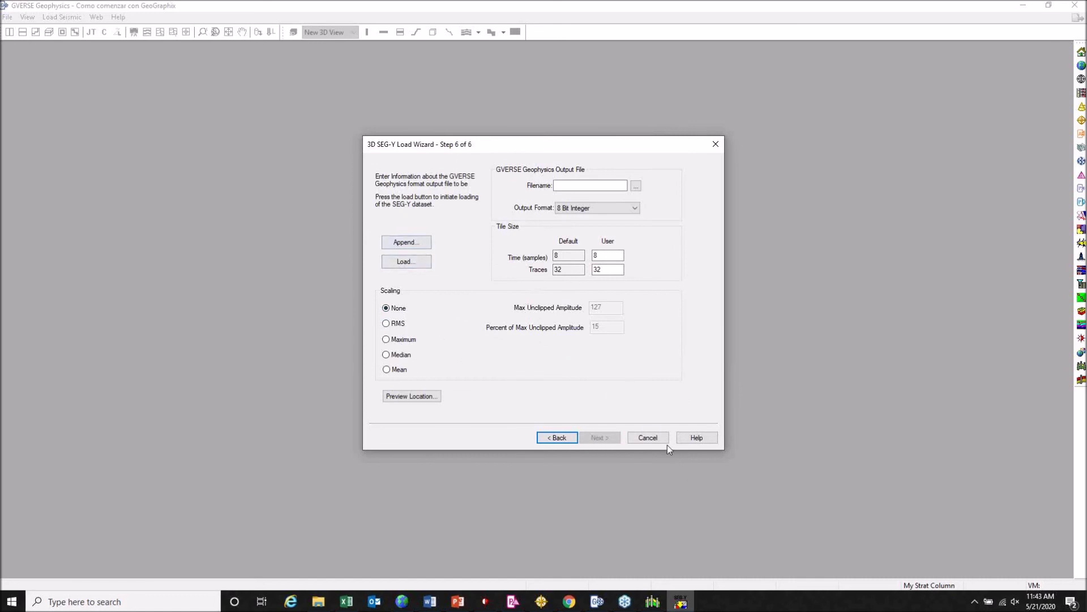
pyautogui.click(654, 437)
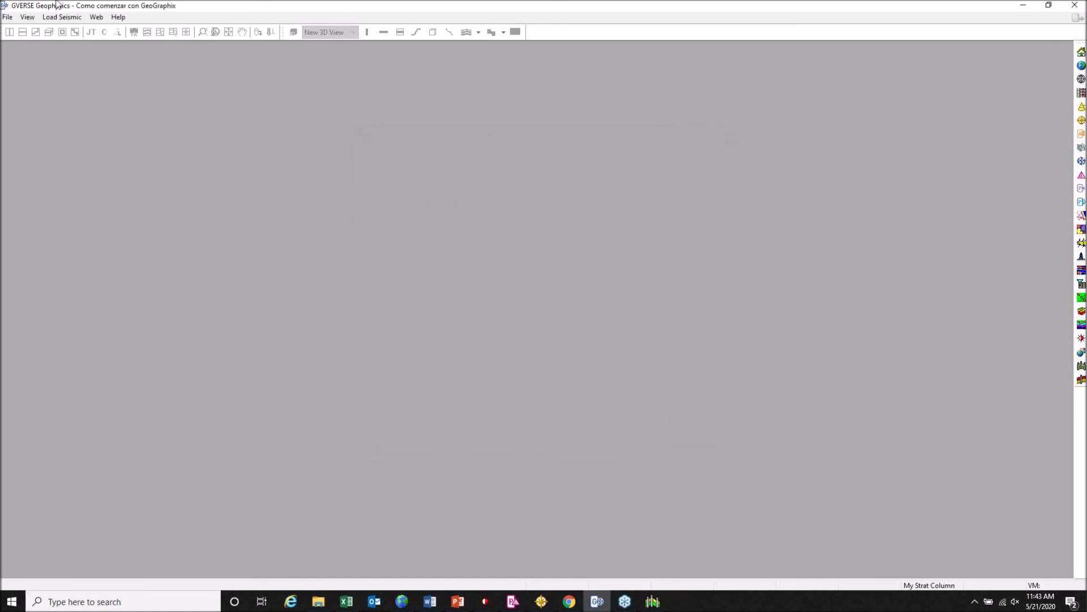
# - Open the recent Sismica 2D & 3D interpretation and dismiss the missing Bakken Plan 1 layer error
pyautogui.click(6, 18)
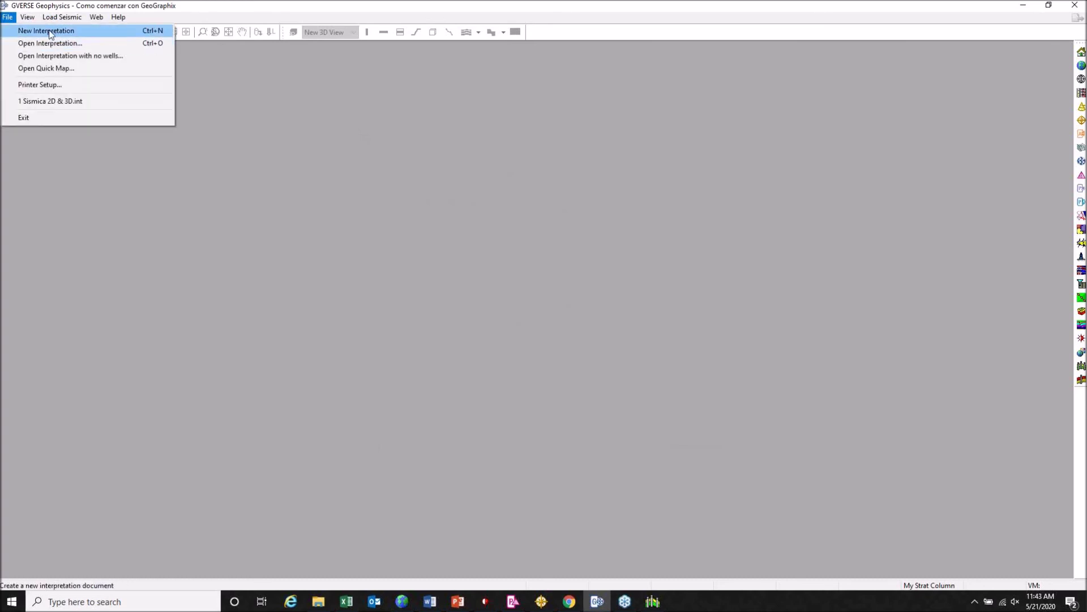
pyautogui.click(85, 102)
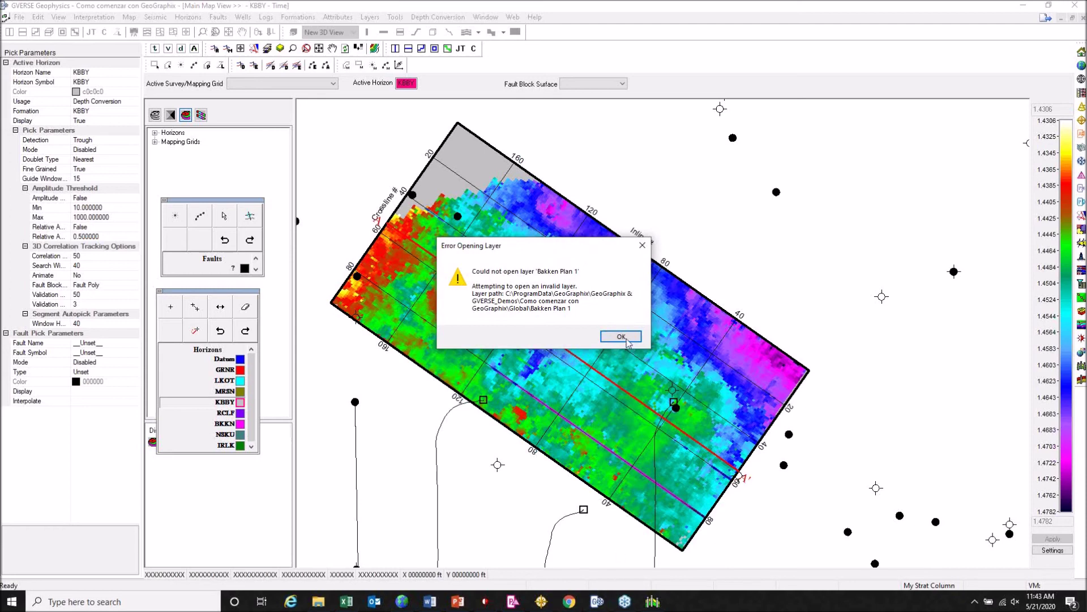
pyautogui.rightClick(597, 603)
pyautogui.click(586, 575)
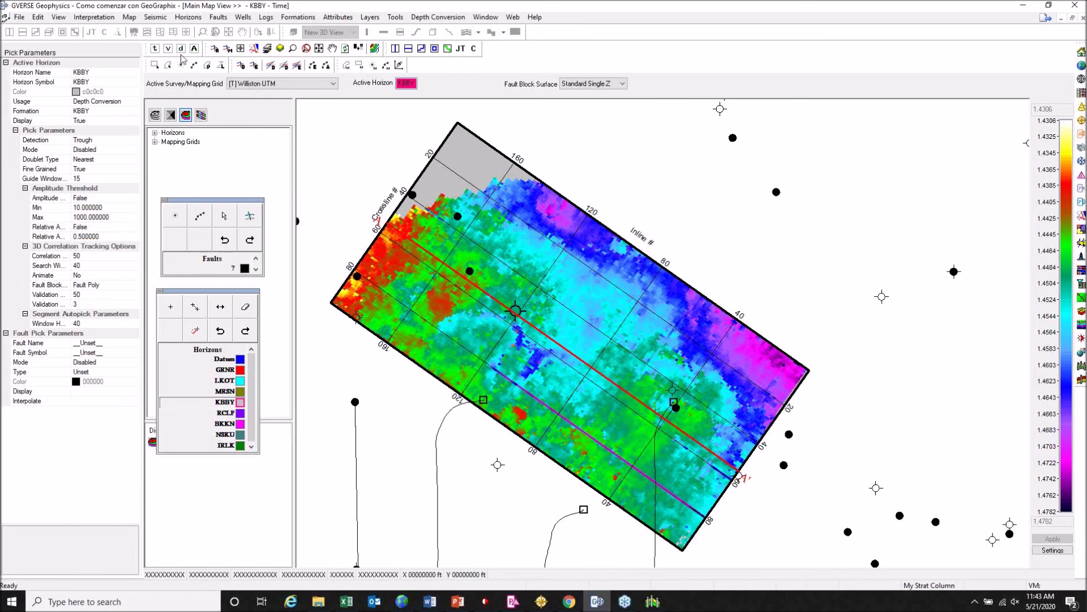
# - Glance at the Interpretation Manager, close it and maximize the Main Map View
pyautogui.click(102, 18)
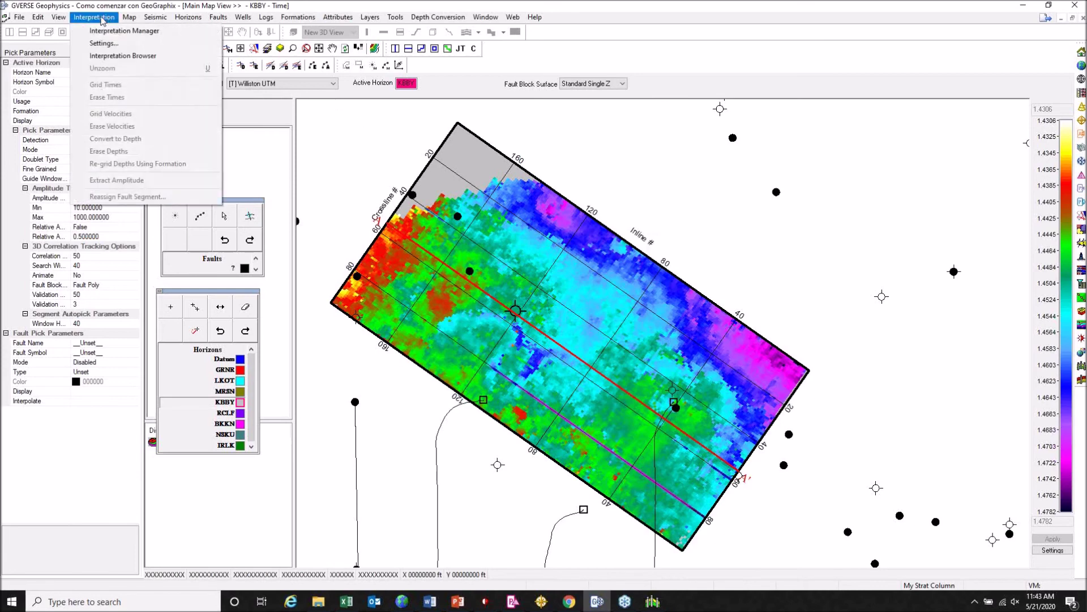
pyautogui.click(126, 31)
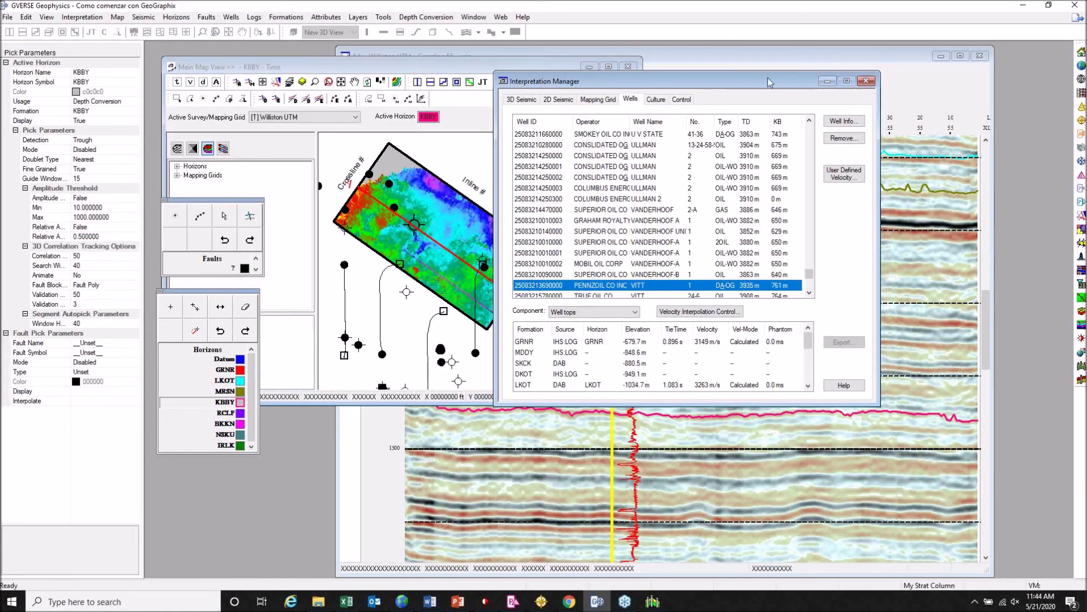
pyautogui.click(866, 81)
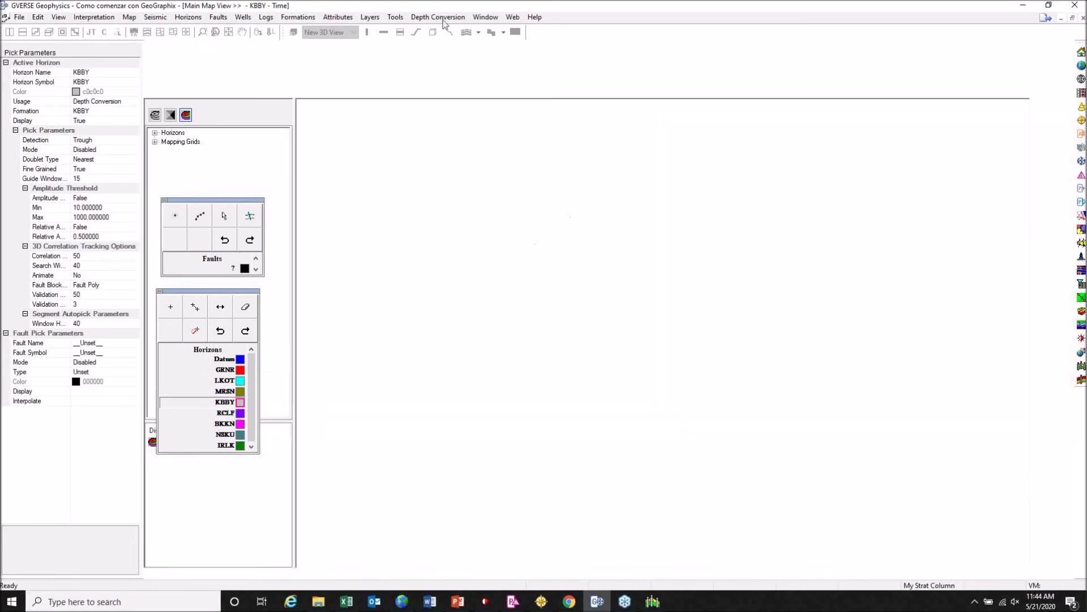
pyautogui.click(609, 67)
# - Review the Interpretation Manager's 3D surveys, 2D seismic, mapping grid and wells tabs, then re-maximize the map
pyautogui.click(81, 17)
pyautogui.click(108, 31)
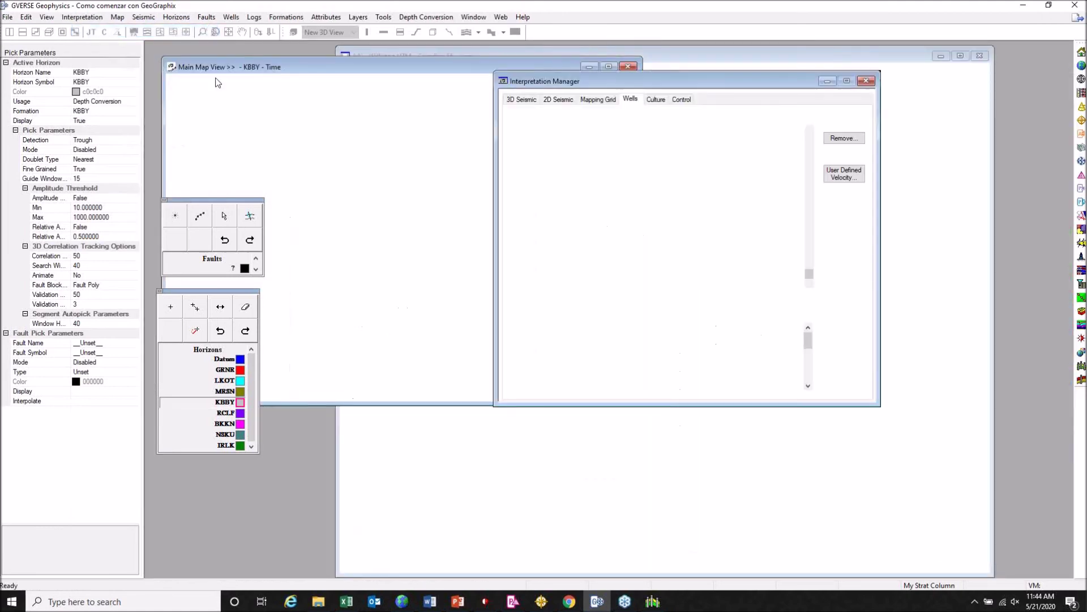
pyautogui.click(525, 99)
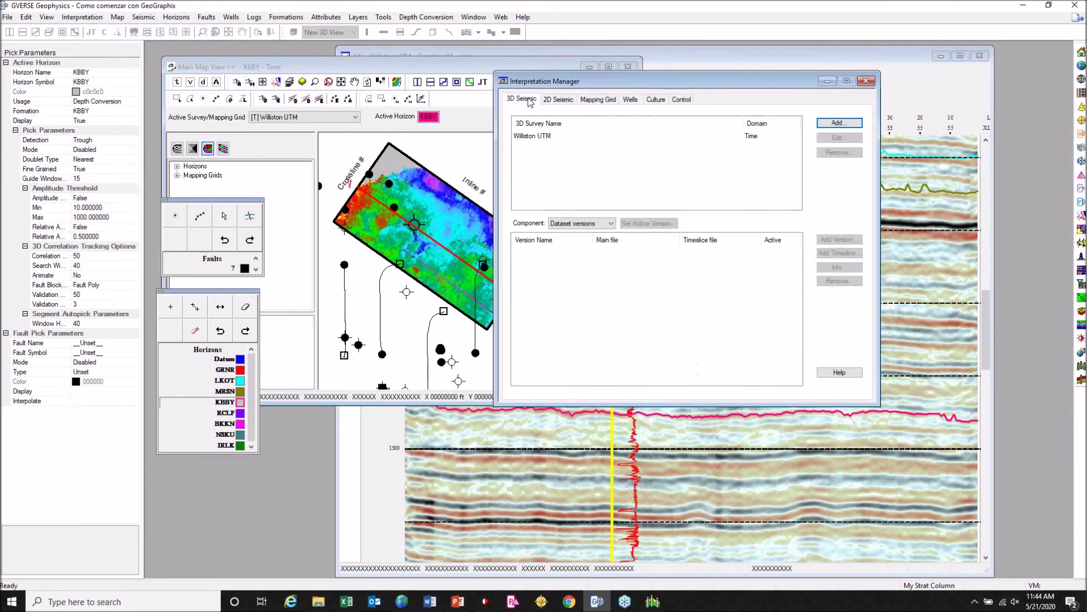
pyautogui.click(558, 101)
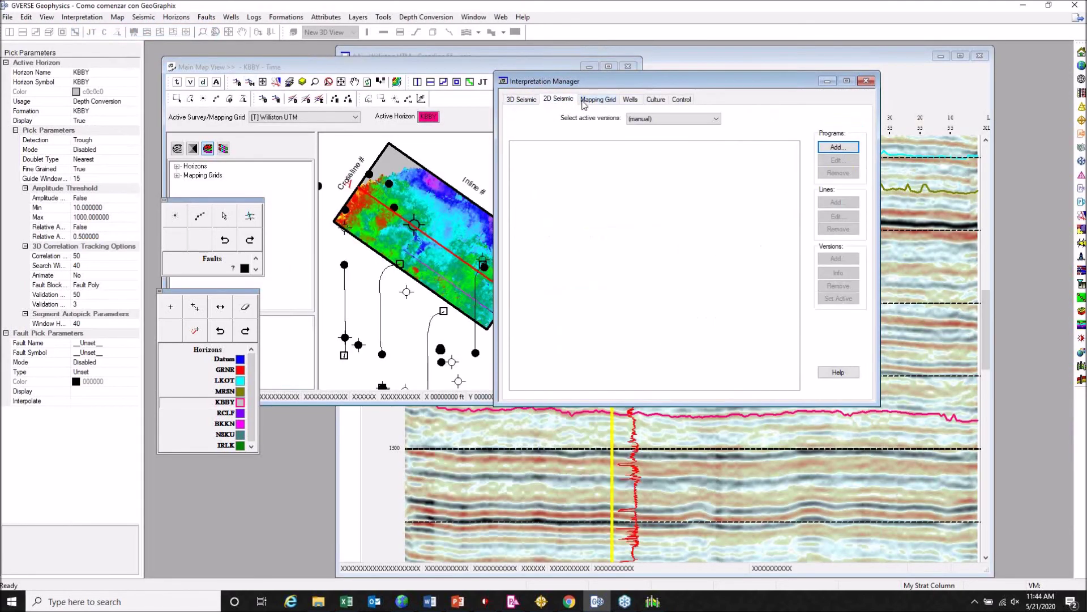
pyautogui.click(589, 102)
pyautogui.click(630, 100)
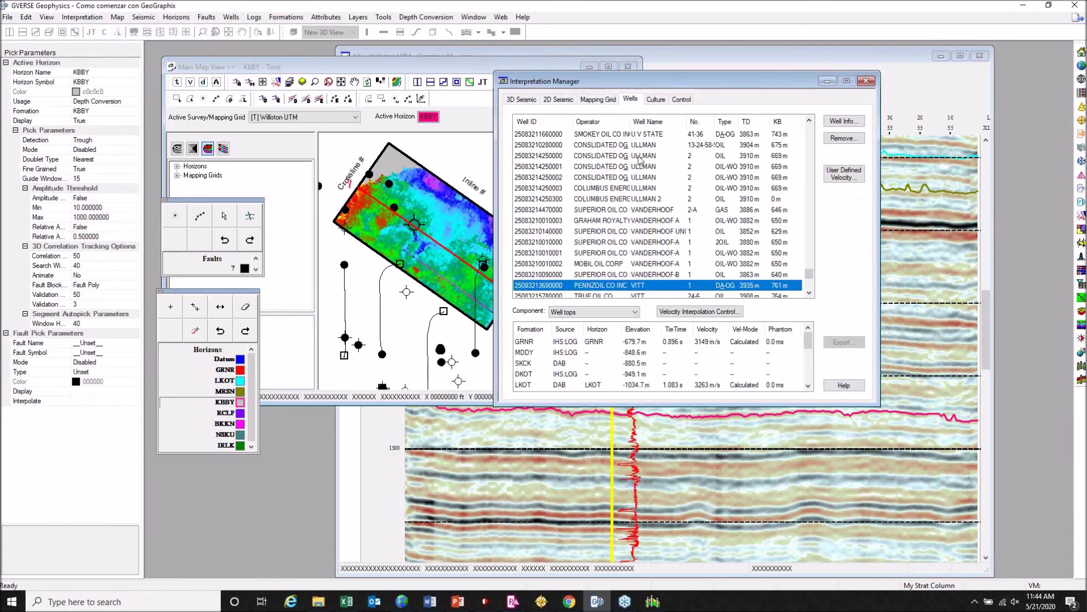
pyautogui.click(866, 80)
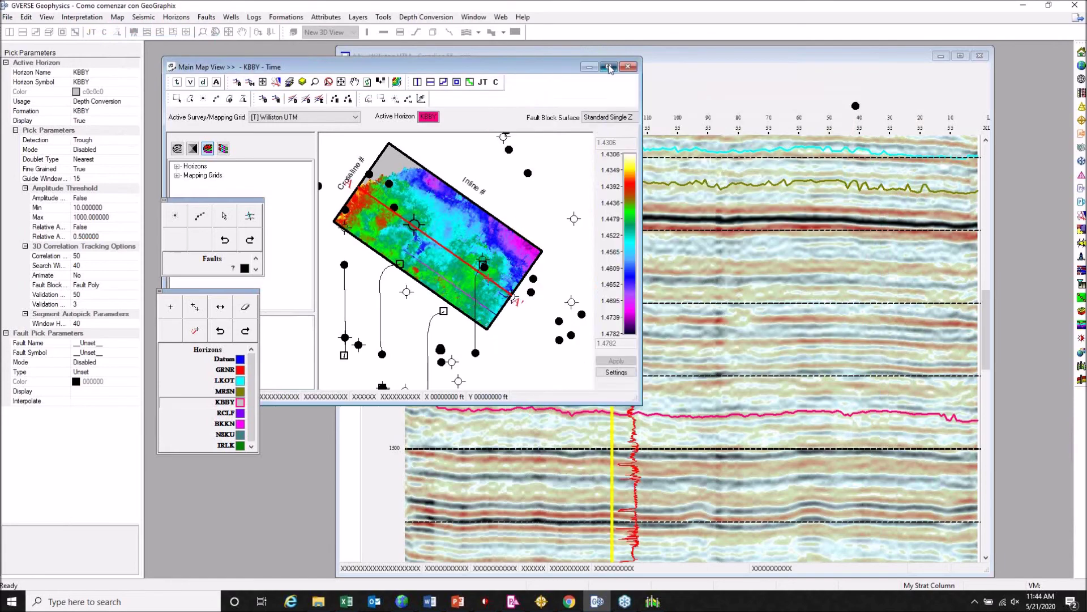
pyautogui.click(609, 66)
# - Check the colour control and faults/horizons tabs of Interpretation Settings, closing without changes
pyautogui.click(93, 17)
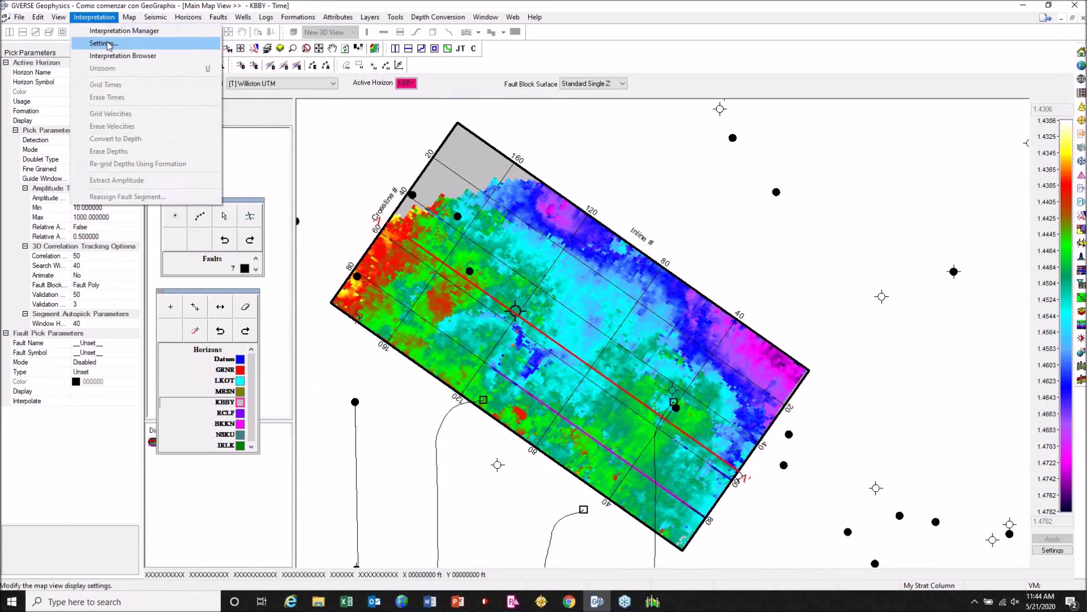
pyautogui.click(107, 43)
pyautogui.moveTo(164, 7); pyautogui.dragTo(289, 65)
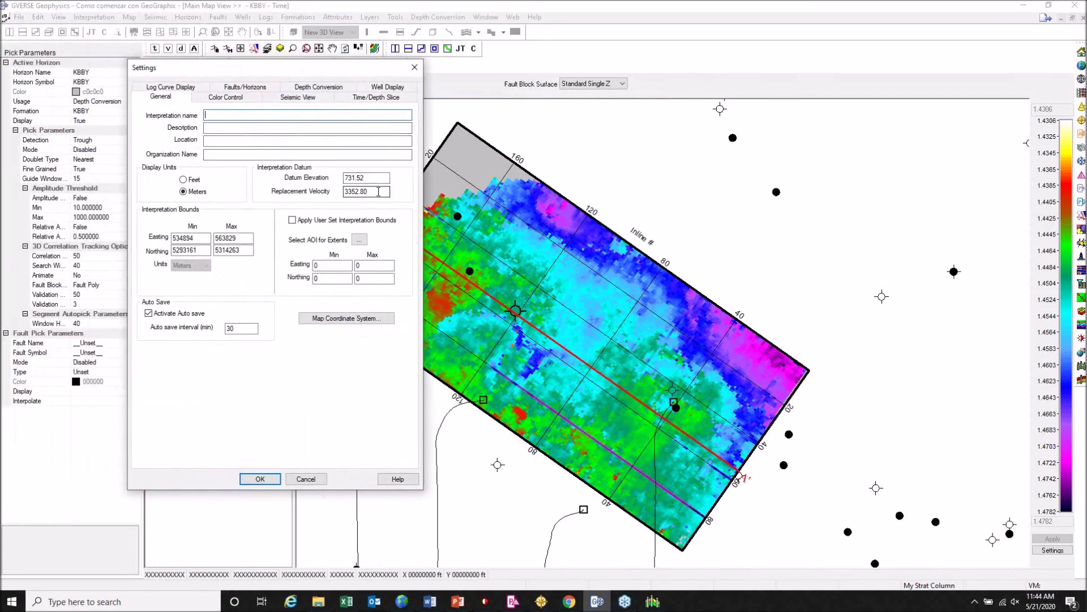
pyautogui.click(226, 97)
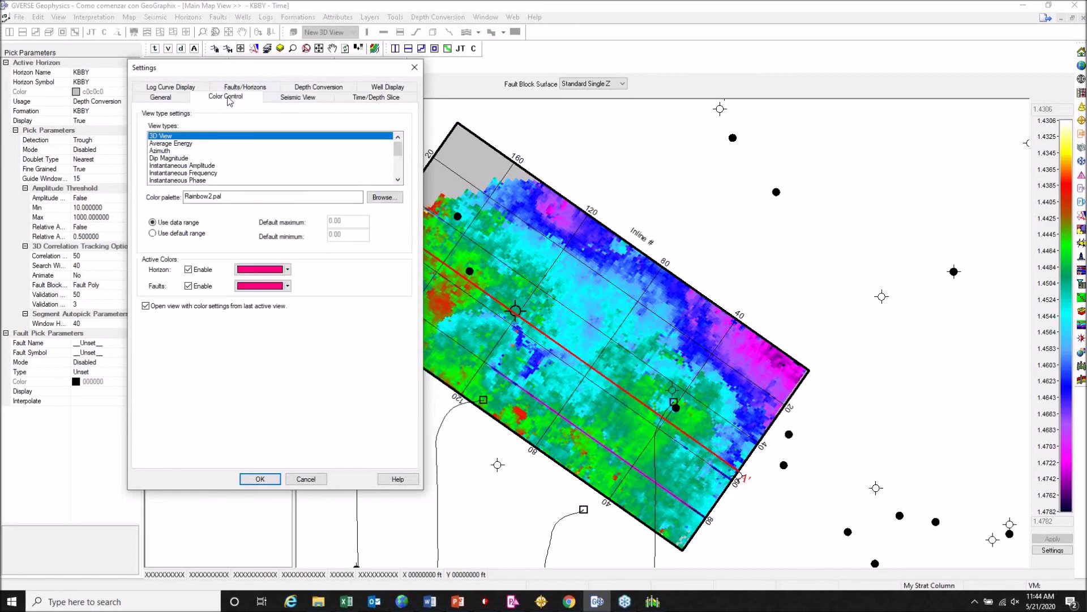
pyautogui.click(244, 89)
pyautogui.click(415, 67)
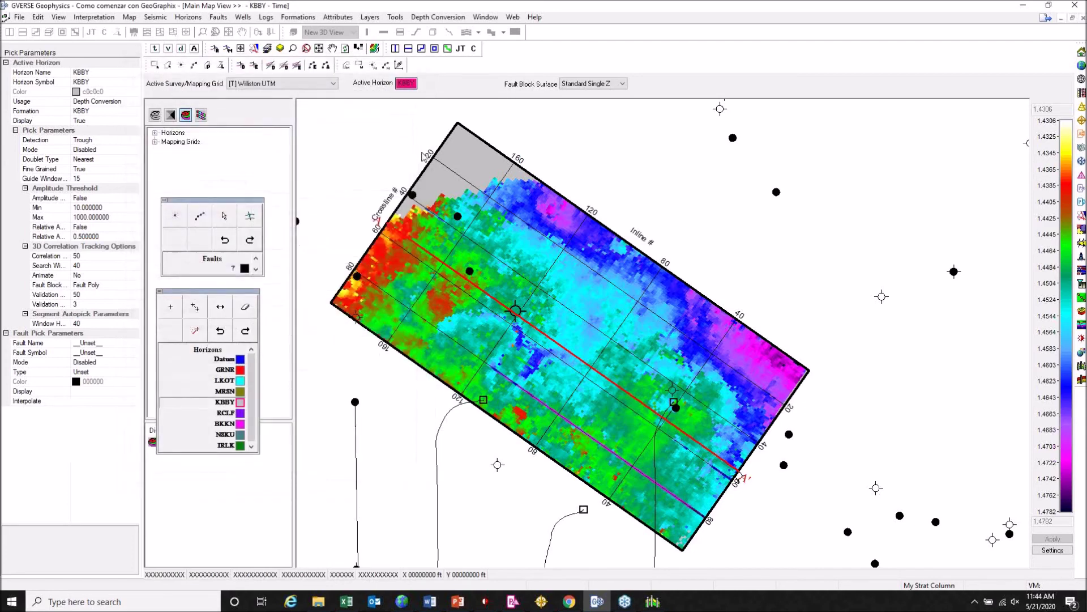
pyautogui.click(243, 17)
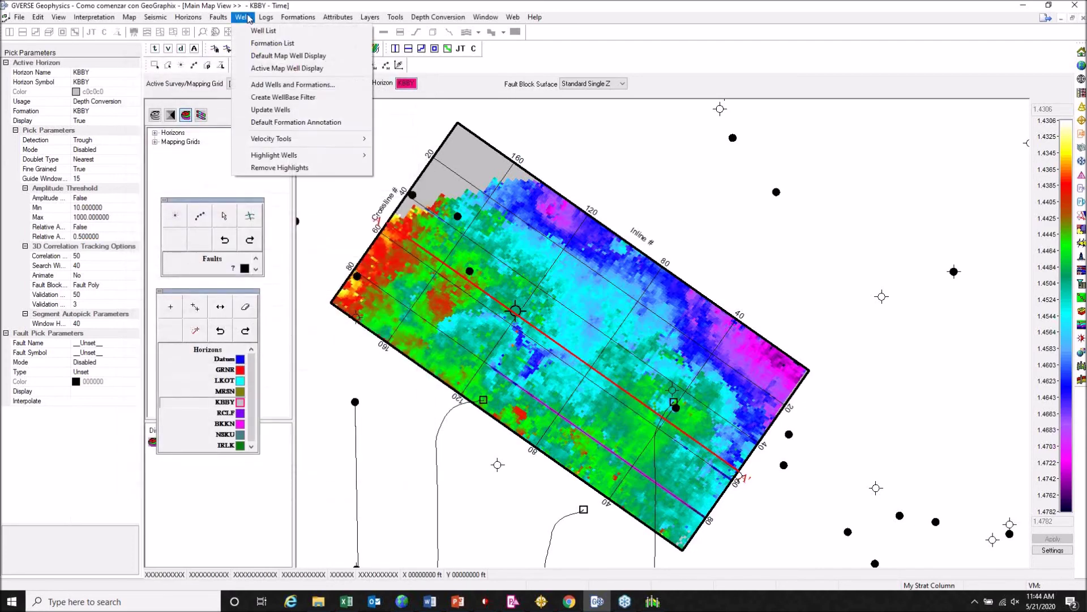
# - Step through the Add Wells and Formations wizard, accepting the well filter, sources and formations
pyautogui.click(350, 89)
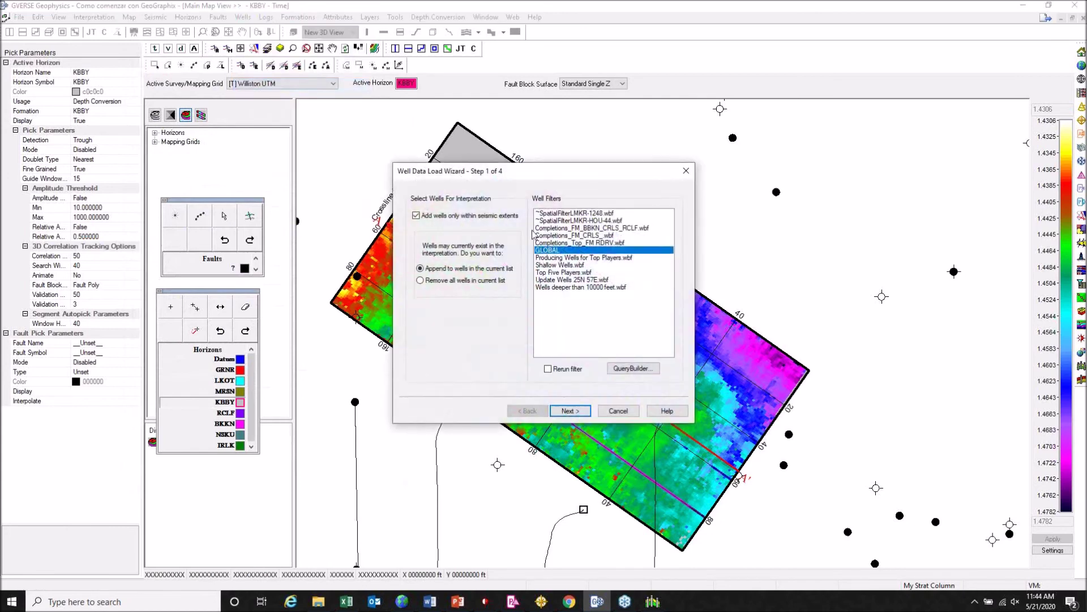
pyautogui.click(571, 410)
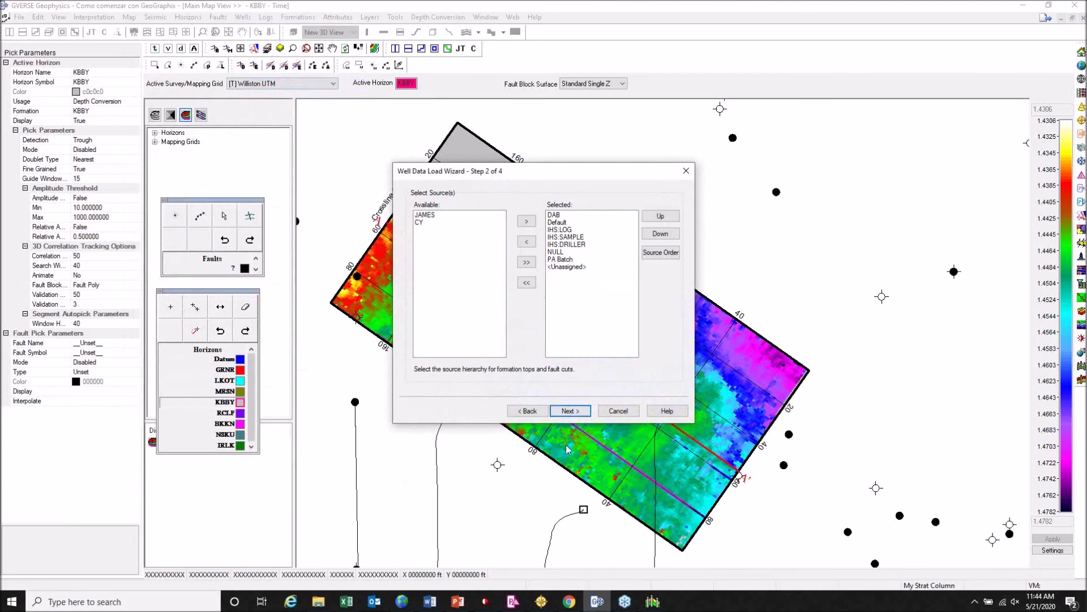
pyautogui.click(571, 412)
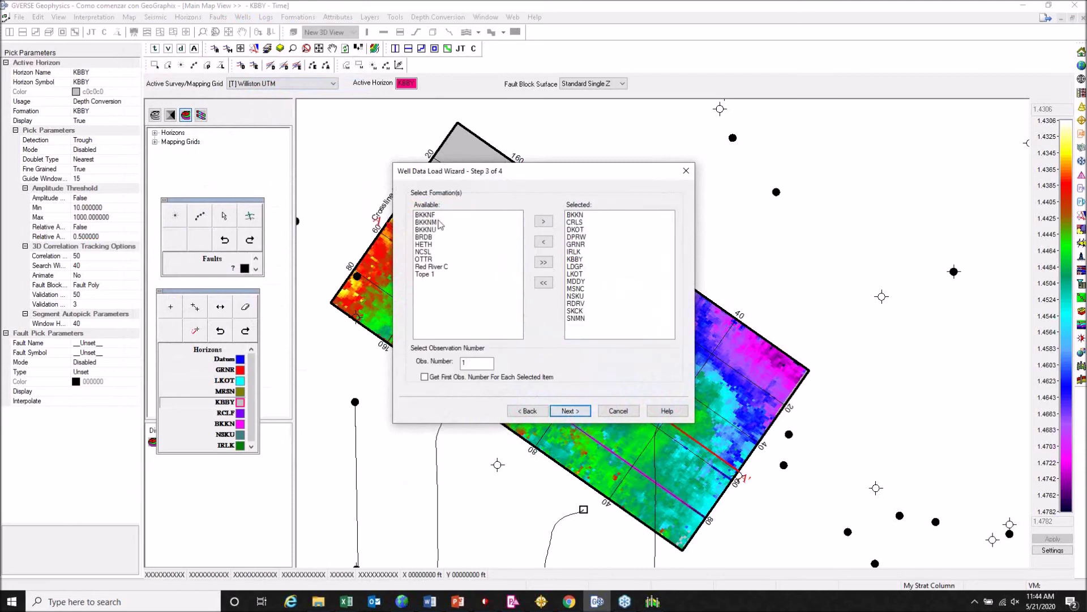
pyautogui.click(587, 408)
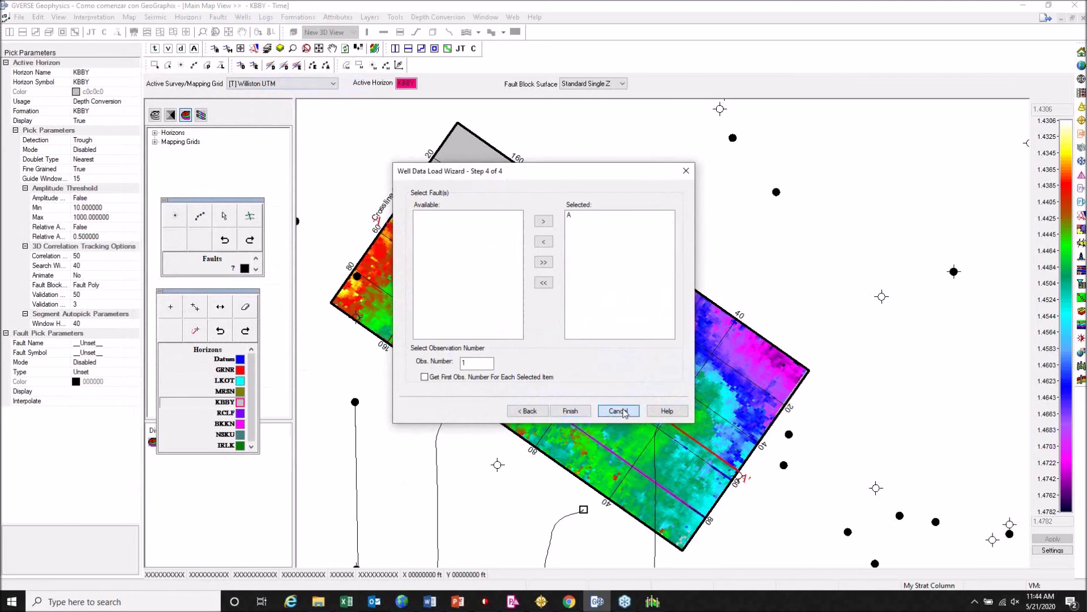
# - Cancel the well data load and close the interpretation window without saving changes
pyautogui.click(571, 411)
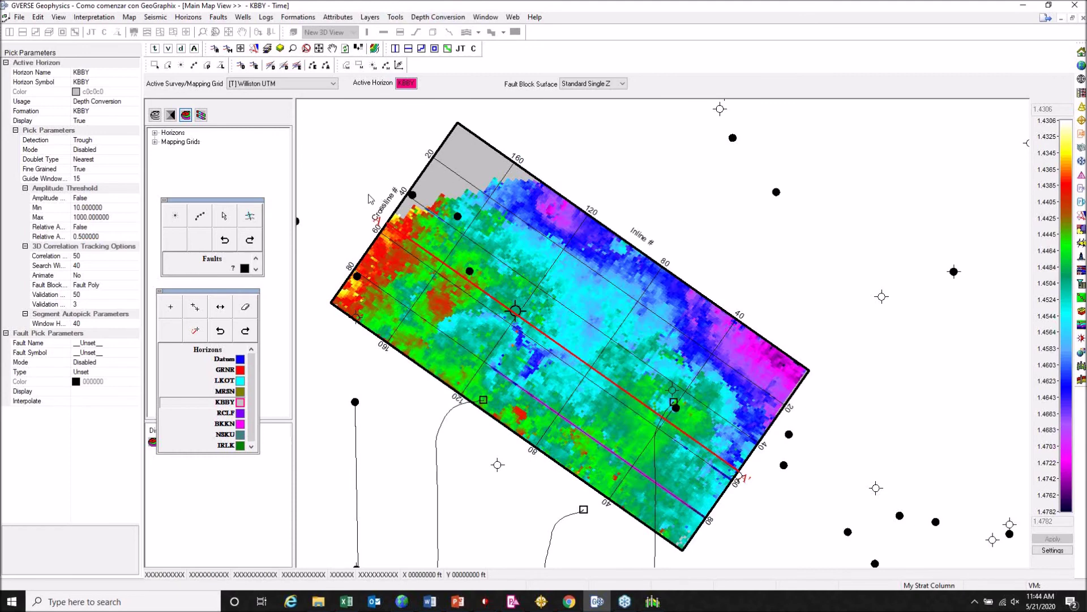
pyautogui.click(1075, 6)
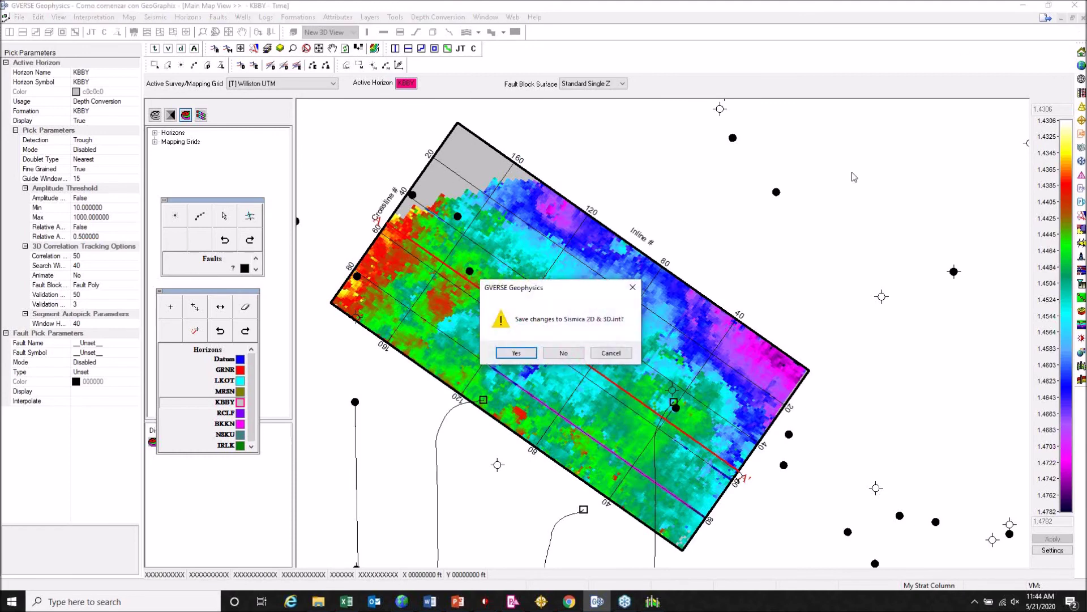
pyautogui.click(572, 356)
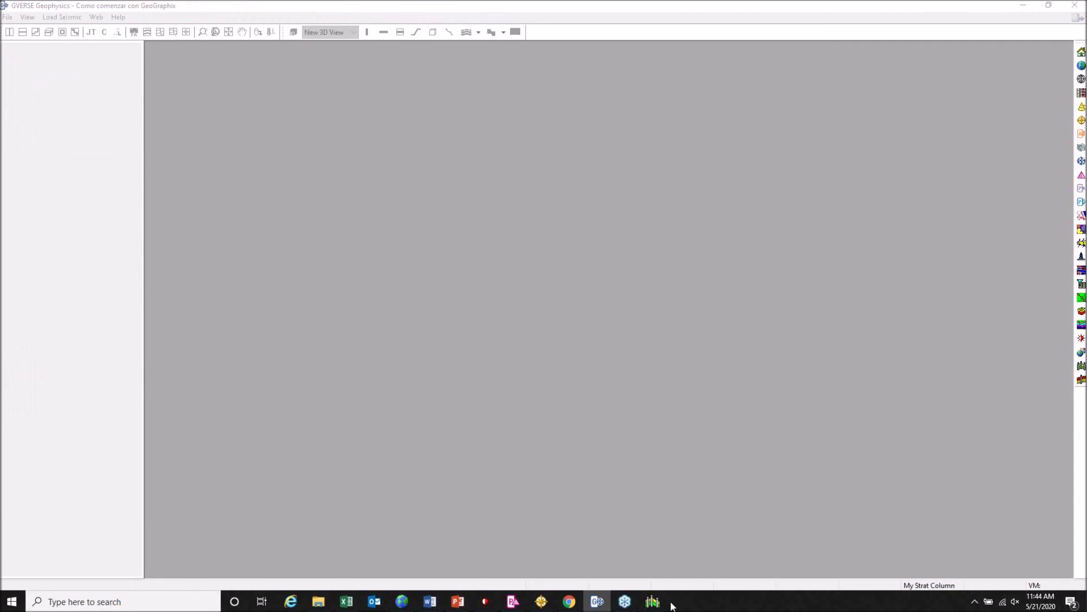
# - Close the old GVERSE Geophysics window from the taskbar, declining to save changes
pyautogui.click(601, 601)
pyautogui.rightClick(597, 601)
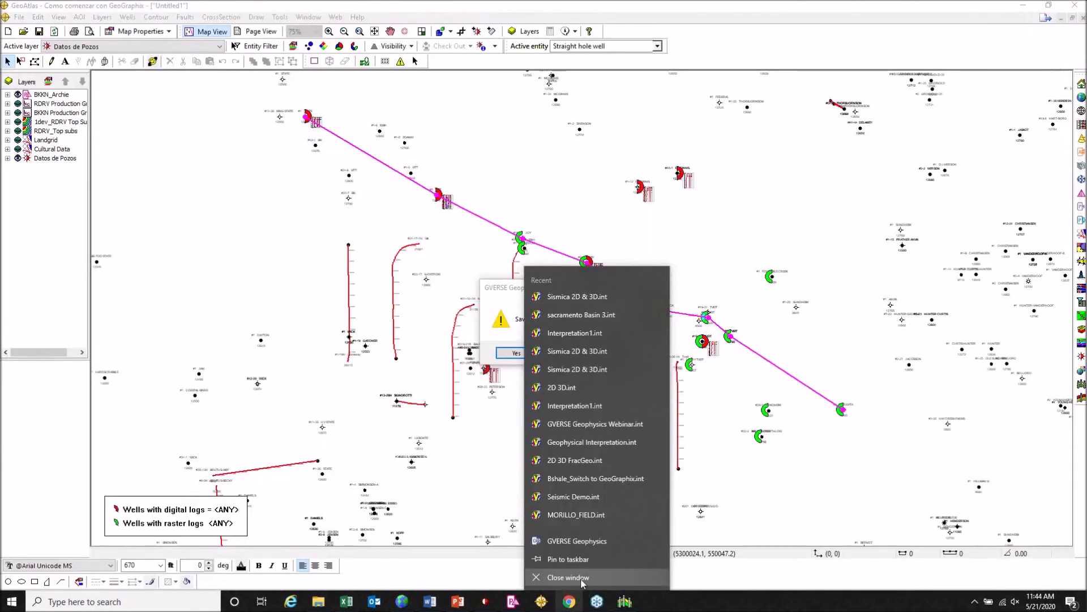
pyautogui.click(581, 582)
pyautogui.click(564, 353)
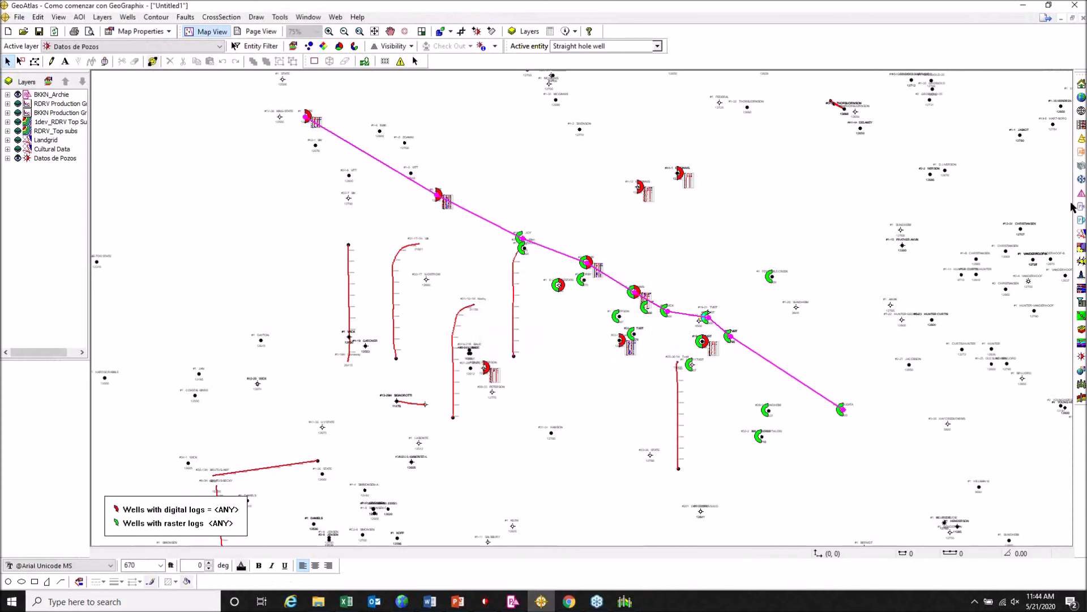
# - Relaunch GVERSE from GeoAtlas, open recent Sismica 2D & 3D.int and dismiss the layer errors
pyautogui.click(1081, 179)
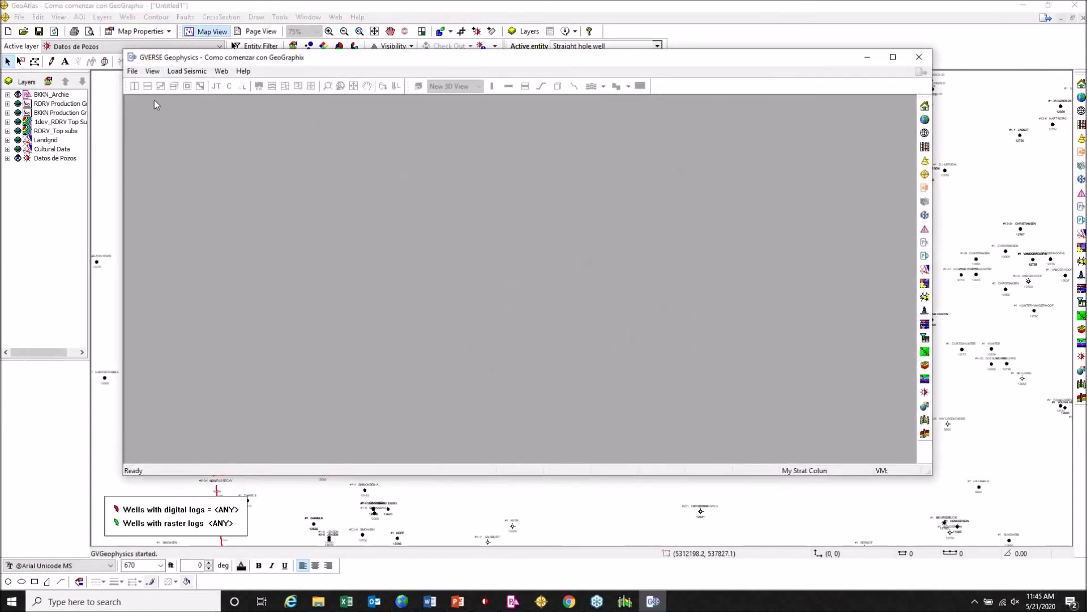
pyautogui.click(132, 71)
pyautogui.click(187, 155)
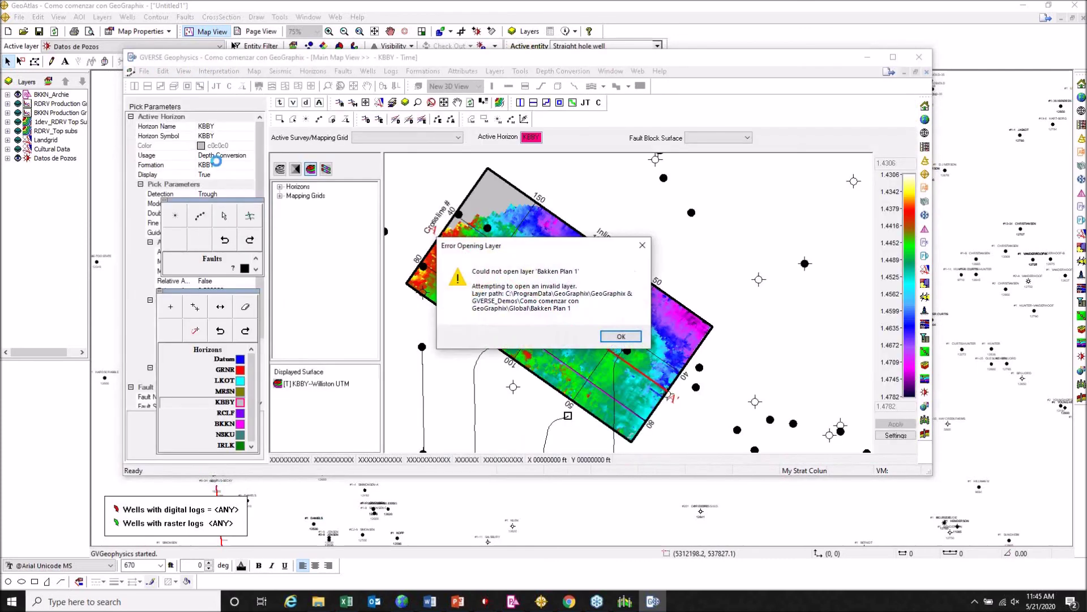
pyautogui.click(618, 337)
pyautogui.click(612, 339)
pyautogui.click(612, 337)
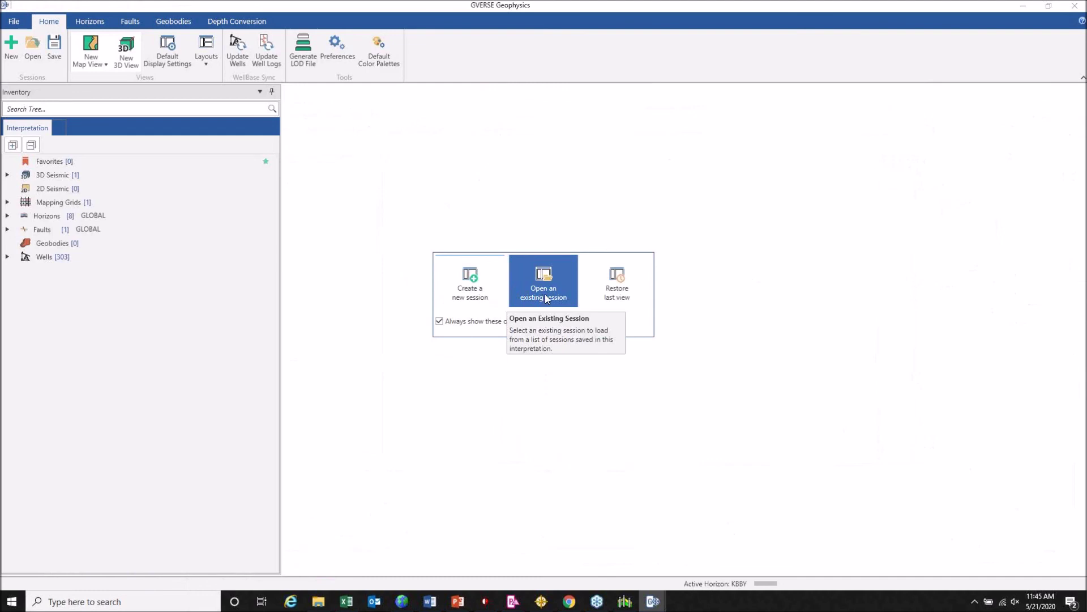
# - Open the existing Maps interpretation session, acknowledging the LOD warning and 'Wells with Digital Logs' error
pyautogui.click(545, 294)
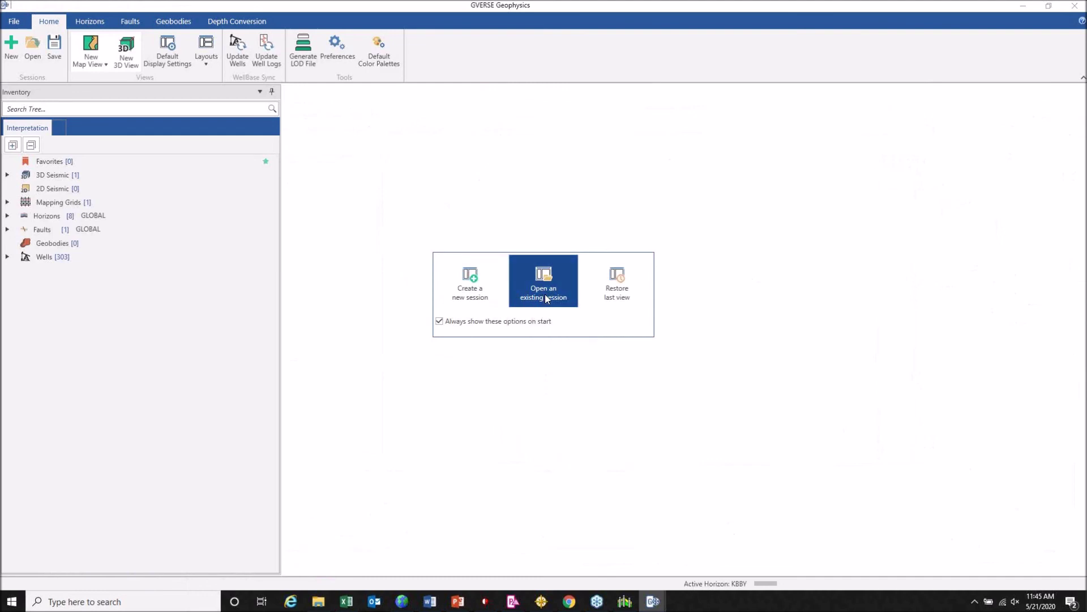
pyautogui.click(421, 182)
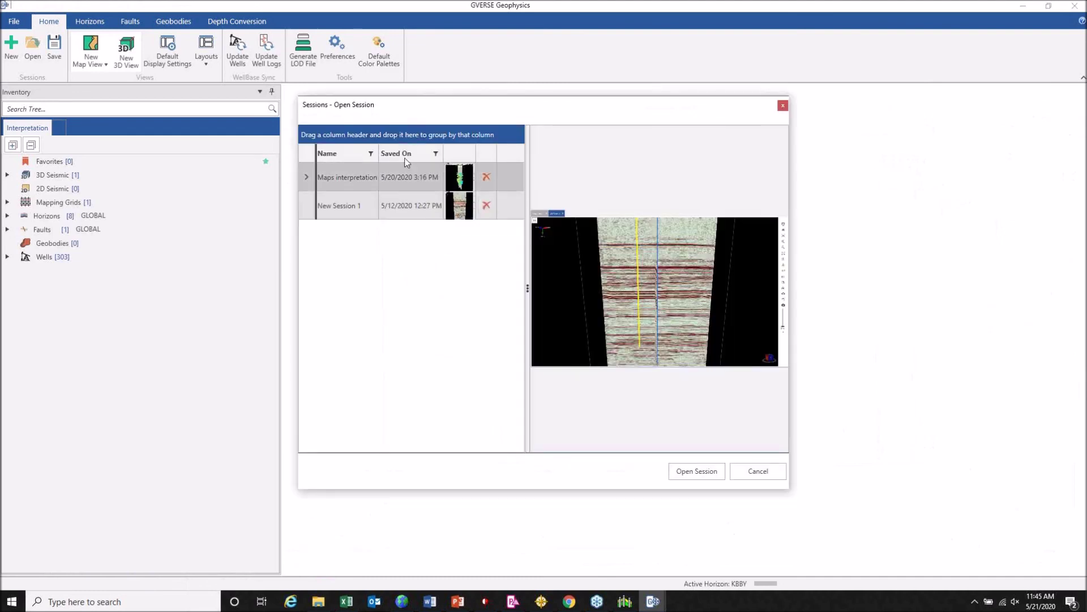
pyautogui.click(701, 469)
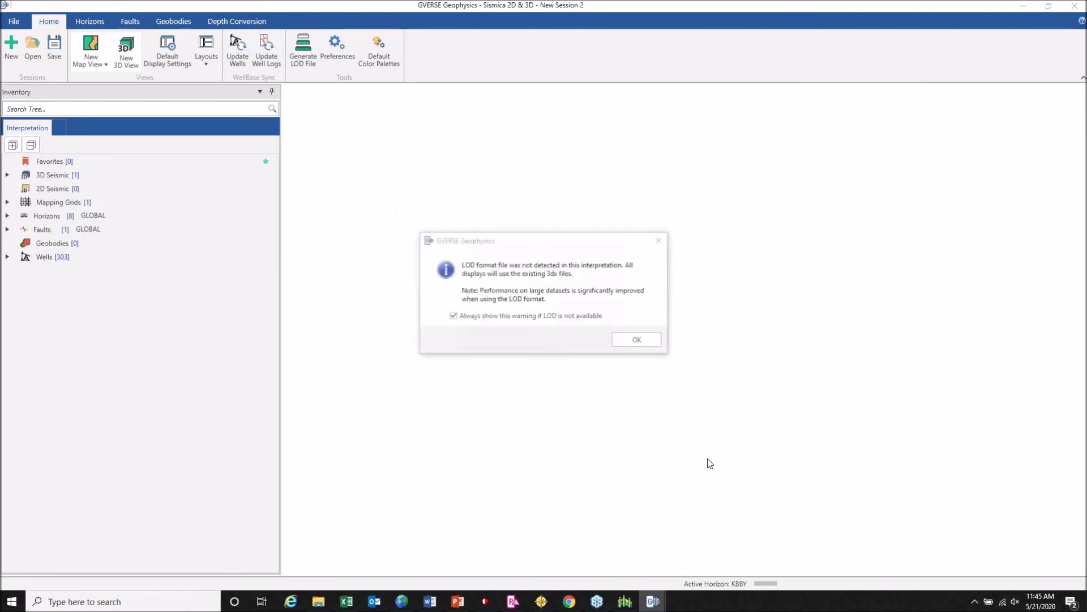
pyautogui.click(650, 341)
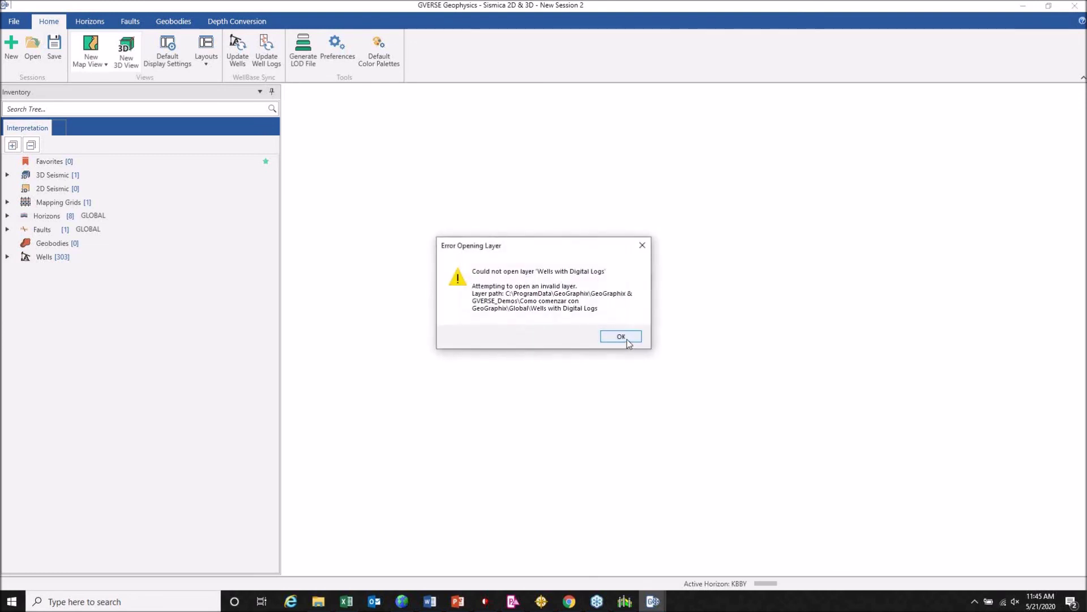
pyautogui.click(627, 339)
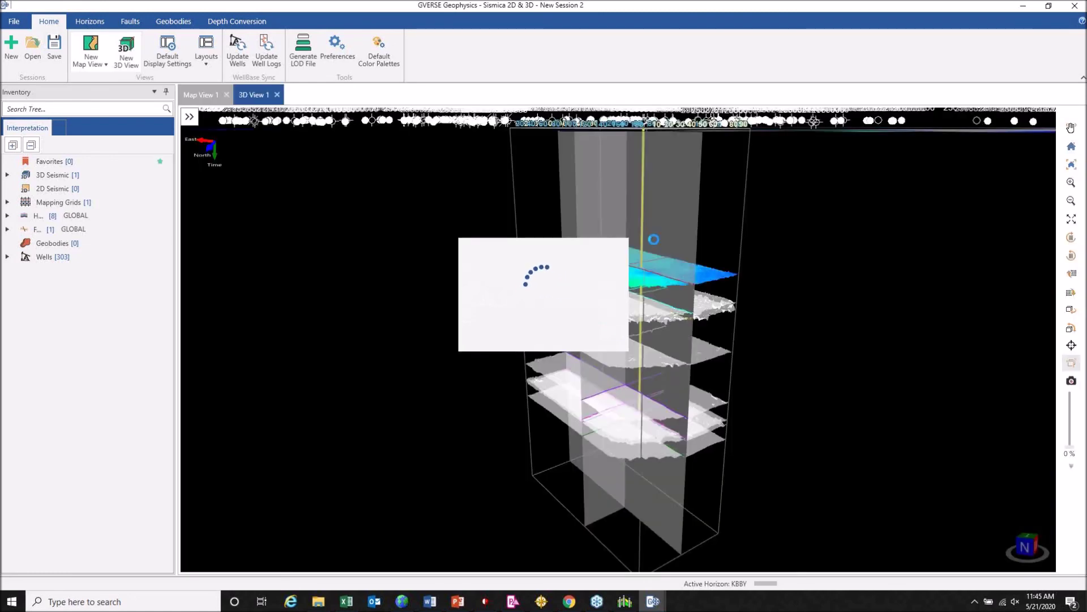
# - Adjust the 3D scene's map layers, removing the RDRV Production Graphs layer
pyautogui.scroll(5, 656, 244)
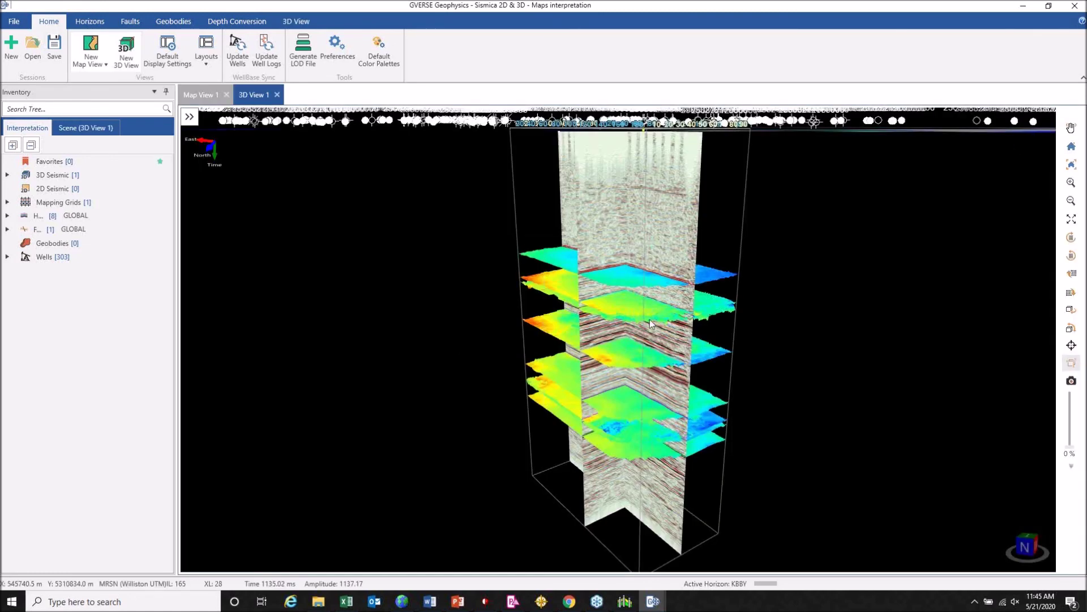
pyautogui.scroll(-8, 661, 307)
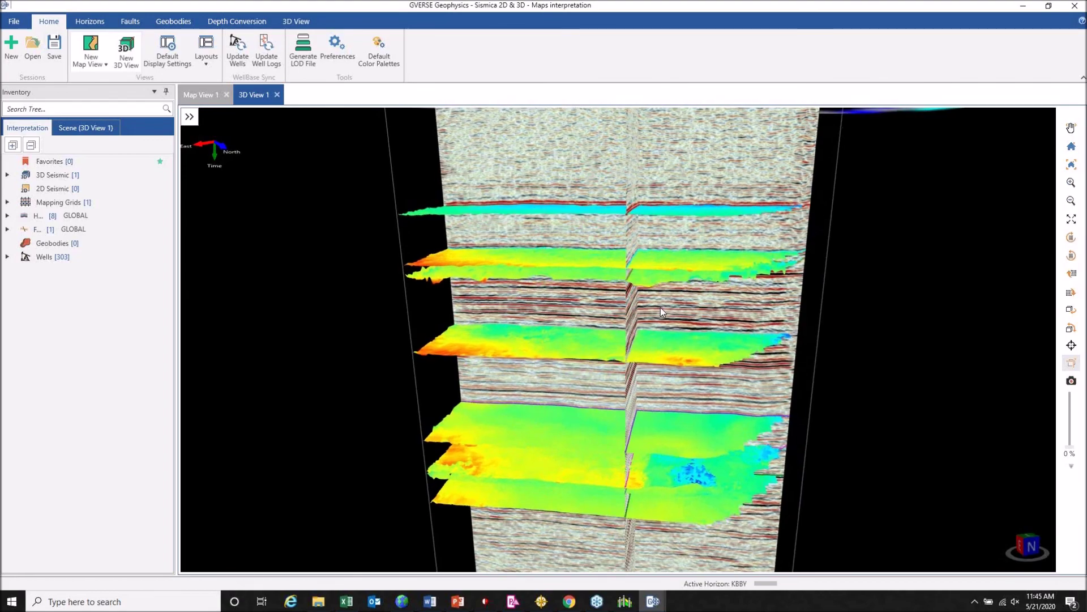
pyautogui.moveTo(644, 324); pyautogui.dragTo(664, 306)
pyautogui.scroll(5, 664, 306)
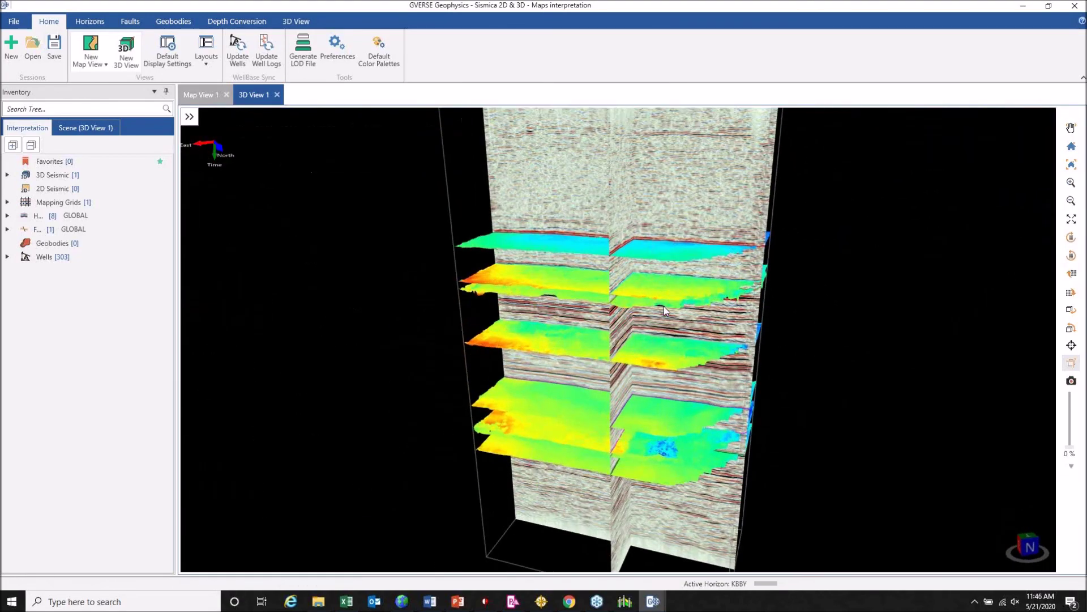
pyautogui.moveTo(685, 233); pyautogui.dragTo(712, 291)
pyautogui.scroll(-5, 769, 277)
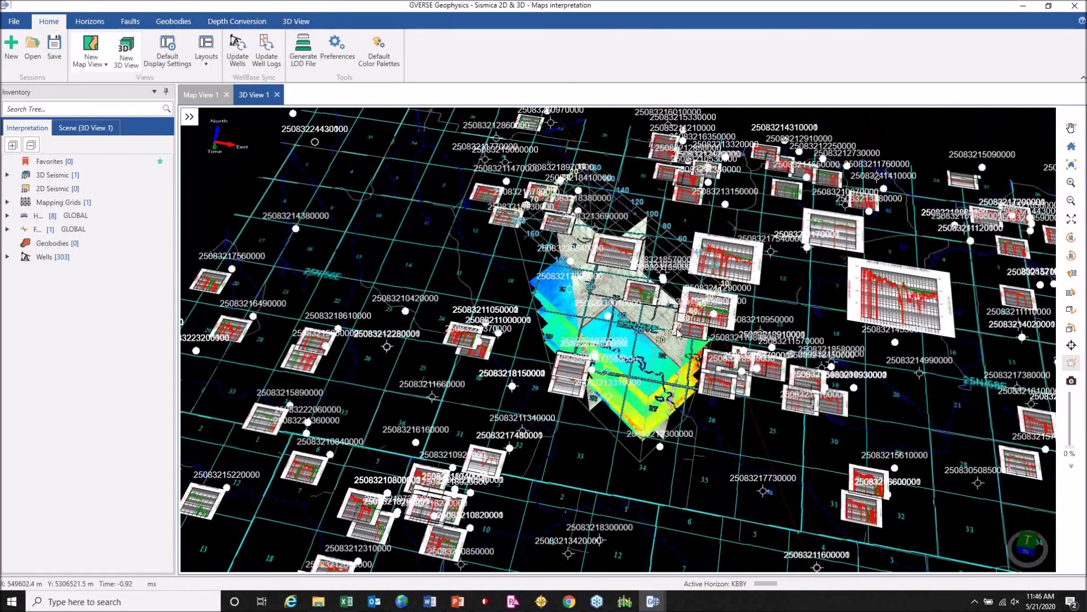
pyautogui.click(296, 21)
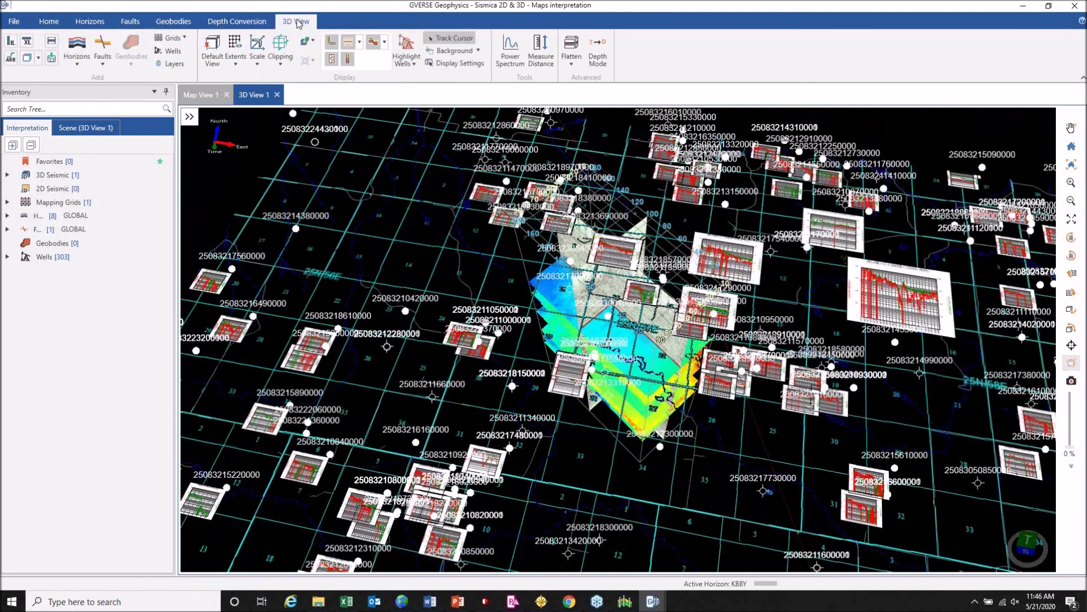
pyautogui.click(172, 64)
pyautogui.click(366, 139)
pyautogui.click(360, 150)
pyautogui.click(383, 128)
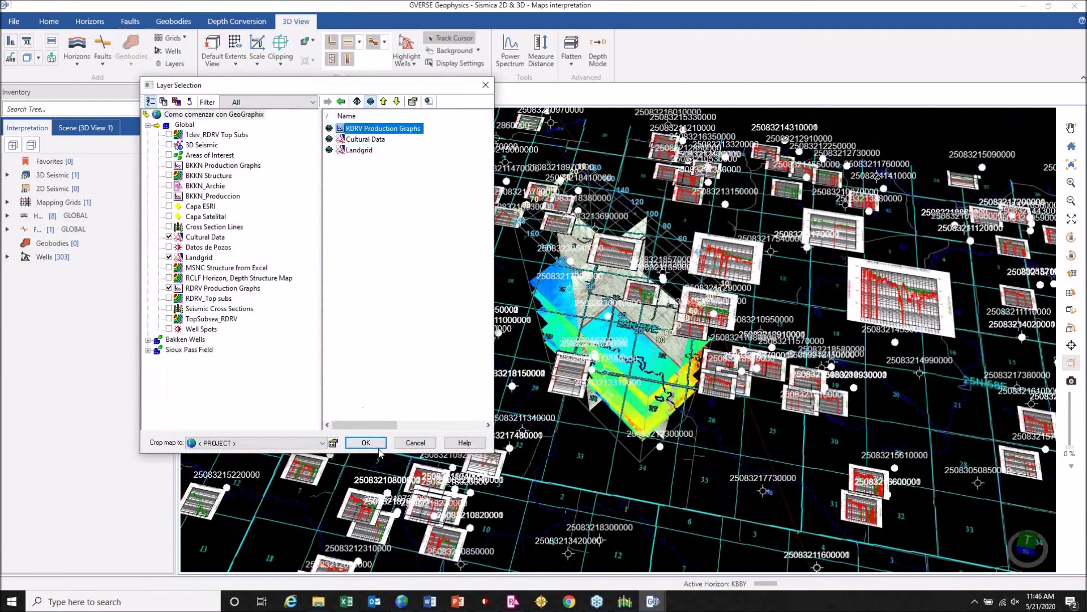
pyautogui.click(376, 445)
# - Place an inline section fixed at inline 55 into 3D View 1
pyautogui.moveTo(624, 402); pyautogui.dragTo(621, 378)
pyautogui.scroll(10, 621, 375)
pyautogui.moveTo(707, 309); pyautogui.dragTo(566, 295)
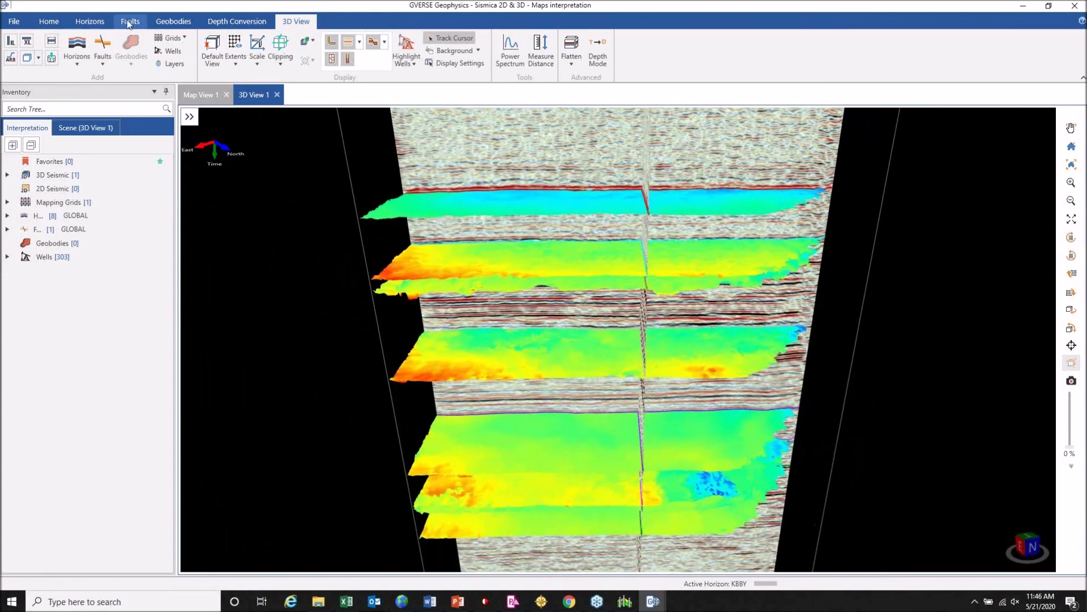
pyautogui.click(9, 43)
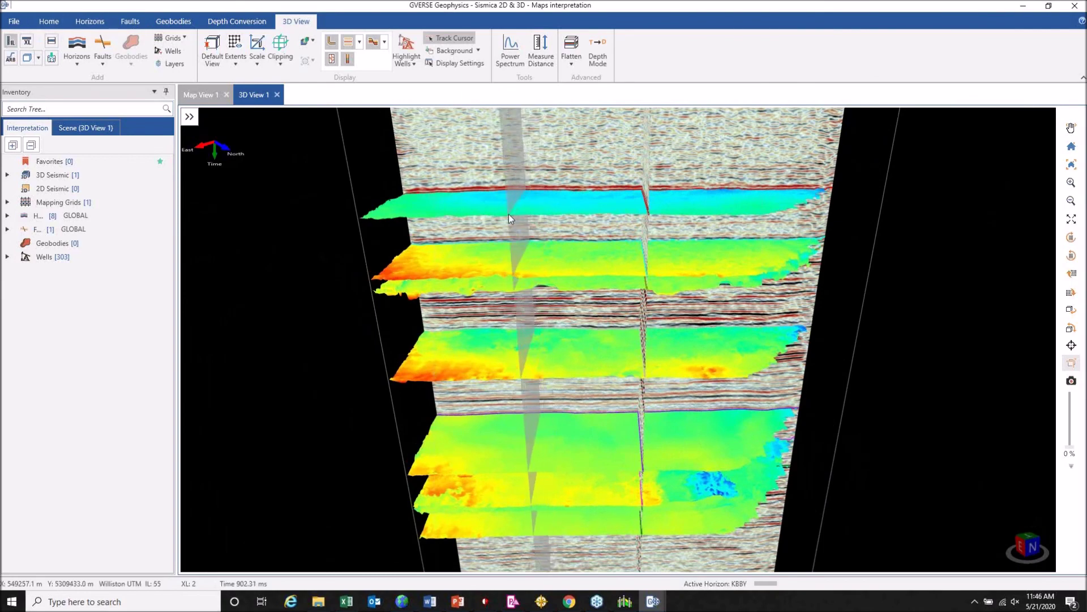
pyautogui.click(509, 214)
pyautogui.moveTo(567, 219)
pyautogui.mouseDown()
pyautogui.moveTo(540, 226)
pyautogui.moveTo(556, 233)
pyautogui.moveTo(568, 217)
pyautogui.mouseUp()
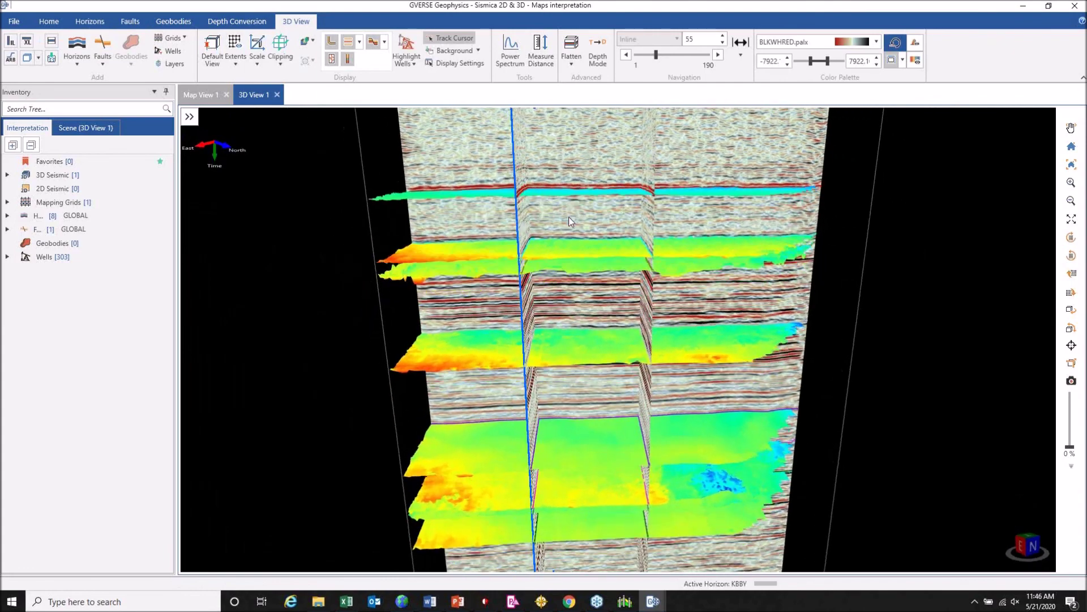
# - Hide all horizon surfaces in the Scene (3D View 1) inventory, then return to Interpretation
pyautogui.click(85, 129)
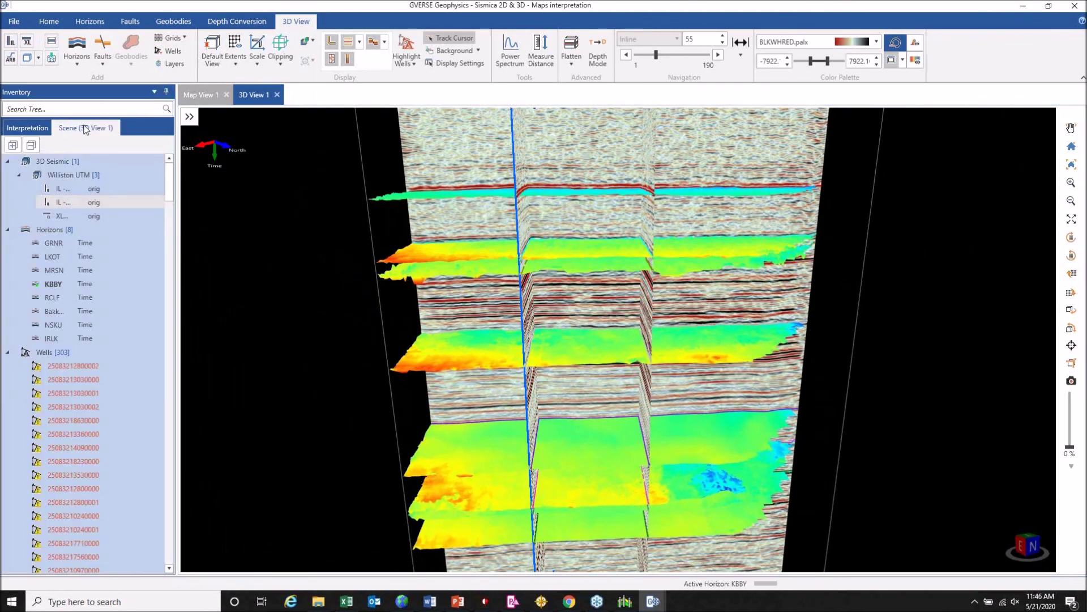
pyautogui.click(5, 355)
pyautogui.click(147, 229)
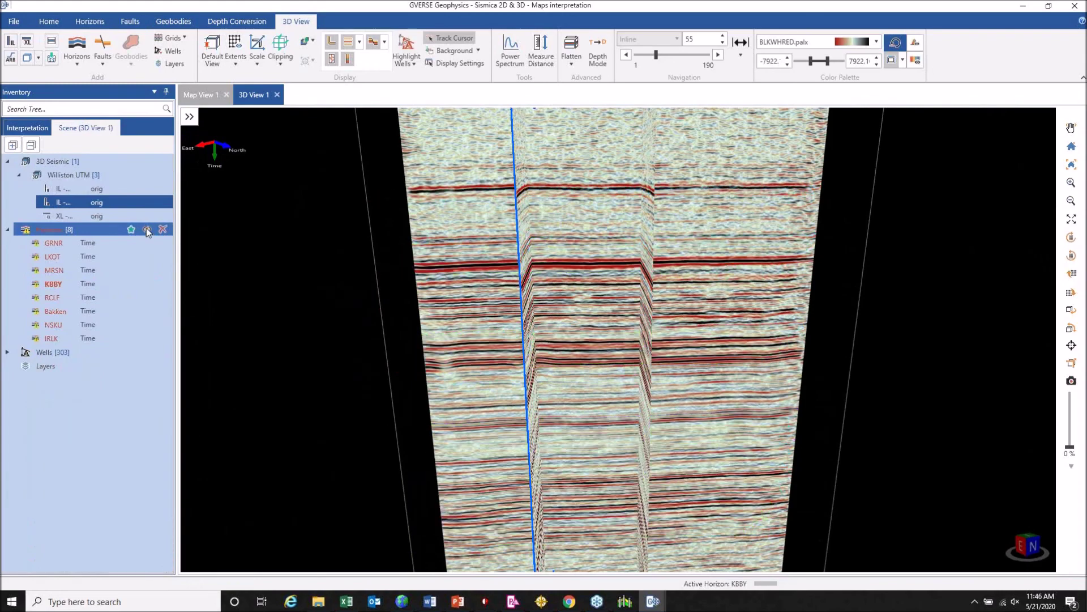
pyautogui.click(38, 129)
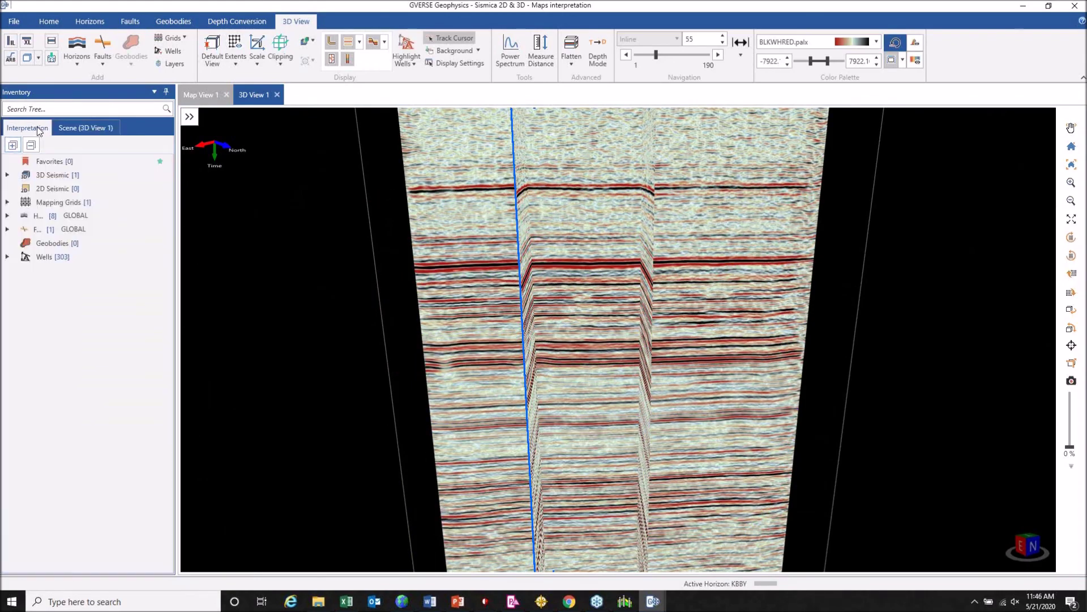
pyautogui.click(97, 21)
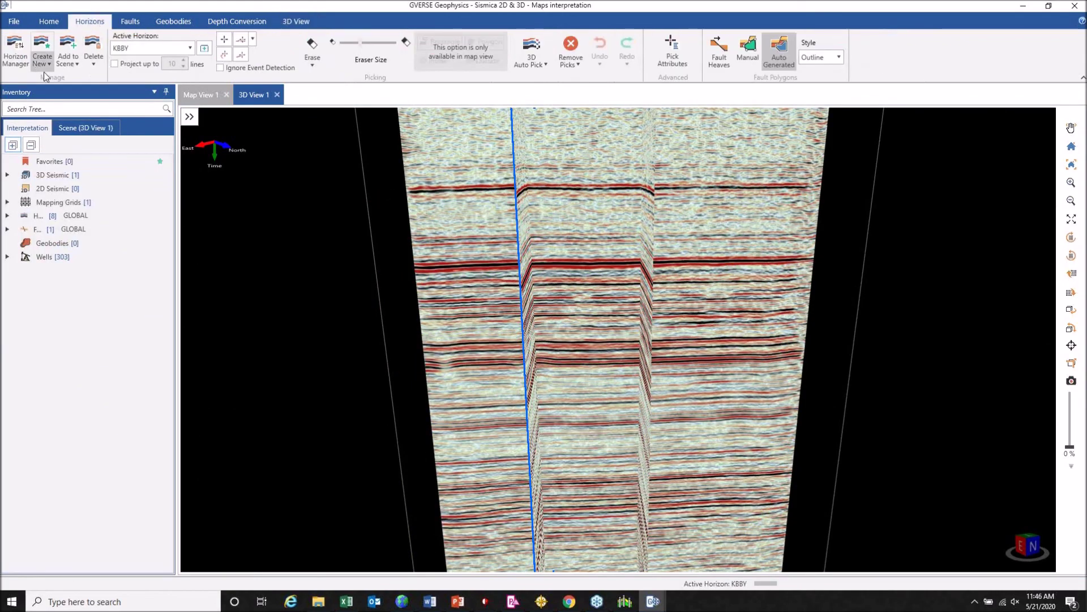
# - Start a new horizon, enter its name and set its usage to Depth Conversion
pyautogui.click(42, 56)
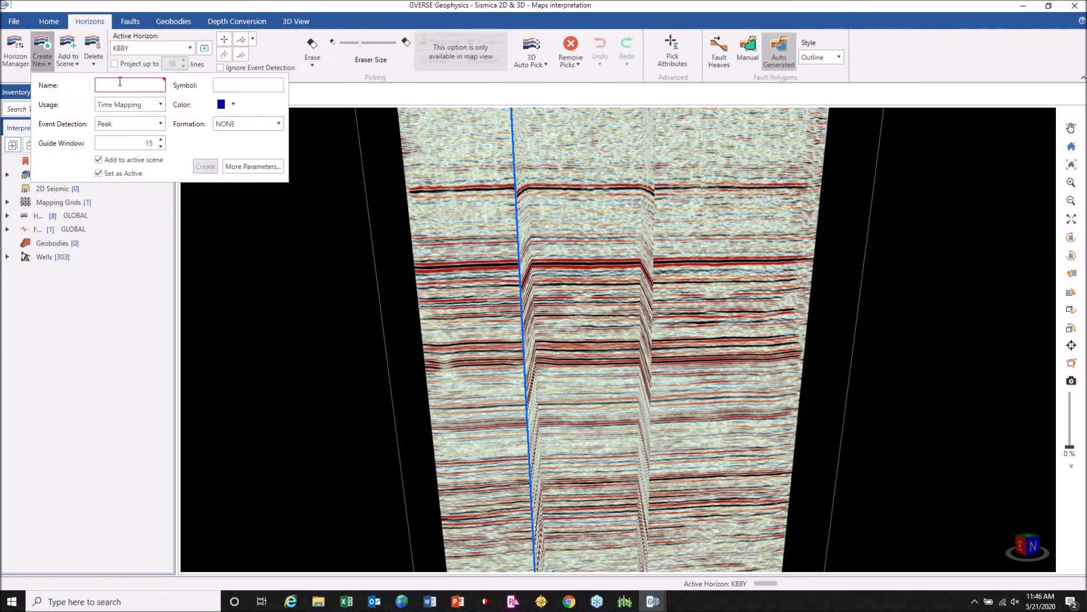
pyautogui.write('Carlos')
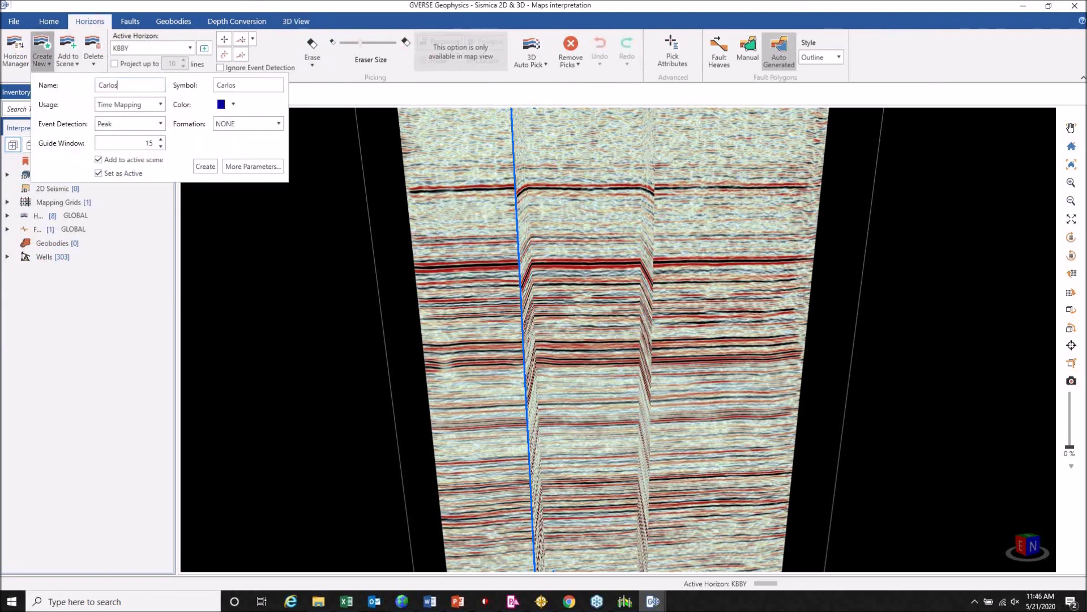
pyautogui.press('Tab')
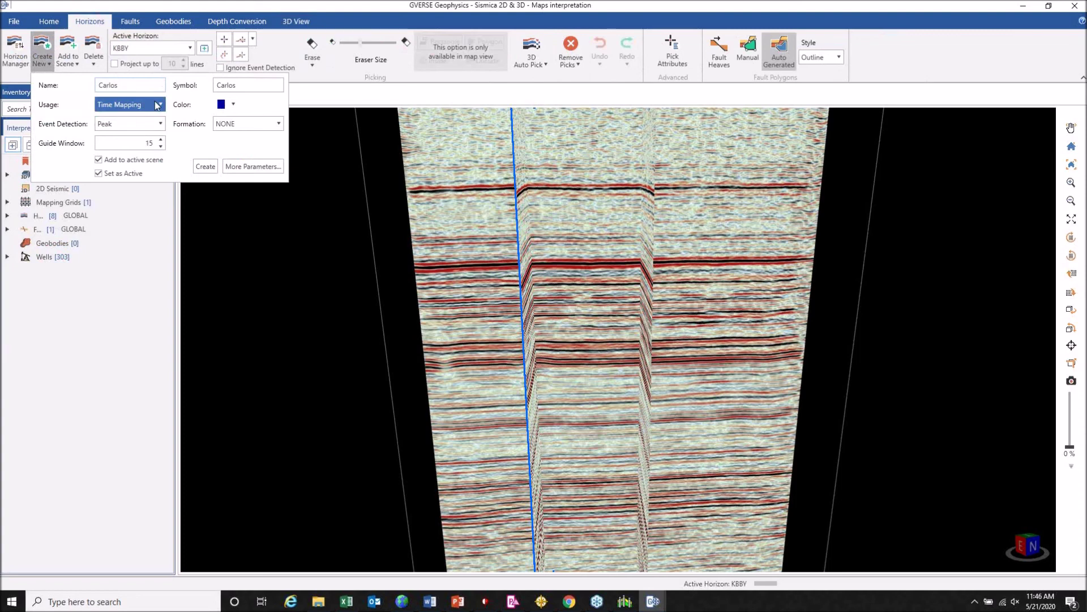
pyautogui.click(157, 105)
pyautogui.click(157, 106)
pyautogui.click(158, 106)
pyautogui.click(140, 135)
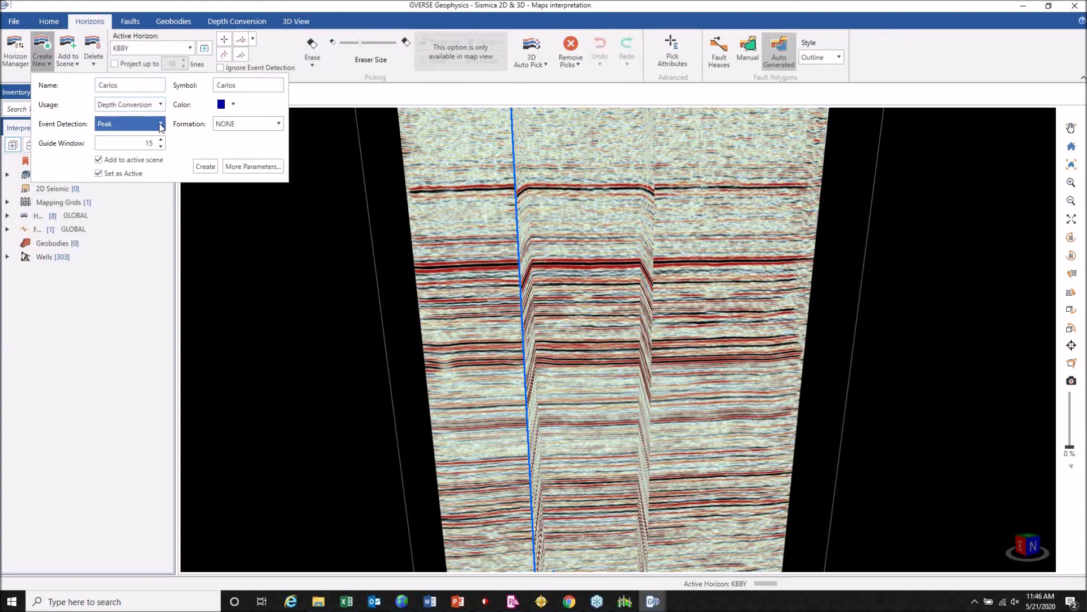
# - Keep Peak event detection, colour the horizon pink, leave Formation NONE, and create it
pyautogui.click(161, 125)
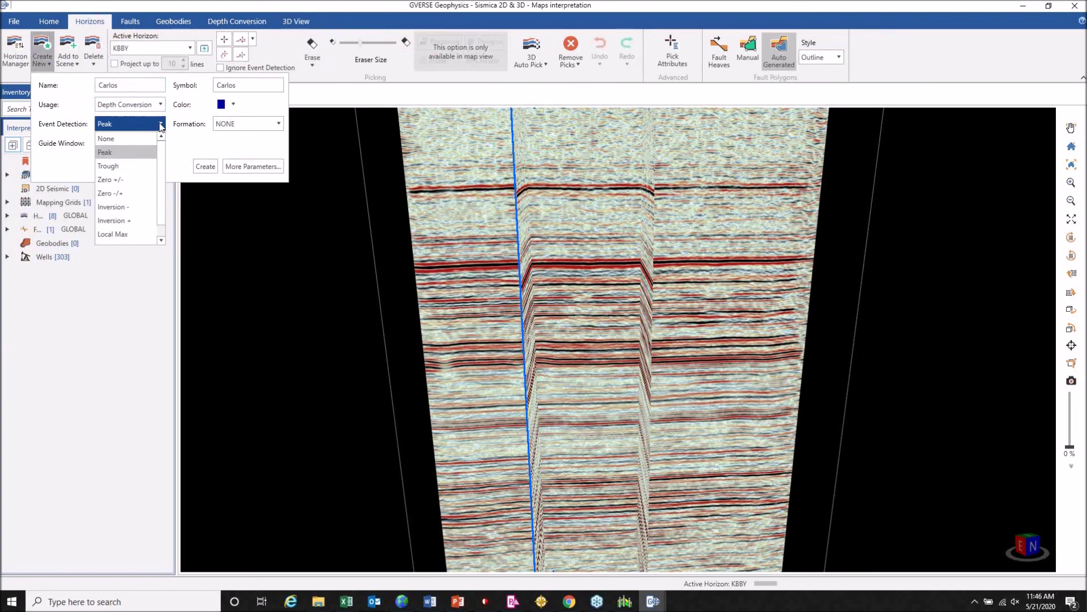
pyautogui.click(160, 125)
pyautogui.click(233, 104)
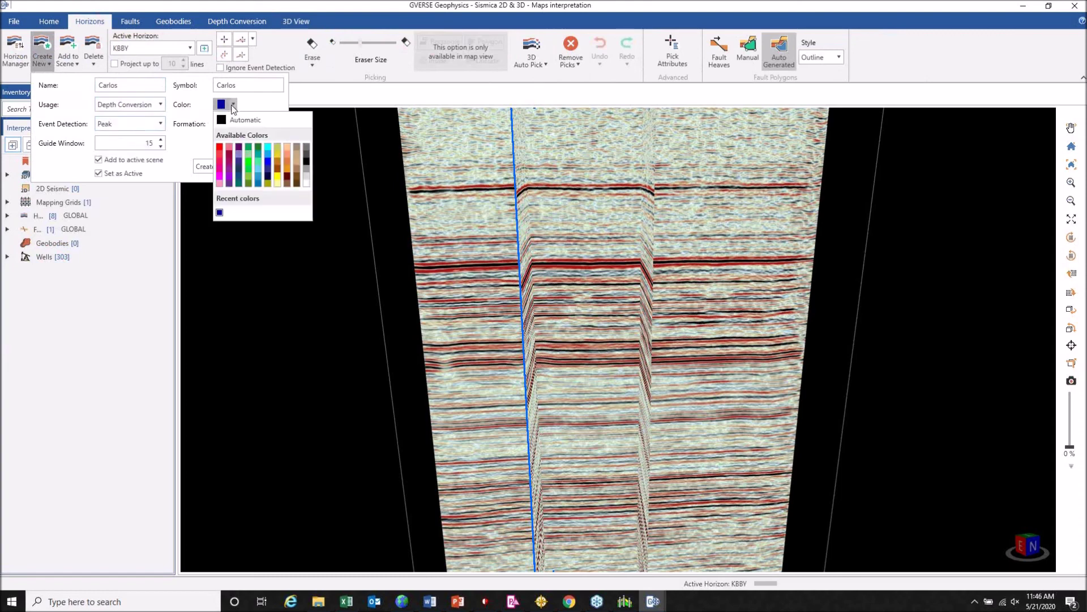
pyautogui.click(221, 169)
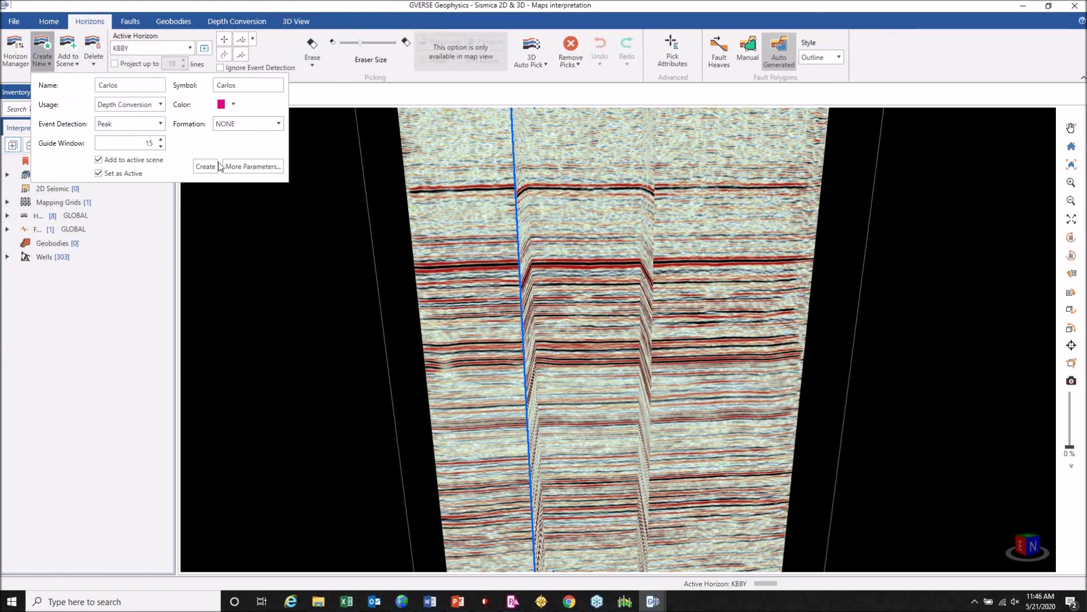
pyautogui.click(270, 130)
pyautogui.click(270, 129)
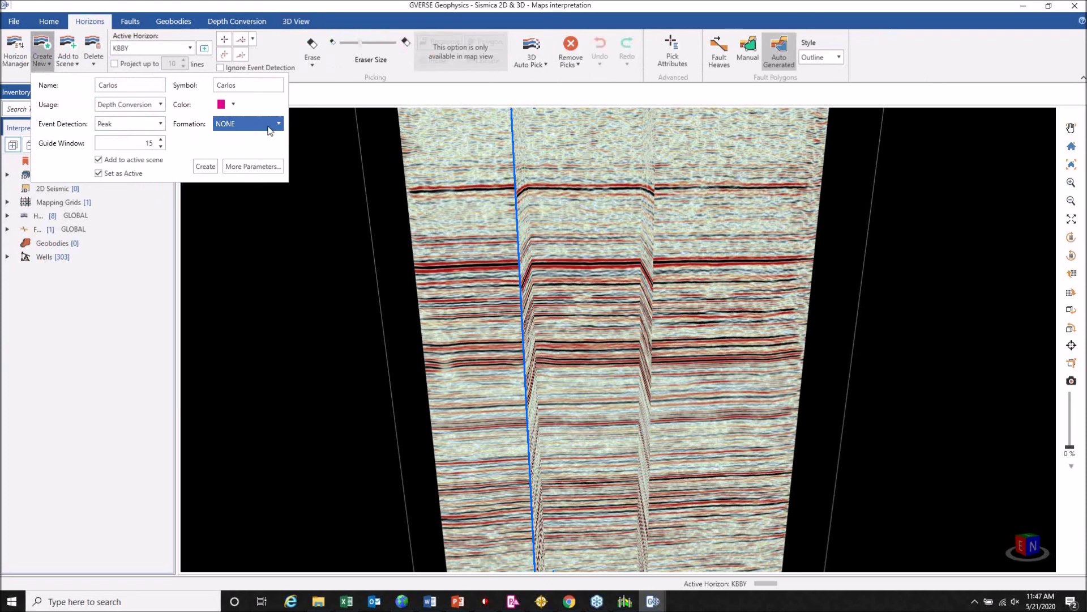
pyautogui.click(206, 166)
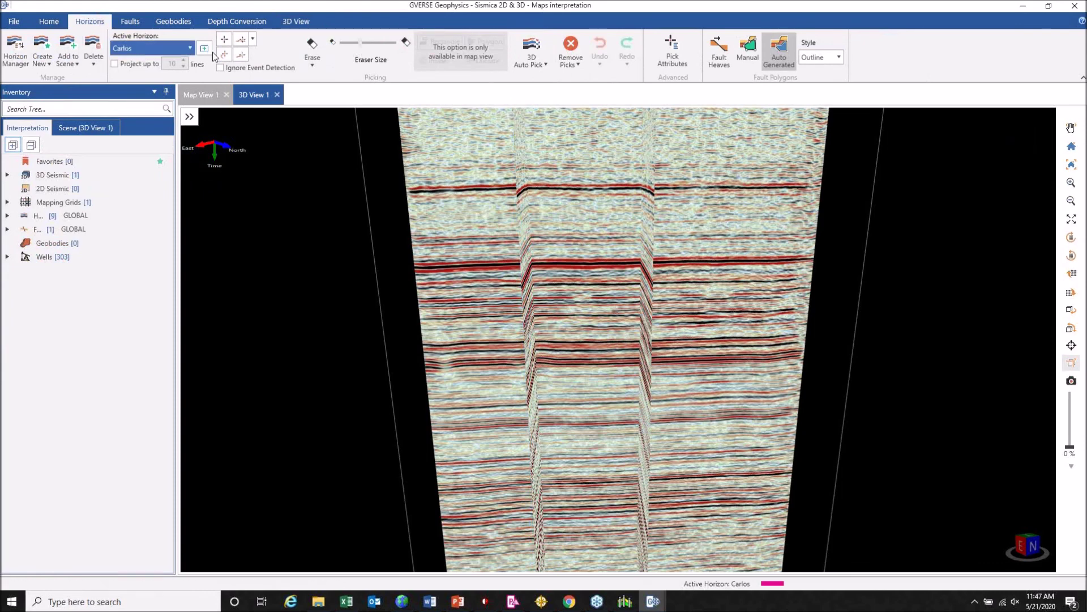
# - Turn on 2D auto-picking and pick the upper reflector on the inline and five successive lines
pyautogui.click(253, 40)
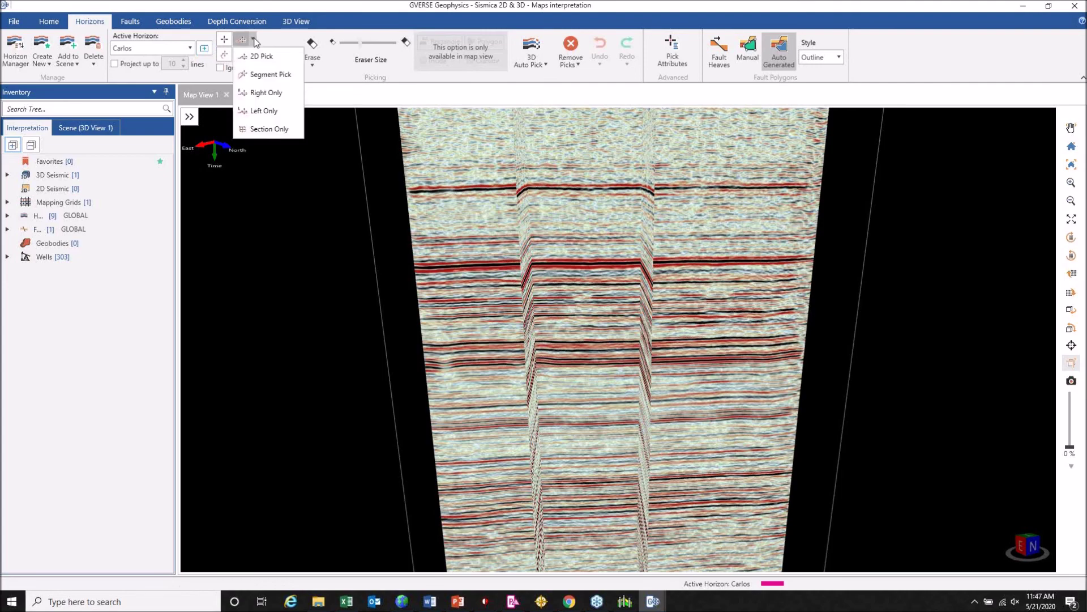
pyautogui.click(254, 41)
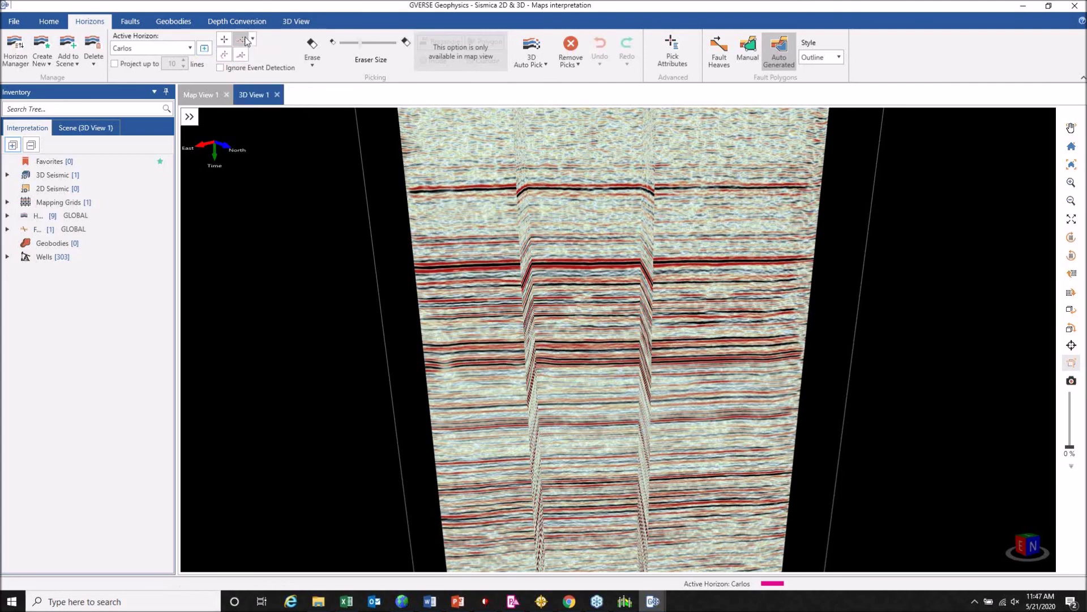
pyautogui.click(246, 40)
pyautogui.scroll(5, 553, 269)
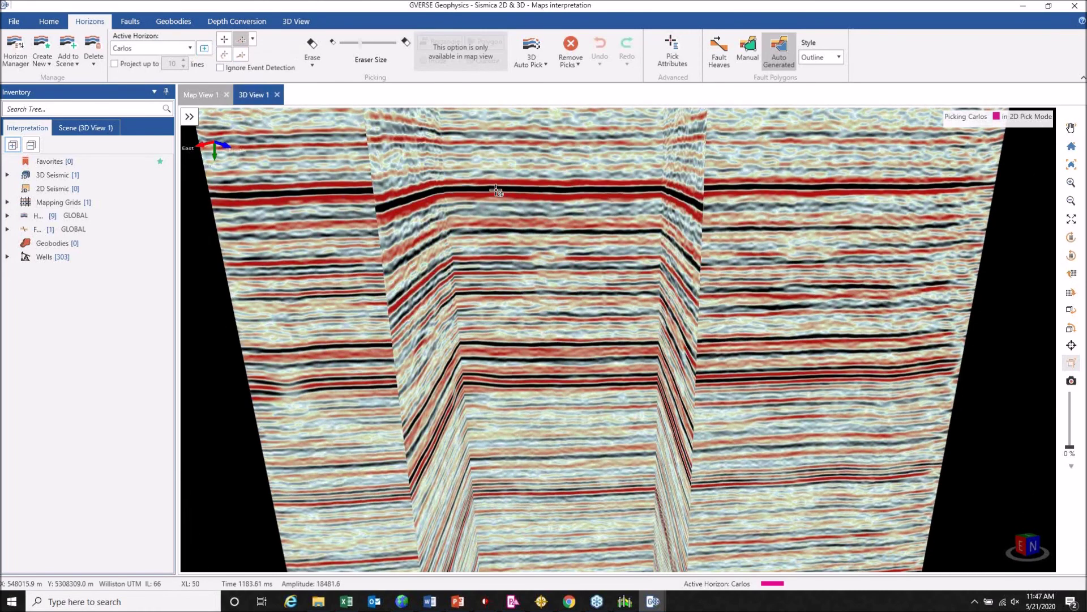
pyautogui.click(496, 191)
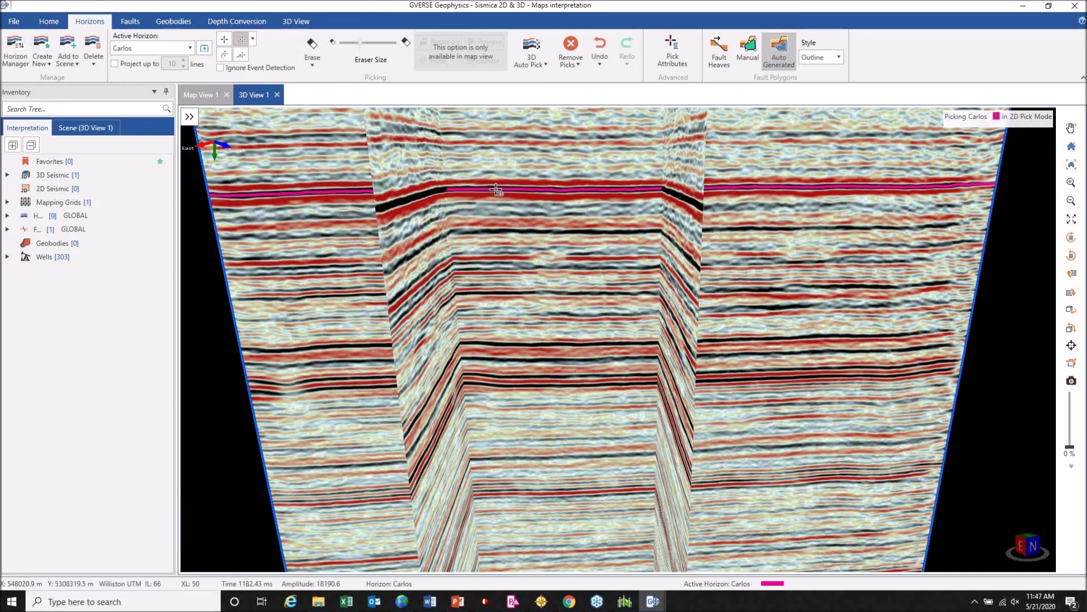
pyautogui.press('Left')
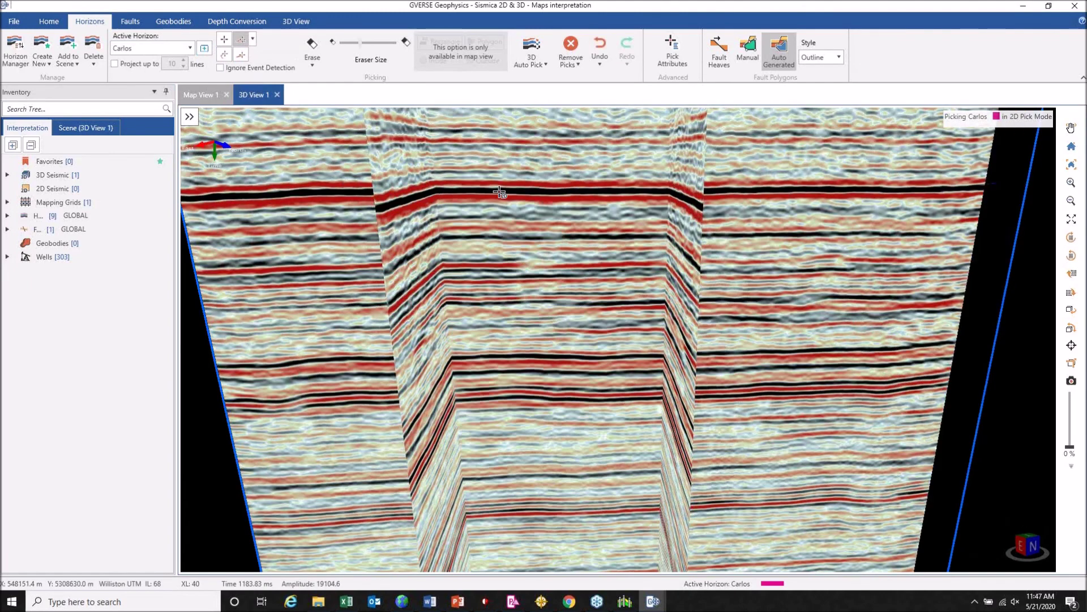
pyautogui.click(499, 193)
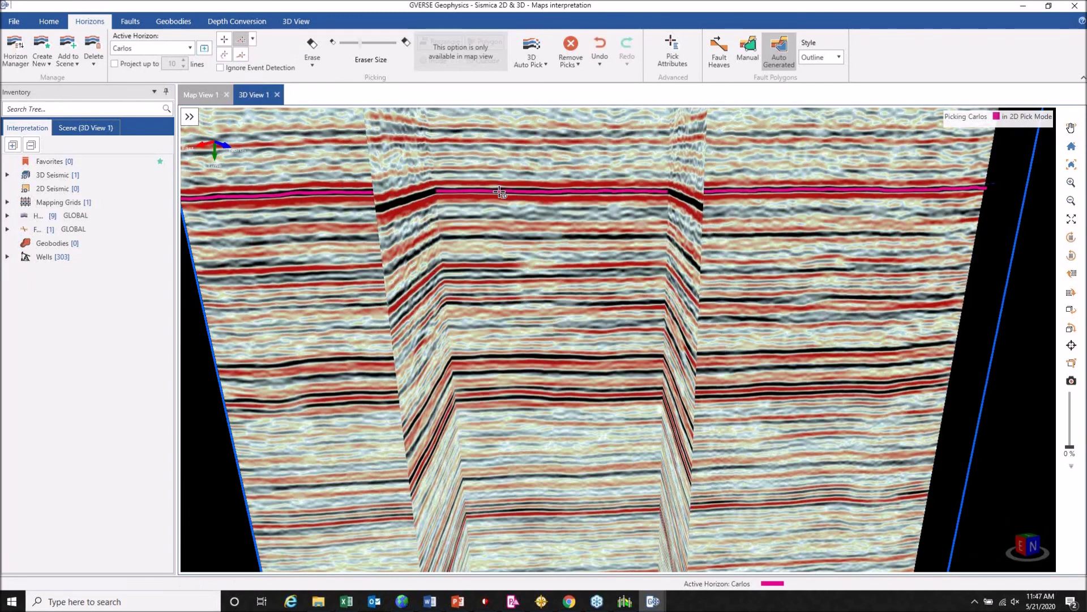
pyautogui.press('Left')
pyautogui.click(500, 193)
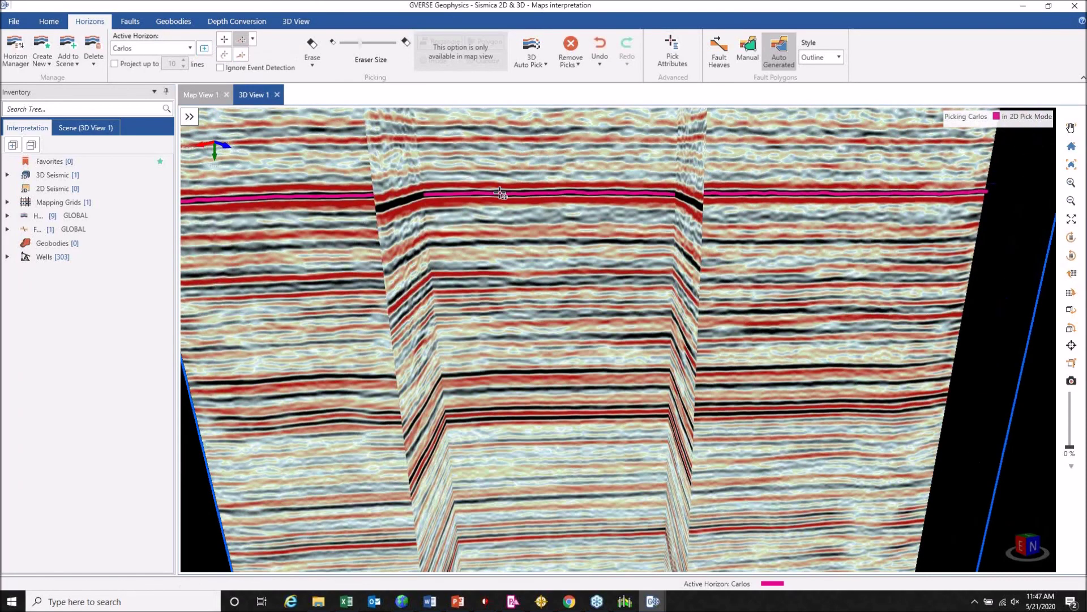
pyautogui.press('Left')
pyautogui.click(502, 199)
pyautogui.press('Left')
pyautogui.click(504, 204)
pyautogui.press('Left')
pyautogui.press('Left')
pyautogui.click(507, 206)
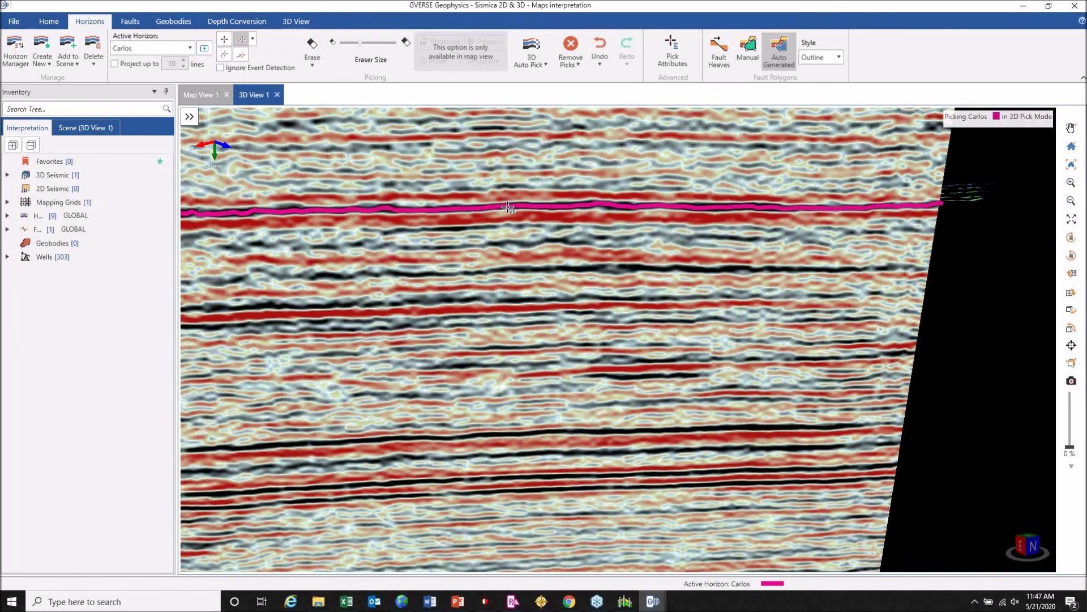
# - Step back through the lines and add more reflector picks on further sections from tilted views
pyautogui.press('Right')
pyautogui.press('Right')
pyautogui.press('Right')
pyautogui.press('Right')
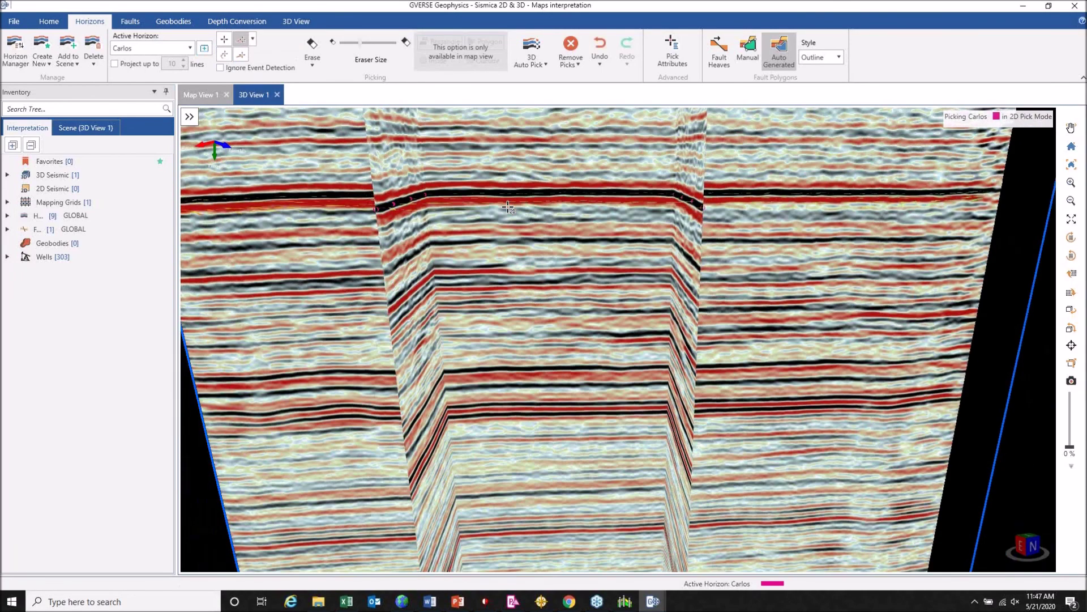
pyautogui.press('Right')
pyautogui.press('Right')
pyautogui.press('Right')
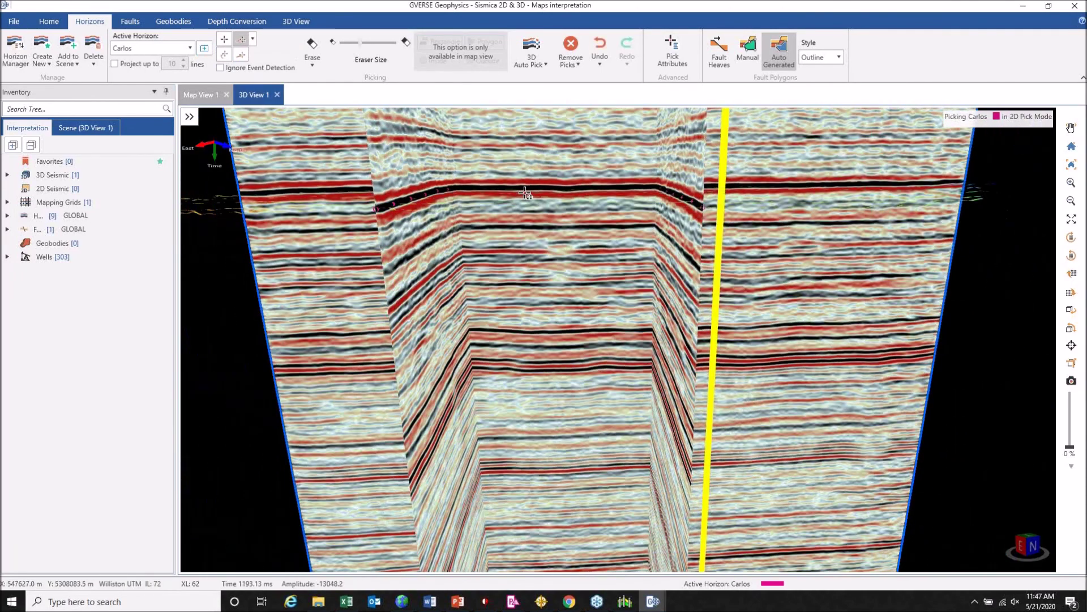
pyautogui.press('Right')
pyautogui.press('Right')
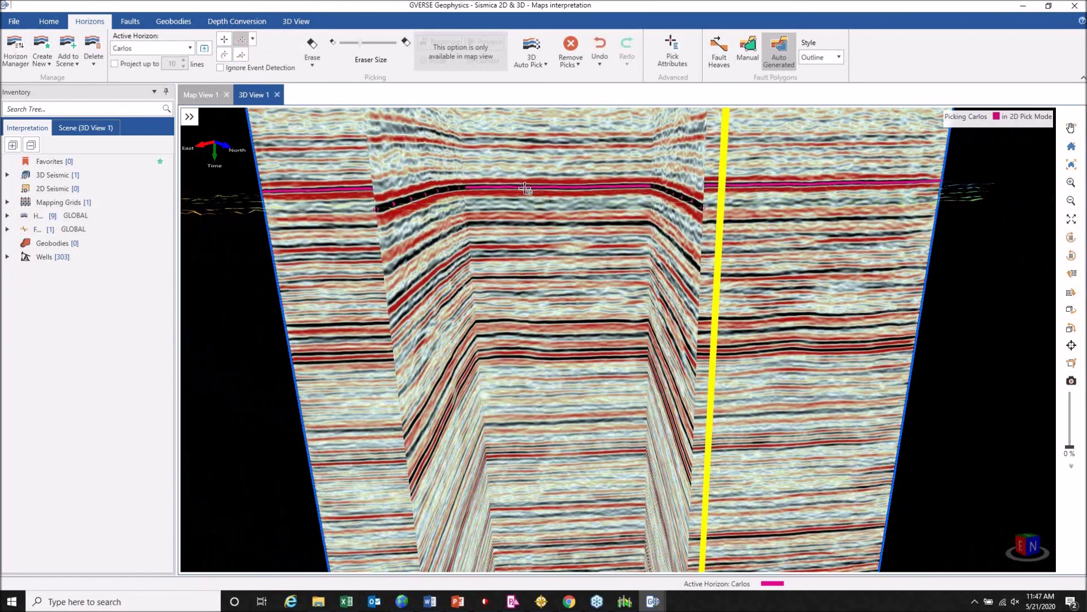
pyautogui.press('Right')
pyautogui.press('Right')
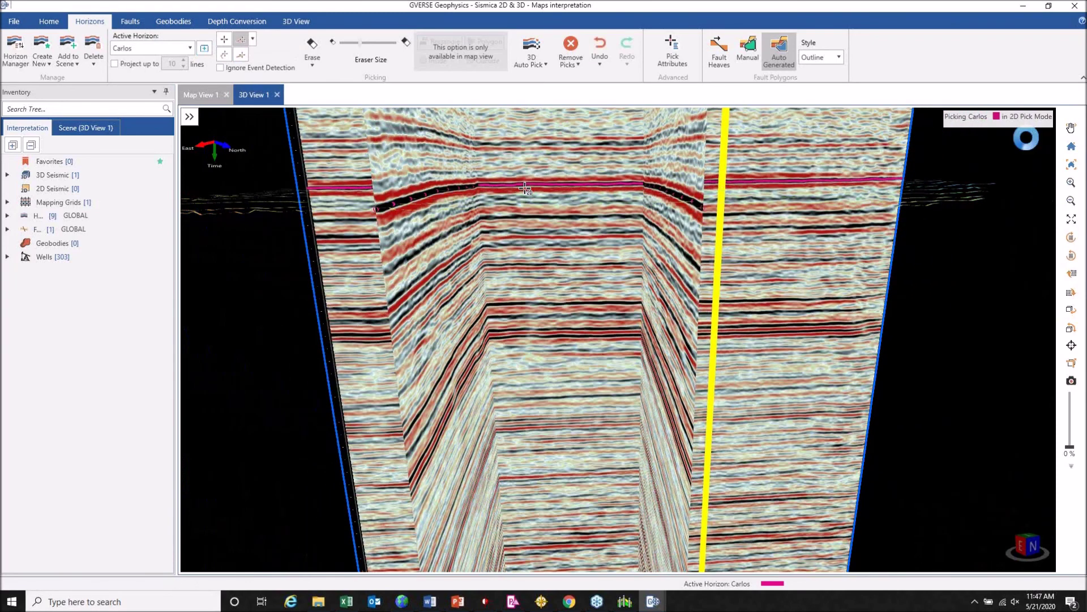
pyautogui.click(526, 187)
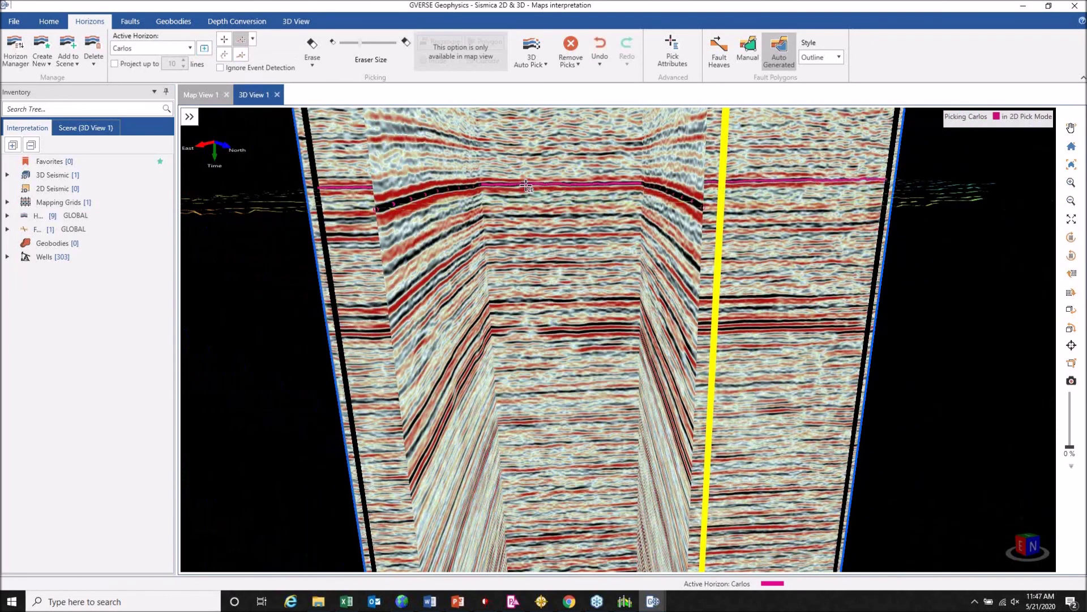
pyautogui.moveTo(598, 190); pyautogui.dragTo(623, 247)
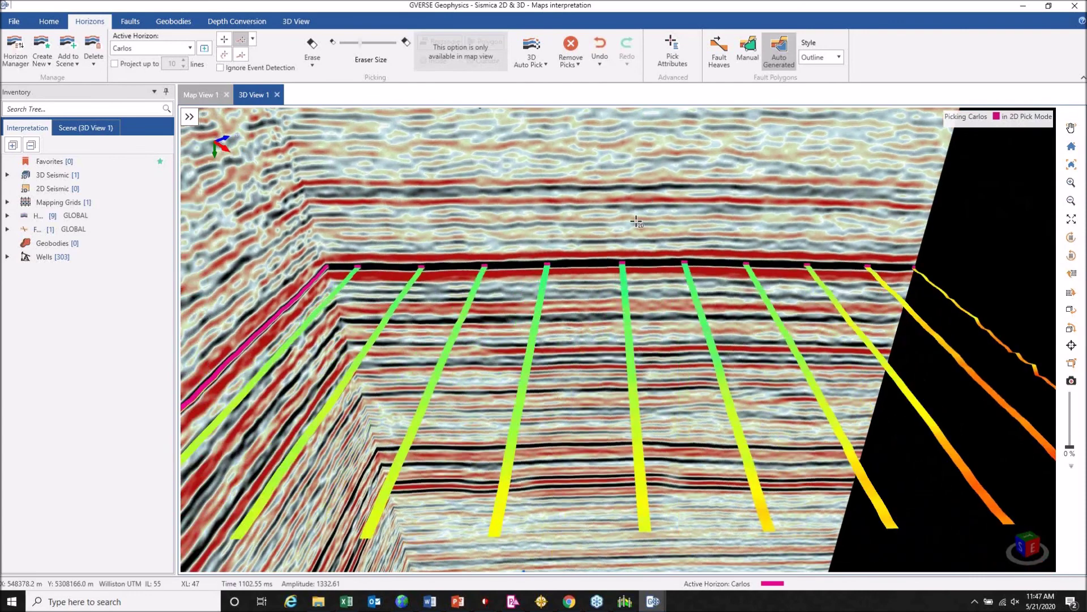
pyautogui.click(626, 265)
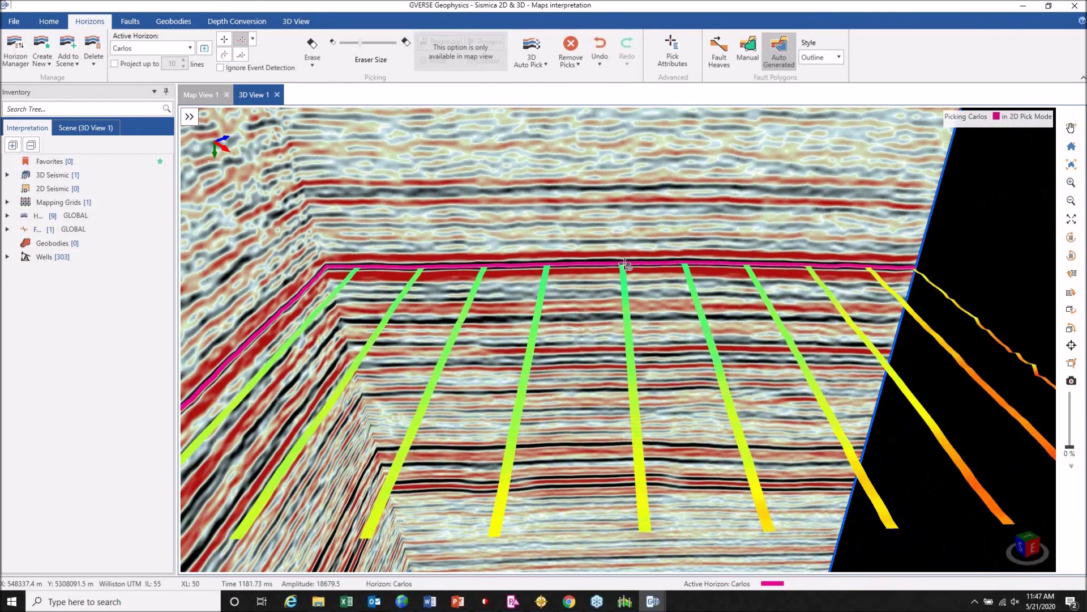
pyautogui.moveTo(625, 265); pyautogui.dragTo(608, 294)
pyautogui.click(649, 293)
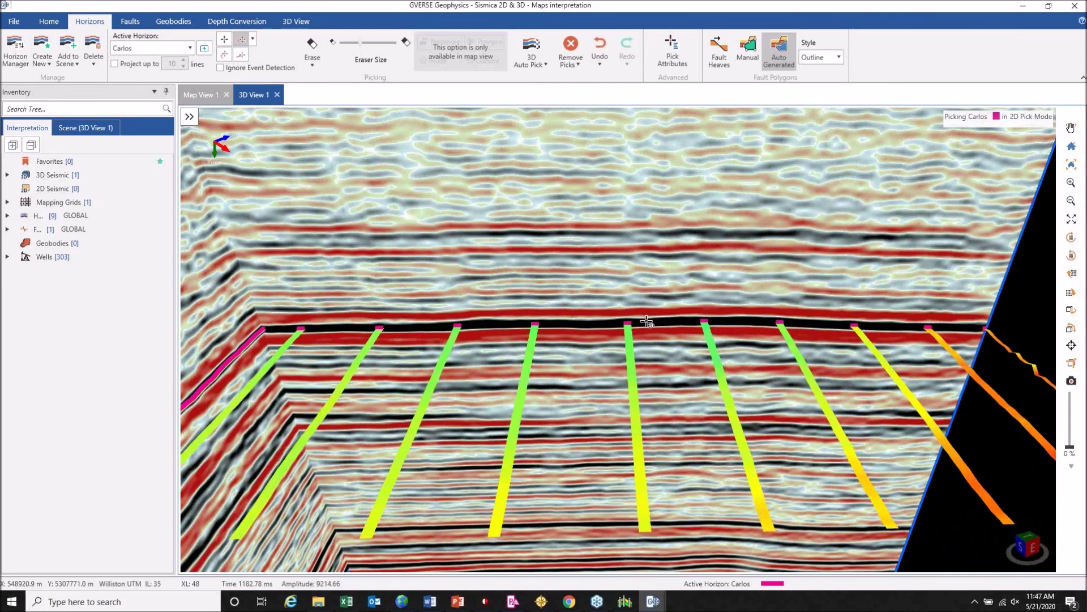
pyautogui.scroll(-3, 646, 323)
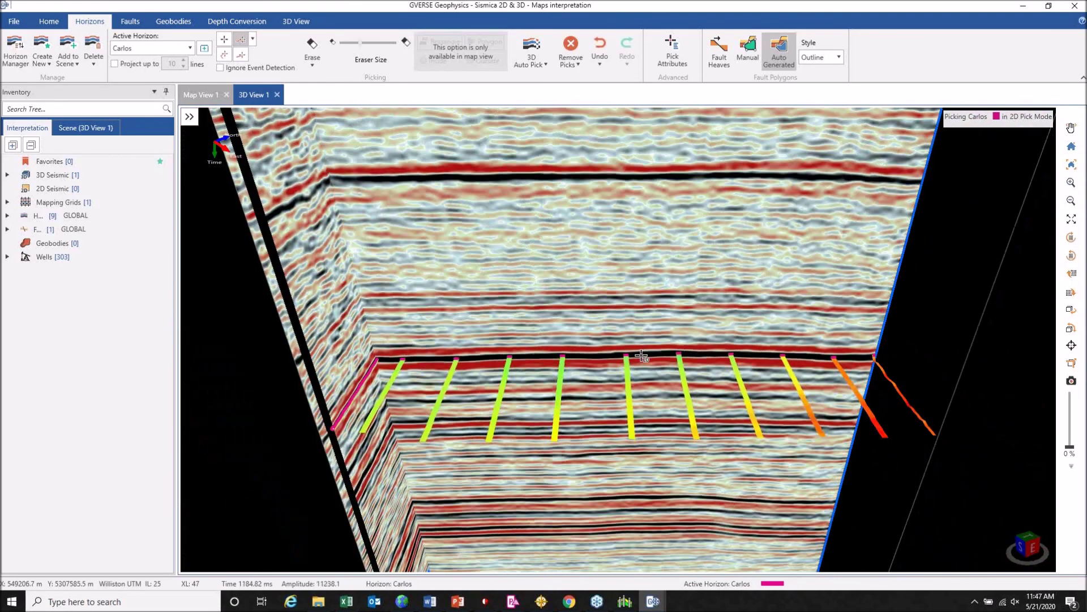
pyautogui.click(642, 355)
pyautogui.moveTo(641, 355); pyautogui.dragTo(625, 346)
# - Run 3D Auto Pick > Interpolate on the new horizon picks and orbit to inspect the surface
pyautogui.click(533, 56)
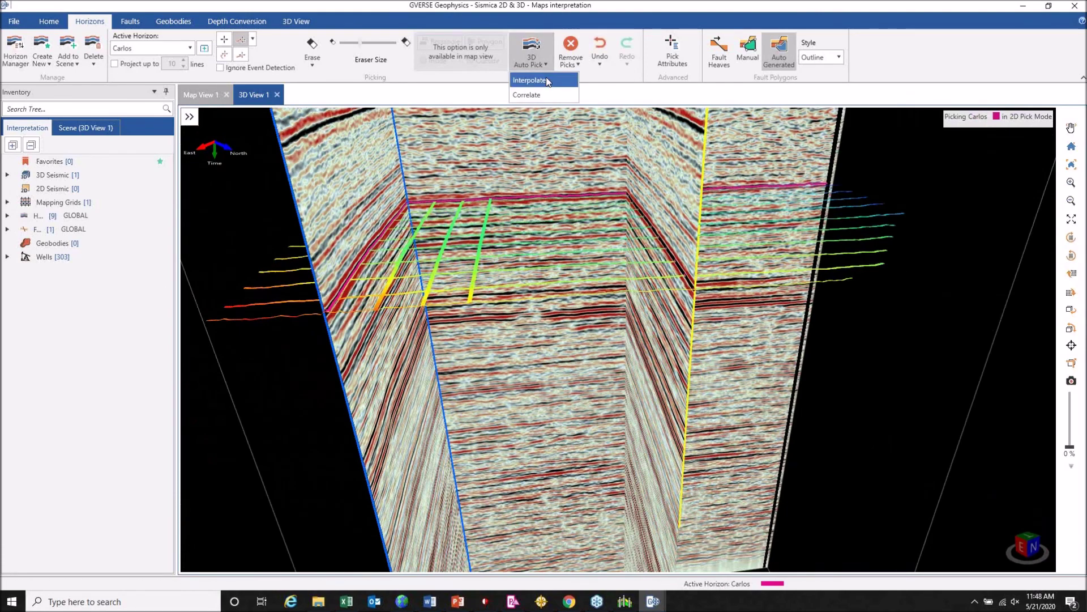
pyautogui.click(546, 79)
pyautogui.moveTo(582, 196)
pyautogui.mouseDown()
pyautogui.moveTo(582, 230)
pyautogui.moveTo(597, 219)
pyautogui.moveTo(588, 202)
pyautogui.moveTo(583, 214)
pyautogui.moveTo(602, 214)
pyautogui.moveTo(585, 207)
pyautogui.mouseUp()
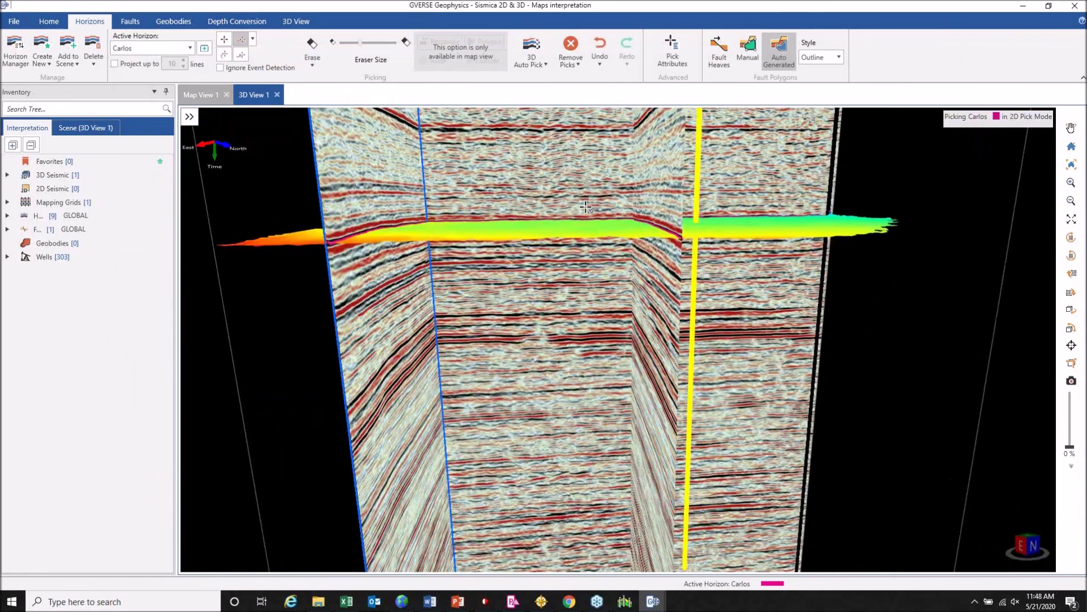
pyautogui.moveTo(587, 209); pyautogui.dragTo(582, 214)
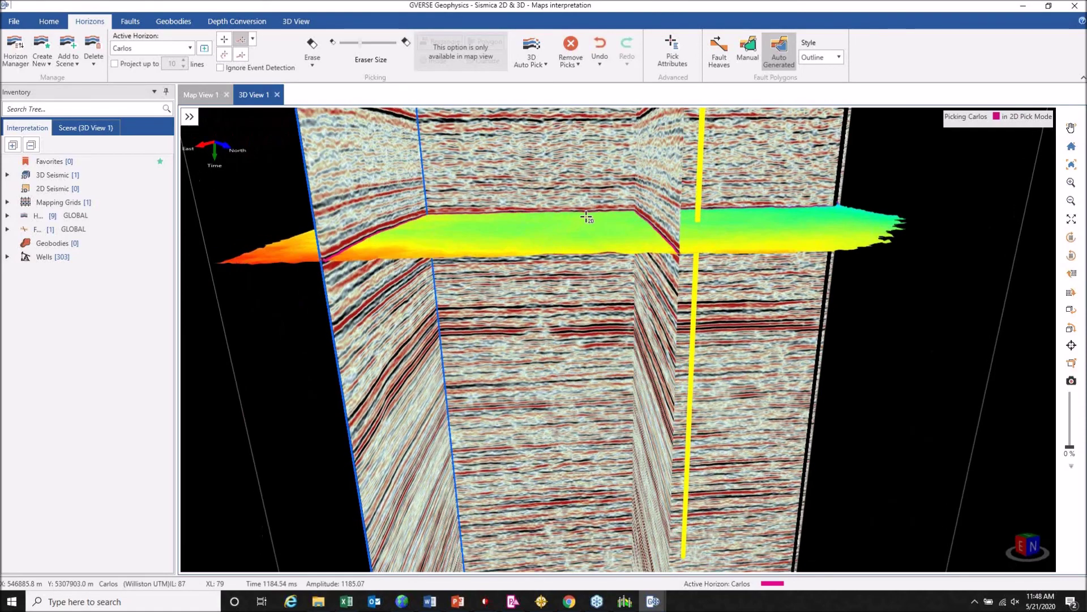
pyautogui.click(130, 21)
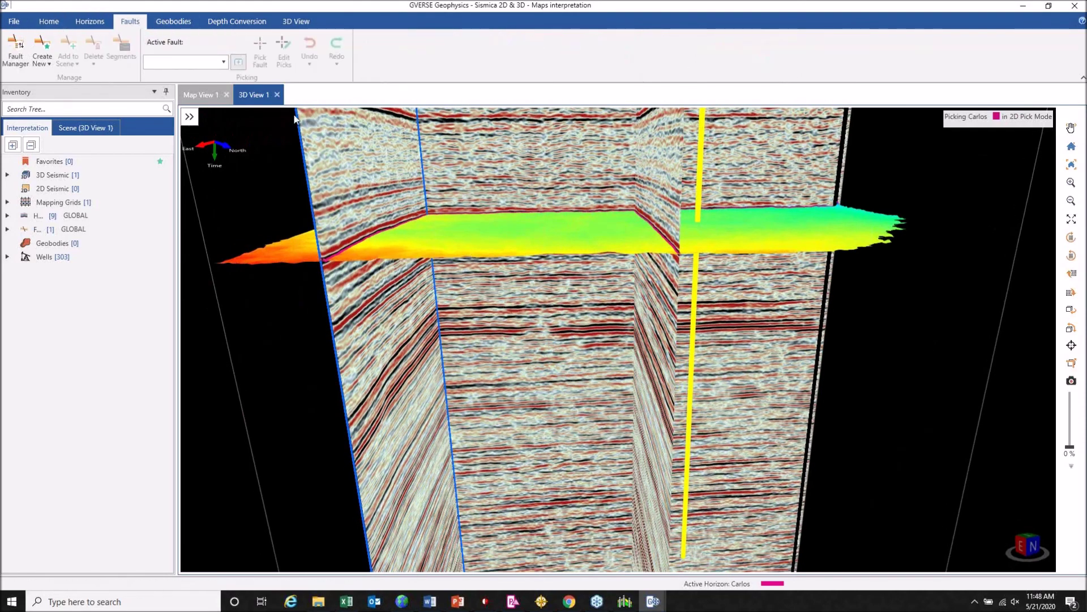
pyautogui.click(167, 21)
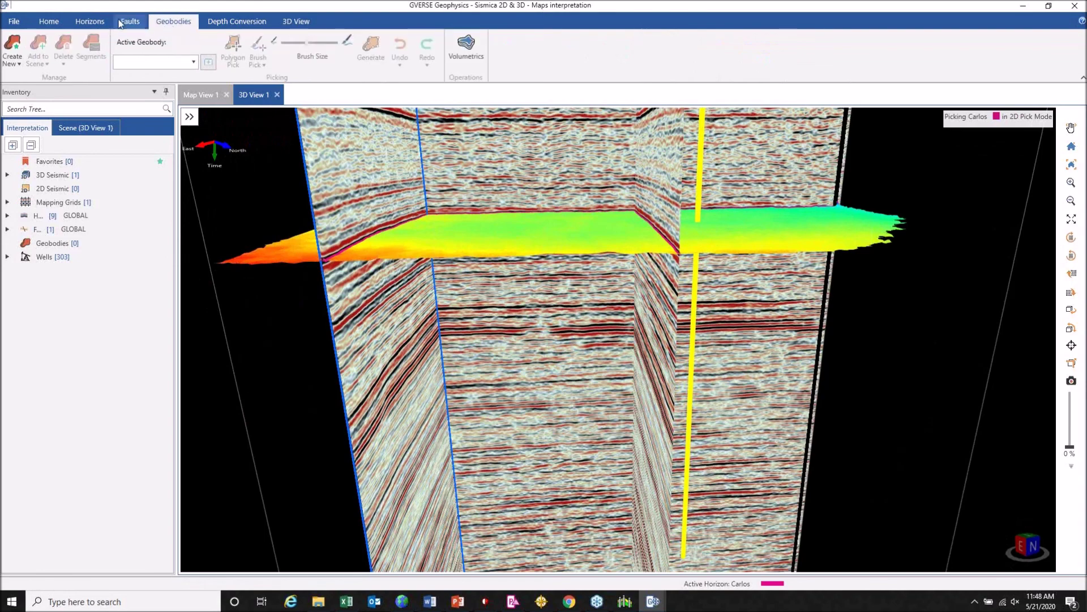
pyautogui.click(56, 22)
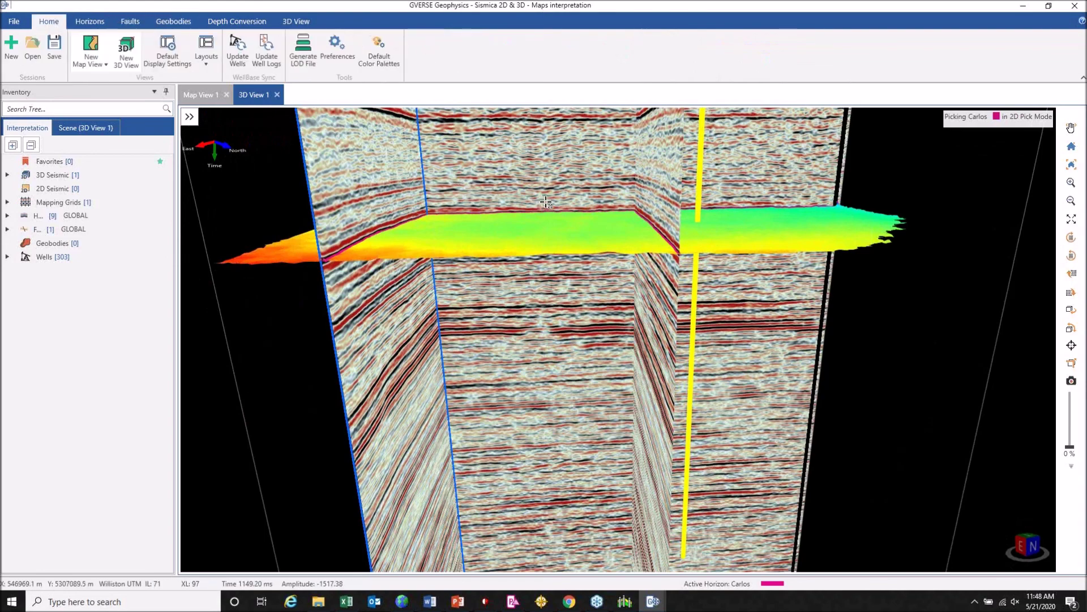
# - Bring the map window forward, maximize it and start a Layers > Horizon Surface isomap layer
pyautogui.click(653, 601)
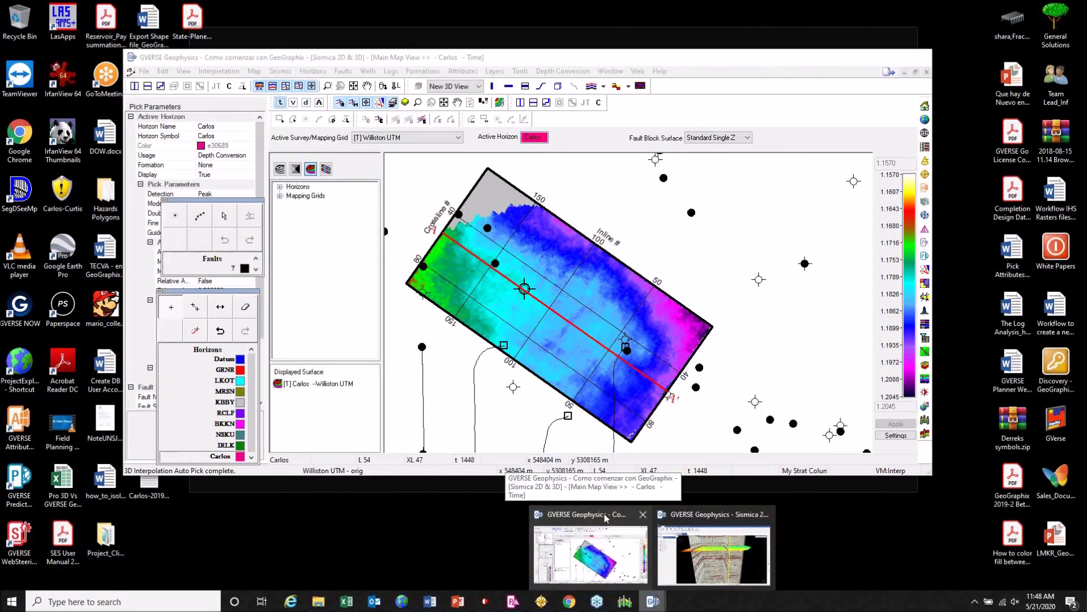
pyautogui.click(605, 517)
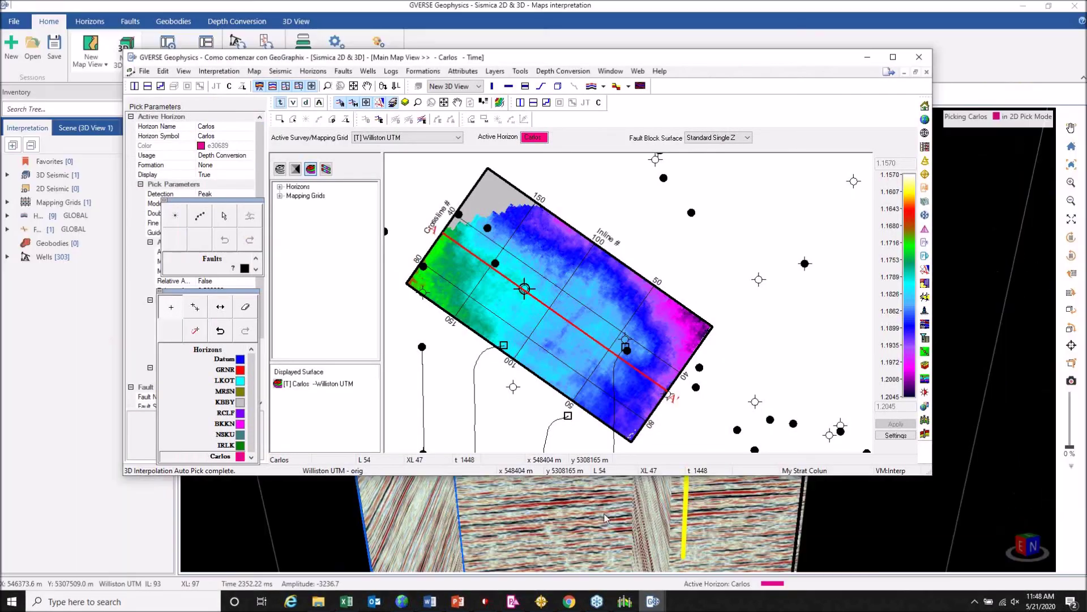
pyautogui.click(893, 57)
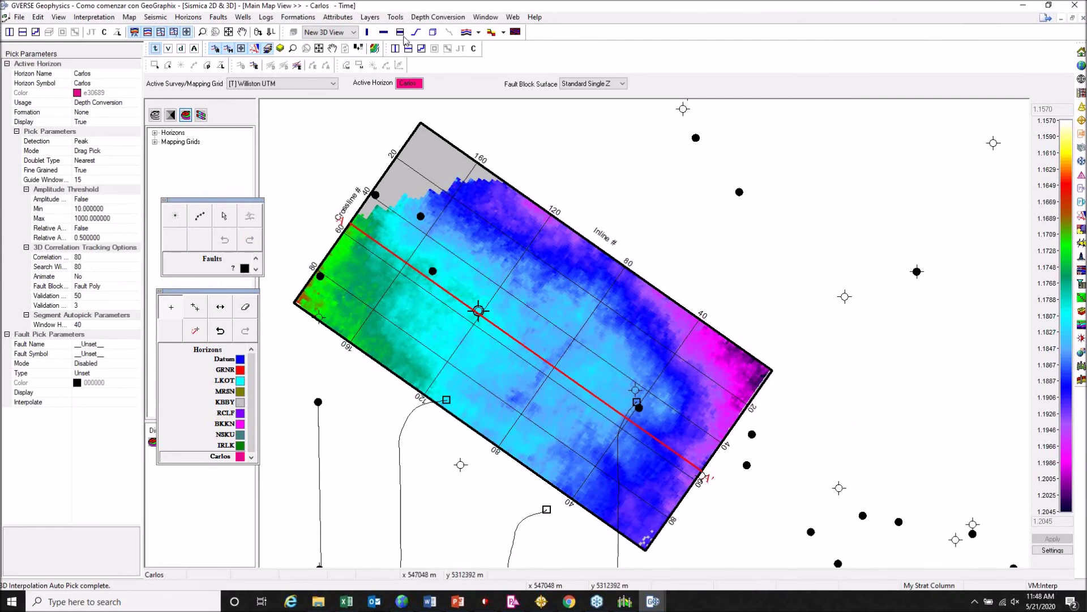
pyautogui.click(370, 17)
pyautogui.moveTo(427, 73)
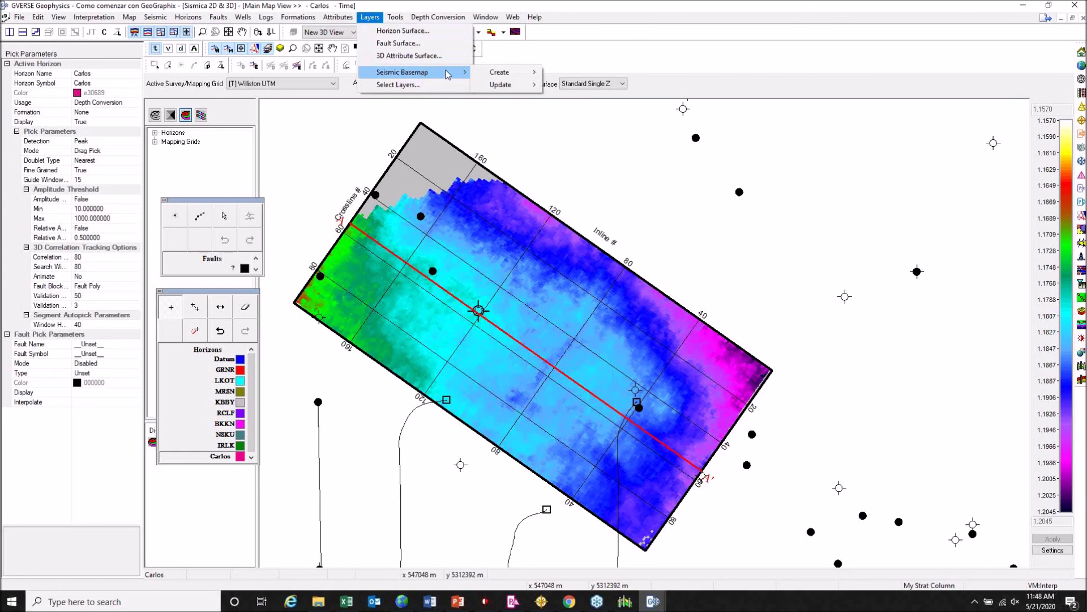
pyautogui.moveTo(520, 76)
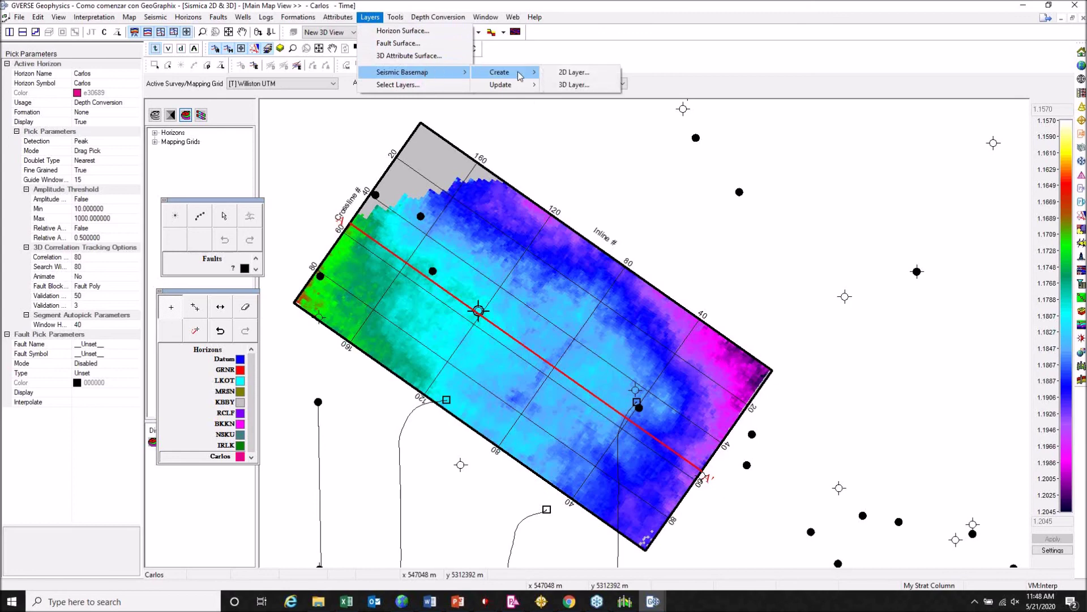
pyautogui.click(402, 31)
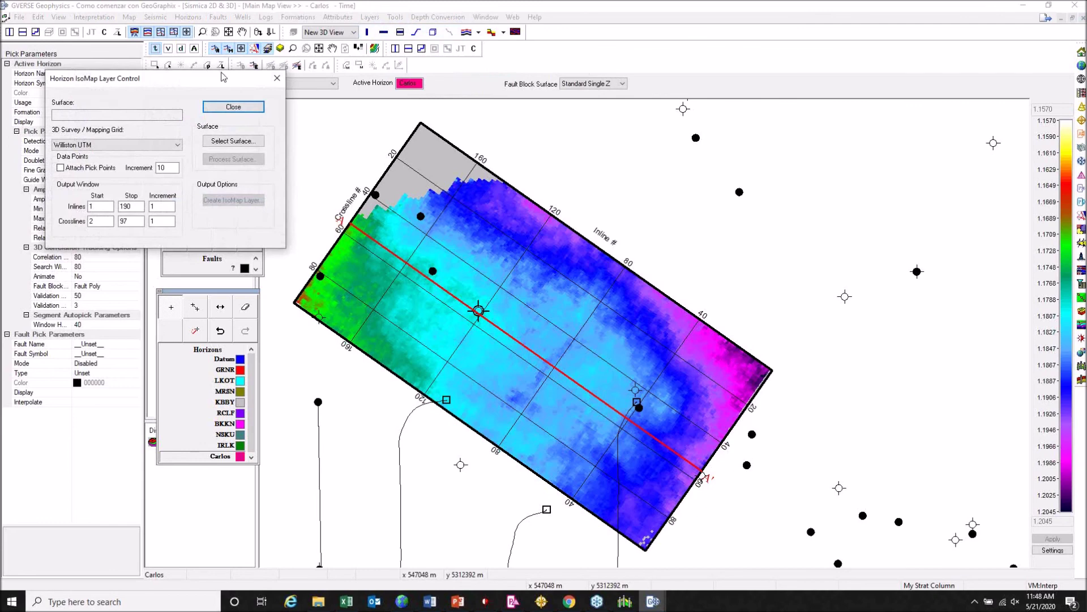
# - Select the Horizon Time, Bakken surface on the Williston UTM grid and create the isomap layer
pyautogui.moveTo(199, 84); pyautogui.dragTo(550, 115)
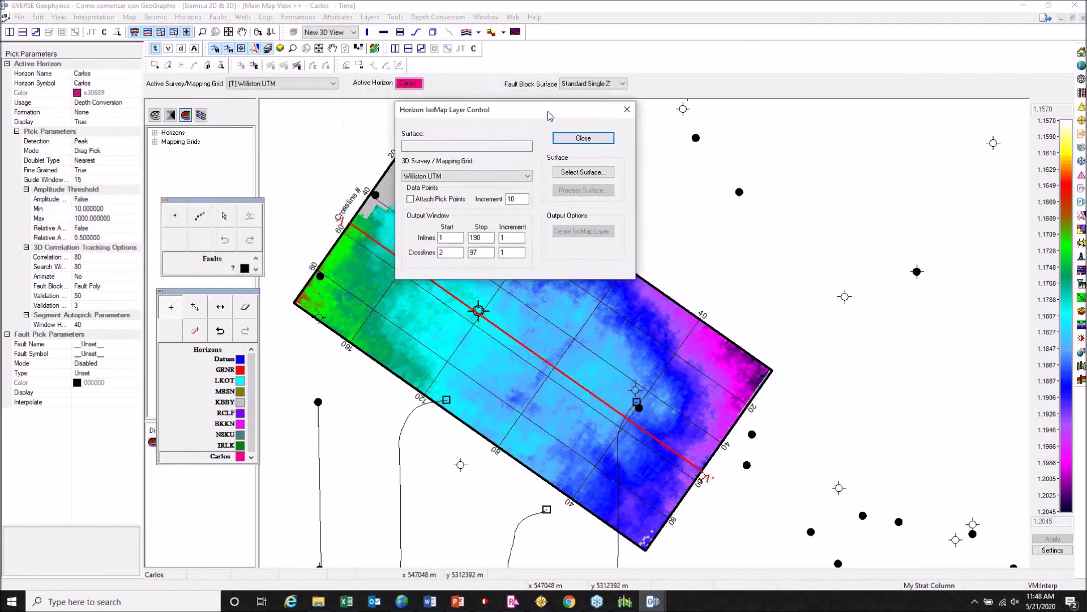
pyautogui.click(526, 177)
pyautogui.click(523, 179)
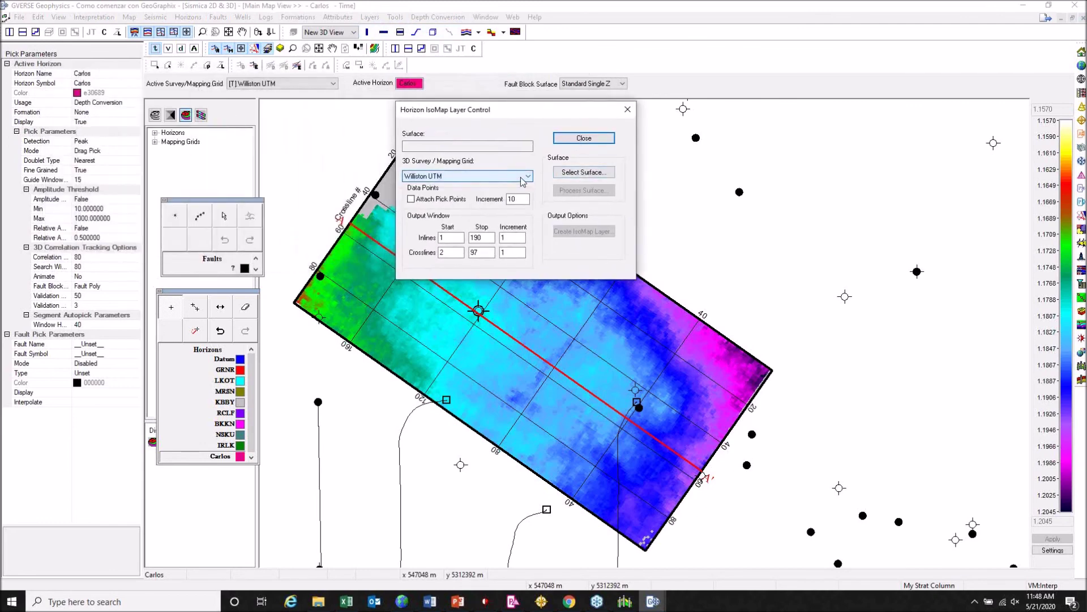
pyautogui.click(598, 178)
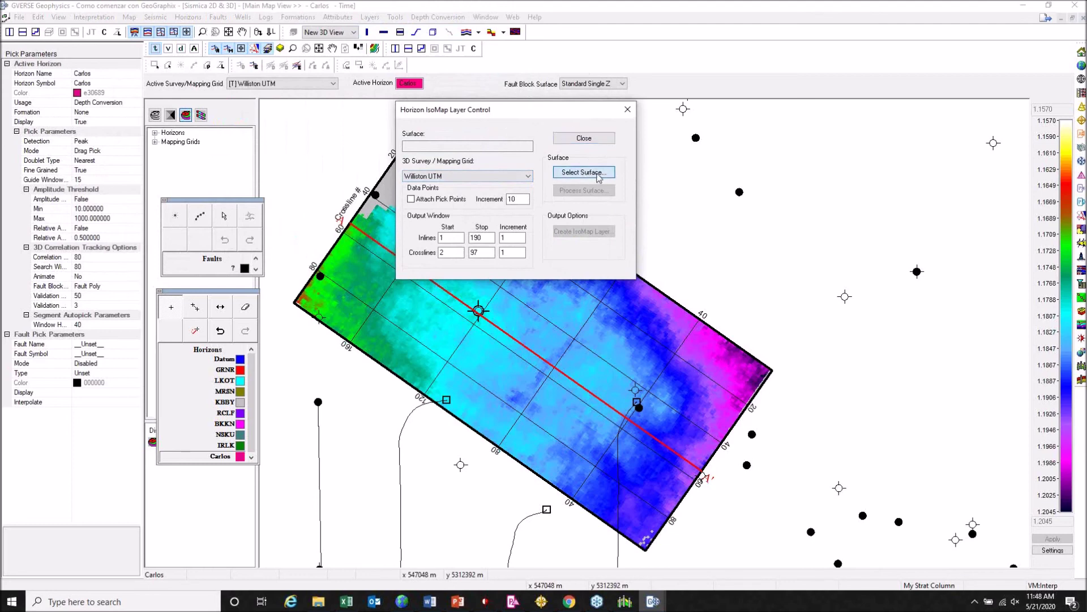
pyautogui.click(511, 209)
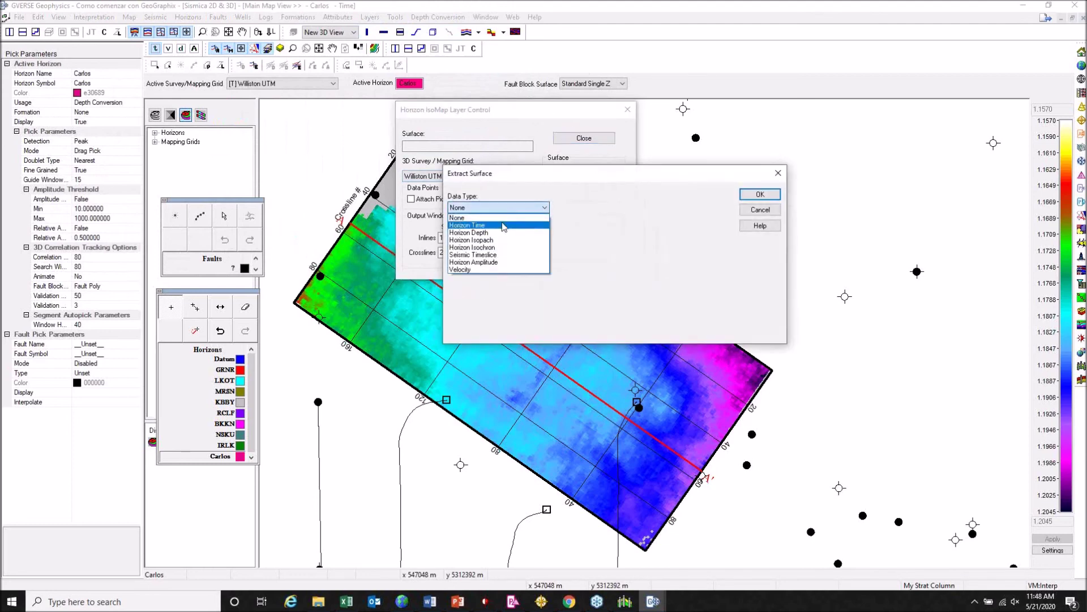
pyautogui.click(505, 226)
pyautogui.click(631, 206)
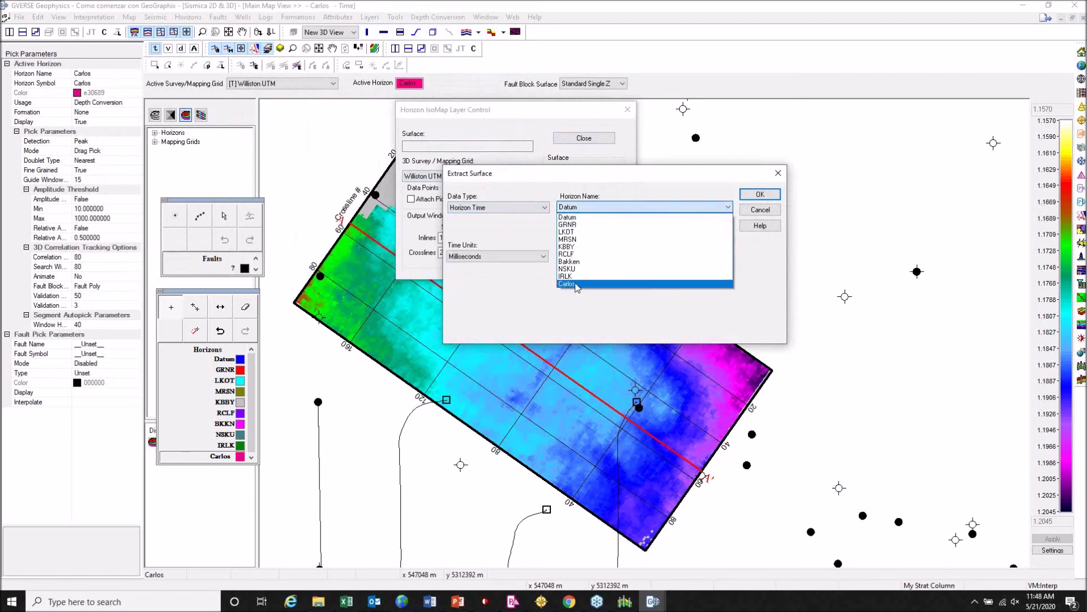
pyautogui.click(587, 262)
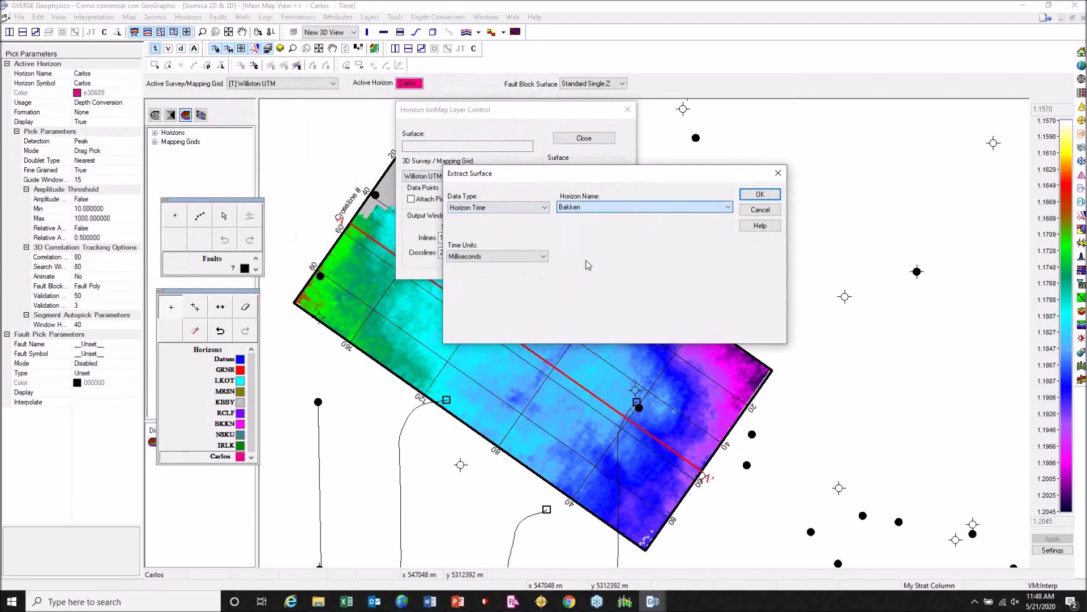
pyautogui.click(757, 196)
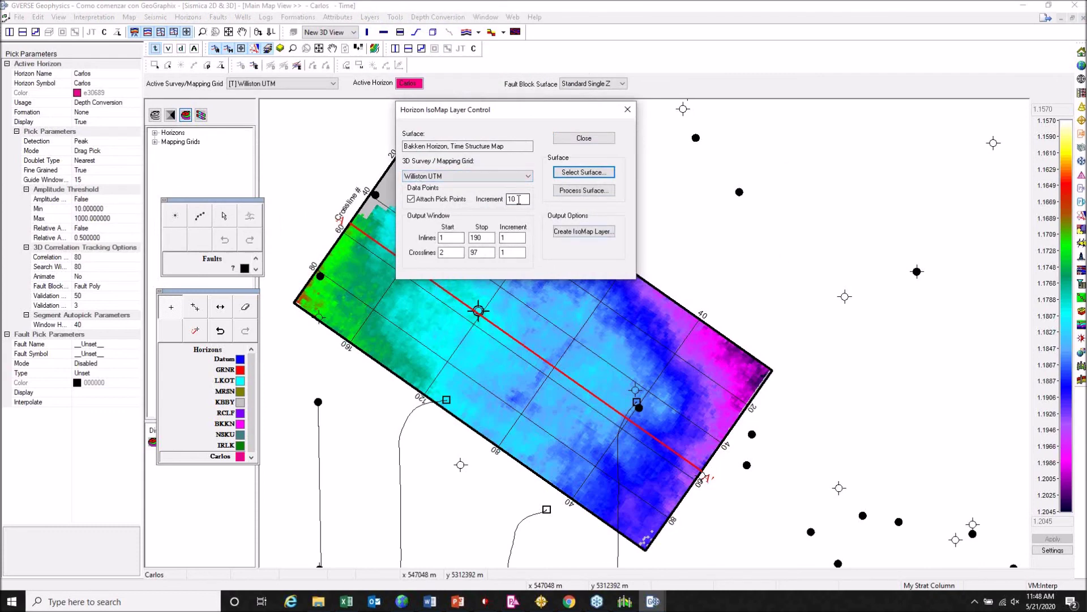
pyautogui.click(584, 231)
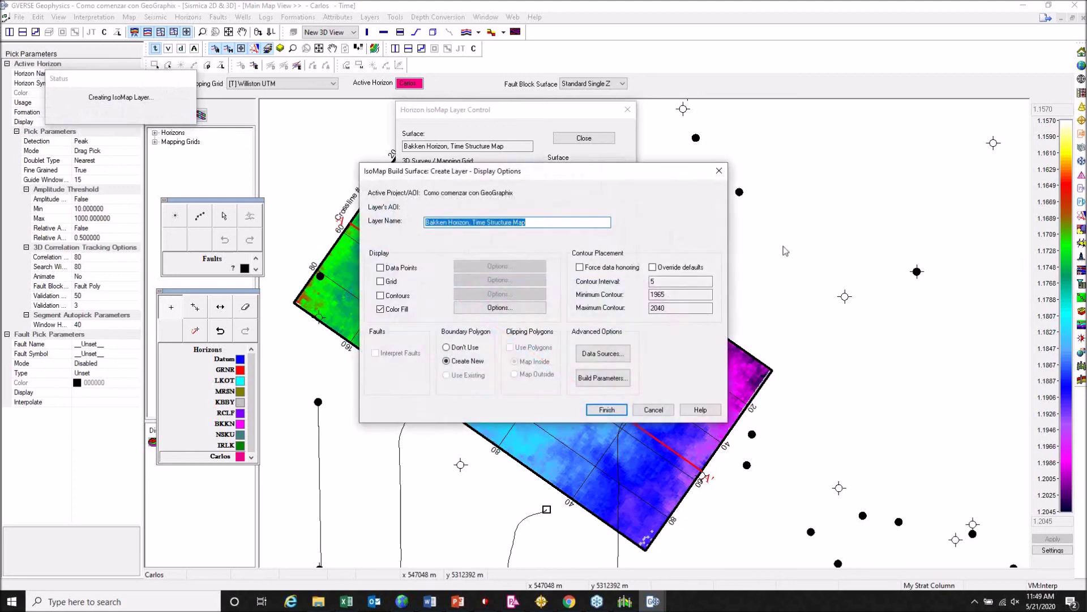
# - Shorten the layer name to 'Bakken Horizon, Time' and turn on contours
pyautogui.click(549, 222)
pyautogui.press('BackSpace')
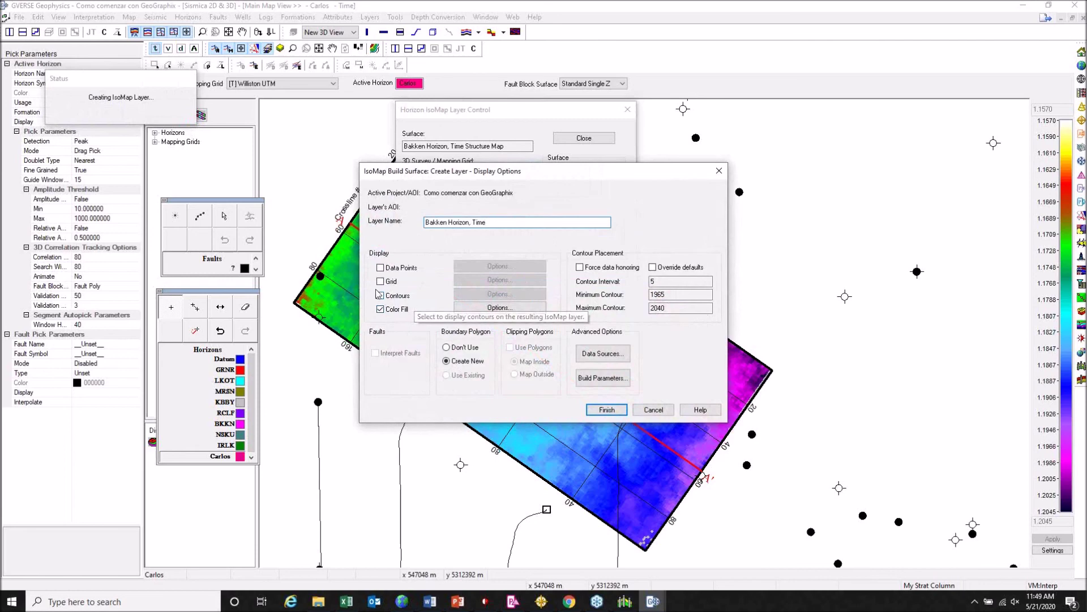
pyautogui.click(397, 296)
# - Set the colour fill to the GRAYSCAL palette, finish the isomap layer and close the tool
pyautogui.click(460, 307)
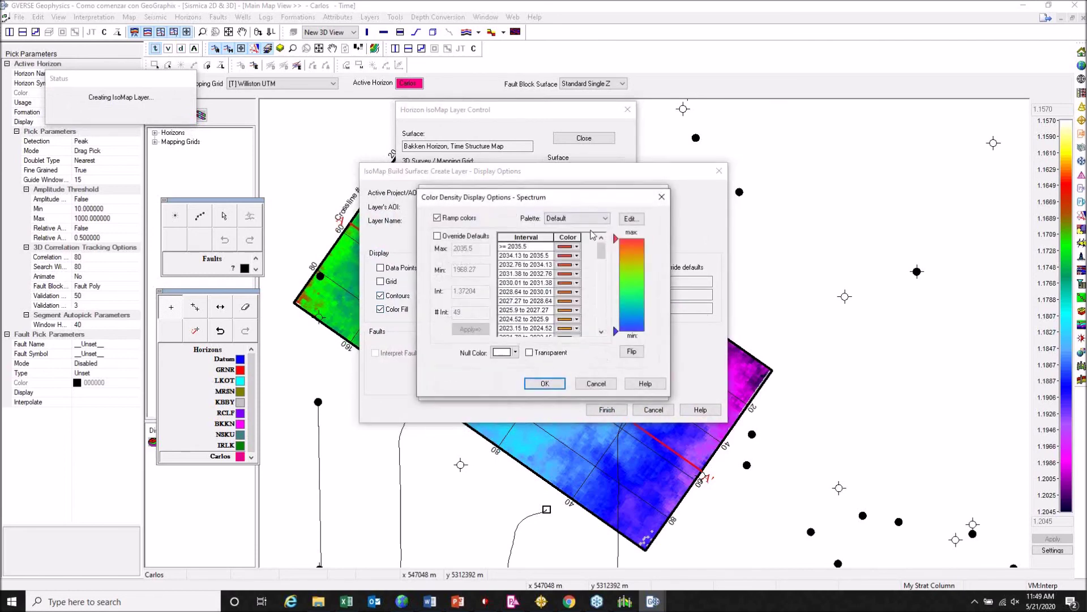
pyautogui.click(575, 219)
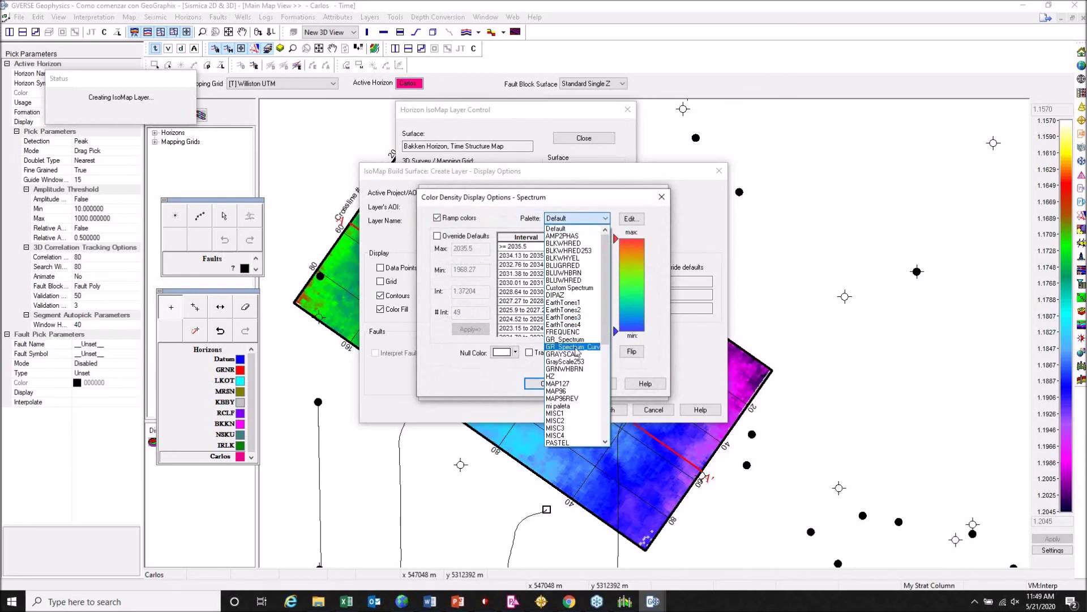
pyautogui.click(572, 354)
pyautogui.click(544, 384)
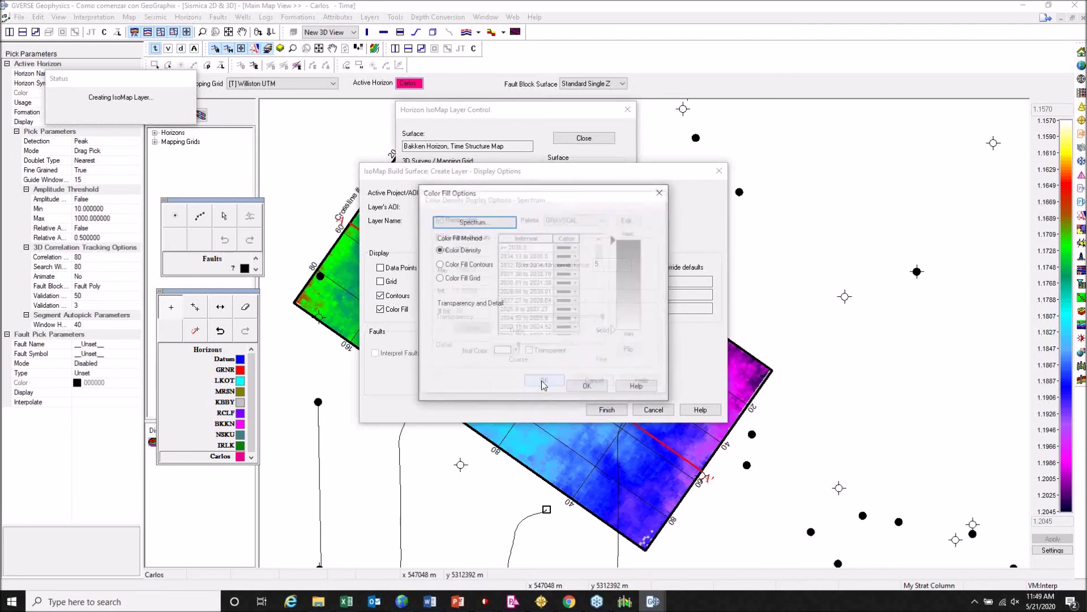
pyautogui.click(582, 384)
pyautogui.click(609, 410)
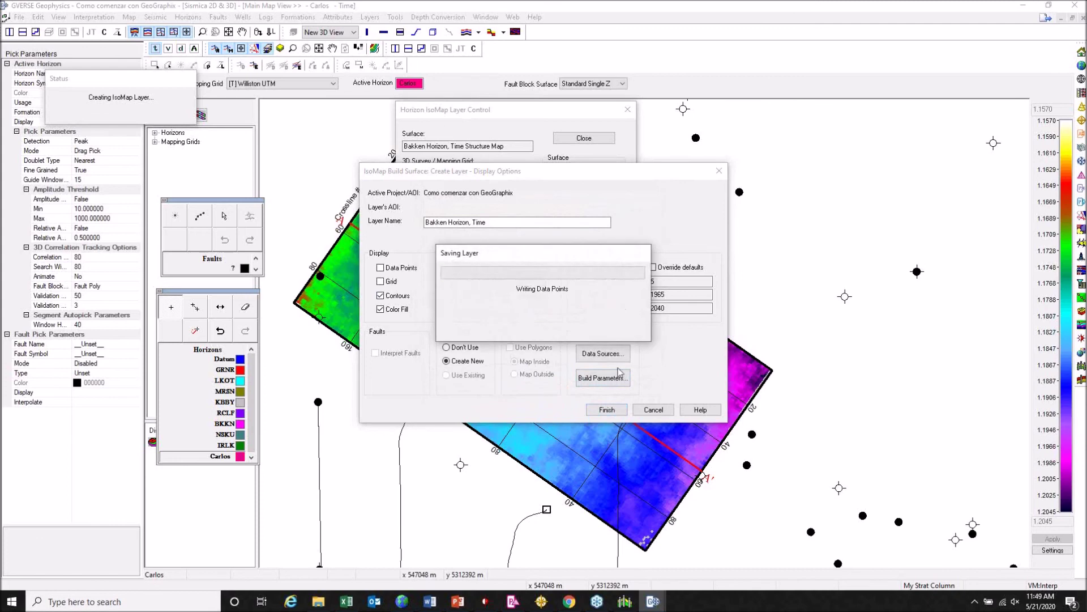
pyautogui.click(601, 142)
pyautogui.click(541, 601)
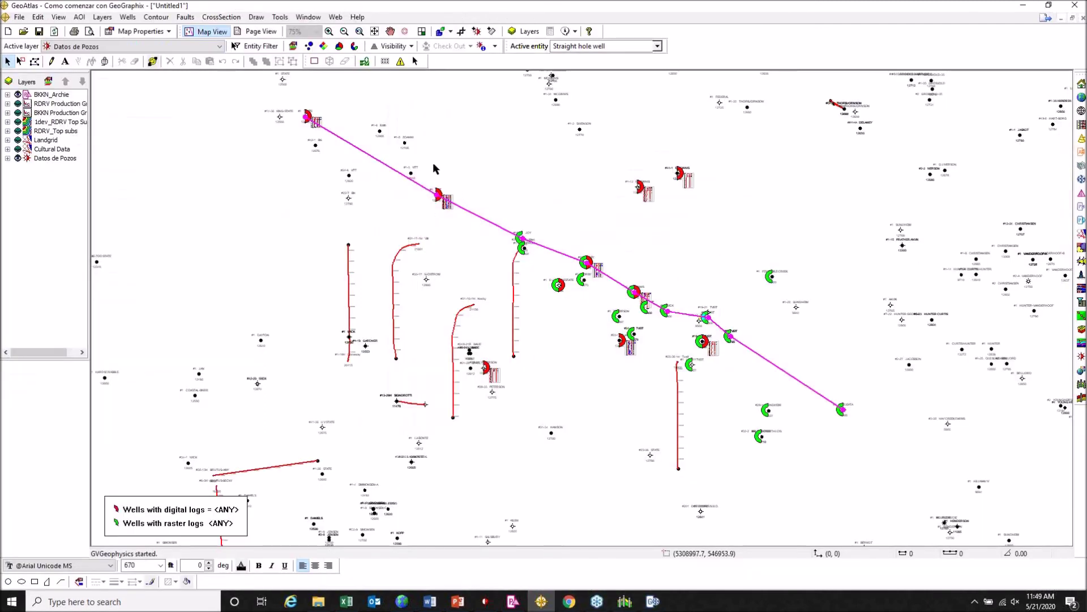
# - Add the Bakken Horizon, Time layer to the map
pyautogui.click(9, 81)
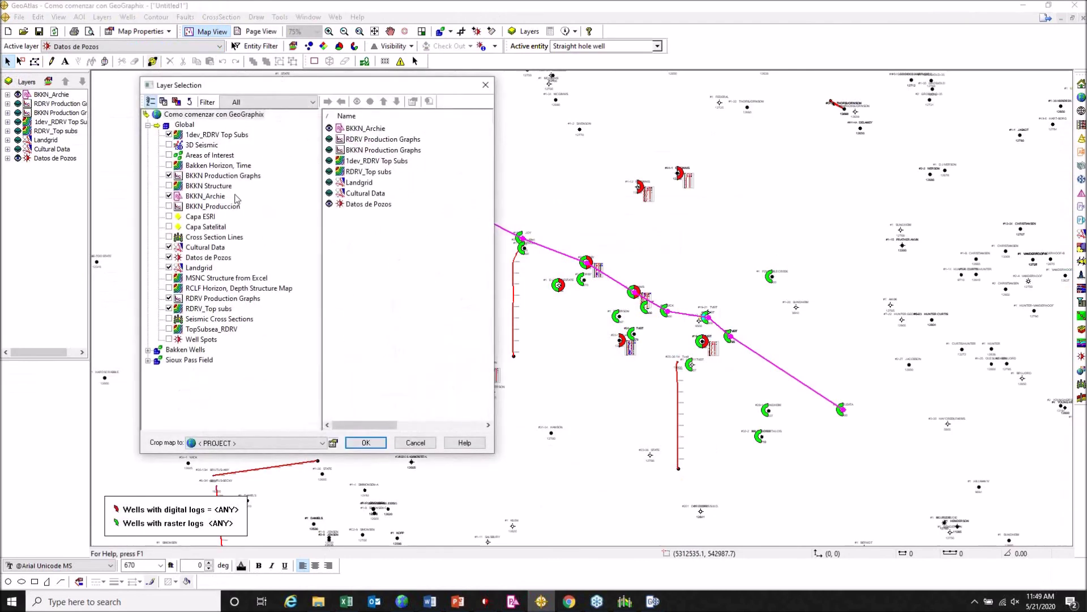
pyautogui.click(169, 165)
pyautogui.click(365, 442)
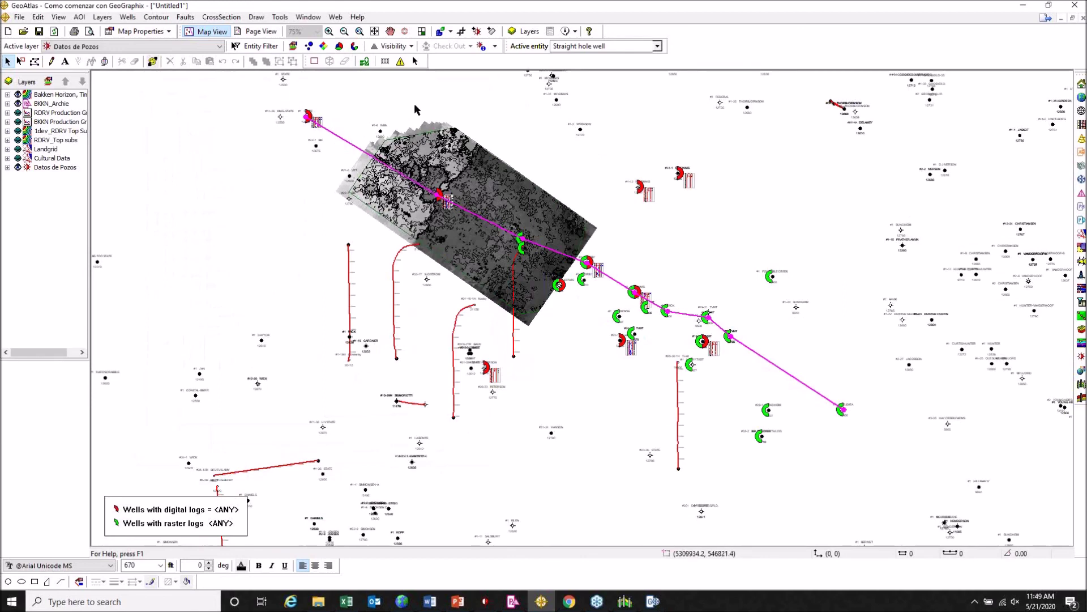
# - Zoom to full extent, show the 1dev_RDRV Top Subs contours and save as Untitled1.gmp
pyautogui.click(375, 31)
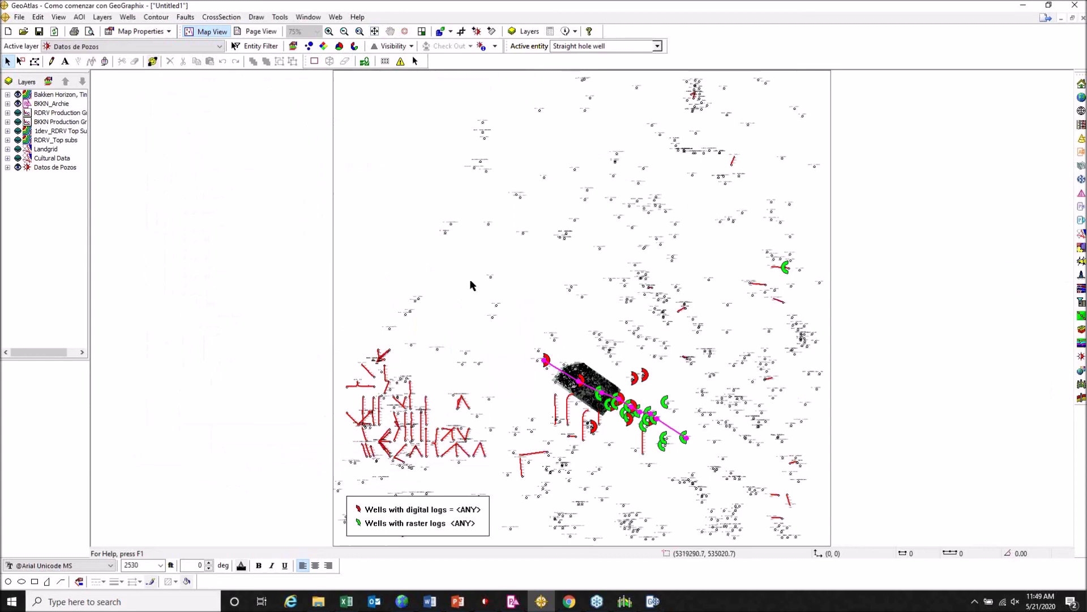
pyautogui.click(17, 131)
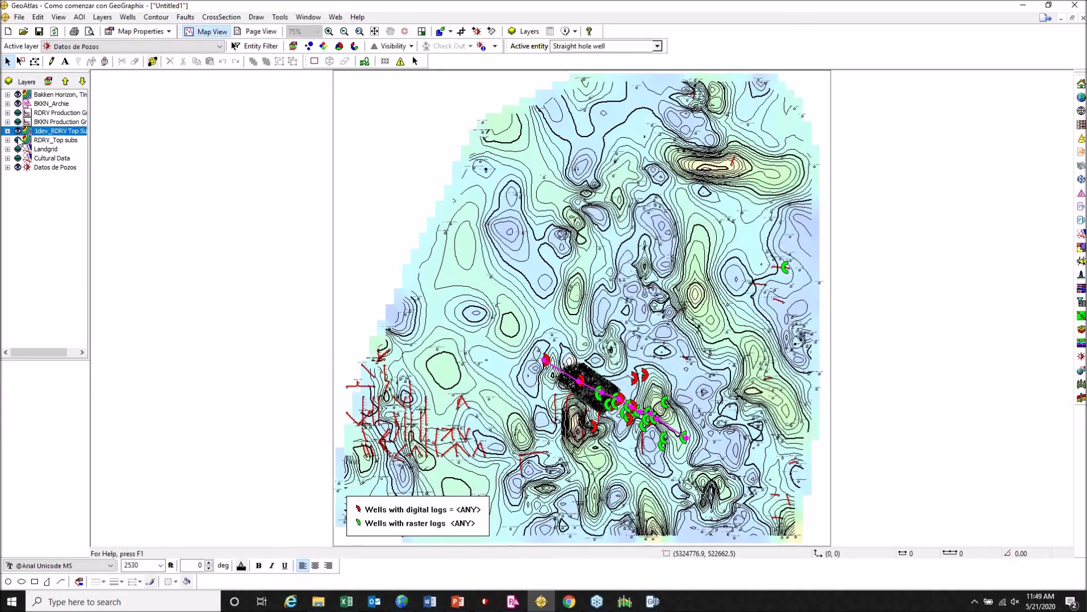
pyautogui.click(38, 31)
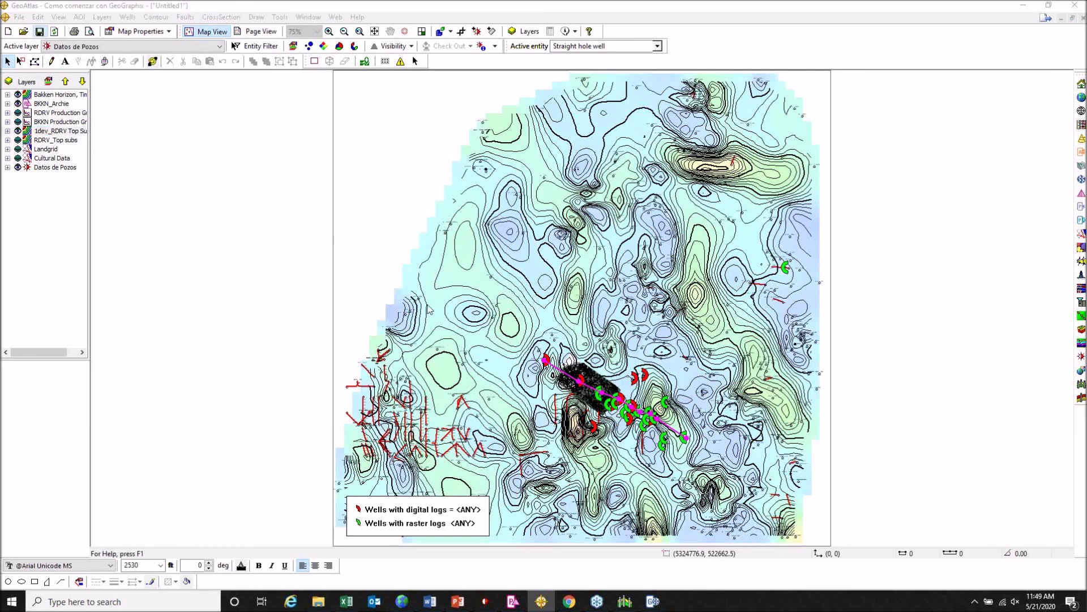
pyautogui.click(672, 334)
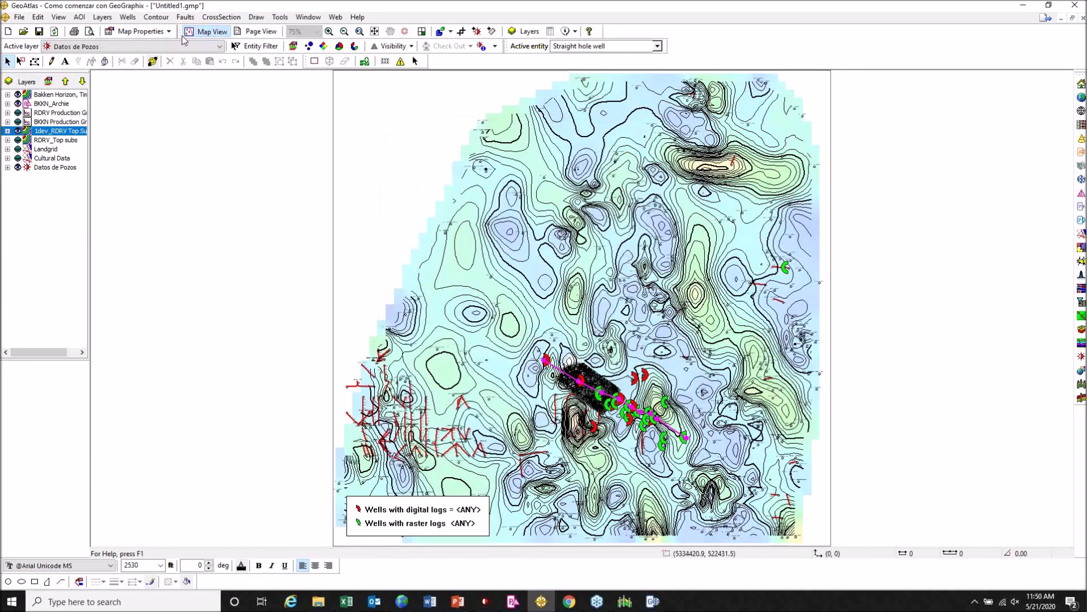
# - Switch to Page View and keep the output scale at 1 inch = 24000 feet
pyautogui.click(272, 32)
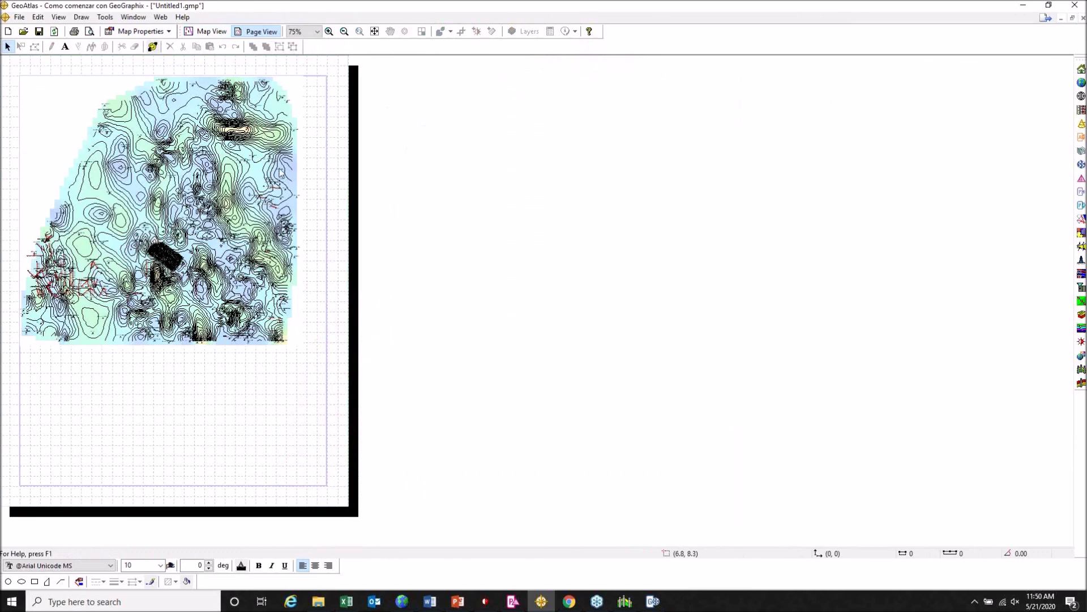
pyautogui.click(164, 32)
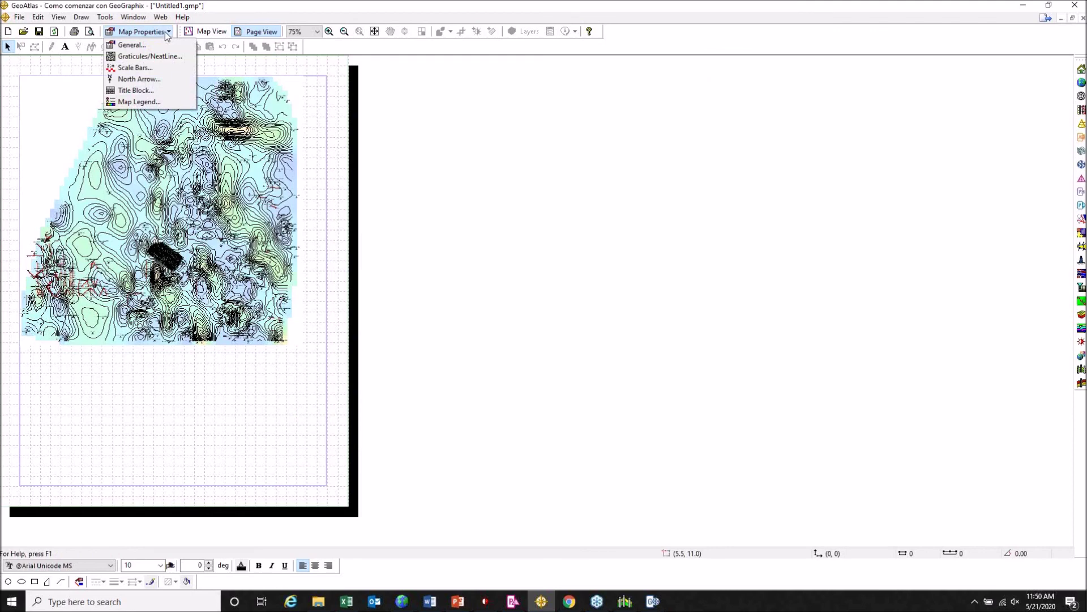
pyautogui.click(133, 44)
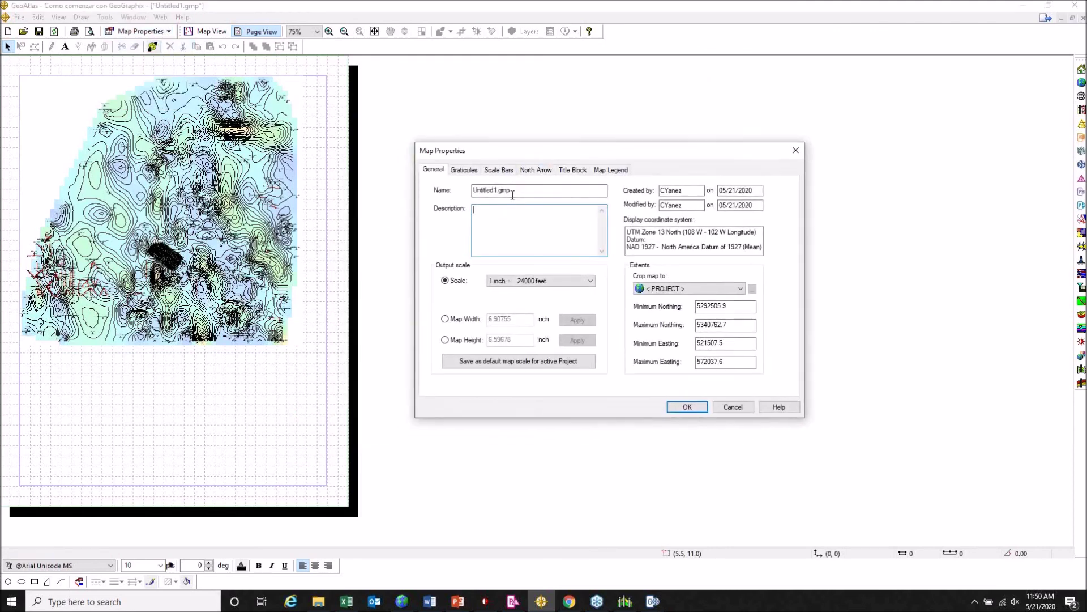
pyautogui.click(575, 288)
pyautogui.click(575, 288)
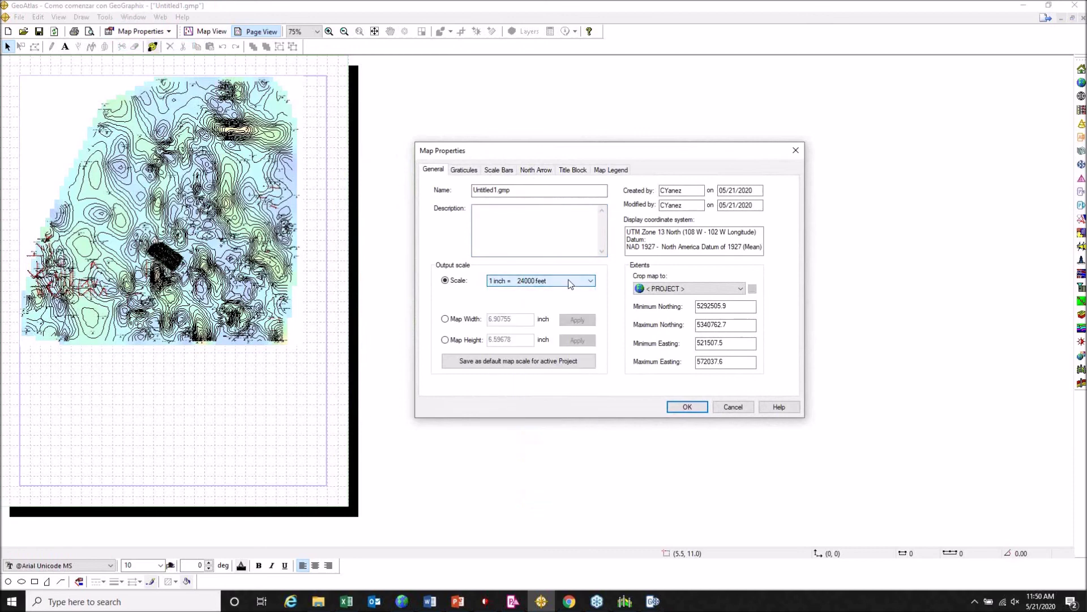
# - Turn on latitude/longitude grid lines and tick marks in the graticule settings
pyautogui.click(464, 171)
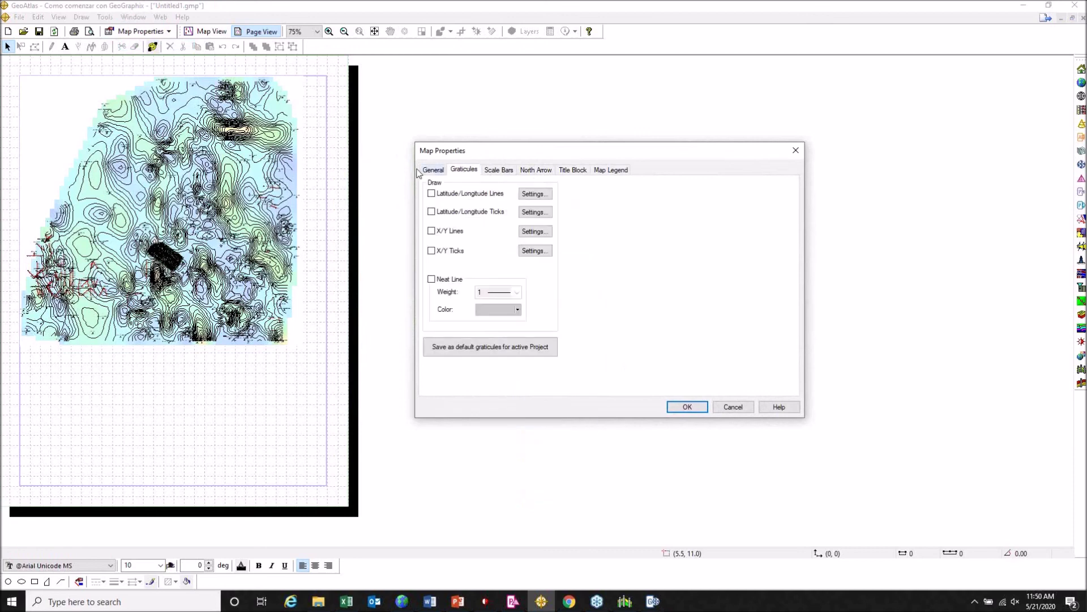
pyautogui.click(432, 194)
pyautogui.click(436, 214)
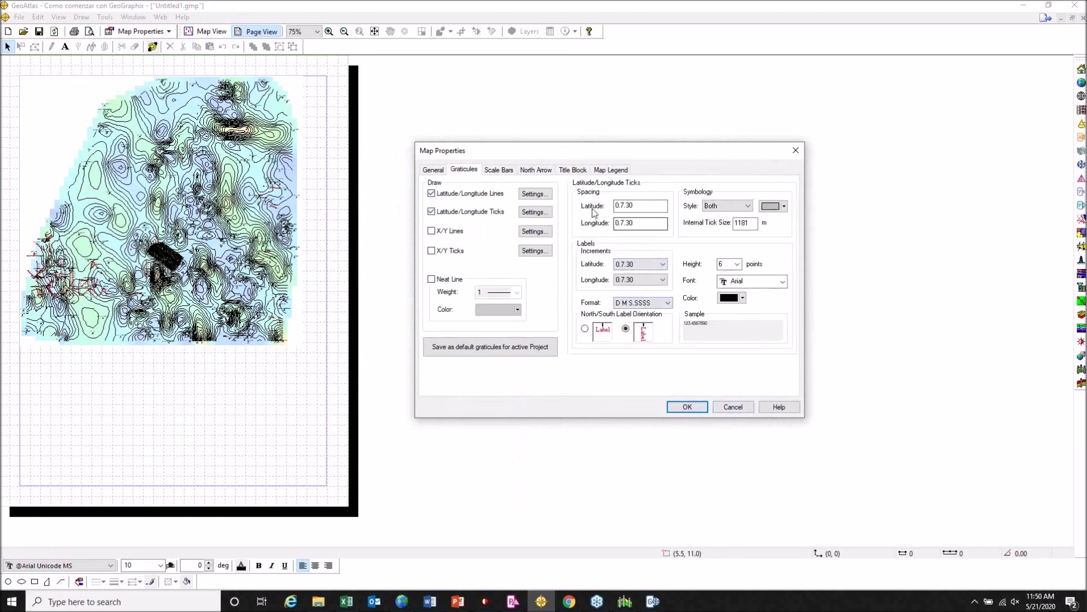
pyautogui.click(501, 170)
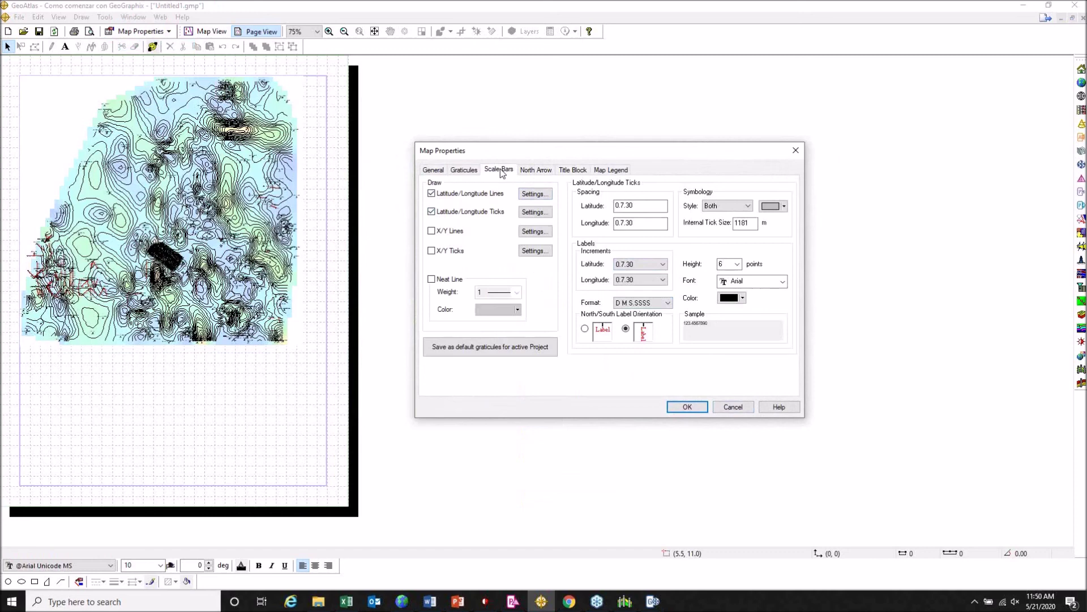
pyautogui.click(521, 201)
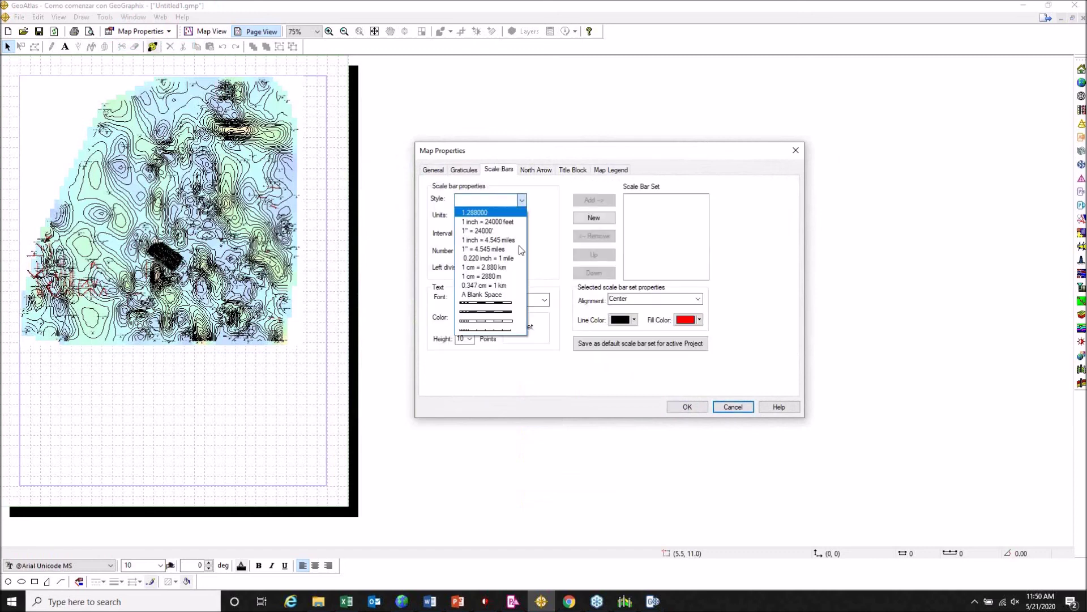
# - Add a striped scale bar in Miles with 5 intervals
pyautogui.click(486, 303)
pyautogui.click(593, 203)
pyautogui.click(653, 304)
pyautogui.click(516, 217)
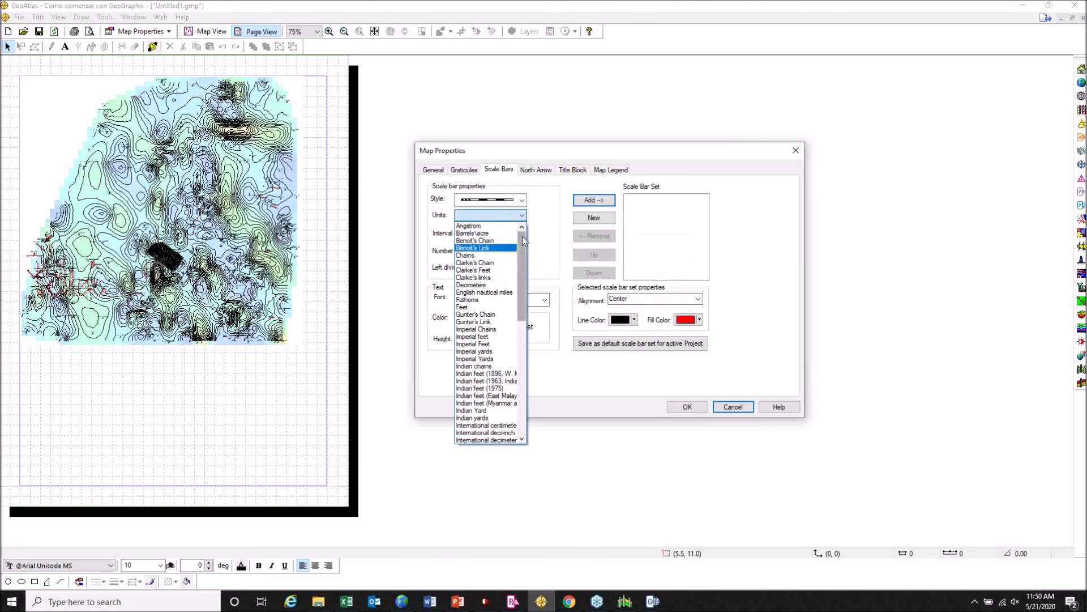
pyautogui.moveTo(525, 237); pyautogui.dragTo(522, 302)
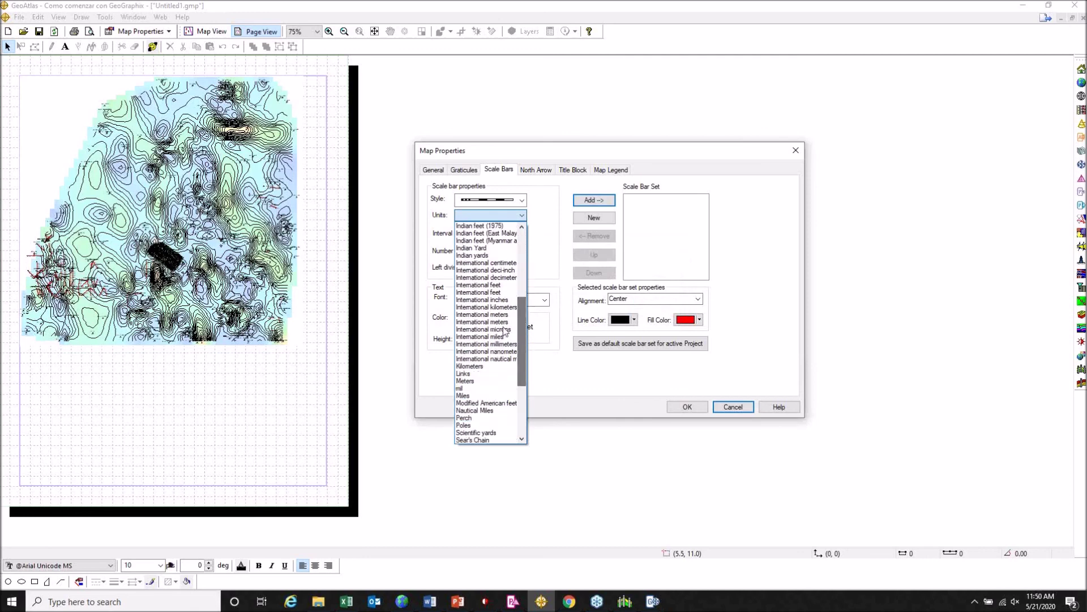
pyautogui.click(473, 399)
pyautogui.press('Tab')
pyautogui.press('Tab')
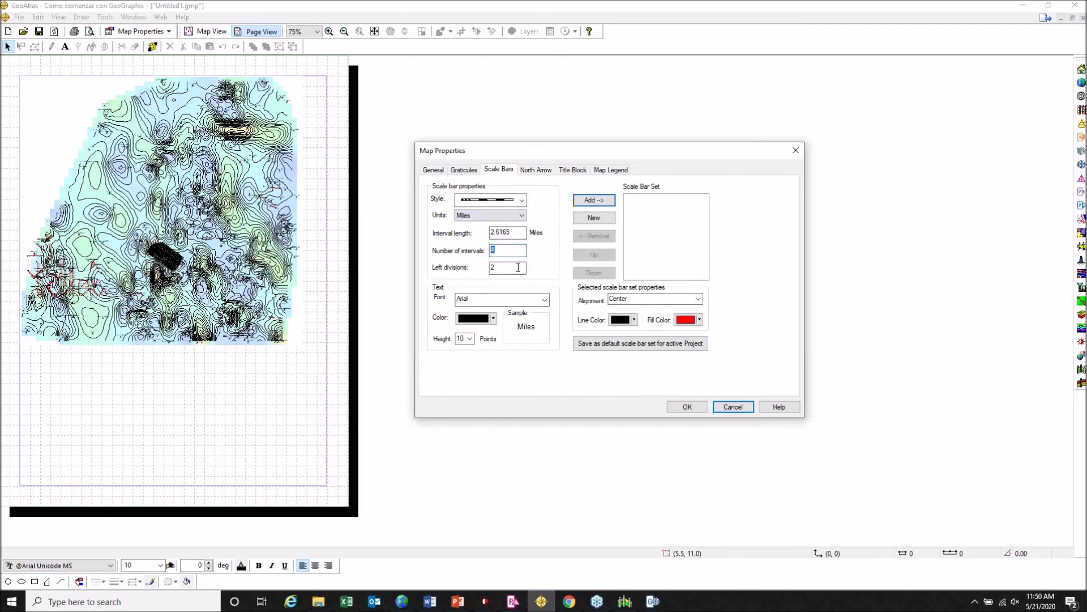
pyautogui.write('5')
pyautogui.click(604, 203)
pyautogui.click(655, 201)
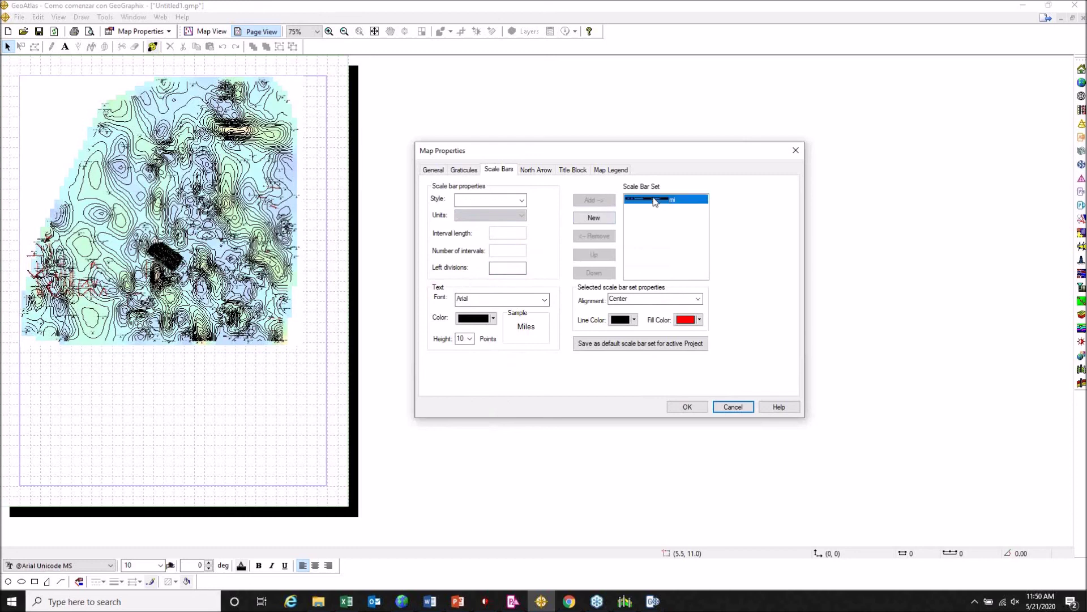
# - Choose the plain N north arrow design
pyautogui.click(536, 170)
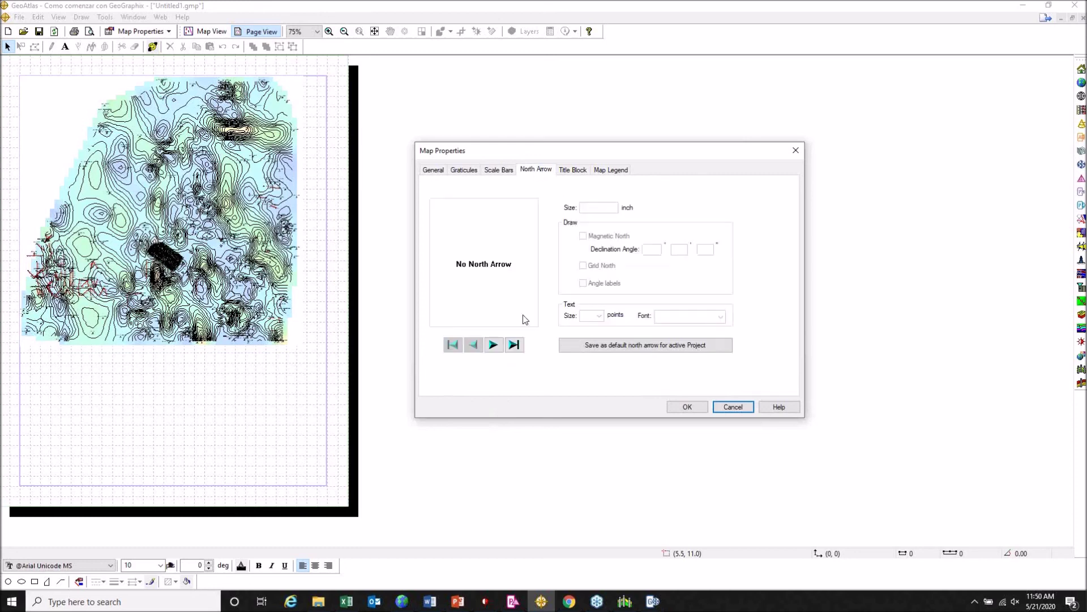
pyautogui.click(494, 345)
pyautogui.click(493, 345)
pyautogui.click(493, 344)
pyautogui.click(494, 345)
pyautogui.click(493, 345)
pyautogui.click(494, 345)
pyautogui.click(494, 345)
pyautogui.click(493, 345)
pyautogui.click(493, 345)
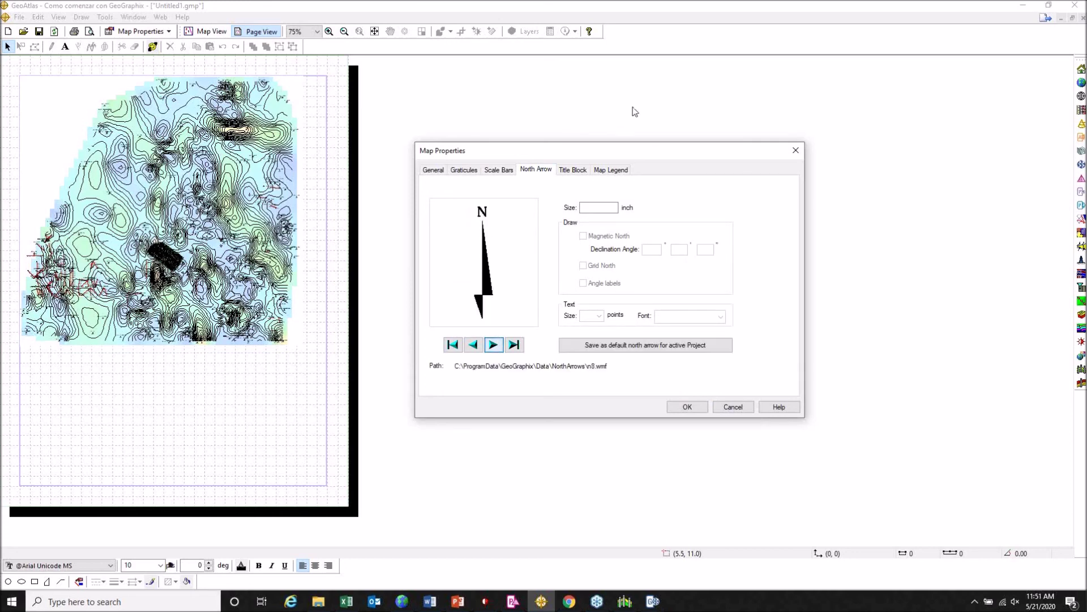
# - Choose the GeoGraphix Word title block and apply the map properties to the page
pyautogui.click(572, 171)
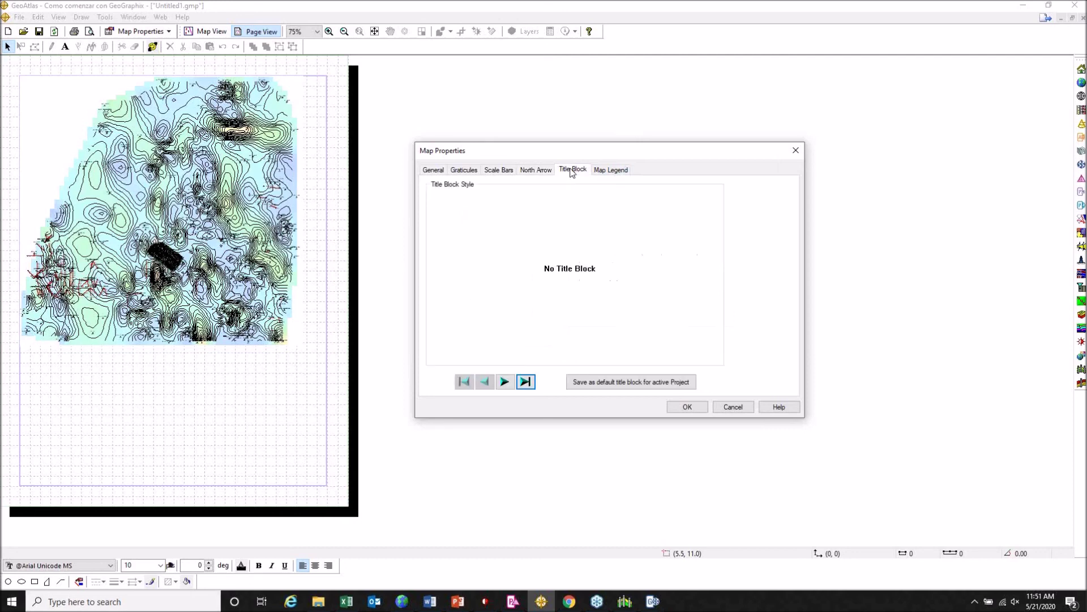
pyautogui.click(505, 383)
pyautogui.click(504, 382)
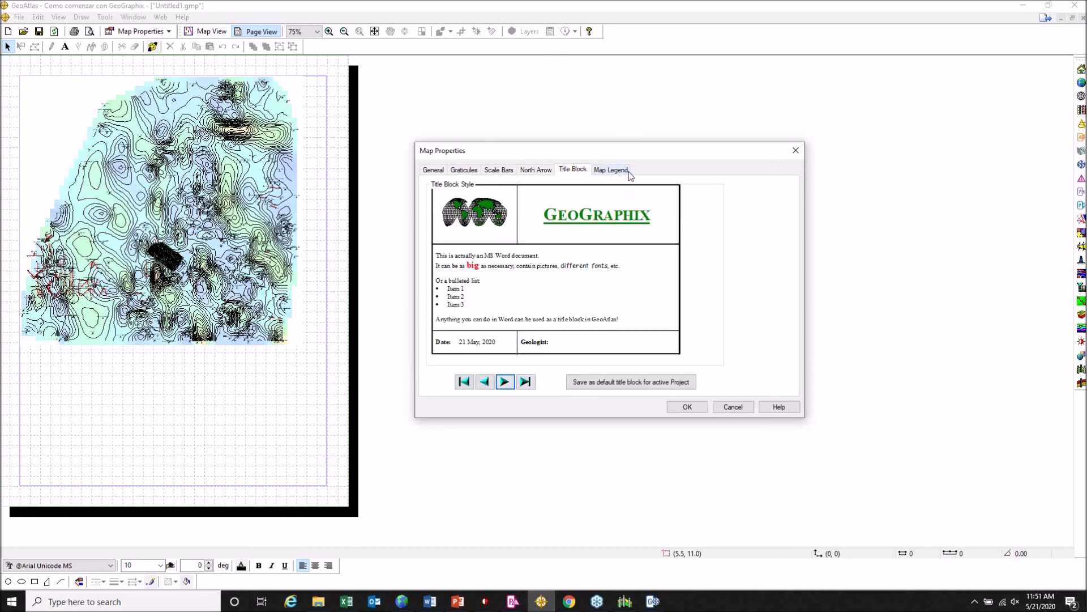
pyautogui.click(612, 170)
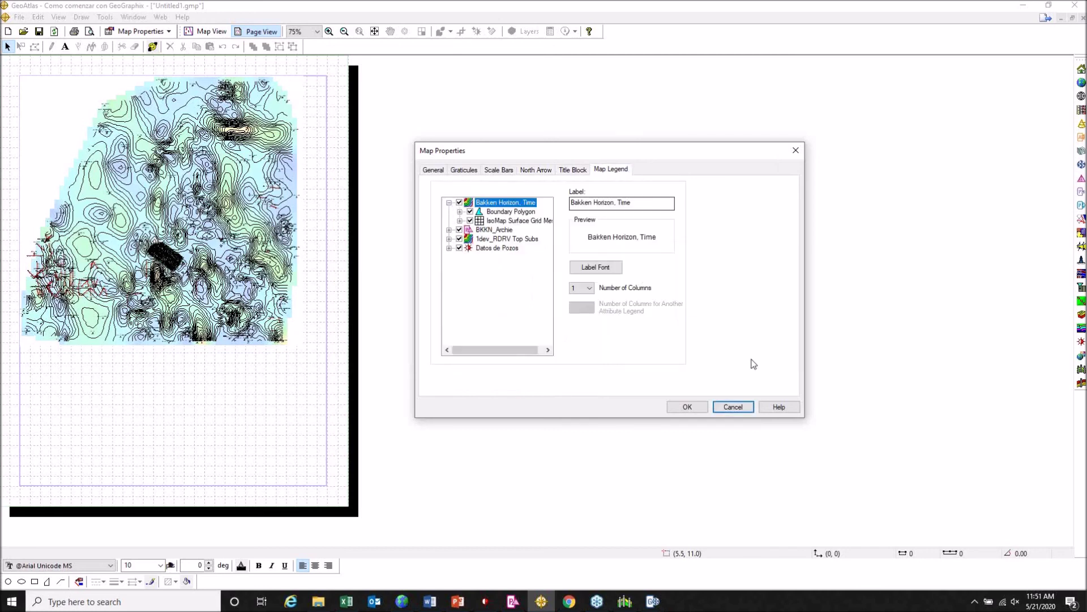
pyautogui.click(572, 170)
pyautogui.click(687, 407)
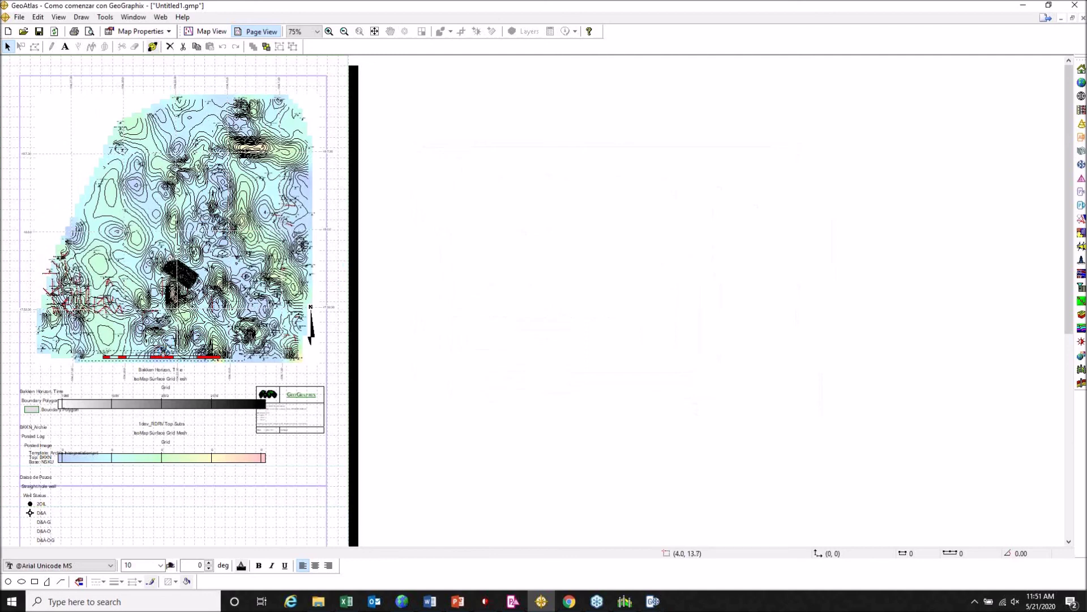
# - Move the scale bar down near the map title and fit the whole page in view
pyautogui.moveTo(163, 351); pyautogui.dragTo(166, 383)
pyautogui.click(329, 32)
pyautogui.click(291, 448)
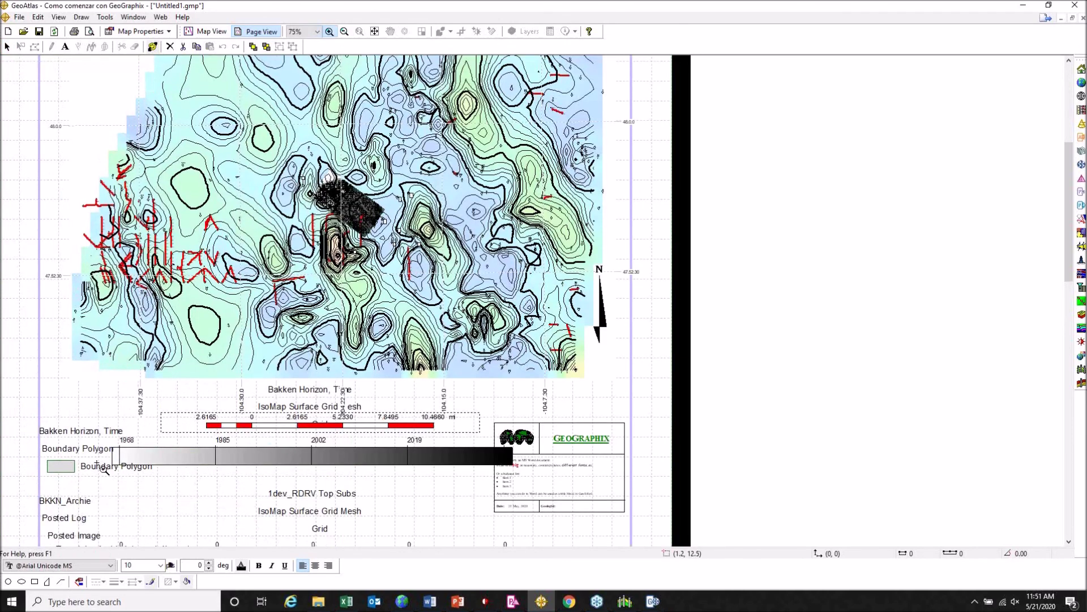
pyautogui.click(375, 30)
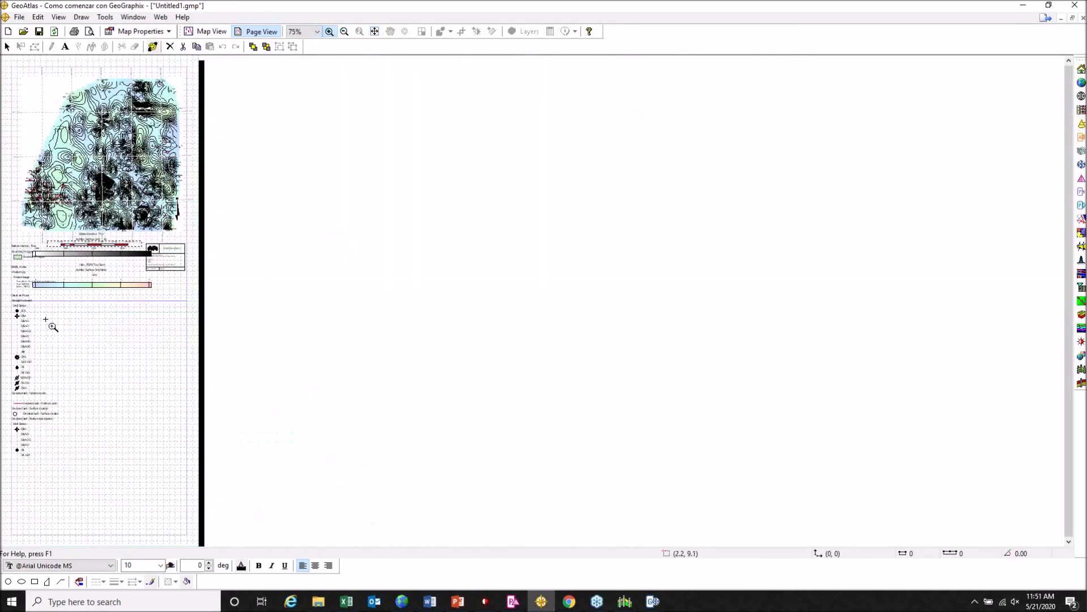
pyautogui.press('Escape')
# - Move the legend to the page's top-left beside the map, then return to Map View
pyautogui.click(17, 354)
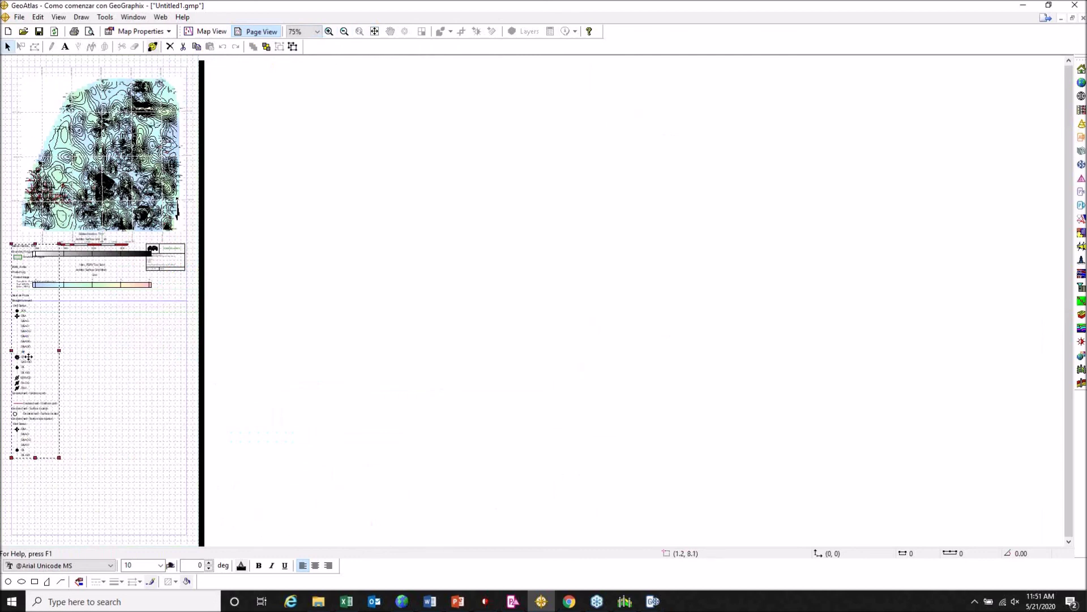
pyautogui.press('Escape')
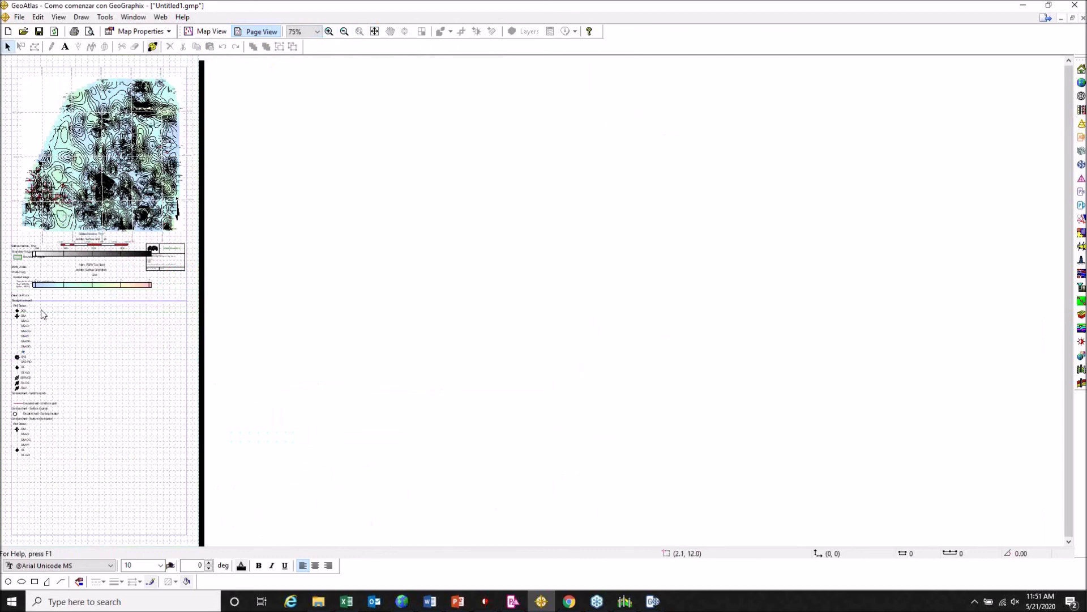
pyautogui.click(55, 341)
pyautogui.moveTo(59, 334); pyautogui.dragTo(62, 151)
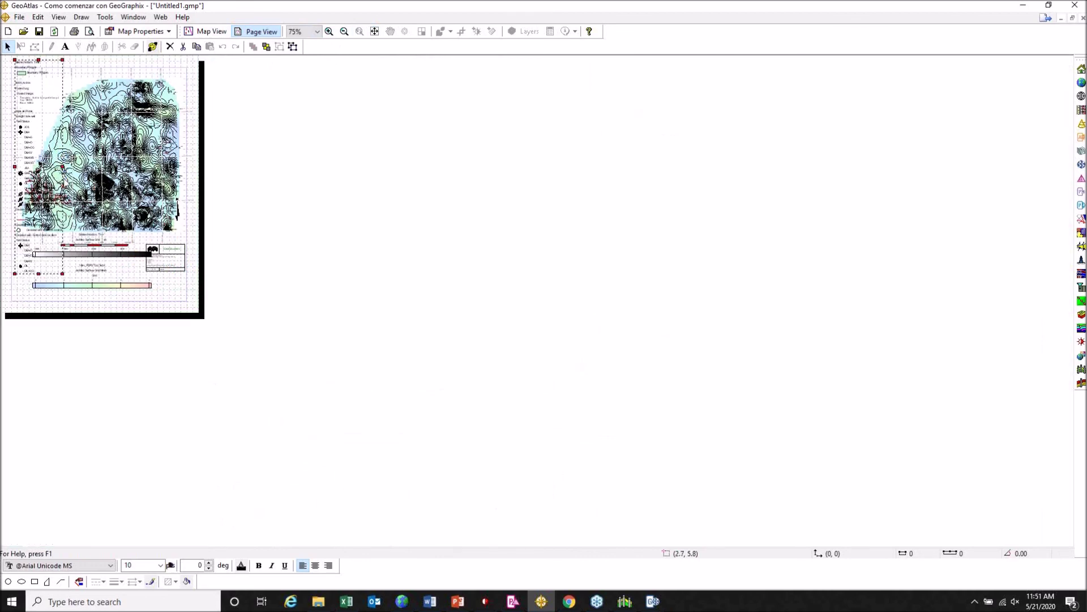
pyautogui.click(374, 31)
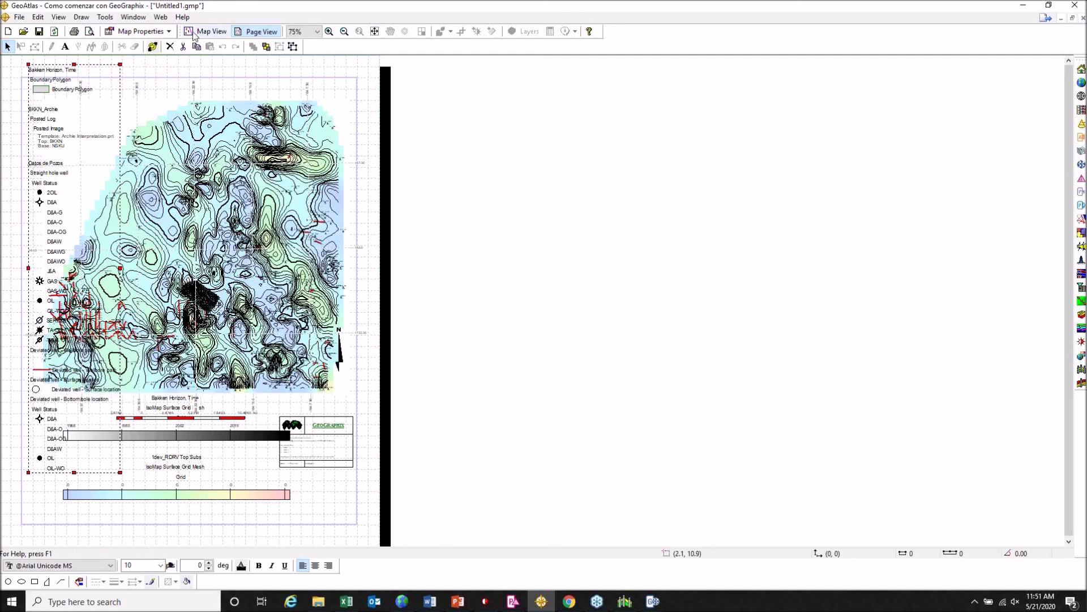
pyautogui.click(223, 32)
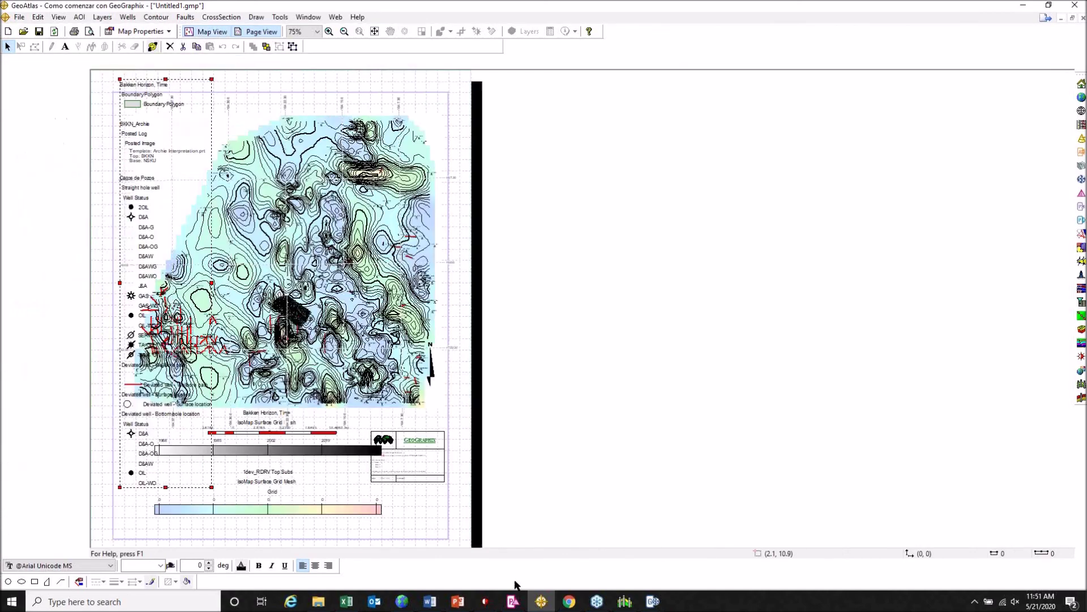
pyautogui.click(458, 602)
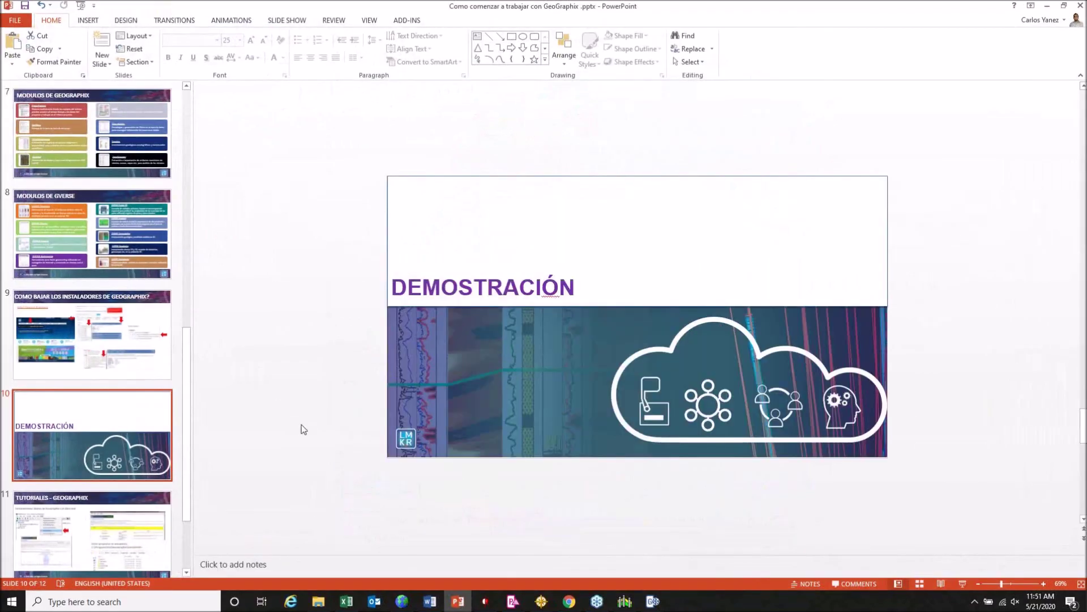
# - Run the slide show full screen from slide 10 and advance to slide 11, Tutoriales - GeoGraphix
pyautogui.click(963, 583)
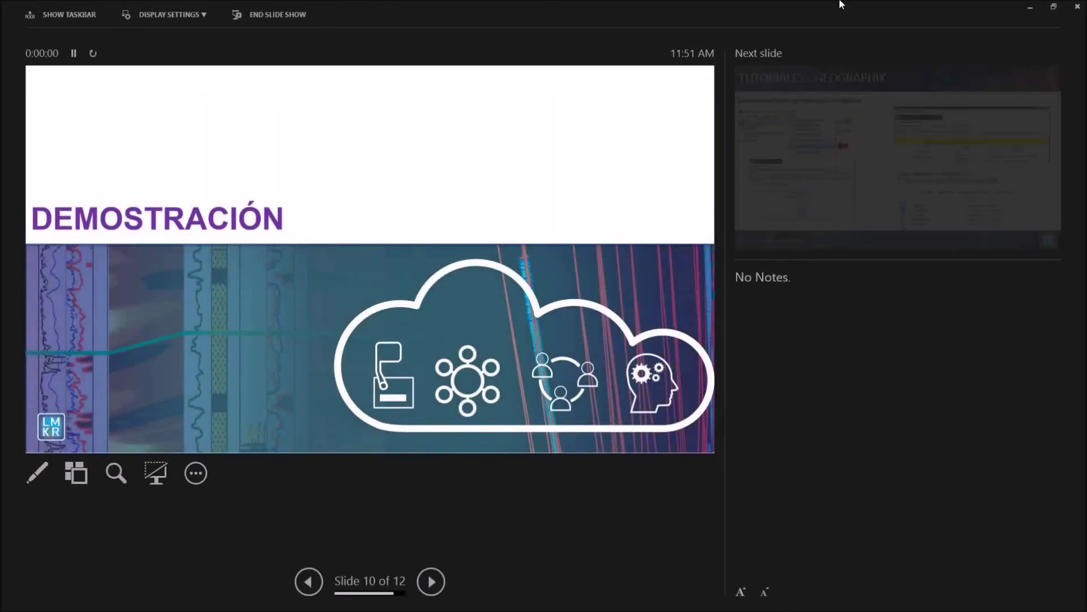
pyautogui.click(185, 15)
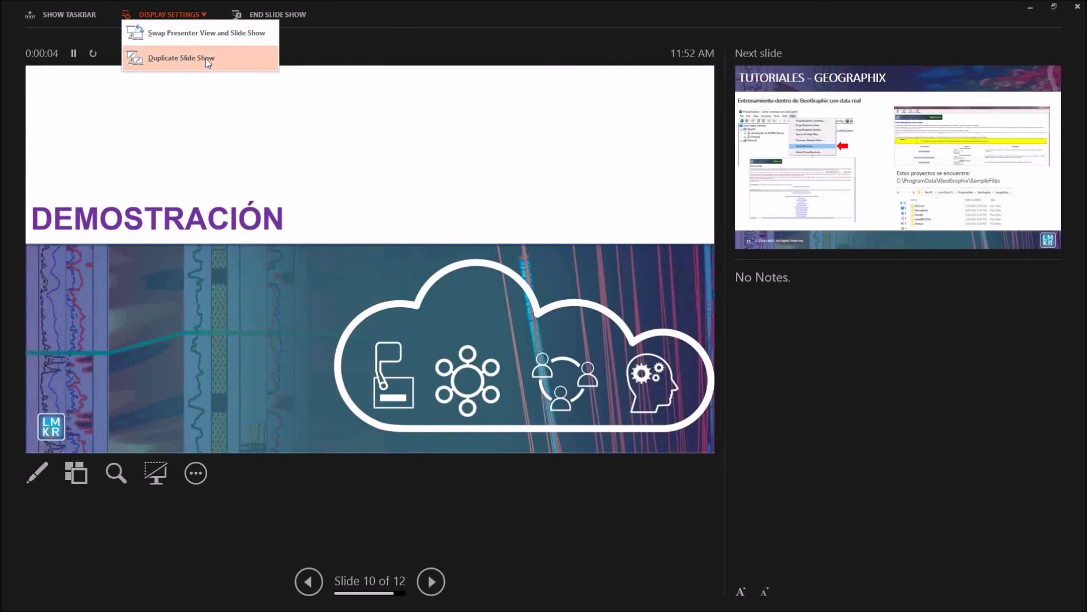
pyautogui.click(205, 38)
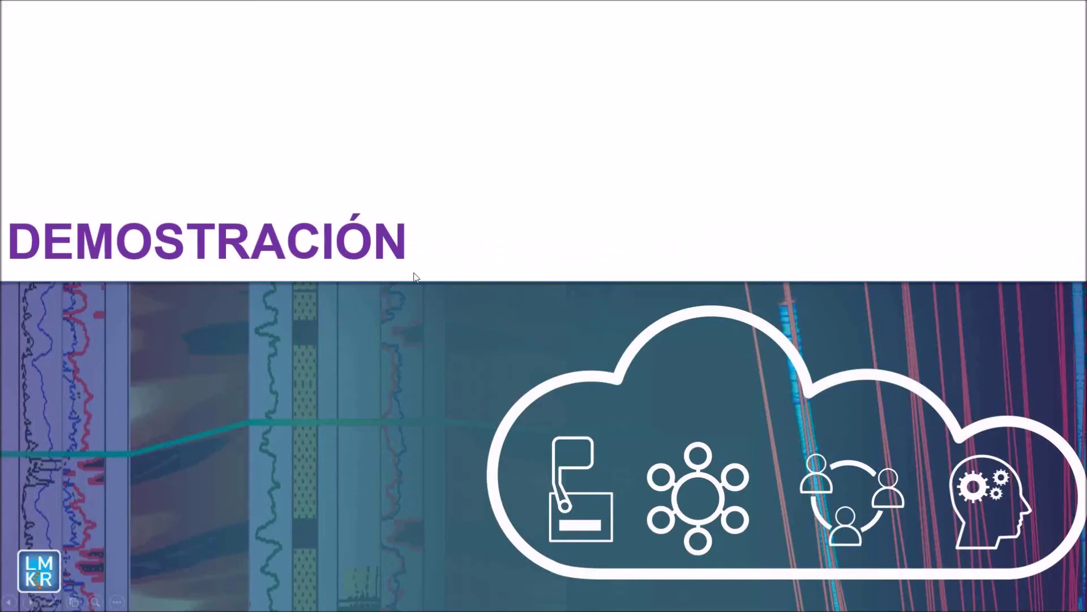
pyautogui.press('Right')
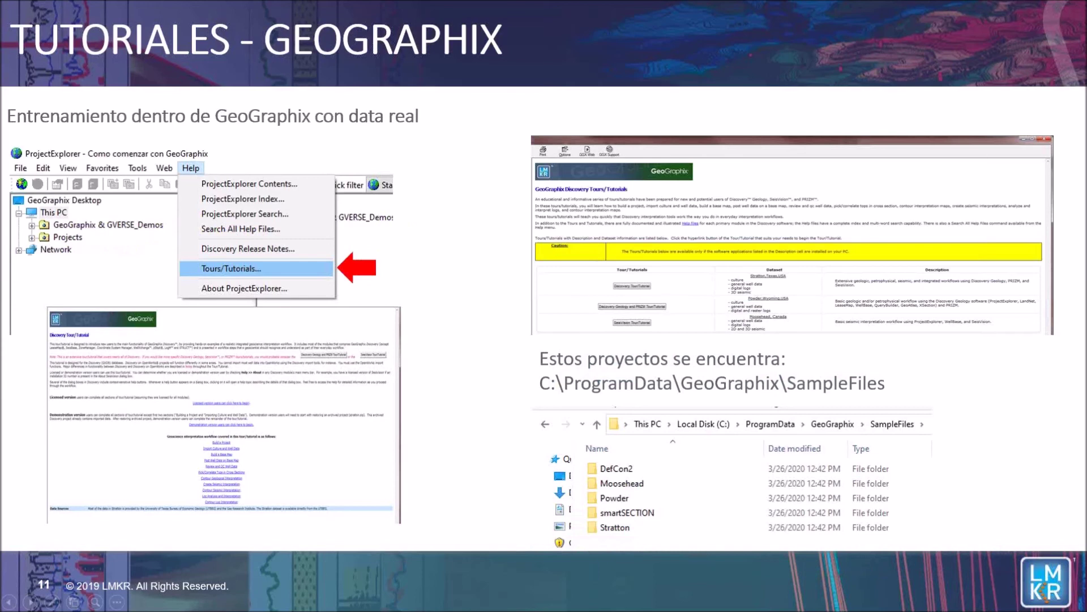